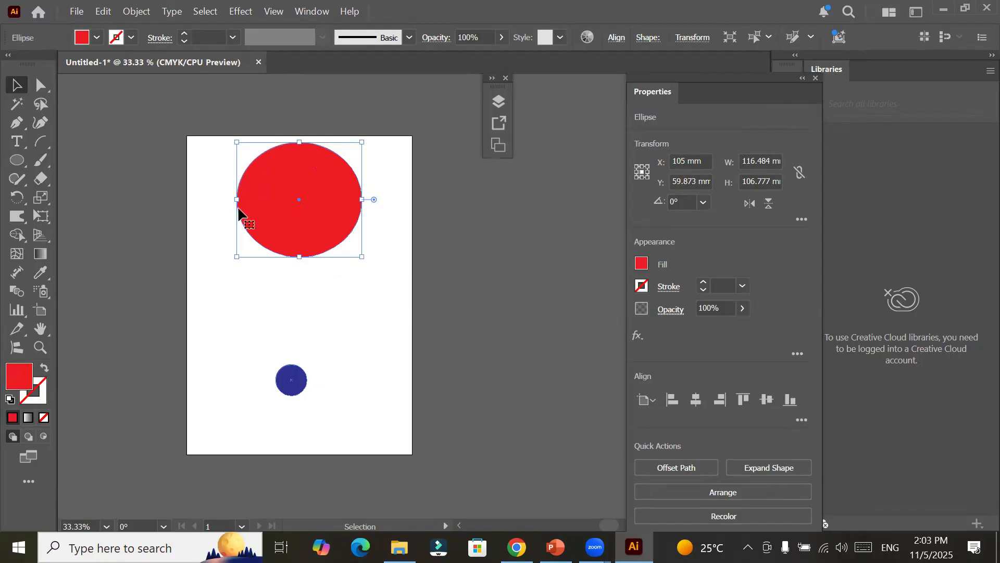
# Step: Set the fill of the large red ellipse and the small blue circle to None
pyautogui.click(99, 38)
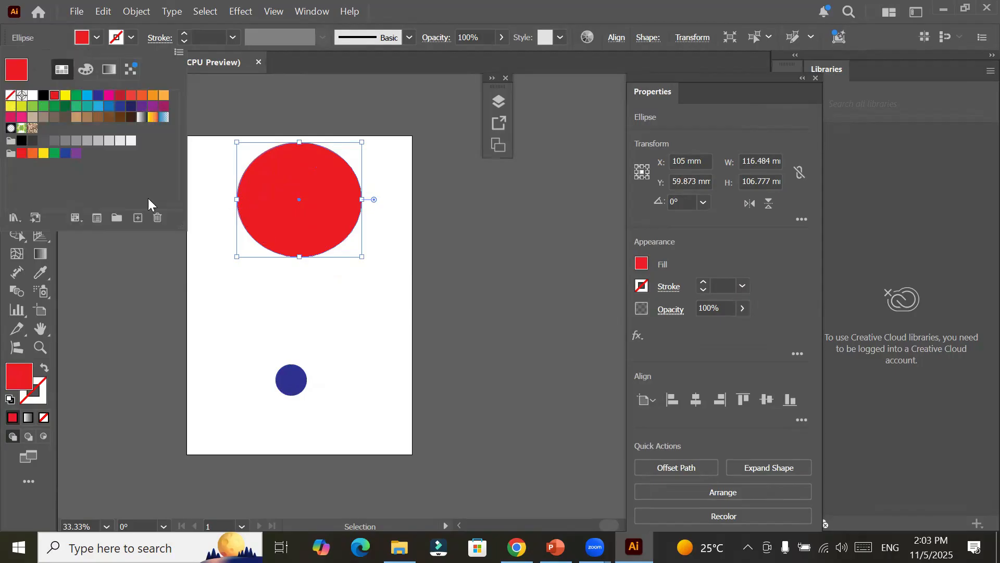
pyautogui.click(10, 96)
pyautogui.click(292, 381)
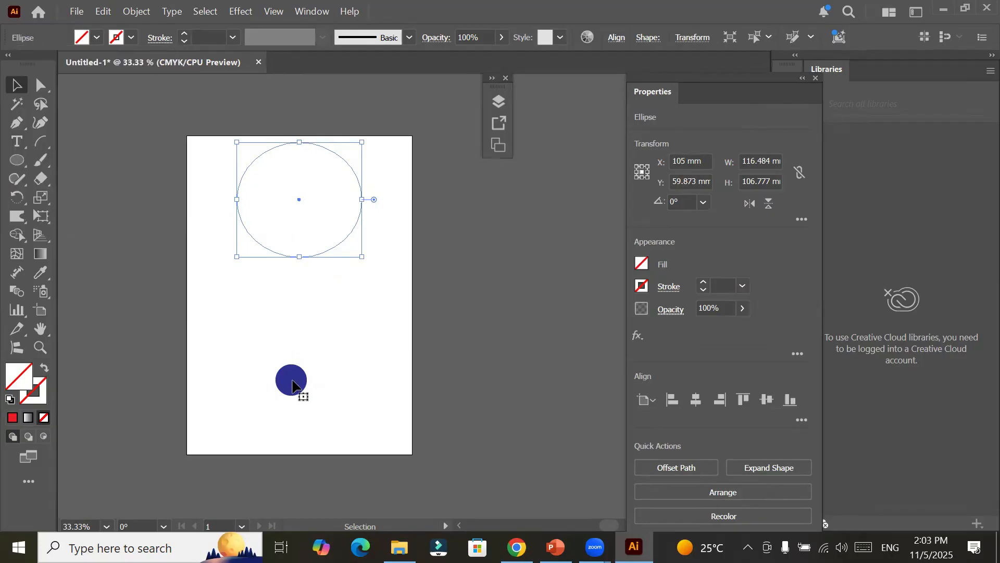
pyautogui.click(292, 385)
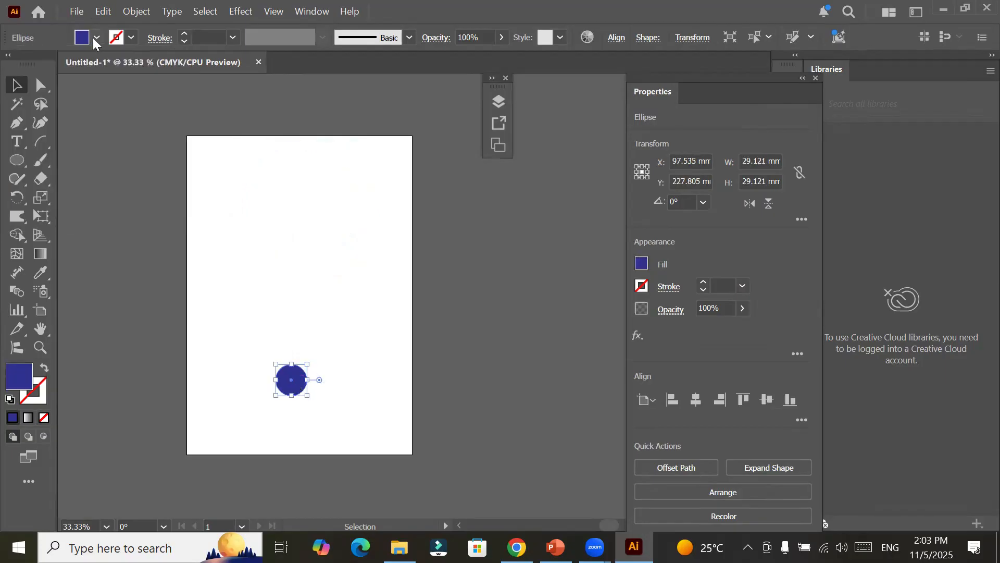
pyautogui.click(96, 38)
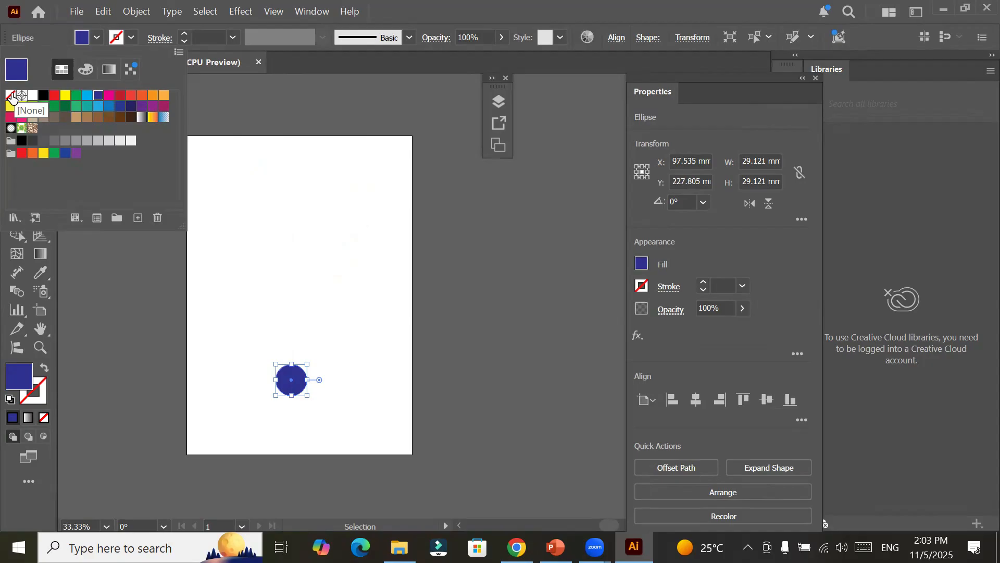
pyautogui.click(10, 96)
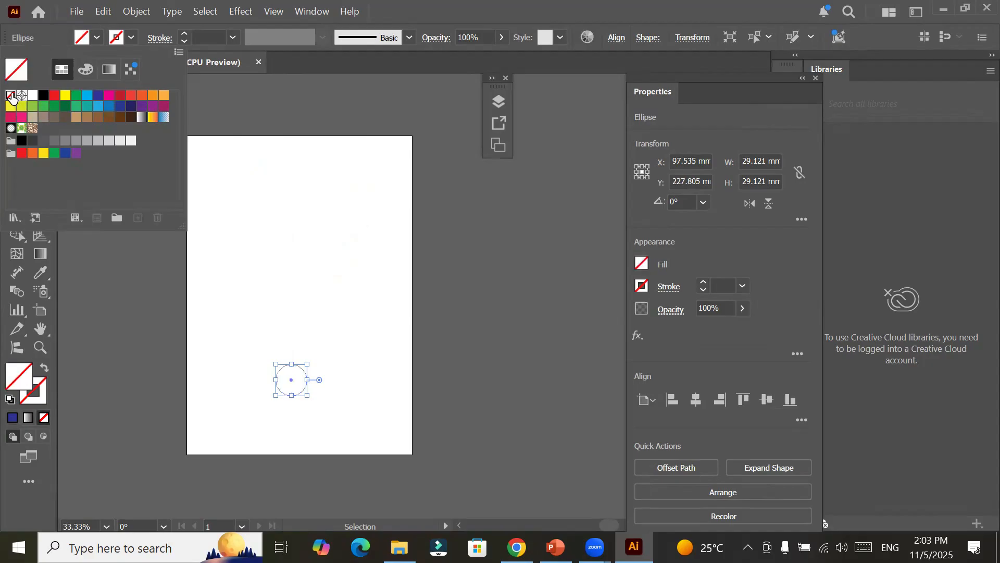
# Step: Give the small circle near the bottom of the artboard a 1 pt black stroke
pyautogui.click(184, 33)
pyautogui.click(183, 33)
pyautogui.click(183, 33)
pyautogui.click(184, 34)
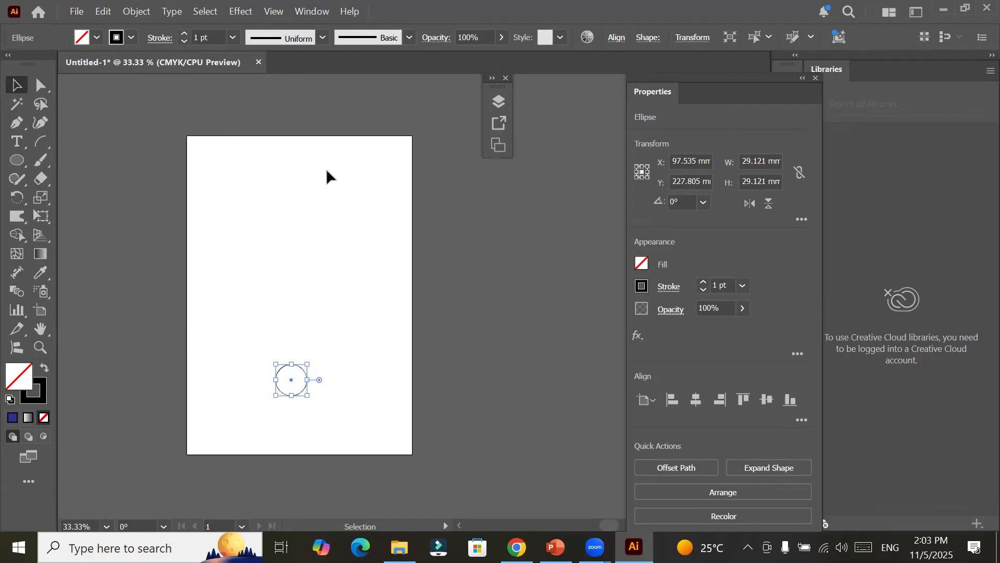
pyautogui.click(385, 232)
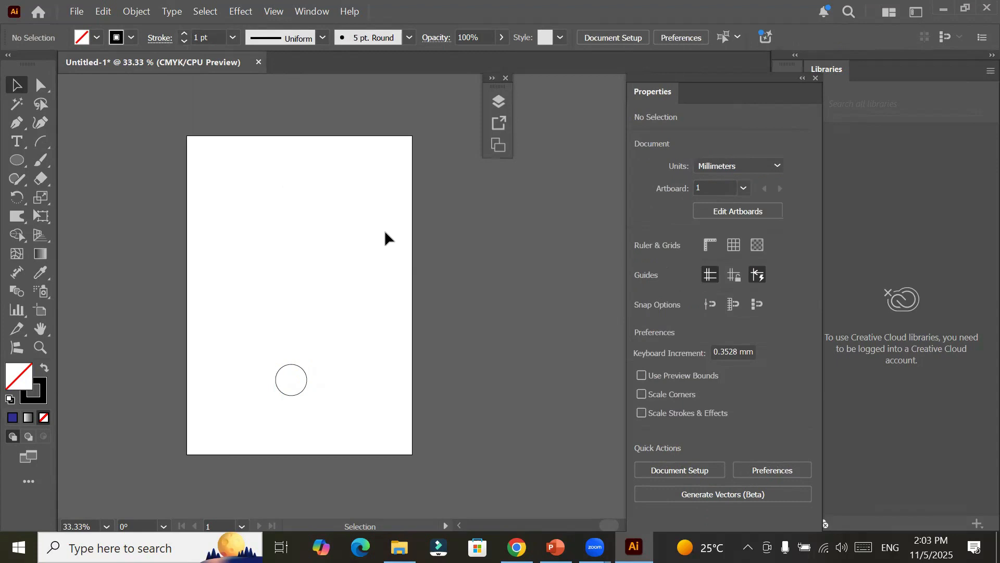
# Step: Give the large unfilled ellipse at the top of the artboard a 5 pt black stroke
pyautogui.moveTo(385, 229); pyautogui.dragTo(174, 50)
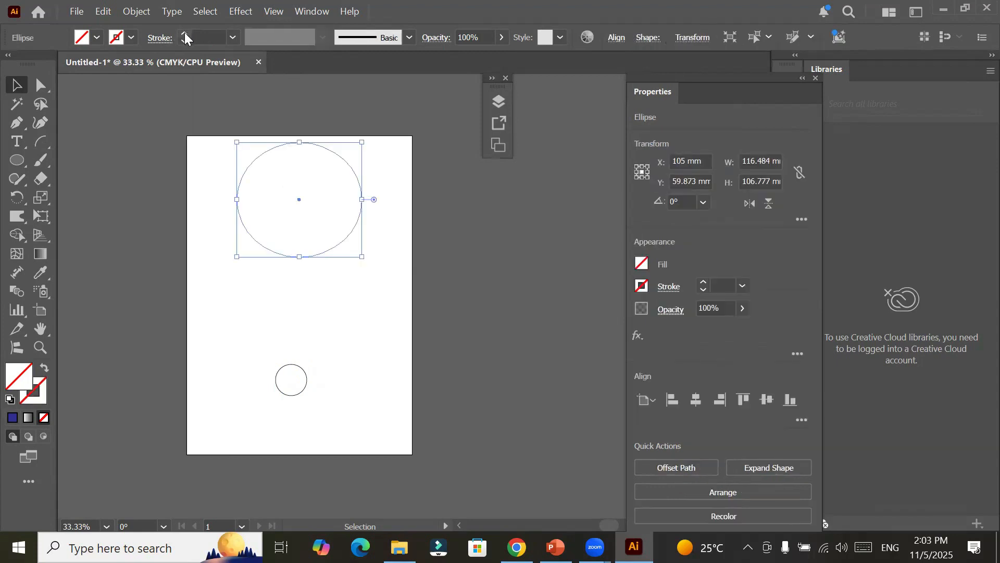
pyautogui.click(185, 33)
pyautogui.tripleClick(185, 32)
pyautogui.press('Up')
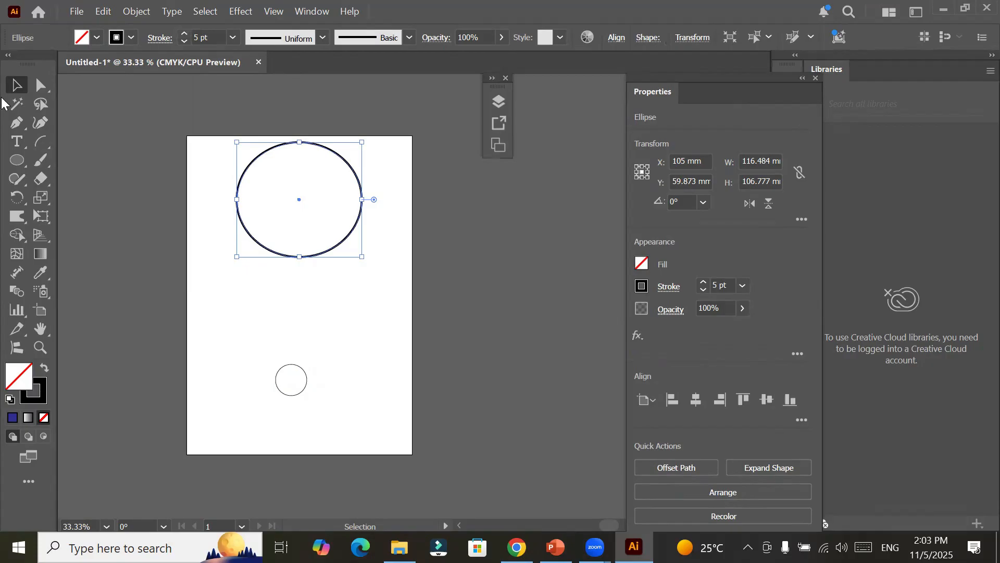
pyautogui.click(278, 428)
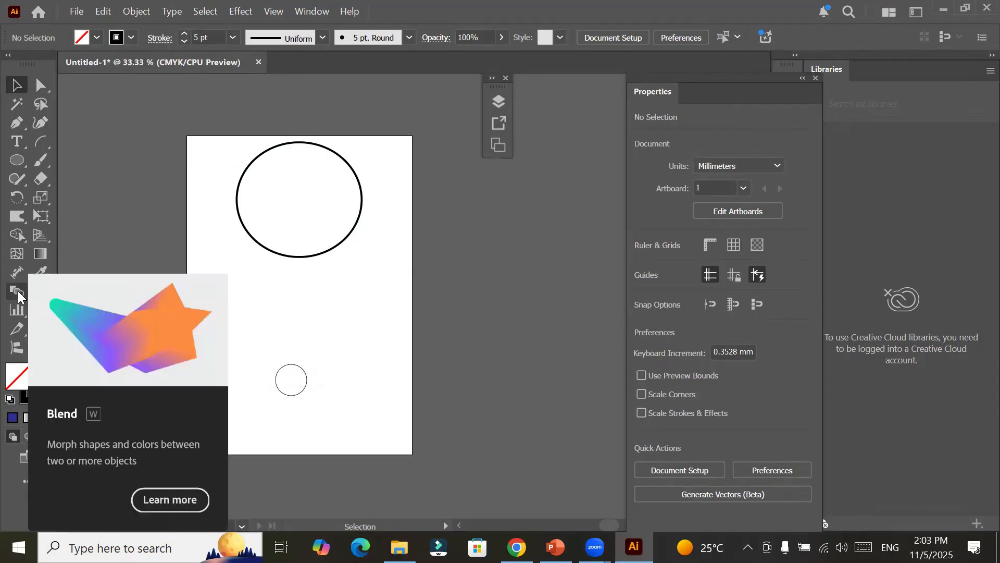
# Step: Blend the large ellipse with the small circle and set the blend spacing to Specified Steps
pyautogui.click(18, 292)
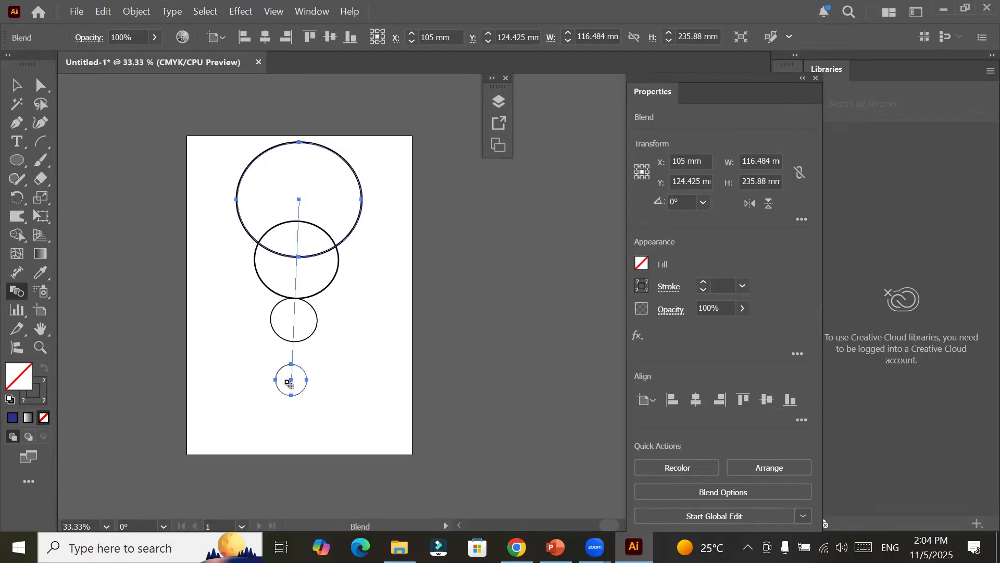
pyautogui.click(136, 10)
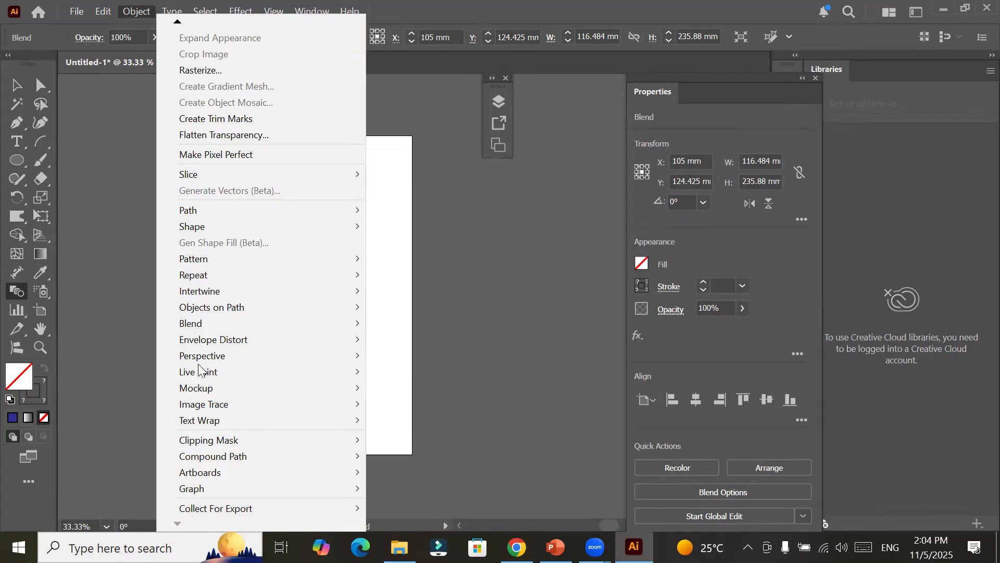
pyautogui.moveTo(231, 323)
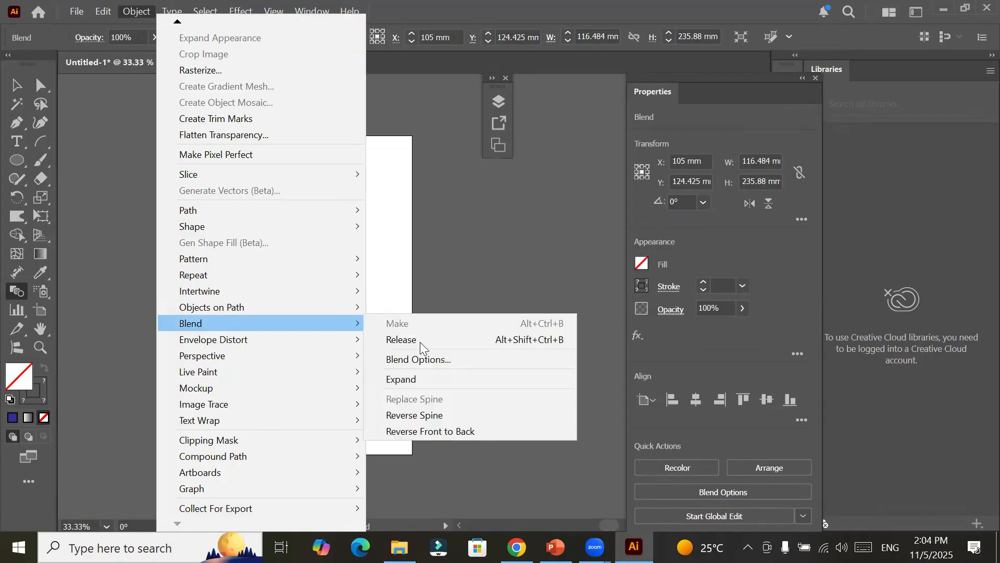
pyautogui.click(473, 361)
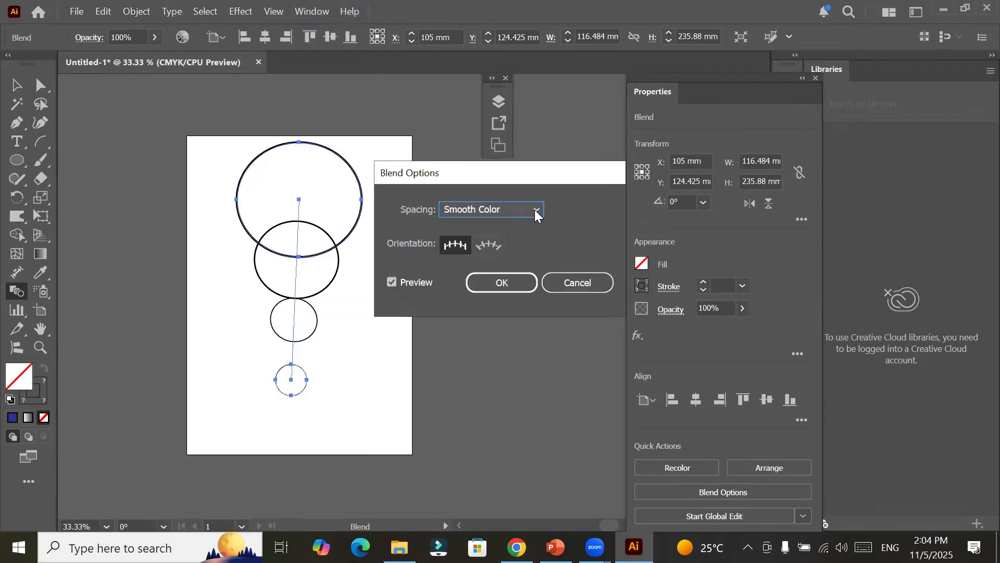
pyautogui.click(536, 208)
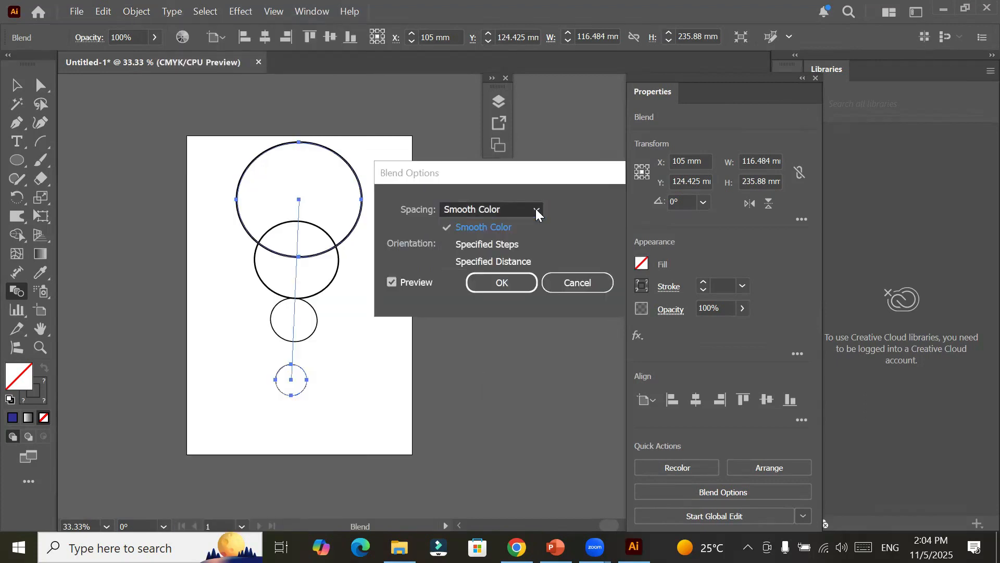
pyautogui.click(516, 244)
# Step: Preview the blend with increasing step counts, from 4 up to 67
pyautogui.click(577, 210)
pyautogui.press('BackSpace')
pyautogui.write('4')
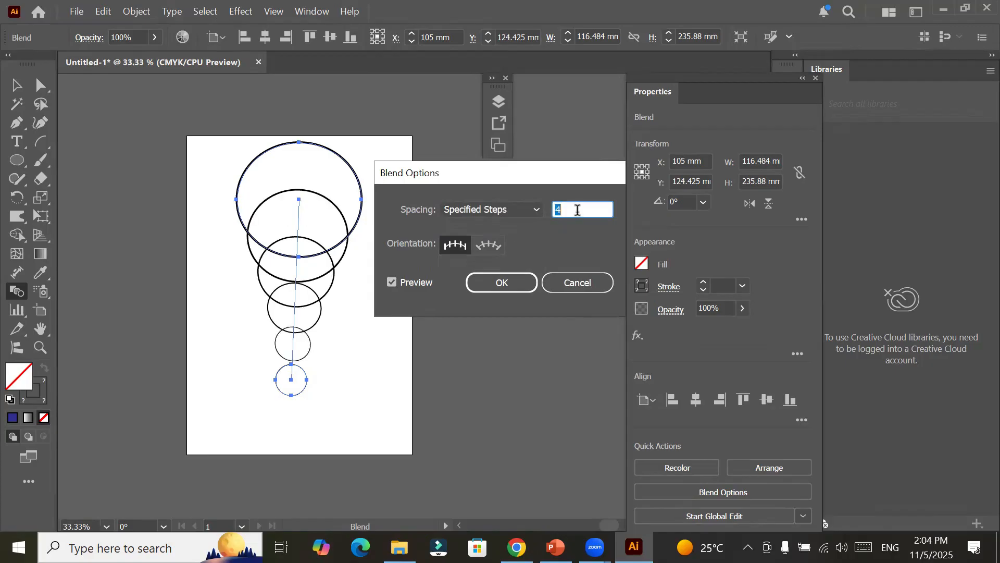
pyautogui.write('7')
pyautogui.write('11')
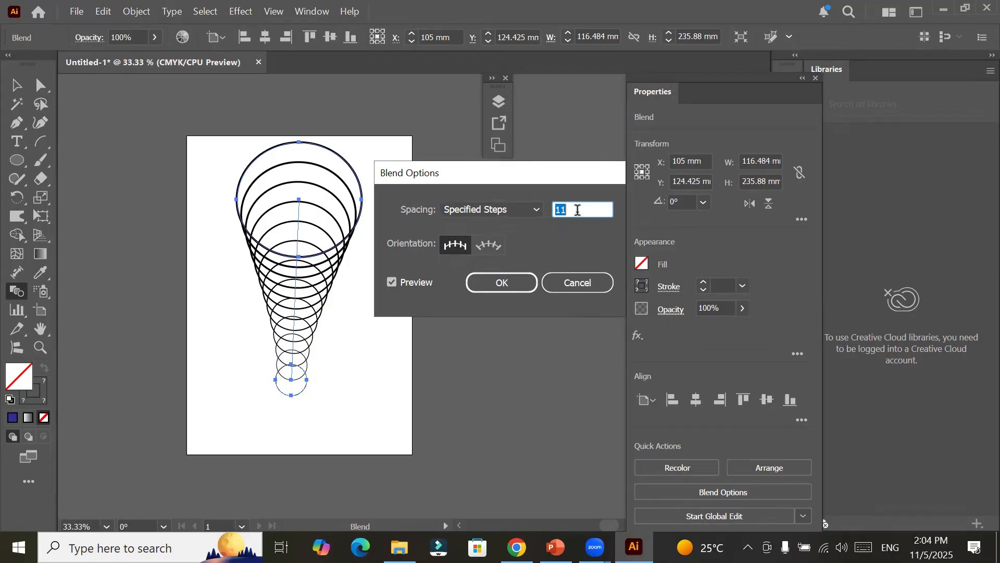
pyautogui.write('24')
pyautogui.write('29')
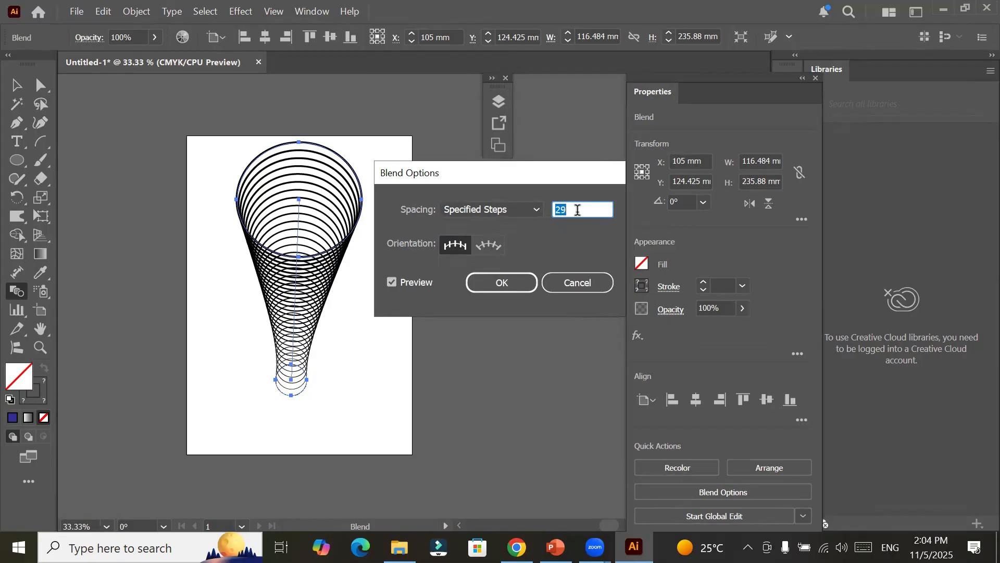
pyautogui.write('51')
pyautogui.write('67')
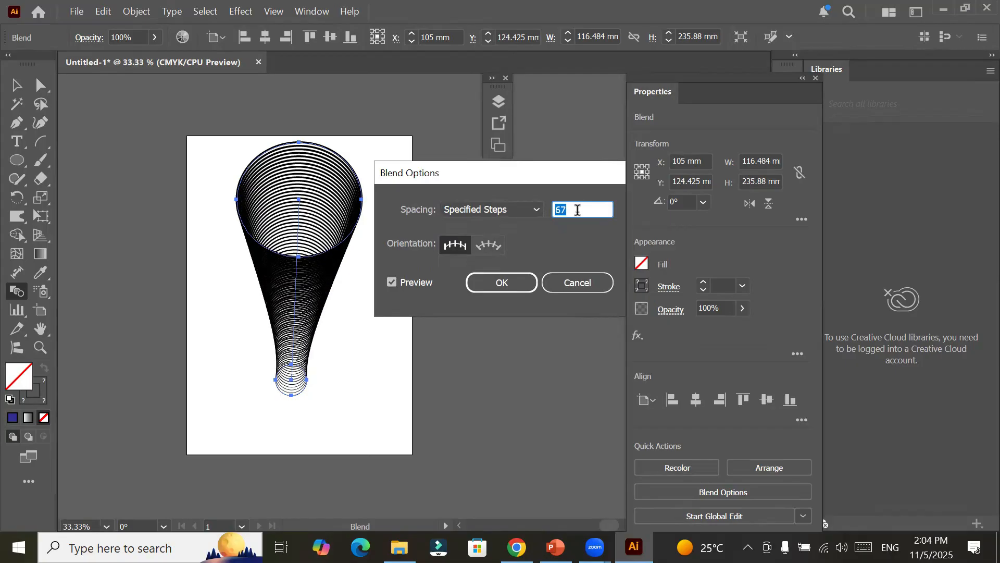
# Step: Lower the previewed number of blend steps gradually to 1
pyautogui.scroll(20, 577, 209)
pyautogui.scroll(-20, 577, 210)
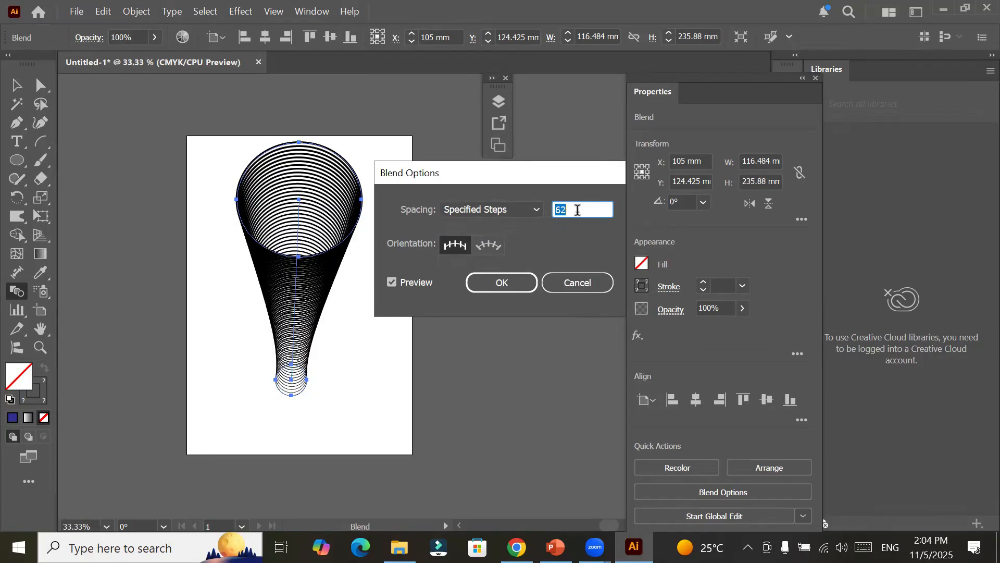
pyautogui.scroll(-13, 577, 209)
pyautogui.scroll(-20, 577, 209)
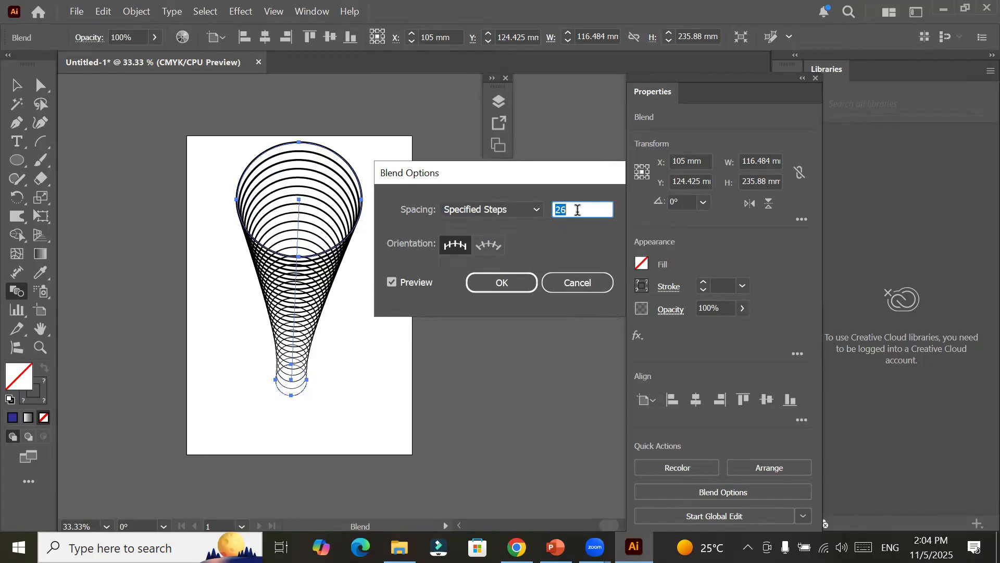
pyautogui.scroll(-20, 577, 209)
pyautogui.scroll(-1, 577, 210)
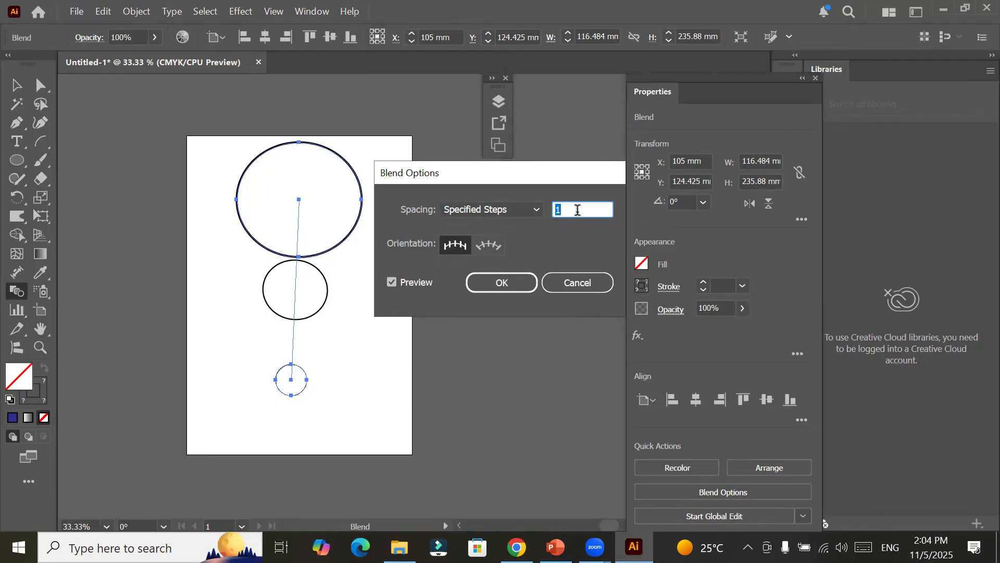
# Step: Preview the blend with 500 and 510 steps, and apply it with 1000 specified steps
pyautogui.write('500')
pyautogui.hotkey('shift', 'Up')
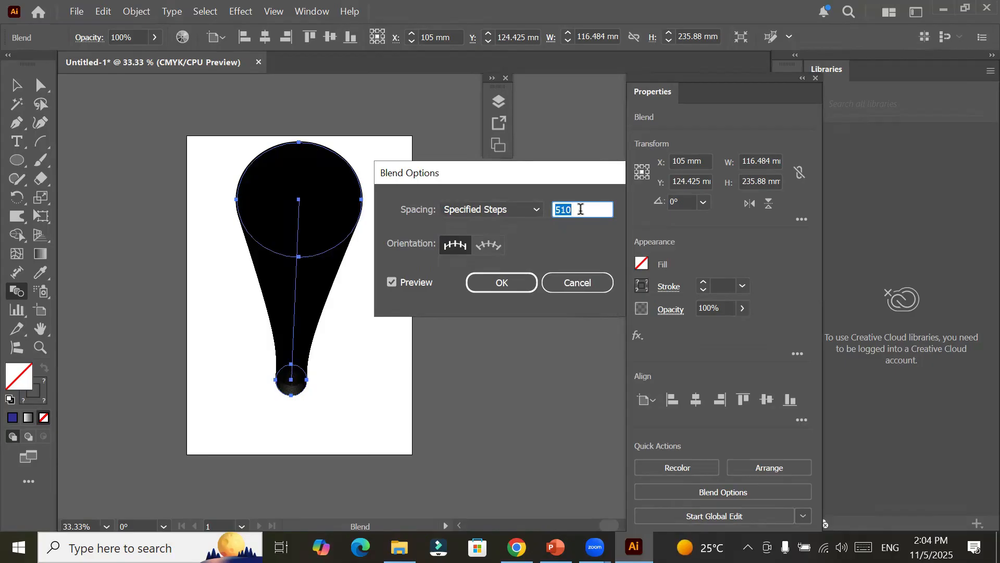
pyautogui.write('1000')
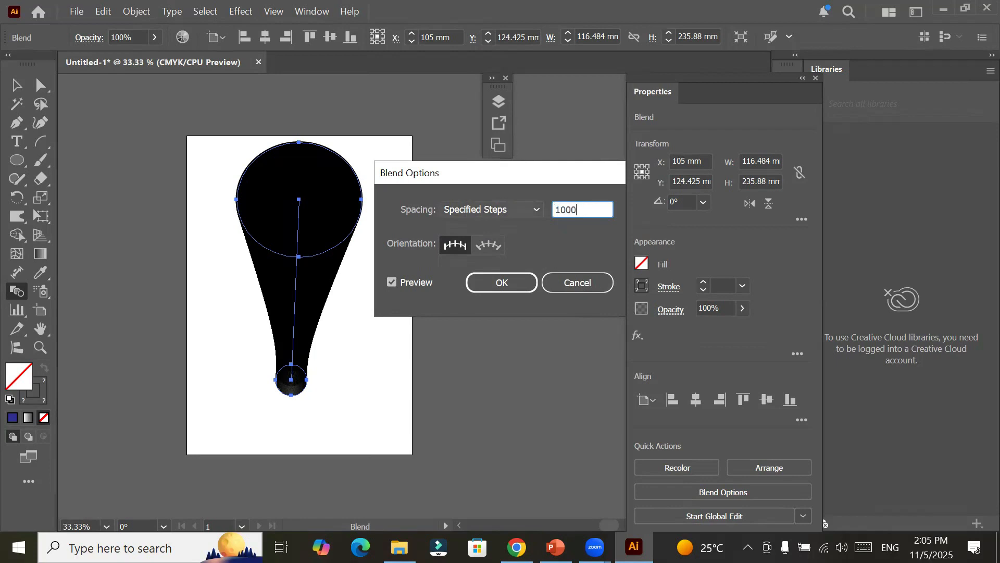
pyautogui.doubleClick(587, 210)
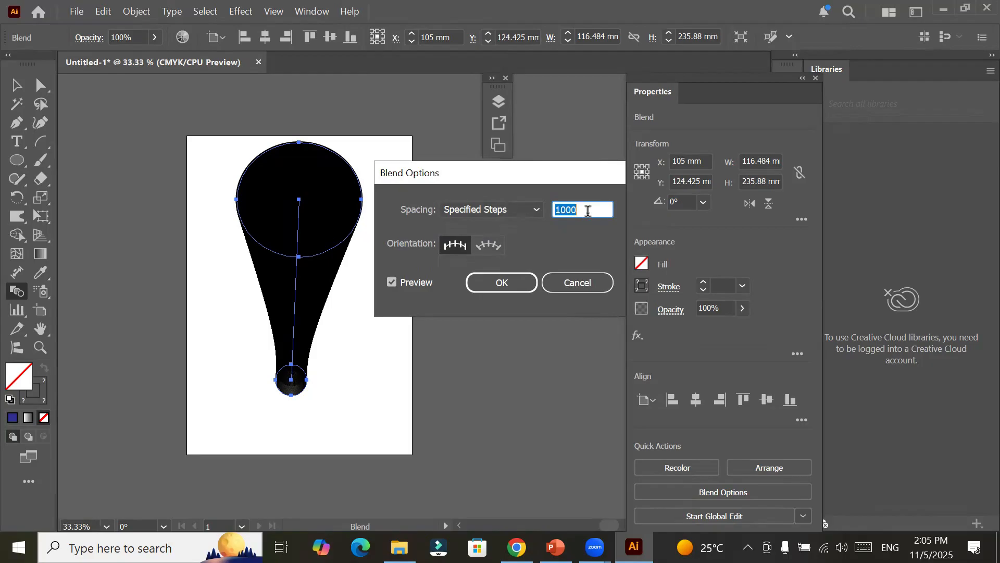
pyautogui.press('Down')
pyautogui.press('Down')
pyautogui.press('Down')
pyautogui.press('Down')
pyautogui.press('Down')
pyautogui.press('Down')
pyautogui.press('Up')
pyautogui.press('Up')
pyautogui.press('Up')
pyautogui.press('Up')
pyautogui.press('Up')
pyautogui.press('Up')
pyautogui.click(516, 286)
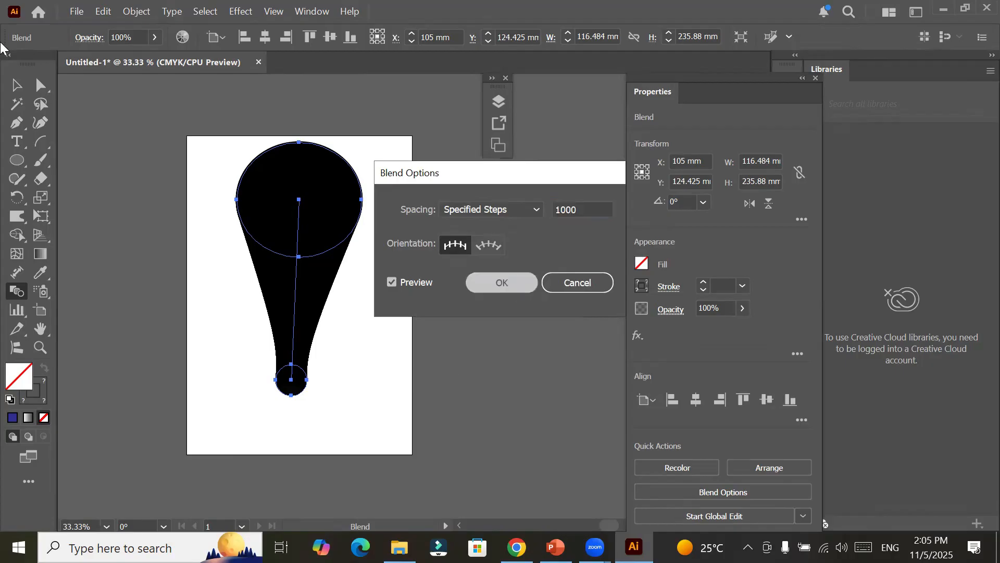
# Step: Move the whole blend down and slightly right, to about X 109.9 mm, Y 148.5 mm
pyautogui.press('v')
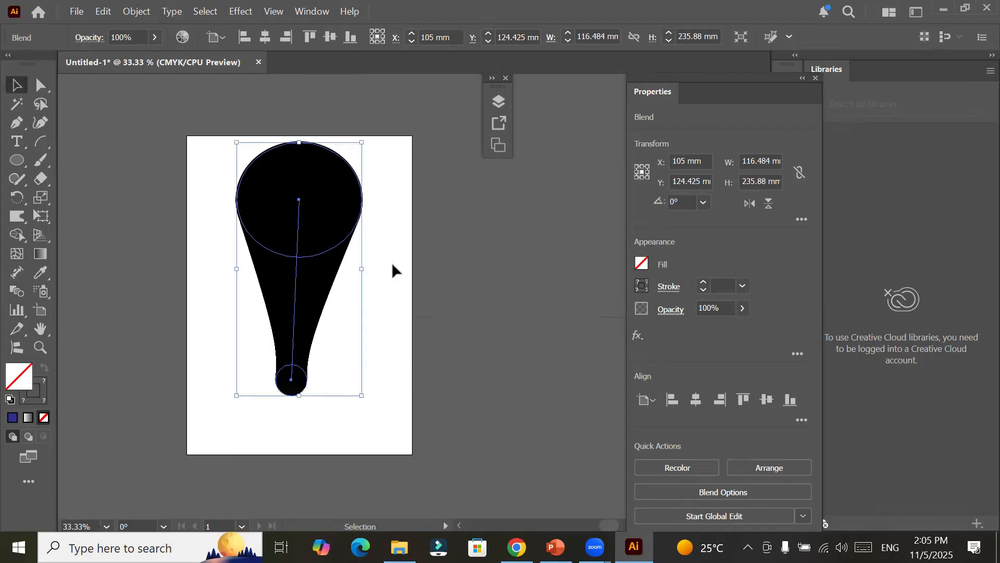
pyautogui.click(392, 265)
pyautogui.moveTo(300, 259); pyautogui.dragTo(318, 298)
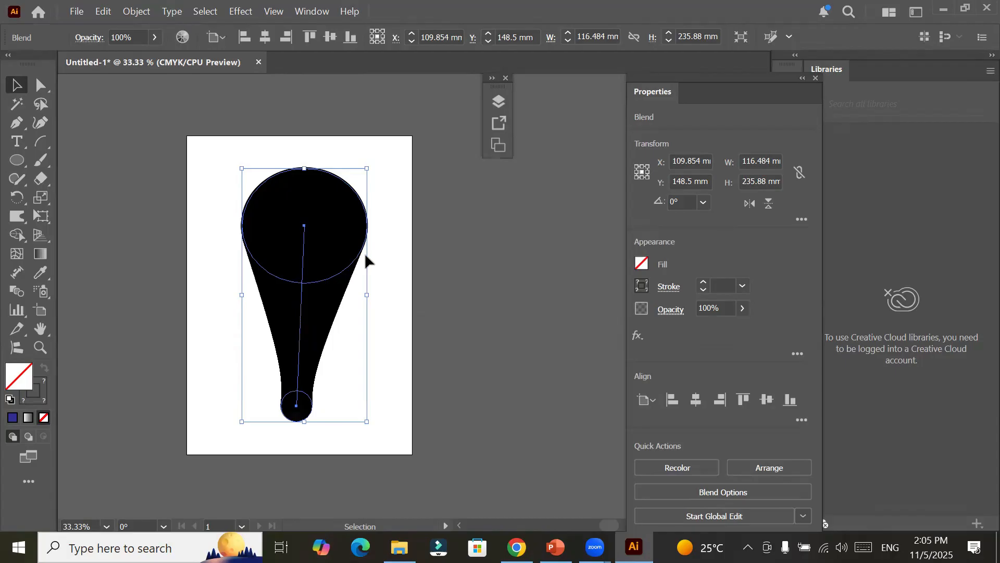
# Step: Reduce the blend's specified steps to 5 in the blend options and apply the change
pyautogui.click(137, 11)
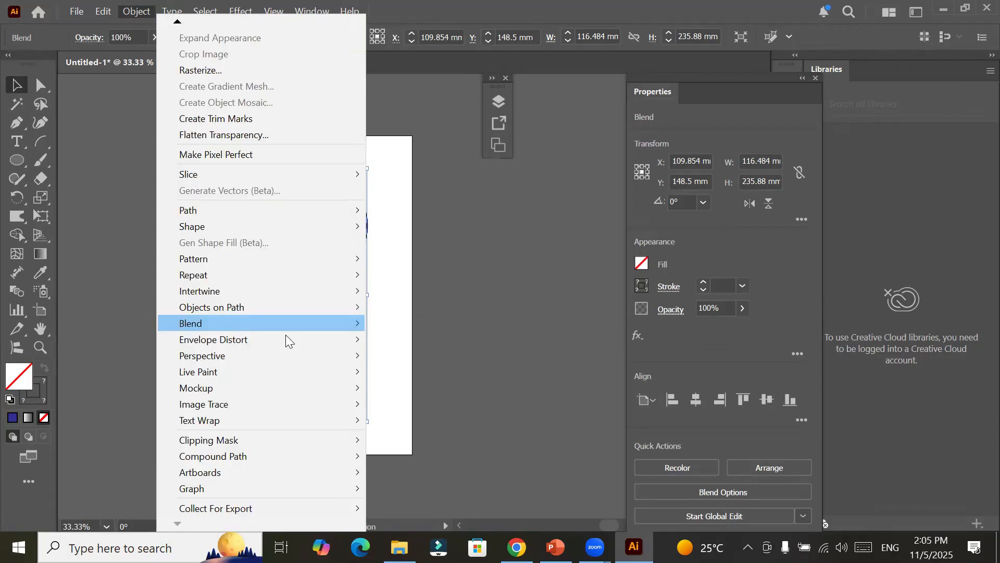
pyautogui.moveTo(260, 324)
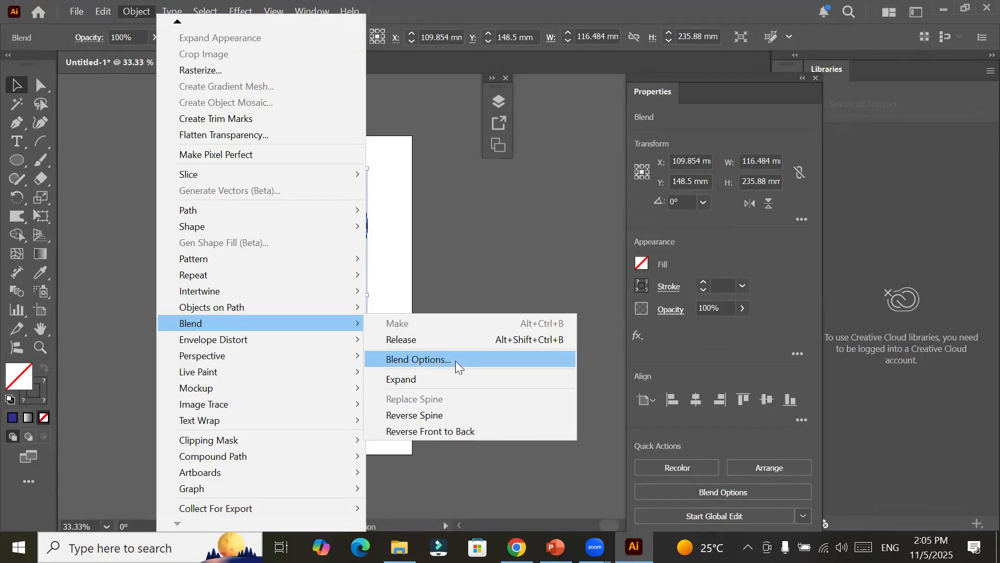
pyautogui.click(456, 360)
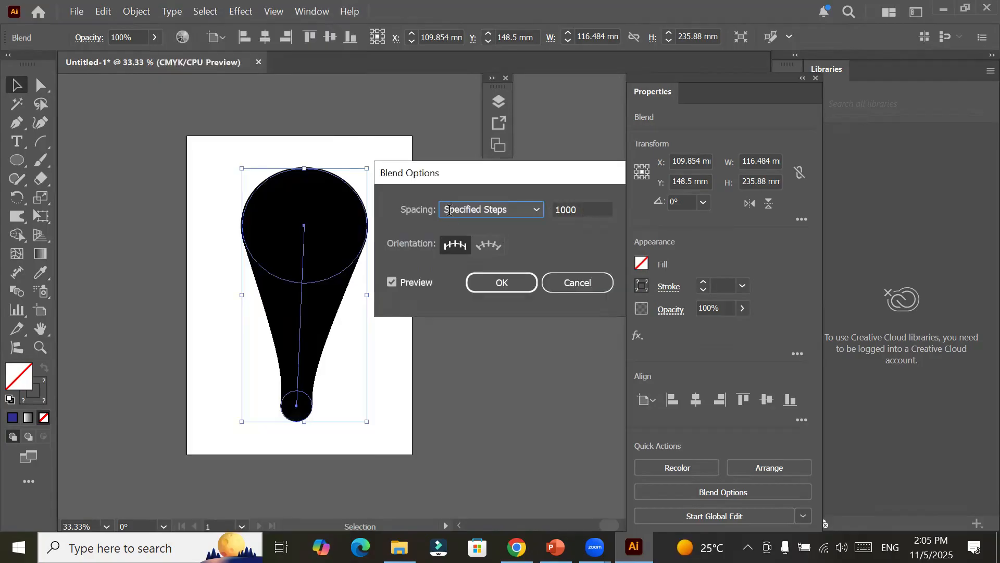
pyautogui.press('Tab')
pyautogui.write('5')
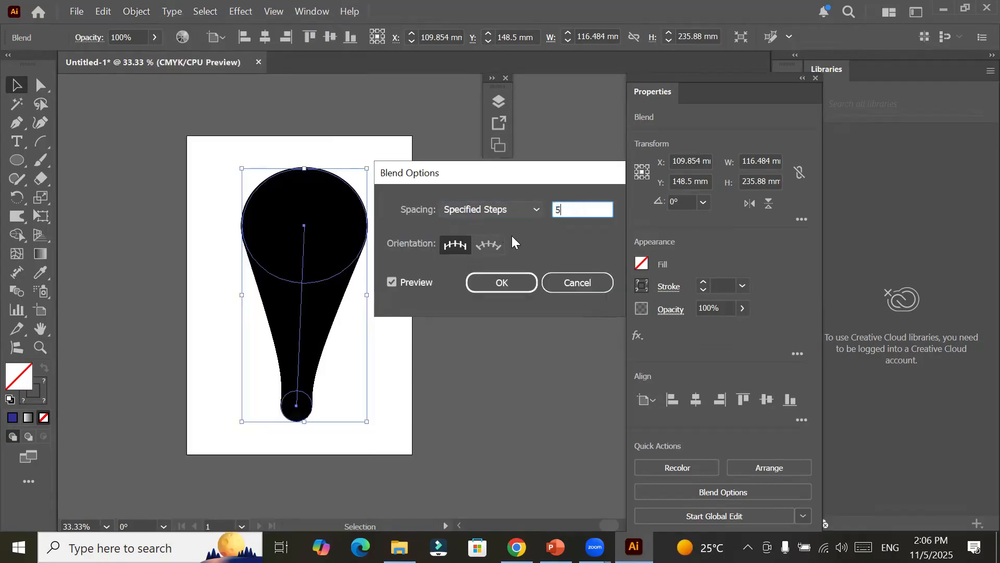
pyautogui.click(526, 281)
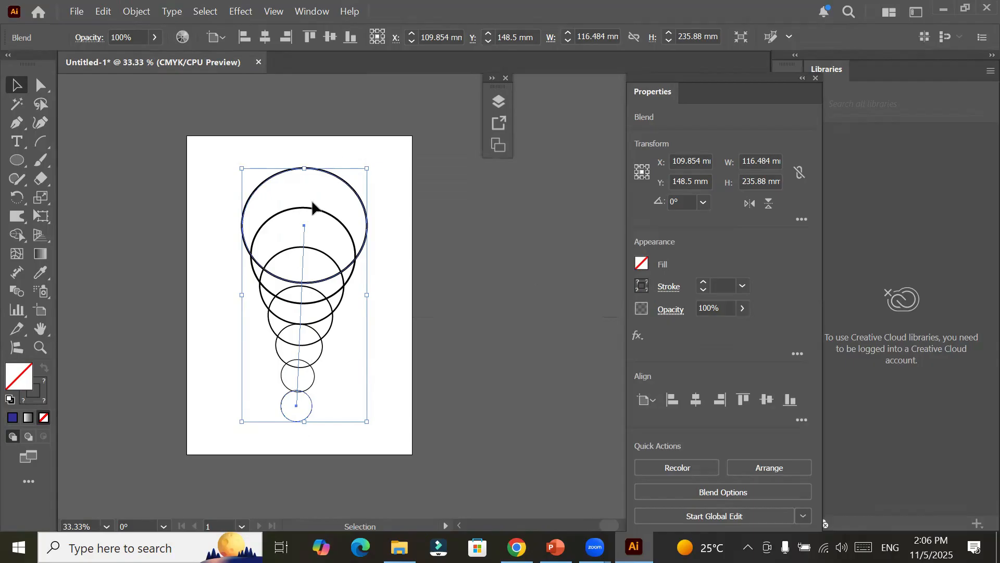
pyautogui.click(392, 256)
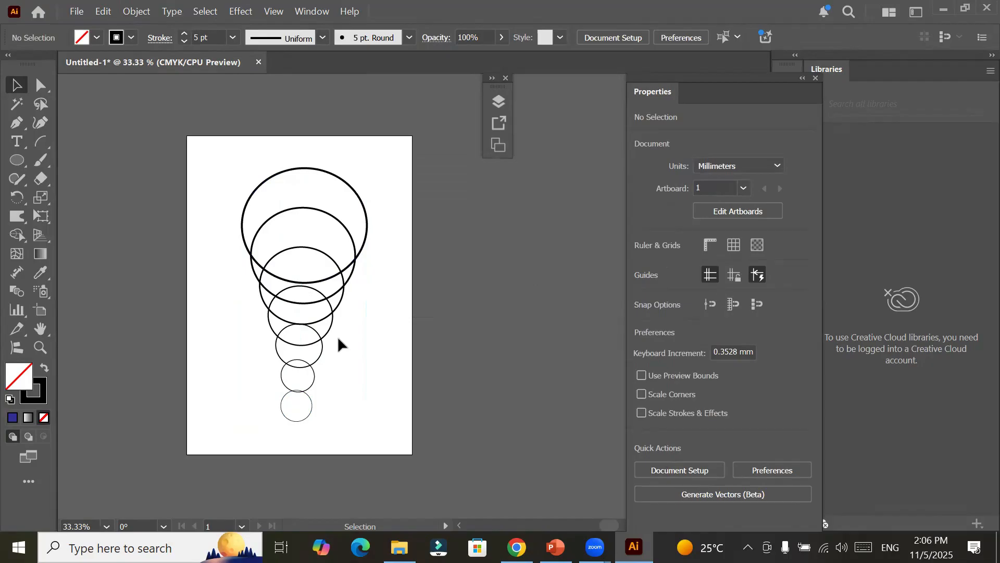
pyautogui.click(310, 411)
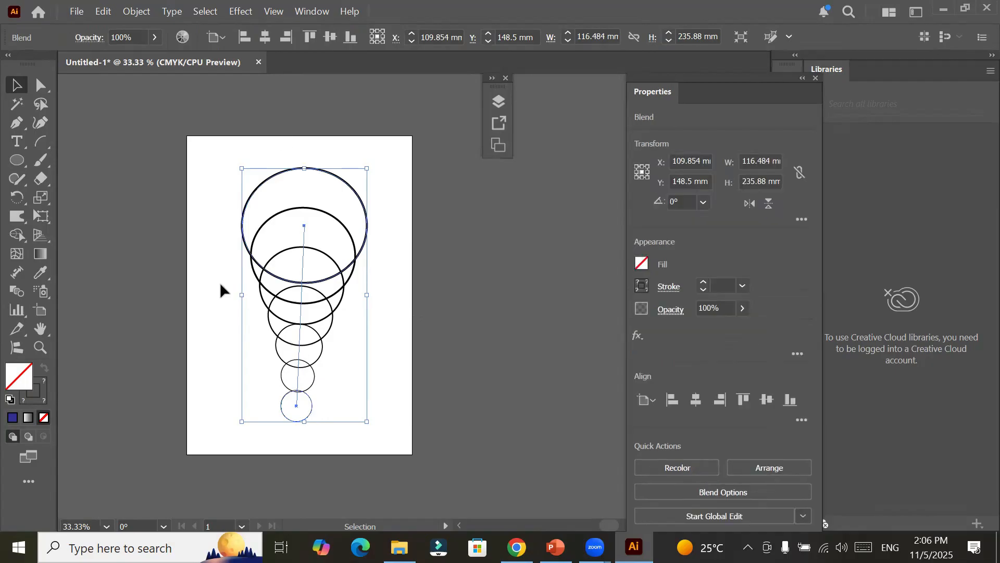
# Step: Select the small and large end circles of the blend individually, and reselect the whole blend
pyautogui.click(41, 85)
pyautogui.click(105, 90)
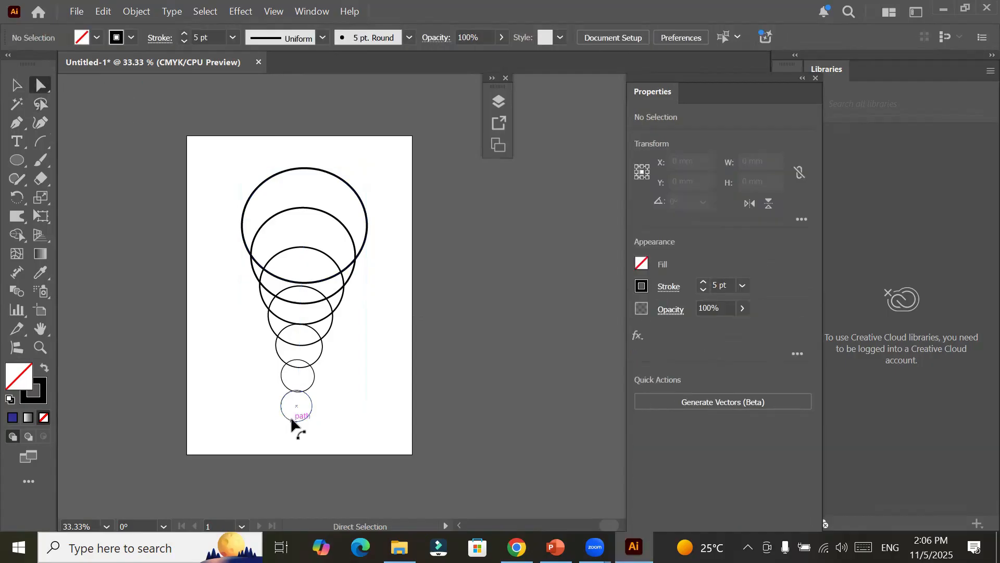
pyautogui.click(335, 178)
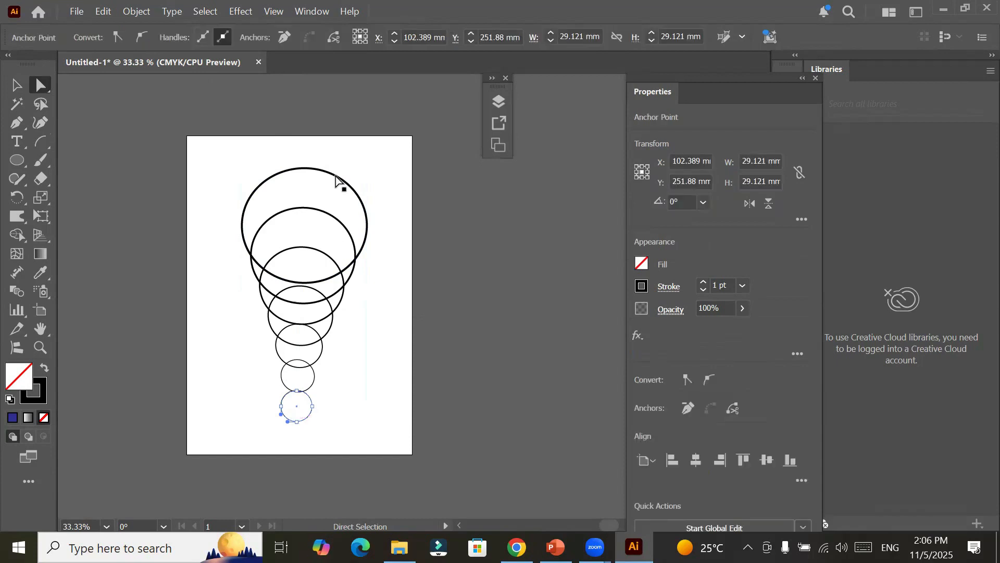
pyautogui.click(336, 177)
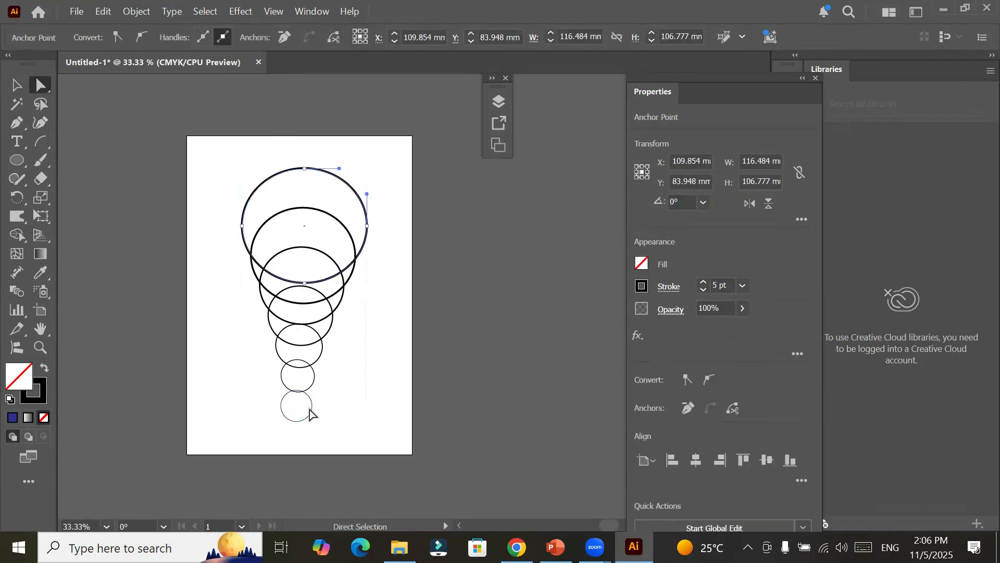
pyautogui.click(311, 415)
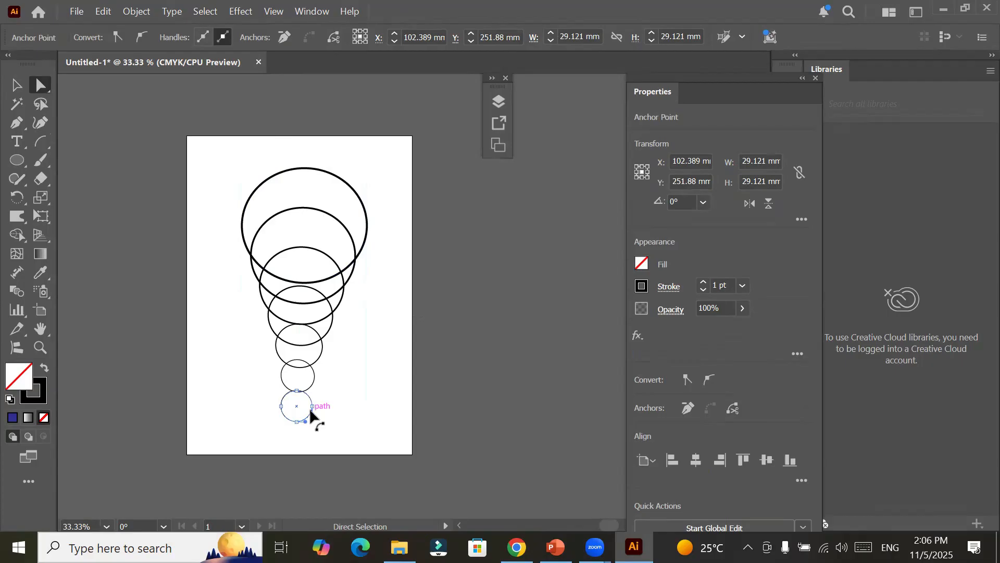
pyautogui.click(16, 87)
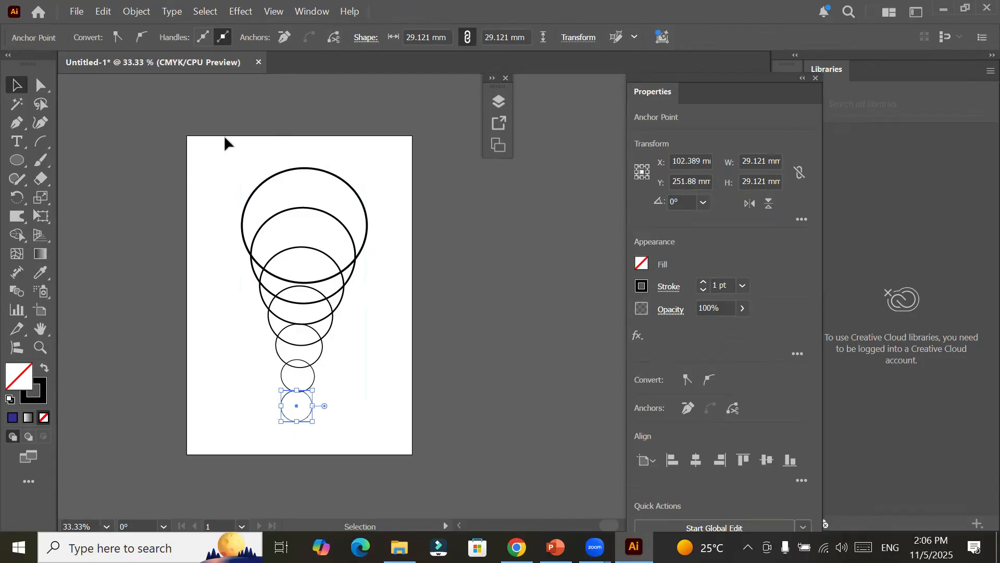
pyautogui.click(311, 171)
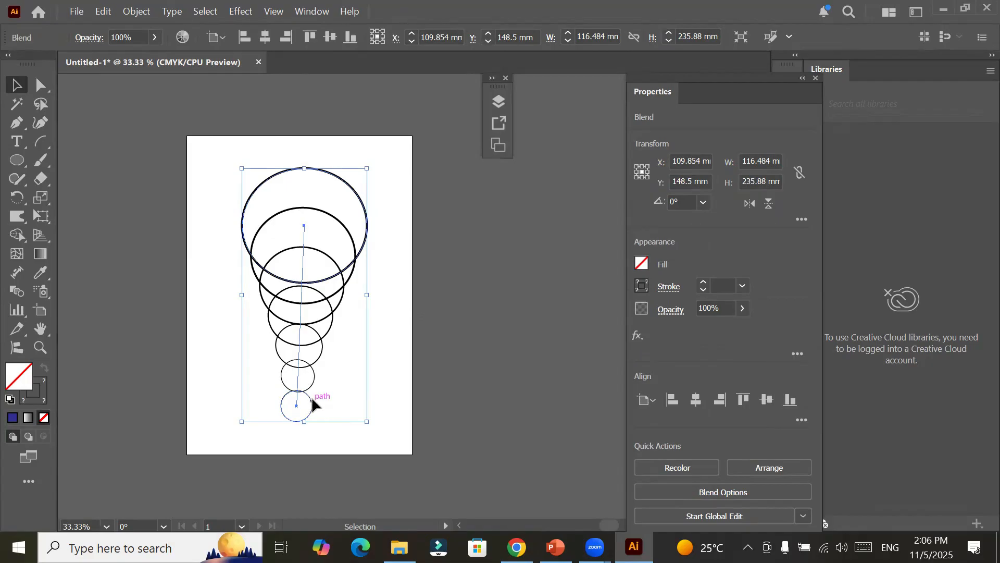
# Step: Select only the large end circle inside the blend and fill it with red
pyautogui.click(42, 88)
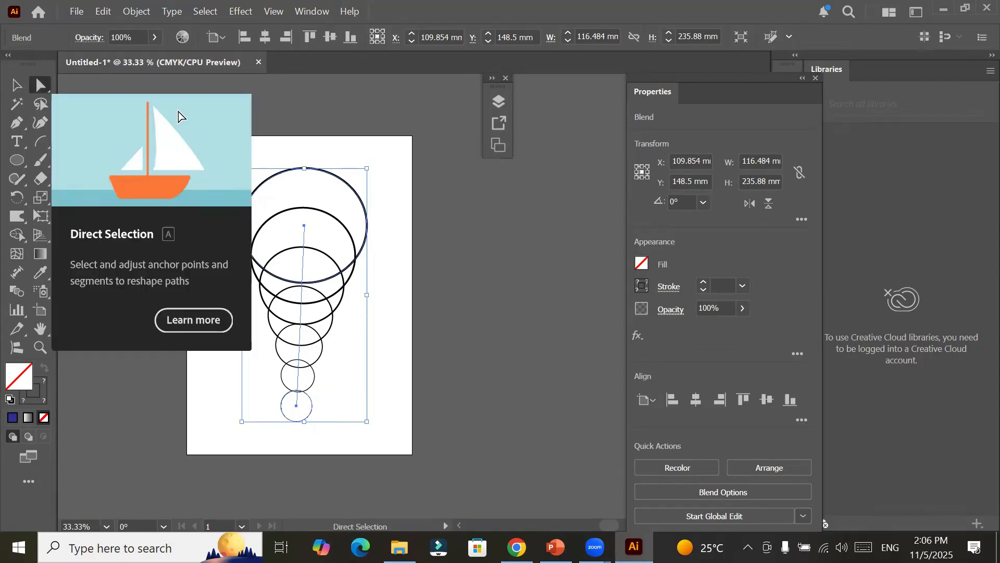
pyautogui.click(342, 168)
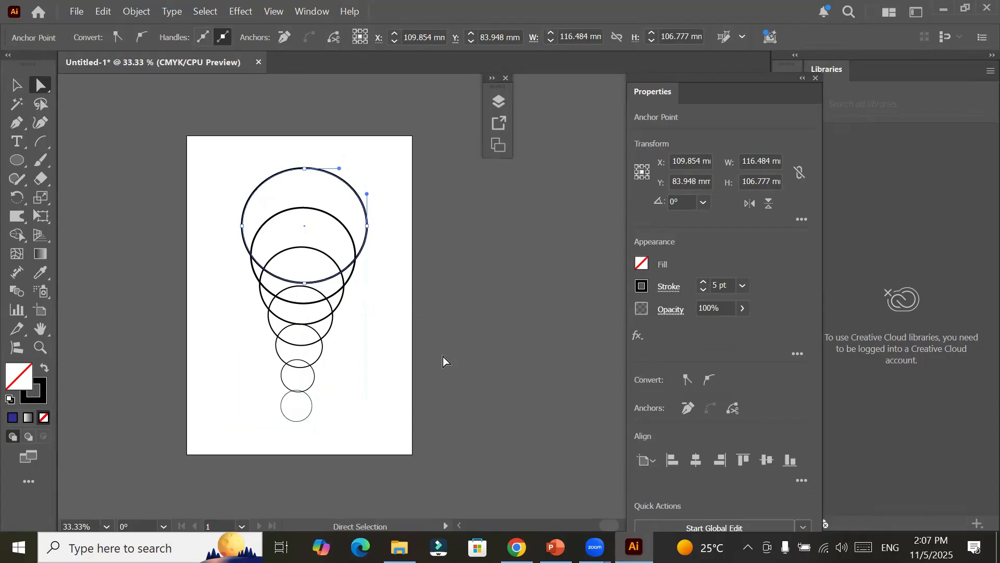
pyautogui.click(20, 86)
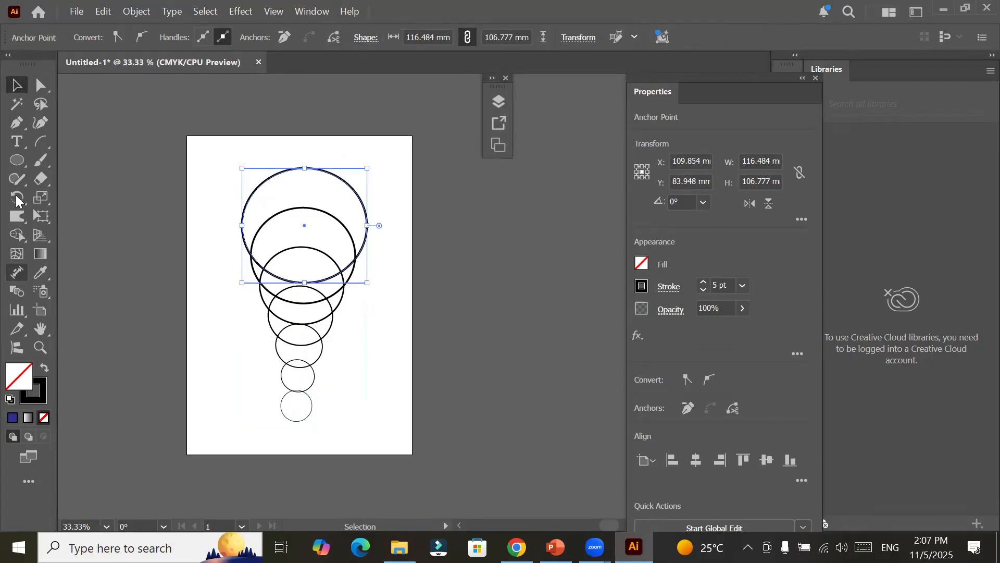
pyautogui.click(17, 160)
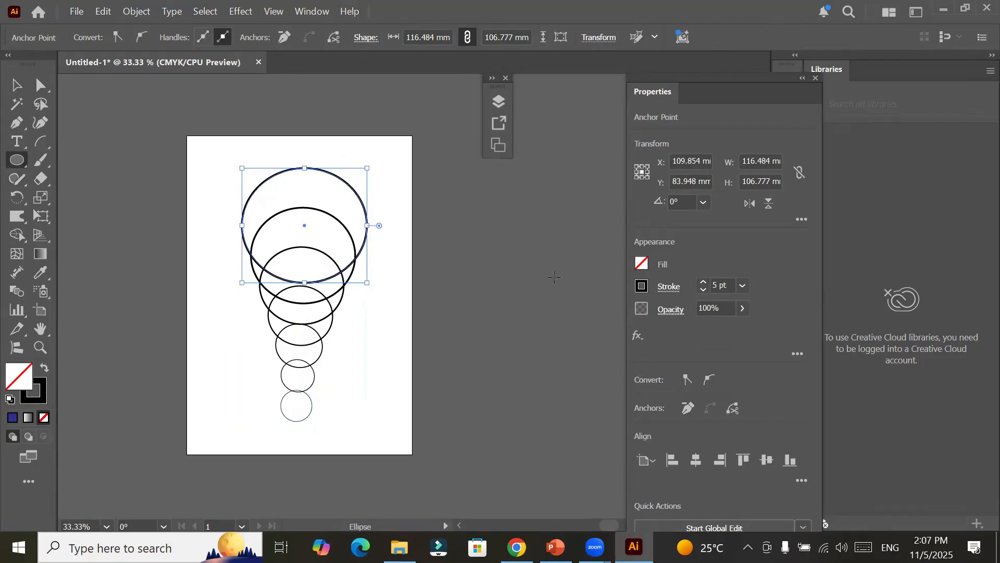
pyautogui.click(641, 263)
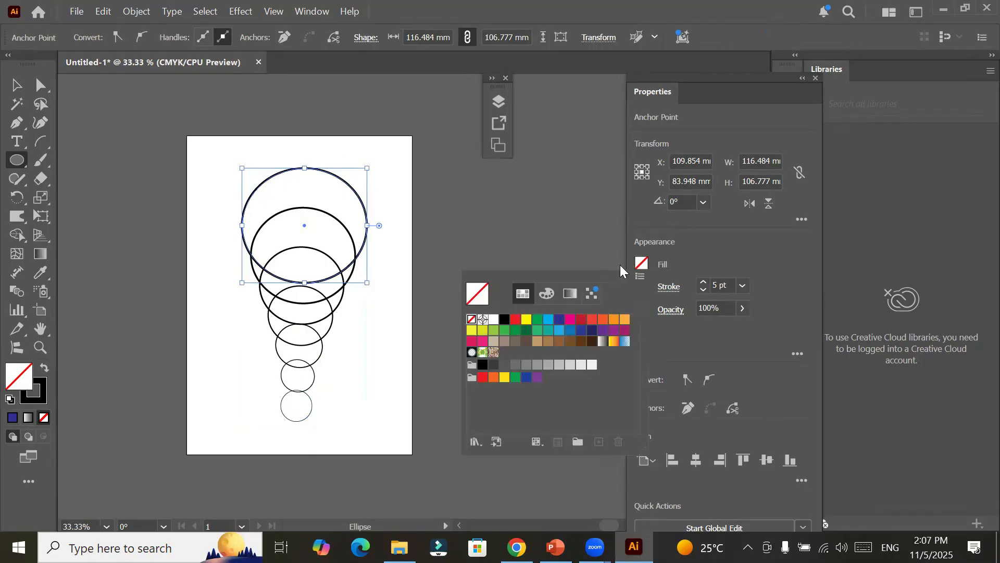
pyautogui.click(516, 325)
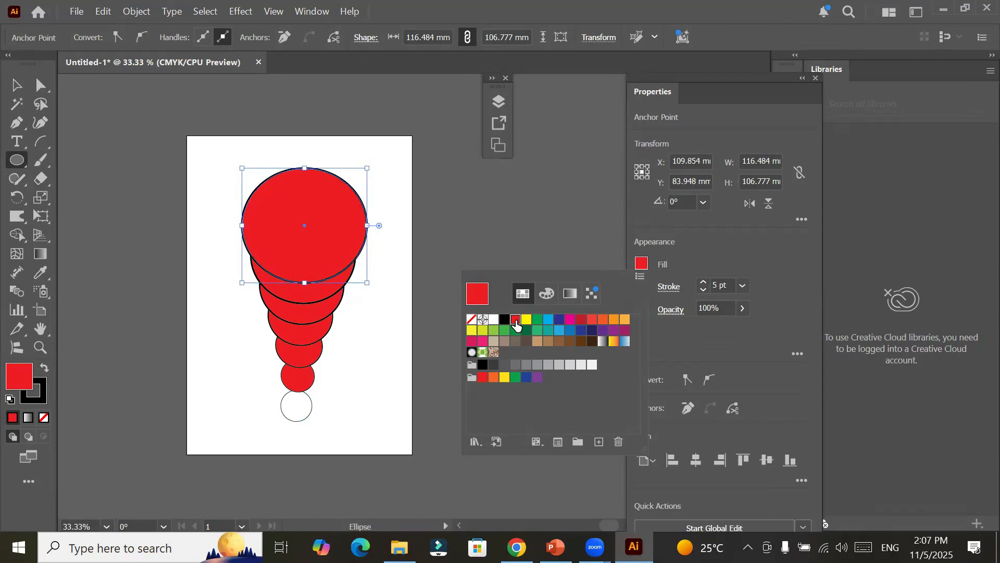
# Step: Select only the small end circle inside the blend and fill it with cyan
pyautogui.click(43, 86)
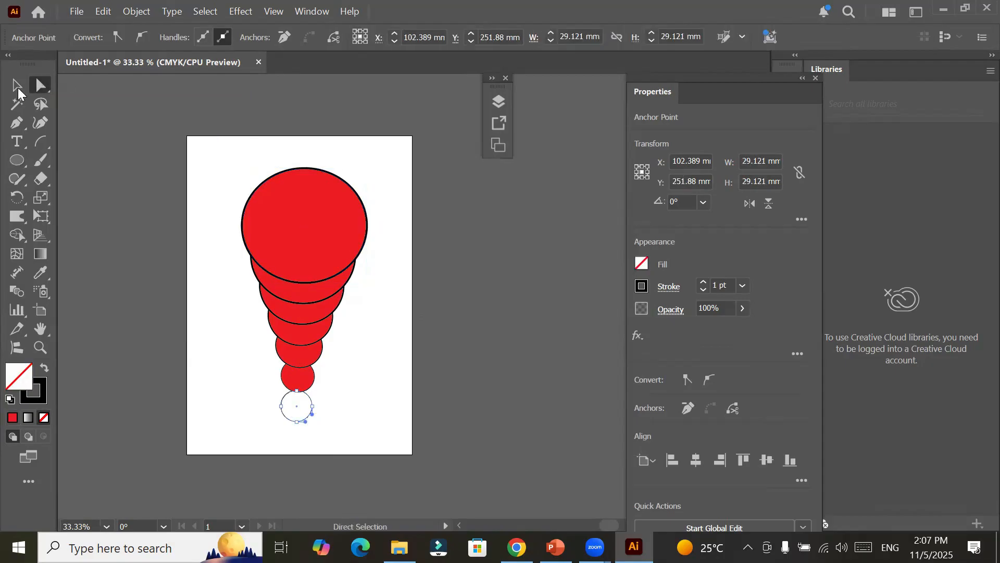
pyautogui.click(17, 94)
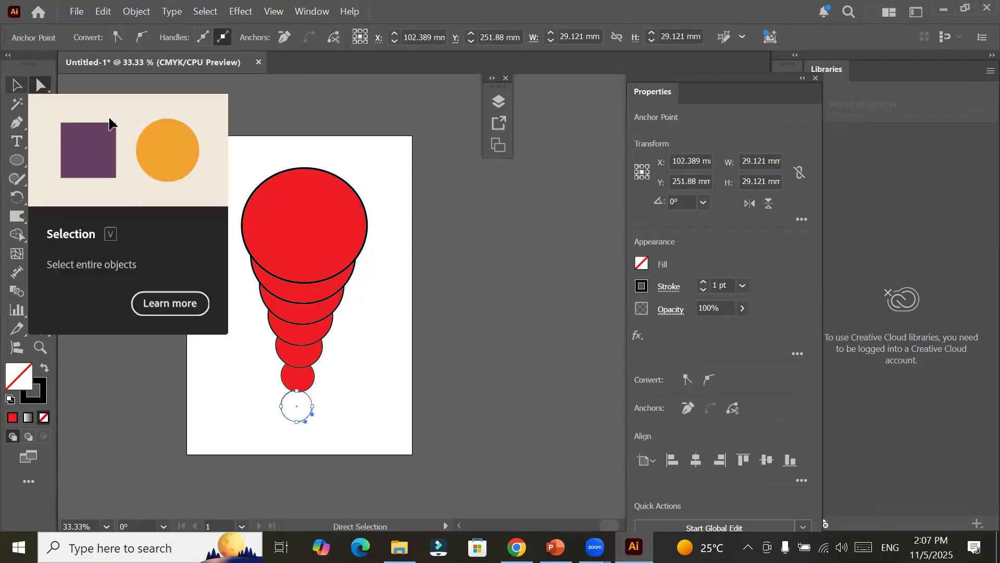
pyautogui.click(647, 266)
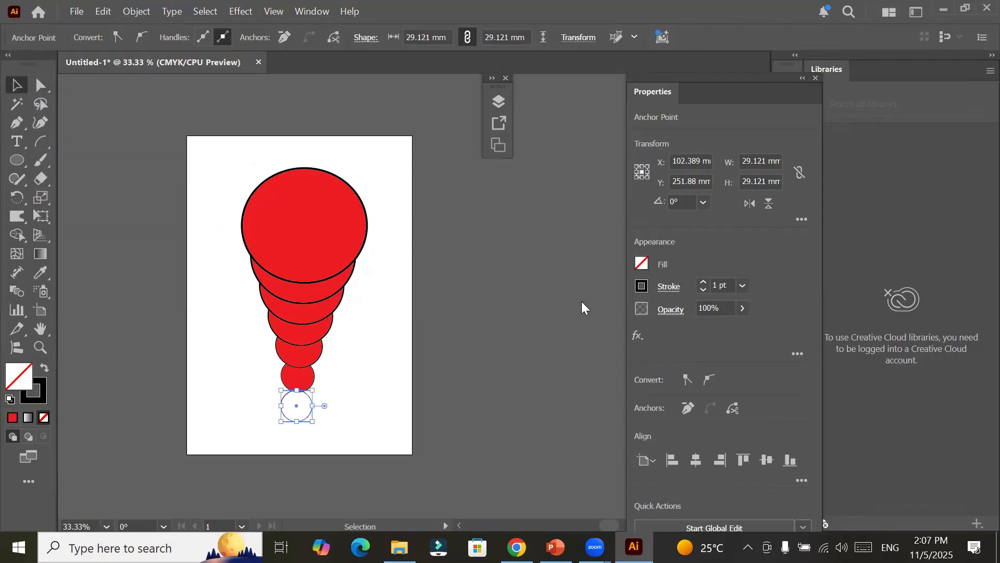
pyautogui.click(549, 321)
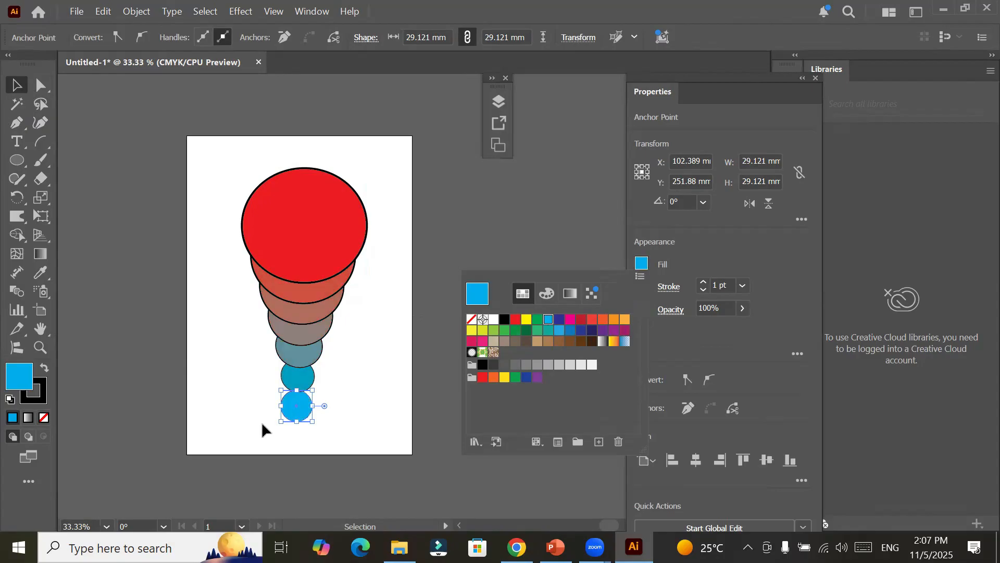
pyautogui.click(321, 396)
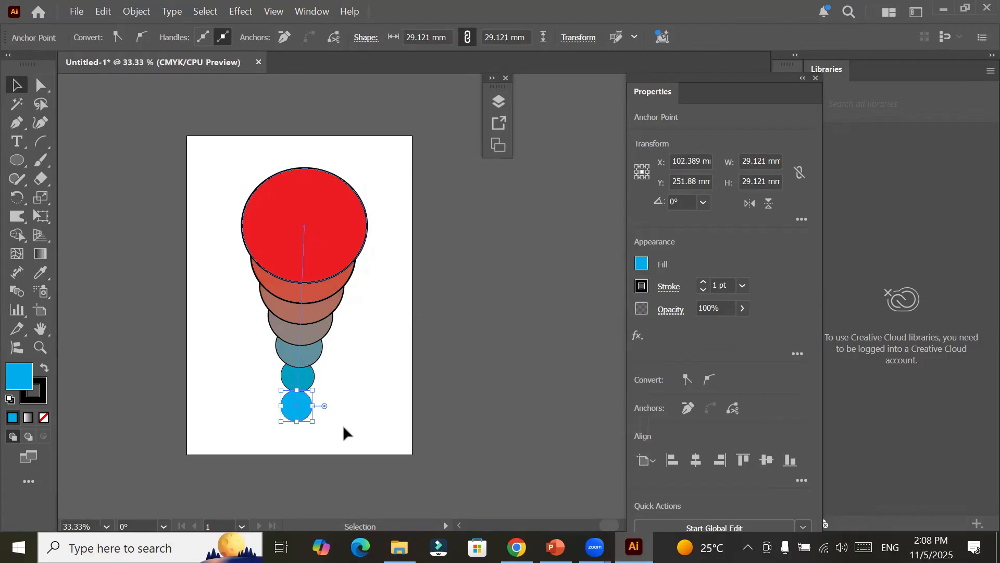
# Step: Examine the colour transition through the blended circles, up close and as a whole
pyautogui.scroll(2, 342, 424)
pyautogui.scroll(1, 336, 486)
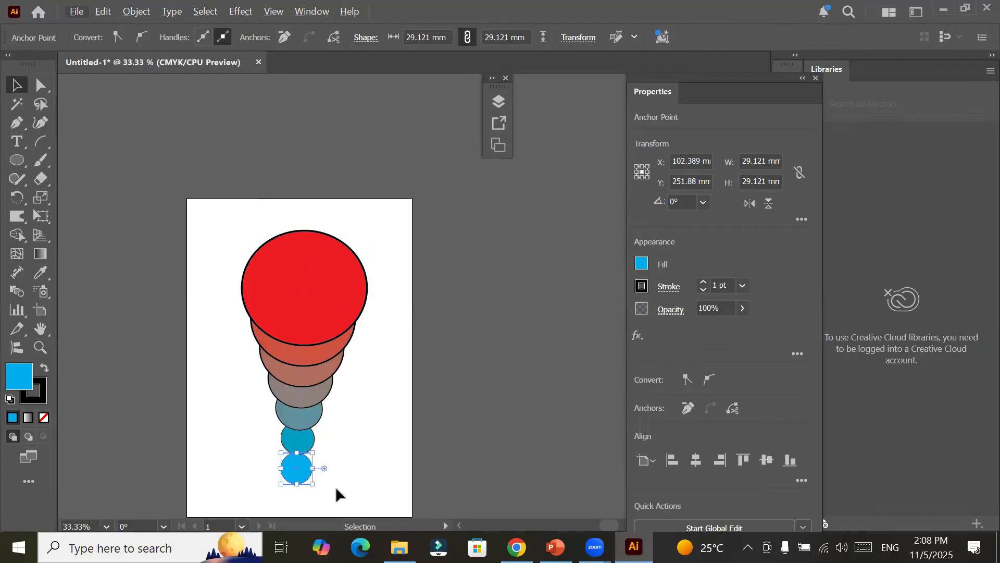
pyautogui.scroll(1, 335, 486)
pyautogui.scroll(-3, 337, 468)
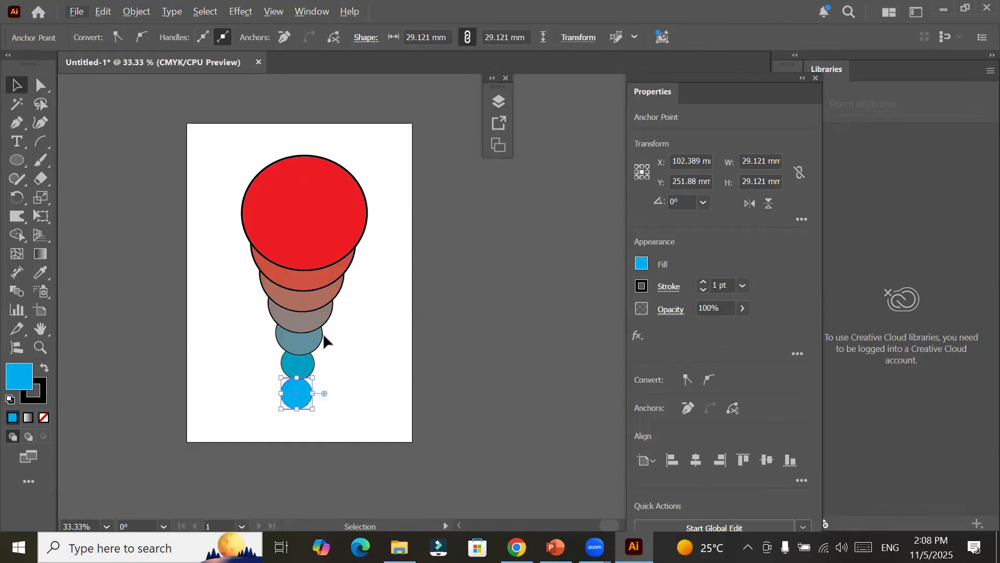
pyautogui.scroll(1, 328, 333)
pyautogui.scroll(1, 270, 364)
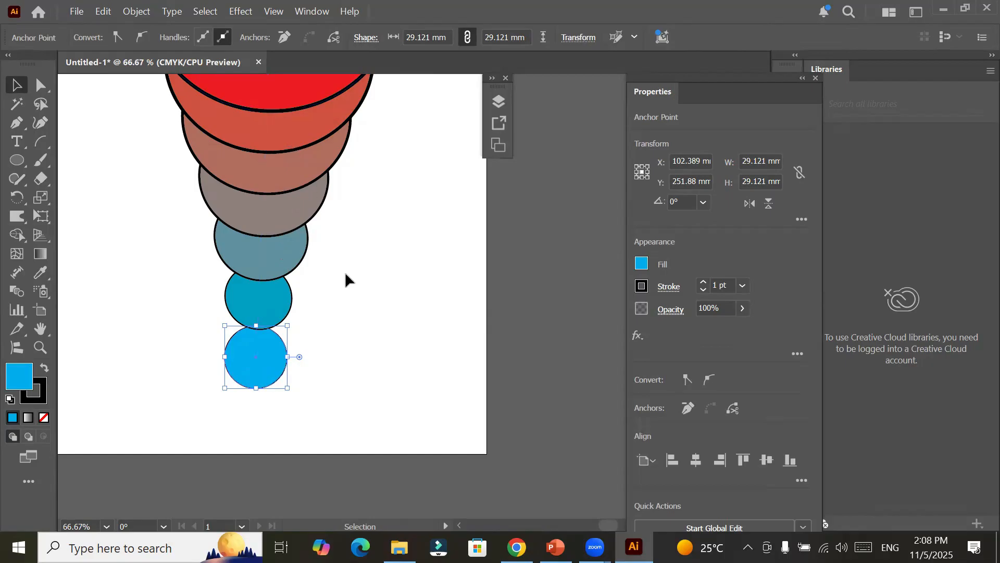
pyautogui.scroll(-1, 345, 271)
pyautogui.scroll(-1, 345, 272)
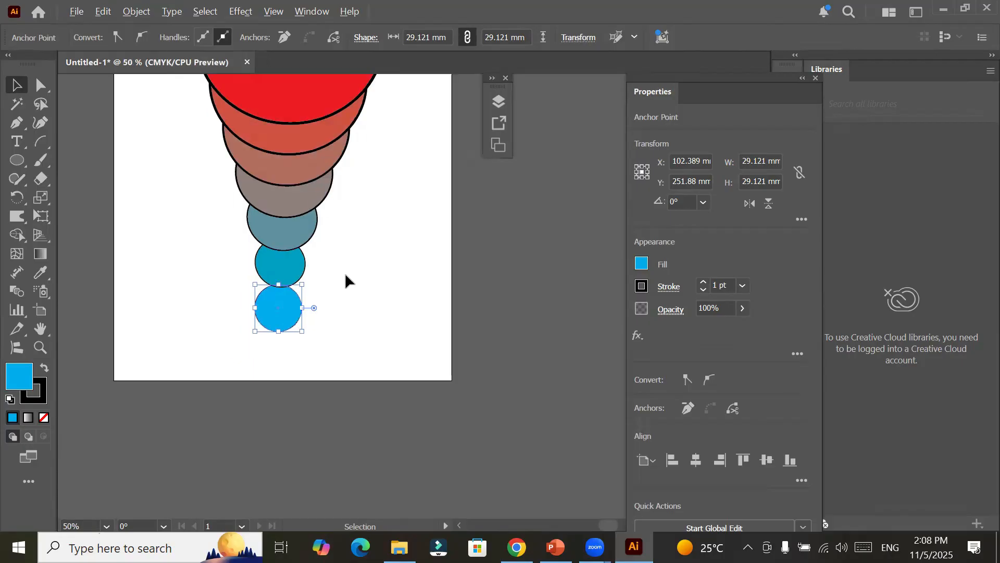
pyautogui.scroll(-1, 344, 272)
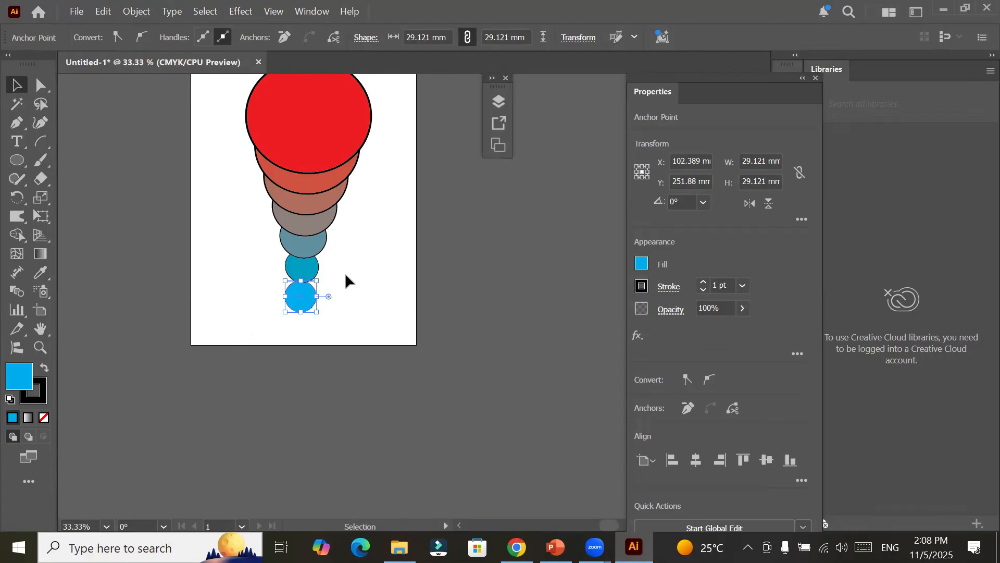
# Step: Select the whole blend and move it to about X 117.4 mm, Y 164.5 mm
pyautogui.click(204, 221)
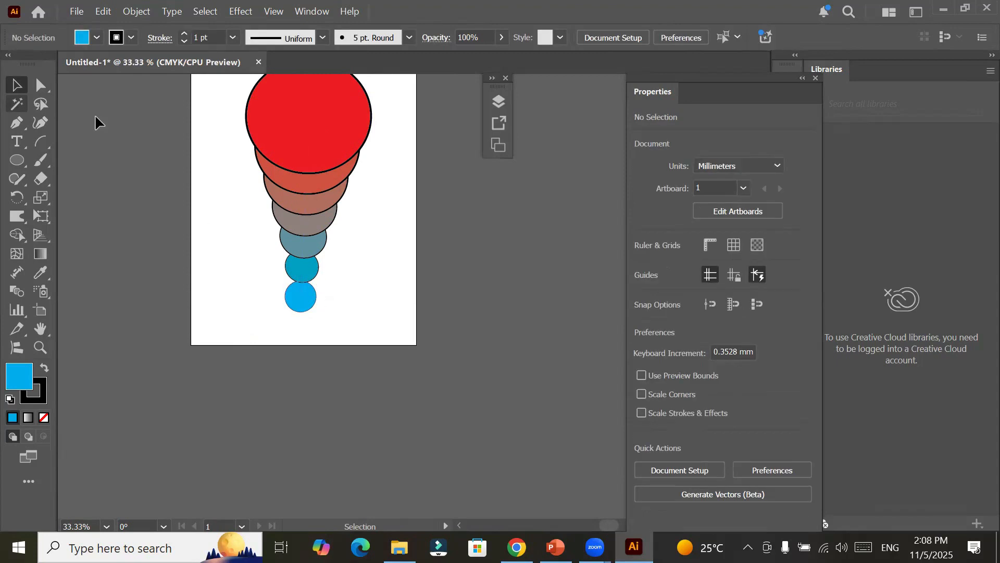
pyautogui.click(294, 178)
pyautogui.moveTo(295, 179); pyautogui.dragTo(329, 254)
pyautogui.moveTo(277, 226); pyautogui.dragTo(332, 210)
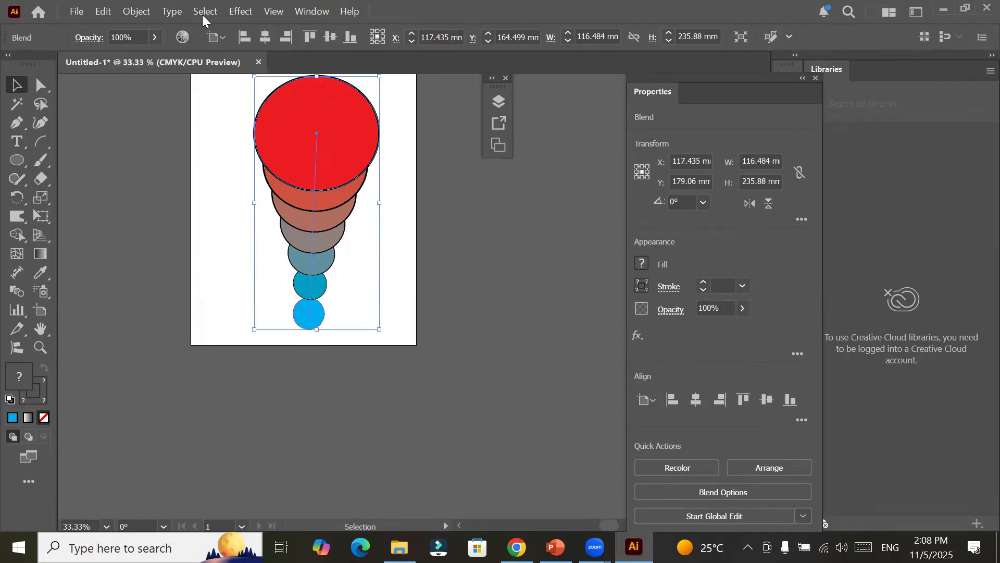
# Step: Preview Smooth Color spacing in the options of the selected blend, and return the spacing to Specified Steps
pyautogui.click(136, 11)
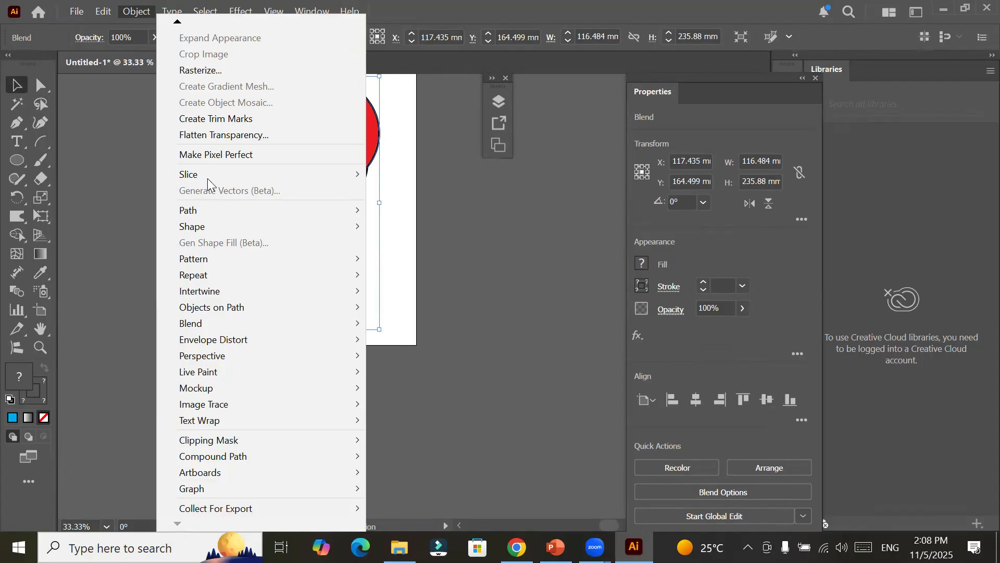
pyautogui.moveTo(327, 405)
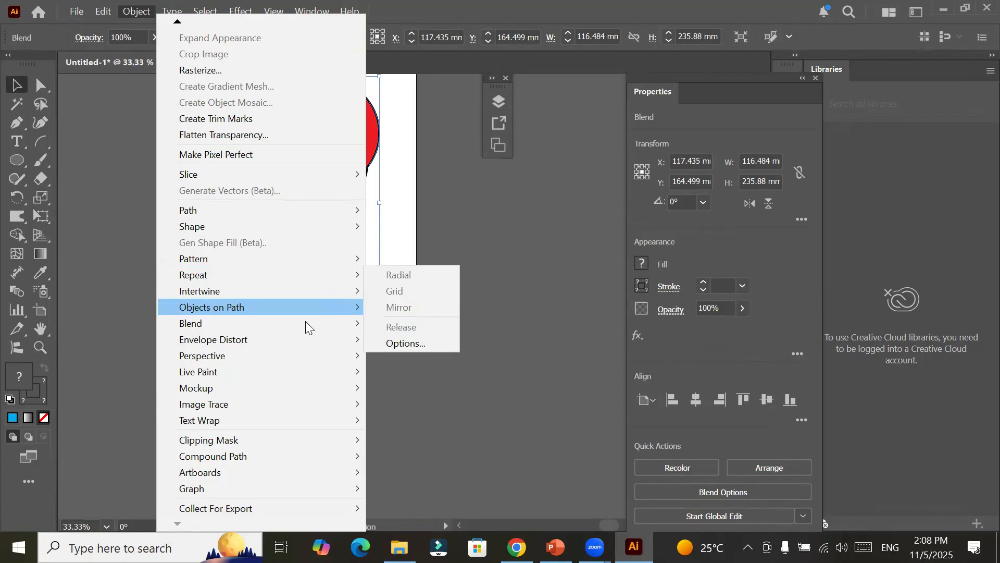
pyautogui.moveTo(307, 324)
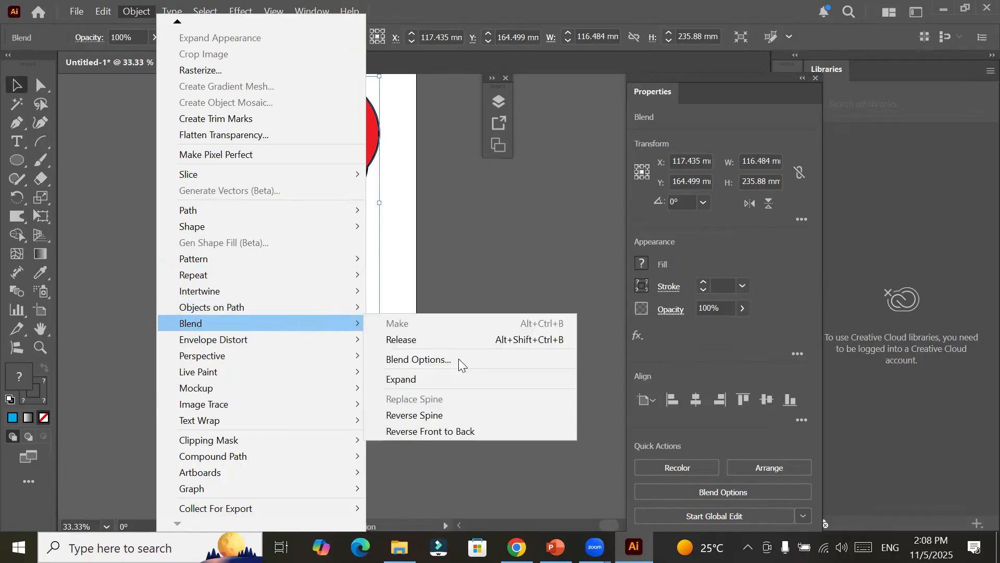
pyautogui.press('Return')
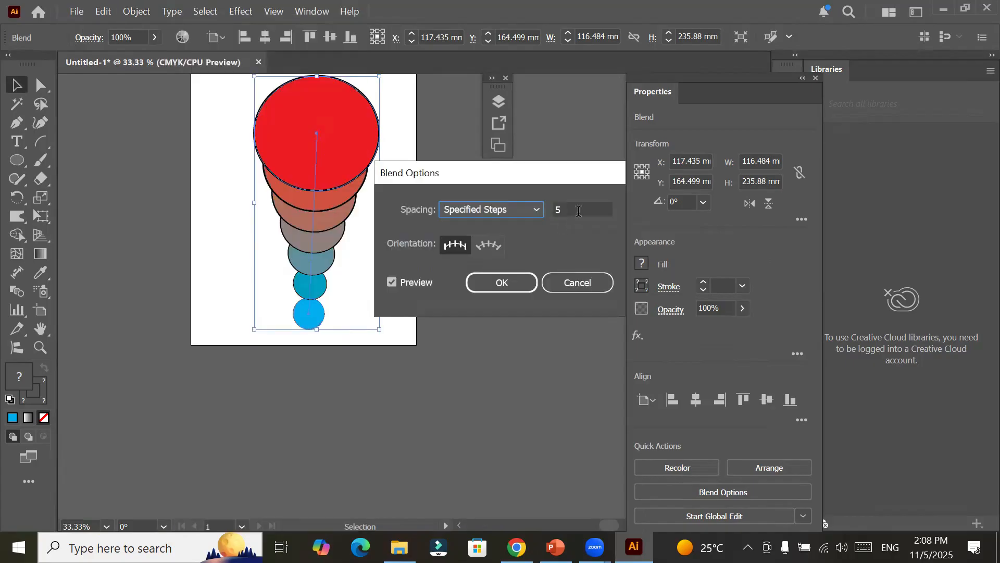
pyautogui.click(529, 210)
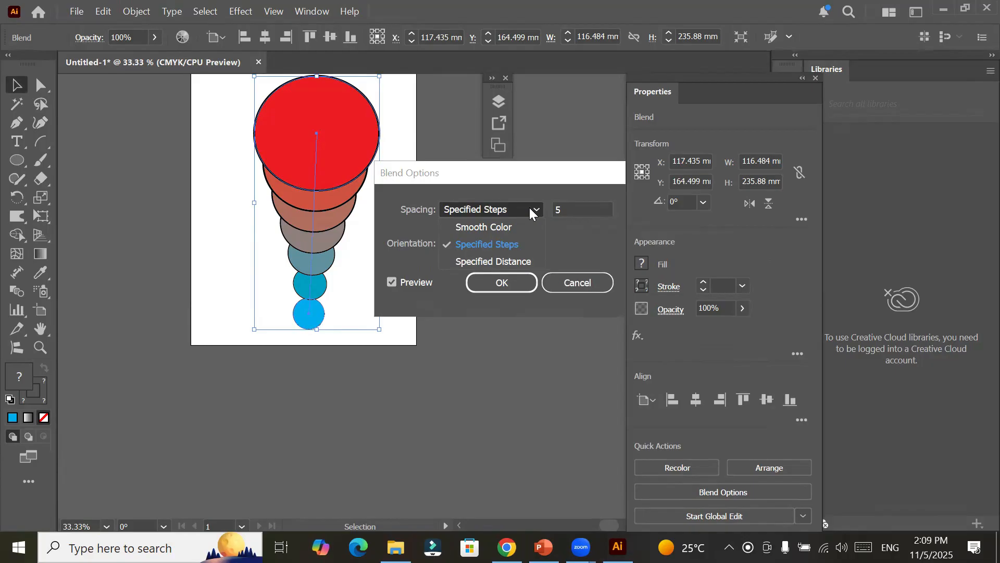
pyautogui.click(493, 230)
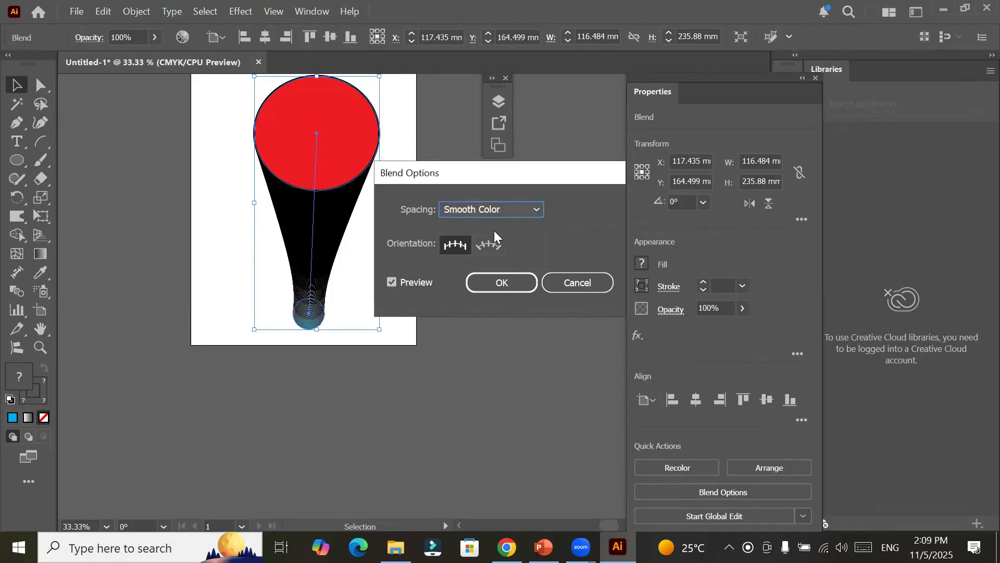
pyautogui.click(534, 209)
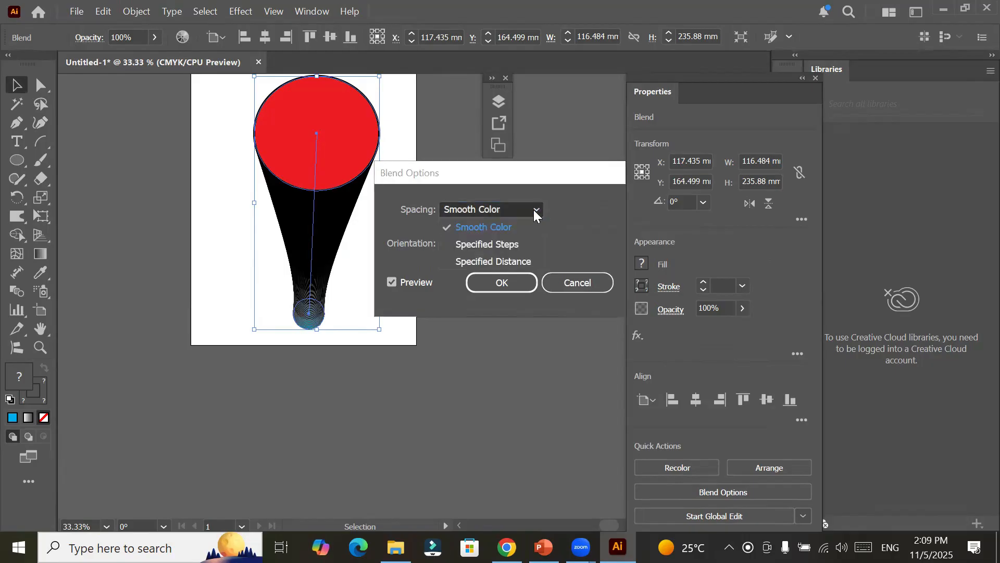
pyautogui.click(514, 243)
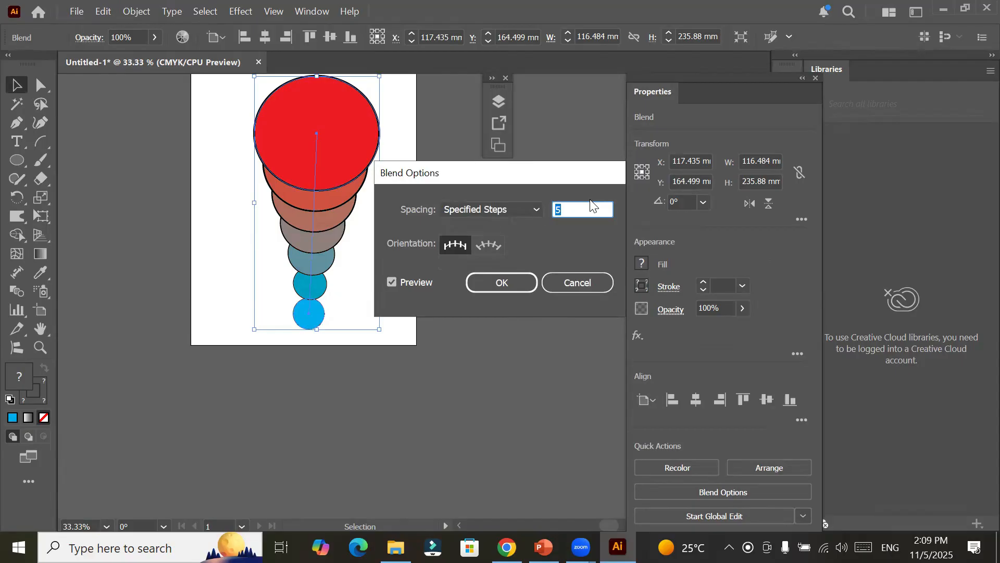
# Step: Preview the blend with an increasing number of specified steps, ending at 18
pyautogui.click(579, 206)
pyautogui.press('Up')
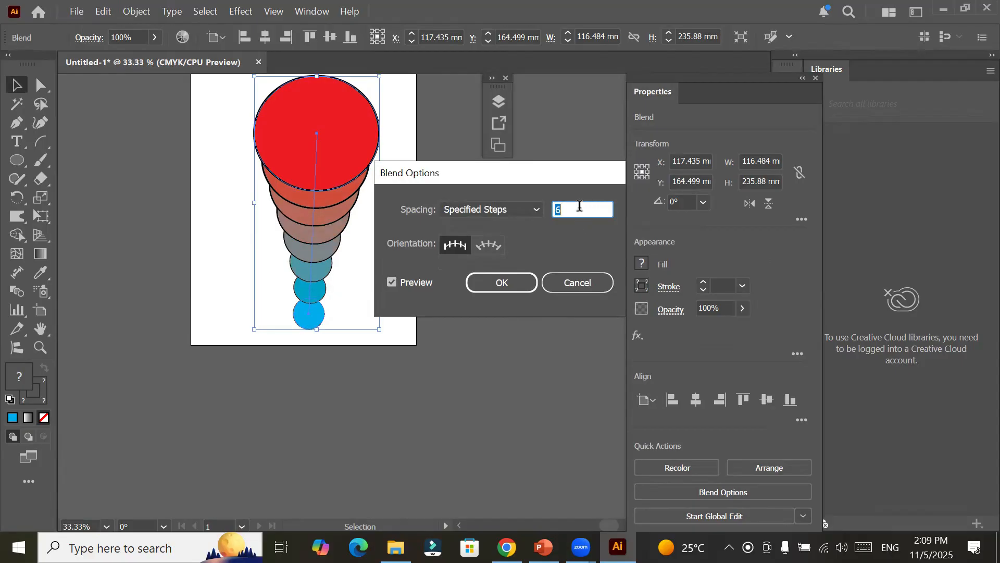
pyautogui.press('Up')
pyautogui.press('Up')
pyautogui.press('Up')
pyautogui.press('Up')
pyautogui.press('Up')
pyautogui.press('Up')
pyautogui.press('Up')
pyautogui.press('Up')
pyautogui.press('Up')
pyautogui.press('Up')
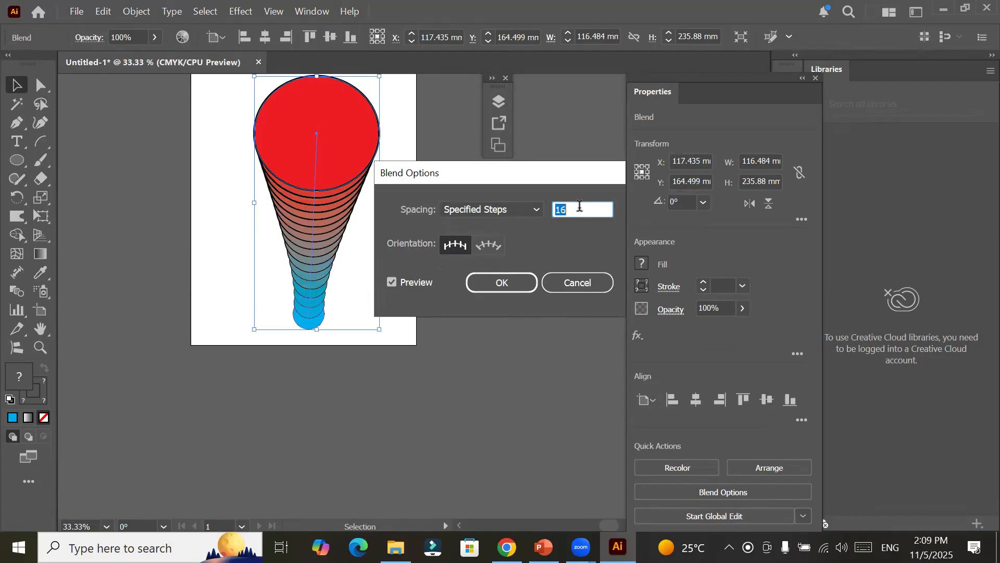
pyautogui.press('Up')
pyautogui.press('Up')
pyautogui.press('Up')
pyautogui.press('Down')
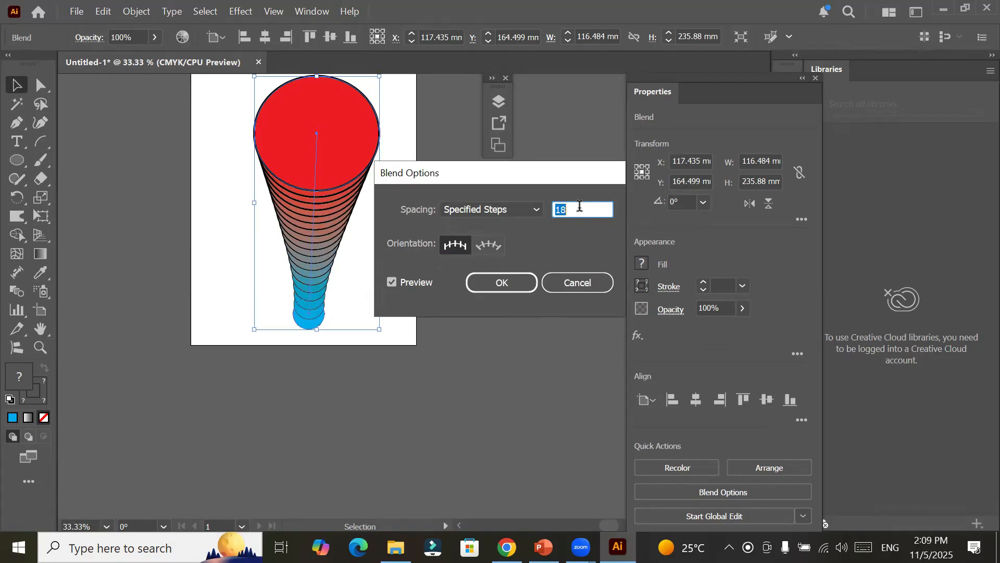
# Step: Preview the blend with 1, 6 and 7 specified steps, and discard the changed blend options
pyautogui.hotkey('shift', 'Down')
pyautogui.hotkey('shift', 'Down')
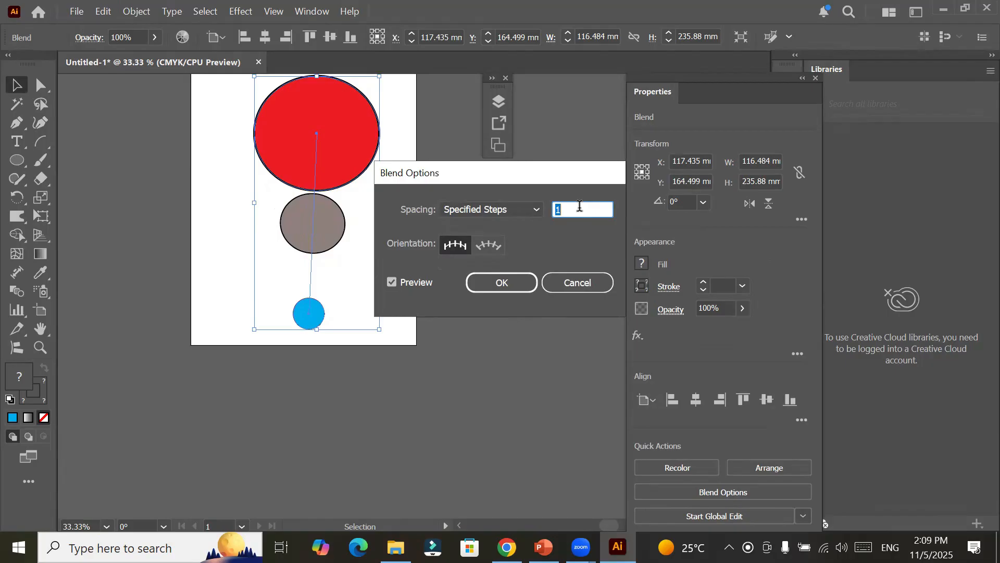
pyautogui.press('Up')
pyautogui.press('Up')
pyautogui.press('Up')
pyautogui.press('Up')
pyautogui.press('Up')
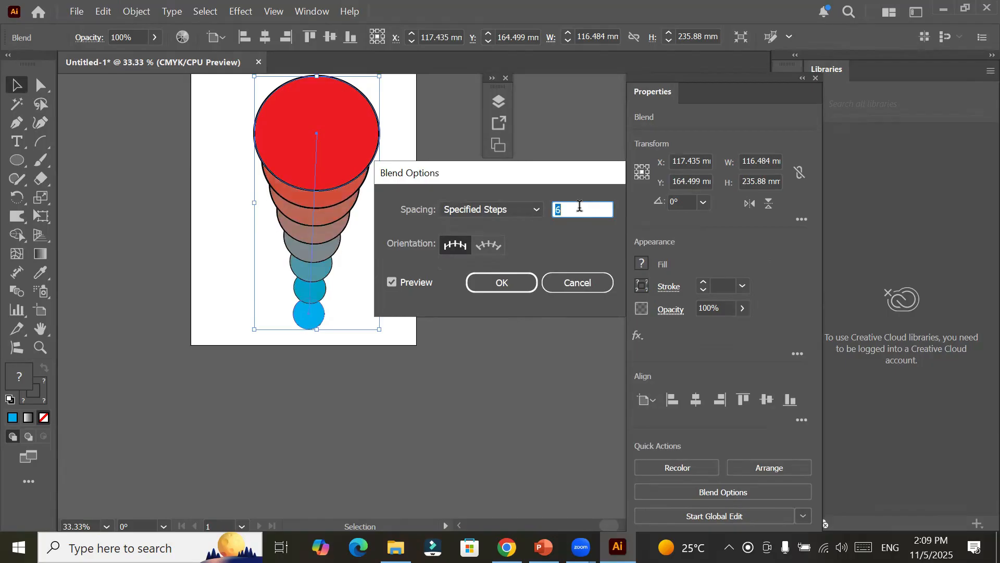
pyautogui.hotkey('shift', 'Down')
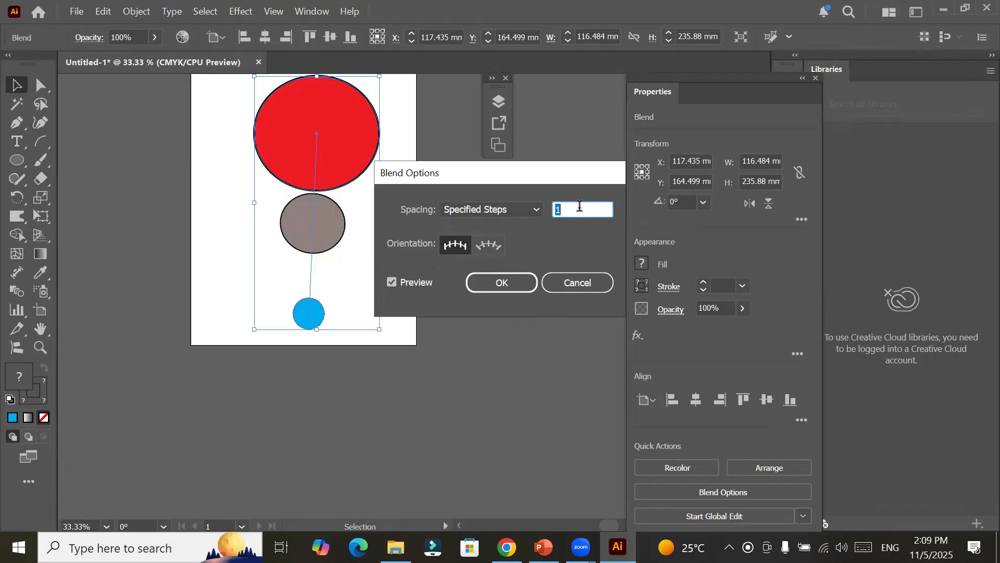
pyautogui.press('Up')
pyautogui.press('Up')
pyautogui.press('Up')
pyautogui.press('Up')
pyautogui.press('Up')
pyautogui.press('Up')
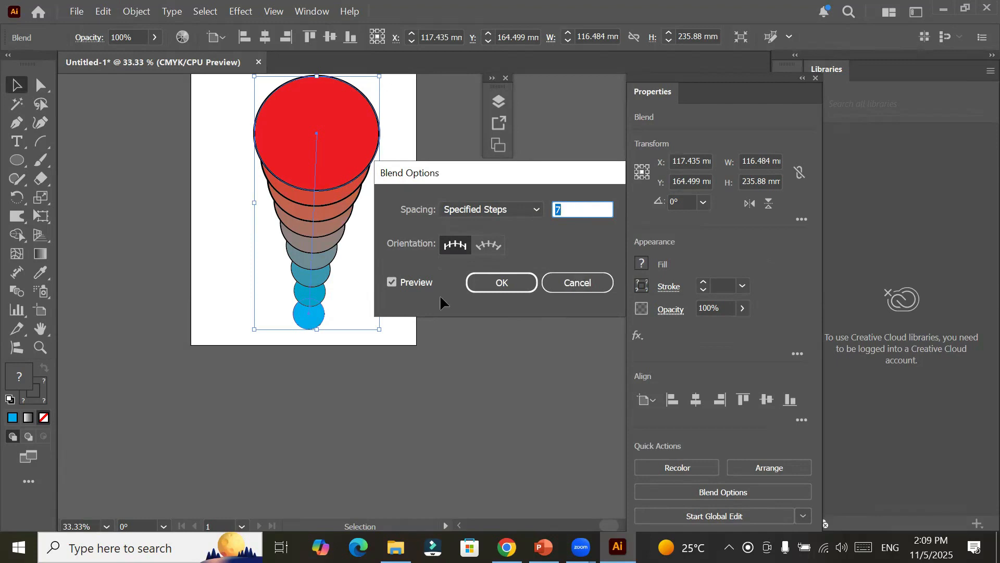
pyautogui.press('Escape')
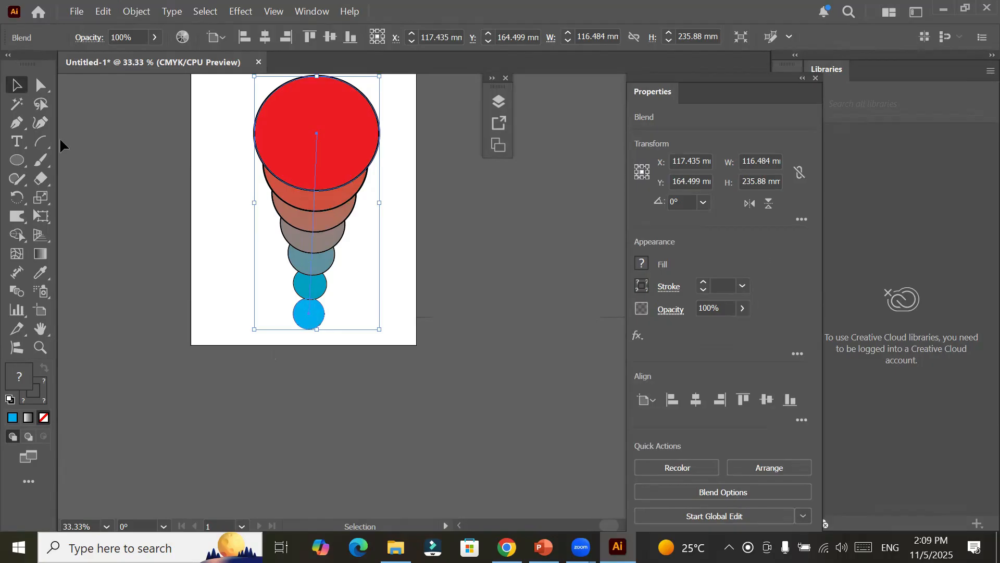
# Step: Select only the small cyan end circle inside the blend and remove its stroke
pyautogui.hotkey('ctrl', 'shift', 'a')
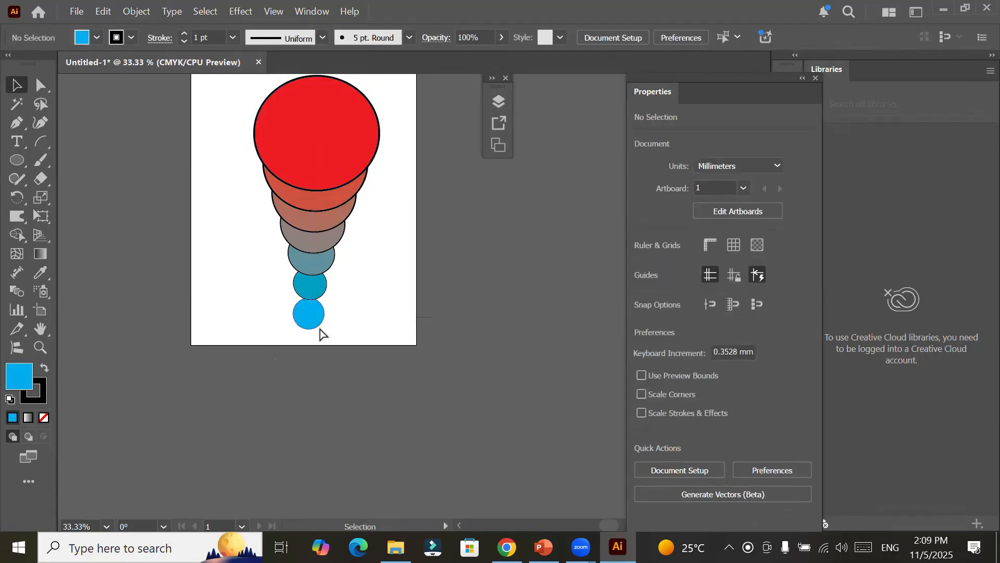
pyautogui.press('a')
pyautogui.click(319, 331)
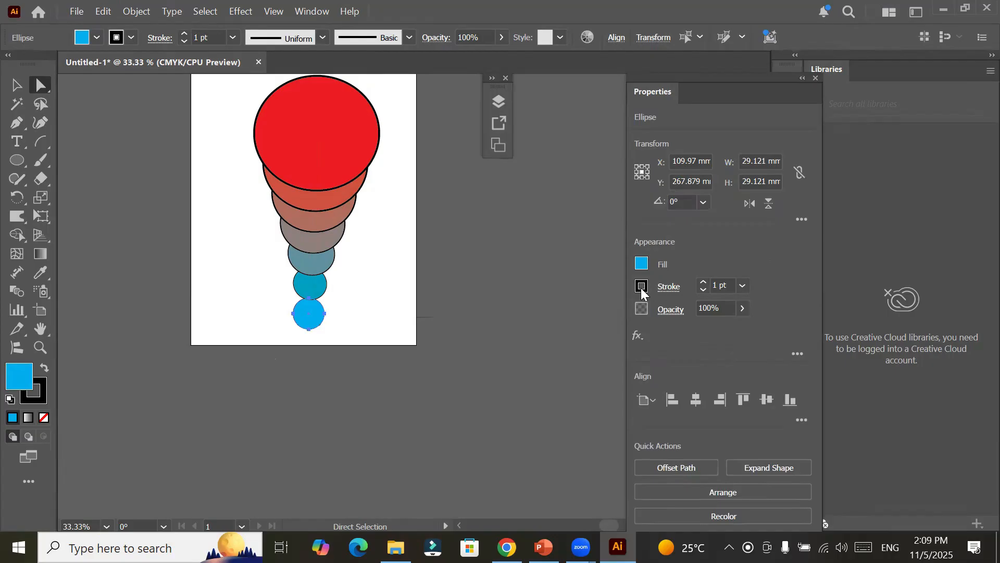
pyautogui.click(641, 286)
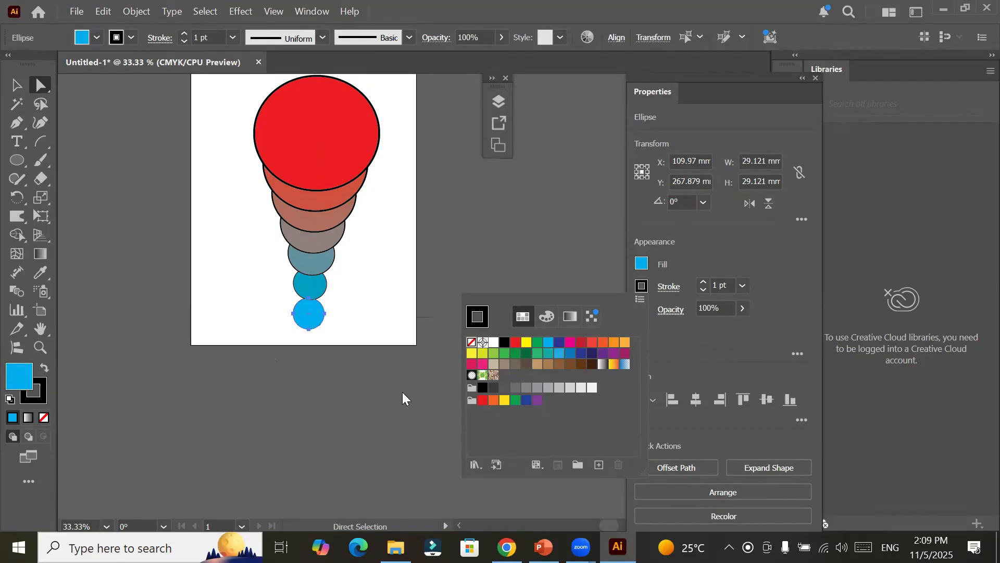
pyautogui.press('/')
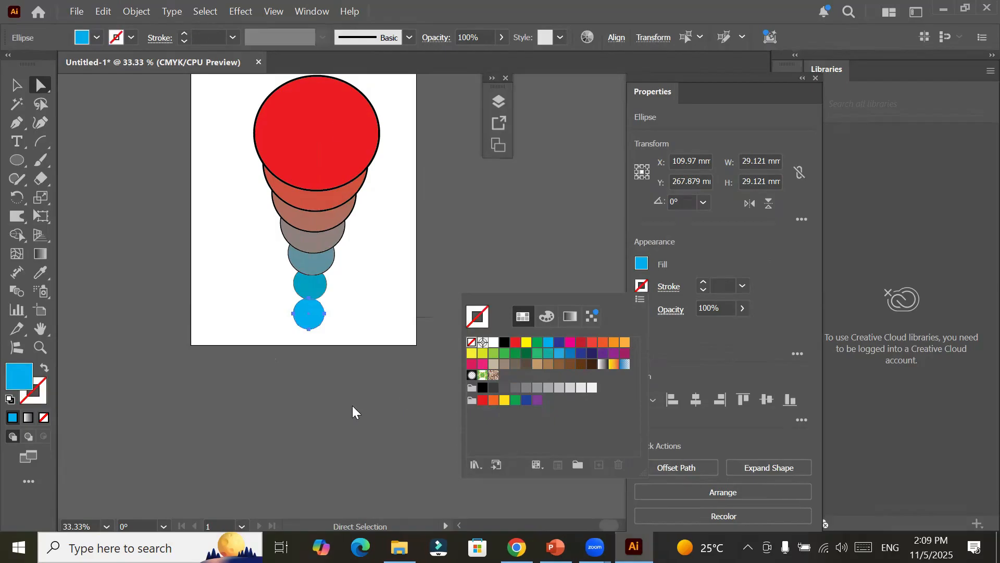
# Step: Select only the large red circle inside the blend and set its stroke to None
pyautogui.click(335, 124)
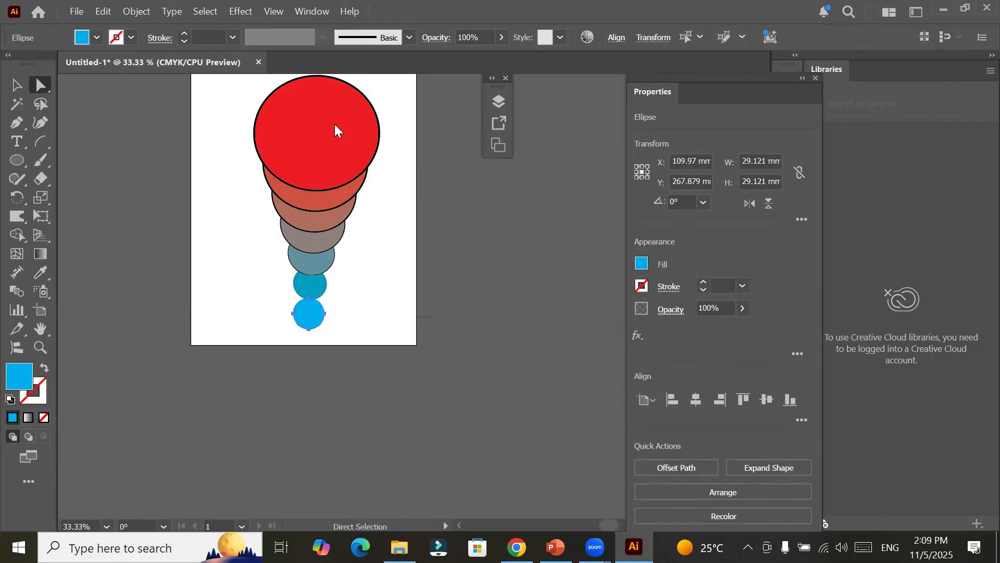
pyautogui.click(361, 95)
pyautogui.click(363, 96)
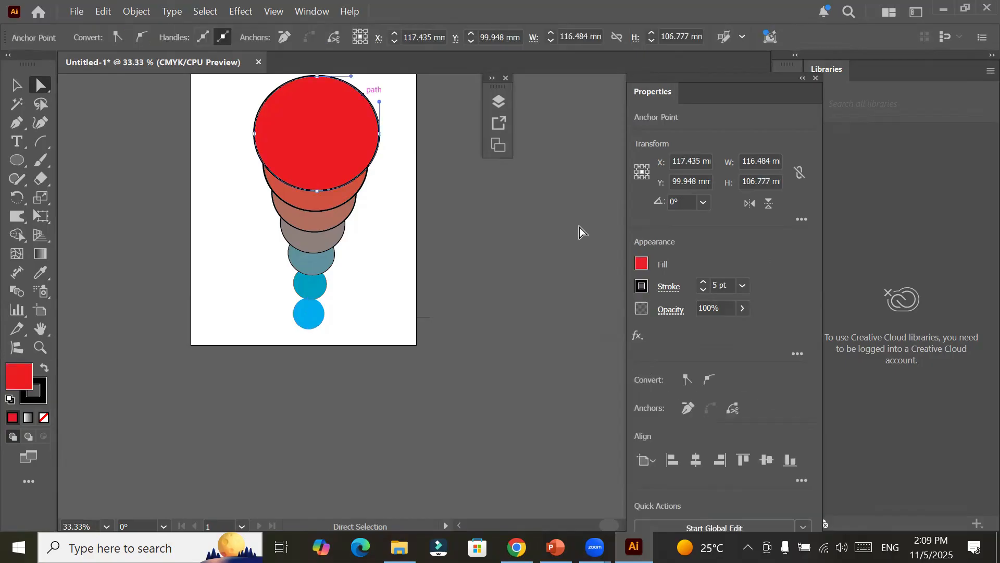
pyautogui.click(643, 286)
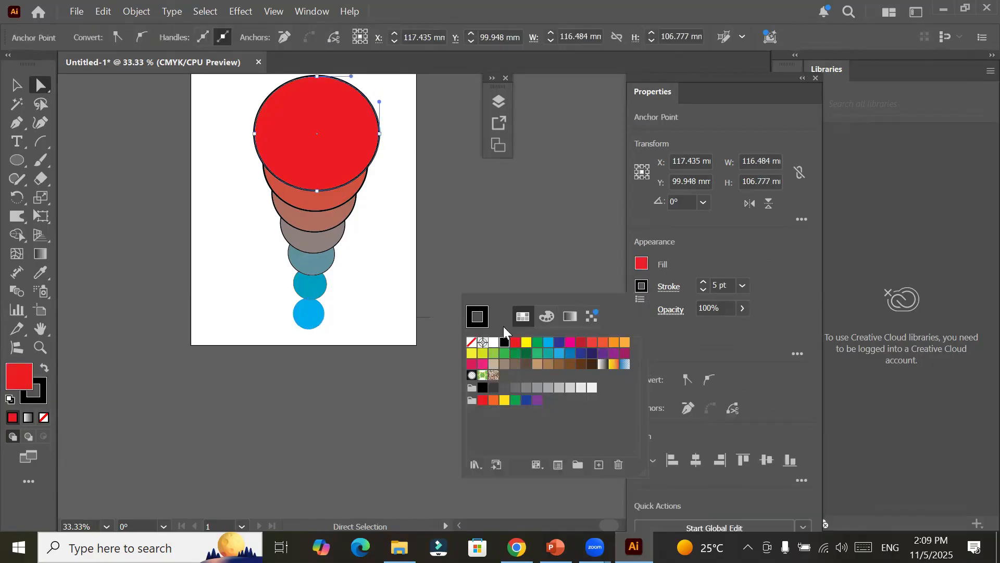
pyautogui.click(471, 342)
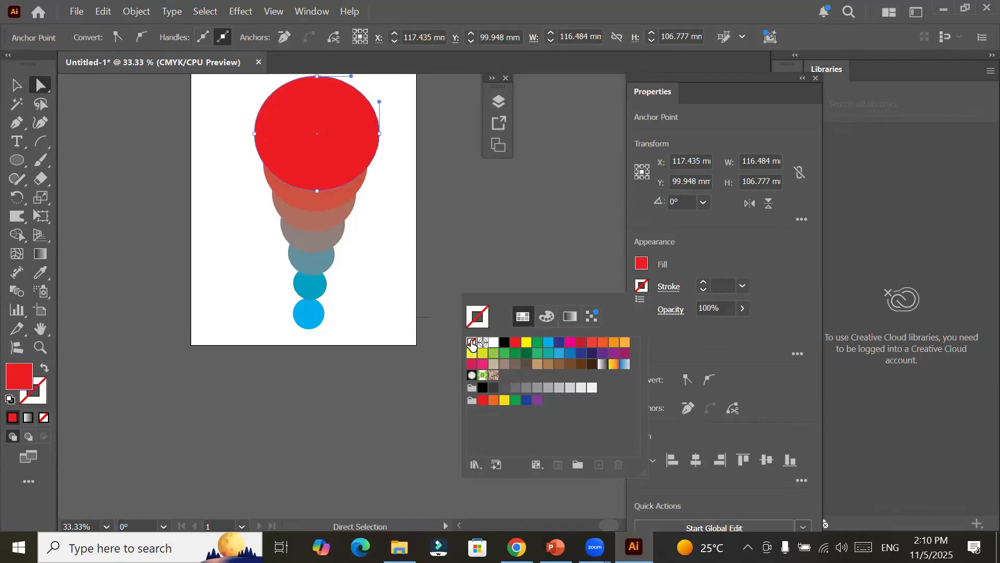
# Step: Select the whole blend of circles and open its Blend Options
pyautogui.click(18, 87)
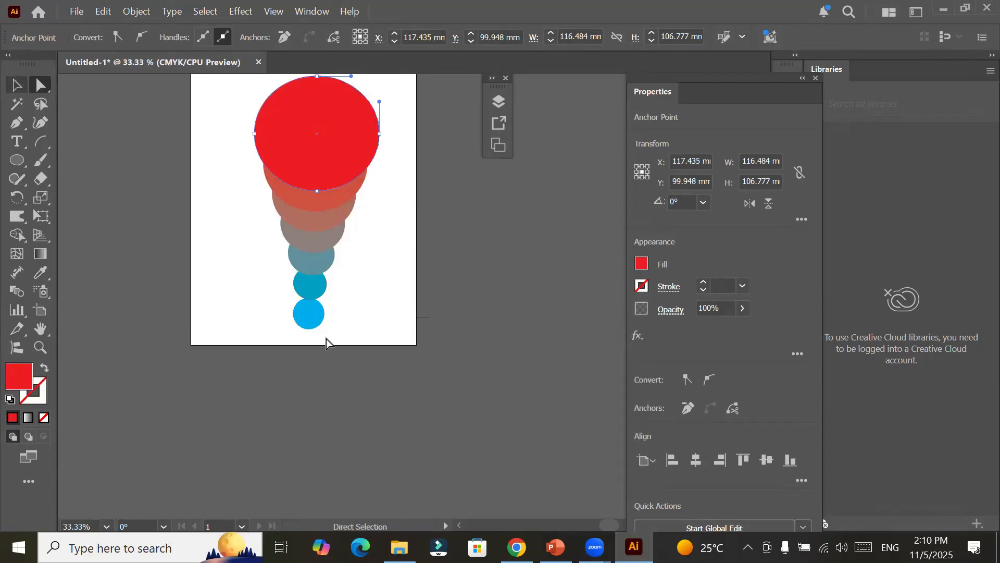
pyautogui.click(349, 238)
pyautogui.click(310, 216)
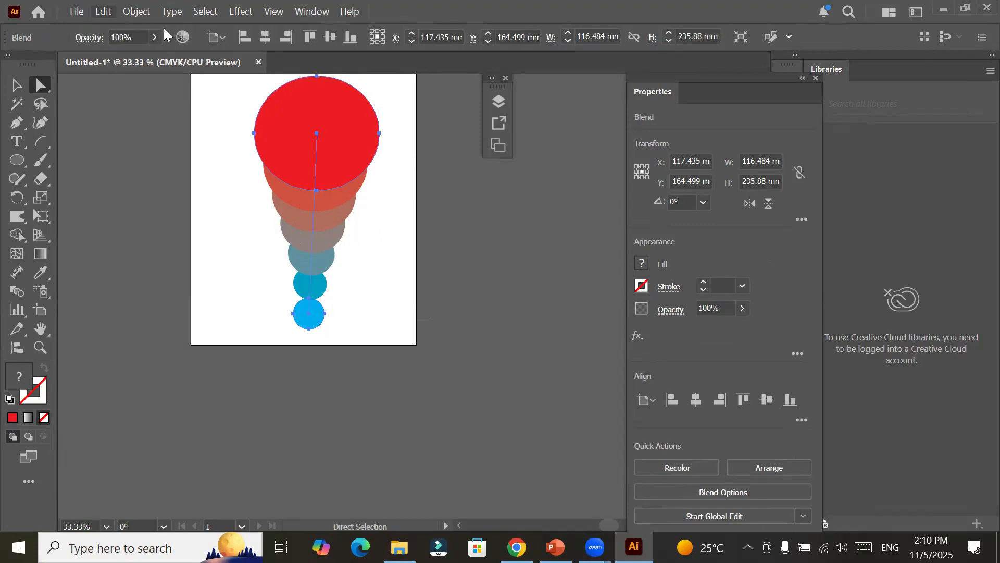
pyautogui.click(137, 11)
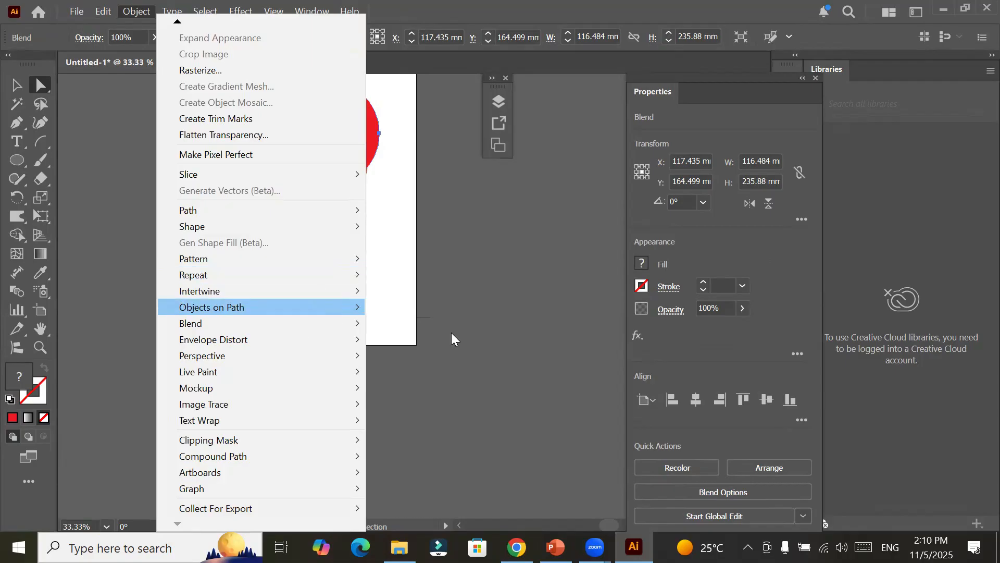
pyautogui.moveTo(271, 323)
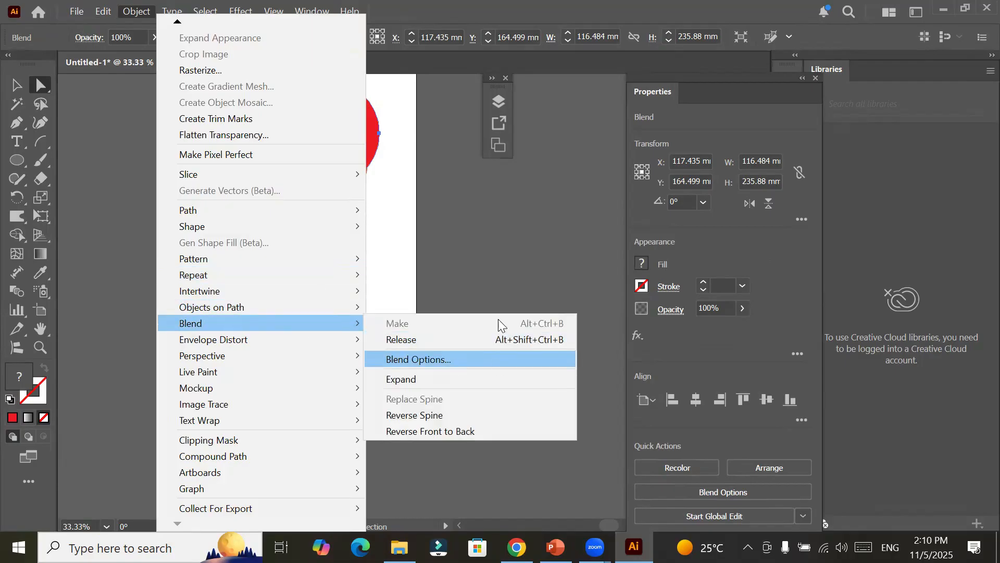
pyautogui.click(459, 360)
pyautogui.click(513, 290)
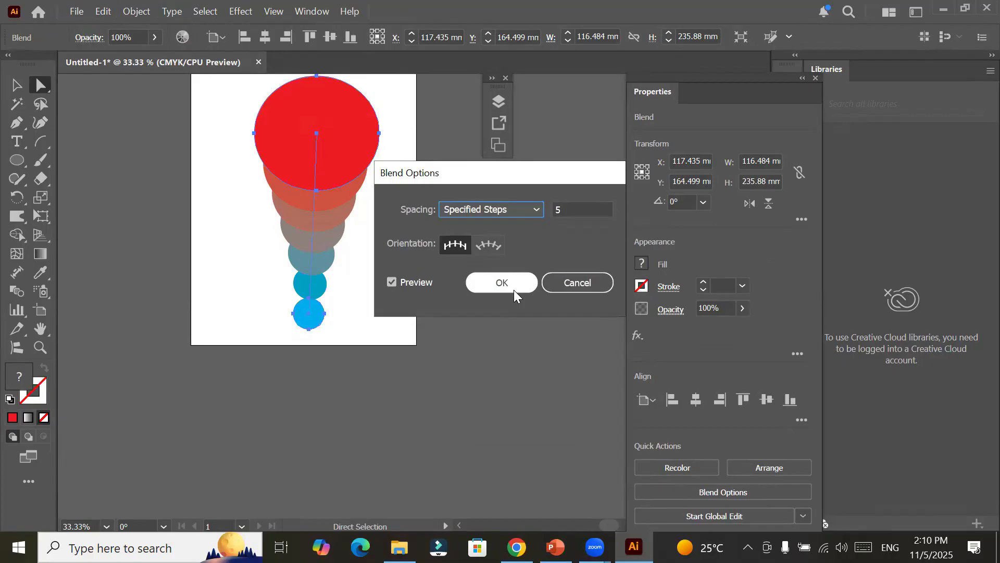
# Step: Try higher and lower numbers of specified steps in the preview, and set the blend to 40 steps
pyautogui.click(580, 208)
pyautogui.scroll(6, 579, 208)
pyautogui.scroll(13, 580, 208)
pyautogui.scroll(7, 580, 208)
pyautogui.scroll(-9, 579, 208)
pyautogui.scroll(-15, 580, 208)
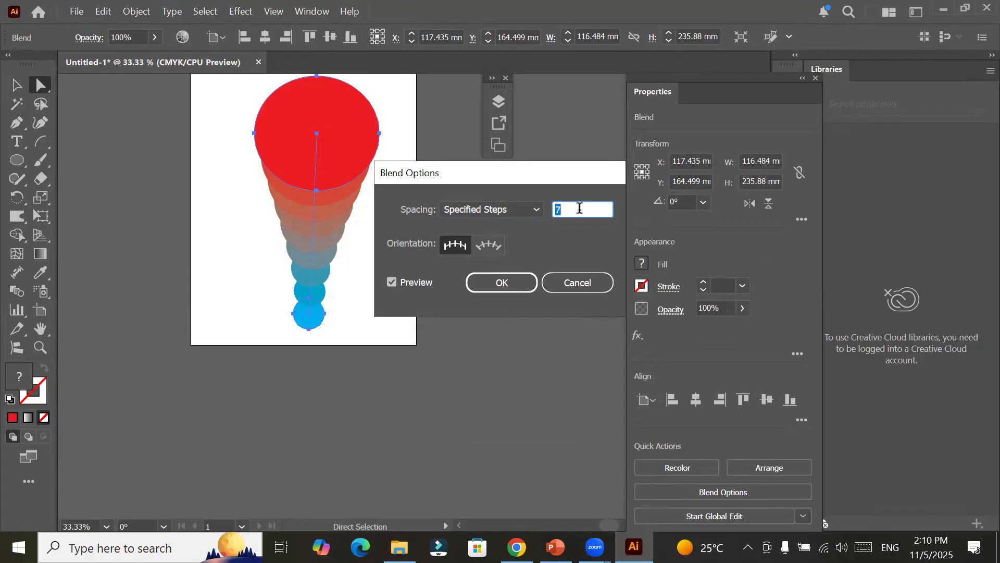
pyautogui.scroll(-6, 580, 208)
pyautogui.scroll(6, 580, 207)
pyautogui.scroll(15, 580, 208)
pyautogui.scroll(19, 580, 208)
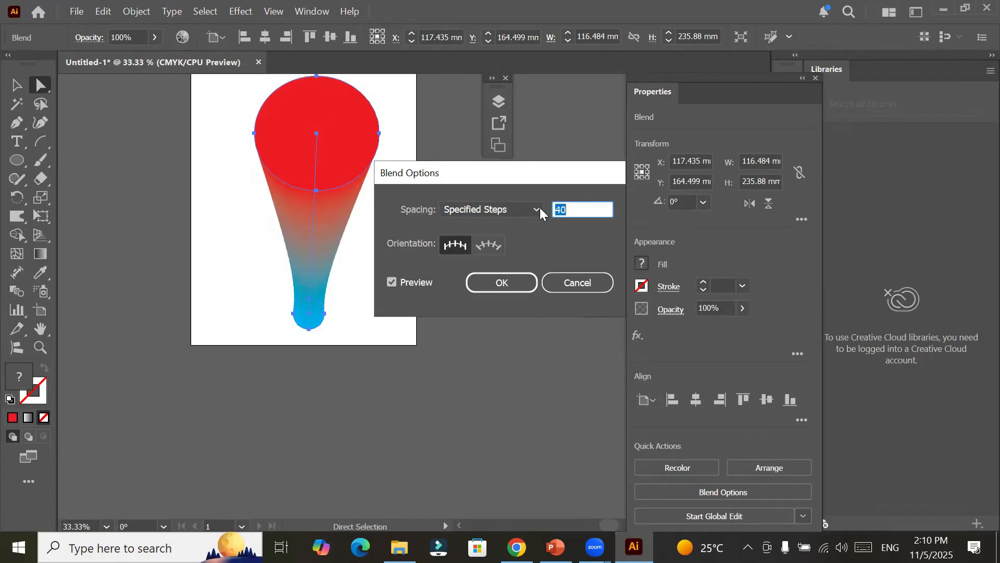
# Step: Preview the strokeless blend with Smooth Color spacing, and switch back to Specified Steps
pyautogui.click(511, 211)
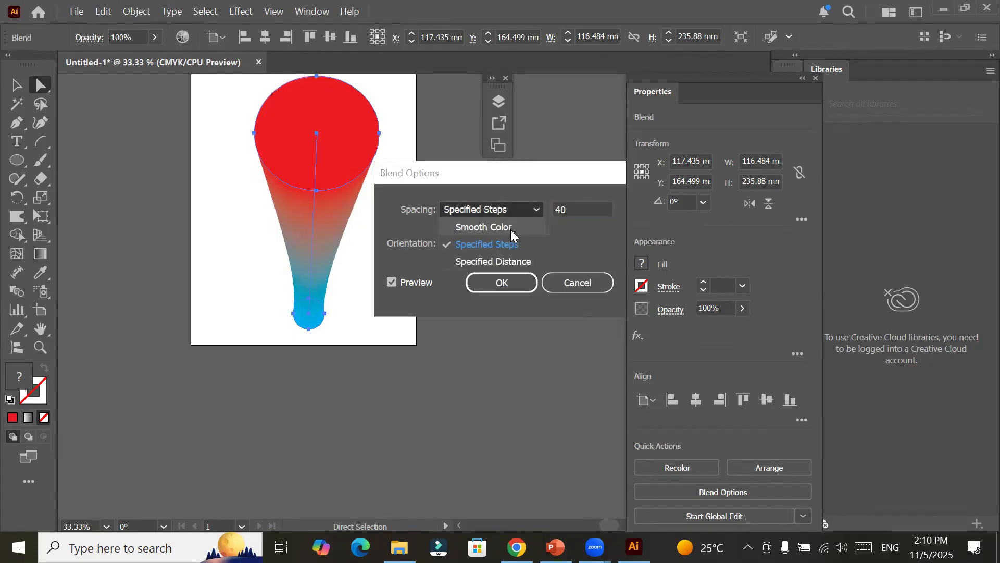
pyautogui.click(511, 232)
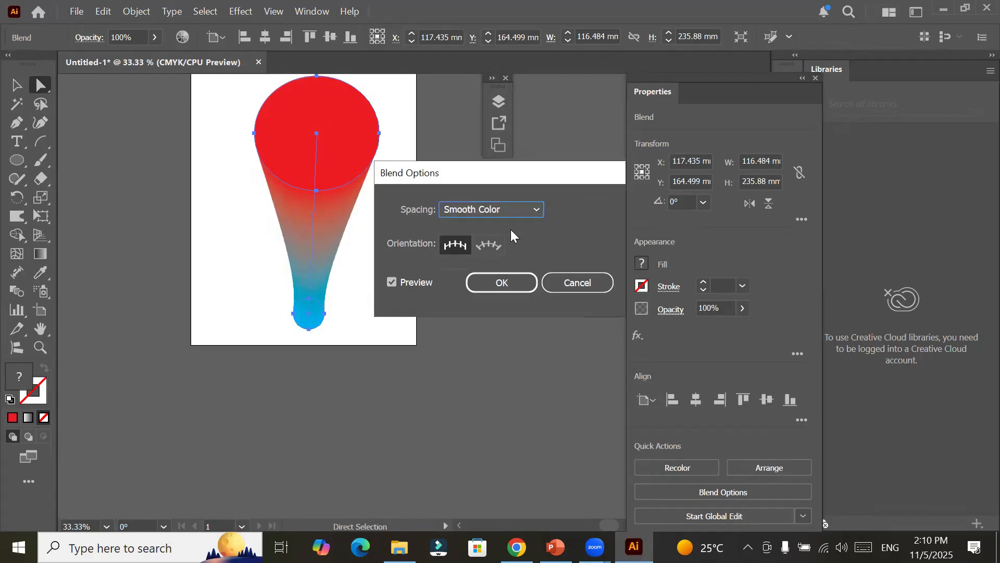
pyautogui.click(529, 209)
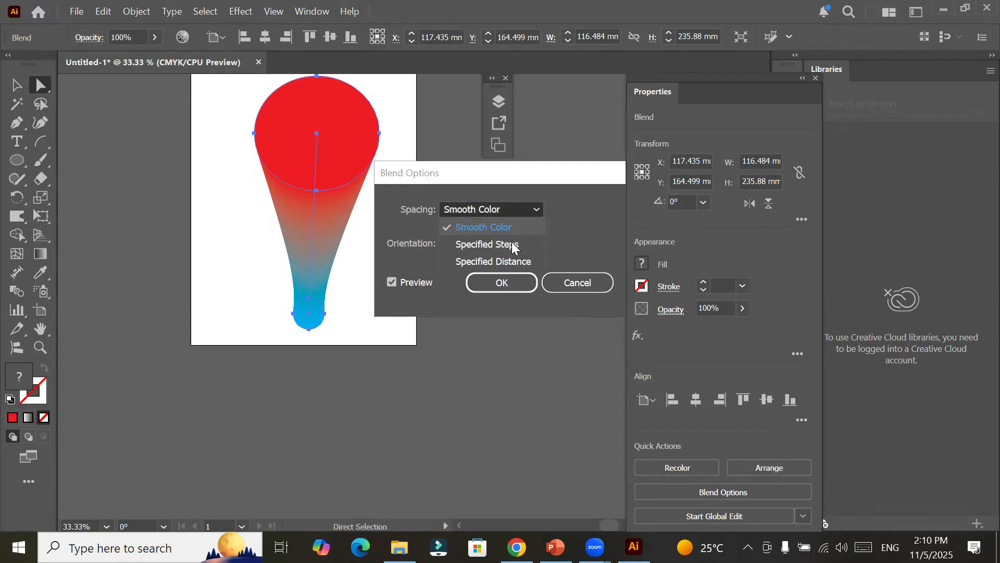
pyautogui.click(512, 243)
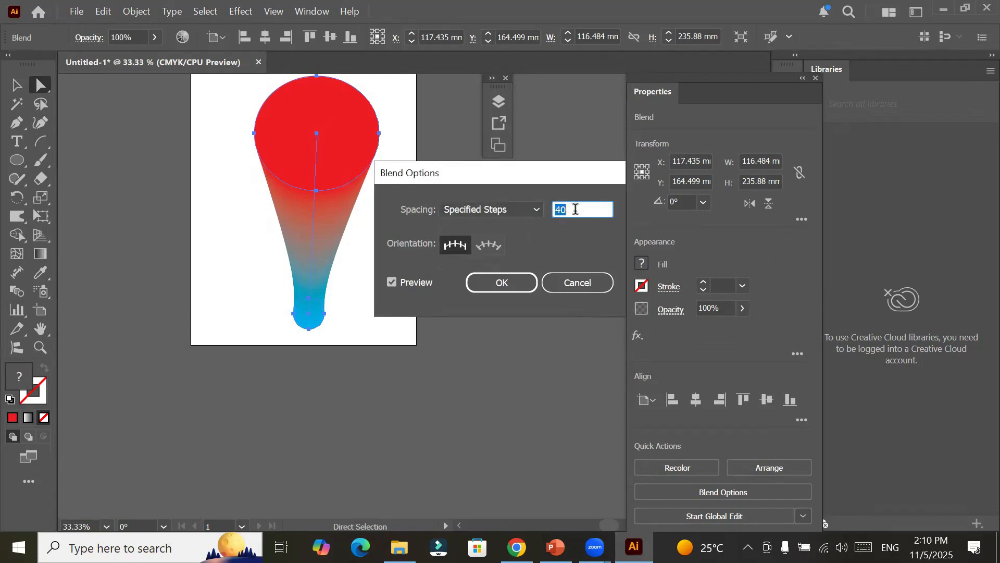
# Step: Raise the number of specified steps slightly above 40 and apply the blend options
pyautogui.press('Up')
pyautogui.press('Up')
pyautogui.click(501, 284)
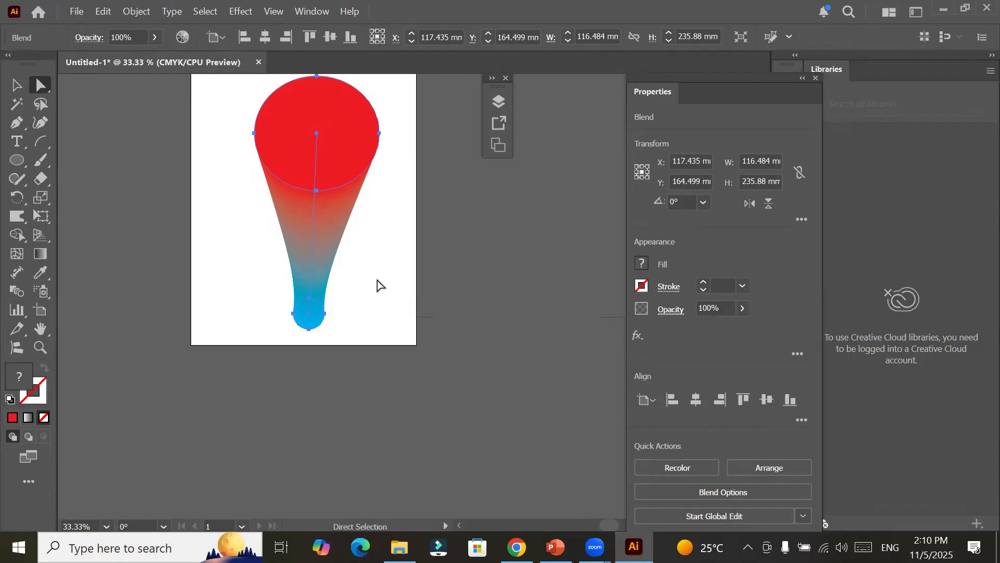
# Step: Delete the whole circle blend from the artboard
pyautogui.click(379, 285)
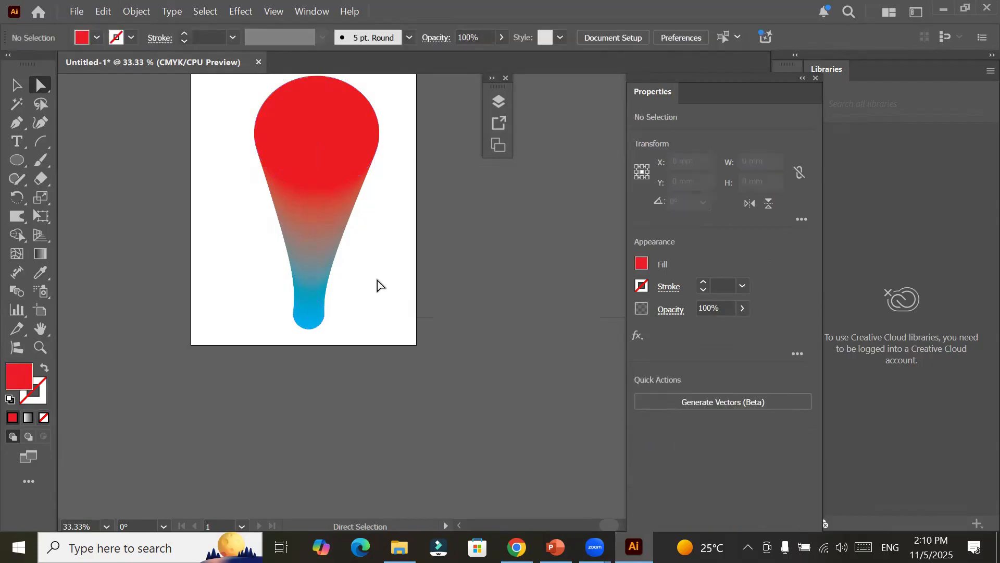
pyautogui.click(323, 257)
pyautogui.press('Delete')
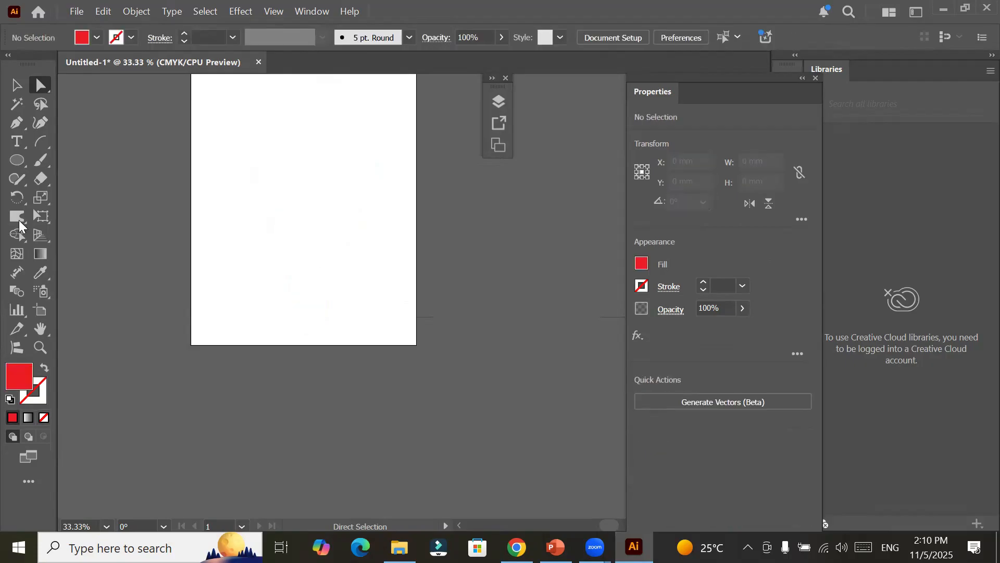
# Step: Draw a nearly horizontal line segment about 57 mm long near the artboard's lower edge
pyautogui.rightClick(40, 141)
pyautogui.click(135, 142)
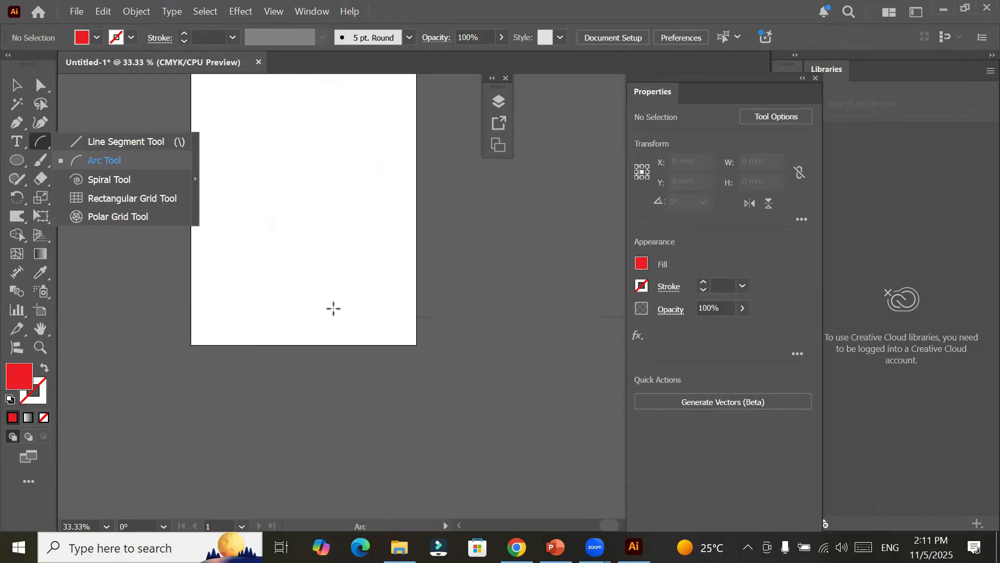
pyautogui.moveTo(271, 332); pyautogui.dragTo(333, 332)
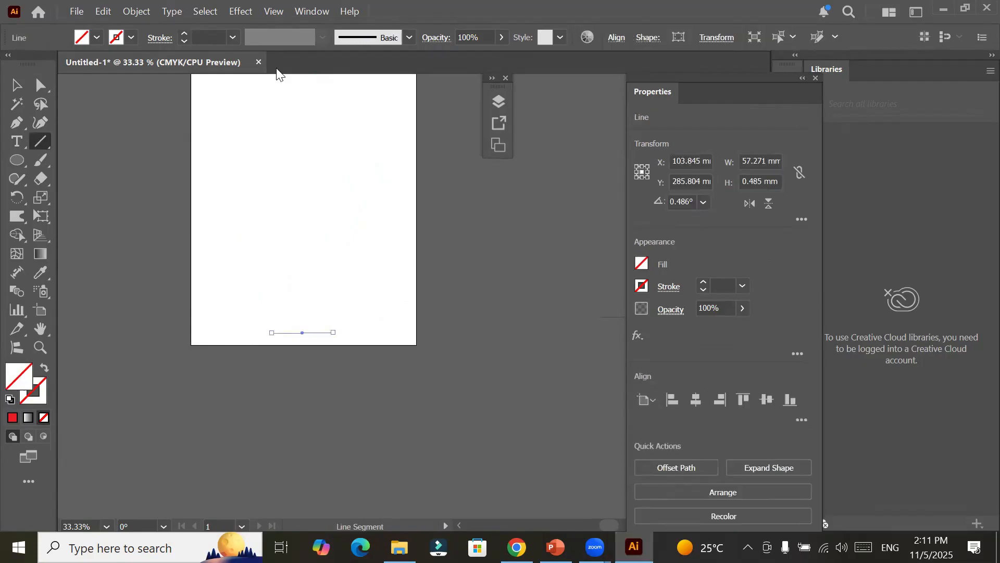
# Step: Give the line a CMYK Red stroke with a weight of 5 pt
pyautogui.click(131, 37)
pyautogui.click(53, 96)
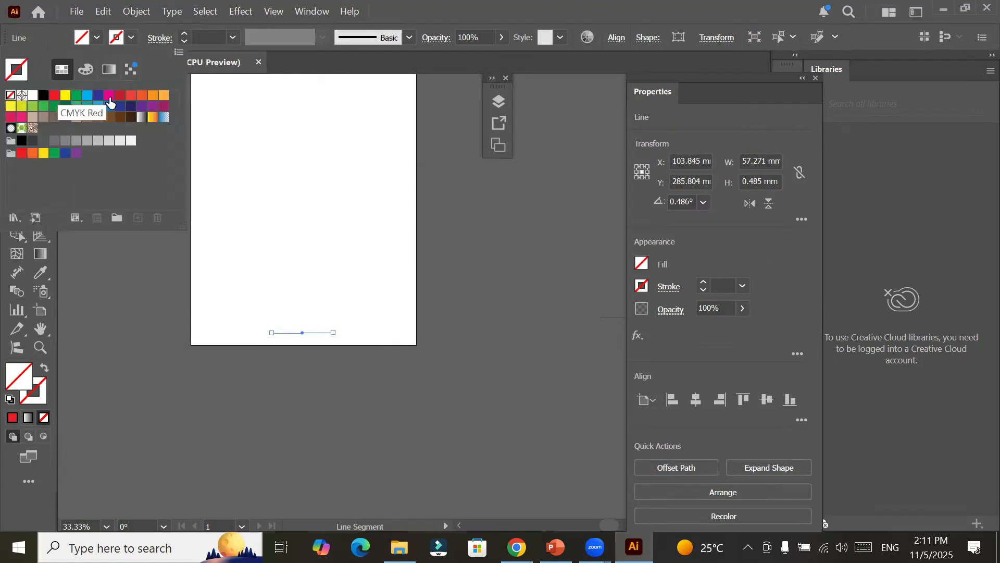
pyautogui.click(183, 34)
pyautogui.click(183, 35)
pyautogui.click(184, 34)
pyautogui.click(183, 34)
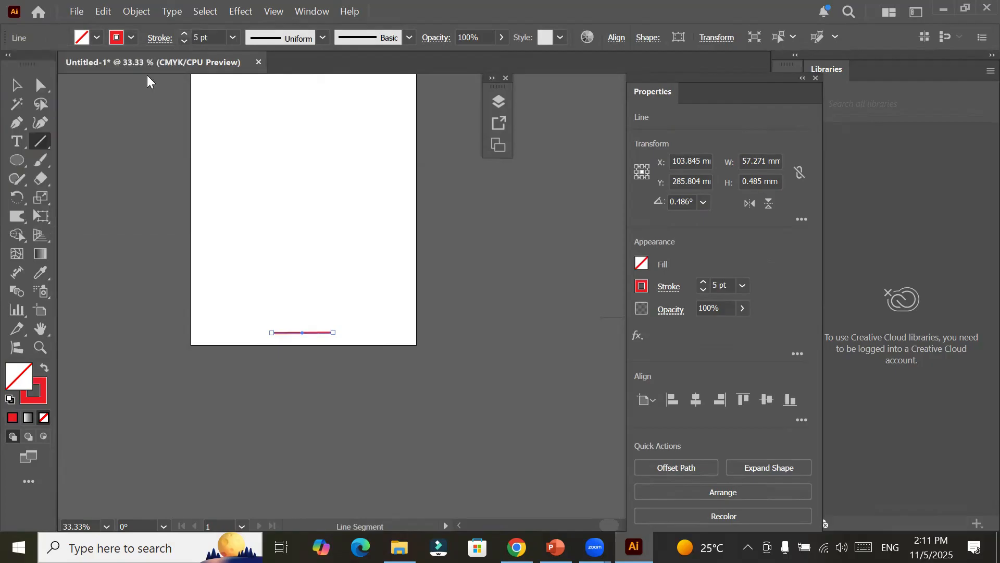
pyautogui.click(15, 88)
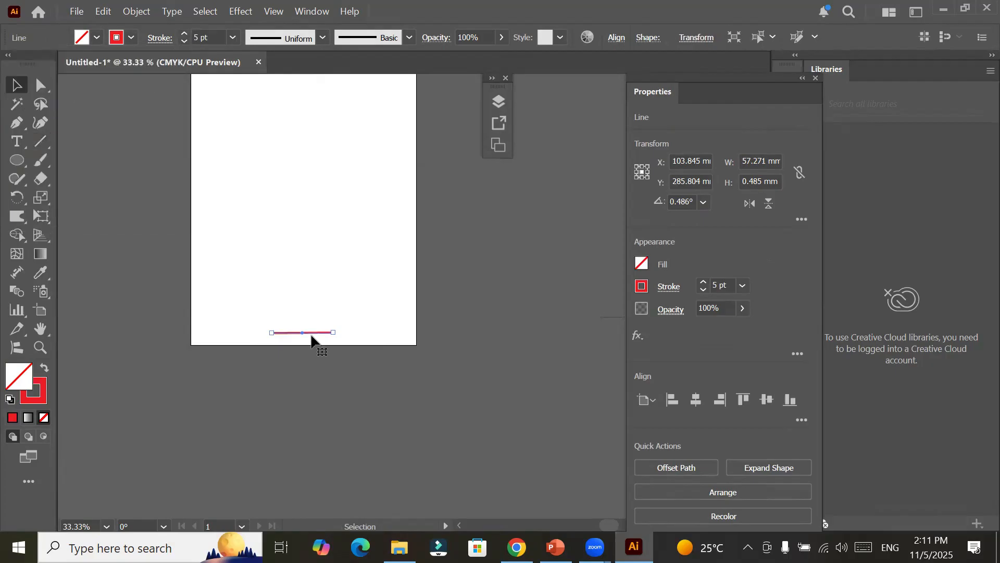
# Step: Copy the red line to the artboard's upper edge, widening the copy to about 125 mm, and shift the original slightly up and left
pyautogui.moveTo(310, 337); pyautogui.dragTo(319, 110)
pyautogui.moveTo(402, 112); pyautogui.dragTo(405, 103)
pyautogui.moveTo(292, 99); pyautogui.dragTo(327, 141)
pyautogui.moveTo(363, 102); pyautogui.dragTo(361, 99)
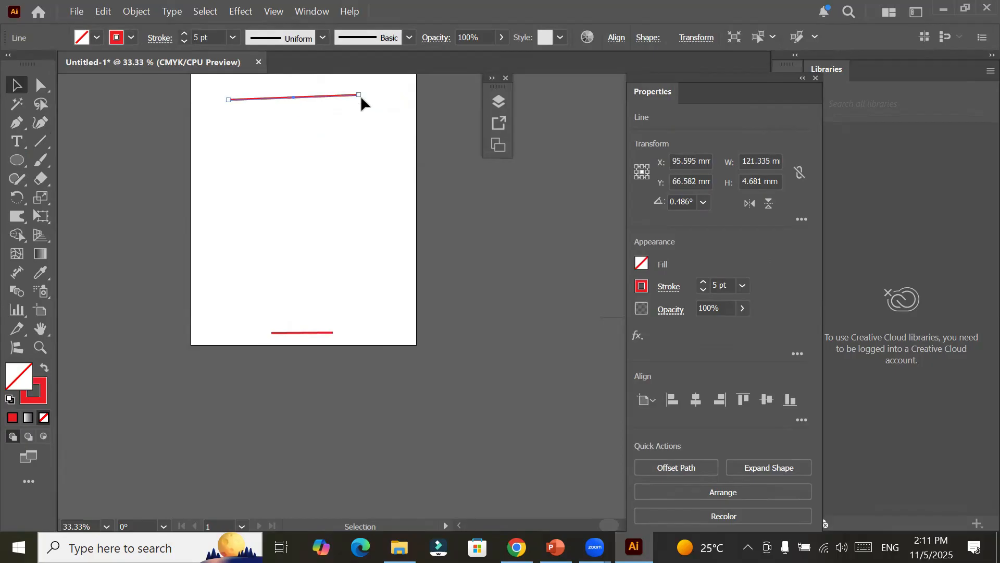
pyautogui.moveTo(359, 96); pyautogui.dragTo(363, 98)
pyautogui.moveTo(316, 332)
pyautogui.mouseDown()
pyautogui.moveTo(275, 327)
pyautogui.moveTo(307, 328)
pyautogui.mouseUp()
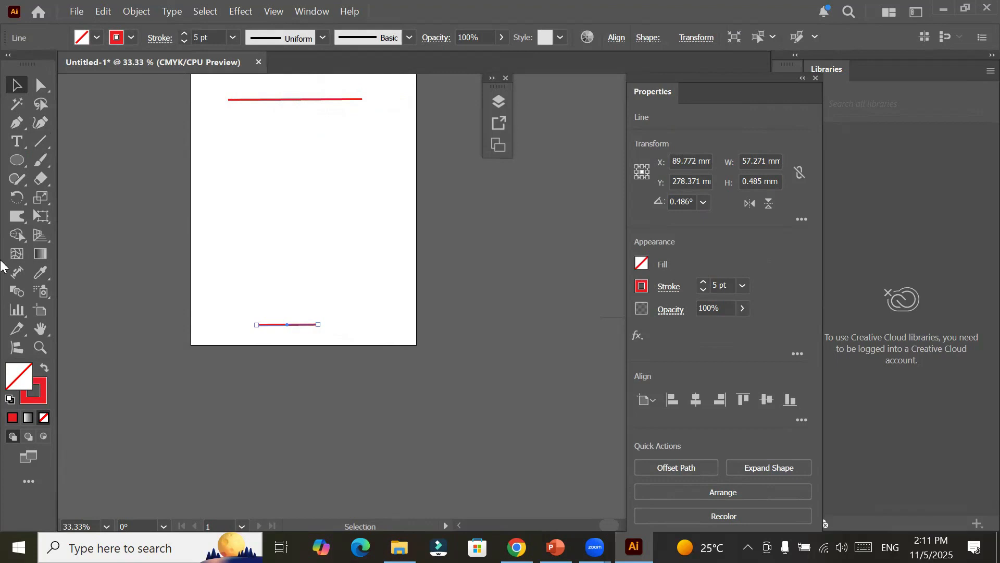
# Step: Try to blend the long upper red line with the short lower red line
pyautogui.click(16, 291)
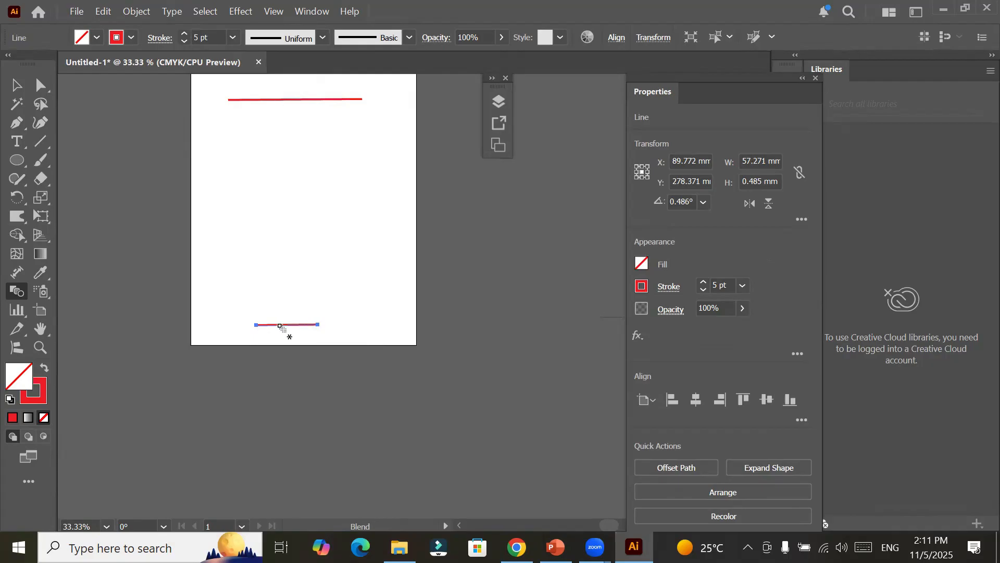
pyautogui.click(16, 84)
pyautogui.moveTo(212, 83); pyautogui.dragTo(411, 333)
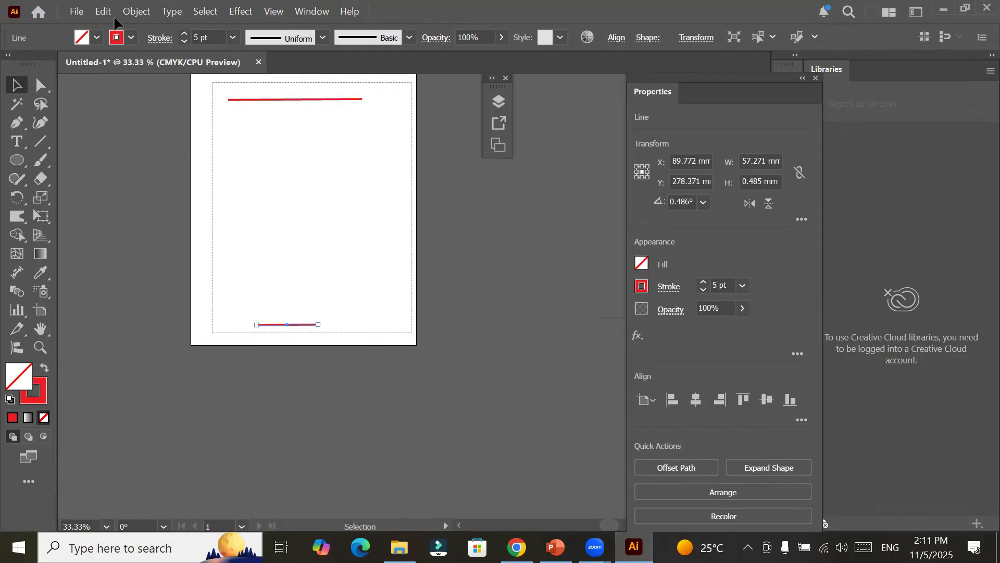
pyautogui.click(137, 11)
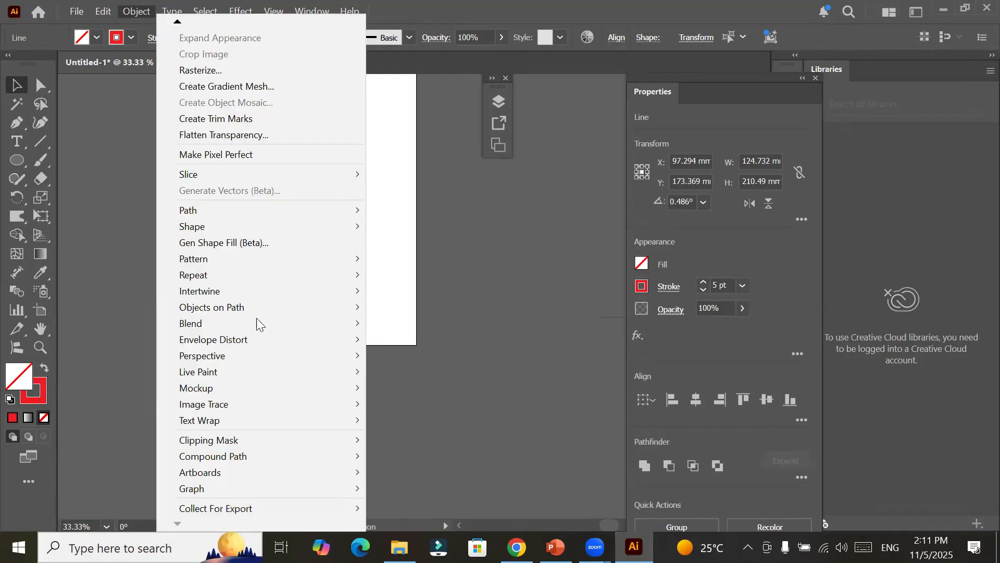
pyautogui.moveTo(297, 323)
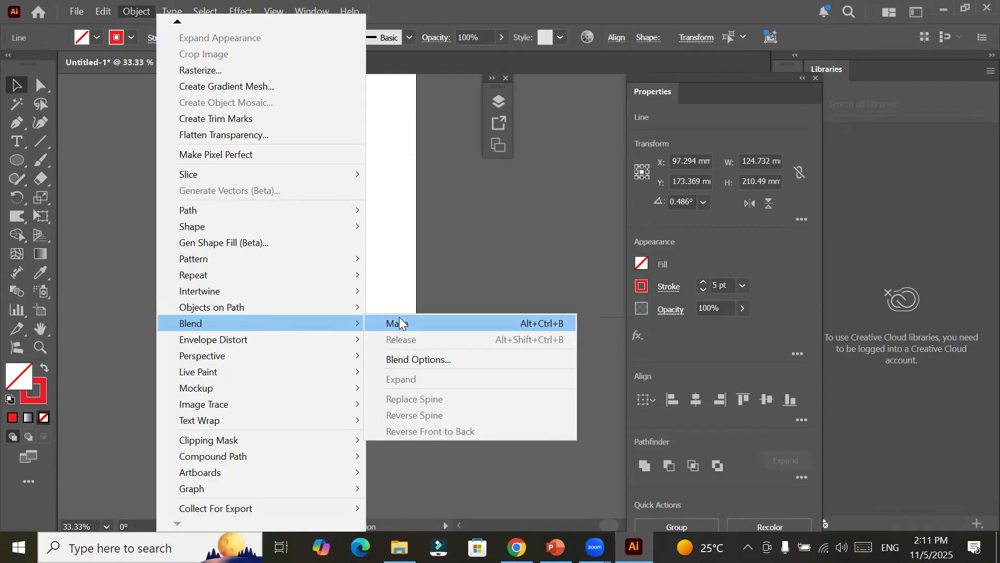
pyautogui.click(399, 318)
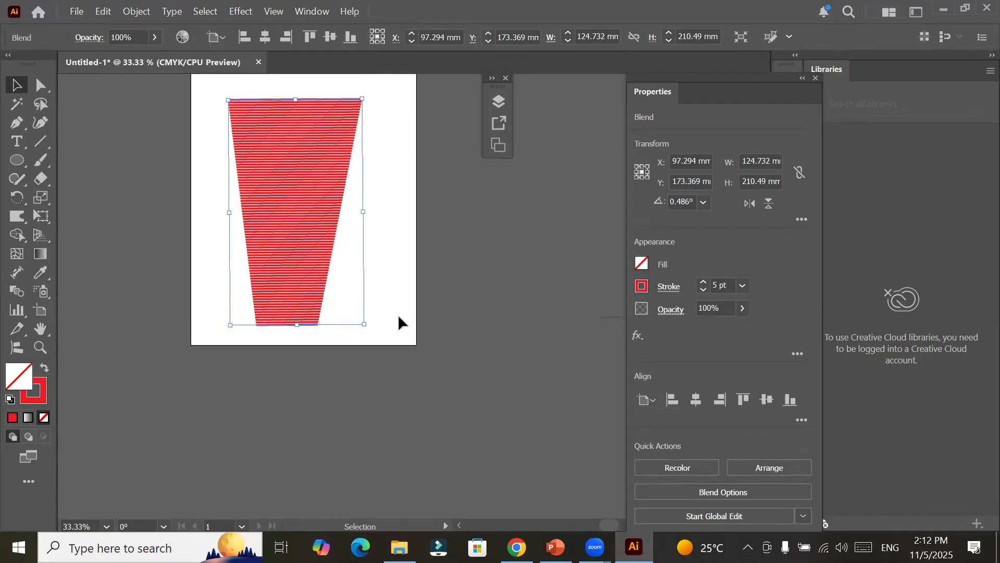
pyautogui.press('a')
pyautogui.hotkey('ctrl', 'z')
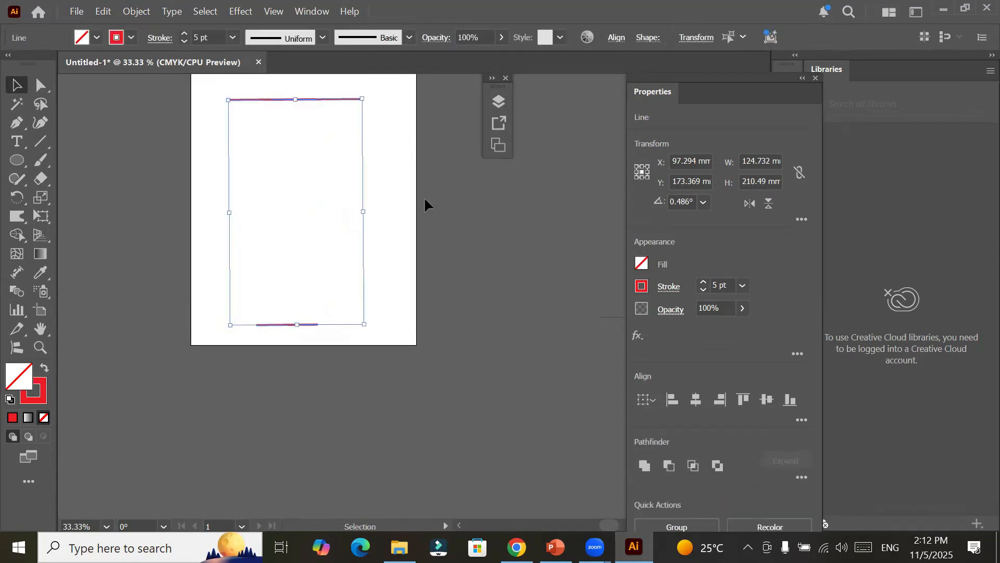
# Step: Change the long upper line's stroke colour to cyan
pyautogui.click(344, 102)
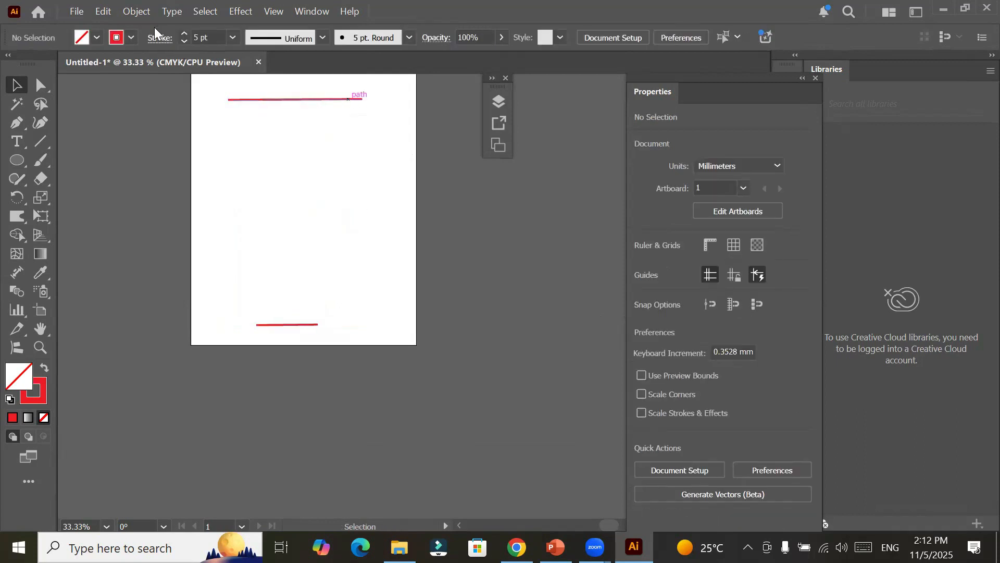
pyautogui.click(131, 37)
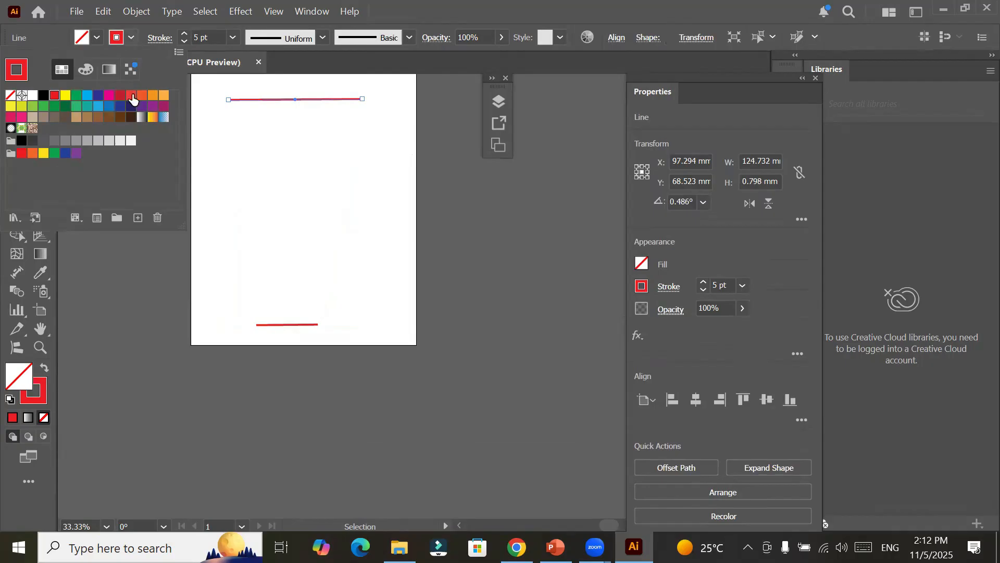
pyautogui.click(87, 96)
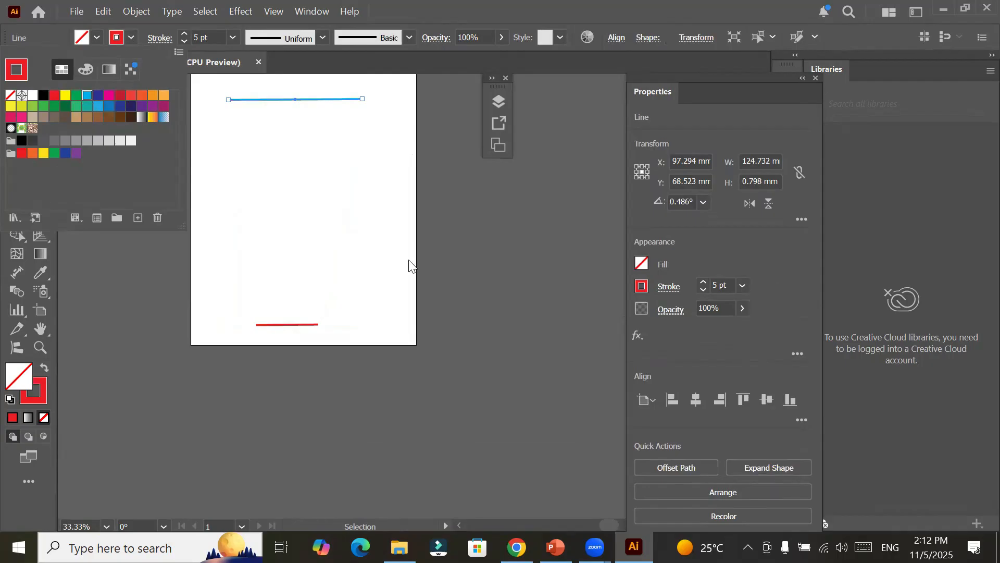
# Step: Make a blend between the cyan upper line and the red lower line
pyautogui.moveTo(195, 80)
pyautogui.mouseDown()
pyautogui.moveTo(288, 286)
pyautogui.moveTo(385, 344)
pyautogui.mouseUp()
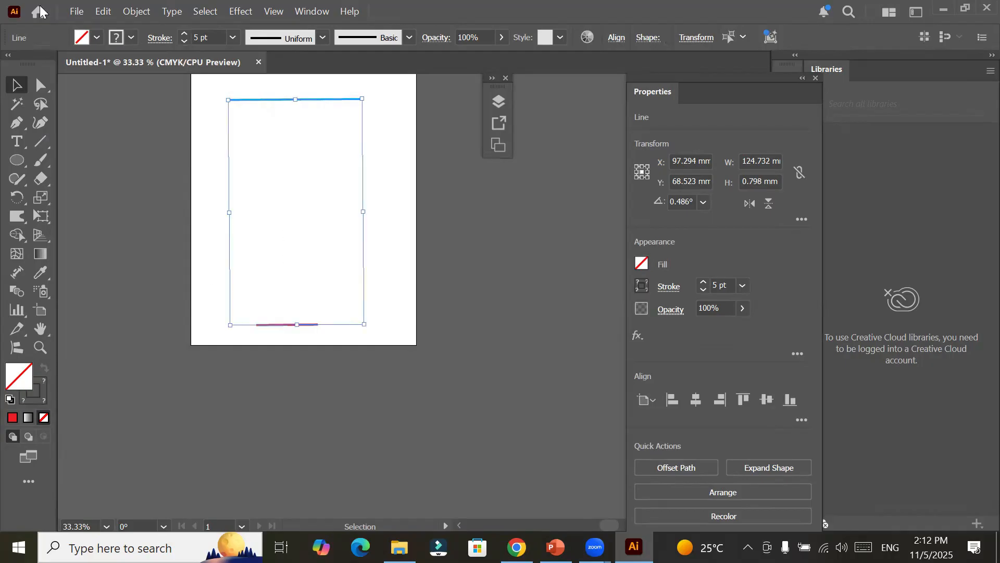
pyautogui.click(128, 15)
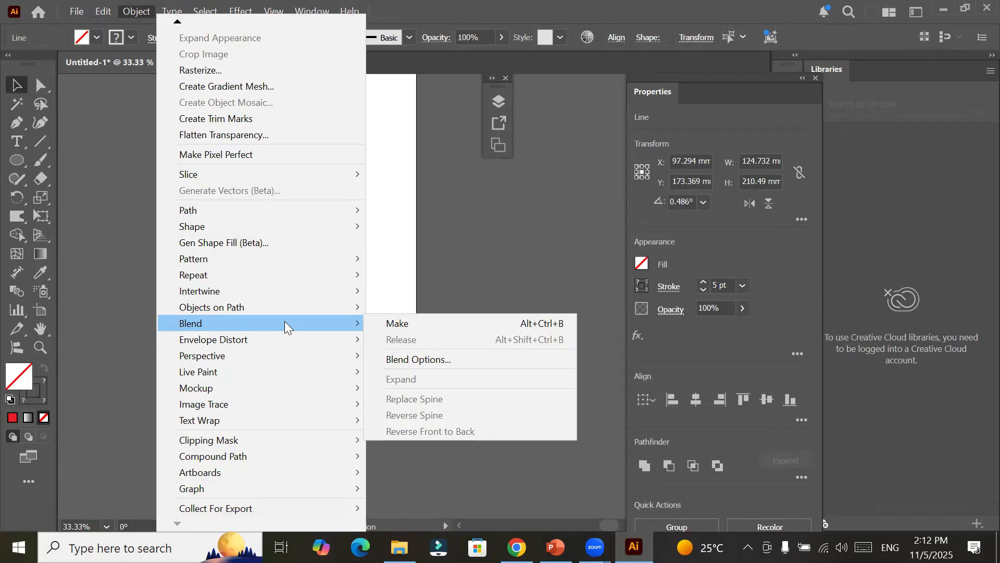
pyautogui.click(424, 332)
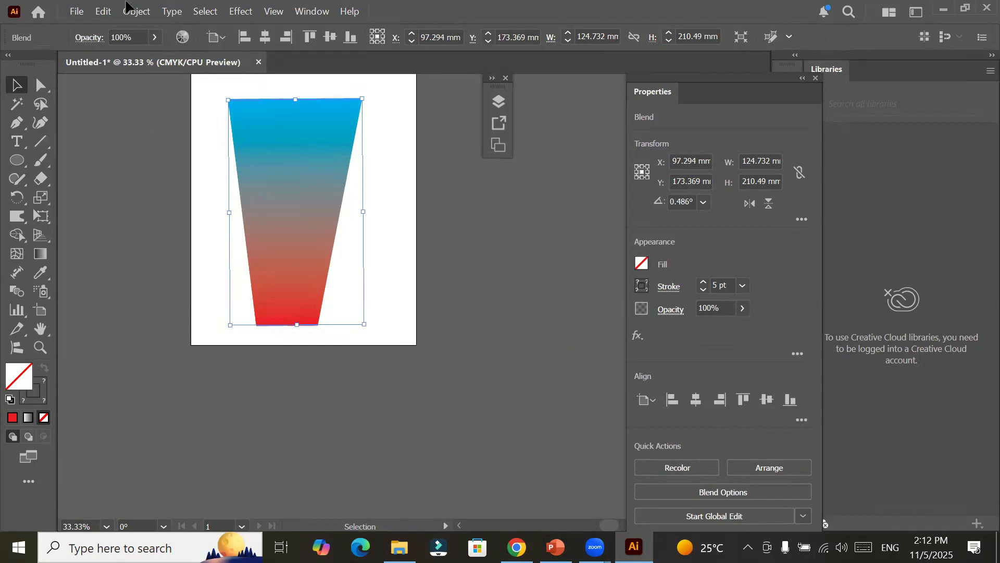
# Step: Open the line blend's options, set the spacing to Specified Steps and reduce the count to 112
pyautogui.click(135, 16)
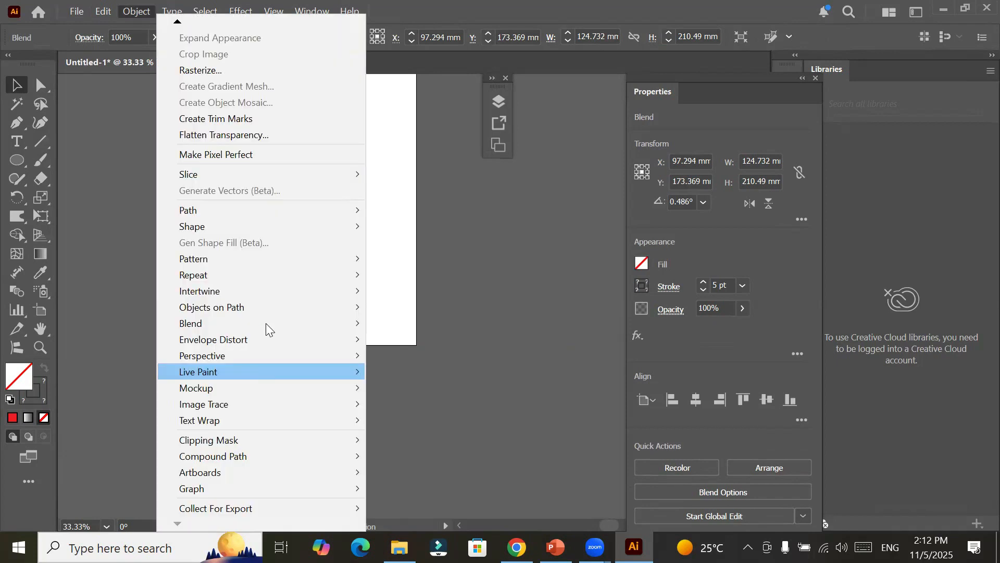
pyautogui.moveTo(266, 323)
pyautogui.click(454, 360)
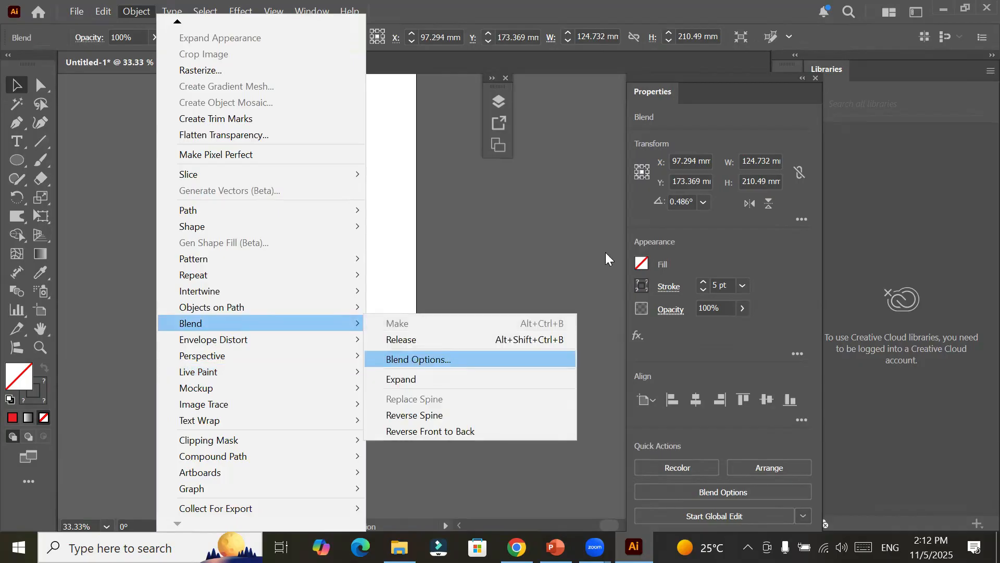
pyautogui.click(541, 208)
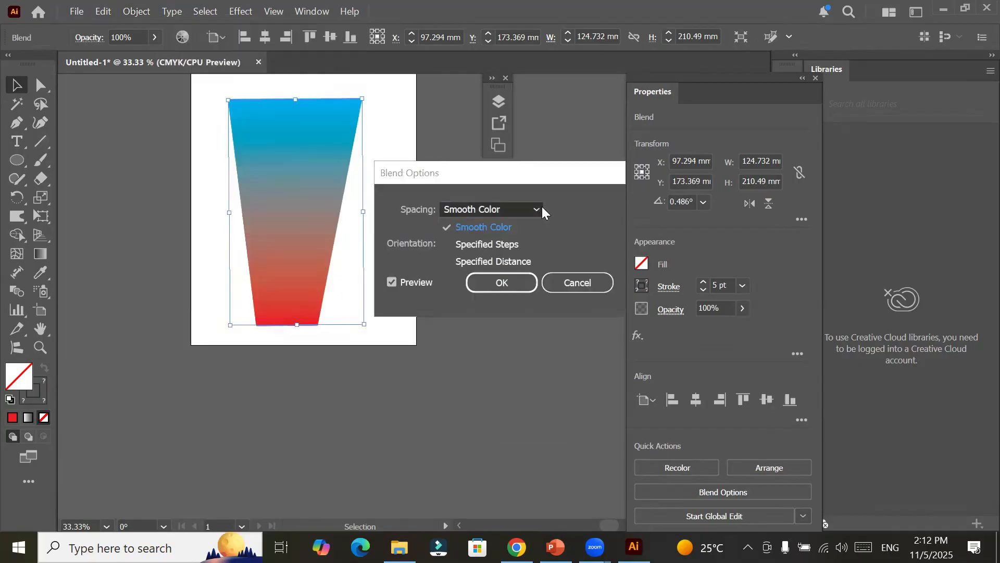
pyautogui.click(508, 232)
pyautogui.click(507, 209)
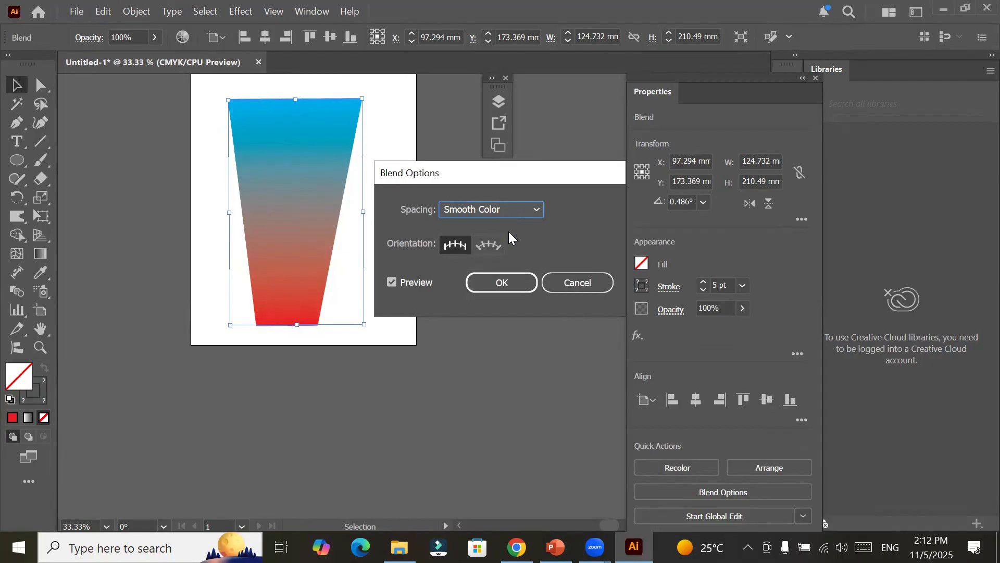
pyautogui.click(508, 244)
pyautogui.click(588, 209)
pyautogui.scroll(-4, 587, 209)
pyautogui.scroll(-17, 588, 209)
pyautogui.scroll(-20, 588, 209)
pyautogui.scroll(-18, 587, 209)
pyautogui.scroll(-14, 588, 209)
pyautogui.scroll(-20, 588, 209)
pyautogui.scroll(-13, 587, 208)
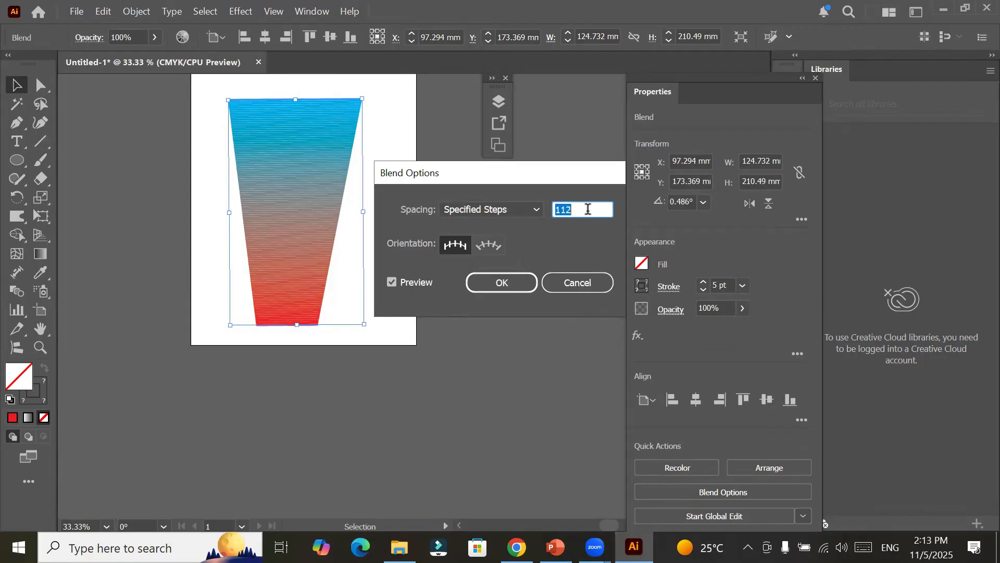
# Step: Lower the line blend's specified steps to 1 with the preview on
pyautogui.write('8764')
pyautogui.scroll(-8, 588, 209)
pyautogui.scroll(-7, 588, 209)
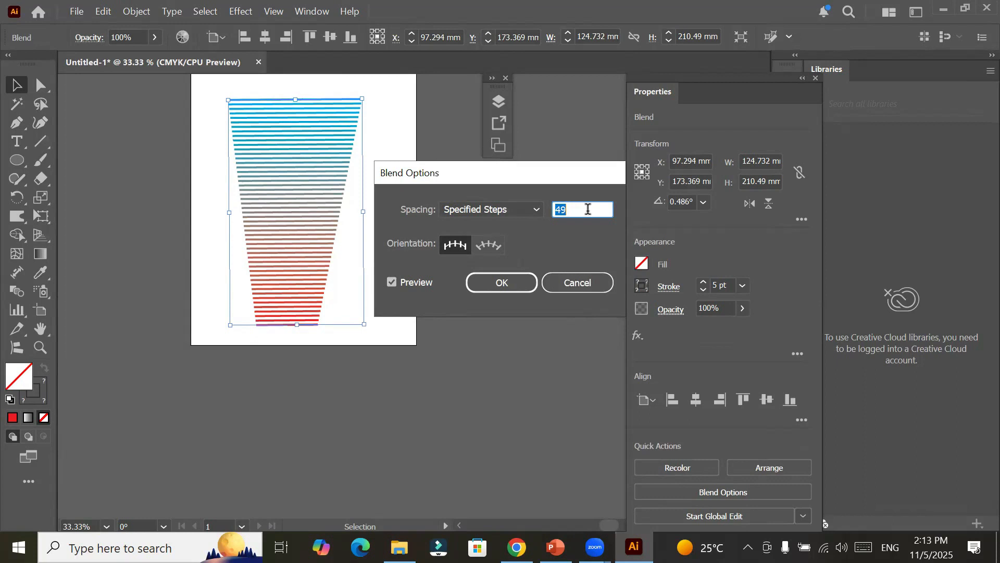
pyautogui.scroll(-14, 587, 209)
pyautogui.scroll(-15, 587, 209)
pyautogui.scroll(-18, 587, 209)
pyautogui.scroll(-1, 588, 209)
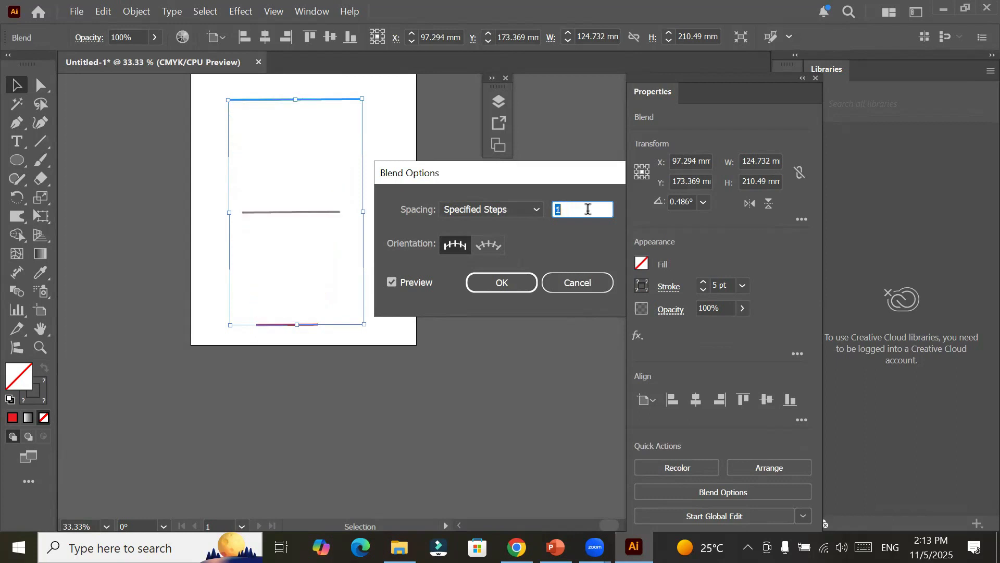
# Step: Raise the line blend's specified steps to 77, and bring the count down to 63
pyautogui.scroll(11, 588, 209)
pyautogui.scroll(13, 588, 208)
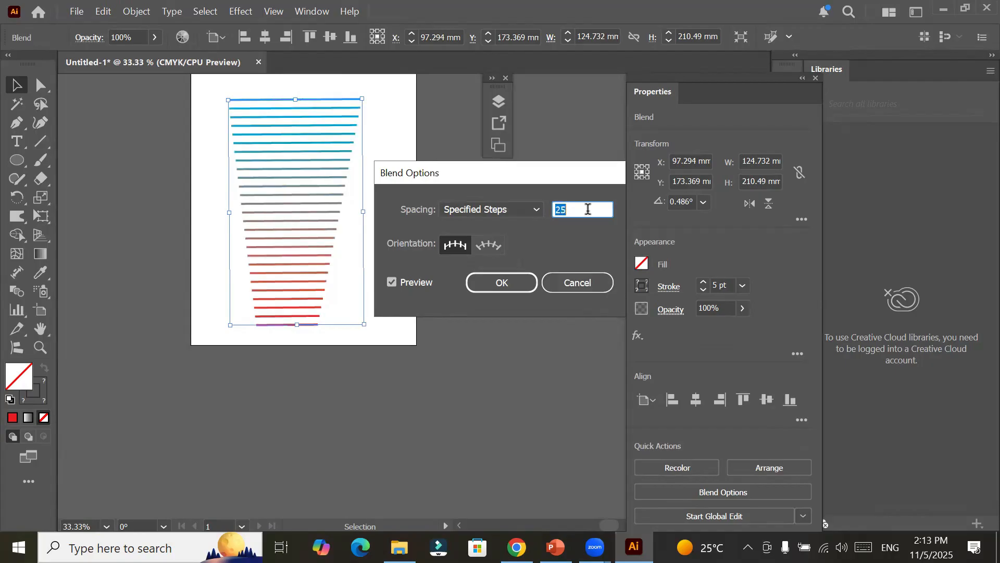
pyautogui.scroll(4, 588, 209)
pyautogui.scroll(13, 588, 209)
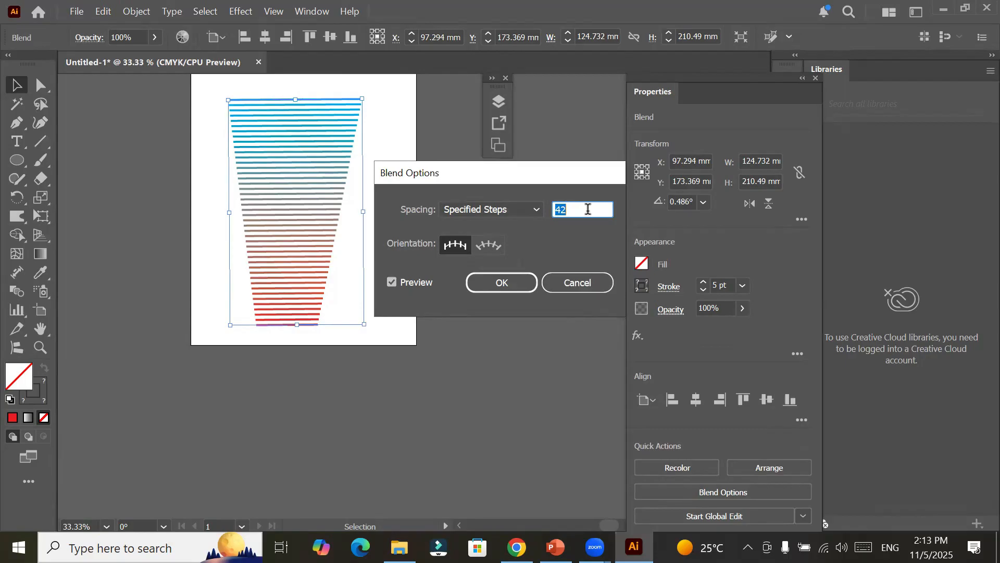
pyautogui.scroll(13, 587, 208)
pyautogui.scroll(20, 588, 209)
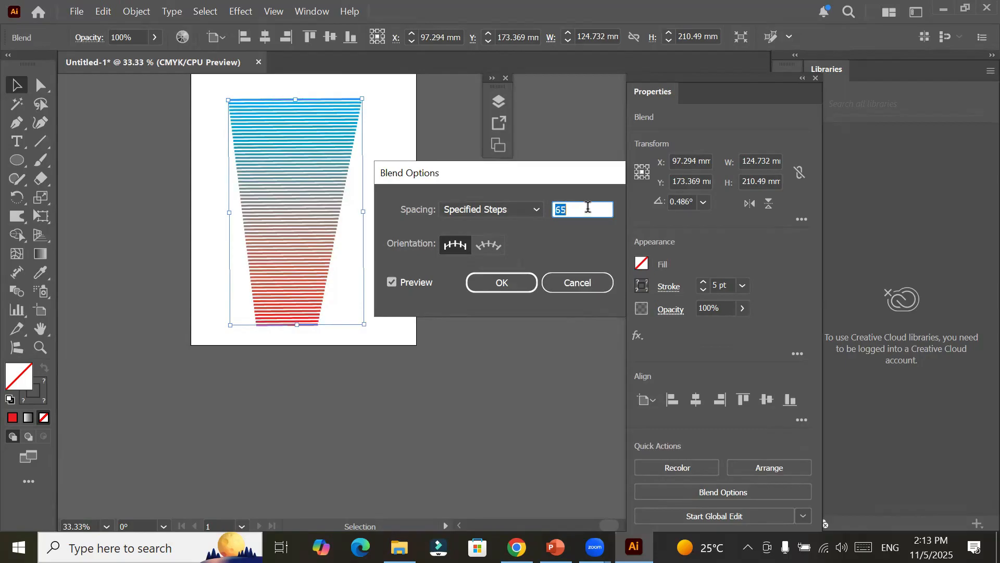
pyautogui.scroll(-7, 587, 208)
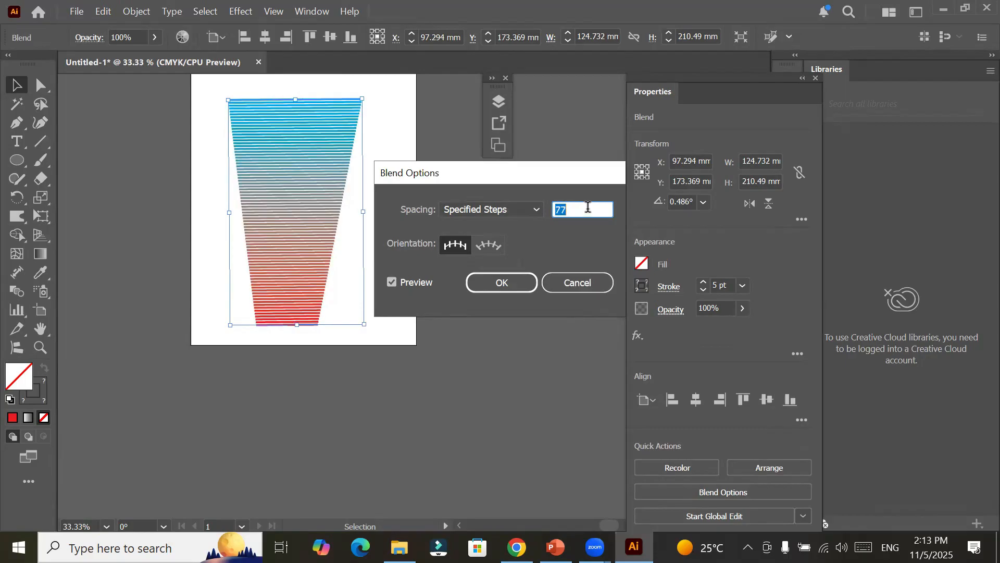
pyautogui.scroll(-14, 588, 207)
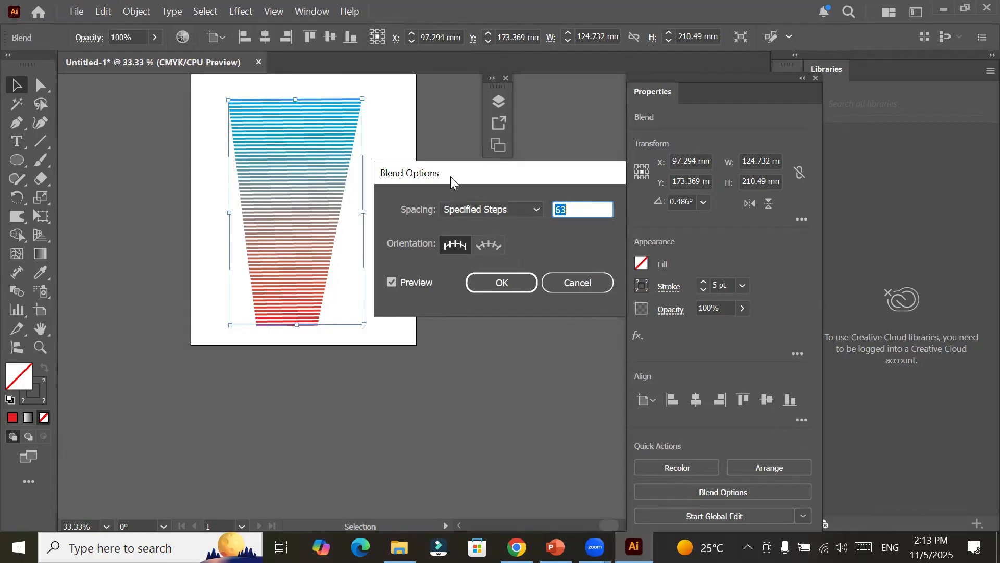
# Step: Switch the line blend's spacing to Specified Distance, set it to 0.5 mm and apply the options
pyautogui.click(510, 206)
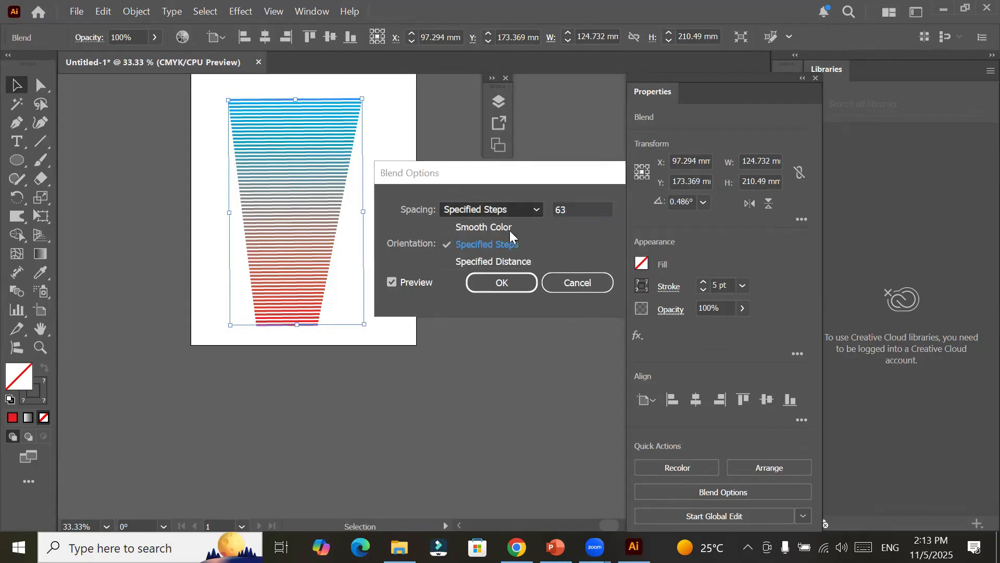
pyautogui.click(513, 263)
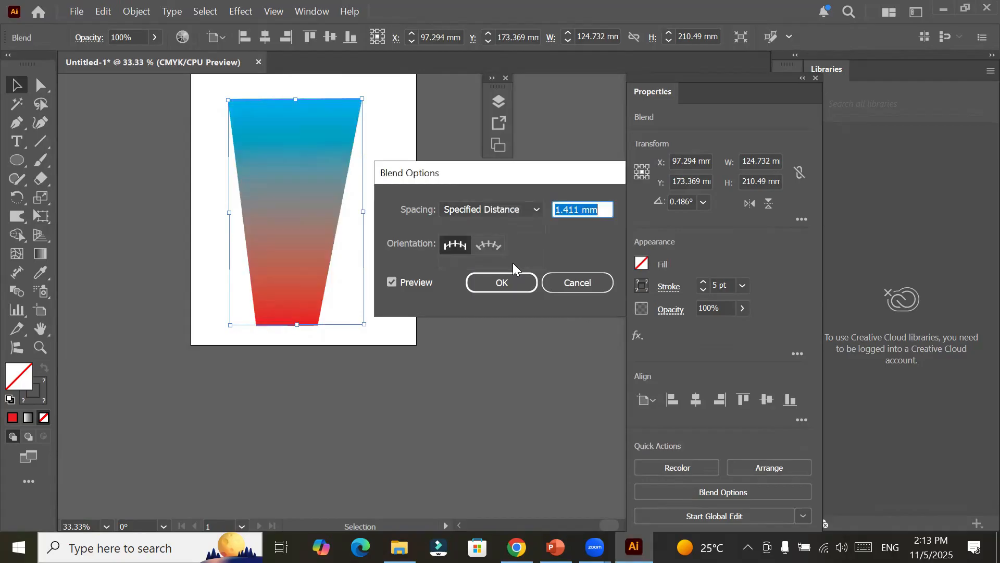
pyautogui.doubleClick(576, 210)
pyautogui.moveTo(502, 215); pyautogui.dragTo(502, 214)
pyautogui.write('.5')
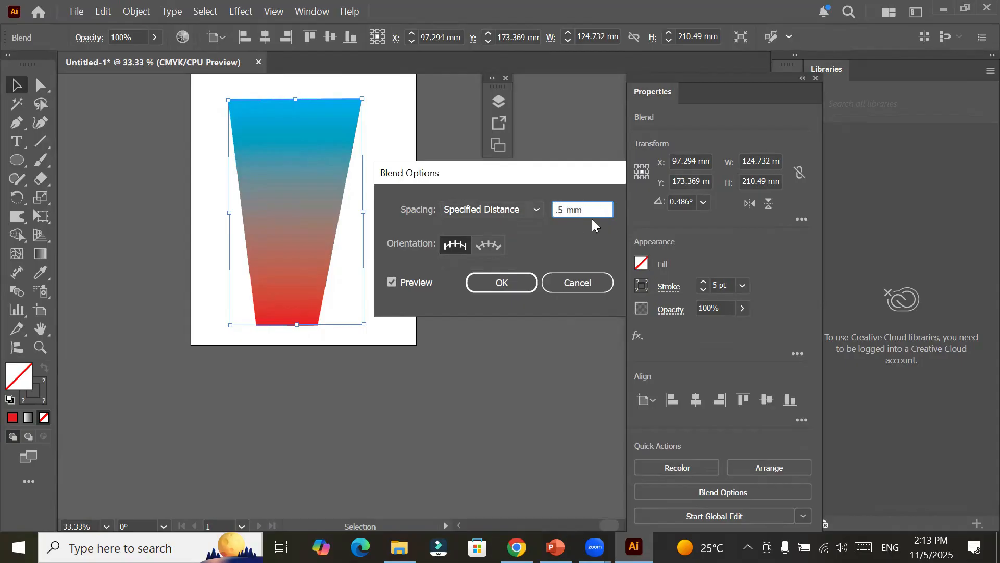
pyautogui.press('Return')
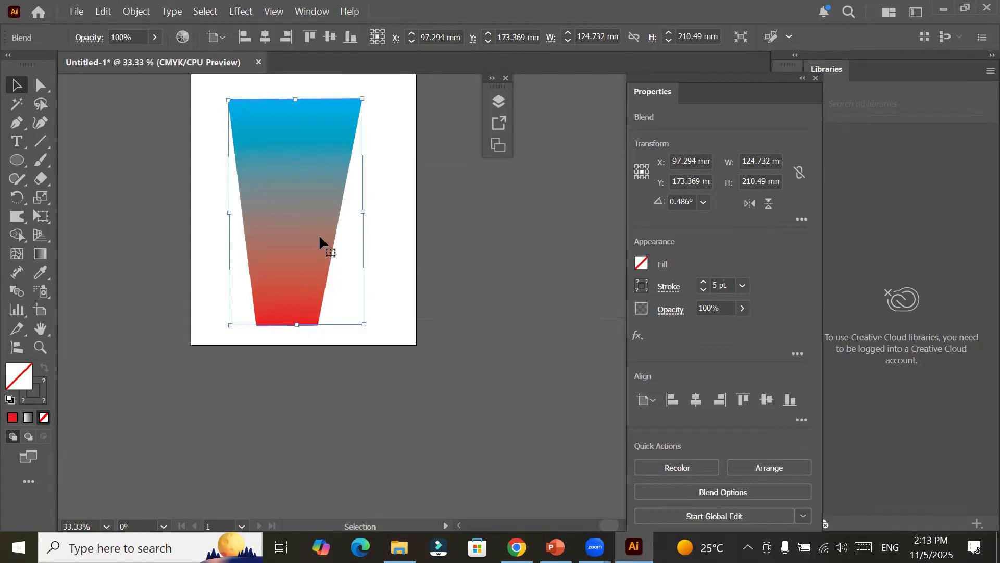
# Step: Open the line blend's options and lower the specified distance to 0.035 mm
pyautogui.click(137, 13)
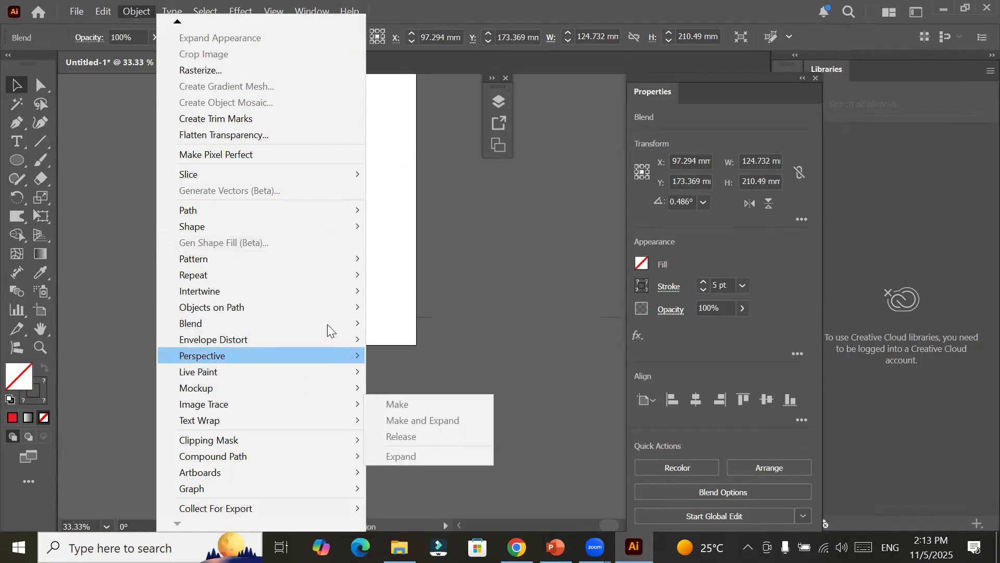
pyautogui.moveTo(327, 323)
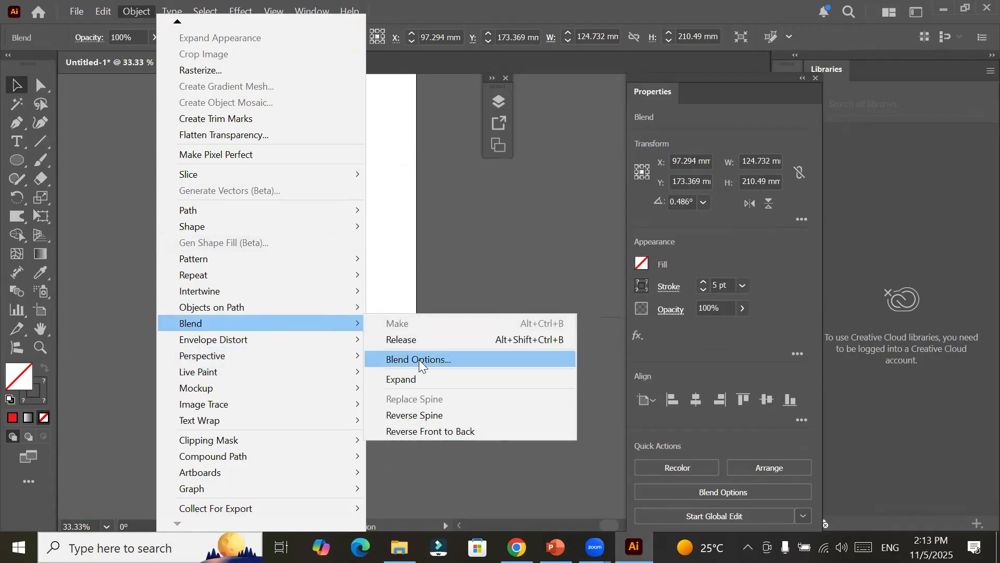
pyautogui.click(420, 365)
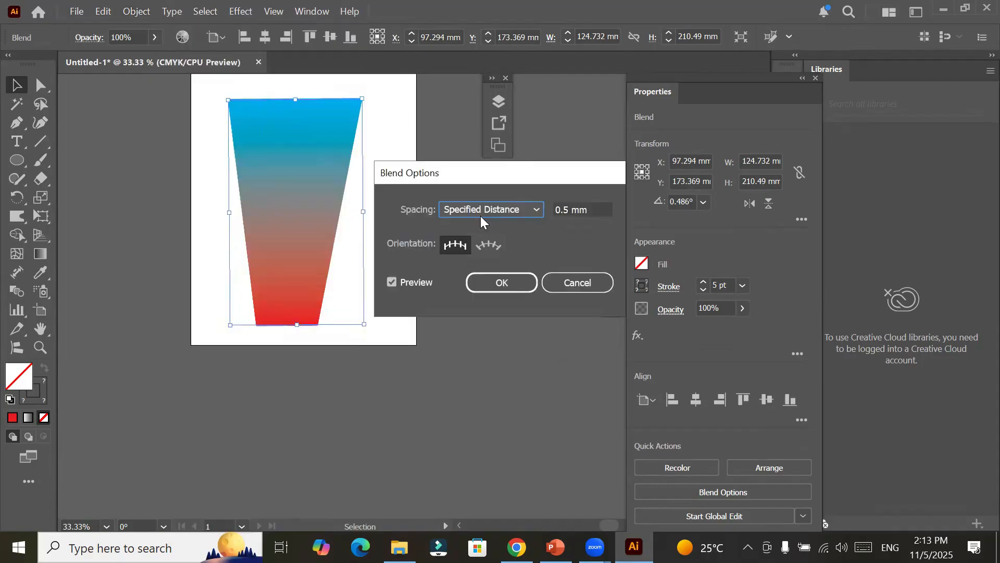
pyautogui.click(480, 215)
pyautogui.click(579, 213)
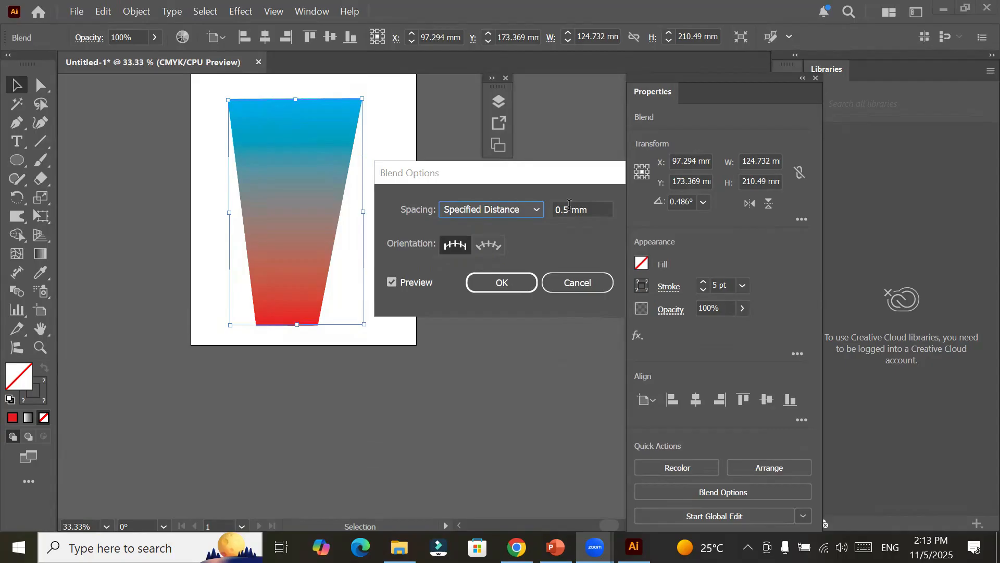
pyautogui.click(569, 207)
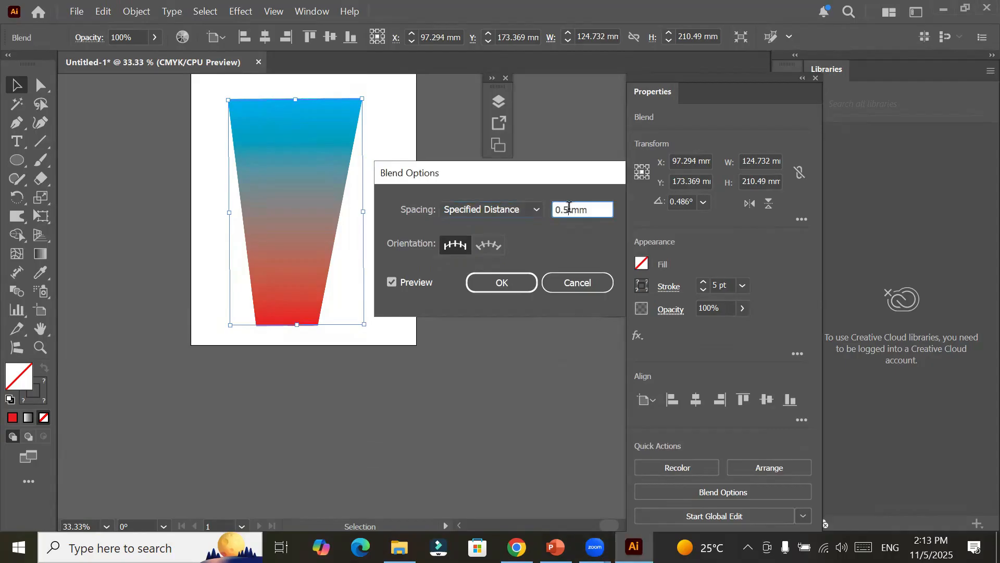
pyautogui.press('Down')
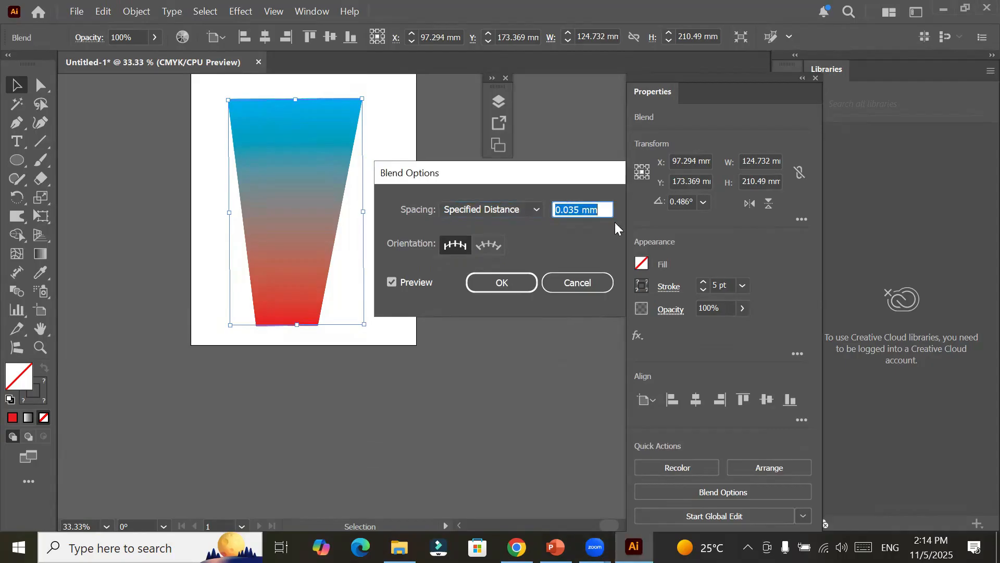
pyautogui.click(582, 207)
pyautogui.doubleClick(583, 207)
pyautogui.hotkey('shift', 'Tab')
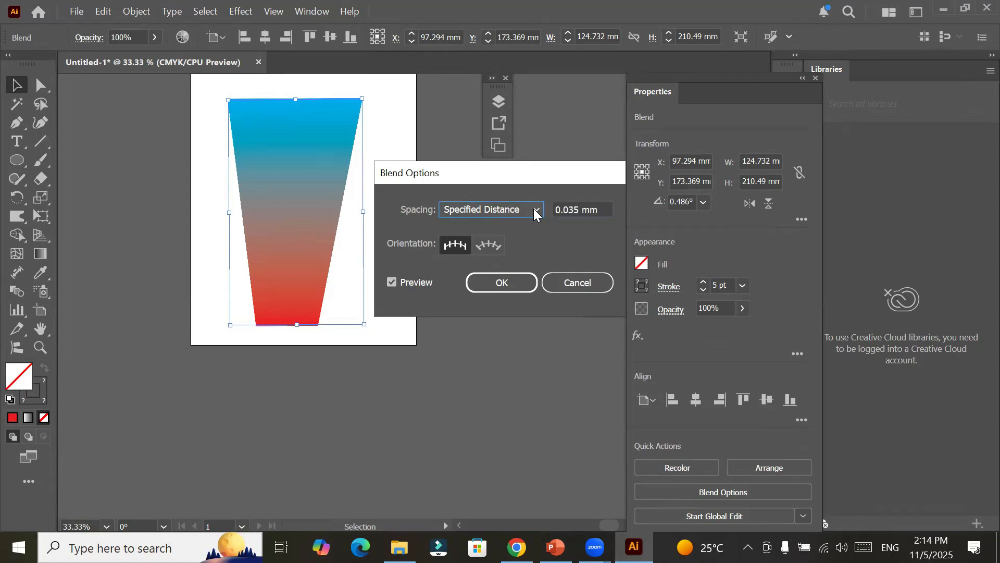
# Step: Switch the line blend's spacing to Specified Steps, set 3 steps and apply the options
pyautogui.click(535, 210)
pyautogui.click(490, 244)
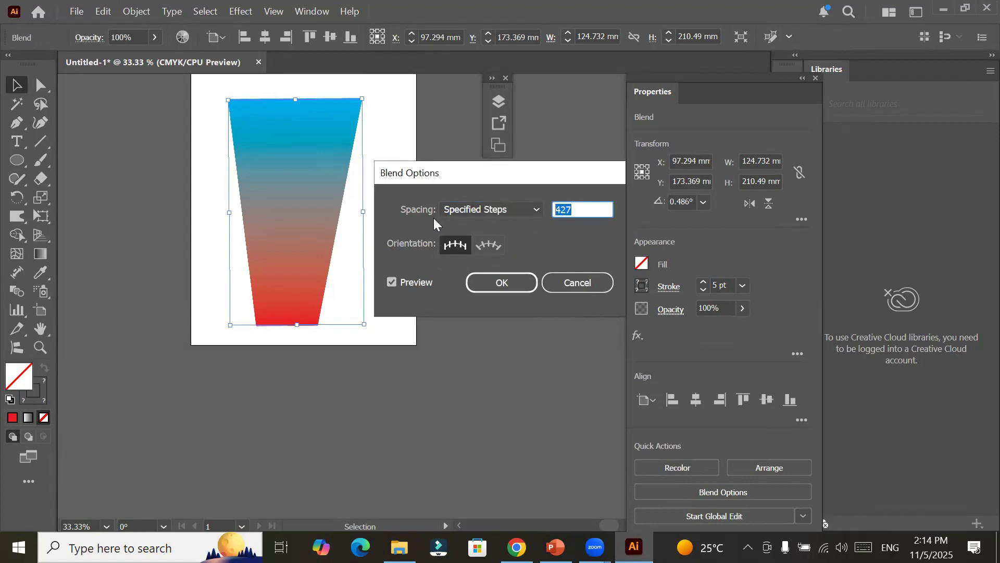
pyautogui.write('3')
pyautogui.click(487, 292)
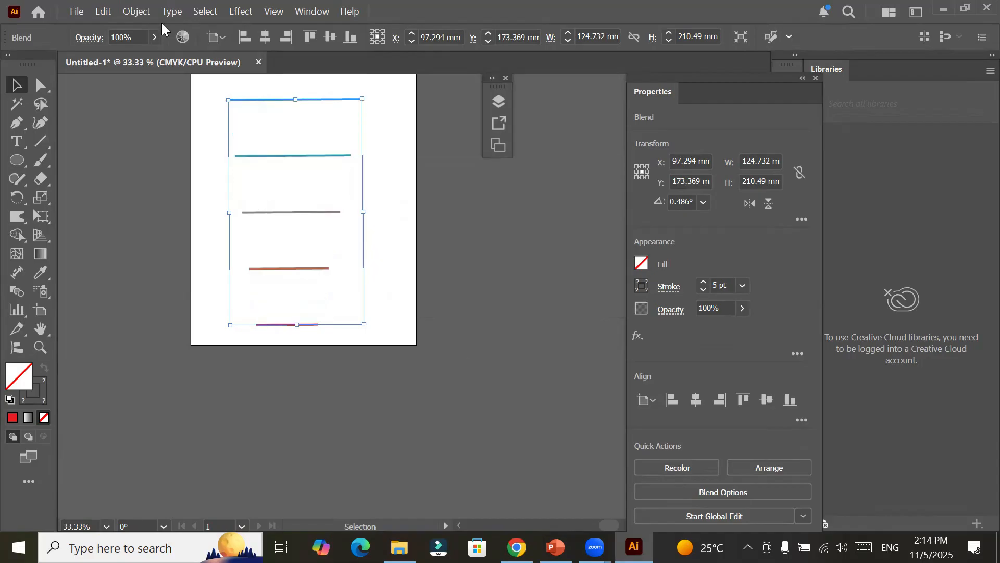
# Step: Reopen the line blend's options, change the spacing to Specified Distance and set it to 55 mm
pyautogui.click(140, 12)
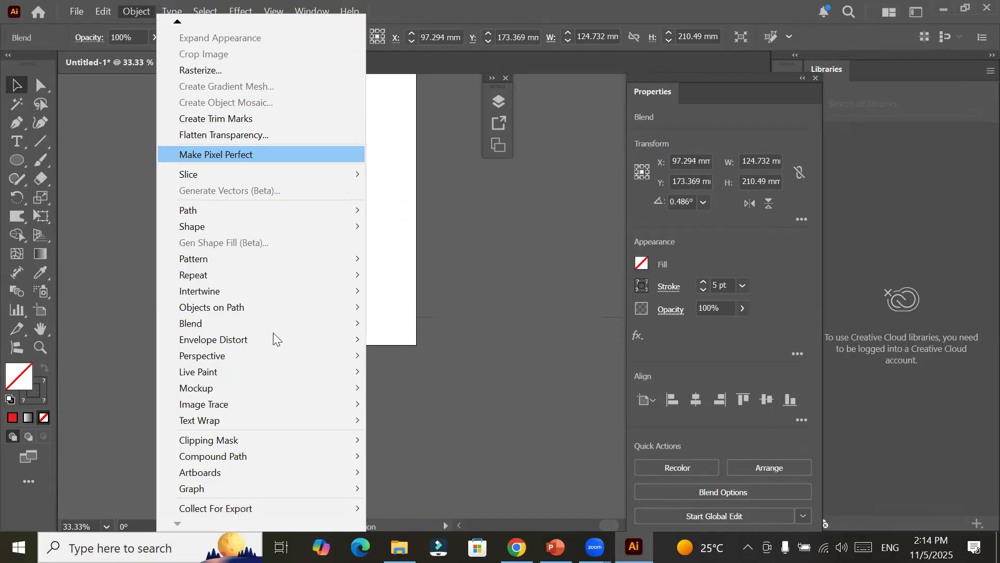
pyautogui.moveTo(292, 323)
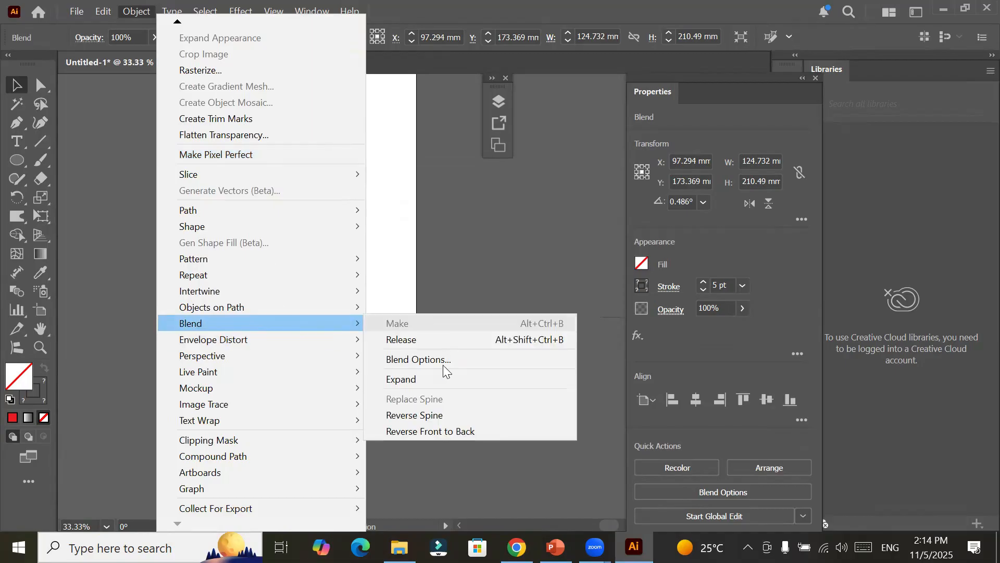
pyautogui.click(442, 365)
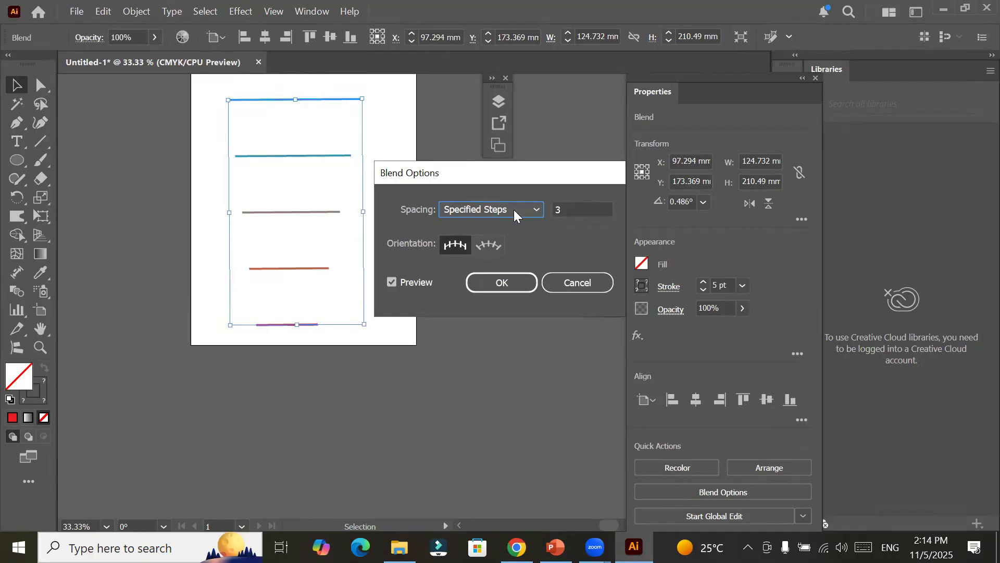
pyautogui.click(511, 210)
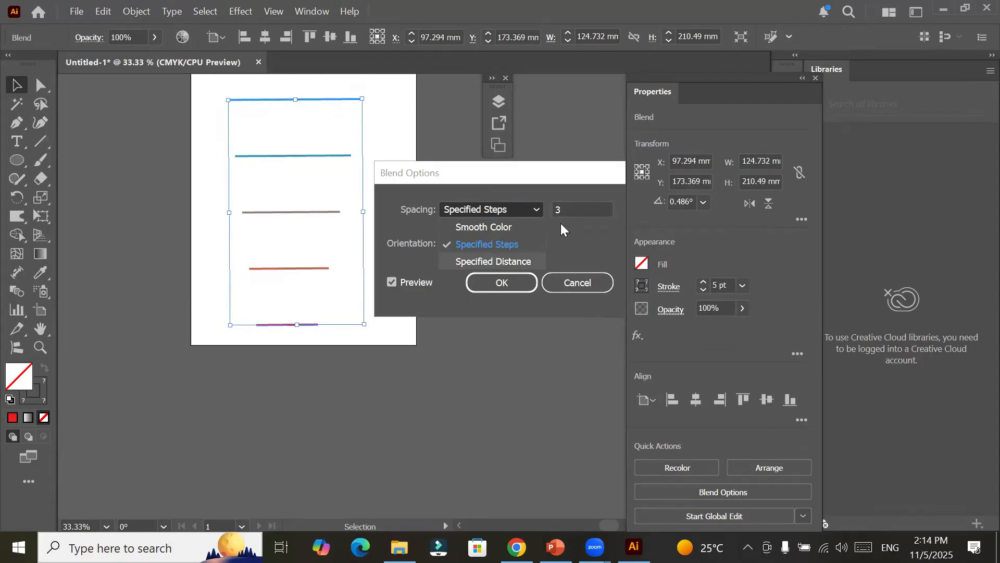
pyautogui.press('Return')
pyautogui.write('55')
pyautogui.press('Tab')
# Step: Bring the specified distance down gradually through 27 mm and 6 mm to 0.035 mm with the preview on
pyautogui.scroll(6, 578, 208)
pyautogui.scroll(-16, 577, 207)
pyautogui.scroll(-18, 577, 207)
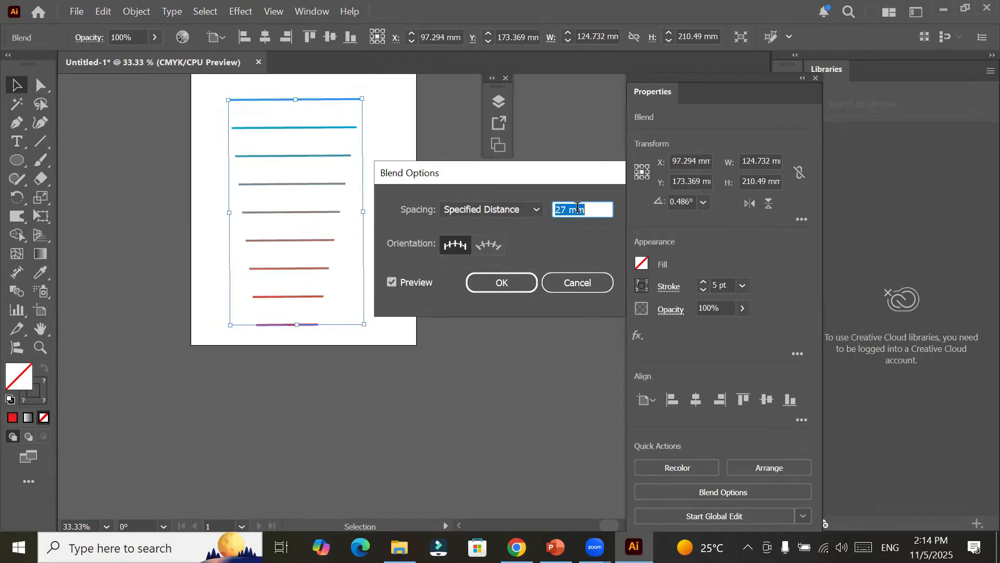
pyautogui.scroll(-6, 578, 208)
pyautogui.scroll(-15, 577, 207)
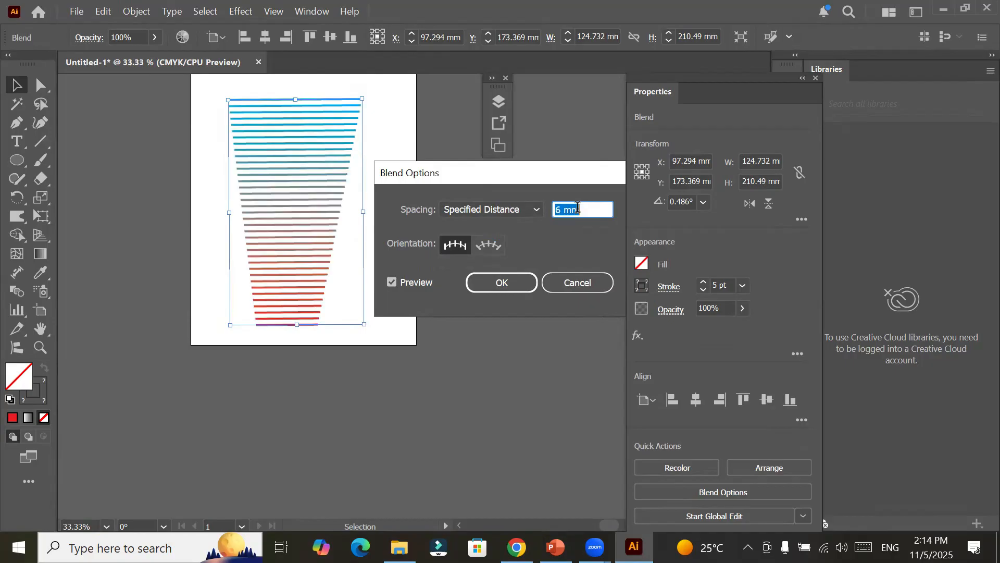
pyautogui.scroll(-5, 577, 208)
pyautogui.scroll(-2, 577, 207)
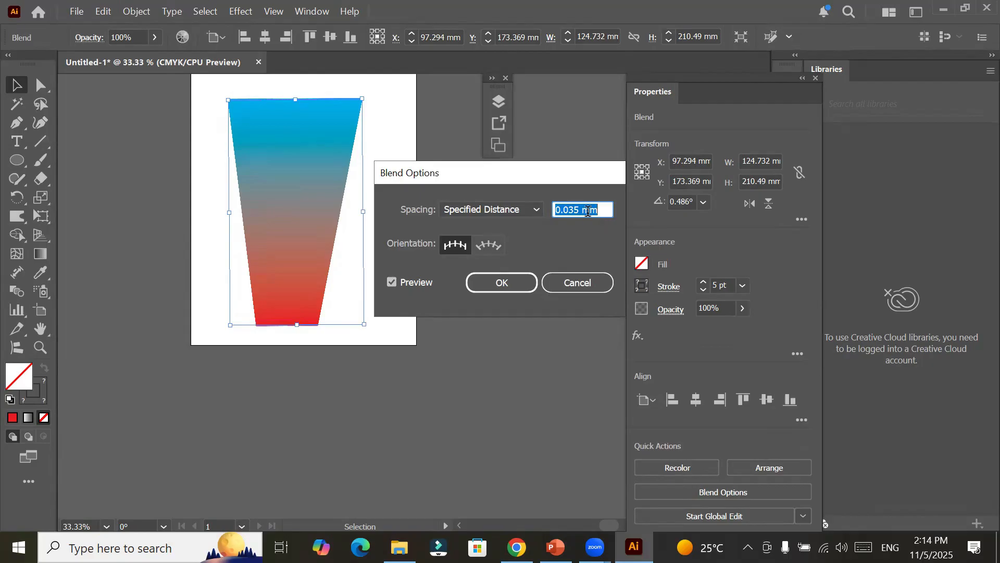
# Step: Replace the specified distance with 3 mm, and increase it to 6 mm
pyautogui.click(579, 210)
pyautogui.press('BackSpace')
pyautogui.press('BackSpace')
pyautogui.press('BackSpace')
pyautogui.press('BackSpace')
pyautogui.press('BackSpace')
pyautogui.write('3')
pyautogui.press('Tab')
pyautogui.write('6')
pyautogui.press('Tab')
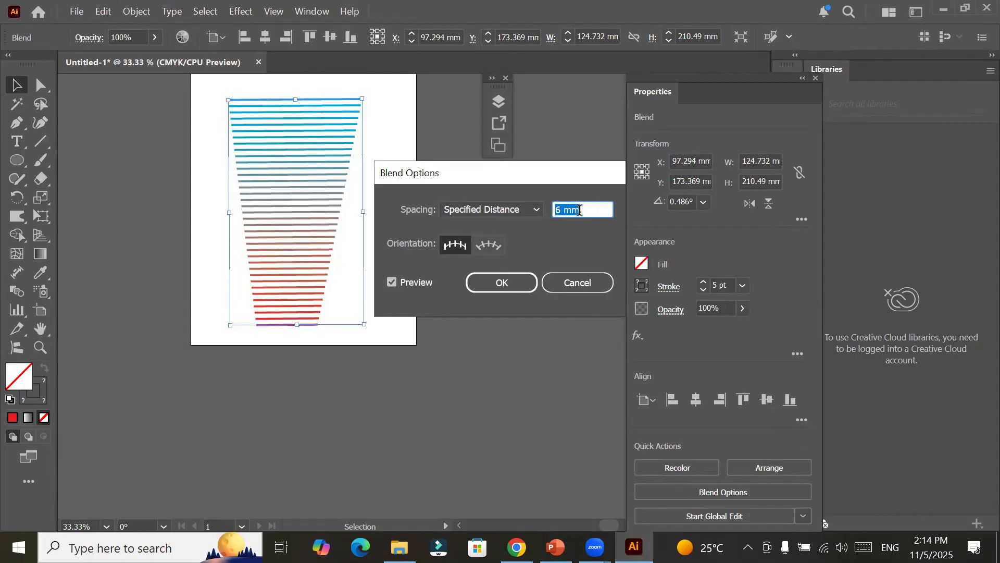
# Step: Preview the line blend at specified distances of 8 mm, 11 mm and 14 mm in turn
pyautogui.write('8')
pyautogui.press('Tab')
pyautogui.write('11')
pyautogui.press('Tab')
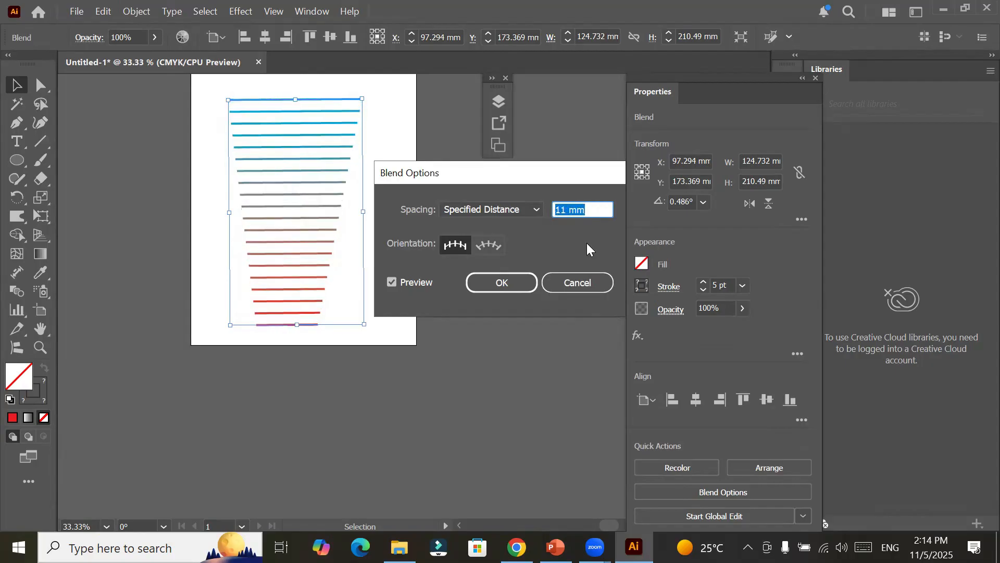
pyautogui.write('14')
pyautogui.press('Tab')
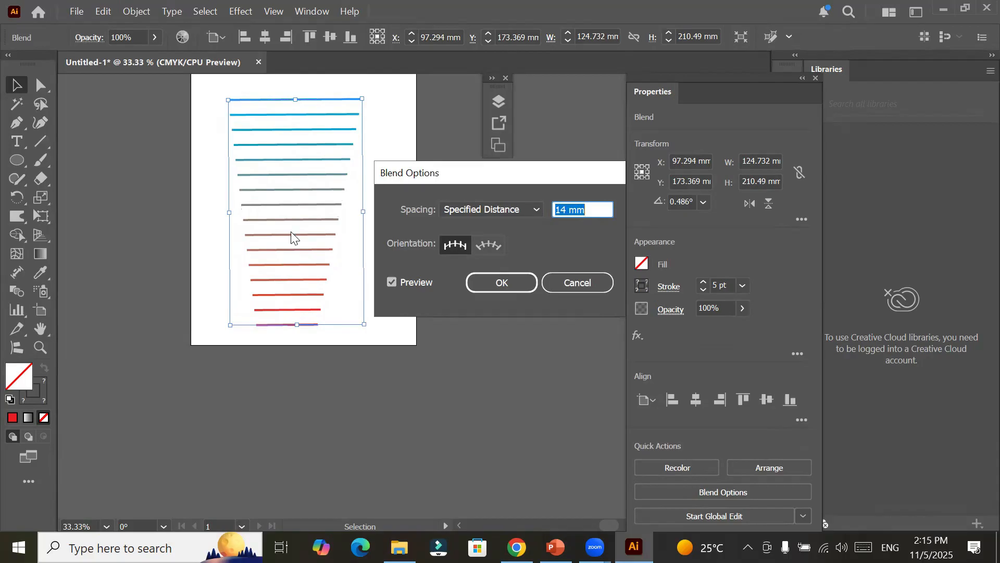
# Step: Raise the line blend's specified distance in 1 mm increments to 41 mm
pyautogui.click(573, 208)
pyautogui.press('Up')
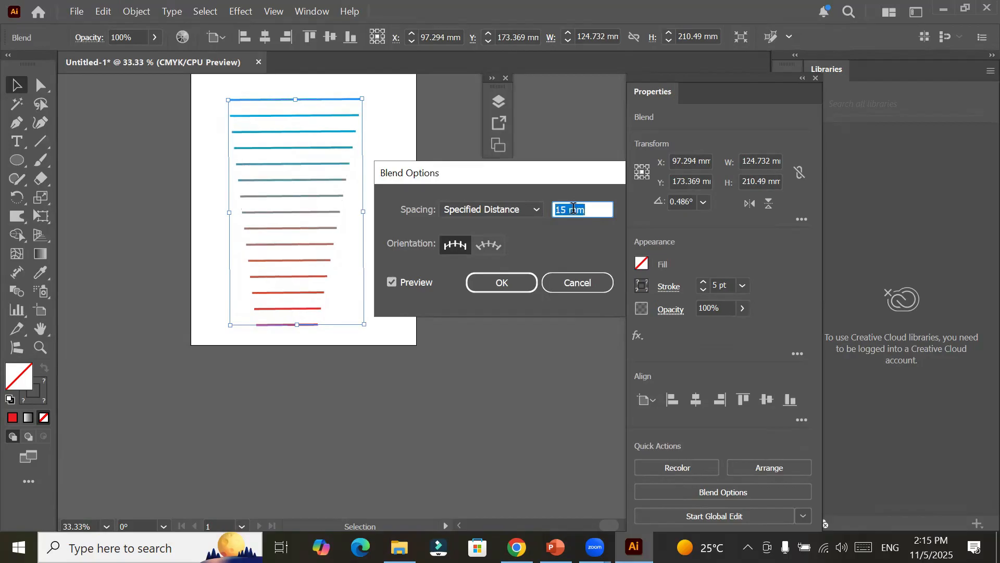
pyautogui.press('Up')
pyautogui.press('Up')
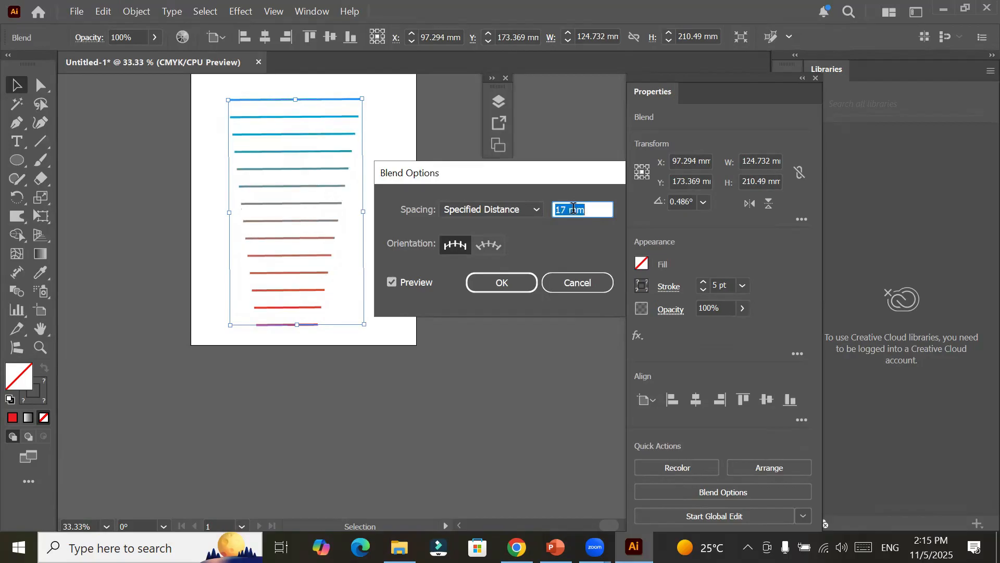
pyautogui.press('Up')
pyautogui.press('Up')
pyautogui.press('Up')
pyautogui.press('Up')
pyautogui.press('Up')
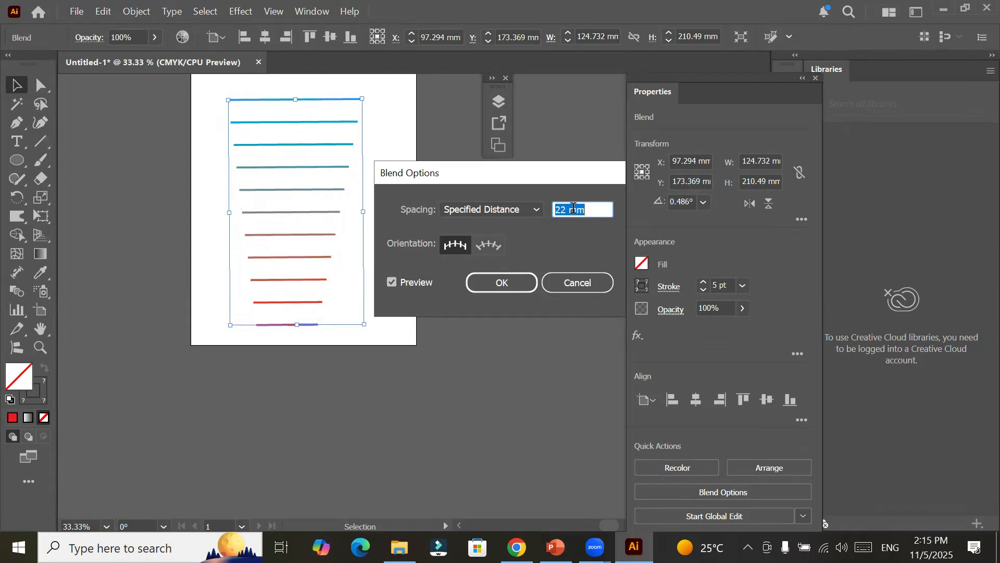
pyautogui.press('Up')
pyautogui.press('Up')
pyautogui.press('Up')
pyautogui.press('Up')
pyautogui.press('Up')
pyautogui.press('Up')
pyautogui.press('Up')
pyautogui.press('Up')
pyautogui.press('Up')
pyautogui.press('Up')
pyautogui.press('Up')
pyautogui.press('Up')
pyautogui.press('Up')
pyautogui.press('Up')
pyautogui.press('Up')
pyautogui.press('Up')
pyautogui.press('Up')
pyautogui.press('Up')
pyautogui.press('Up')
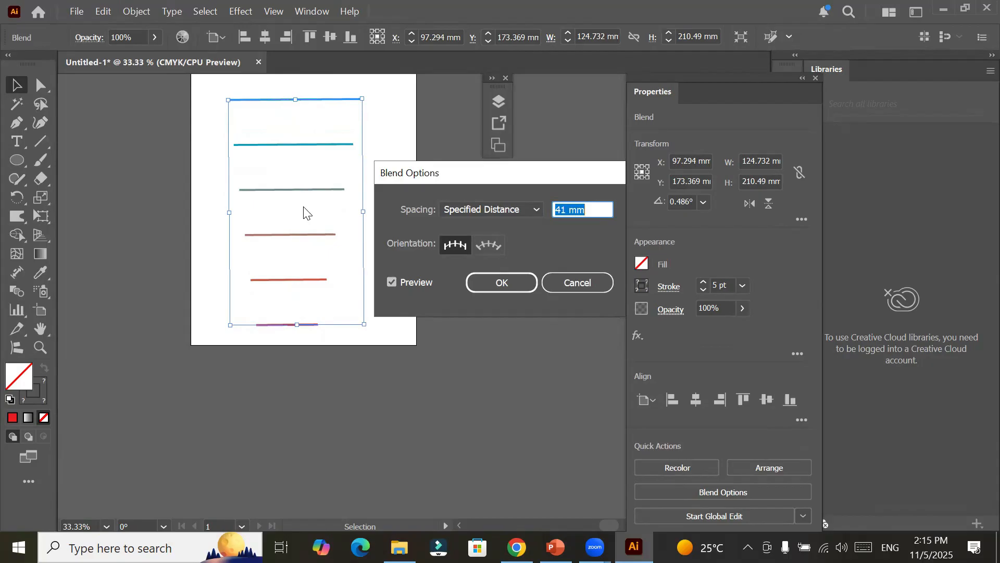
# Step: Preview the line blend with Smooth Color spacing, and switch the spacing to Specified Steps
pyautogui.click(480, 208)
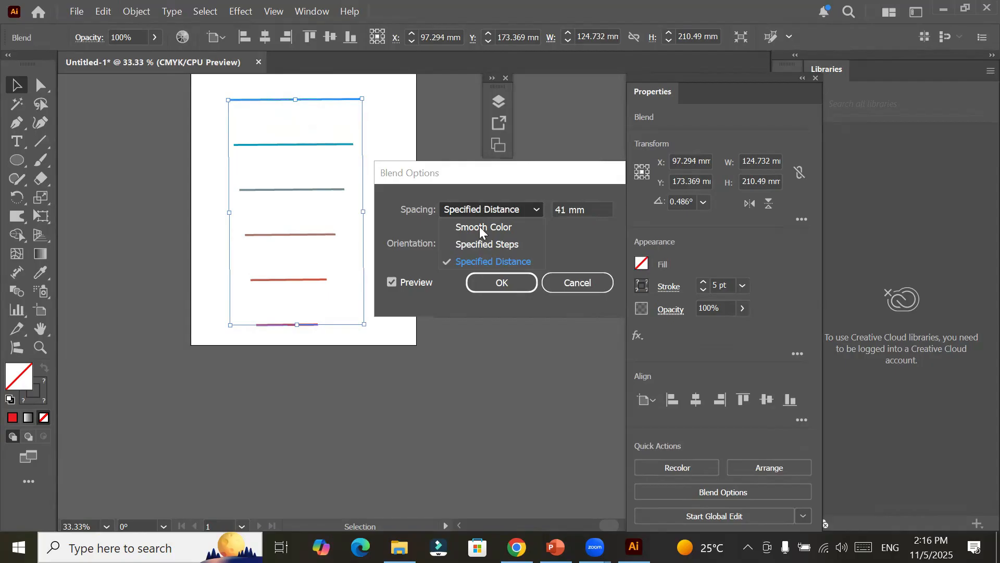
pyautogui.click(480, 229)
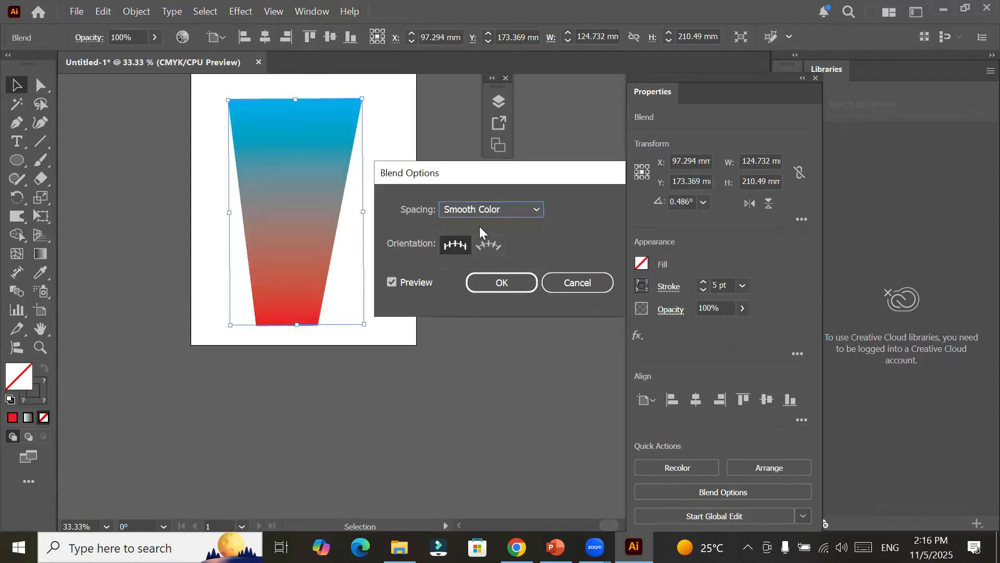
pyautogui.click(512, 211)
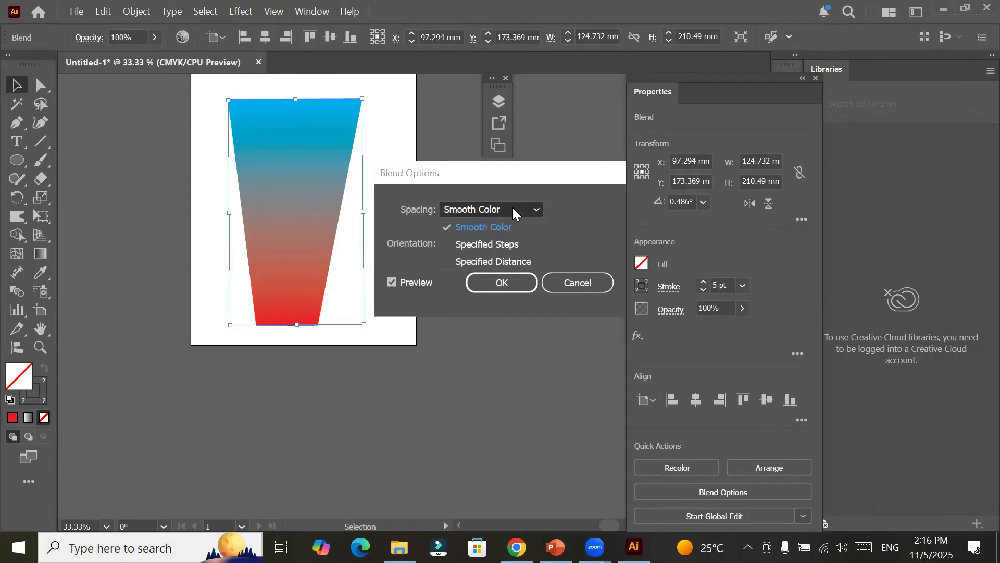
pyautogui.click(510, 245)
pyautogui.click(564, 210)
# Step: Raise the line blend's specified steps to 123 and apply the options
pyautogui.scroll(3, 564, 209)
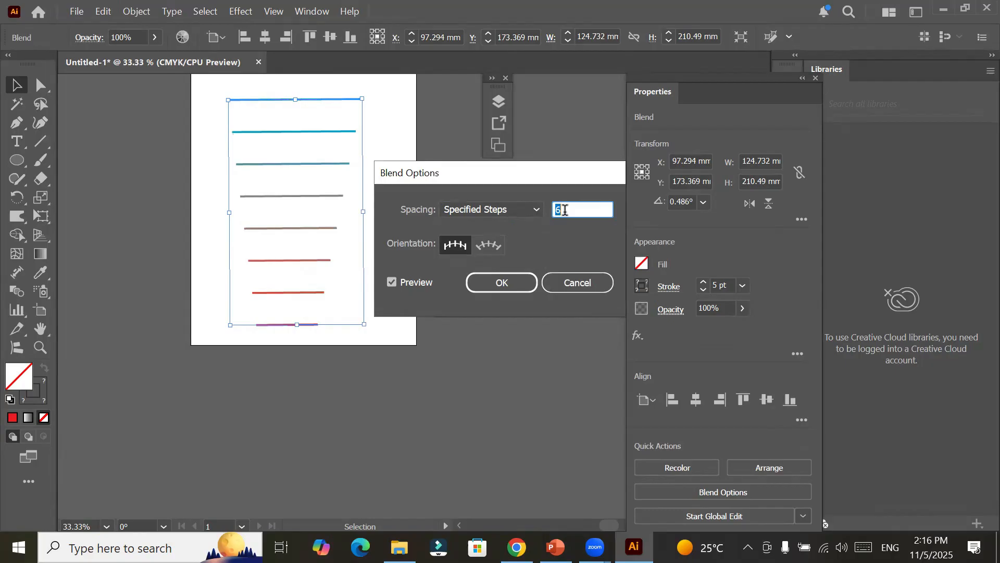
pyautogui.scroll(19, 565, 209)
pyautogui.scroll(20, 565, 209)
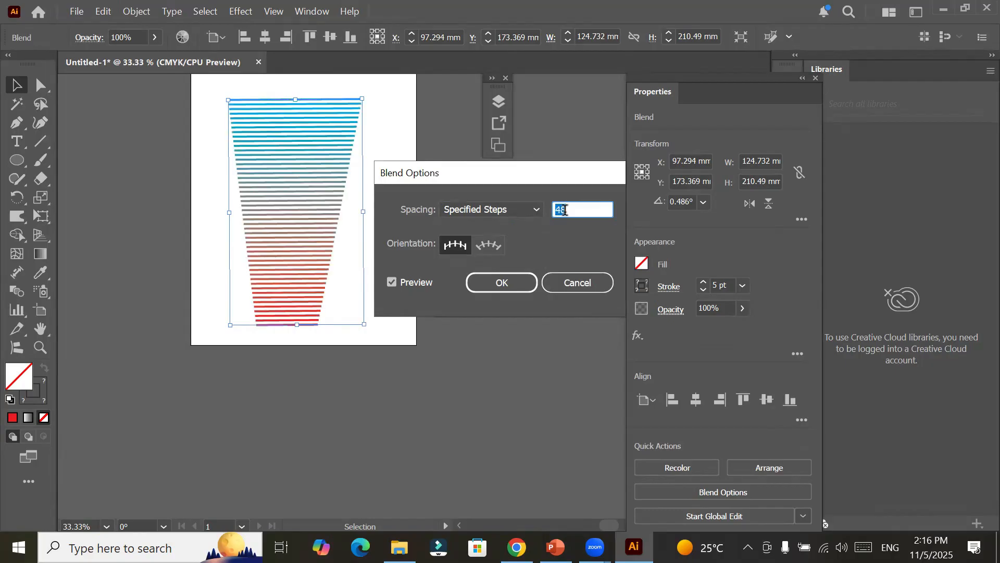
pyautogui.scroll(13, 565, 210)
pyautogui.scroll(7, 564, 209)
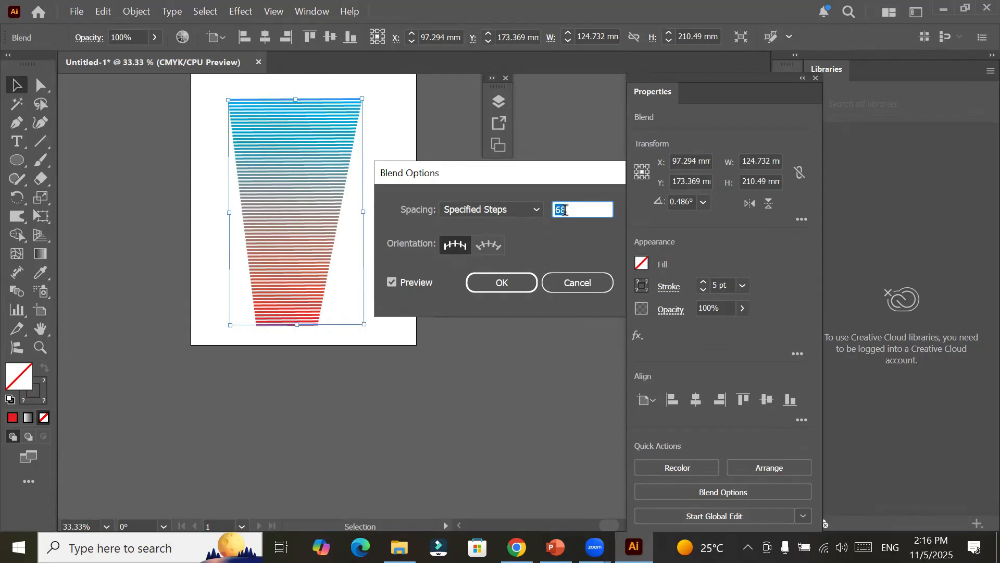
pyautogui.scroll(19, 564, 210)
pyautogui.scroll(13, 565, 209)
pyautogui.scroll(12, 565, 210)
pyautogui.scroll(11, 565, 209)
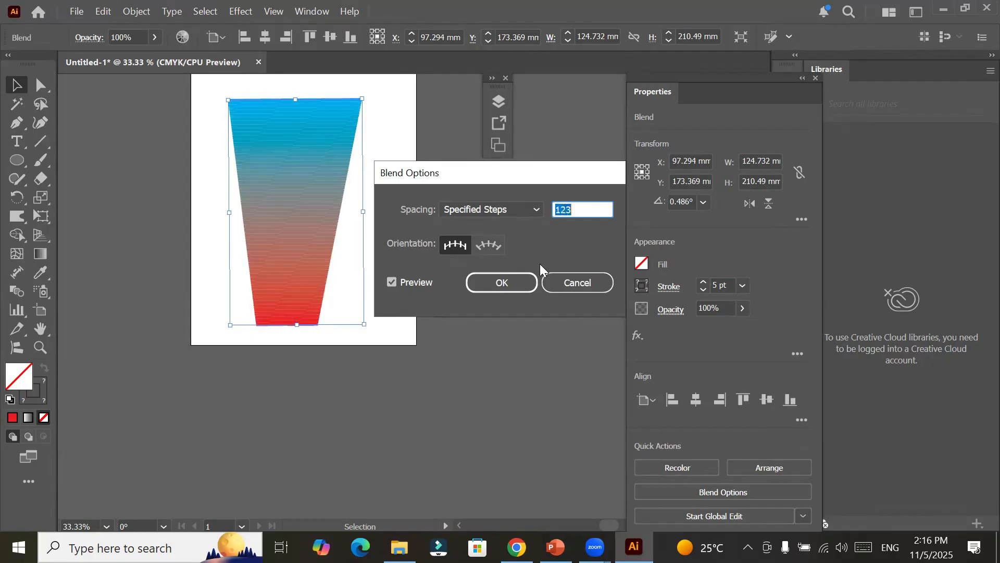
pyautogui.press('Return')
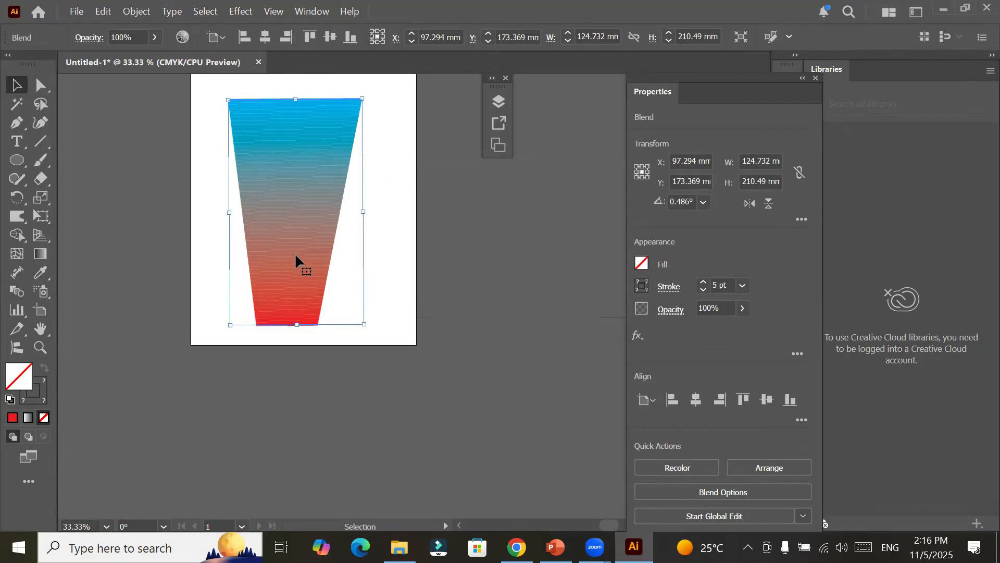
# Step: Examine the blend's lower red part up close to judge how smooth the color transition between its steps is
pyautogui.scroll(5, 295, 254)
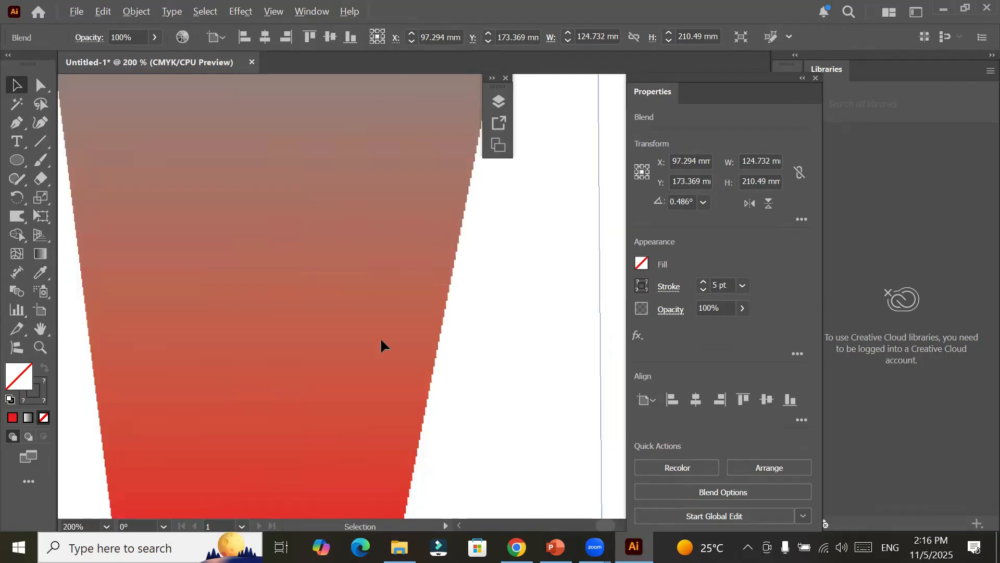
pyautogui.scroll(3, 381, 345)
pyautogui.keyDown('alt'); pyautogui.scroll(4, 383, 345); pyautogui.keyUp('alt')
pyautogui.scroll(4, 384, 345)
pyautogui.scroll(1, 385, 346)
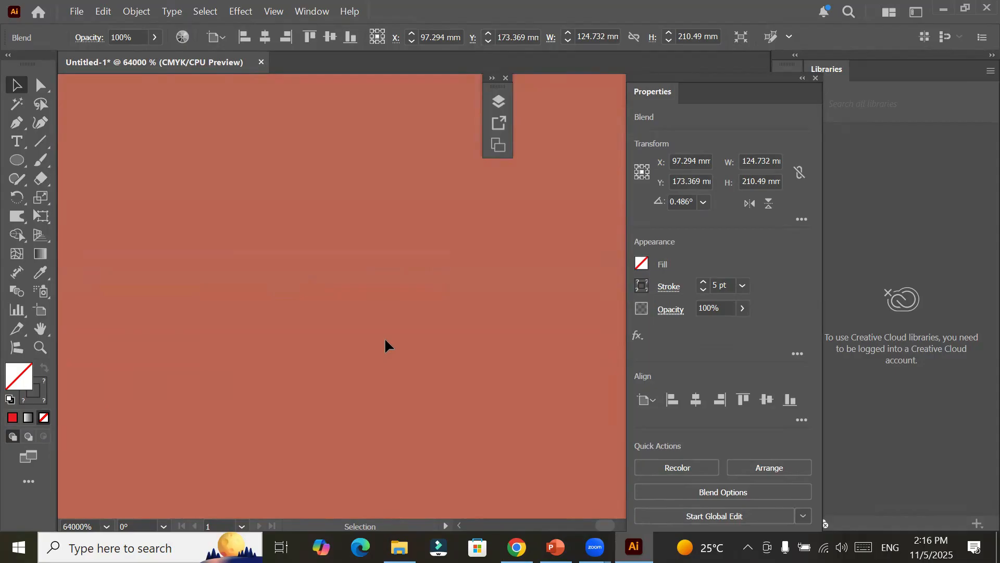
pyautogui.scroll(-3, 385, 342)
pyautogui.scroll(-2, 385, 341)
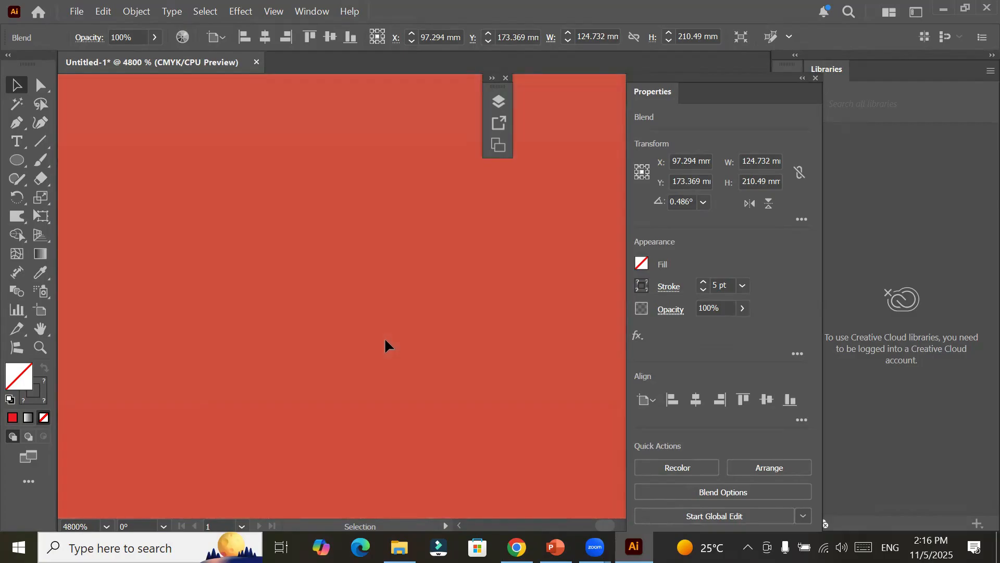
pyautogui.scroll(-2, 385, 340)
pyautogui.scroll(-5, 385, 340)
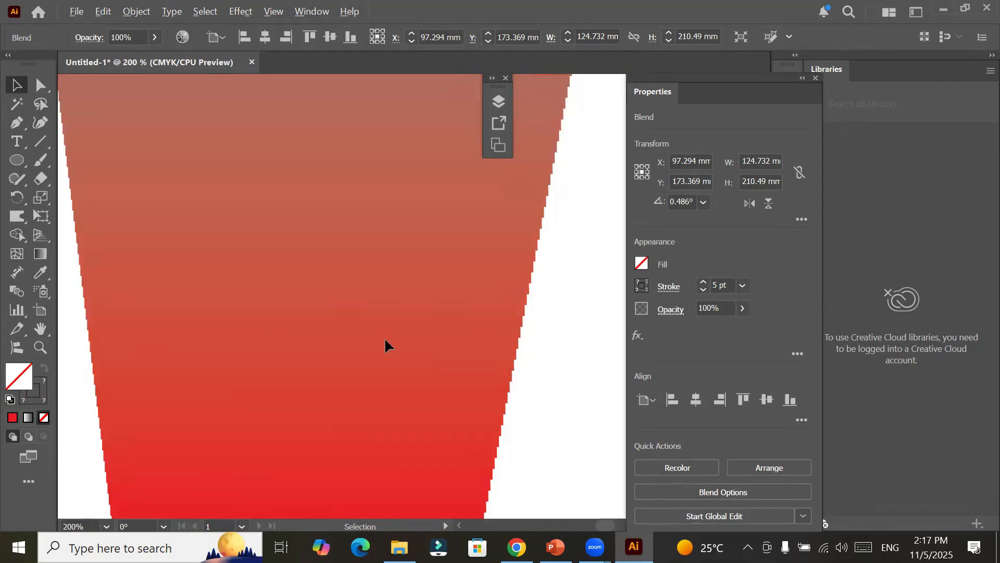
# Step: Delete the line blend and undo the deletion
pyautogui.scroll(-3, 386, 340)
pyautogui.scroll(-1, 384, 342)
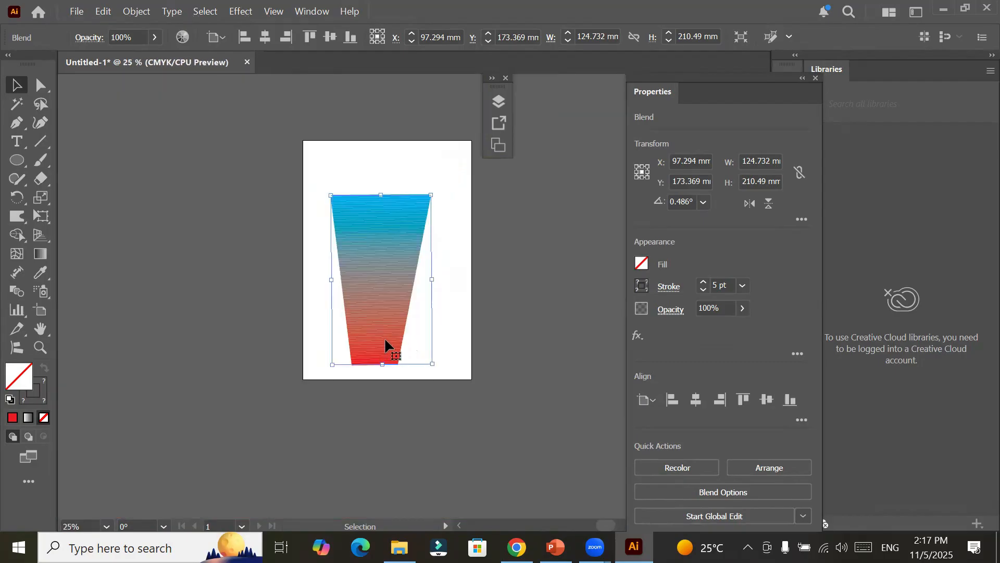
pyautogui.scroll(1, 385, 341)
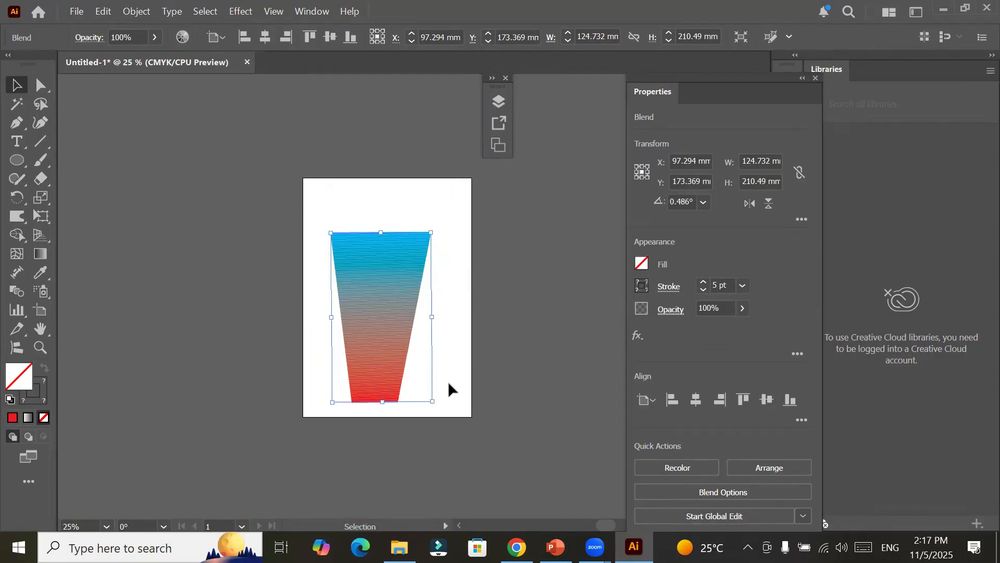
pyautogui.press('Delete')
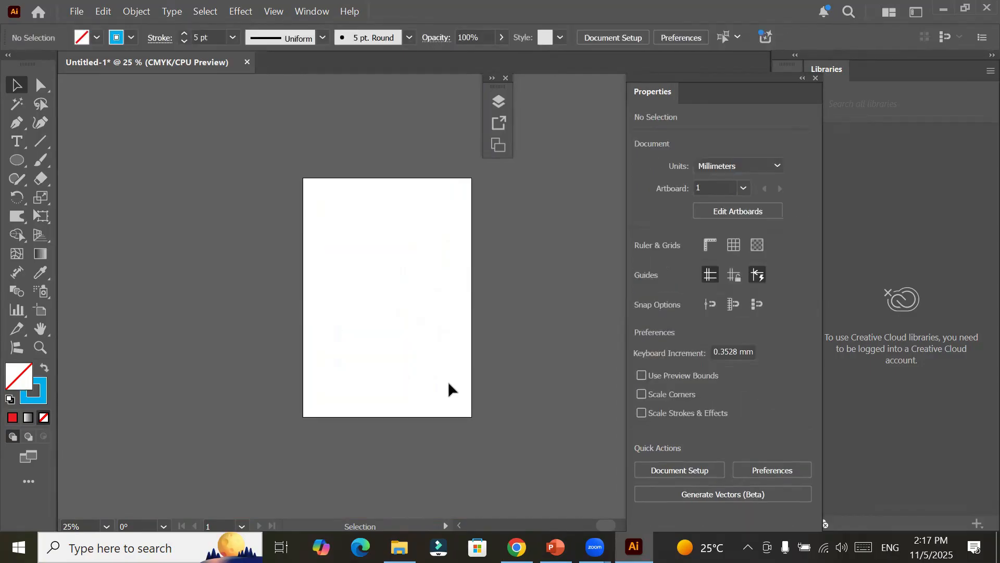
pyautogui.hotkey('ctrl', 'z')
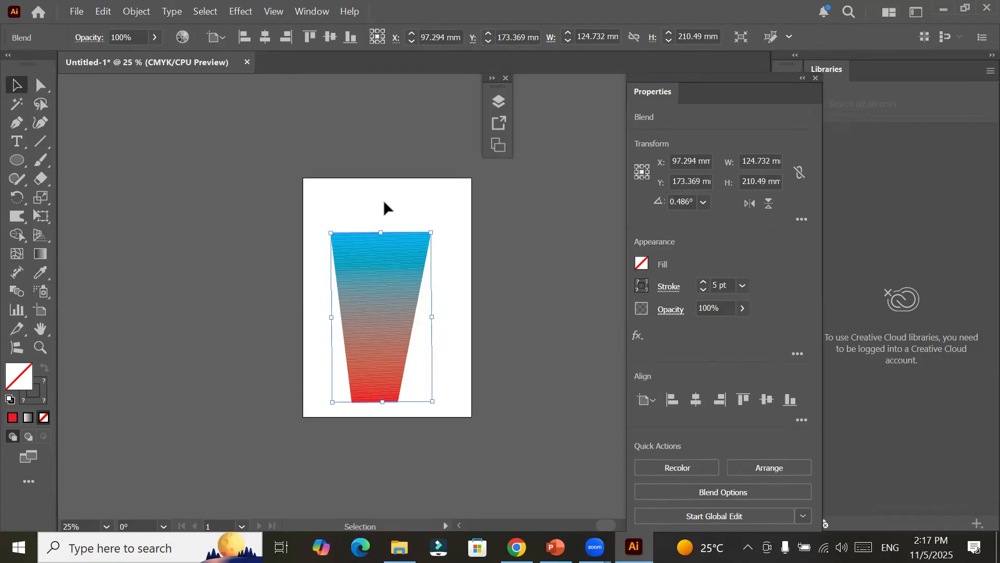
# Step: Move the cyan line's end anchors to the artboard's top corners, and tilt the red line by moving its ends individually
pyautogui.click(41, 91)
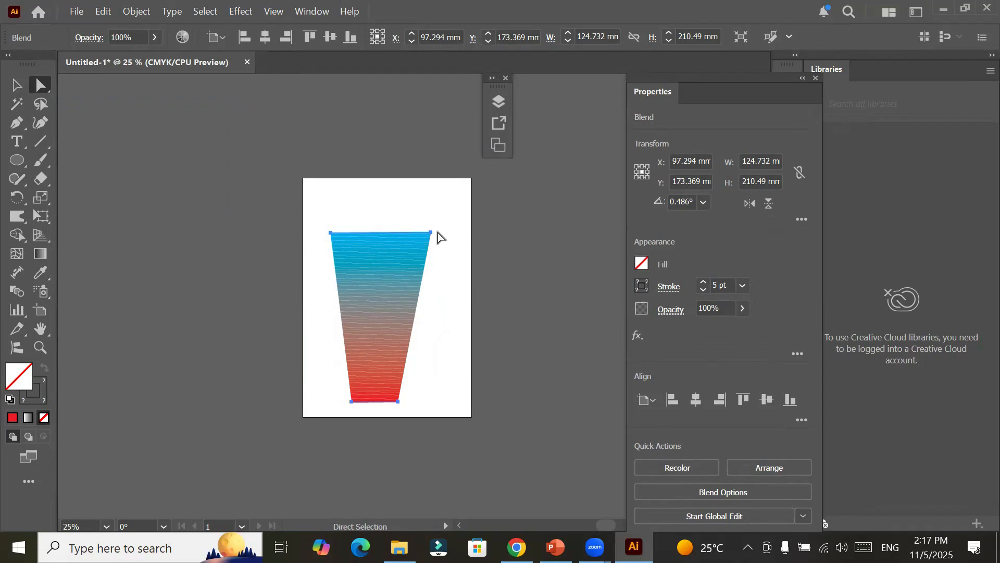
pyautogui.moveTo(431, 233); pyautogui.dragTo(472, 179)
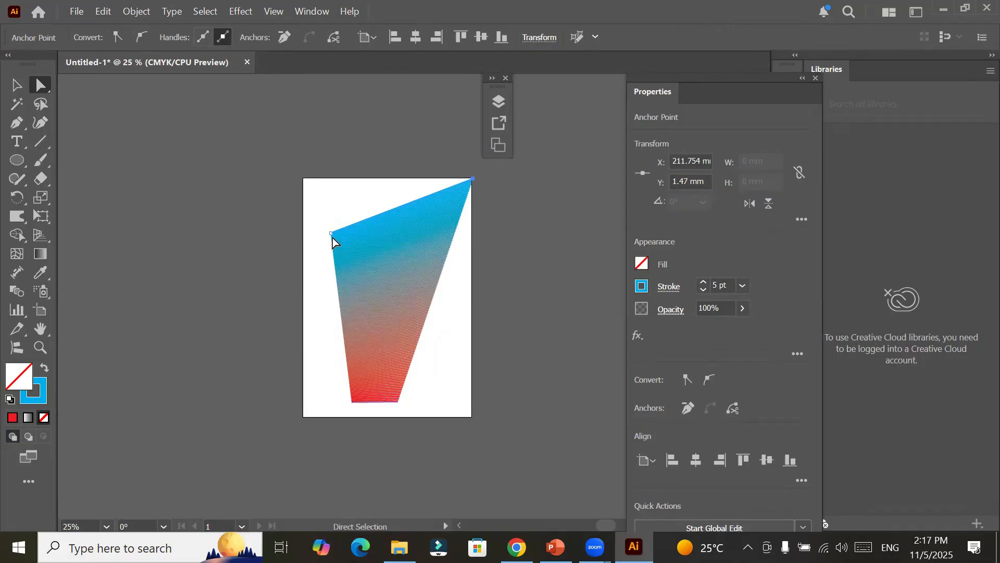
pyautogui.moveTo(333, 235); pyautogui.dragTo(306, 181)
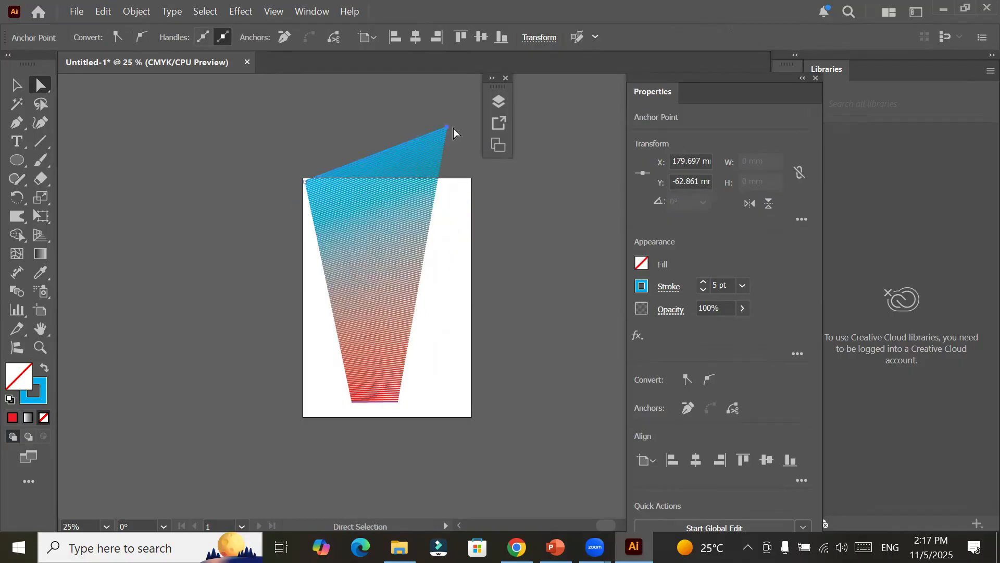
pyautogui.moveTo(448, 127); pyautogui.dragTo(470, 183)
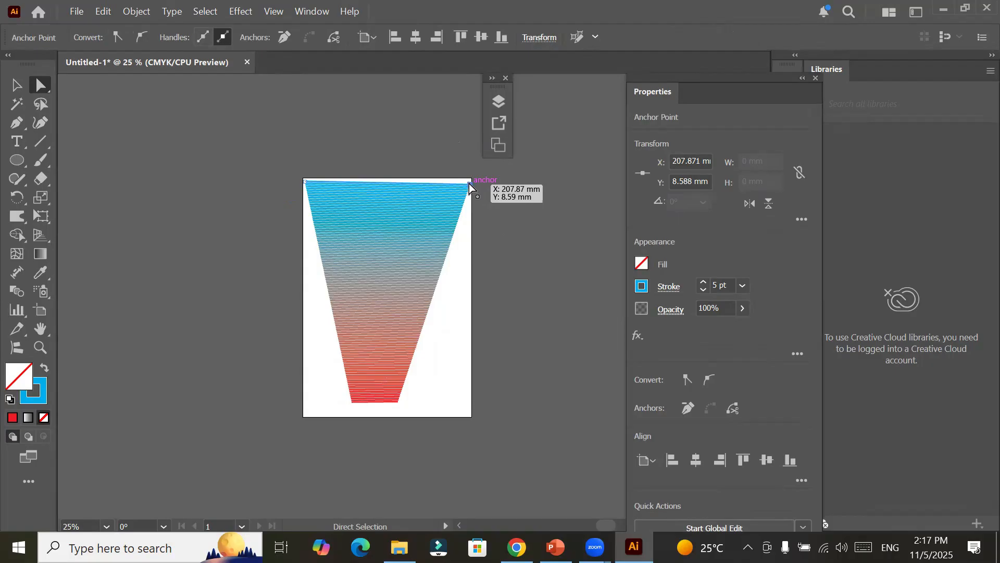
pyautogui.moveTo(468, 183)
pyautogui.mouseDown()
pyautogui.moveTo(441, 210)
pyautogui.moveTo(307, 272)
pyautogui.moveTo(308, 288)
pyautogui.moveTo(323, 249)
pyautogui.moveTo(306, 184)
pyautogui.moveTo(454, 196)
pyautogui.moveTo(469, 183)
pyautogui.mouseUp()
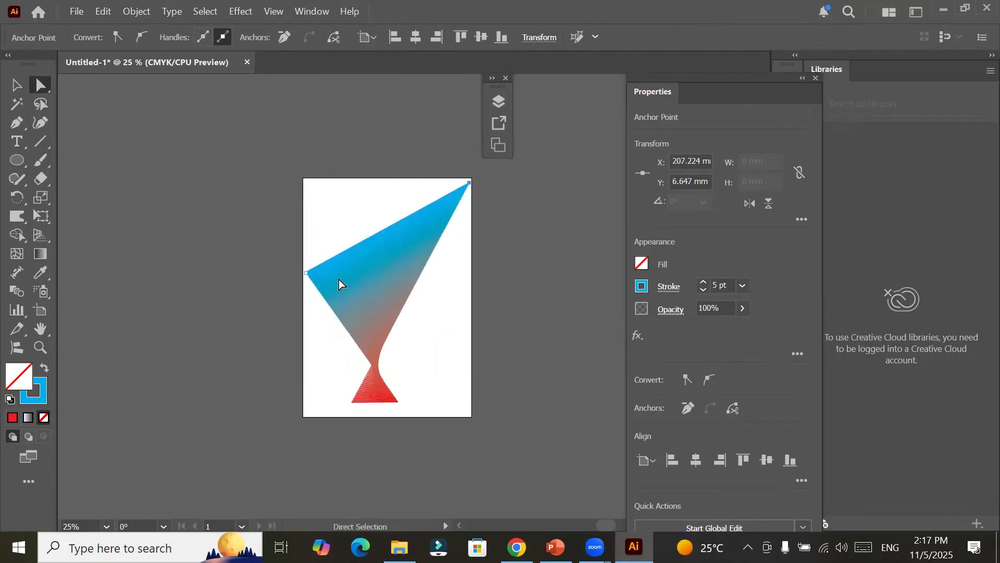
pyautogui.moveTo(306, 273); pyautogui.dragTo(310, 185)
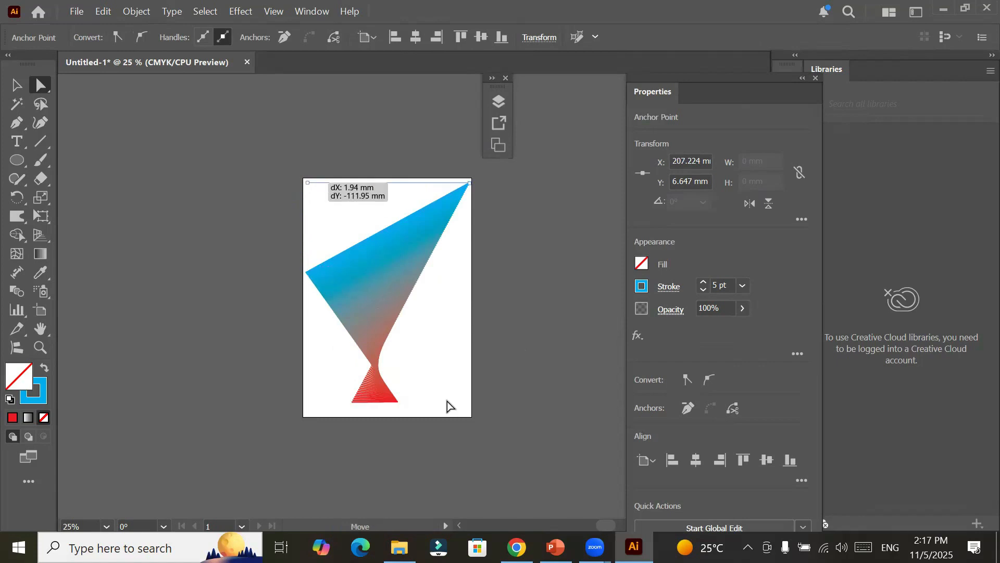
pyautogui.moveTo(398, 403); pyautogui.dragTo(450, 336)
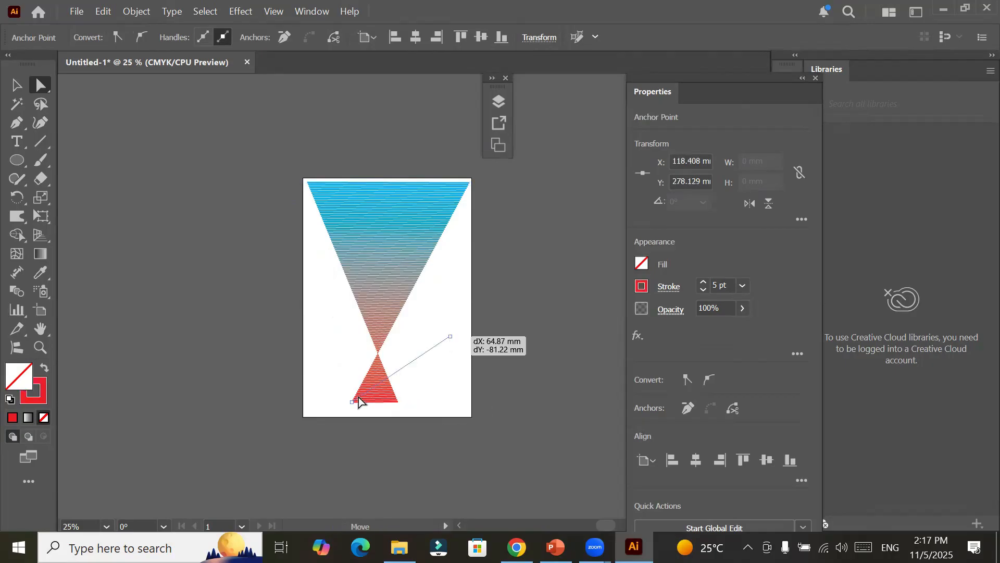
pyautogui.moveTo(352, 403); pyautogui.dragTo(437, 495)
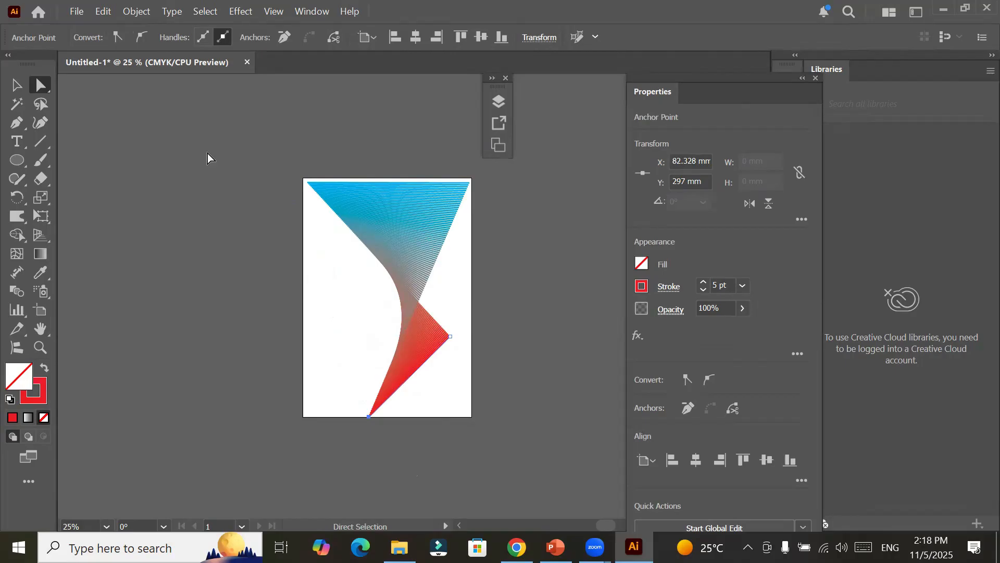
# Step: Reduce the line blend's specified steps to 58 and apply the blend options
pyautogui.click(137, 15)
pyautogui.moveTo(461, 323)
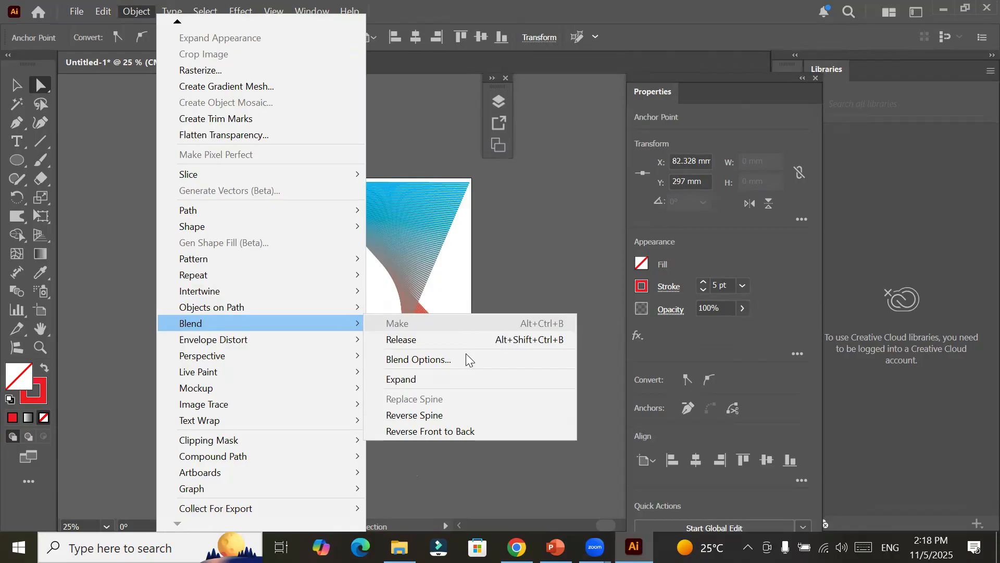
pyautogui.click(466, 358)
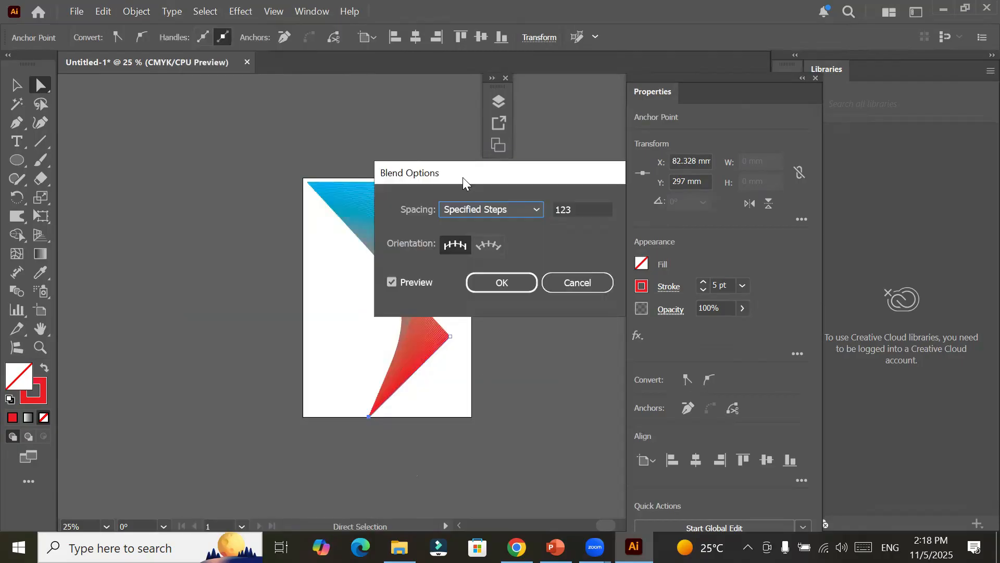
pyautogui.moveTo(462, 177); pyautogui.dragTo(144, 57)
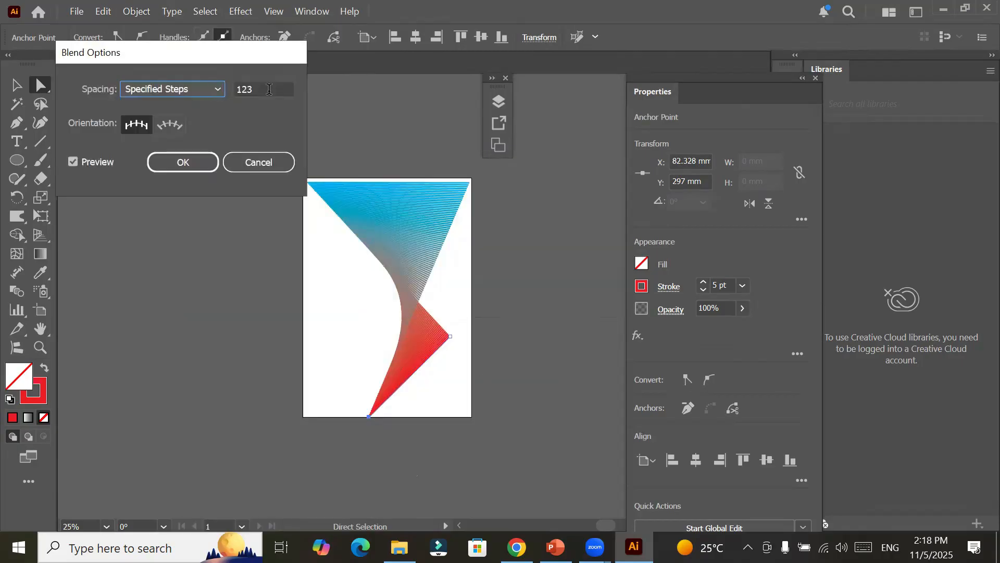
pyautogui.click(268, 89)
pyautogui.press('Down')
pyautogui.press('Down')
pyautogui.press('Down')
pyautogui.press('Down')
pyautogui.press('Down')
pyautogui.press('Down')
pyautogui.press('Down')
pyautogui.press('Down')
pyautogui.press('Down')
pyautogui.press('Down')
pyautogui.press('Down')
pyautogui.press('Down')
pyautogui.press('Down')
pyautogui.press('Down')
pyautogui.press('Down')
pyautogui.press('Down')
pyautogui.press('Down')
pyautogui.press('Down')
pyautogui.press('Down')
pyautogui.press('Down')
pyautogui.press('Down')
pyautogui.press('Down')
pyautogui.press('Down')
pyautogui.press('Down')
pyautogui.press('Down')
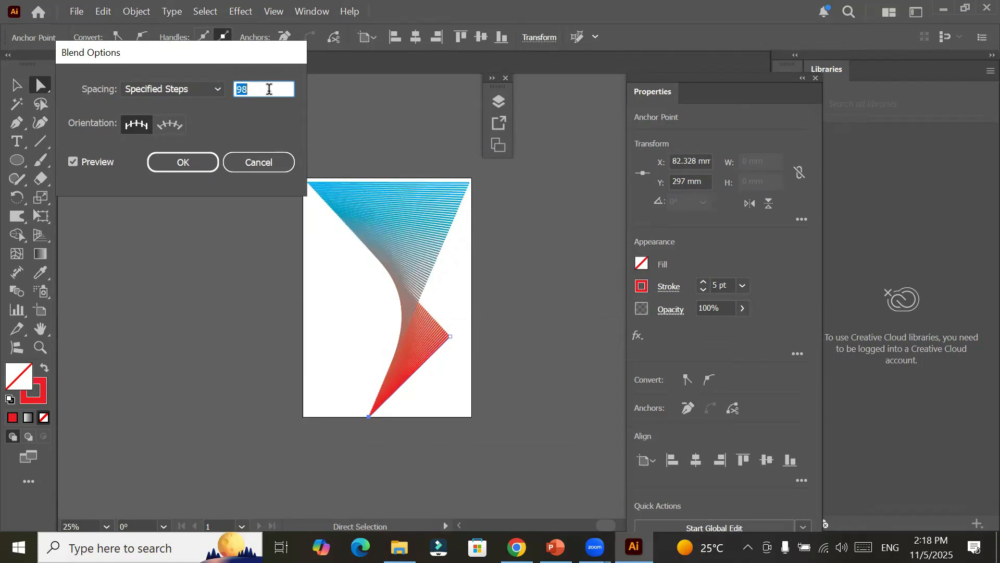
pyautogui.press('Down')
pyautogui.press('Down')
pyautogui.press('Down')
pyautogui.press('Down')
pyautogui.press('Down')
pyautogui.press('Down')
pyautogui.press('Down')
pyautogui.press('Down')
pyautogui.press('Down')
pyautogui.press('Down')
pyautogui.press('Down')
pyautogui.press('Down')
pyautogui.press('Down')
pyautogui.press('Down')
pyautogui.press('Down')
pyautogui.press('Down')
pyautogui.press('Down')
pyautogui.press('Down')
pyautogui.press('Down')
pyautogui.press('Down')
pyautogui.press('Down')
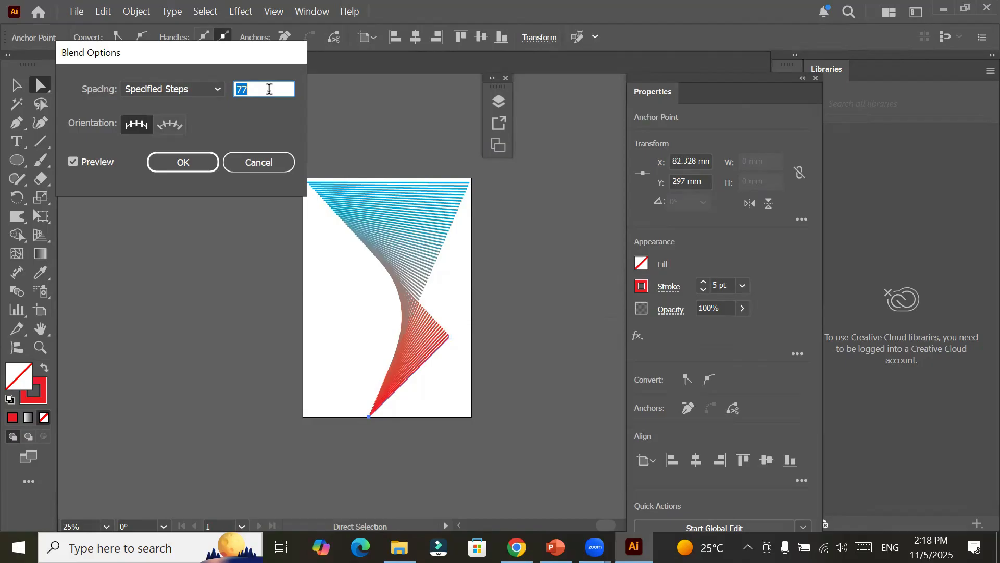
pyautogui.press('Down')
pyautogui.press('Down')
pyautogui.press('Down')
pyautogui.press('Down')
pyautogui.press('Down')
pyautogui.press('Down')
pyautogui.press('Down')
pyautogui.press('Down')
pyautogui.press('Down')
pyautogui.press('Down')
pyautogui.press('Down')
pyautogui.press('Down')
pyautogui.press('Down')
pyautogui.press('Down')
pyautogui.press('Down')
pyautogui.press('Down')
pyautogui.press('Down')
pyautogui.press('Down')
pyautogui.press('Down')
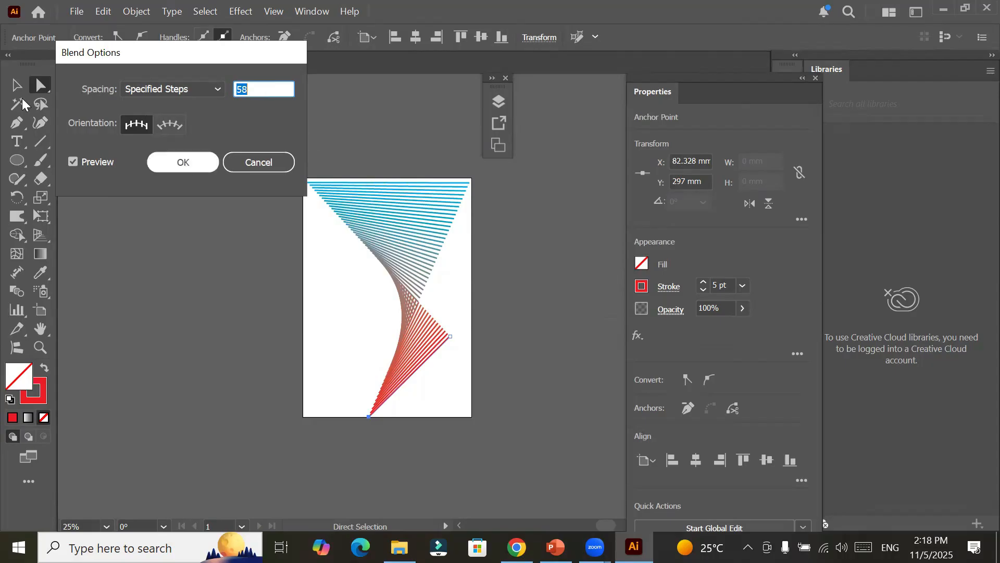
pyautogui.press('Return')
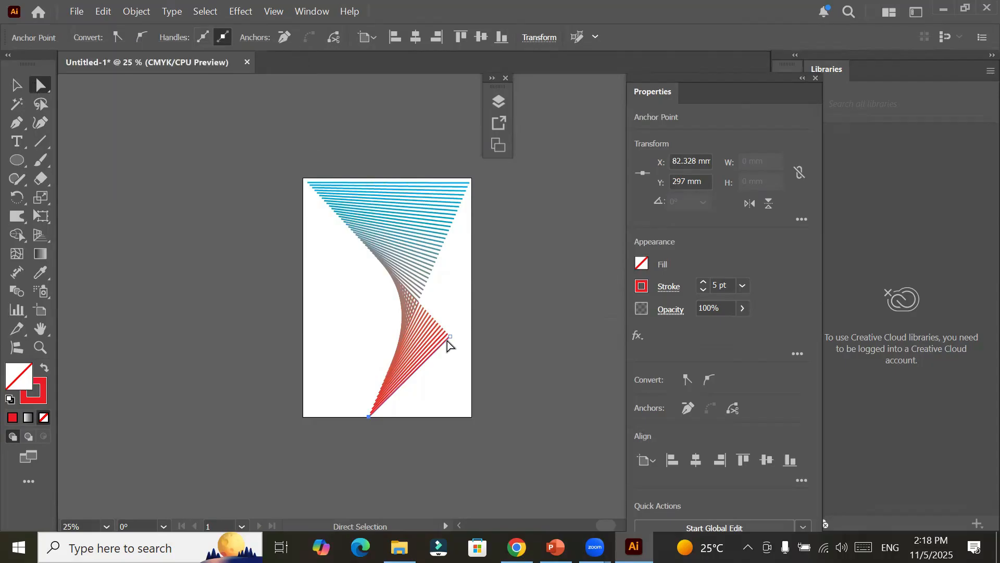
# Step: Move the red line's end anchors to the artboard's two bottom corners
pyautogui.moveTo(451, 338); pyautogui.dragTo(469, 416)
pyautogui.moveTo(366, 416); pyautogui.dragTo(299, 417)
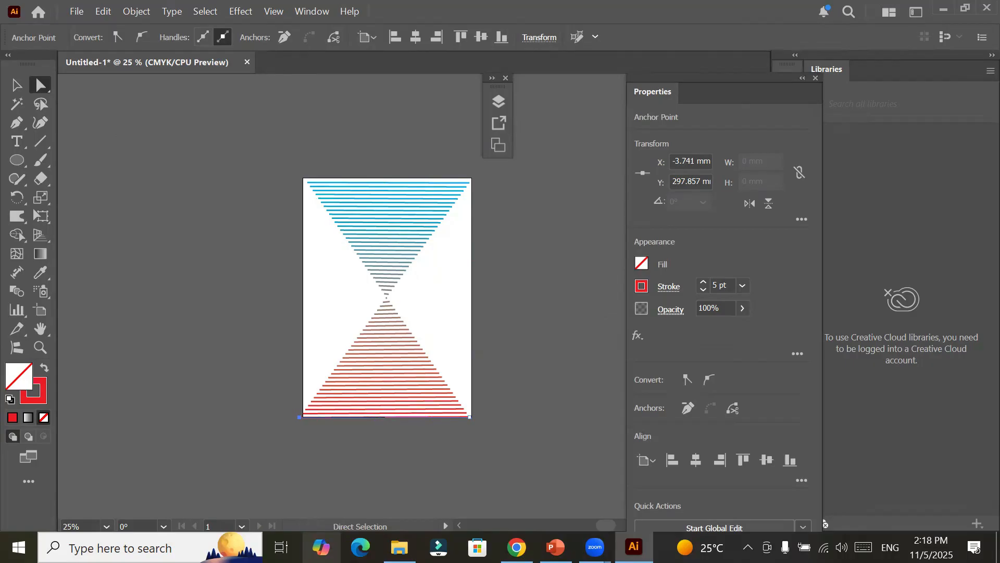
# Step: Reposition the cyan line's end anchors so it runs along the artboard's right edge, from the top corner to about Y 174 mm
pyautogui.click(307, 182)
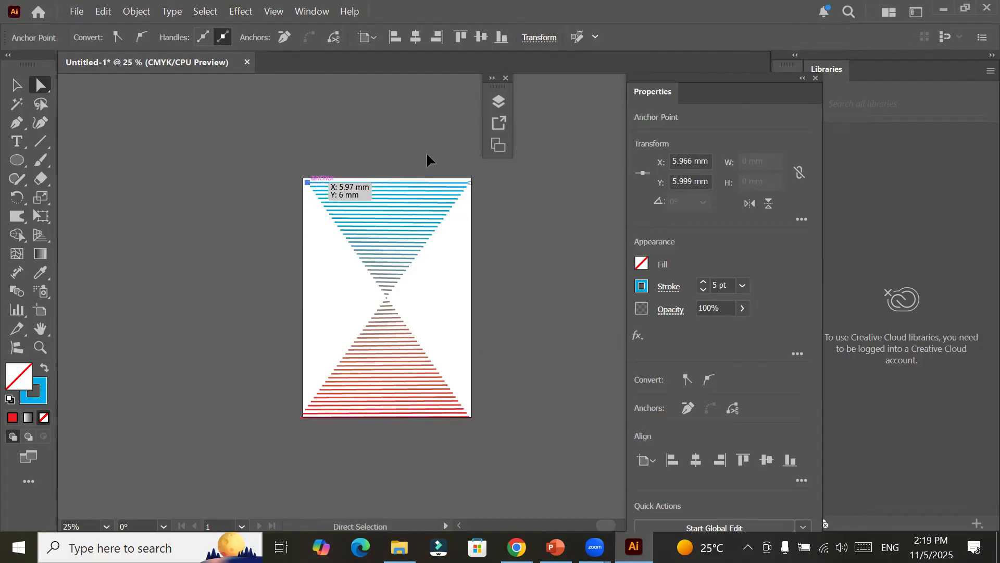
pyautogui.moveTo(426, 154); pyautogui.dragTo(426, 155)
pyautogui.moveTo(470, 185); pyautogui.dragTo(305, 192)
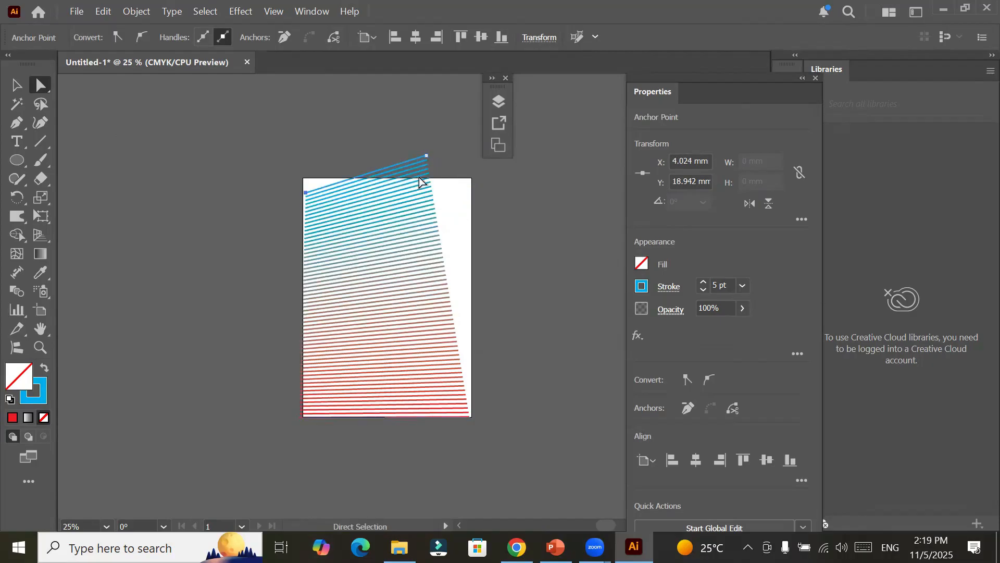
pyautogui.moveTo(427, 158); pyautogui.dragTo(470, 316)
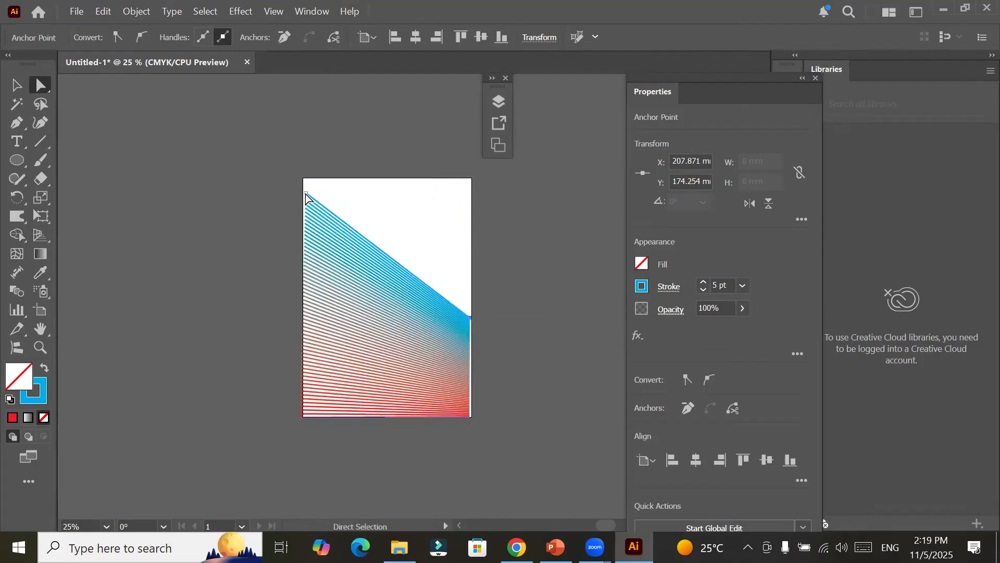
pyautogui.click(305, 194)
pyautogui.moveTo(306, 194); pyautogui.dragTo(396, 179)
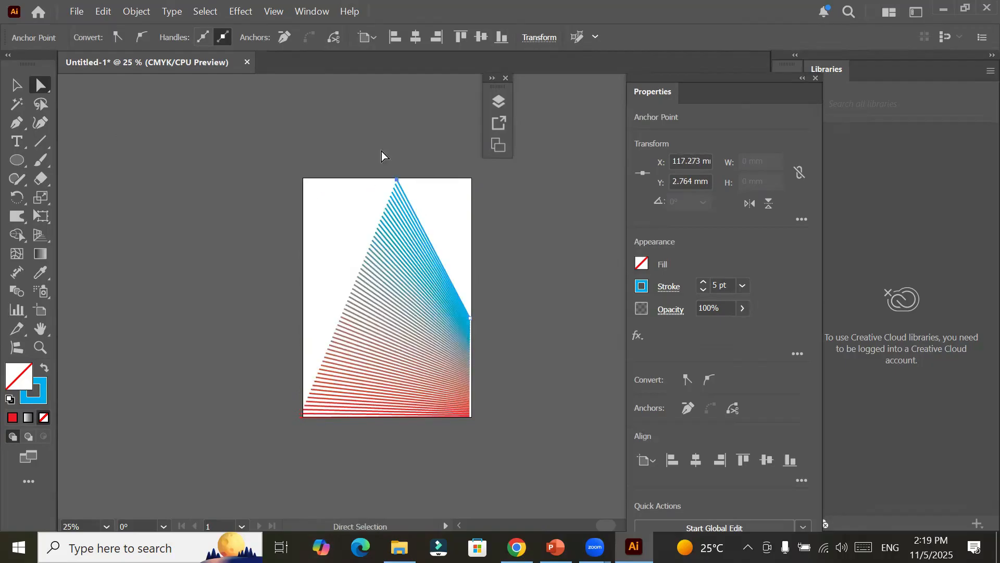
pyautogui.moveTo(394, 178); pyautogui.dragTo(470, 178)
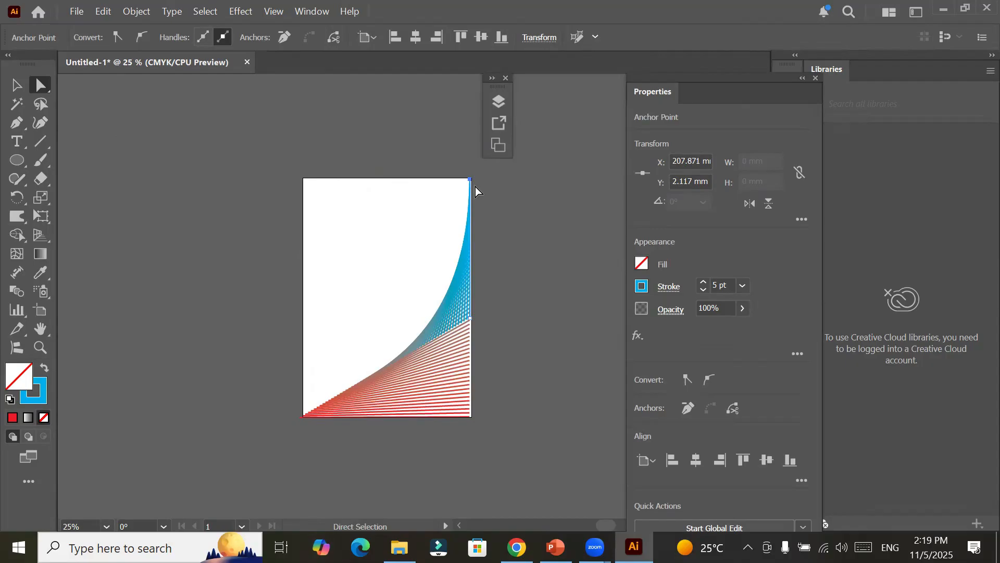
# Step: Add a placeholder text frame about 120 mm wide and 171 mm high, and move it up across the artboard's top edge
pyautogui.click(12, 84)
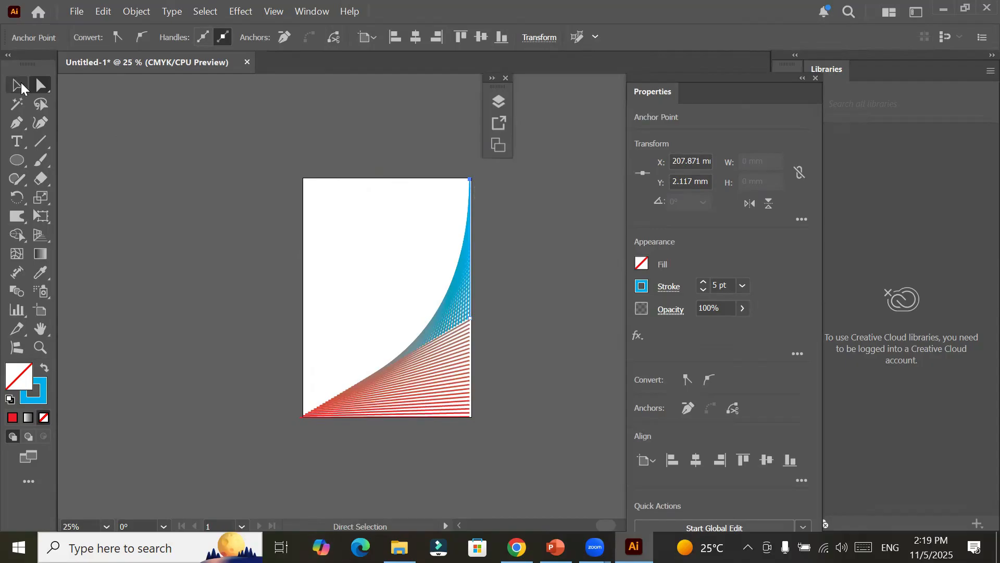
pyautogui.click(336, 221)
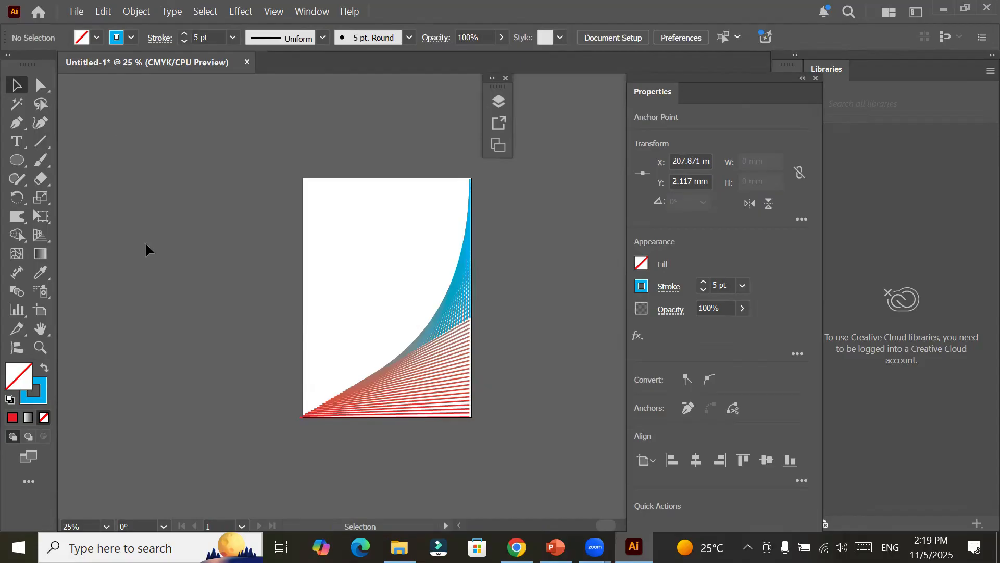
pyautogui.click(17, 141)
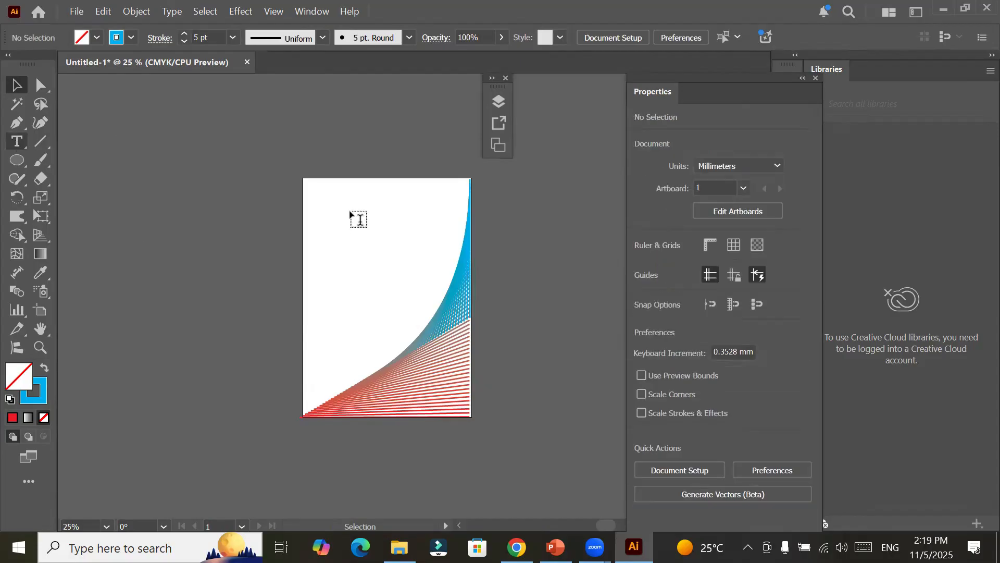
pyautogui.moveTo(321, 191); pyautogui.dragTo(418, 328)
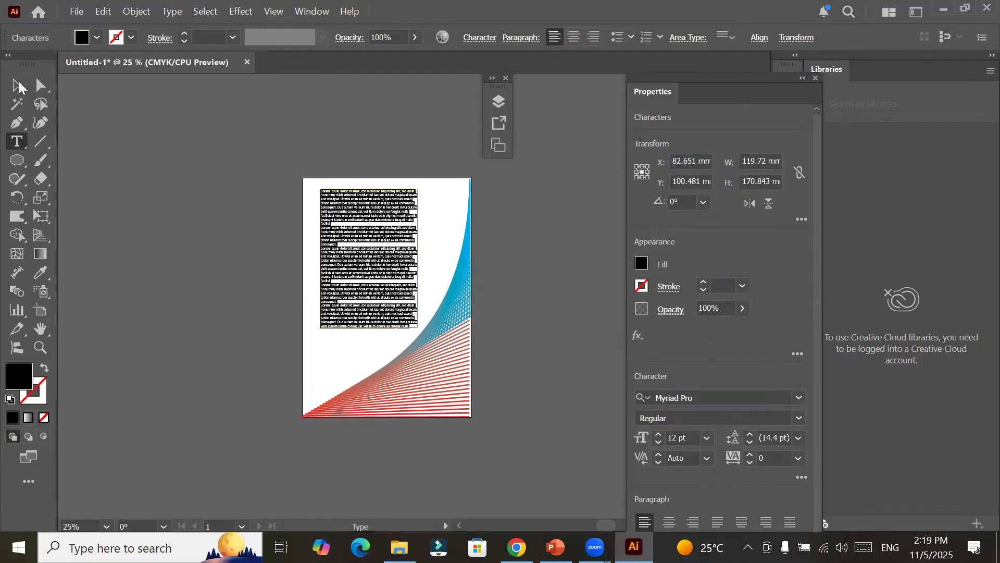
pyautogui.click(16, 84)
pyautogui.click(245, 287)
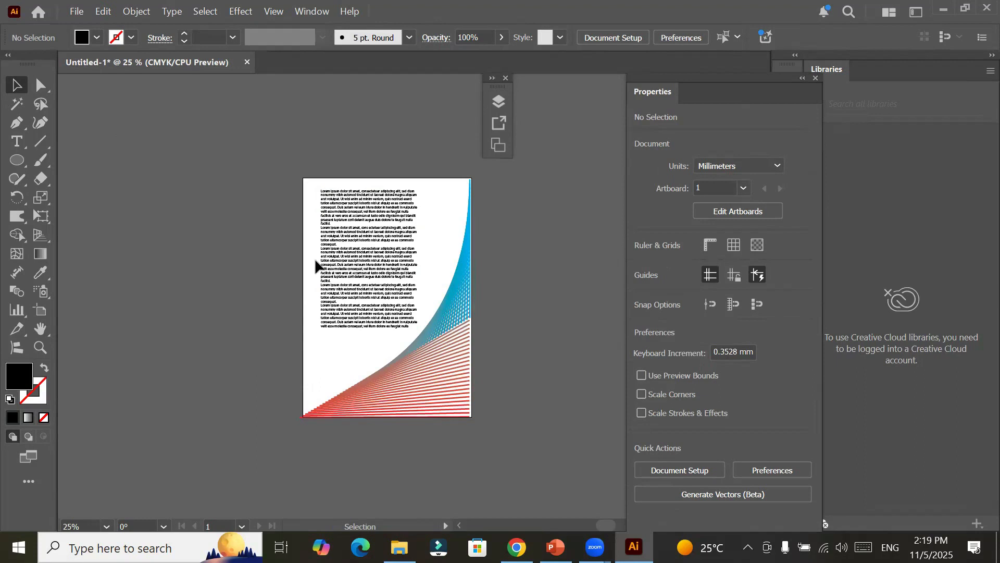
pyautogui.moveTo(385, 219); pyautogui.dragTo(416, 150)
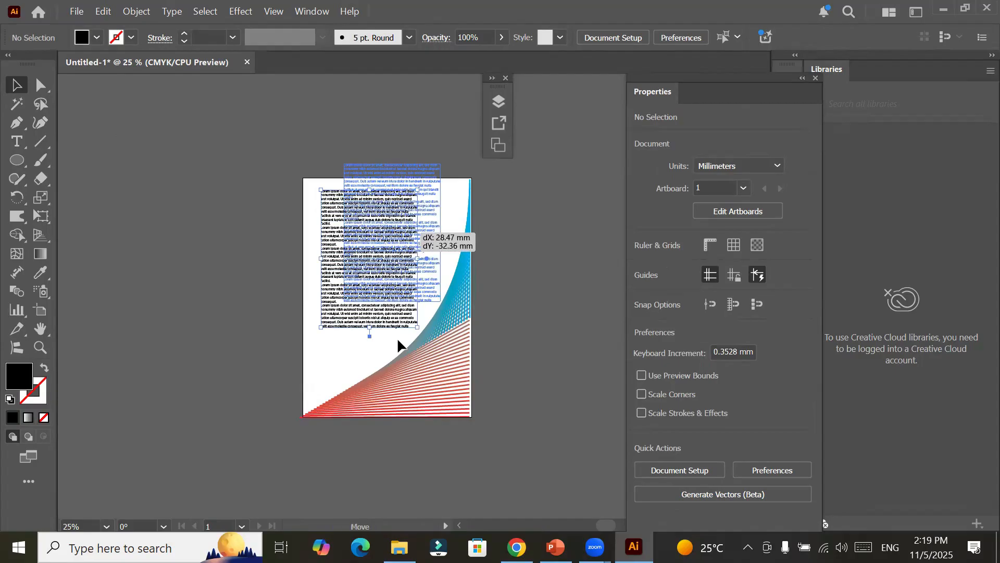
# Step: Duplicate the line blend and place the copy beside the original, overlapping the artboard's left edge
pyautogui.click(415, 374)
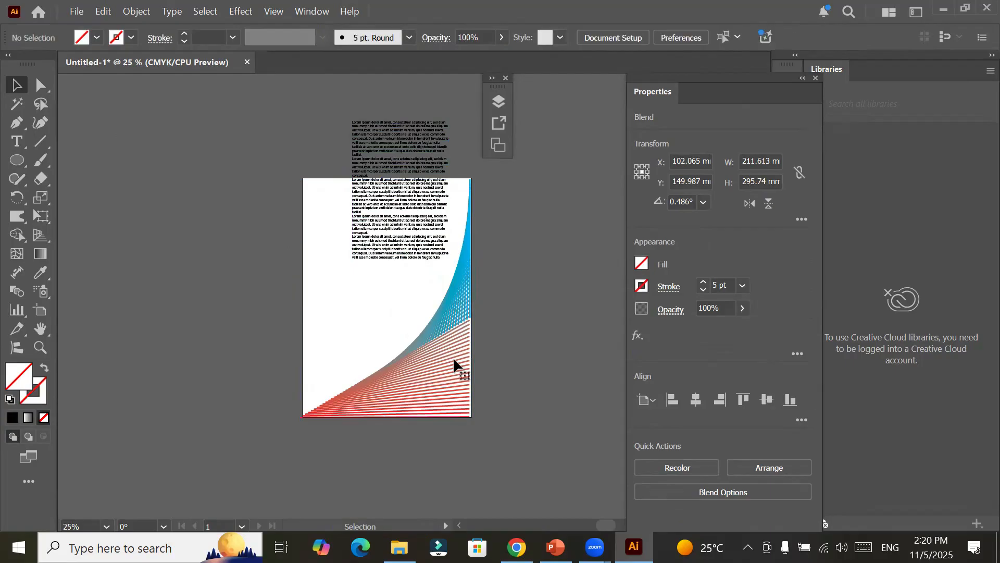
pyautogui.moveTo(427, 362); pyautogui.dragTo(308, 352)
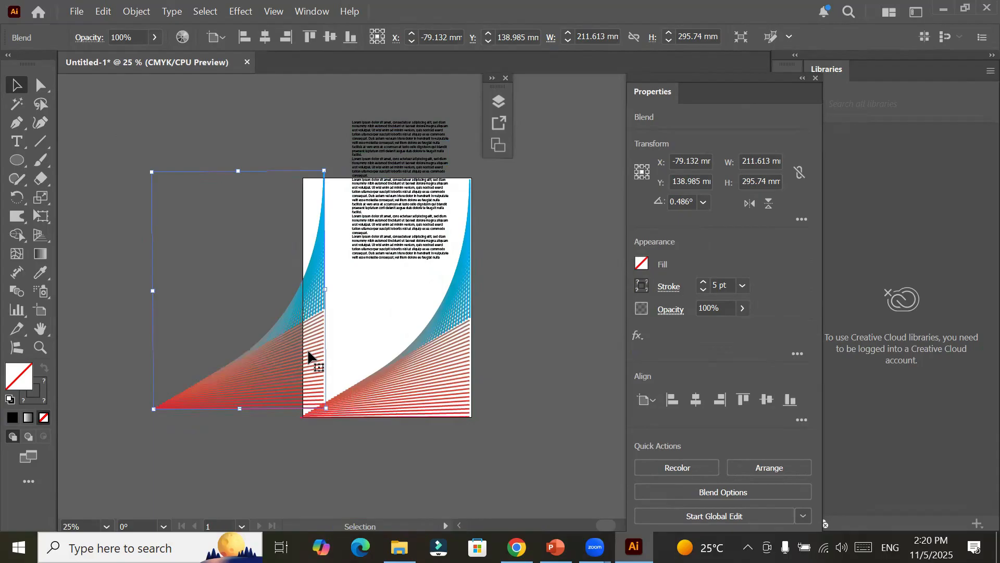
# Step: Flip the copied blend horizontally and vertically, and move it over the artboard's upper-left area
pyautogui.click(749, 205)
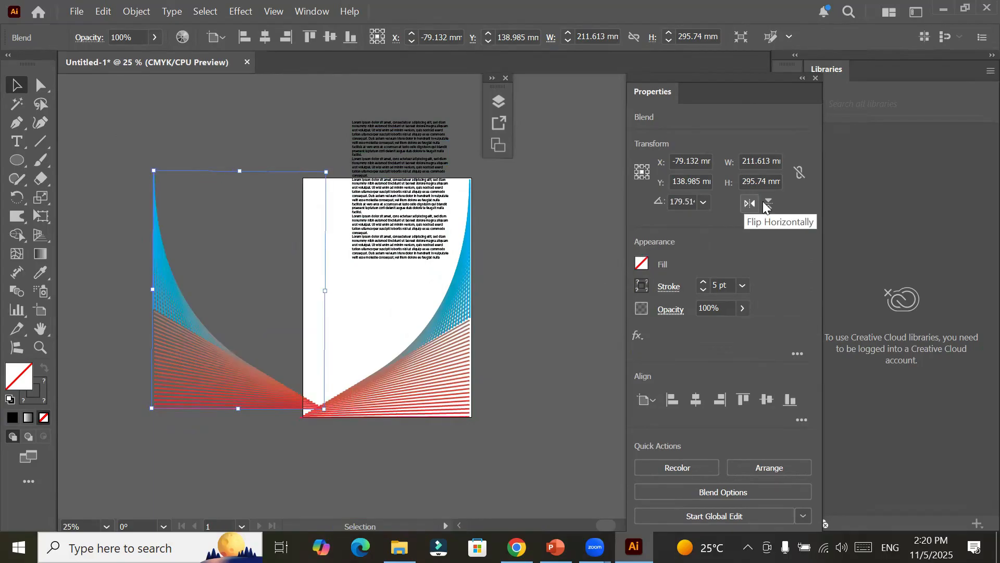
pyautogui.click(768, 203)
pyautogui.moveTo(243, 204); pyautogui.dragTo(381, 215)
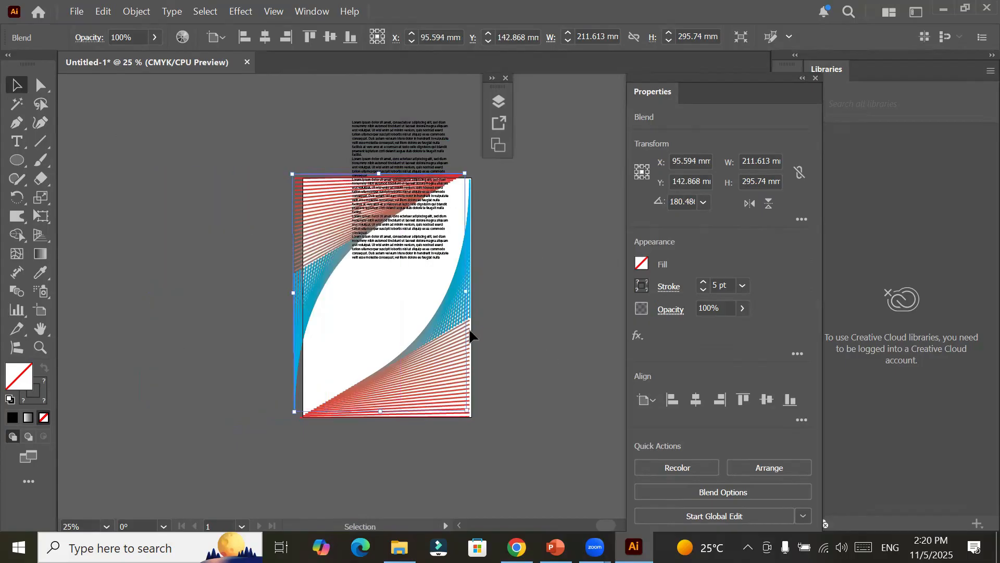
# Step: Move the placeholder text frame down from the artboard's top edge to the middle of the page
pyautogui.click(435, 263)
pyautogui.moveTo(429, 262); pyautogui.dragTo(416, 381)
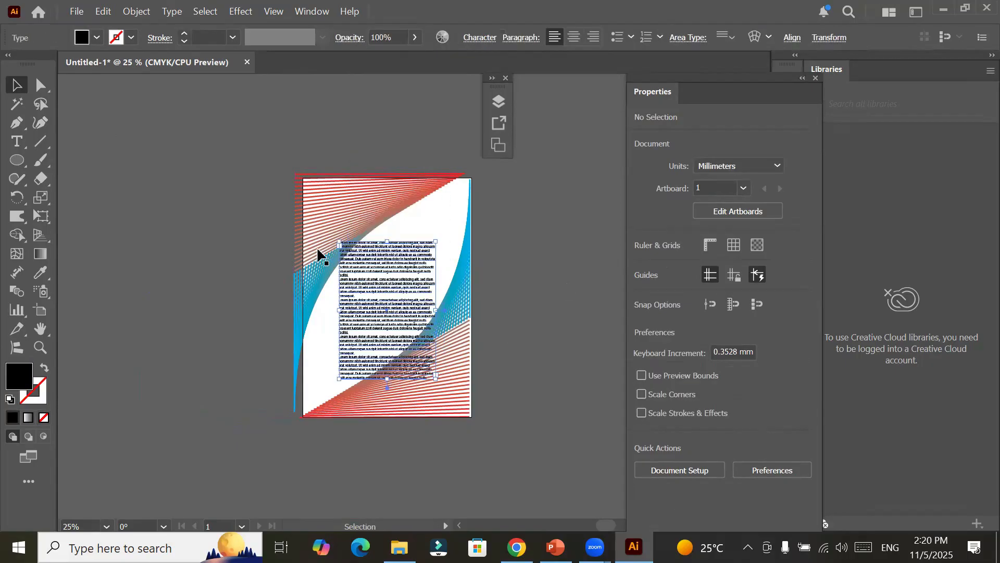
# Step: Scale the flipped line blend down to about 128 × 179 mm and place it in the artboard's upper-left corner
pyautogui.click(312, 368)
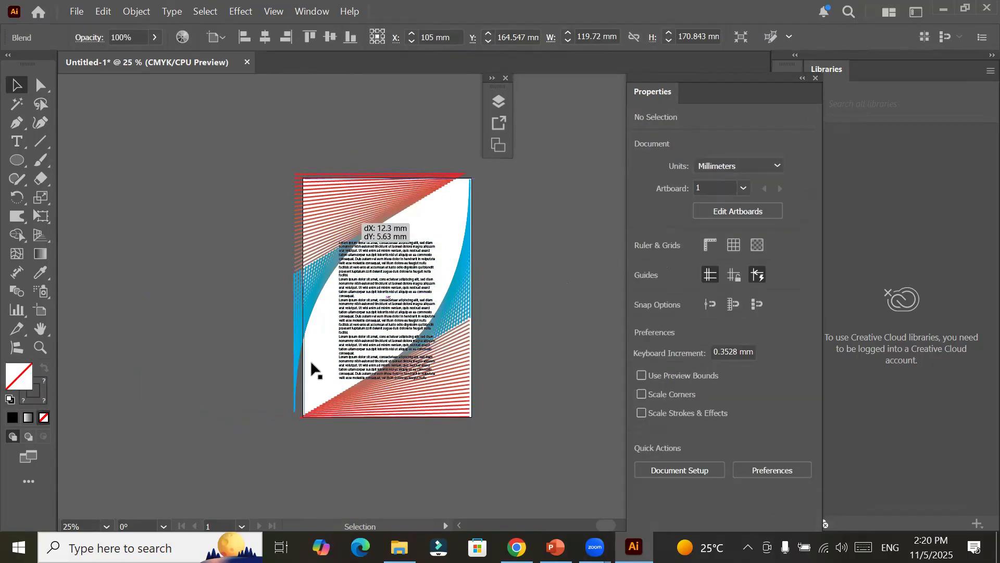
pyautogui.click(307, 412)
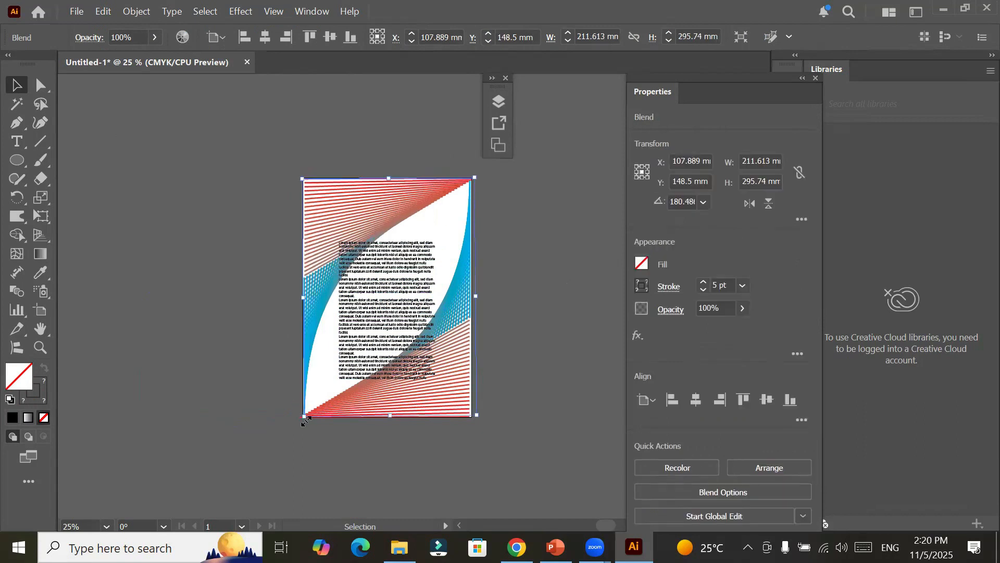
pyautogui.moveTo(306, 421); pyautogui.dragTo(336, 369)
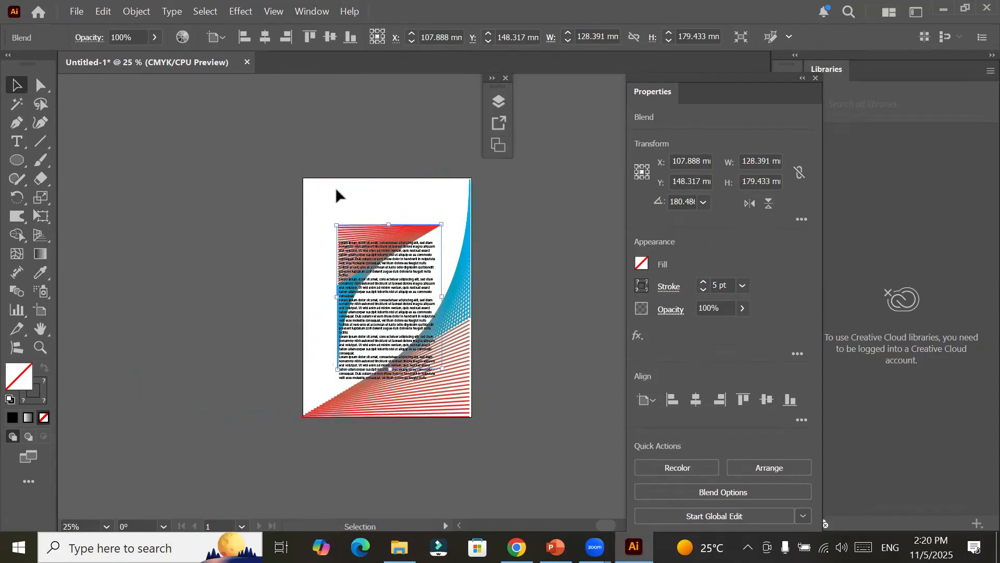
pyautogui.moveTo(374, 232); pyautogui.dragTo(336, 183)
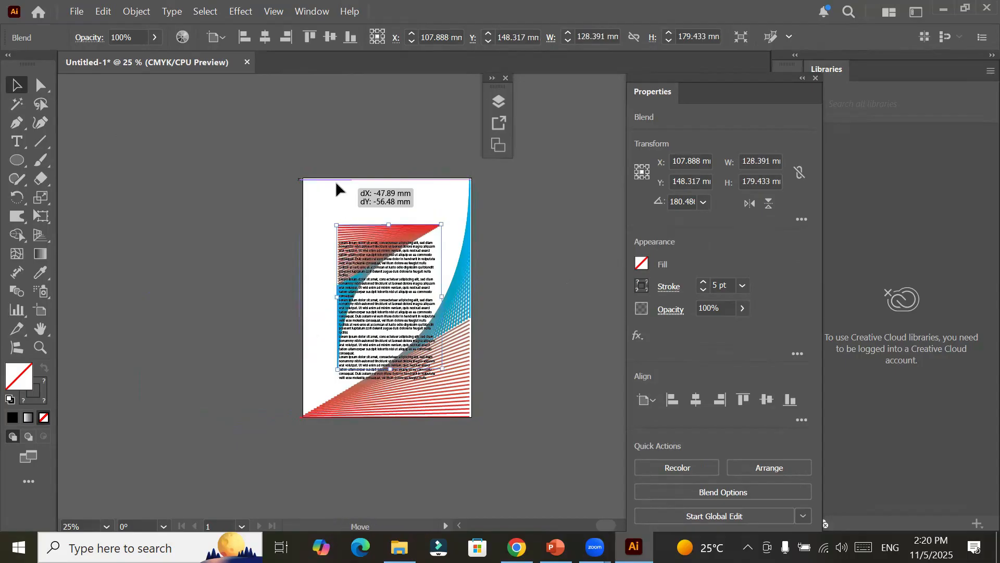
# Step: Move the text frame slightly up into the white area between the two blends and deselect it
pyautogui.click(581, 250)
pyautogui.moveTo(401, 264); pyautogui.dragTo(547, 230)
pyautogui.click(548, 230)
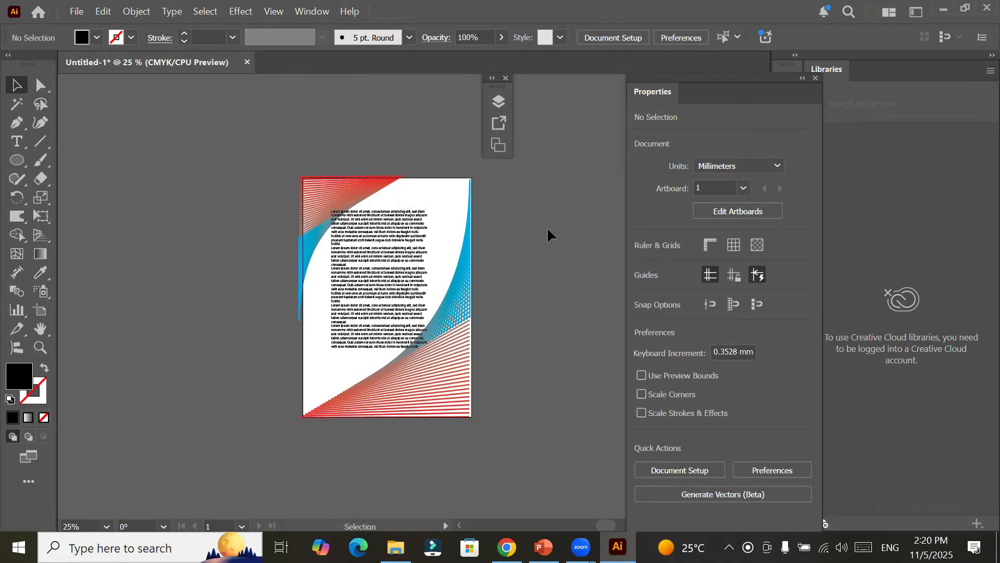
# Step: Add a second A4 artboard beside the first one and leave artboard editing
pyautogui.click(39, 313)
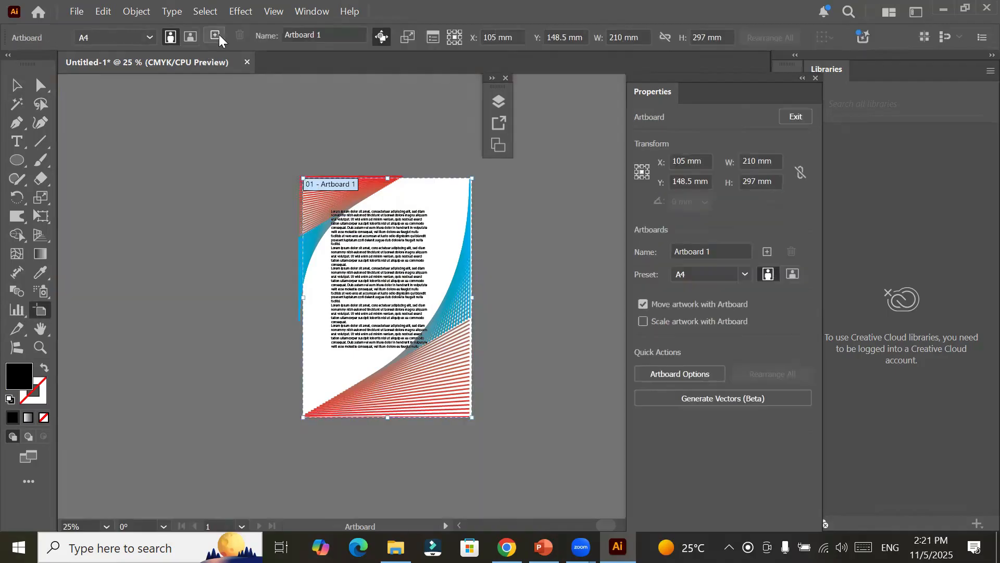
pyautogui.click(215, 35)
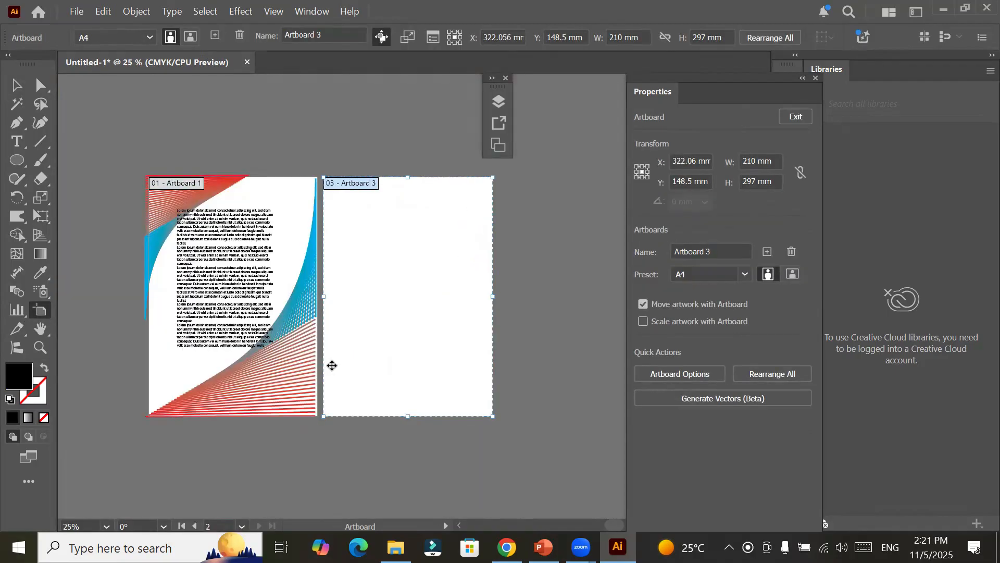
pyautogui.click(15, 88)
pyautogui.click(555, 439)
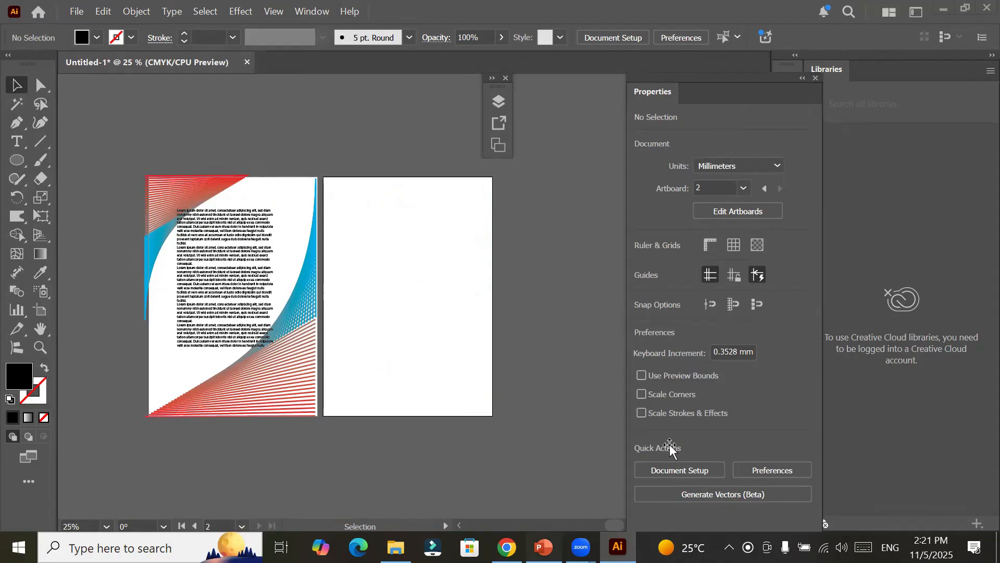
# Step: Switch to the PowerPoint presentation, view the Blend Tool slide with the cloud example, and return to Illustrator
pyautogui.hotkey('alt', 'Tab')
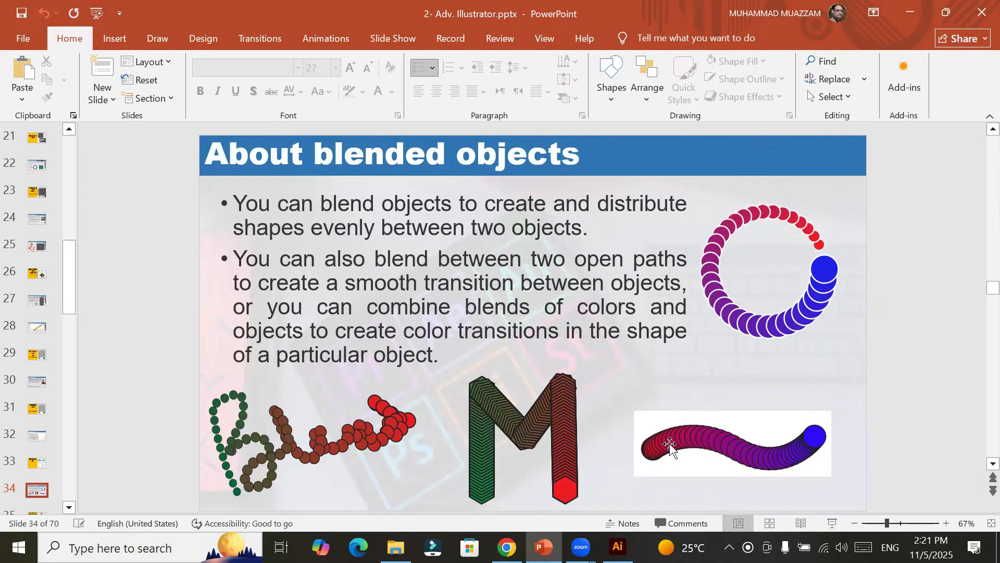
pyautogui.scroll(2, 770, 194)
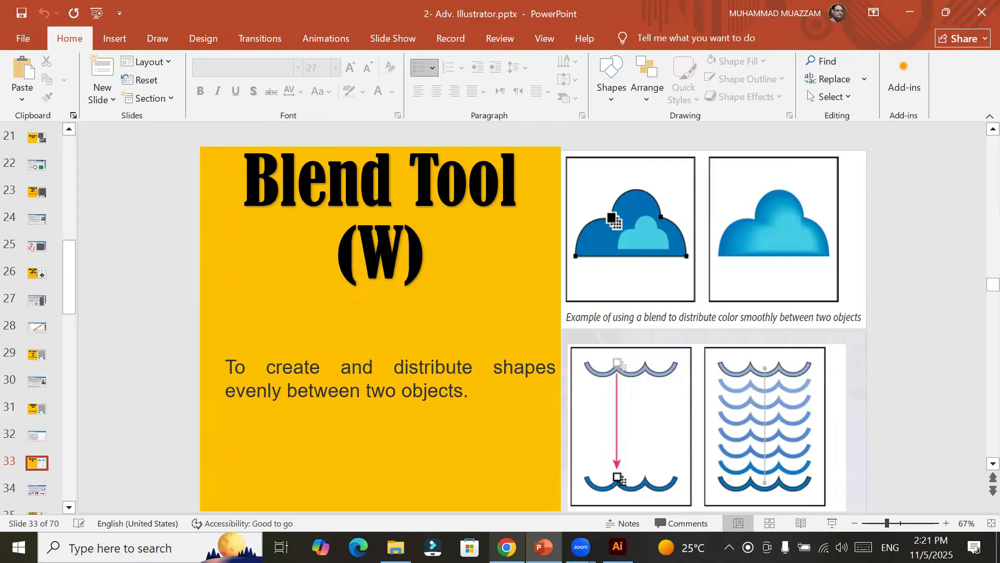
pyautogui.click(618, 547)
# Step: Draw a circle about 56 mm in diameter in the upper part of the new artboard and fill it with cyan
pyautogui.click(18, 160)
pyautogui.moveTo(380, 205); pyautogui.dragTo(424, 247)
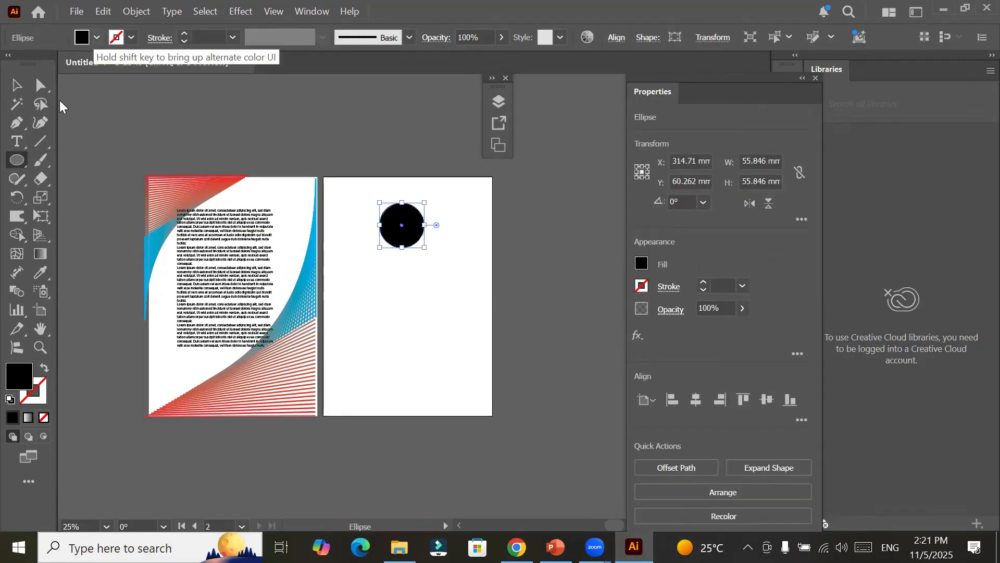
pyautogui.click(87, 95)
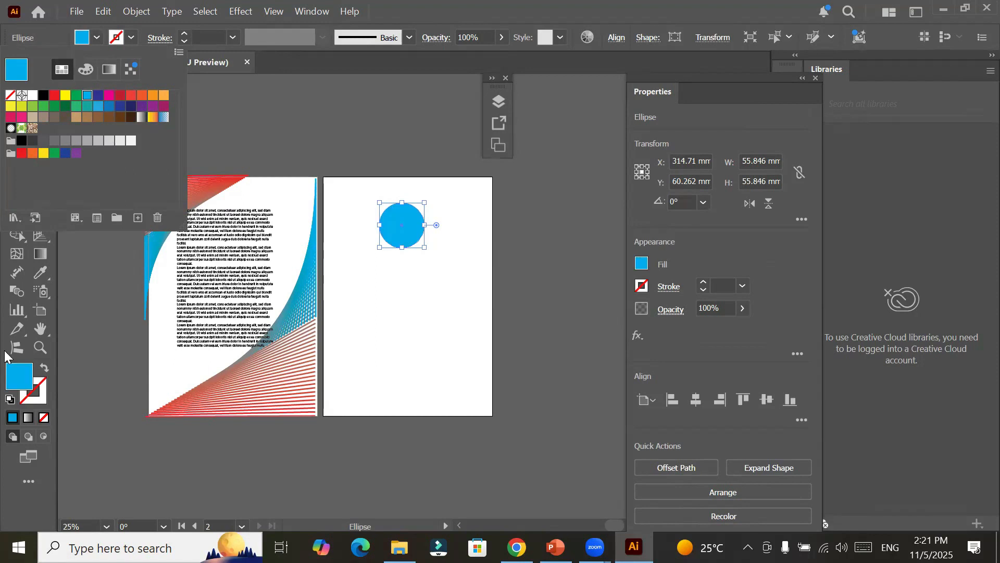
pyautogui.click(113, 53)
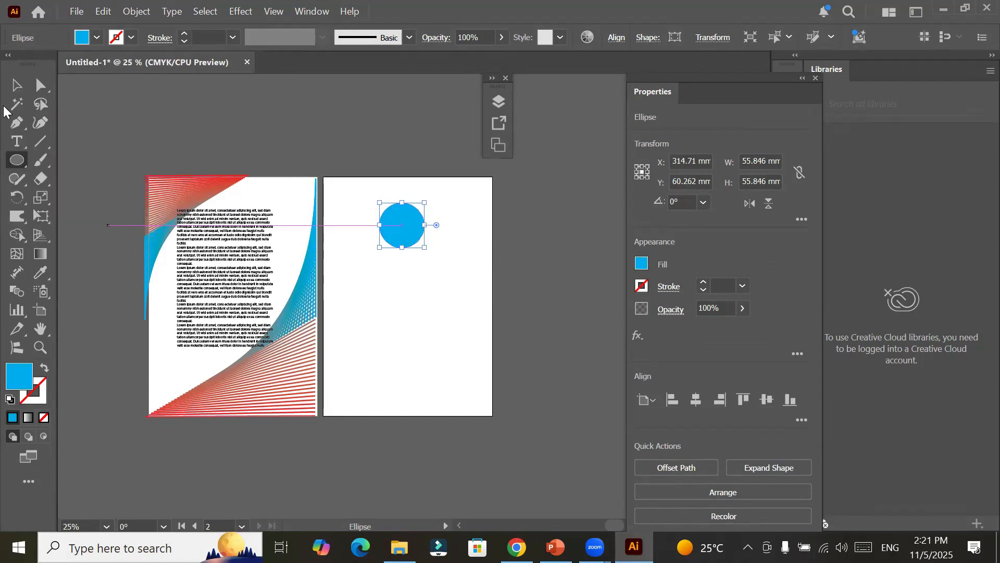
# Step: Duplicate the circle twice below to form a three-lobed cloud about 109 × 80 mm, and unite the three circles
pyautogui.press('v')
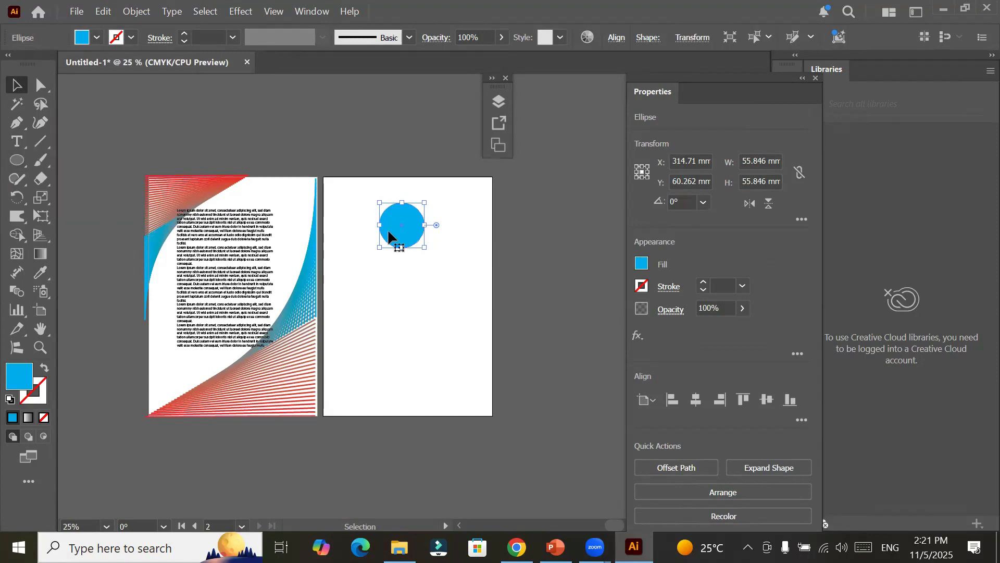
pyautogui.moveTo(388, 232); pyautogui.dragTo(410, 255)
pyautogui.moveTo(347, 189); pyautogui.dragTo(457, 295)
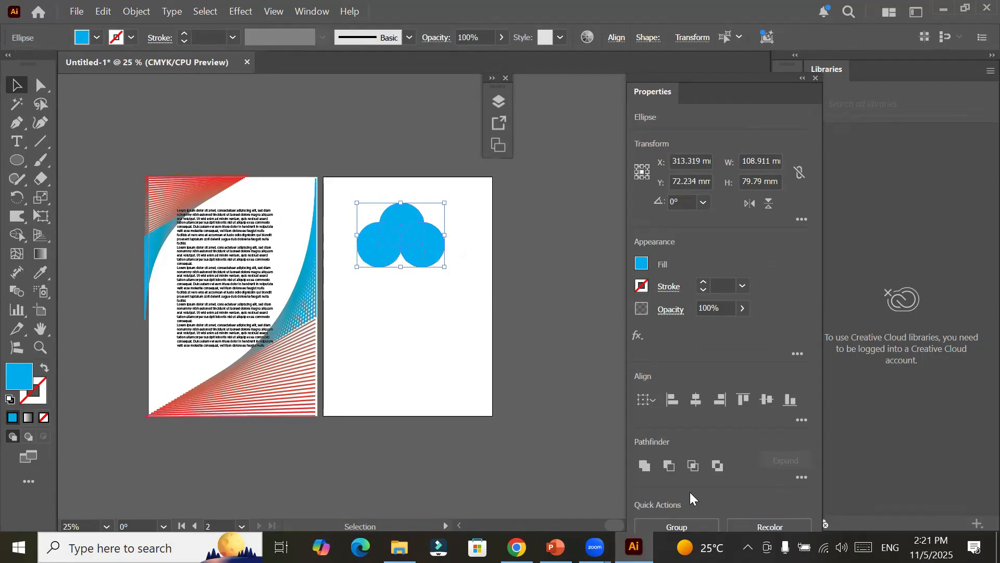
pyautogui.click(645, 465)
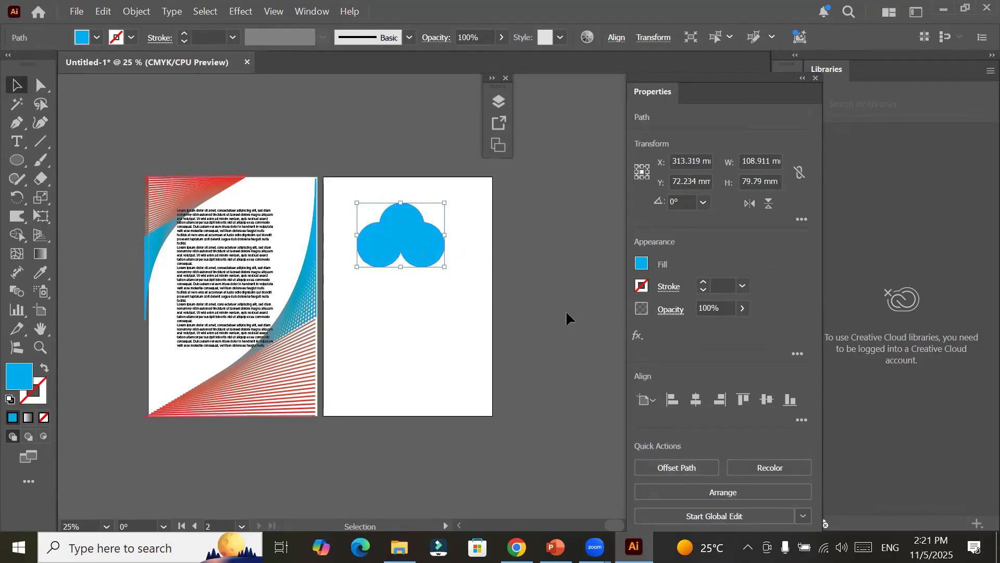
# Step: Make a white copy of the cloud, about 43 × 32 mm, and place it inside the cyan cloud
pyautogui.moveTo(427, 243); pyautogui.dragTo(426, 346)
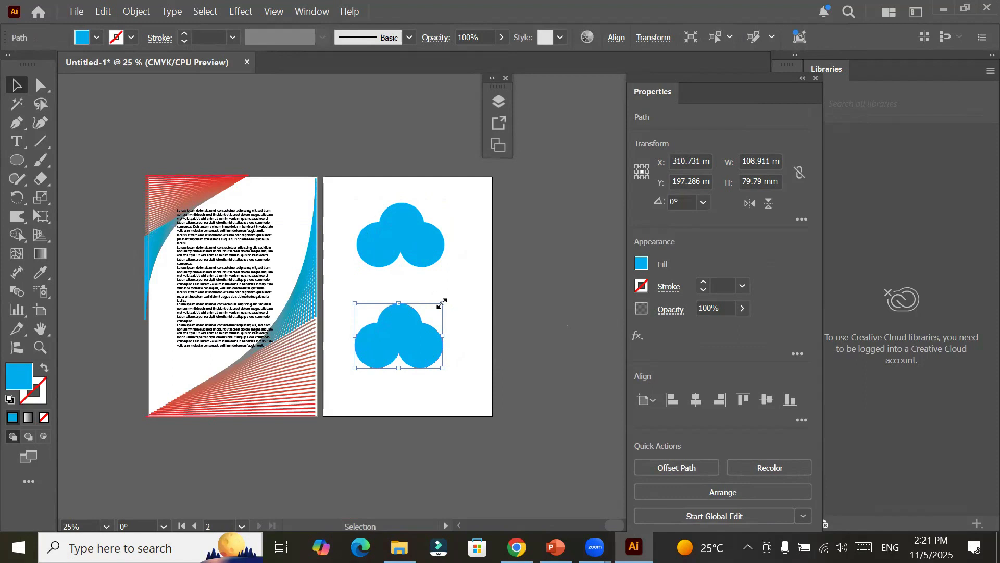
pyautogui.moveTo(442, 303); pyautogui.dragTo(422, 324)
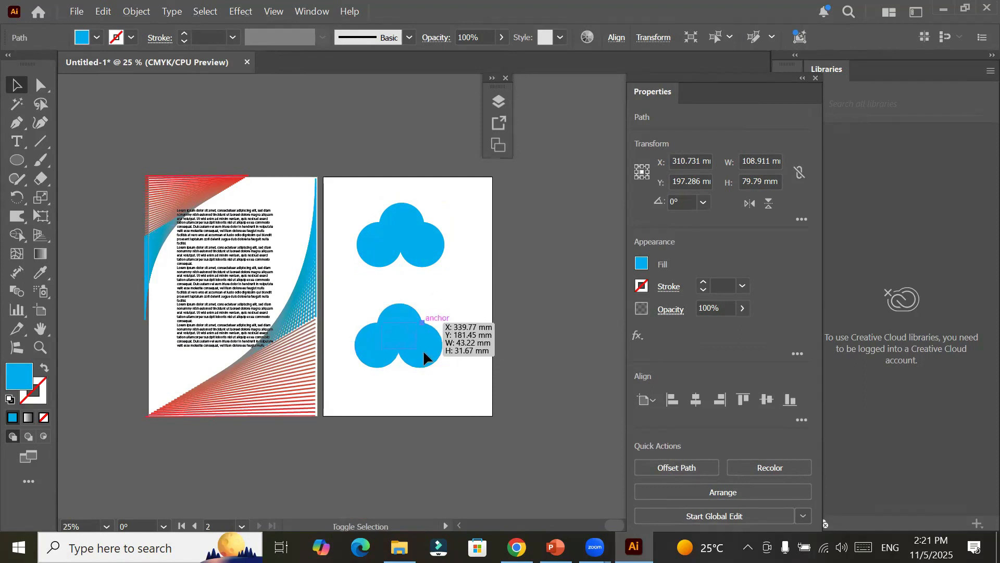
pyautogui.click(97, 37)
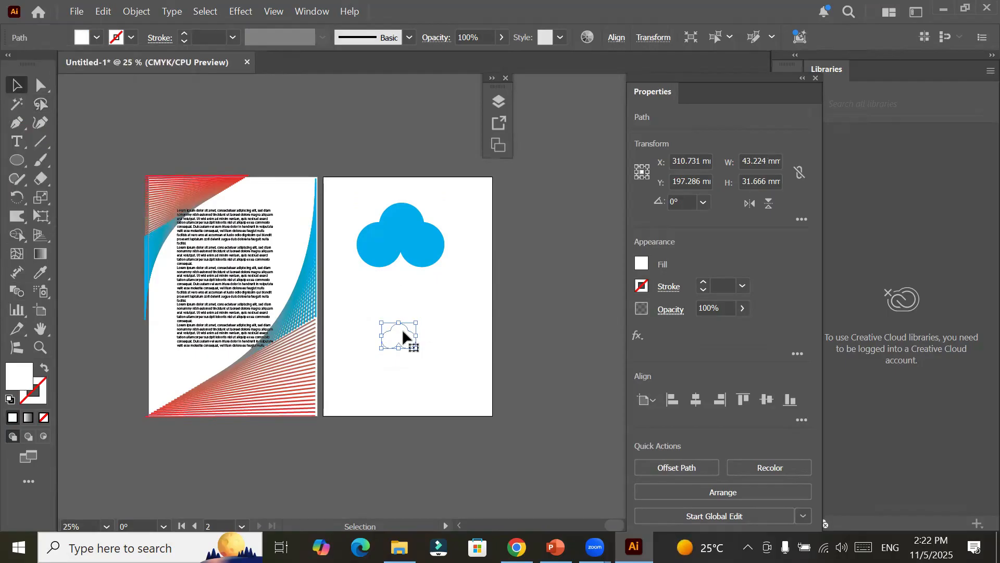
pyautogui.moveTo(406, 326); pyautogui.dragTo(403, 224)
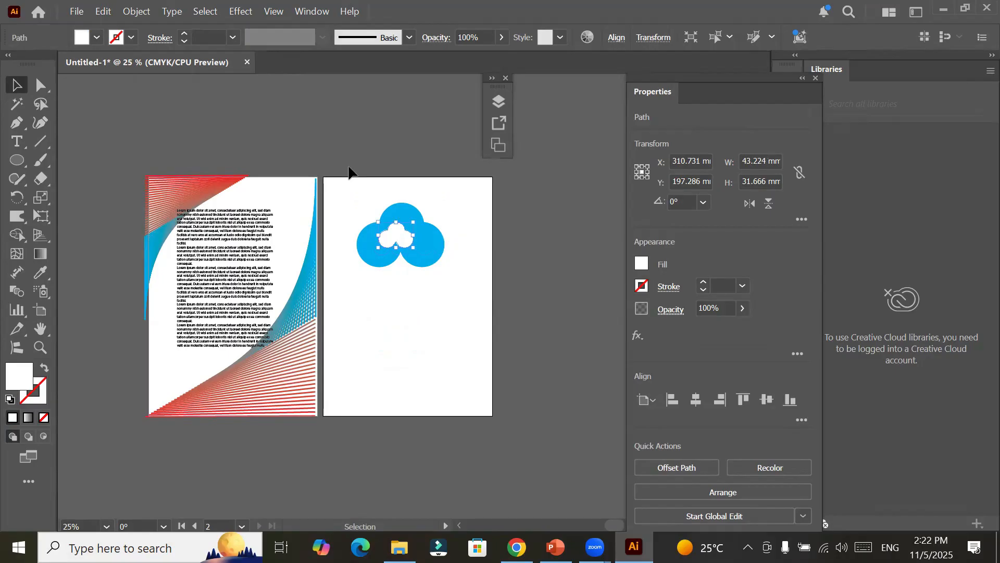
# Step: Select the cyan and white clouds together and make a blend between them
pyautogui.moveTo(344, 187); pyautogui.dragTo(483, 328)
pyautogui.click(134, 12)
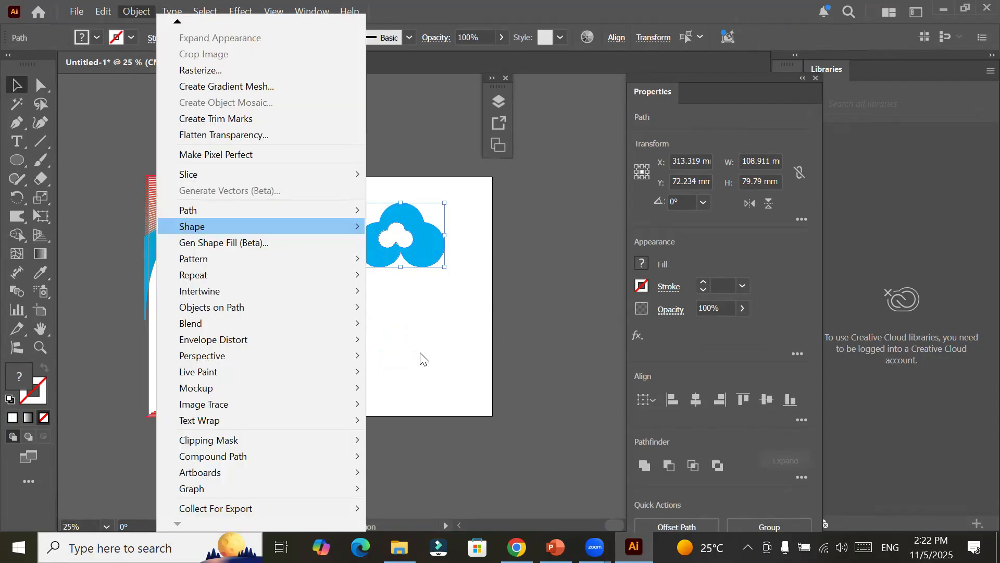
pyautogui.moveTo(260, 324)
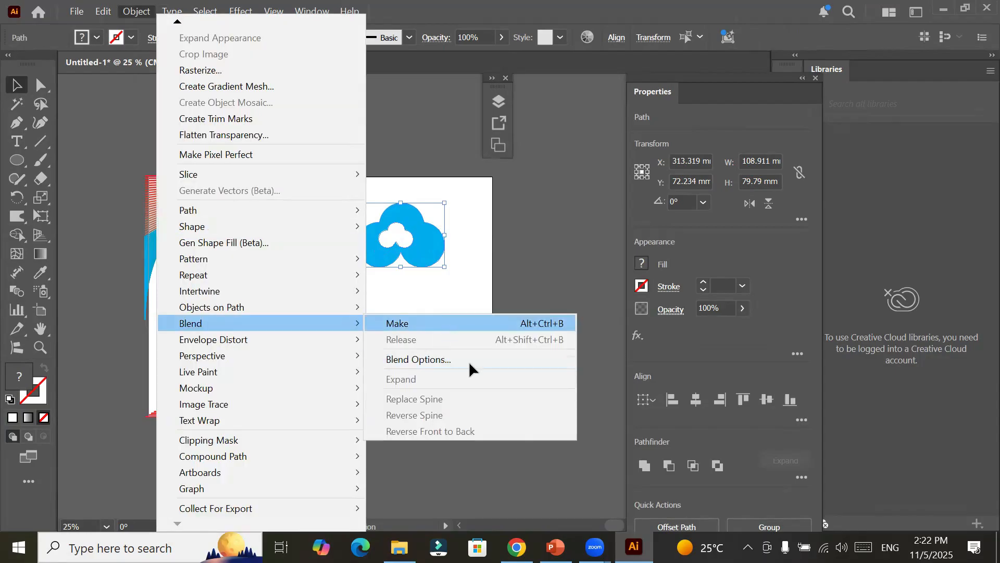
pyautogui.click(411, 324)
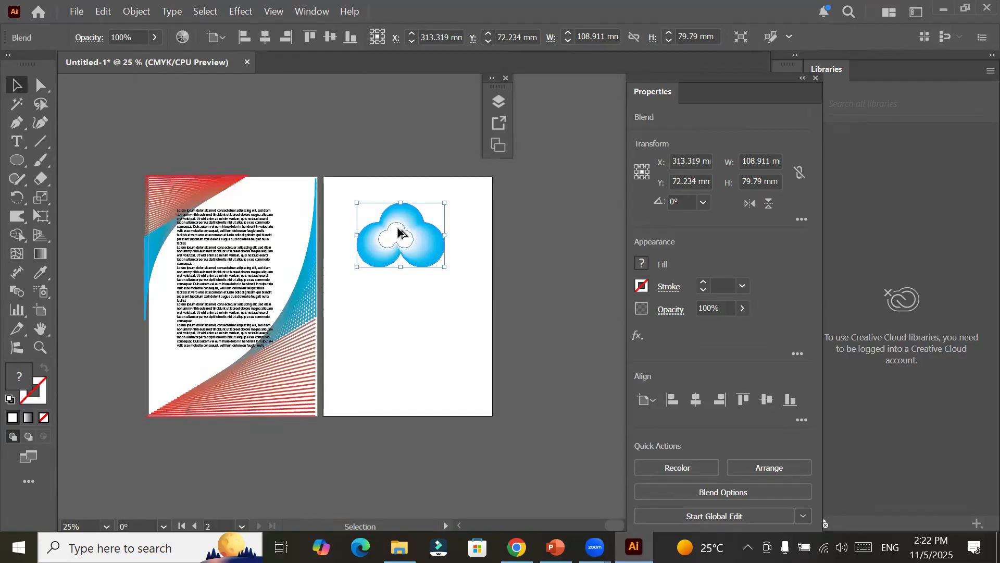
# Step: Open the cloud blend's options and change its spacing from Smooth Color to Specified Steps
pyautogui.scroll(3, 397, 228)
pyautogui.scroll(1, 398, 233)
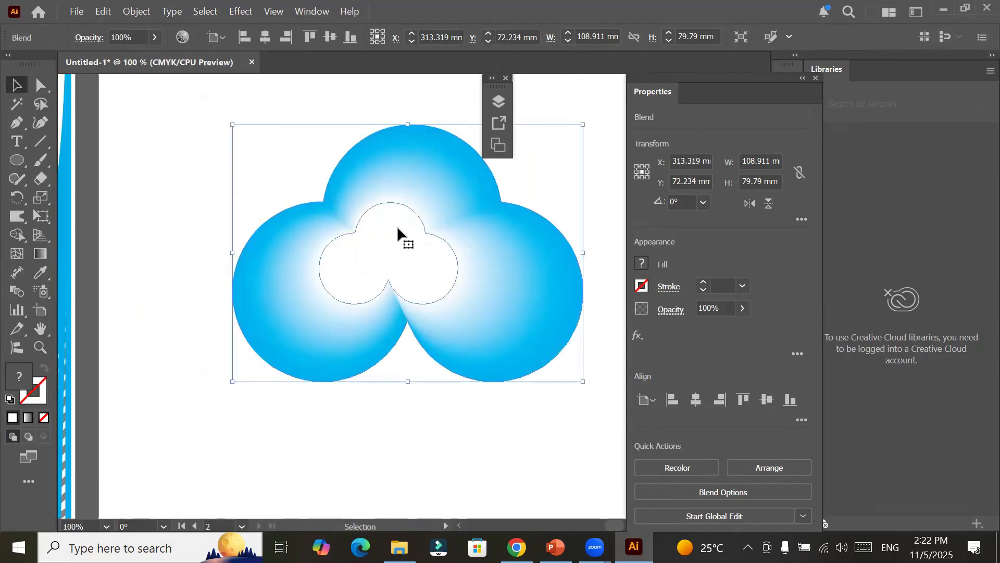
pyautogui.click(136, 11)
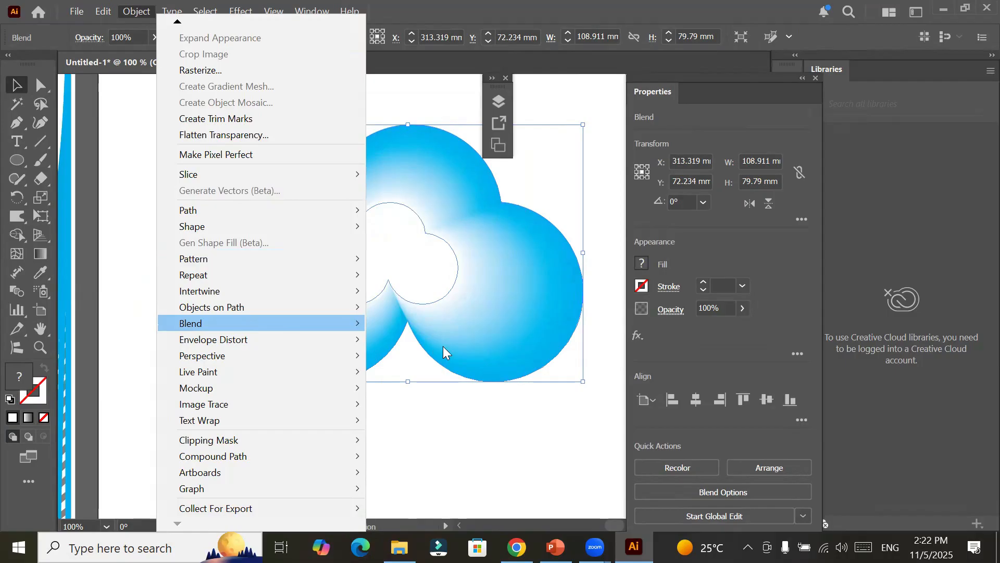
pyautogui.moveTo(250, 324)
pyautogui.click(447, 362)
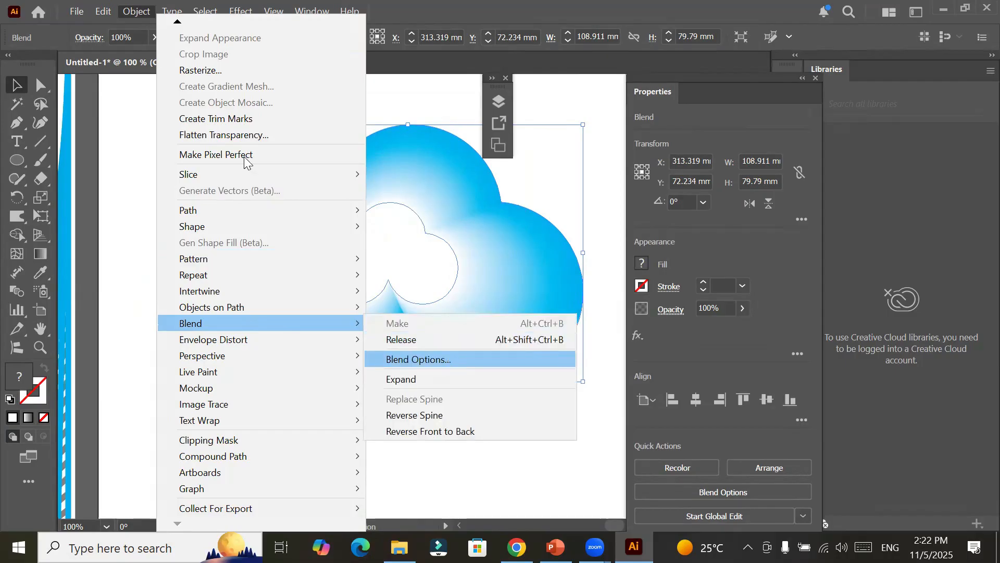
pyautogui.click(193, 95)
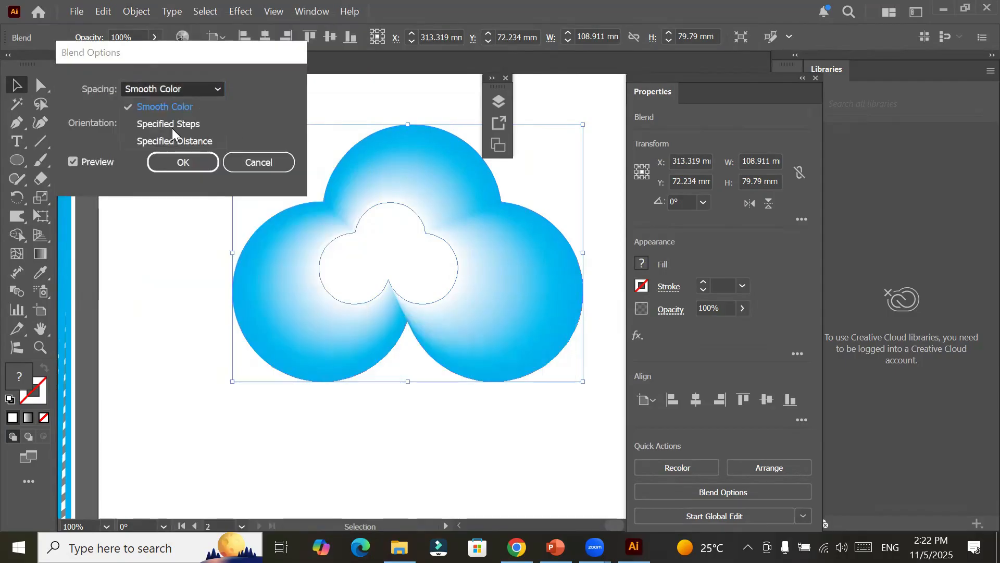
pyautogui.click(172, 128)
# Step: Reduce the cloud blend's number of specified steps to 1 and apply the options
pyautogui.click(263, 89)
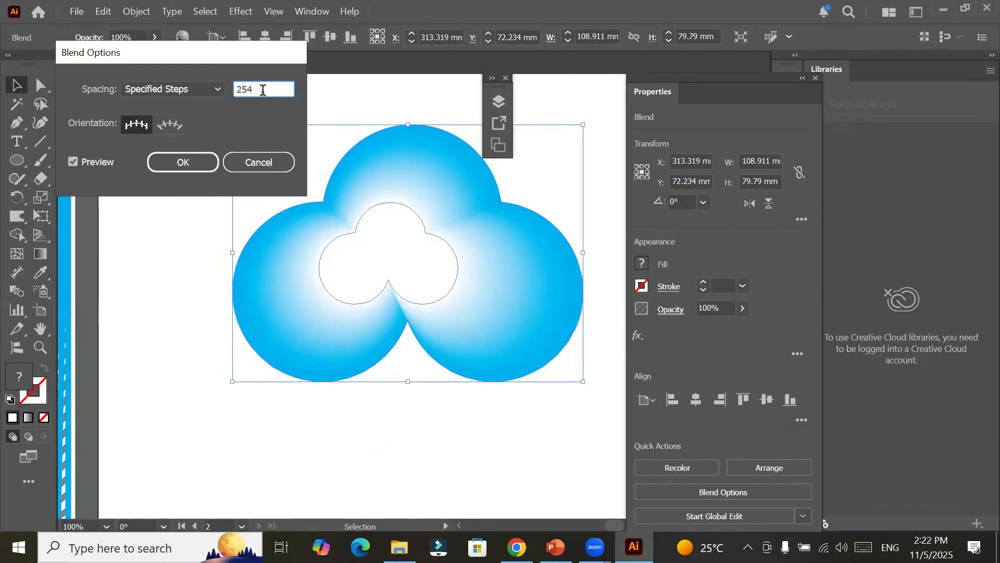
pyautogui.scroll(-7, 264, 90)
pyautogui.scroll(-20, 264, 91)
pyautogui.scroll(-20, 264, 90)
pyautogui.scroll(-15, 264, 91)
pyautogui.scroll(-20, 264, 90)
pyautogui.scroll(-20, 264, 90)
pyautogui.scroll(-20, 264, 90)
pyautogui.scroll(-11, 264, 90)
pyautogui.scroll(-20, 264, 90)
pyautogui.scroll(-20, 264, 90)
pyautogui.scroll(-17, 264, 90)
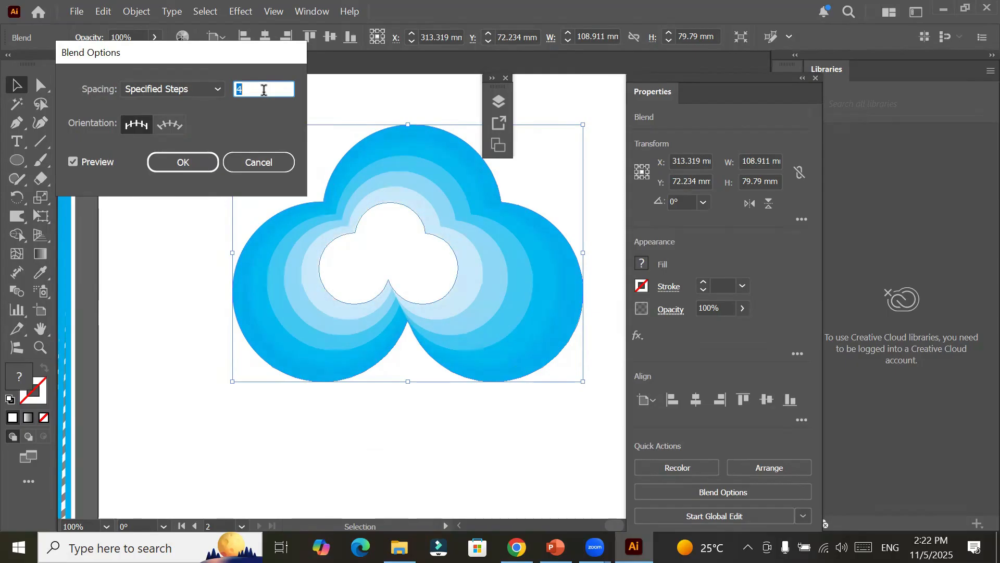
pyautogui.scroll(-4, 264, 88)
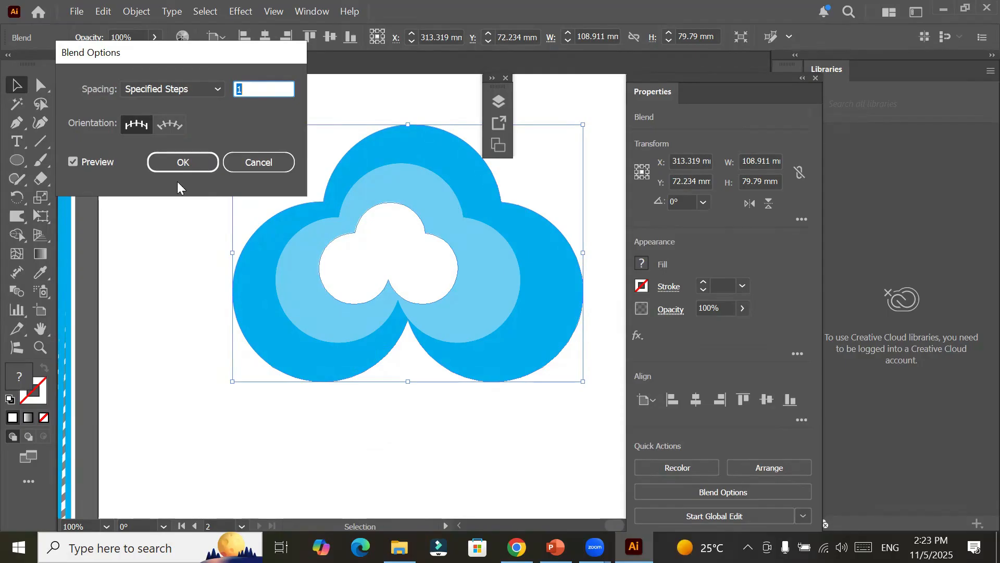
pyautogui.click(183, 164)
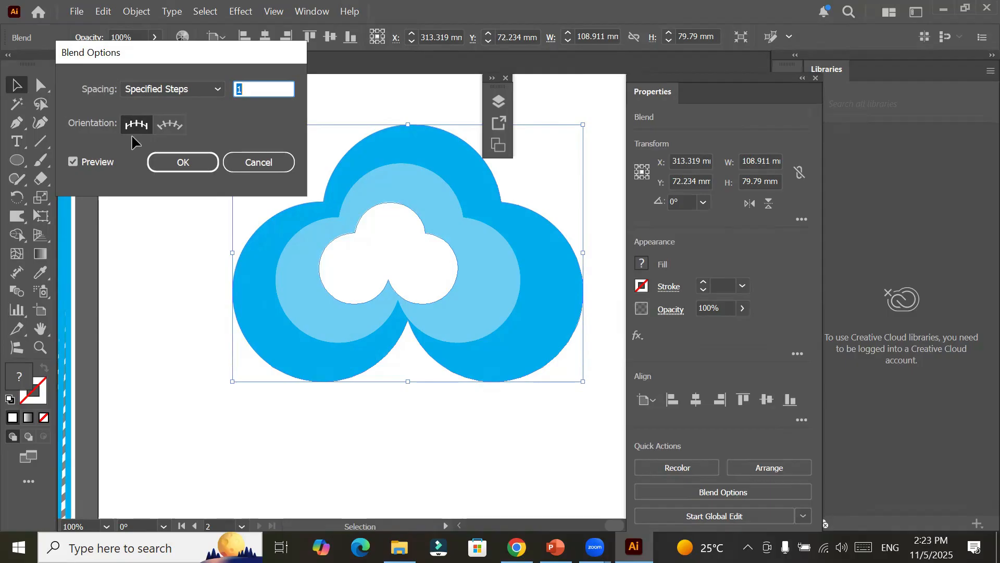
# Step: Directly select the top anchor point of the white inner cloud and move it down to about Y 72 mm
pyautogui.click(40, 86)
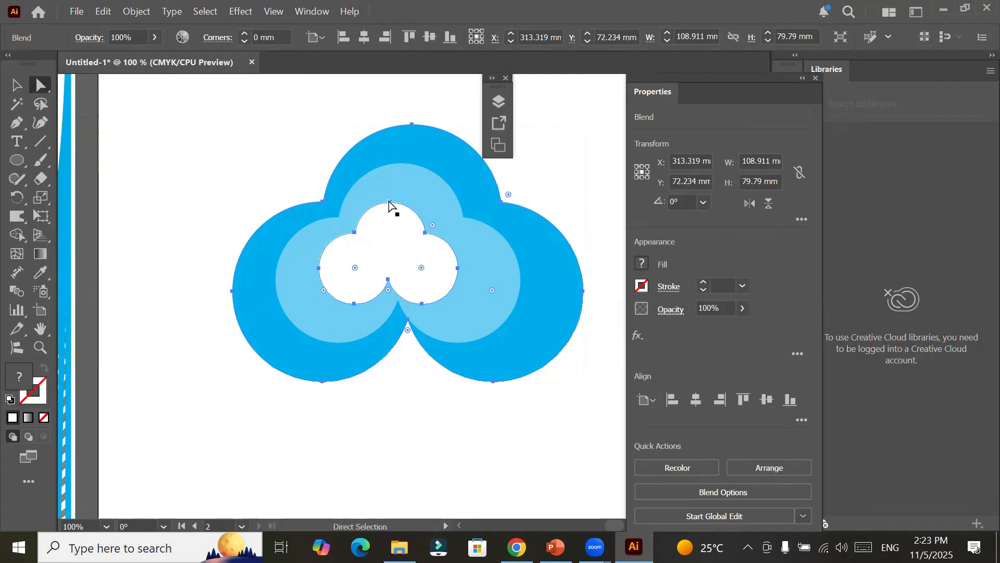
pyautogui.click(404, 221)
pyautogui.click(405, 221)
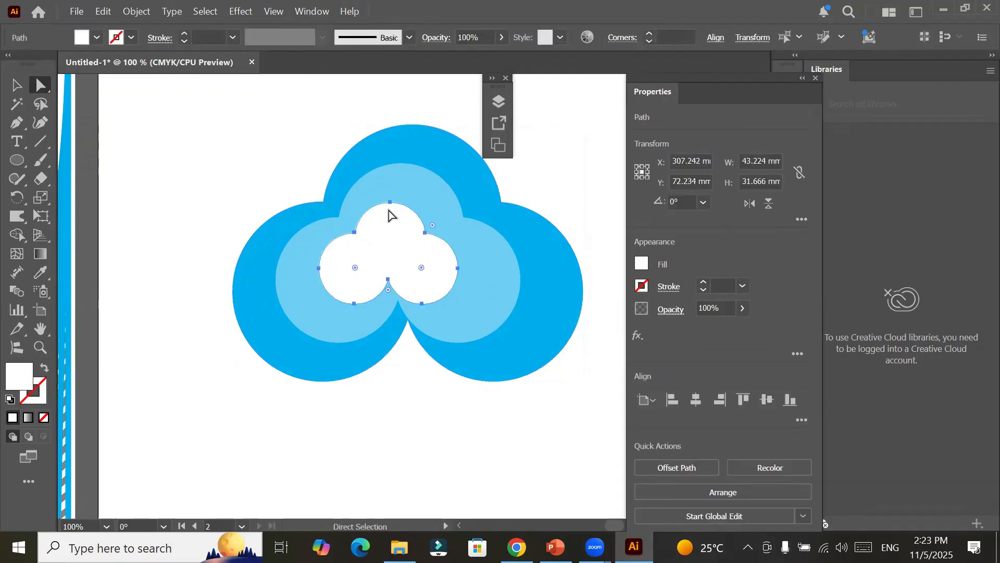
pyautogui.click(391, 203)
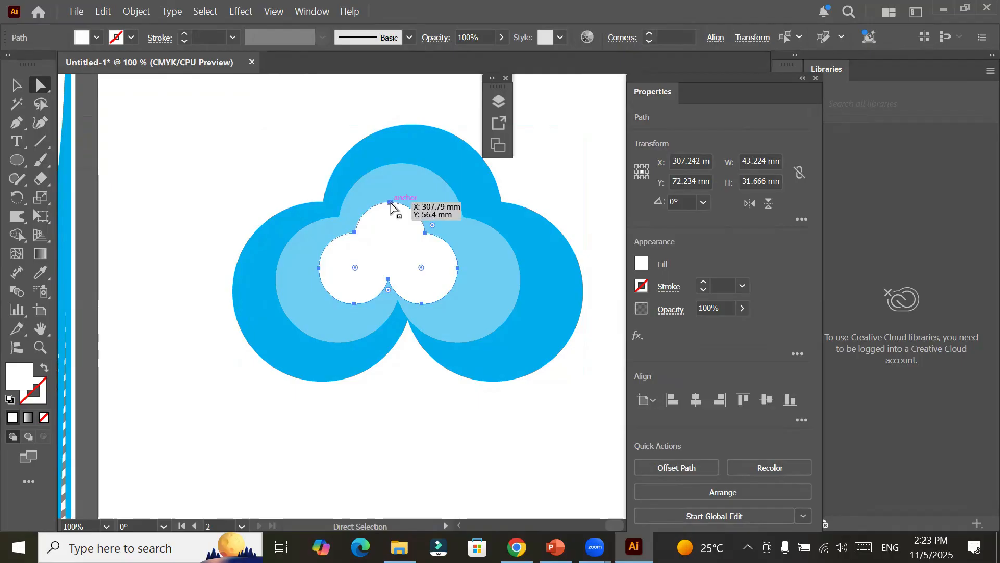
pyautogui.moveTo(387, 240); pyautogui.dragTo(390, 254)
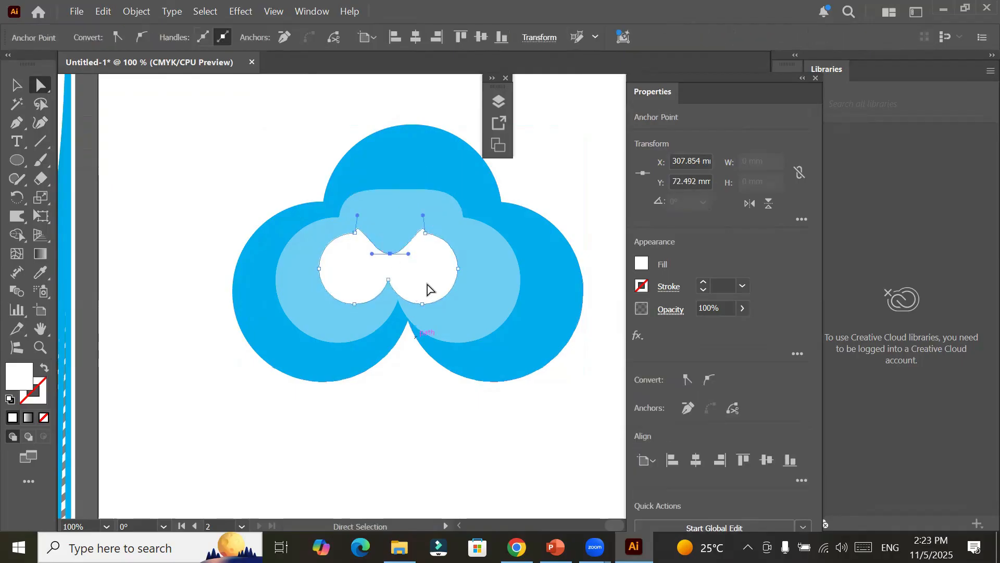
# Step: Reshape the white cloud by moving its two outer side anchor points outward and its bottom notch anchor about 4 mm down
pyautogui.moveTo(459, 269); pyautogui.dragTo(492, 270)
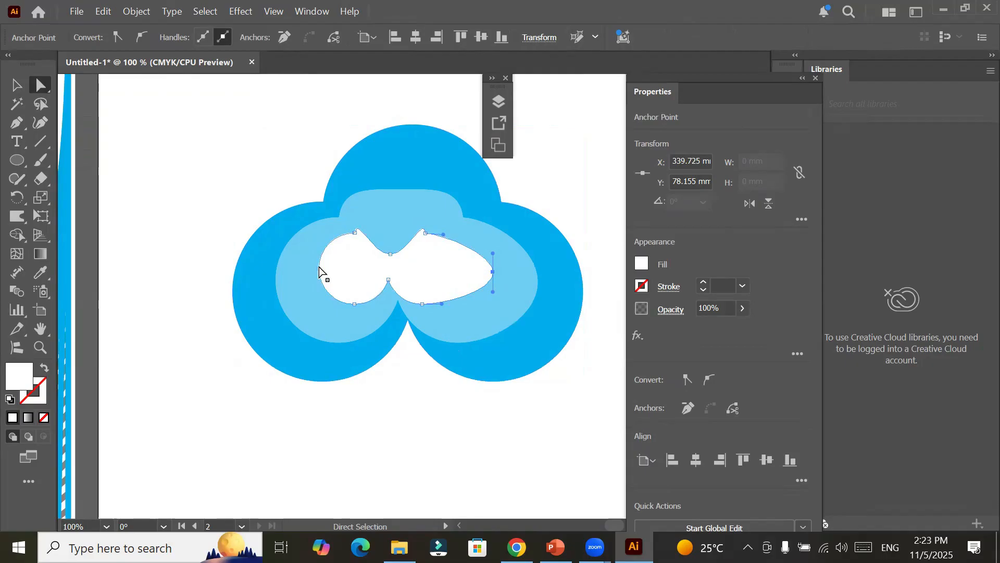
pyautogui.moveTo(319, 268); pyautogui.dragTo(294, 266)
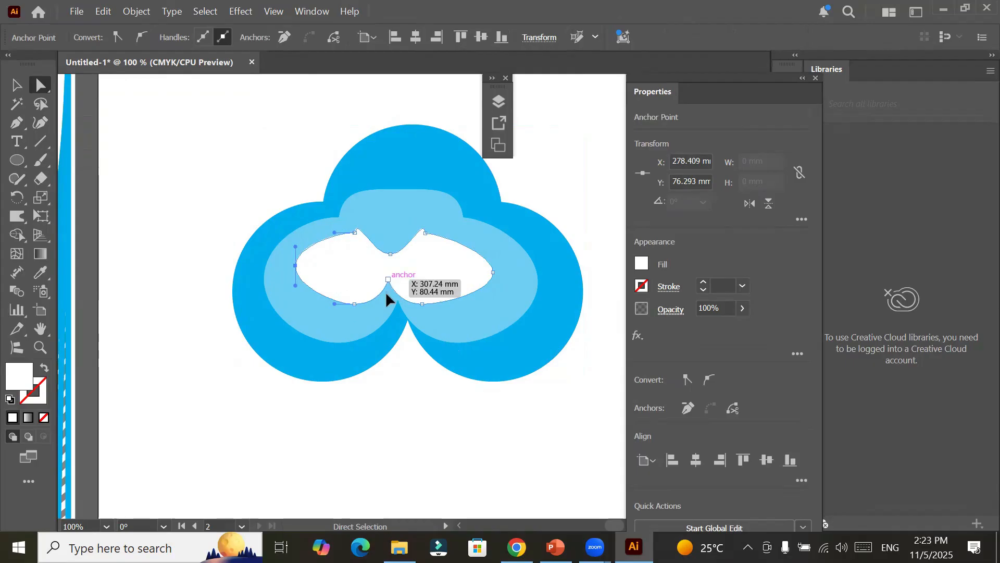
pyautogui.moveTo(388, 280); pyautogui.dragTo(386, 293)
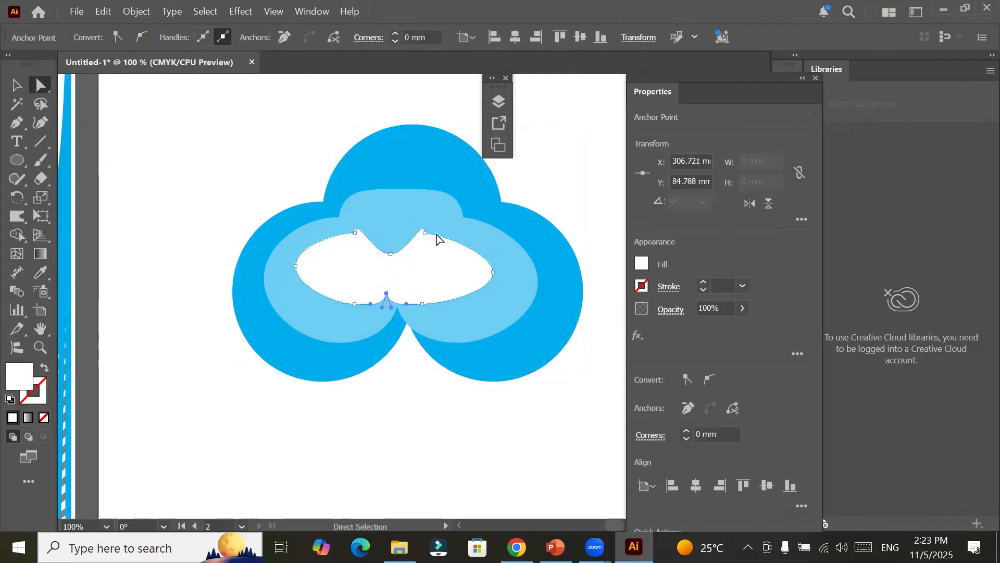
# Step: Move the whole cloud blend around the artboard and leave it centred at about X 303 mm, Y 70 mm
pyautogui.click(18, 84)
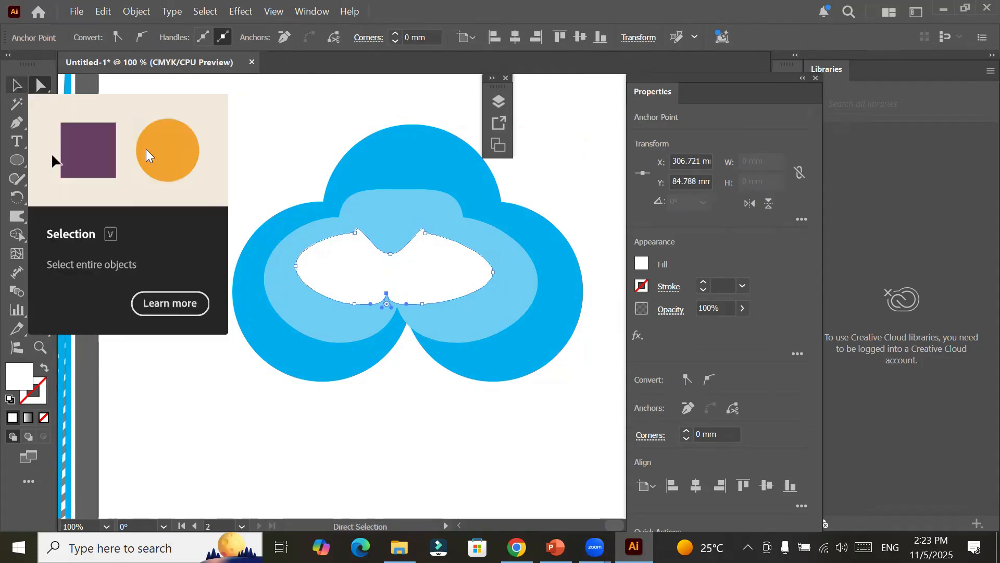
pyautogui.moveTo(431, 310); pyautogui.dragTo(425, 414)
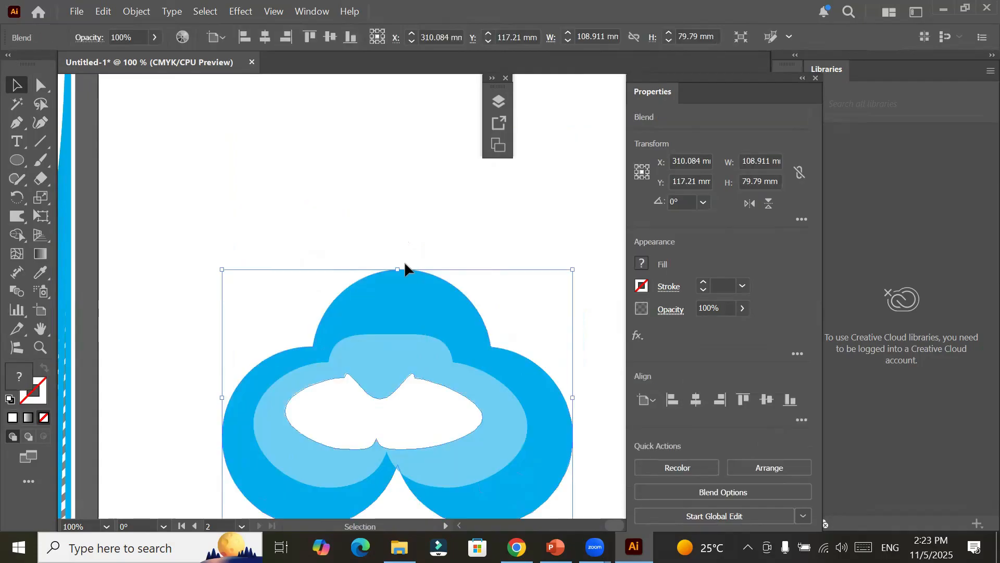
pyautogui.moveTo(404, 261); pyautogui.dragTo(421, 323)
pyautogui.moveTo(494, 421); pyautogui.dragTo(495, 420)
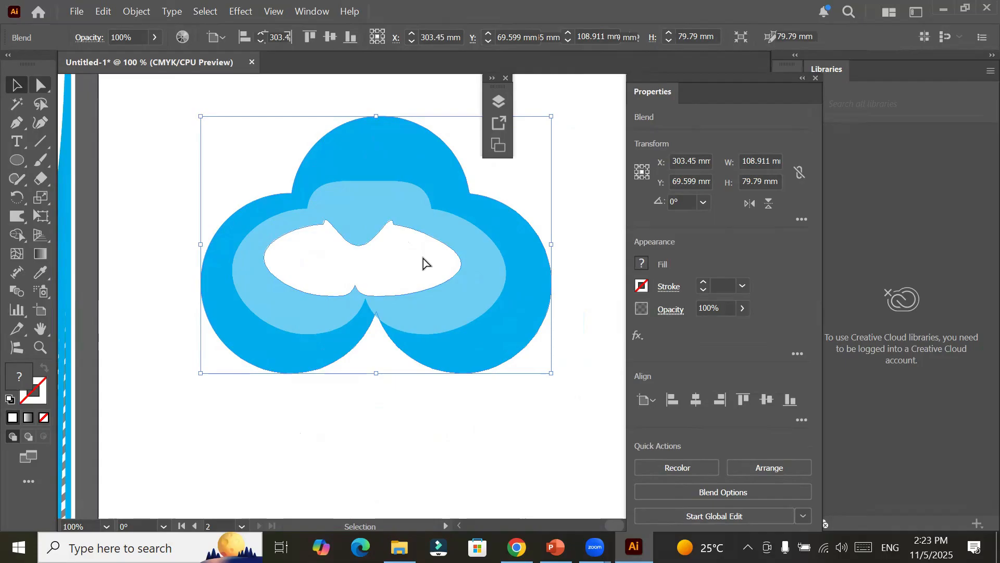
# Step: Select only the white shape within the blend and move it straight down to about Y 126 mm
pyautogui.press('a')
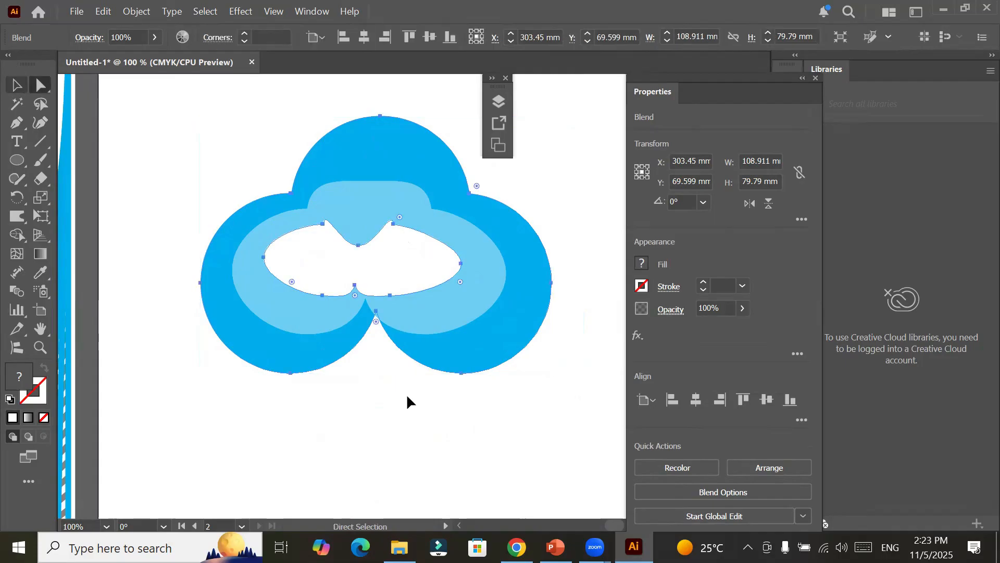
pyautogui.press('v')
pyautogui.click(120, 123)
pyautogui.click(44, 90)
pyautogui.press('a')
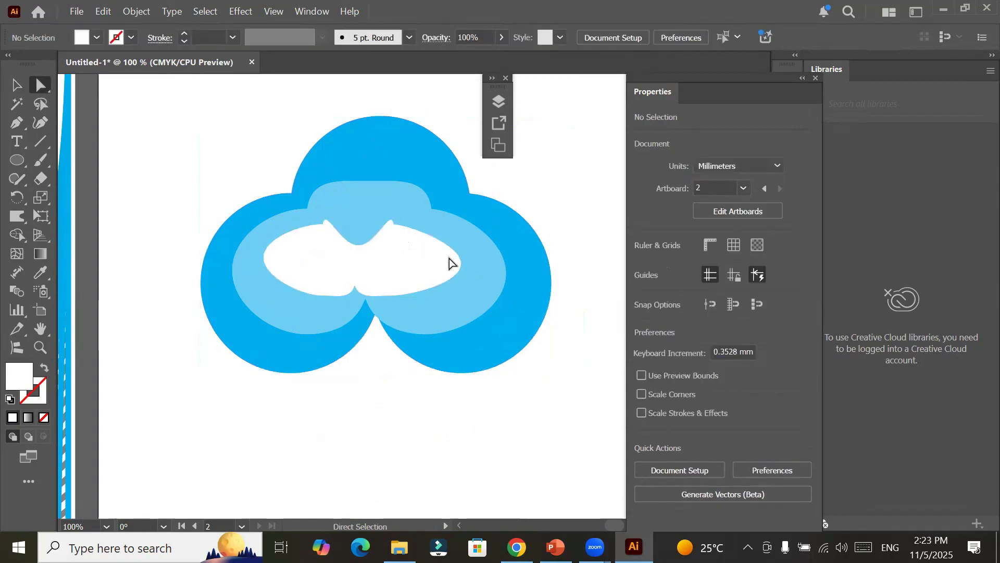
pyautogui.click(451, 263)
pyautogui.click(18, 85)
pyautogui.click(414, 265)
pyautogui.moveTo(414, 259); pyautogui.dragTo(414, 429)
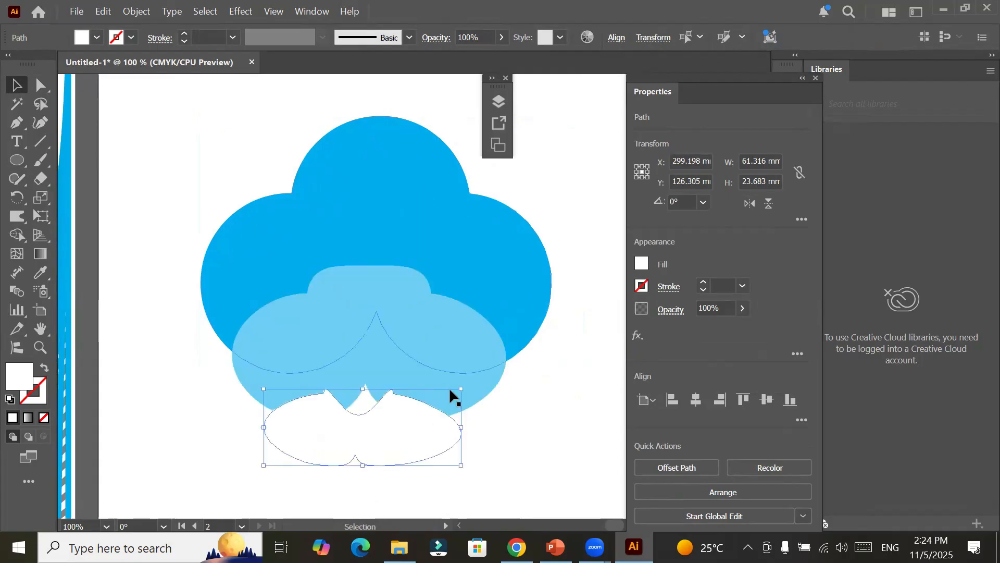
# Step: Fill the white shape with red and move it further down to about X 301 mm, Y 148 mm
pyautogui.scroll(-3, 449, 386)
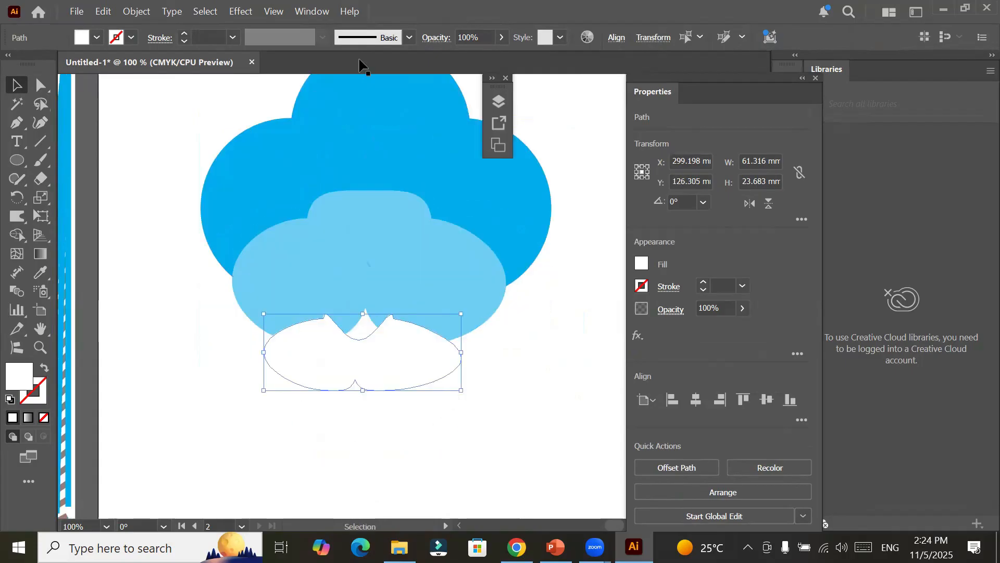
pyautogui.click(97, 40)
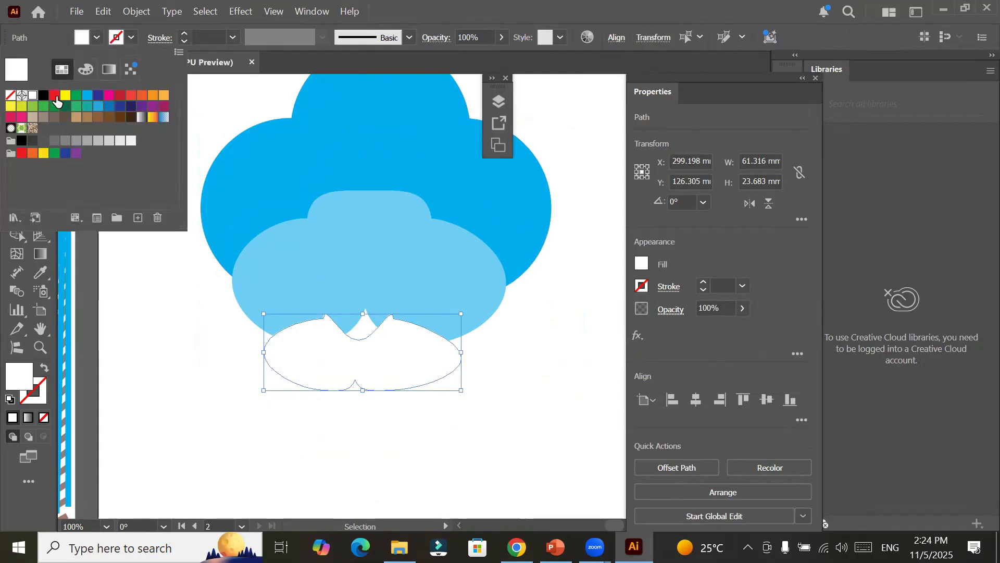
pyautogui.click(55, 96)
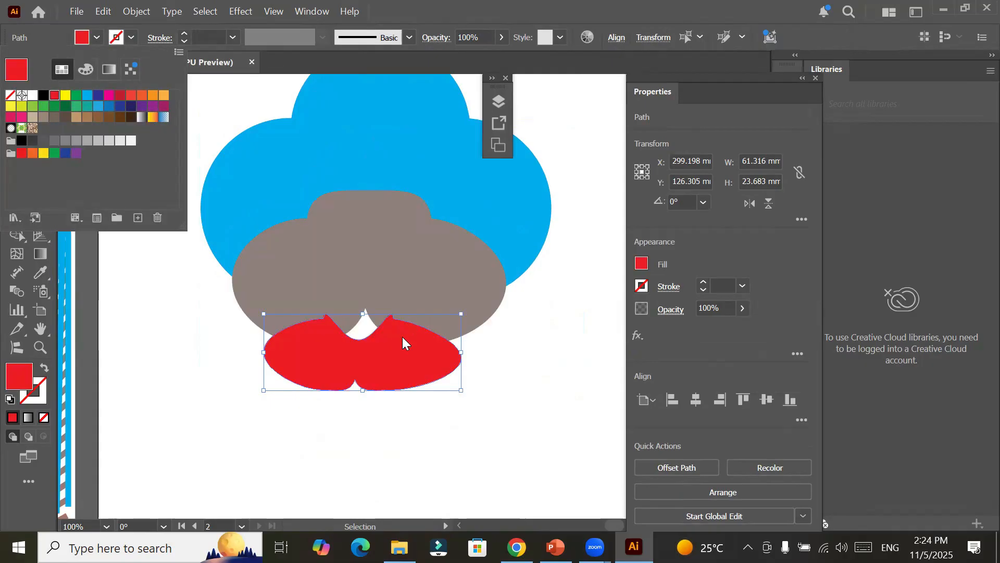
pyautogui.click(415, 384)
pyautogui.moveTo(410, 375); pyautogui.dragTo(442, 445)
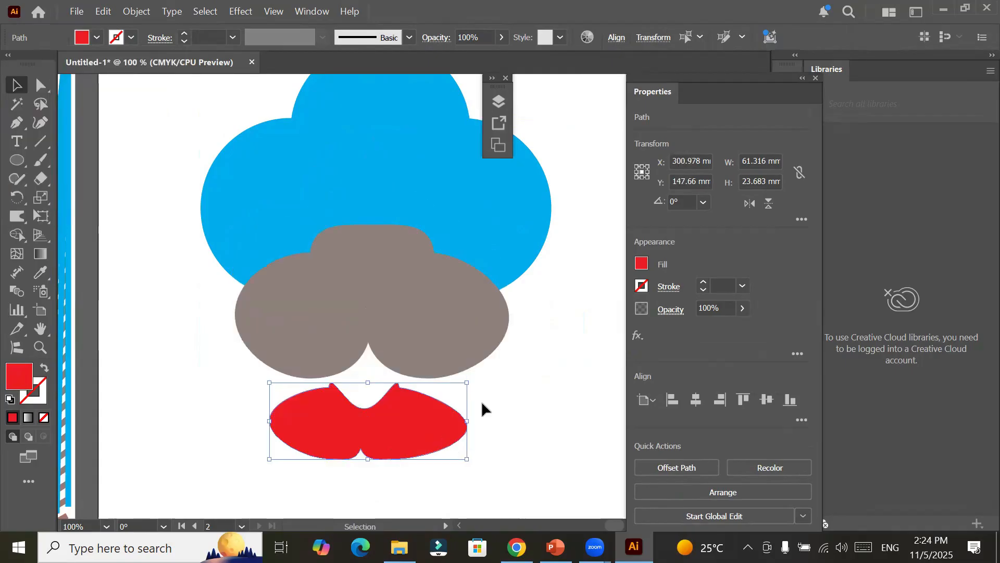
# Step: Select the whole cyan-to-red blend, open its blend options and raise the specified steps to 16
pyautogui.scroll(-1, 482, 404)
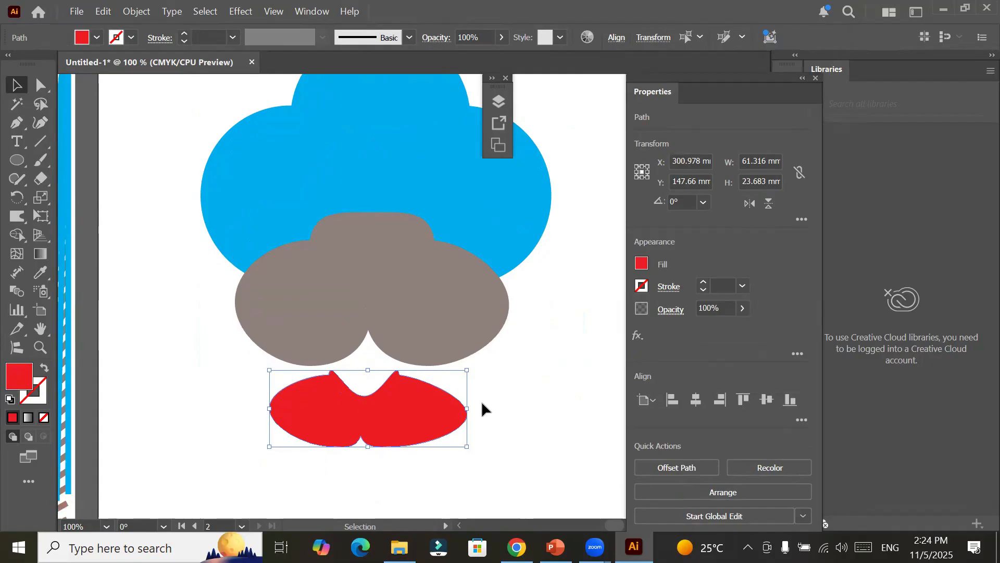
pyautogui.scroll(4, 482, 403)
pyautogui.scroll(-3, 482, 404)
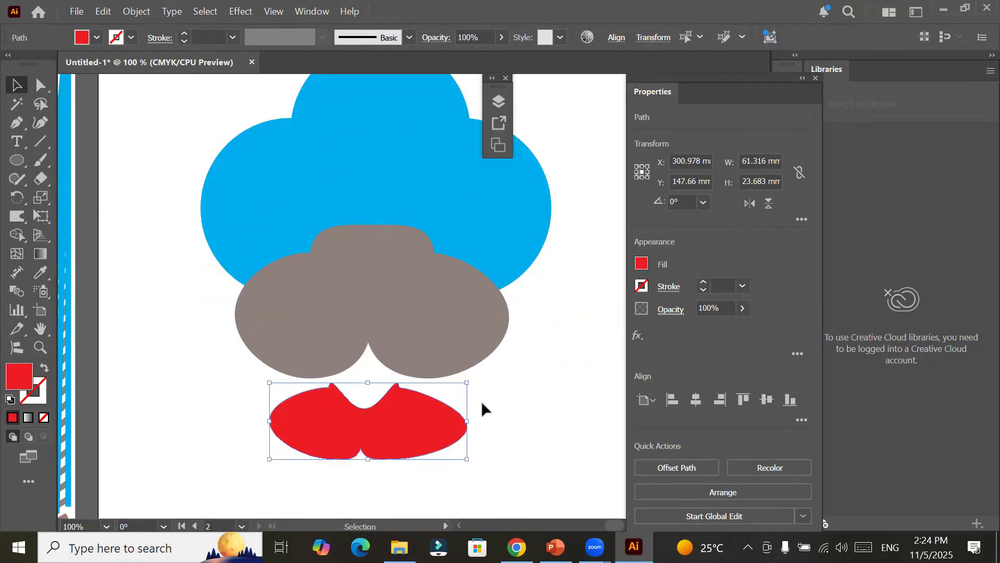
pyautogui.scroll(1, 482, 409)
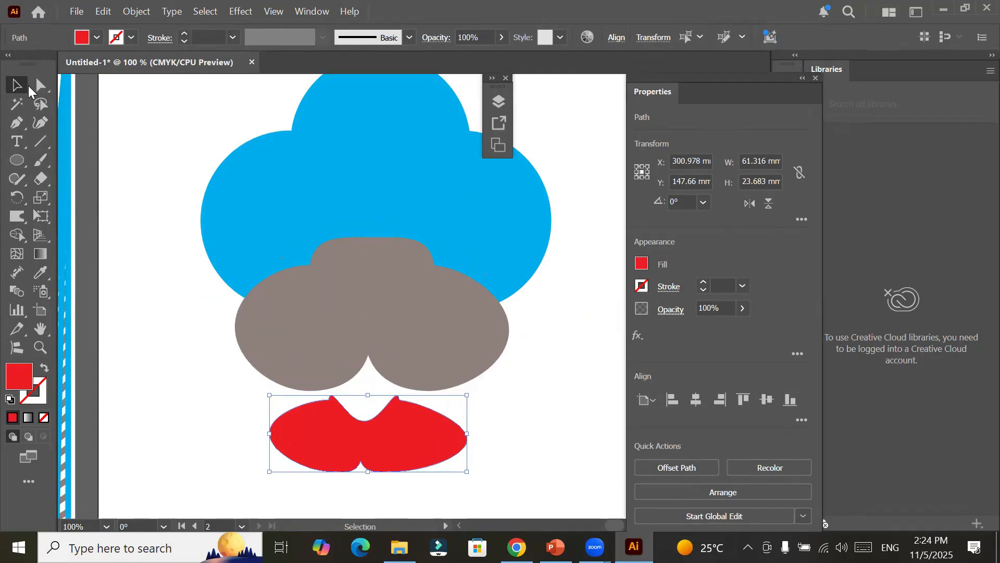
pyautogui.click(127, 111)
pyautogui.click(27, 89)
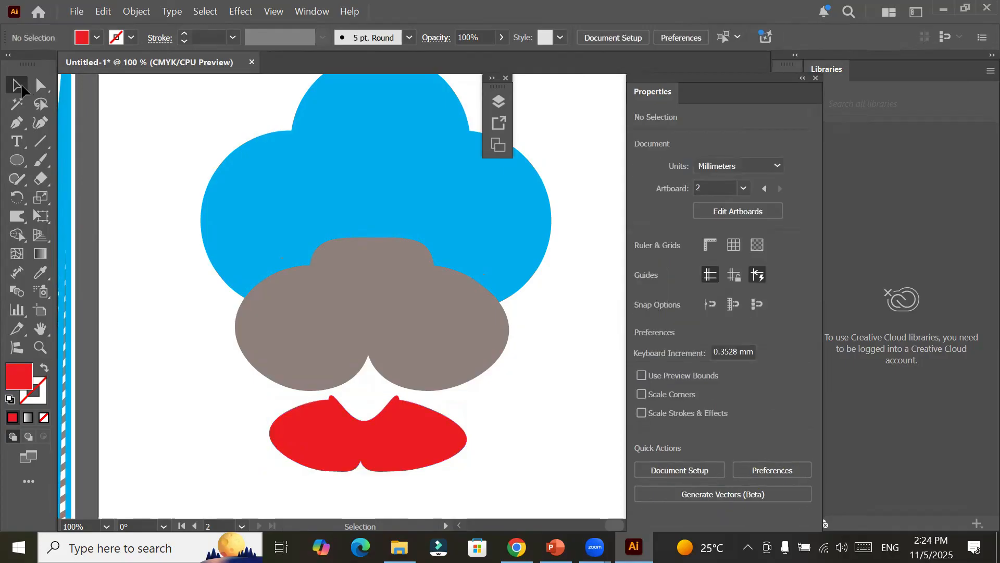
pyautogui.click(372, 233)
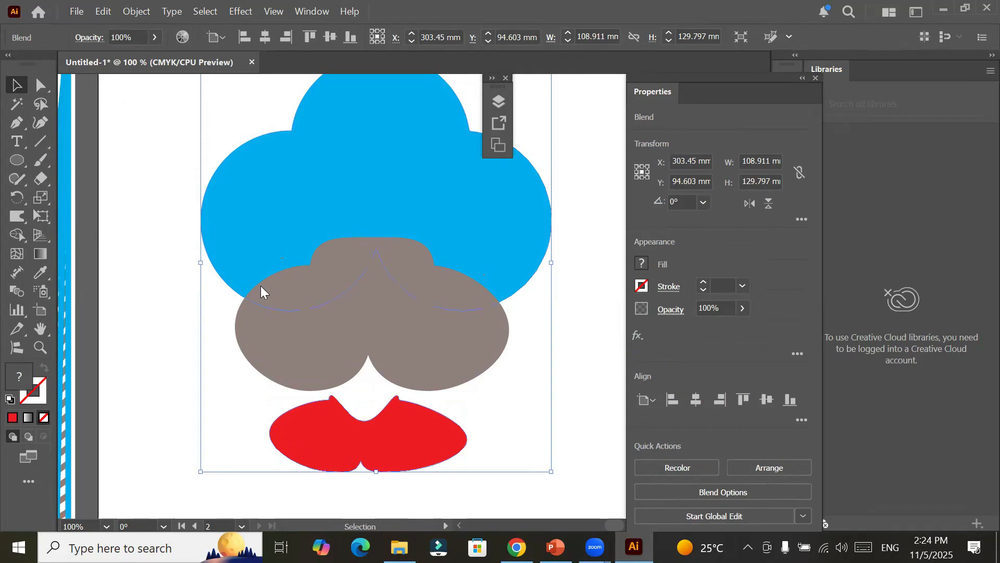
pyautogui.click(136, 12)
pyautogui.moveTo(313, 326)
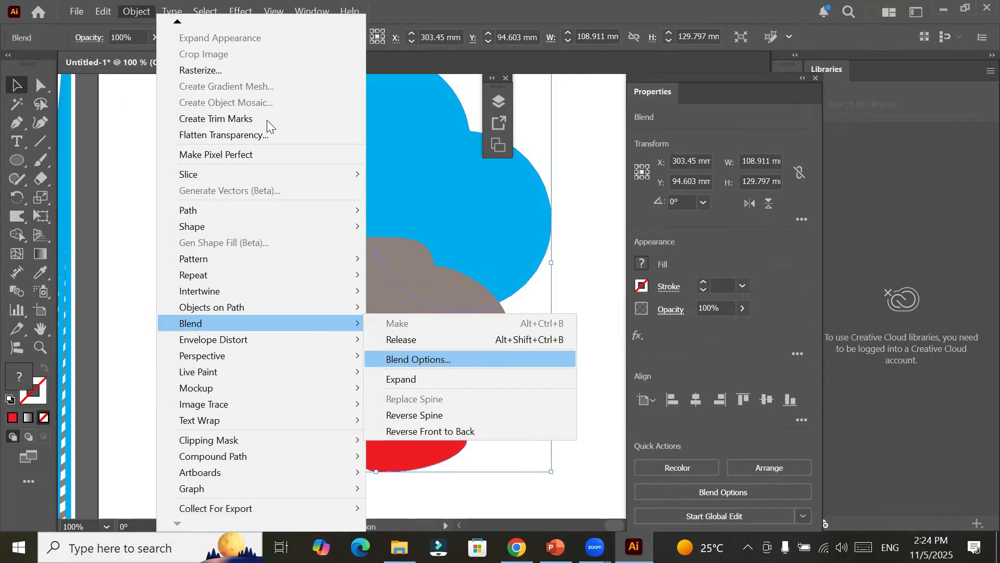
pyautogui.press('Return')
pyautogui.click(261, 86)
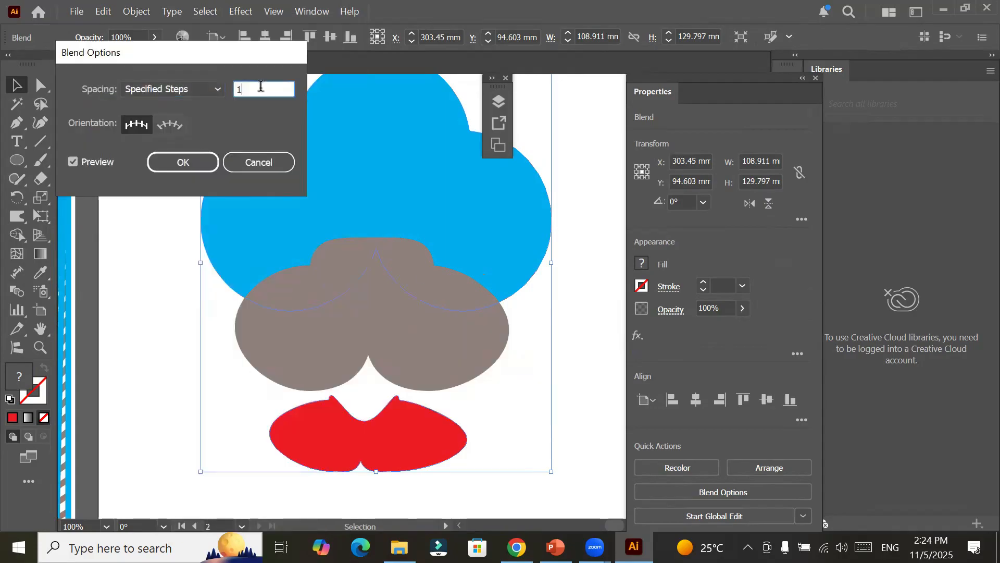
pyautogui.write('1')
pyautogui.hotkey('shift', 'Up')
pyautogui.hotkey('shift', 'Up')
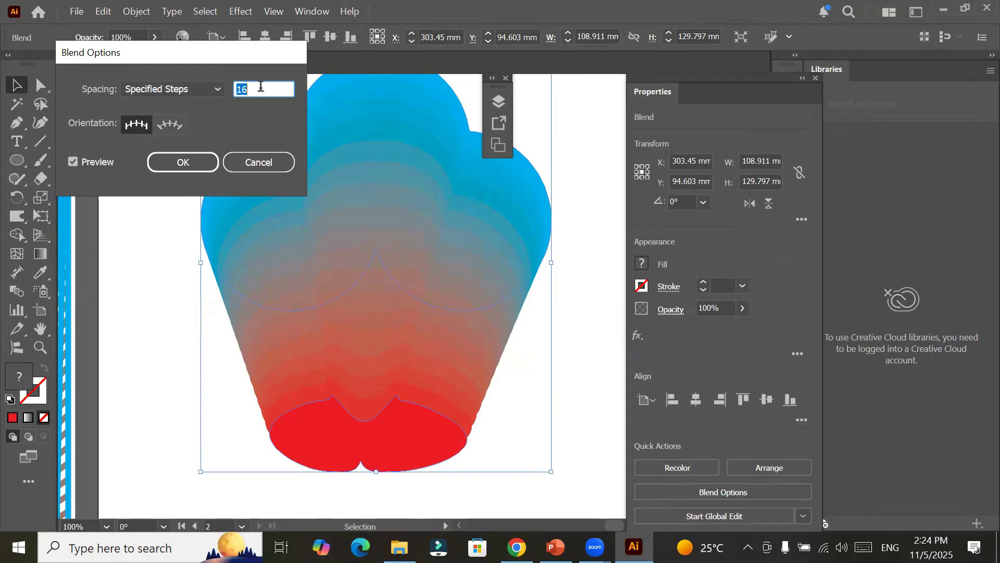
# Step: Try lower and higher numbers of specified steps for the cyan-to-red blend, settle on 10 and apply the options
pyautogui.press('Up')
pyautogui.press('Up')
pyautogui.press('Down')
pyautogui.press('Down')
pyautogui.press('Down')
pyautogui.press('Down')
pyautogui.press('Down')
pyautogui.press('Down')
pyautogui.hotkey('shift', 'Down')
pyautogui.press('Down')
pyautogui.press('Down')
pyautogui.hotkey('shift', 'Down')
pyautogui.press('Down')
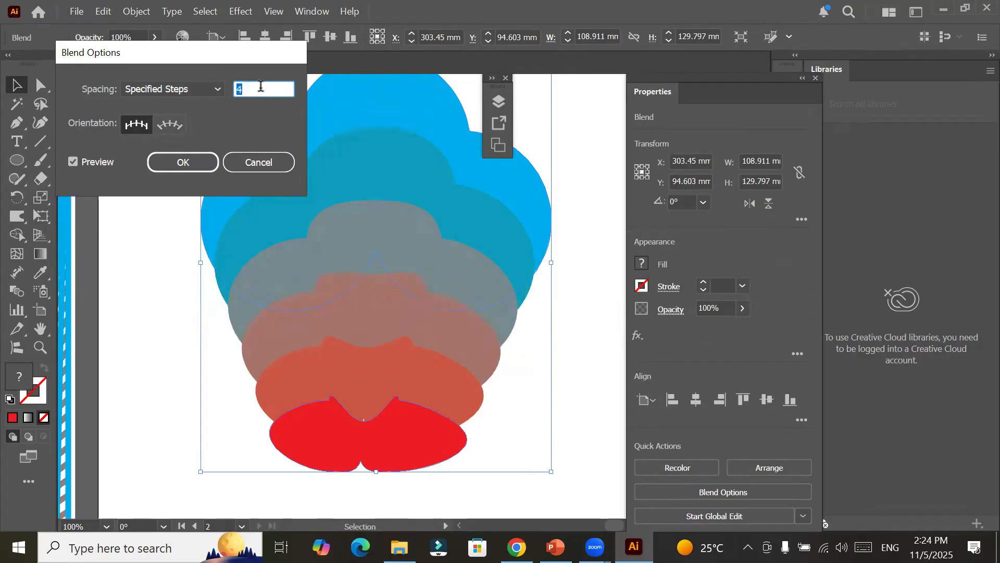
pyautogui.press('Down')
pyautogui.press('Down')
pyautogui.press('Down')
pyautogui.press('Up')
pyautogui.press('Up')
pyautogui.press('Up')
pyautogui.press('Up')
pyautogui.press('Up')
pyautogui.press('Up')
pyautogui.hotkey('shift', 'Up')
pyautogui.press('Up')
pyautogui.press('Up')
pyautogui.press('Down')
pyautogui.press('Down')
pyautogui.press('Down')
pyautogui.press('Down')
pyautogui.press('Down')
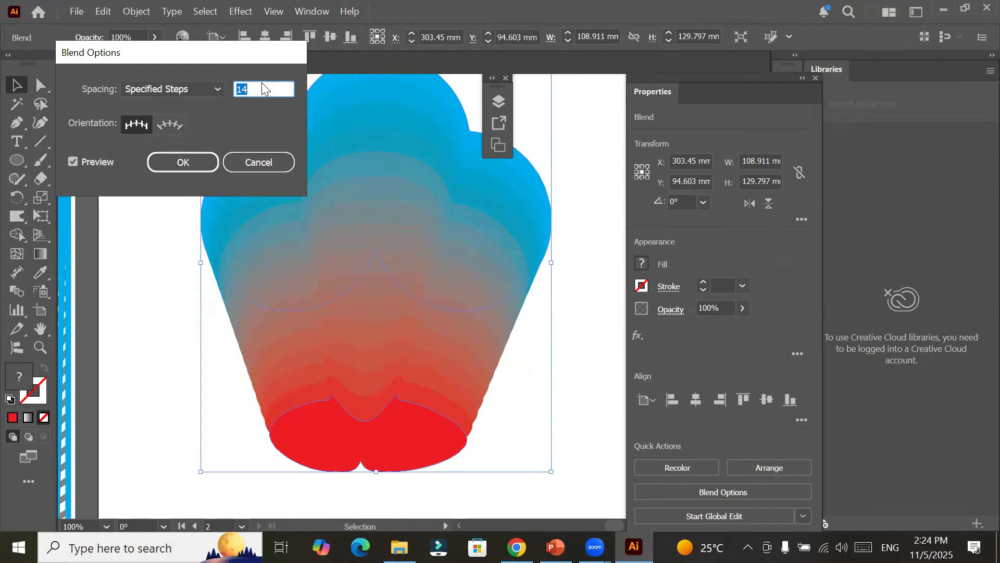
pyautogui.press('Down')
pyautogui.press('Down')
pyautogui.press('Down')
pyautogui.press('Down')
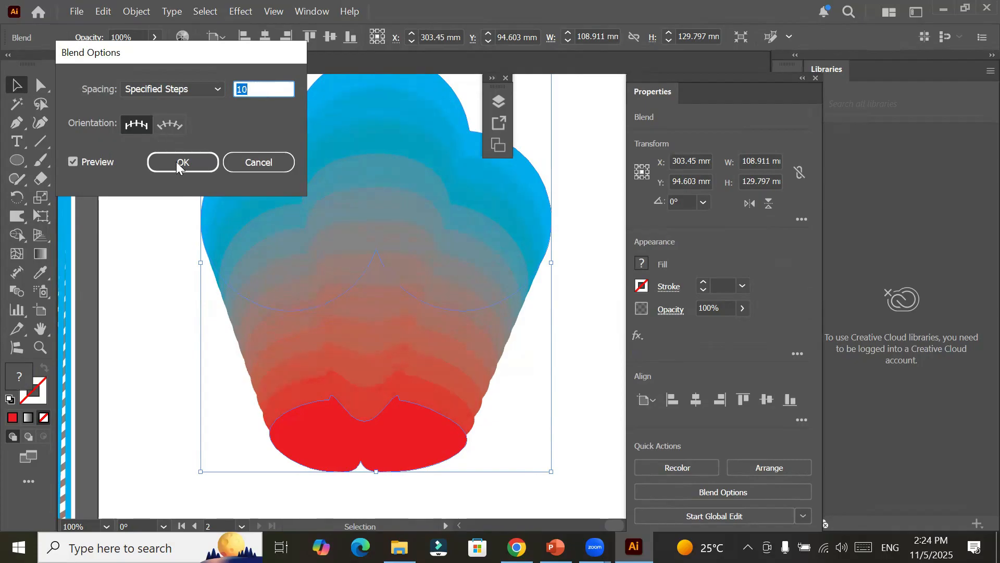
pyautogui.press('Return')
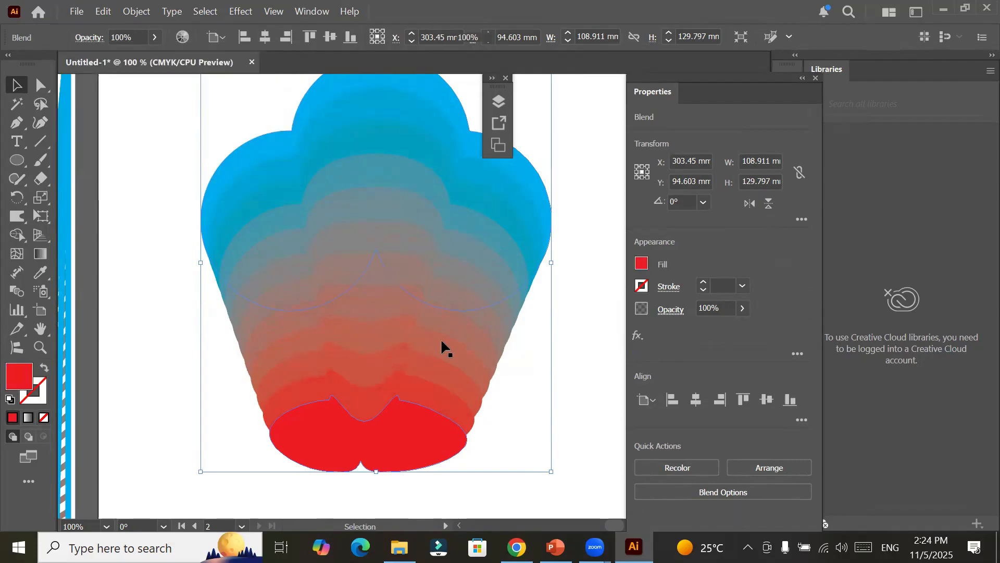
# Step: Select the cyan-to-red blend on the second artboard and expand it into individual shapes
pyautogui.hotkey('ctrl', 'shift', 'a')
pyautogui.scroll(-2, 453, 332)
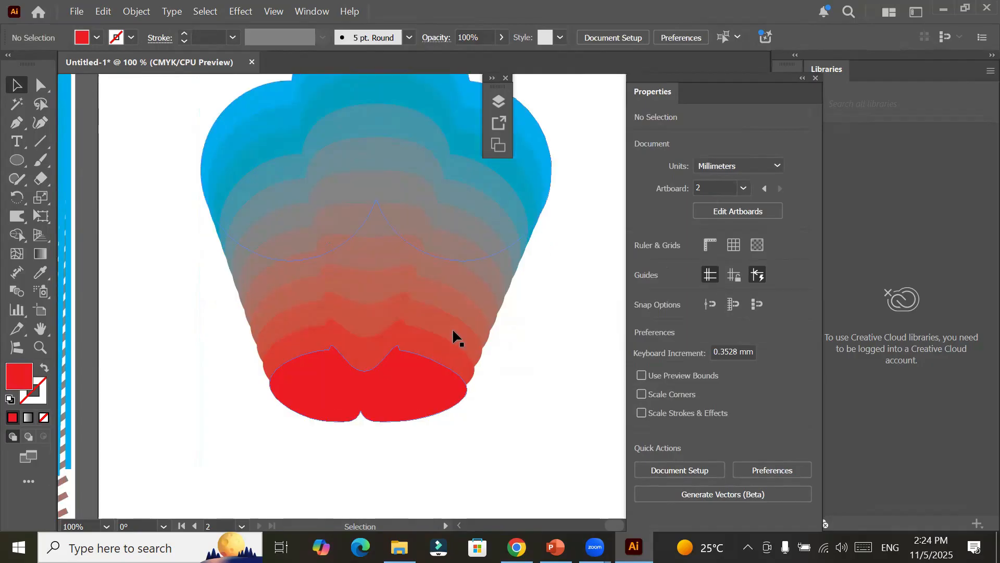
pyautogui.scroll(2, 453, 331)
pyautogui.scroll(-3, 453, 330)
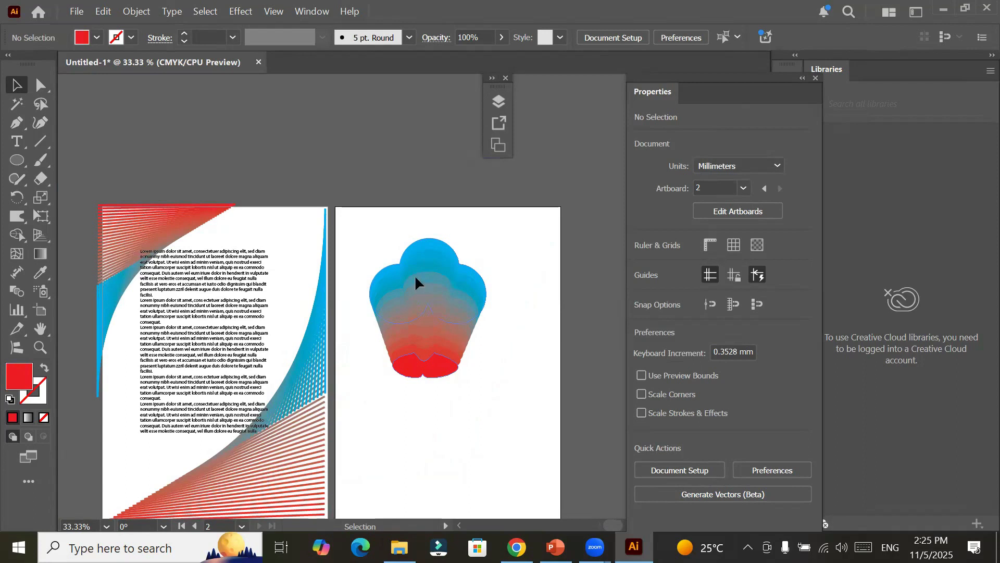
pyautogui.click(420, 298)
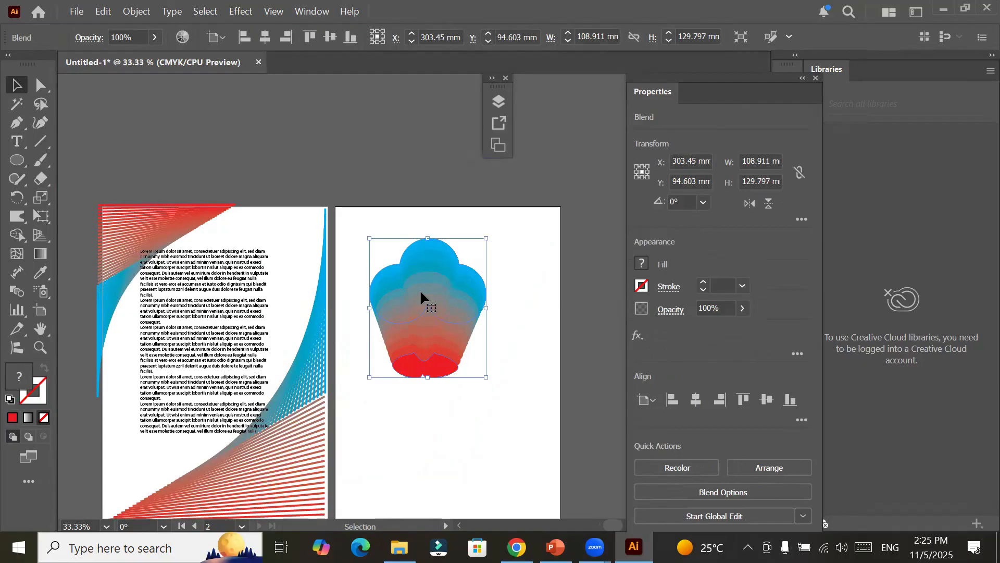
pyautogui.click(131, 11)
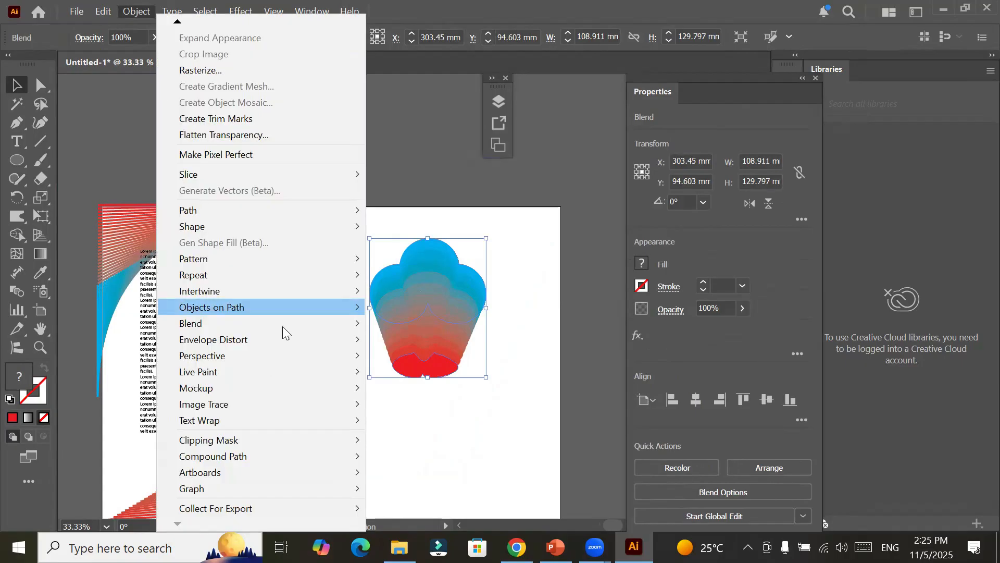
pyautogui.moveTo(282, 326)
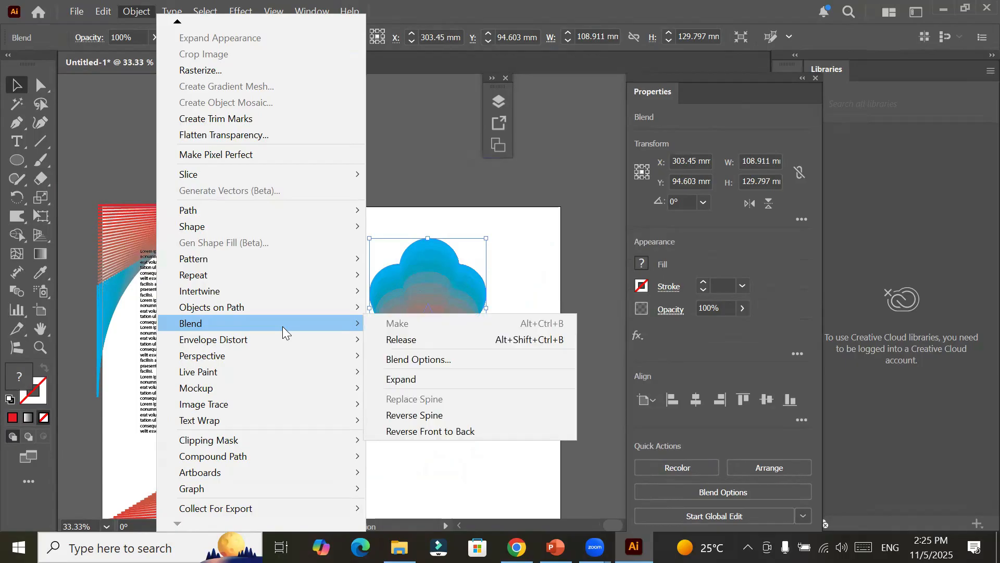
pyautogui.click(417, 384)
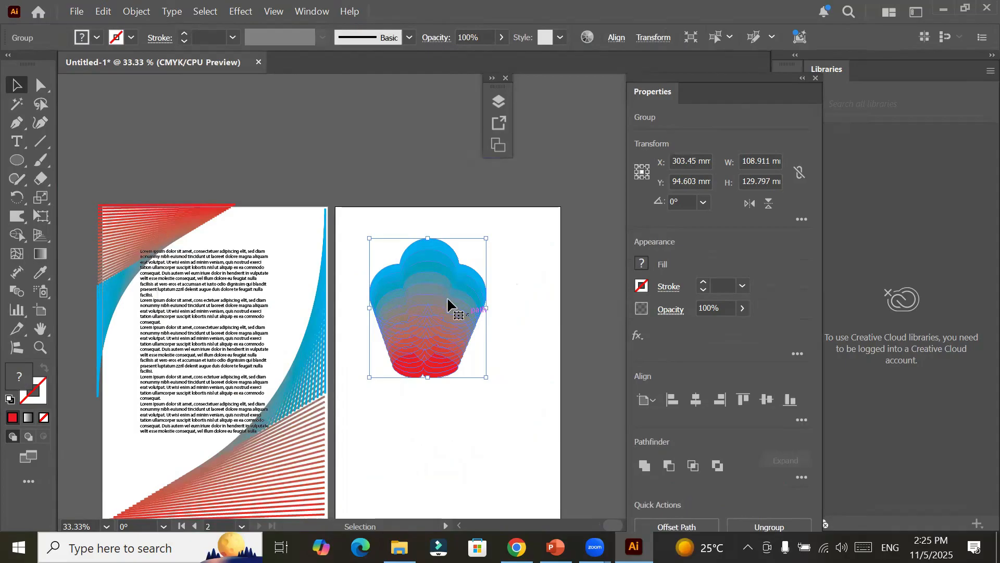
# Step: Ungroup the expanded cloud blend on the second artboard and clear the selection
pyautogui.rightClick(421, 308)
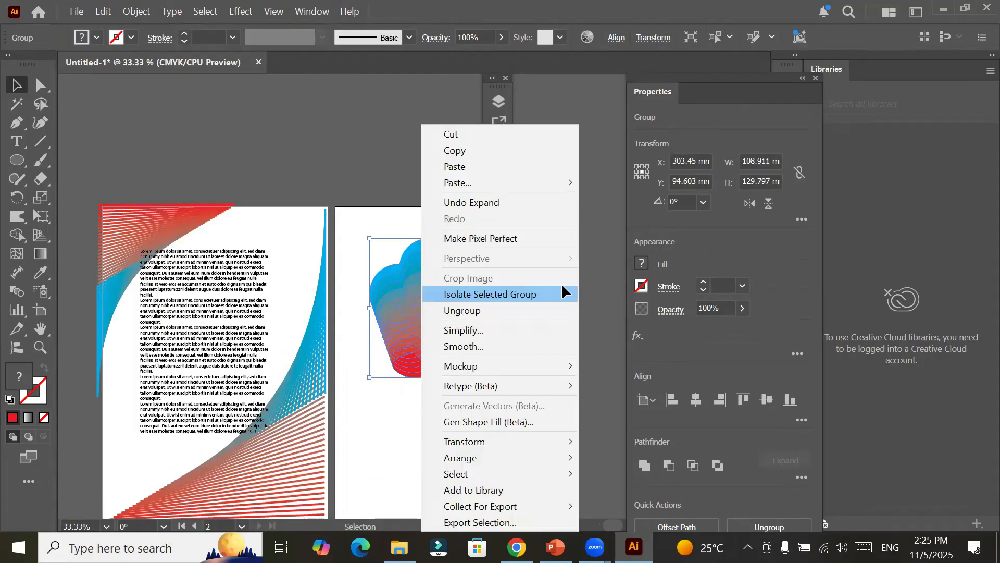
pyautogui.click(533, 310)
pyautogui.click(468, 382)
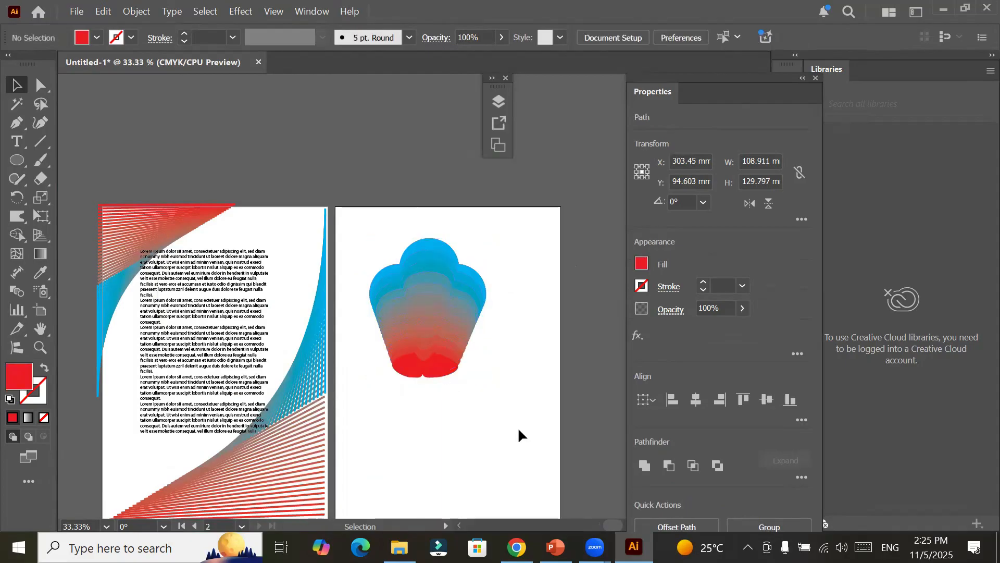
# Step: Pull the red and brownish cloud shapes out of the stack one by one and spread them around the second artboard
pyautogui.moveTo(413, 364); pyautogui.dragTo(518, 429)
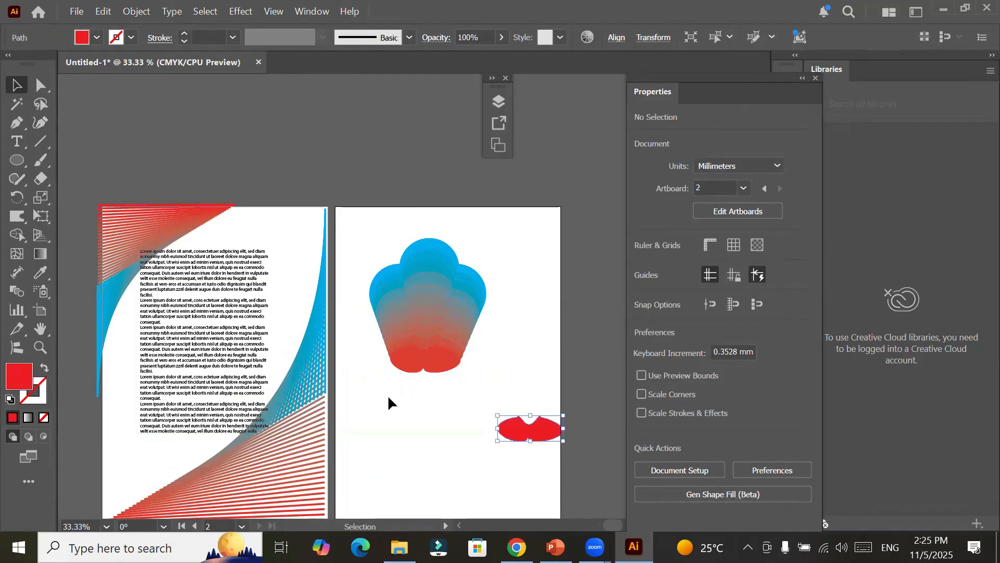
pyautogui.moveTo(430, 354); pyautogui.dragTo(372, 451)
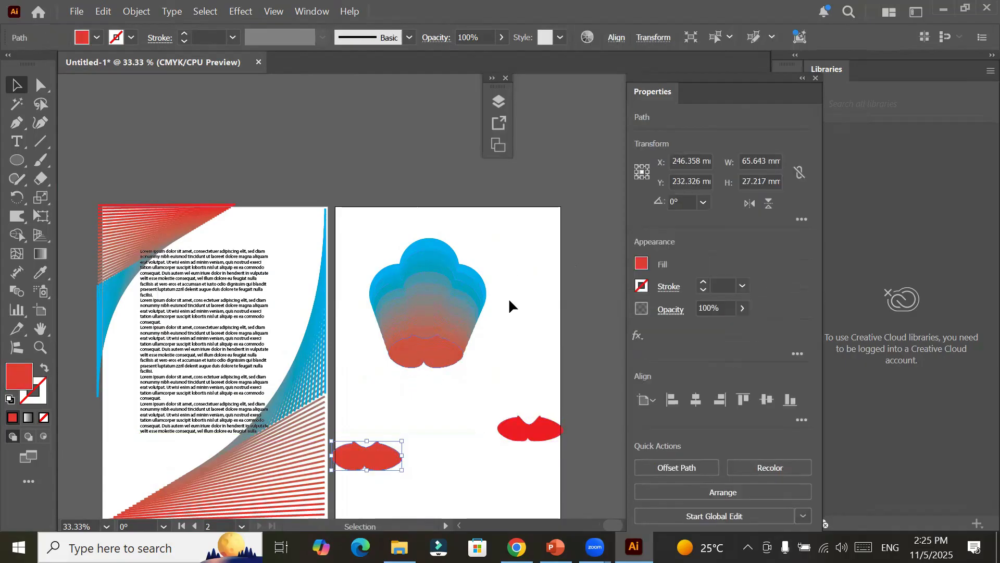
pyautogui.moveTo(427, 353); pyautogui.dragTo(503, 220)
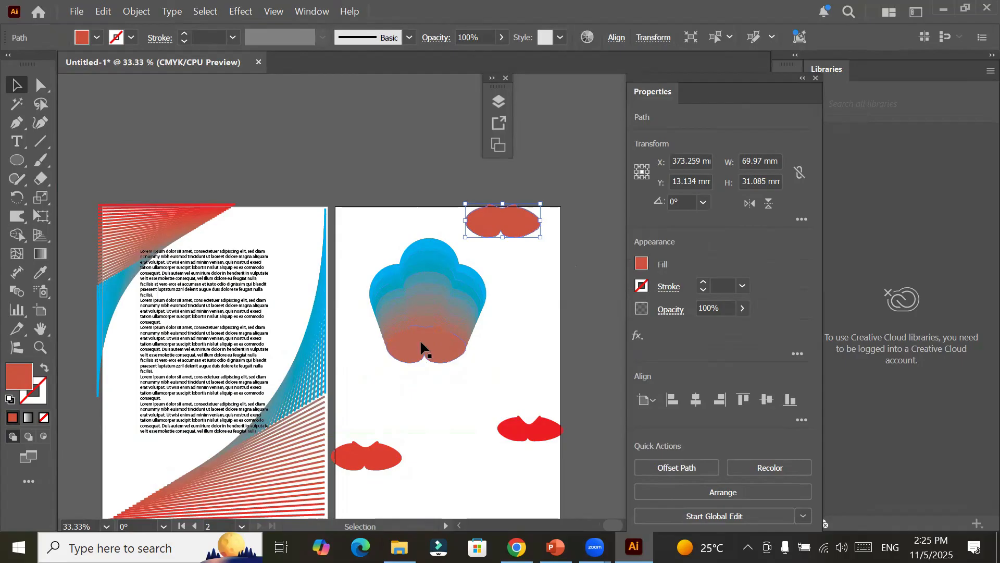
pyautogui.moveTo(421, 343); pyautogui.dragTo(421, 426)
pyautogui.moveTo(457, 344); pyautogui.dragTo(570, 364)
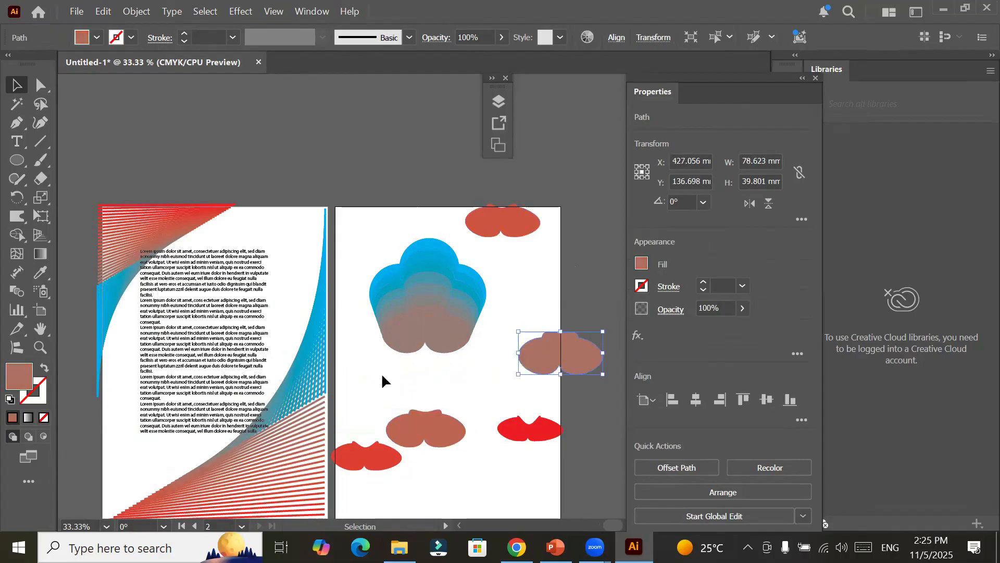
pyautogui.moveTo(431, 335); pyautogui.dragTo(400, 375)
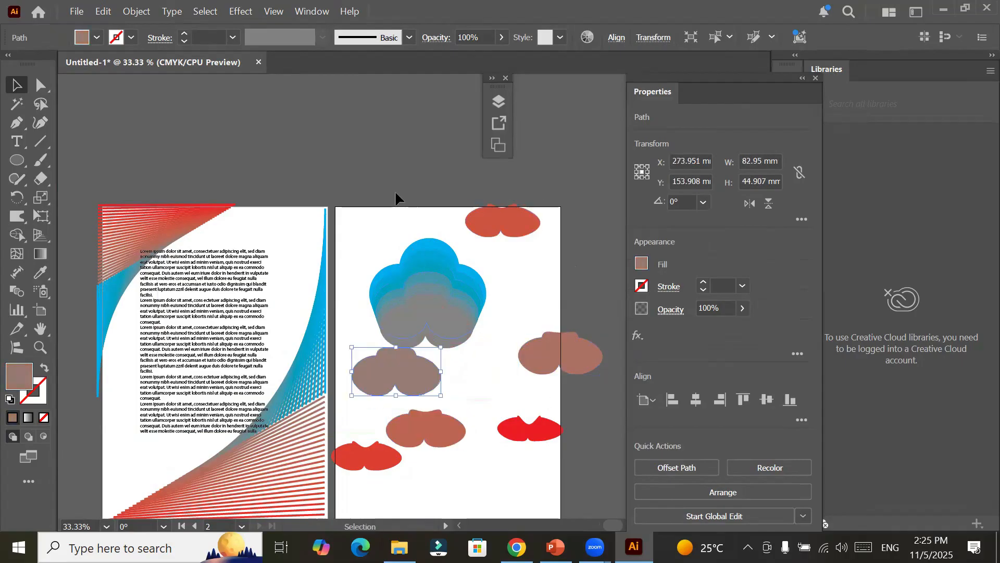
# Step: Move the blue, teal and grey cloud shapes apart so the remaining stack is separated into individual pieces
pyautogui.moveTo(413, 247); pyautogui.dragTo(395, 193)
pyautogui.moveTo(455, 286); pyautogui.dragTo(525, 287)
pyautogui.moveTo(419, 315); pyautogui.dragTo(473, 454)
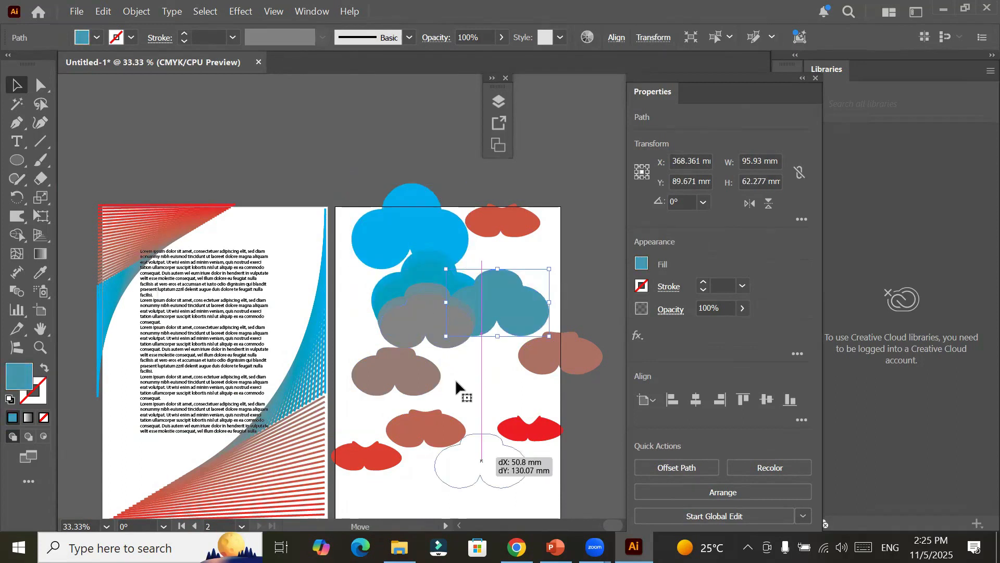
pyautogui.moveTo(432, 312); pyautogui.dragTo(425, 364)
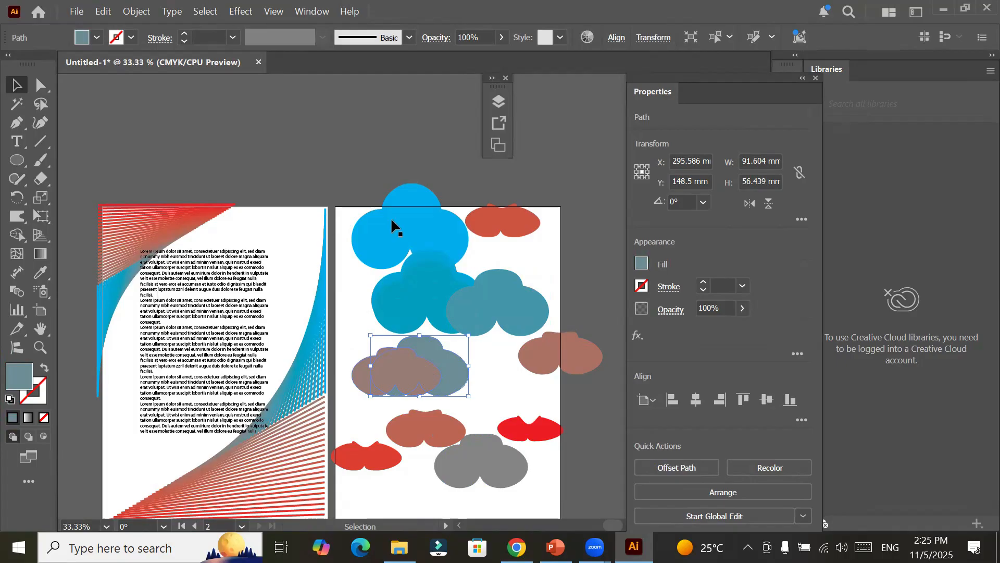
# Step: Select all the separated cloud shapes on the second artboard and delete them
pyautogui.press('ctrl')
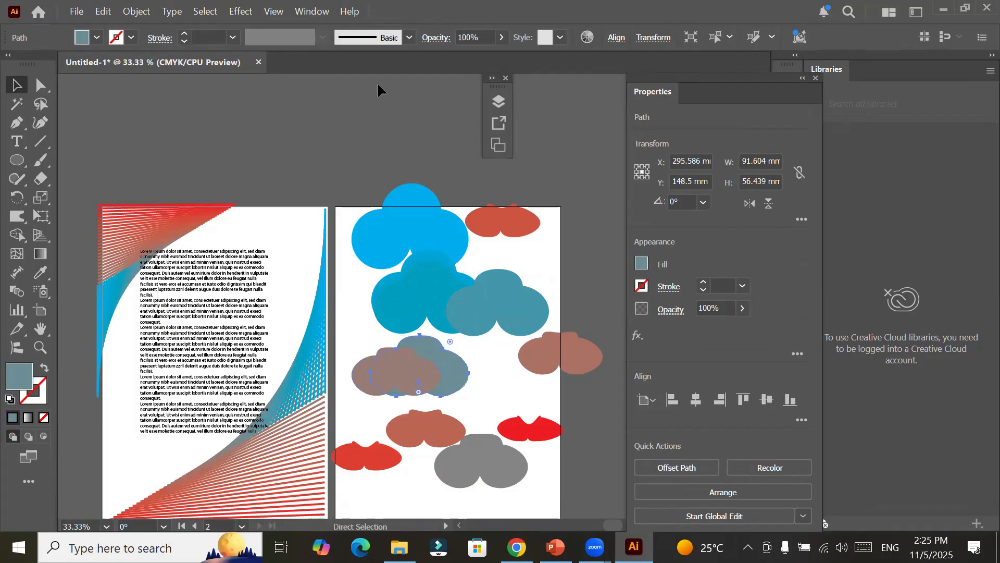
pyautogui.hotkey('ctrl', 'z')
pyautogui.moveTo(357, 170); pyautogui.dragTo(601, 511)
pyautogui.press('Delete')
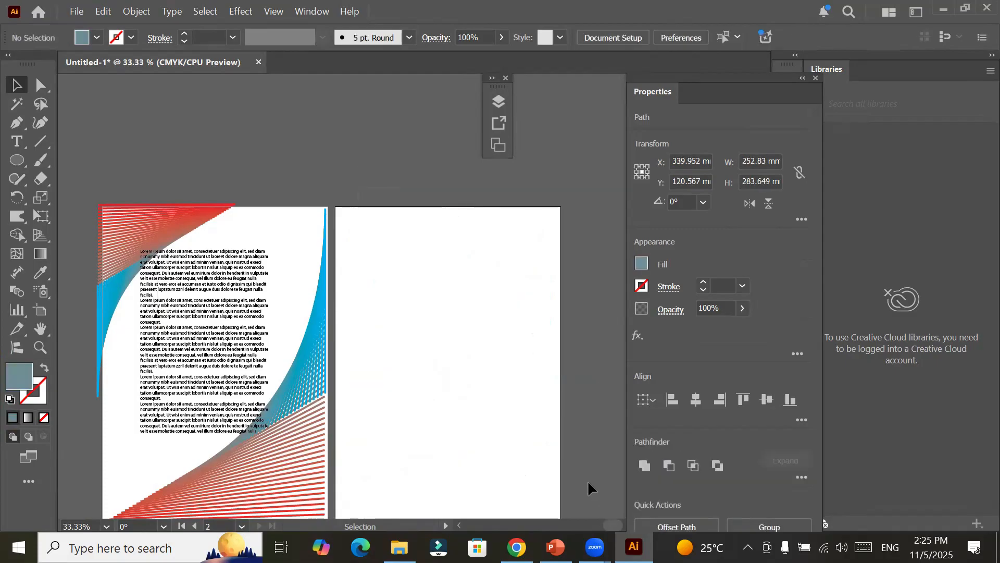
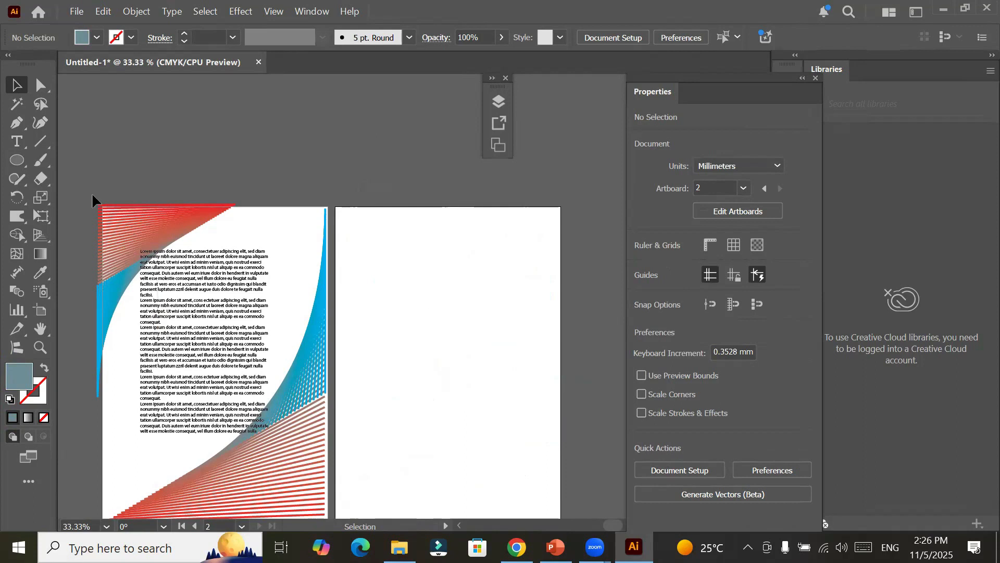
# Step: Add the point text "Name" near the upper-left corner of the second artboard
pyautogui.click(14, 166)
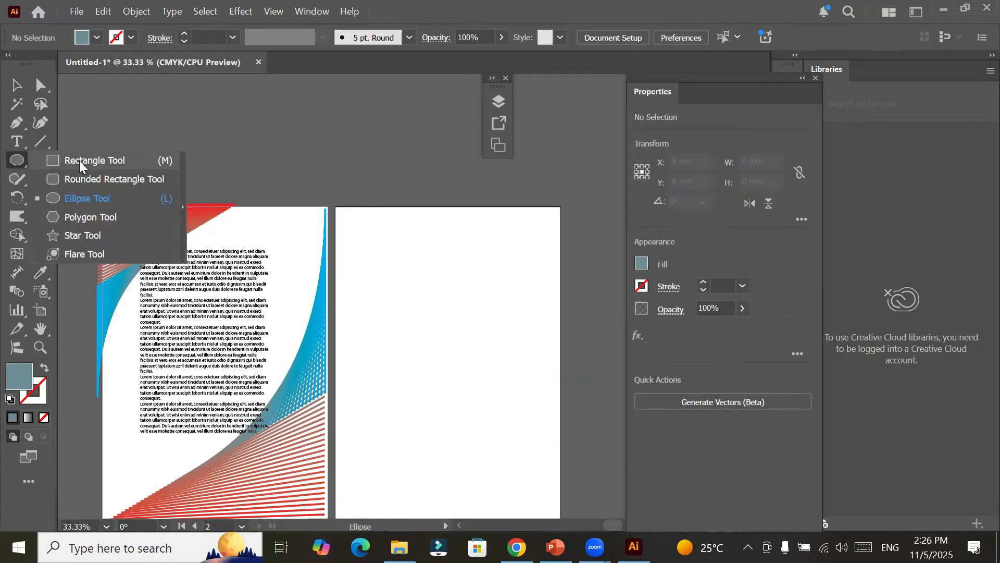
pyautogui.scroll(1, 491, 364)
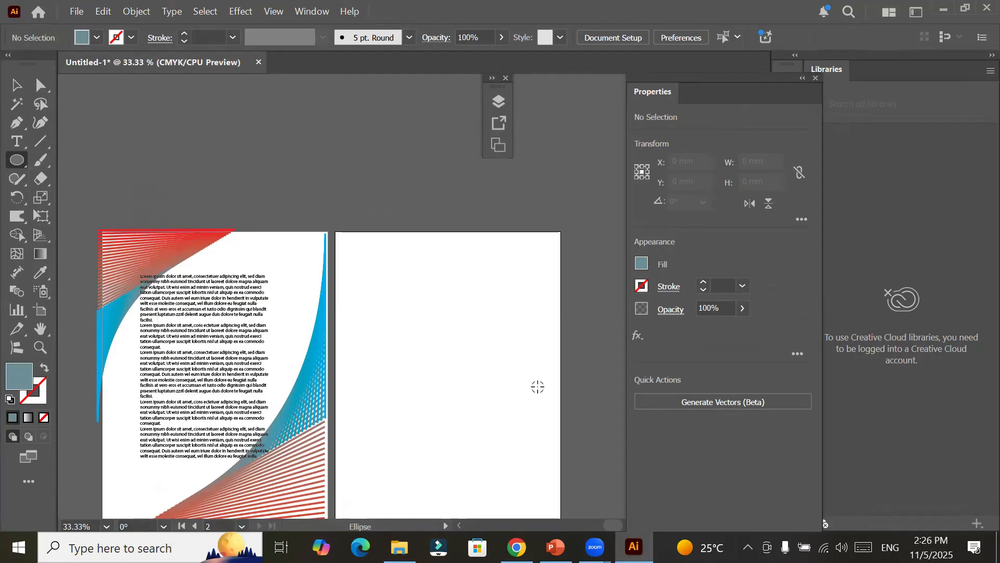
pyautogui.scroll(3, 537, 387)
pyautogui.scroll(-1, 344, 326)
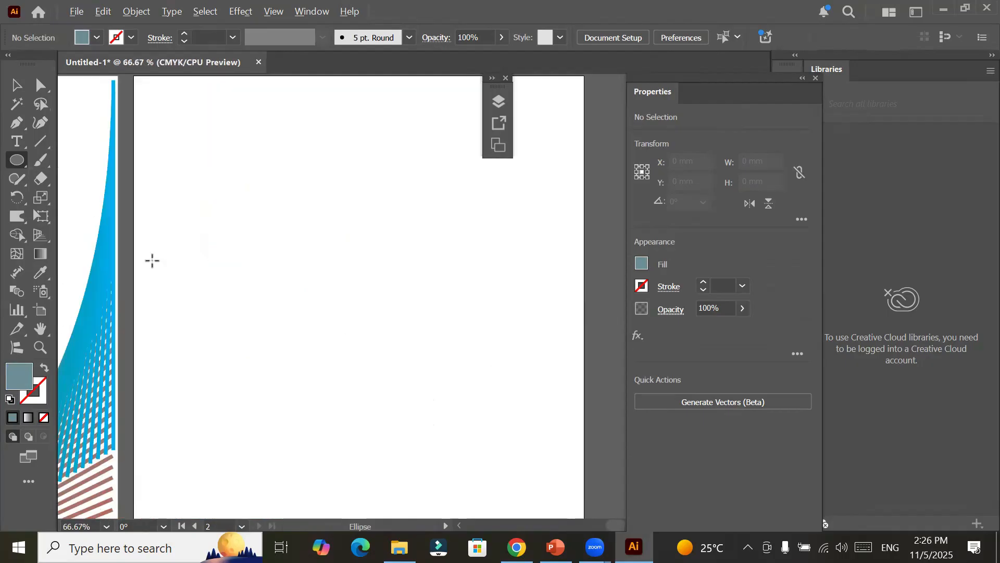
pyautogui.click(18, 145)
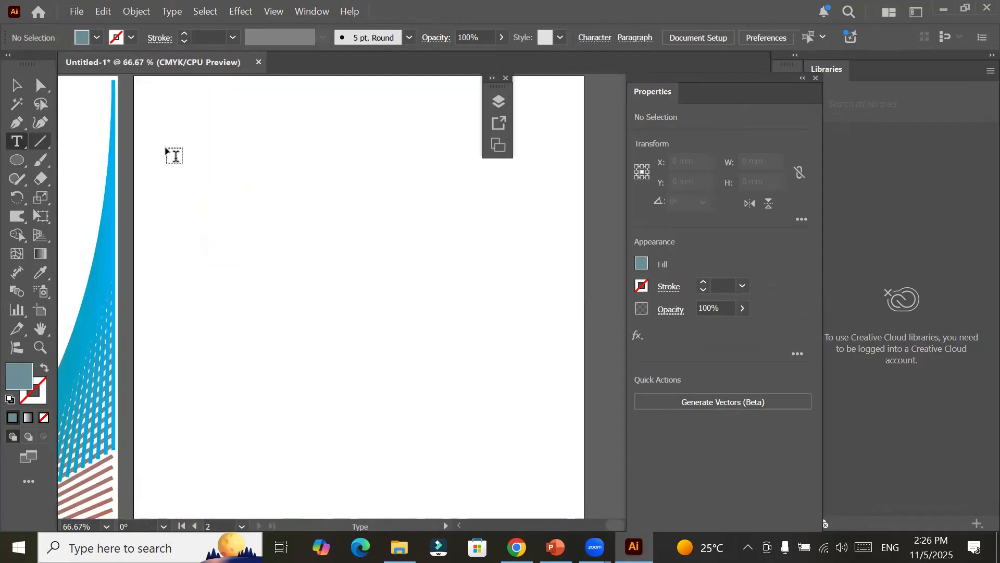
pyautogui.click(229, 175)
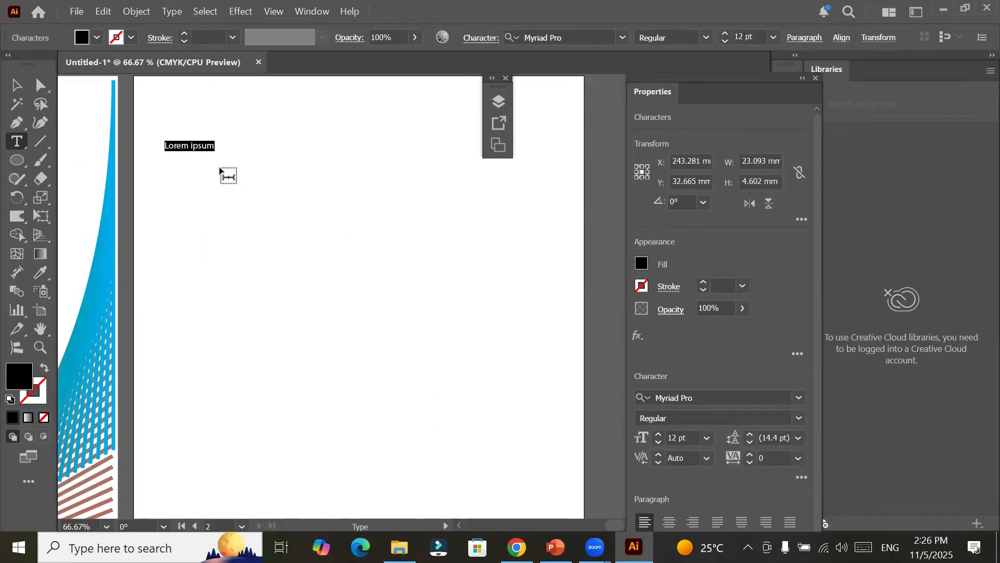
pyautogui.write('Name')
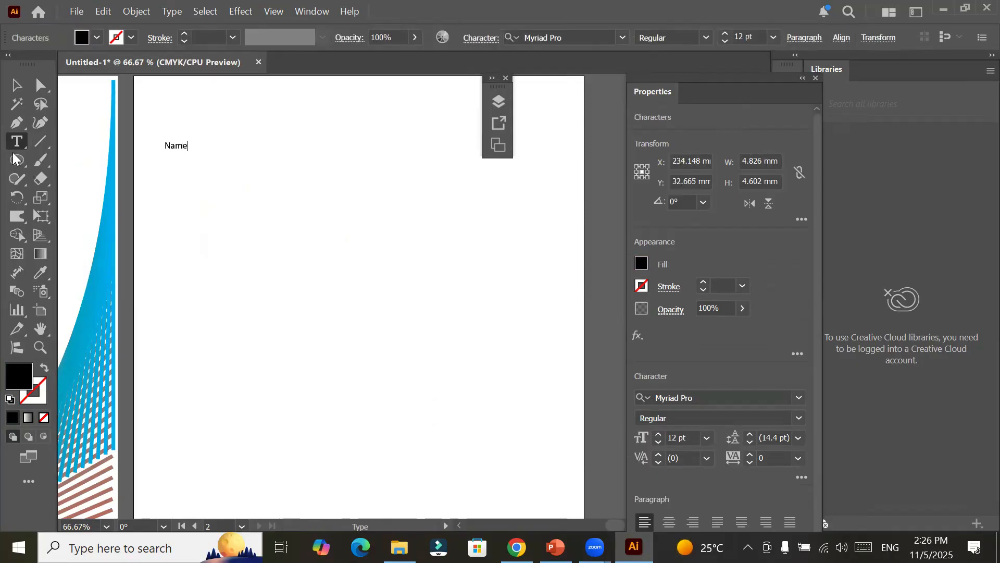
# Step: Draw a small rectangle about 5.6 by 5.8 mm just to the right of the "Name" text
pyautogui.click(16, 160)
pyautogui.click(16, 160)
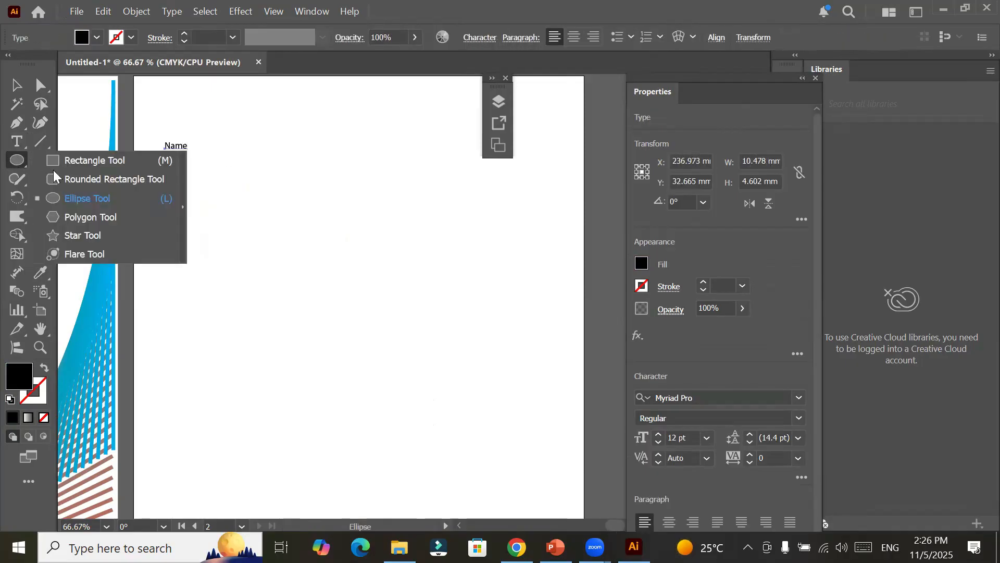
pyautogui.click(73, 160)
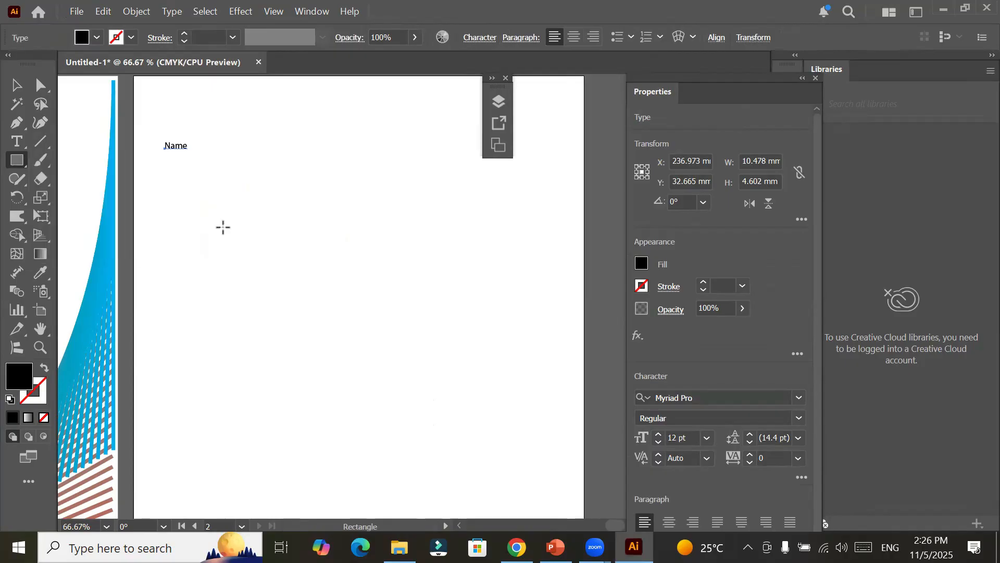
pyautogui.scroll(1, 223, 228)
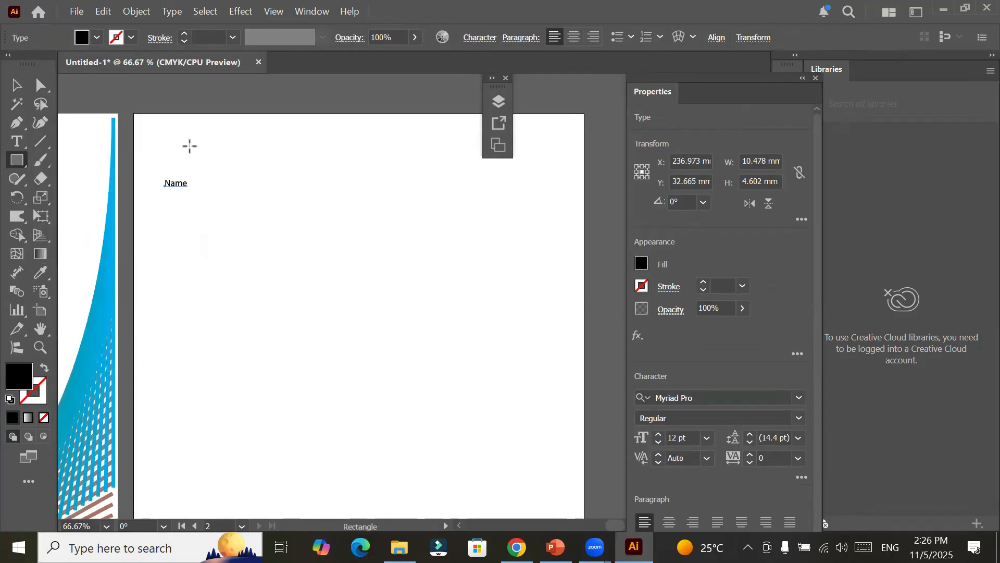
pyautogui.scroll(2, 177, 125)
pyautogui.moveTo(168, 114); pyautogui.dragTo(195, 143)
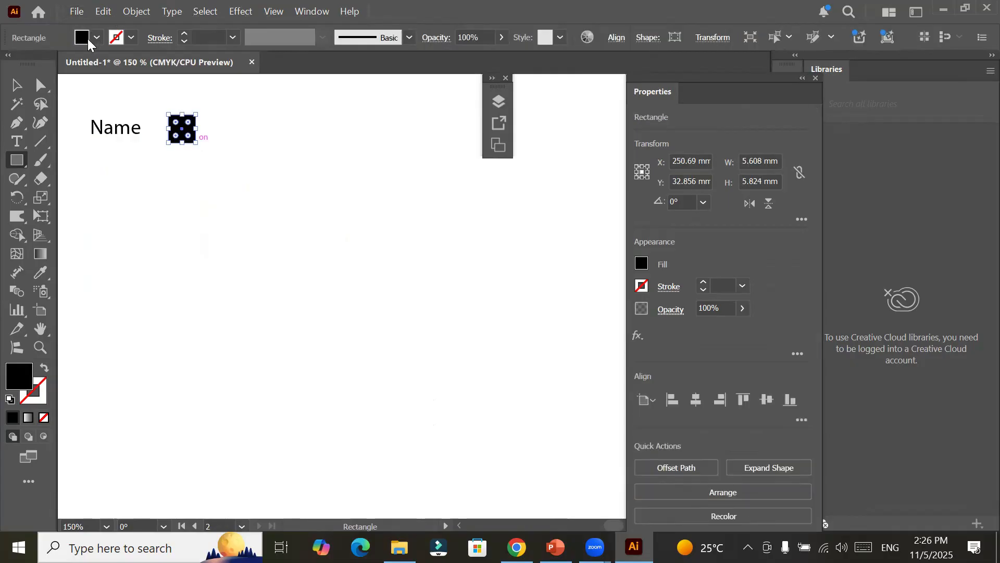
# Step: Remove the small rectangle's fill and set its stroke weight to 1 pt
pyautogui.click(87, 39)
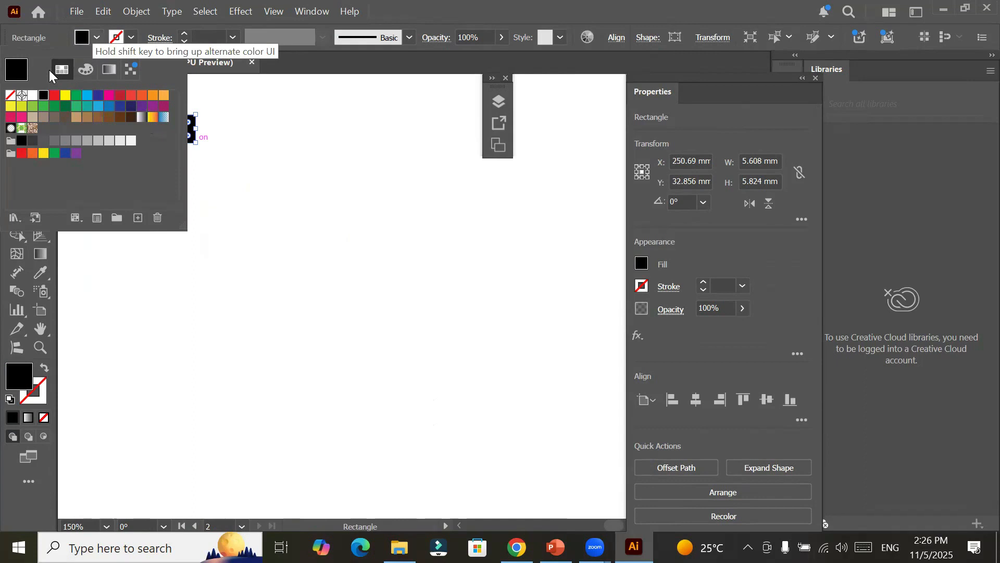
pyautogui.click(182, 32)
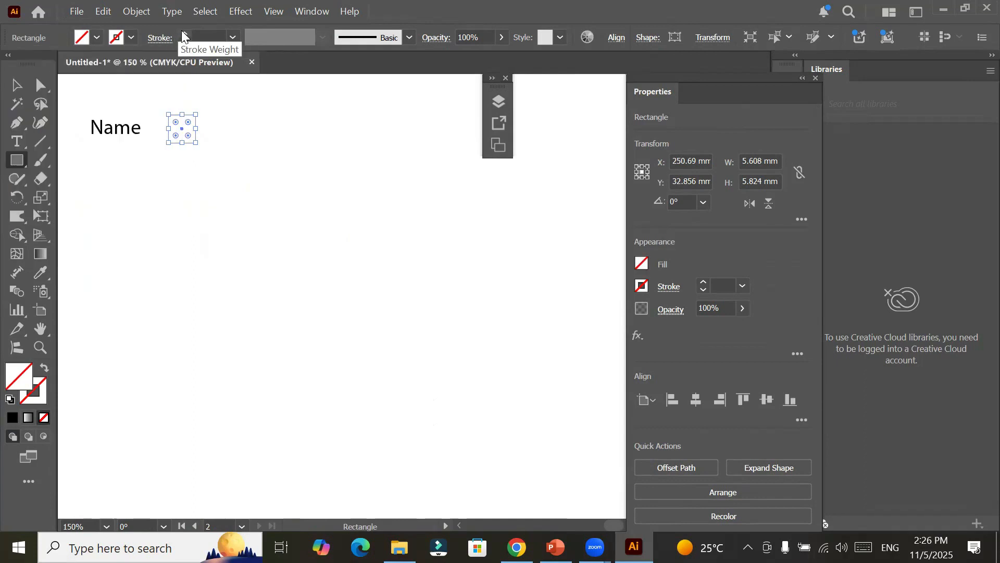
pyautogui.click(183, 32)
pyautogui.click(182, 32)
pyautogui.click(183, 33)
pyautogui.click(17, 86)
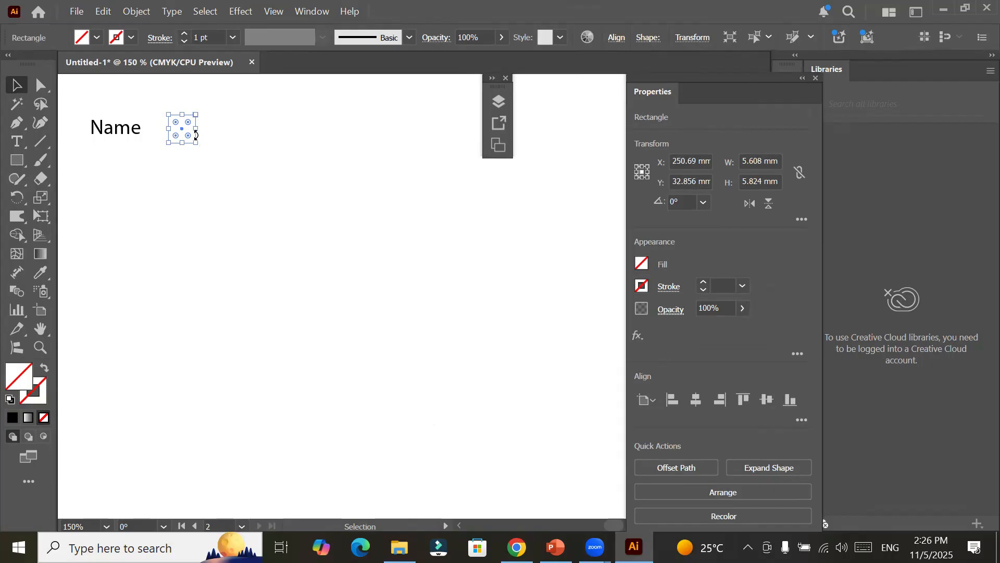
# Step: Collapse the Properties panel and give the small rectangle a black stroke
pyautogui.scroll(-2, 357, 281)
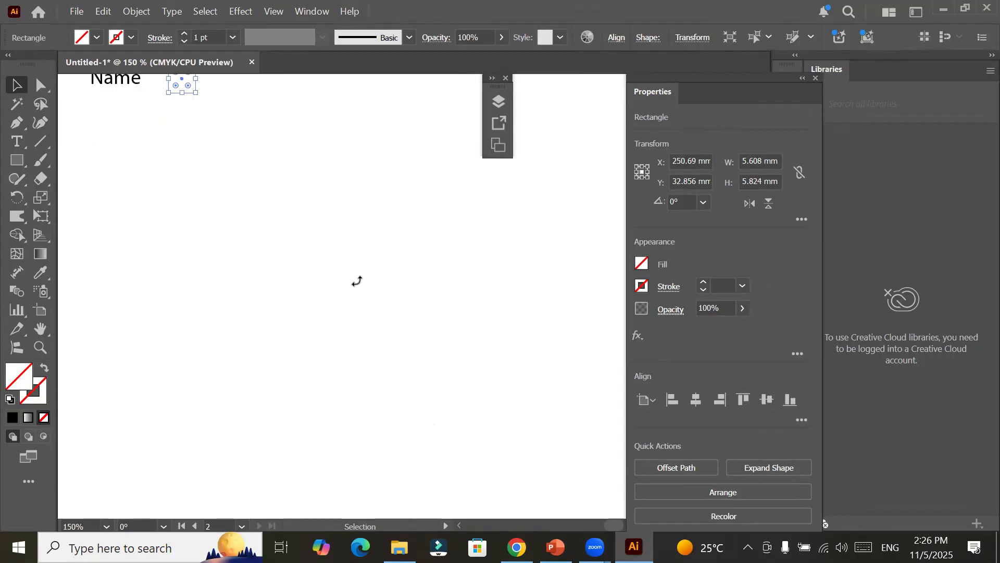
pyautogui.scroll(3, 357, 282)
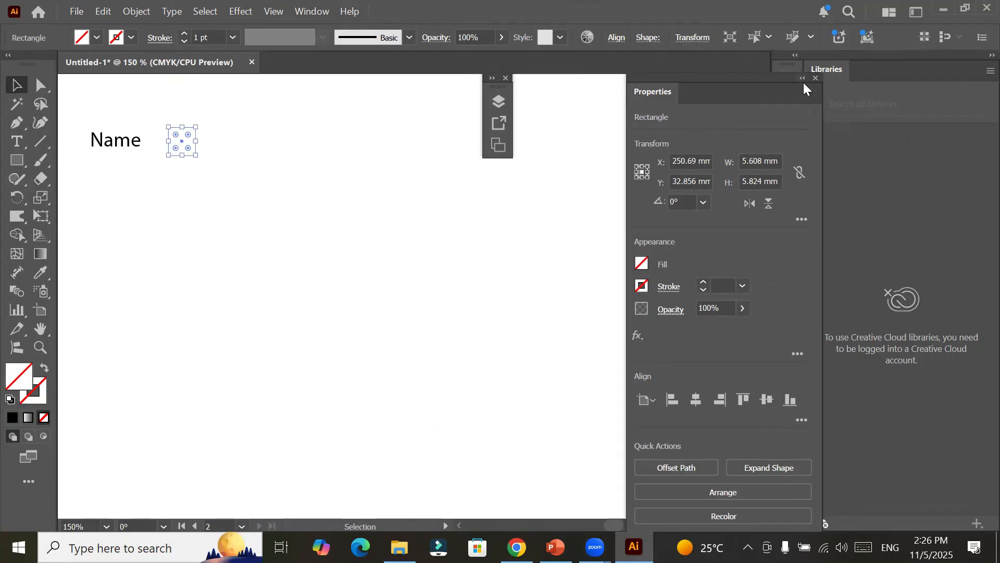
pyautogui.click(803, 78)
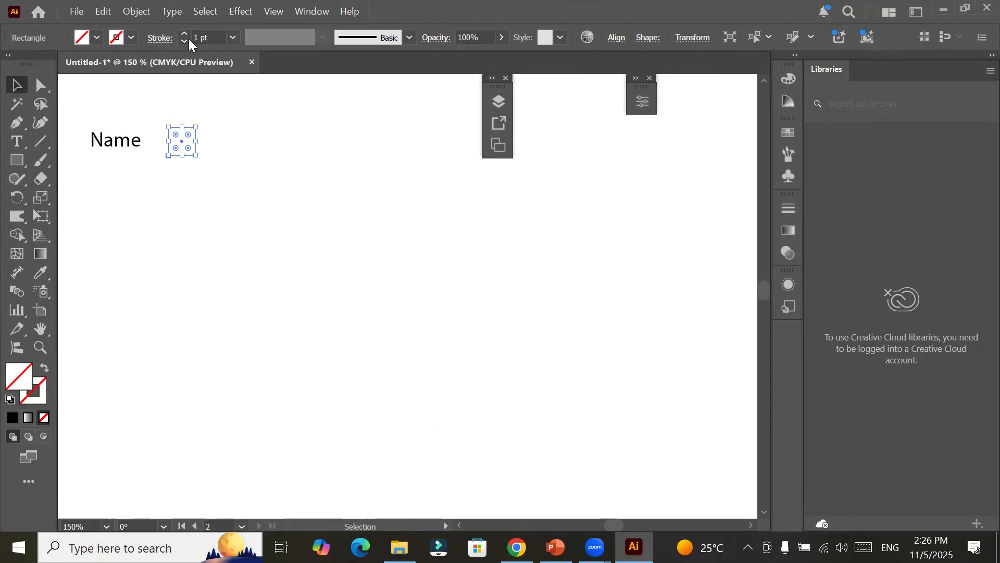
pyautogui.click(131, 39)
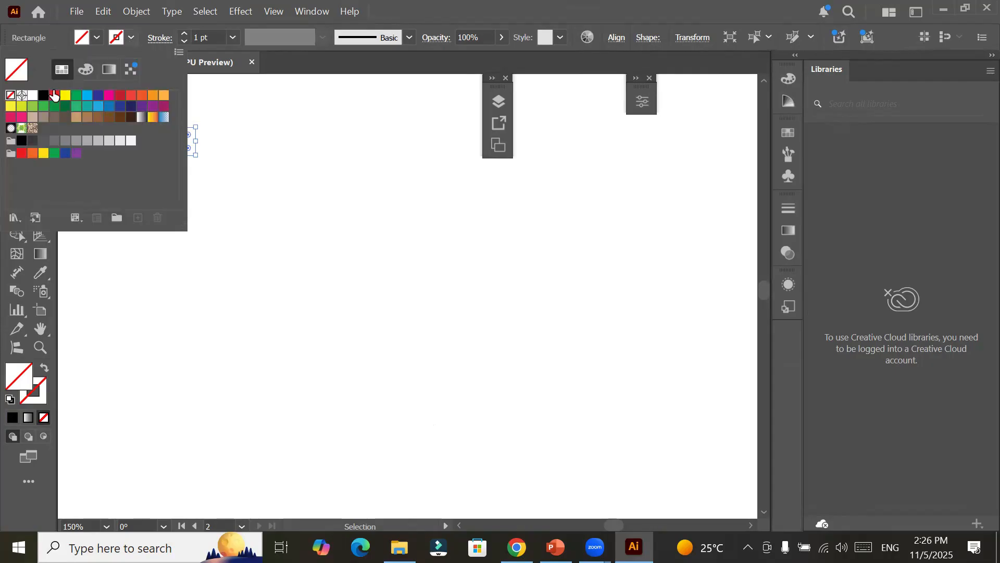
pyautogui.click(41, 96)
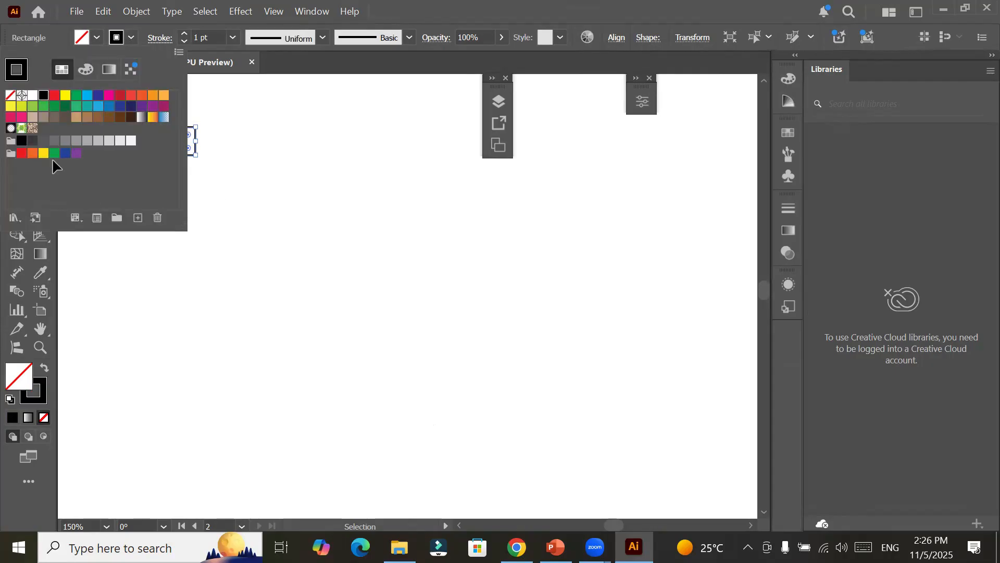
pyautogui.press('Escape')
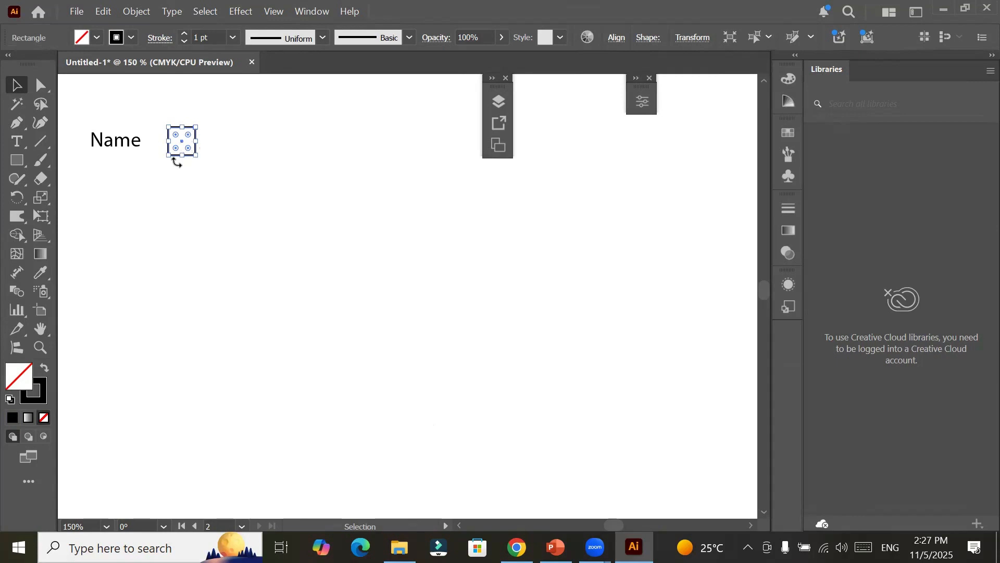
# Step: Place a copy of the outlined box far to the right of the original on the same horizontal line
pyautogui.scroll(1, 182, 169)
pyautogui.scroll(1, 201, 193)
pyautogui.scroll(4, 202, 193)
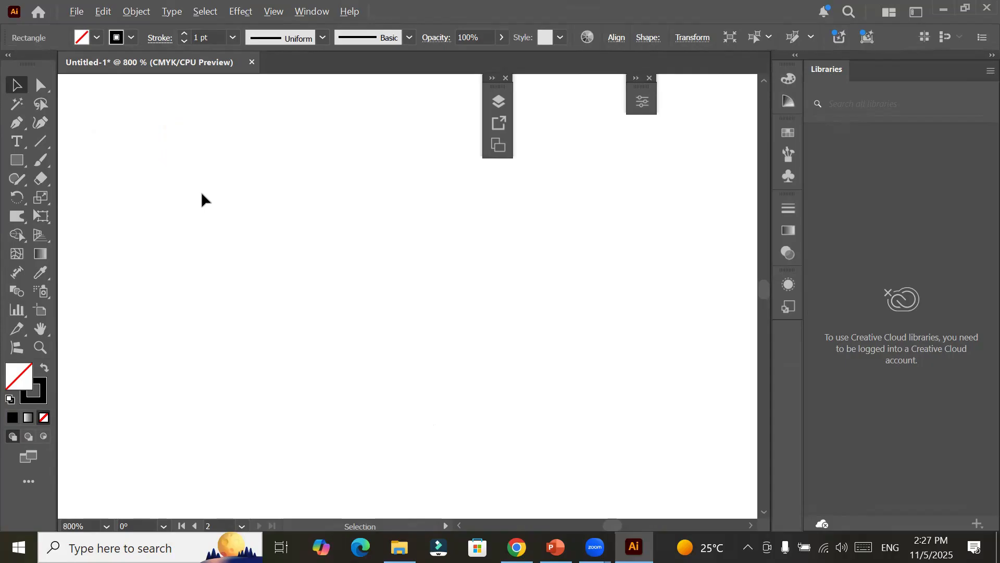
pyautogui.scroll(-3, 201, 194)
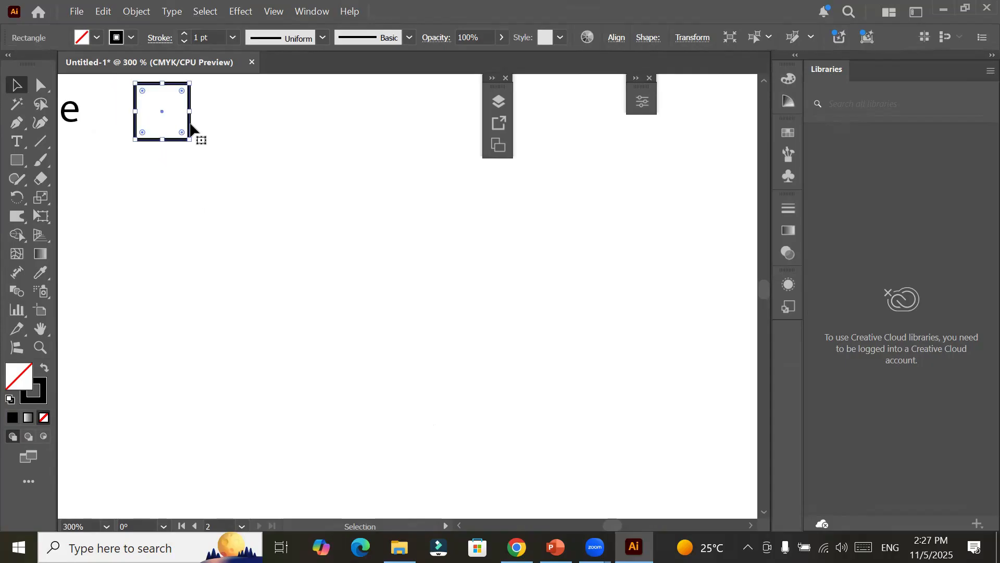
pyautogui.moveTo(191, 126); pyautogui.dragTo(726, 125)
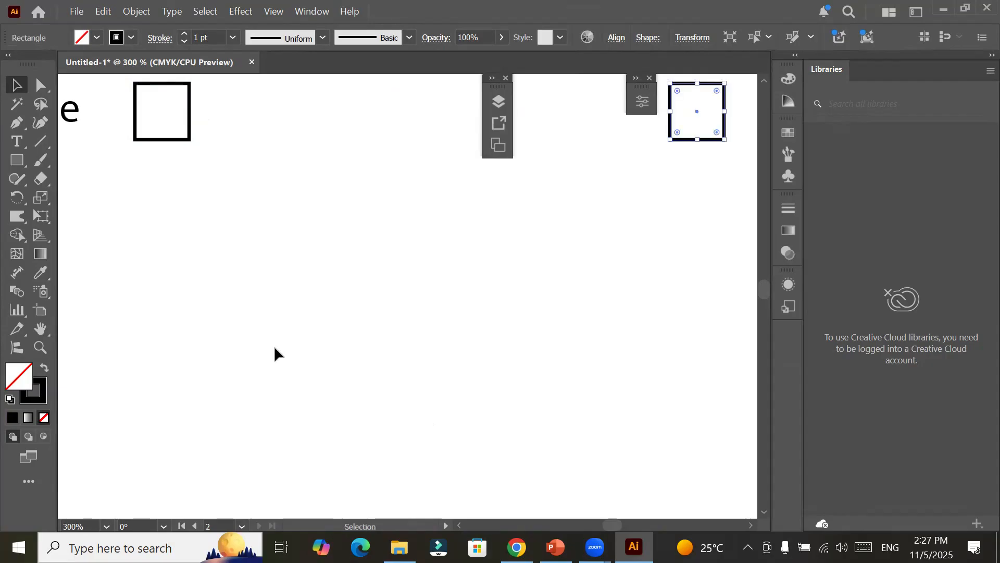
# Step: Select both outlined boxes beside the "Name" text and make a blend between them
pyautogui.scroll(1, 274, 346)
pyautogui.scroll(2, 158, 185)
pyautogui.moveTo(110, 141); pyautogui.dragTo(749, 316)
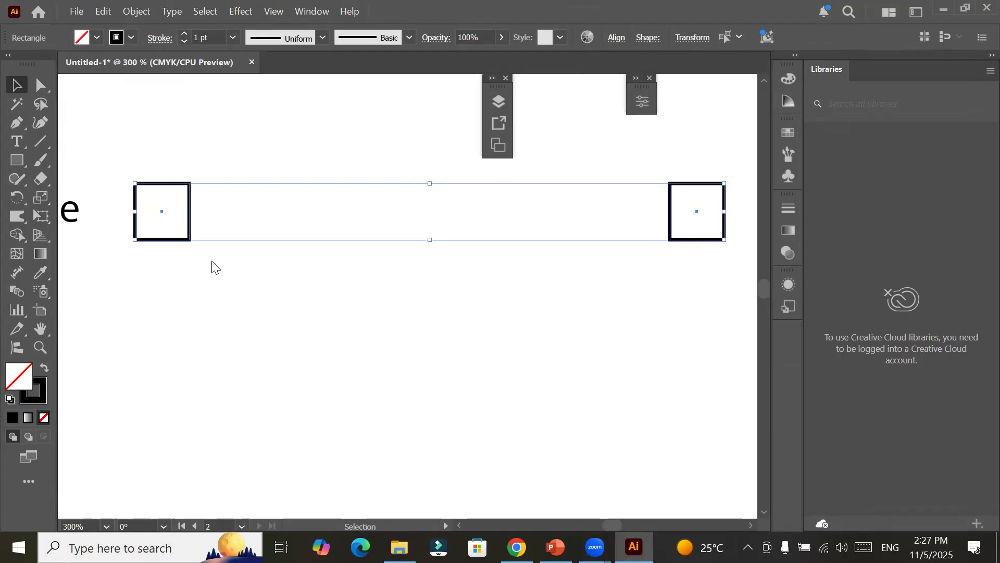
pyautogui.click(136, 11)
pyautogui.moveTo(305, 320)
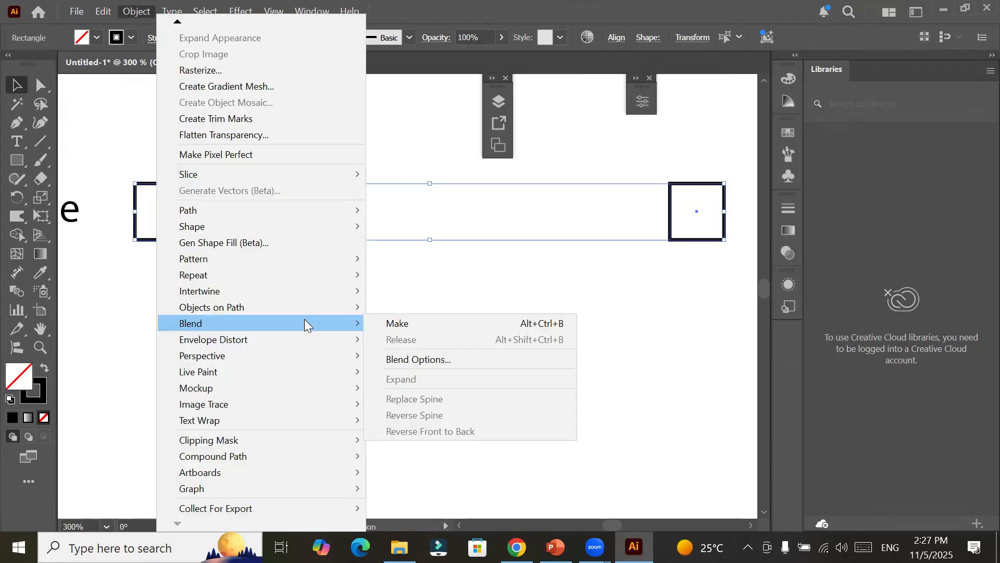
pyautogui.click(389, 324)
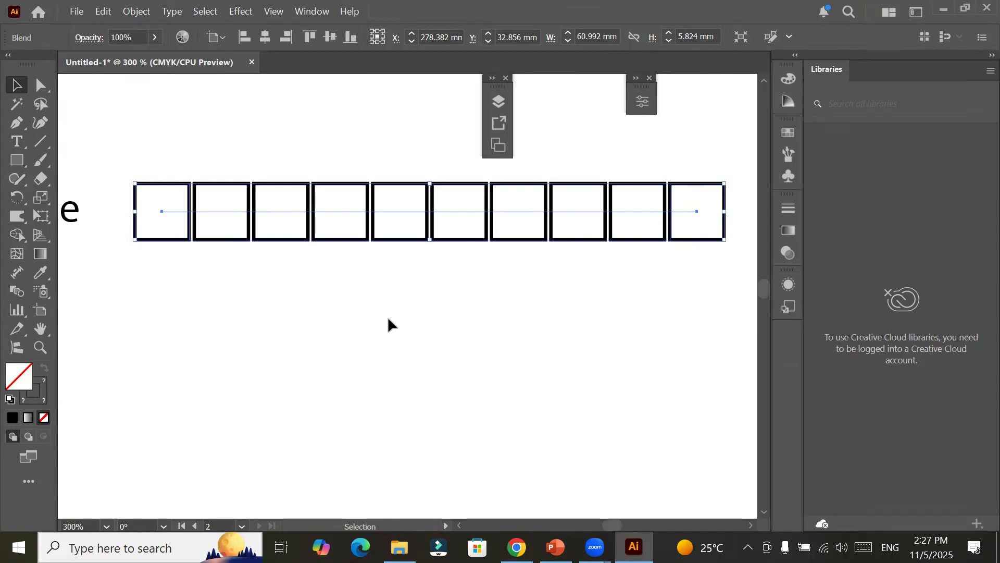
# Step: Open the blend options for the row of boxes and change the spacing to Specified Steps
pyautogui.click(133, 10)
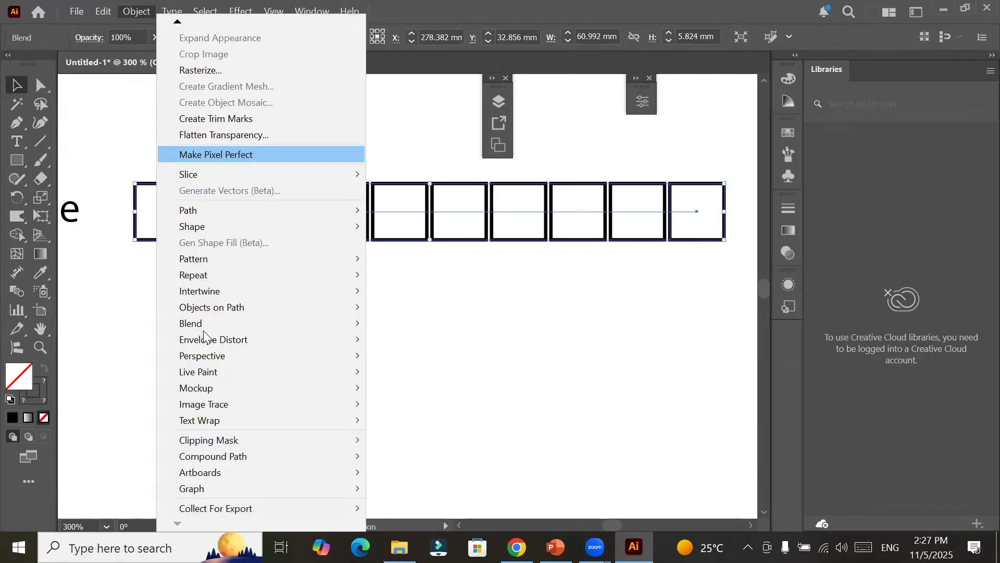
pyautogui.moveTo(198, 323)
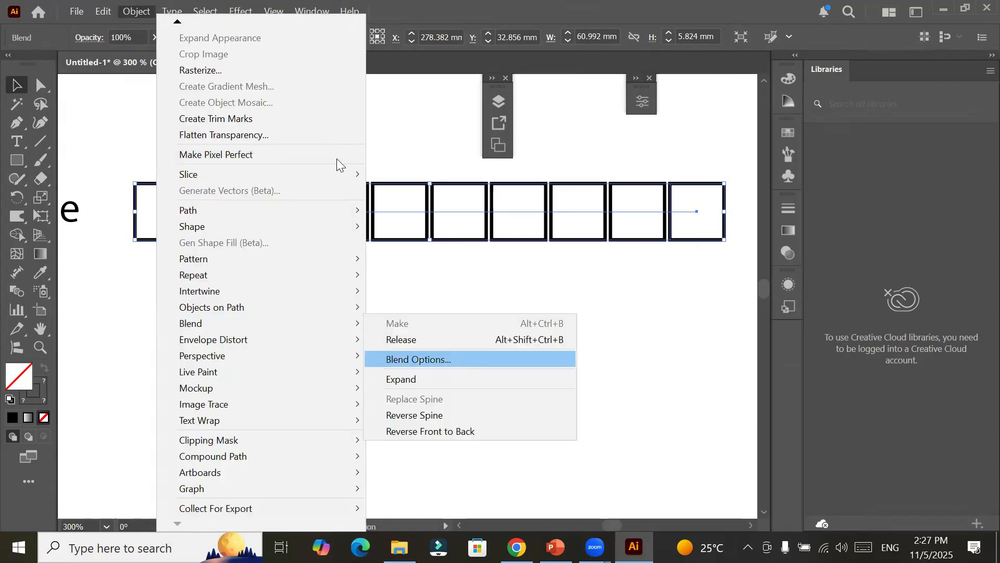
pyautogui.click(207, 90)
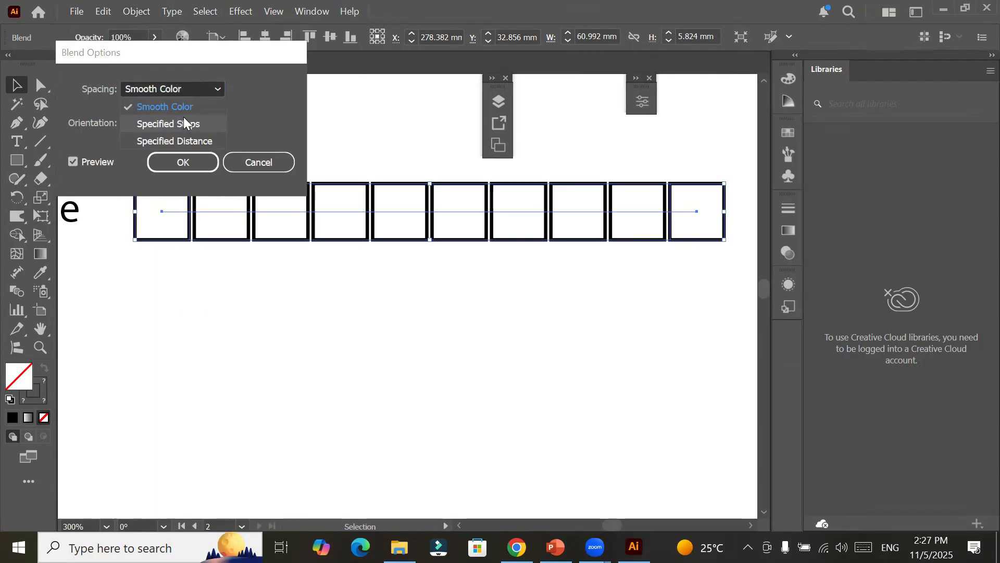
pyautogui.click(184, 124)
pyautogui.click(267, 86)
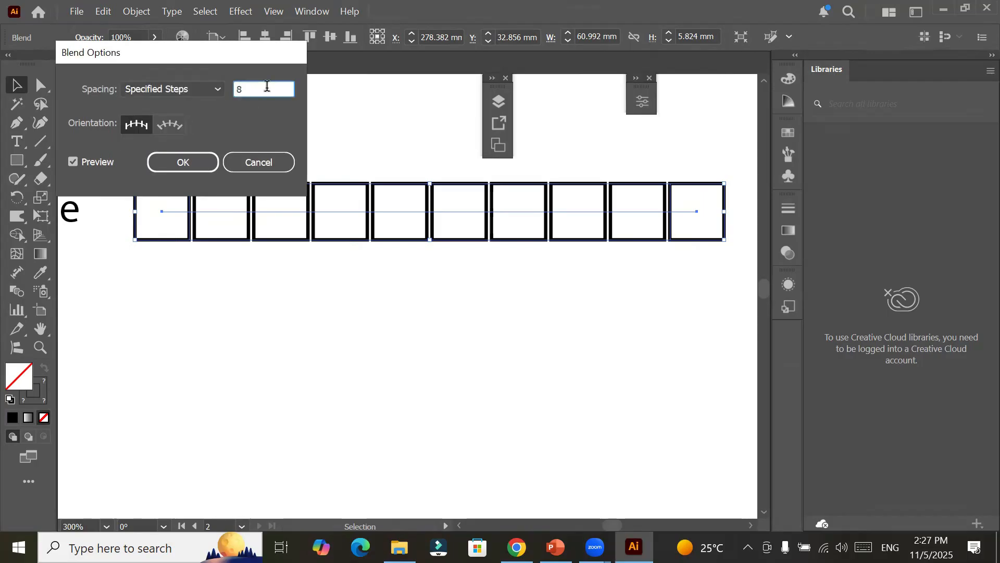
# Step: Preview the box row with fewer blend steps, lowering the count through 7 and 4 and ending at 5
pyautogui.press('Down')
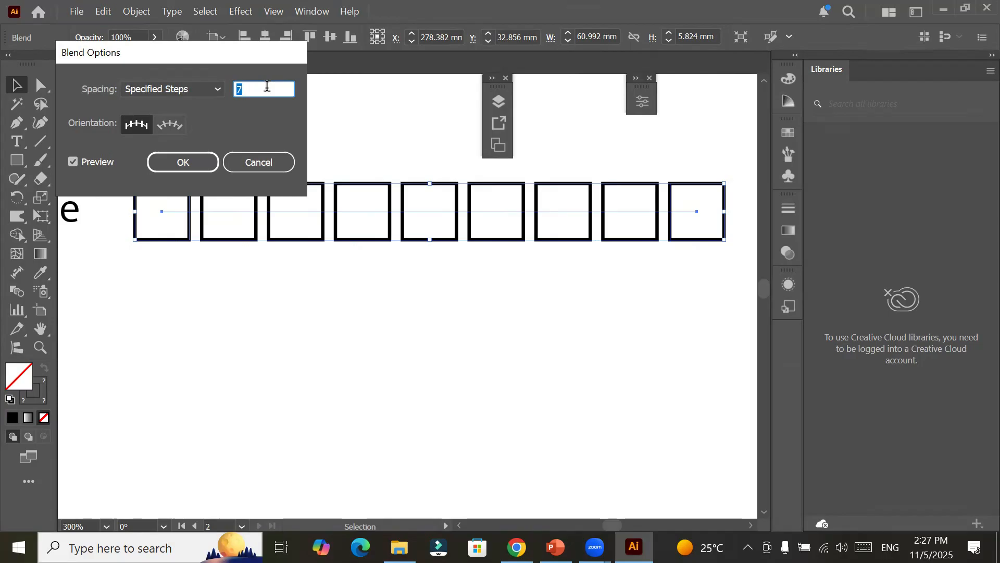
pyautogui.press('Down')
pyautogui.press('Down')
pyautogui.press('Down')
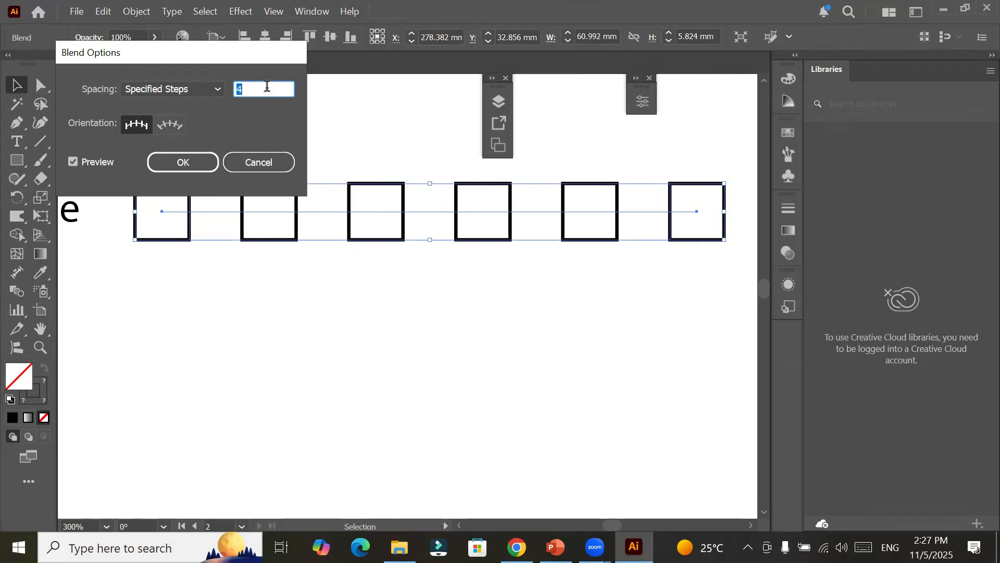
pyautogui.press('Down')
pyautogui.press('Up')
pyautogui.press('Up')
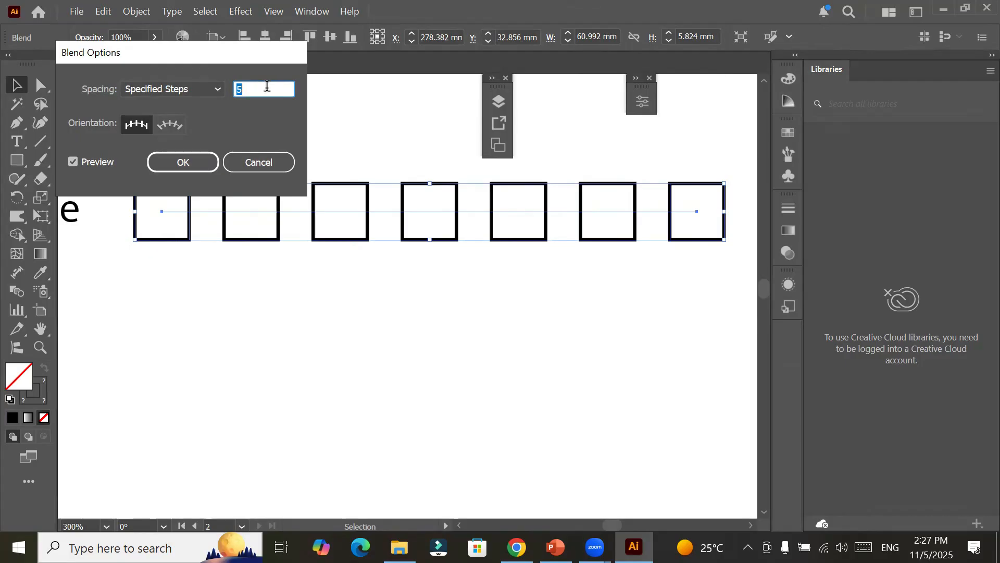
# Step: Raise the box row's blend to 15 specified steps and apply the blend options
pyautogui.press('Up')
pyautogui.press('Up')
pyautogui.press('Up')
pyautogui.press('Up')
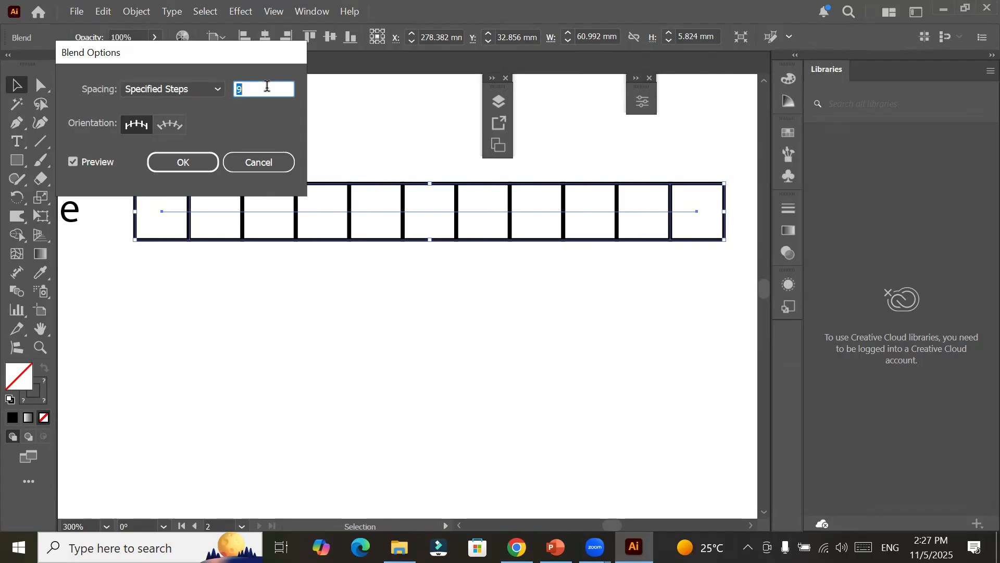
pyautogui.press('Up')
pyautogui.press('Up')
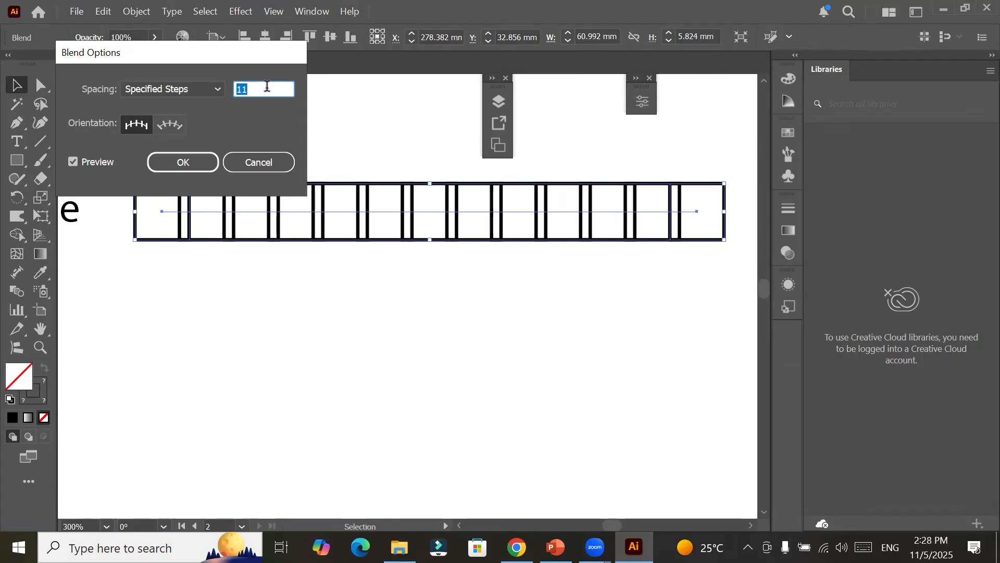
pyautogui.press('Up')
pyautogui.press('Up')
pyautogui.press('Up')
pyautogui.press('Up')
pyautogui.press('Up')
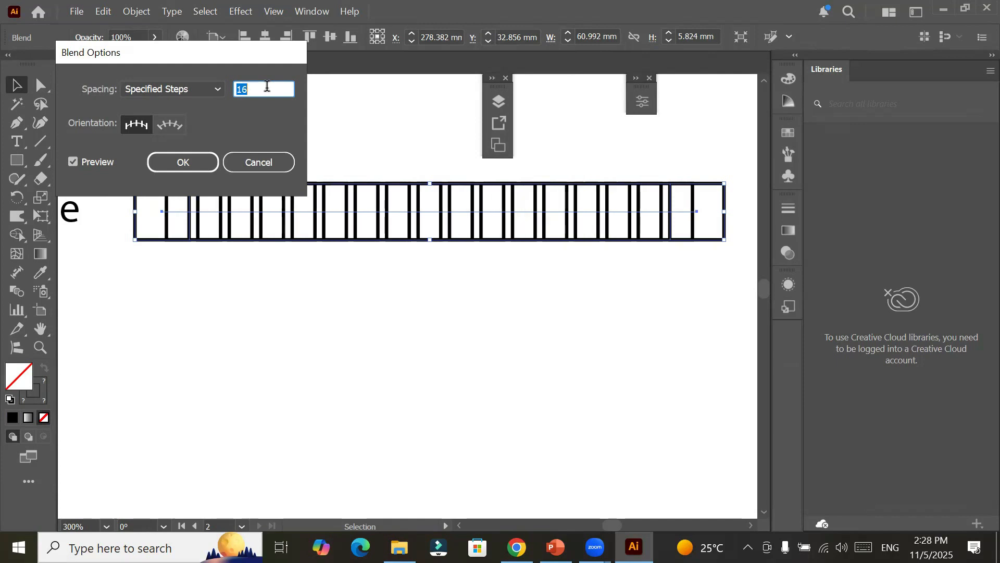
pyautogui.press('Down')
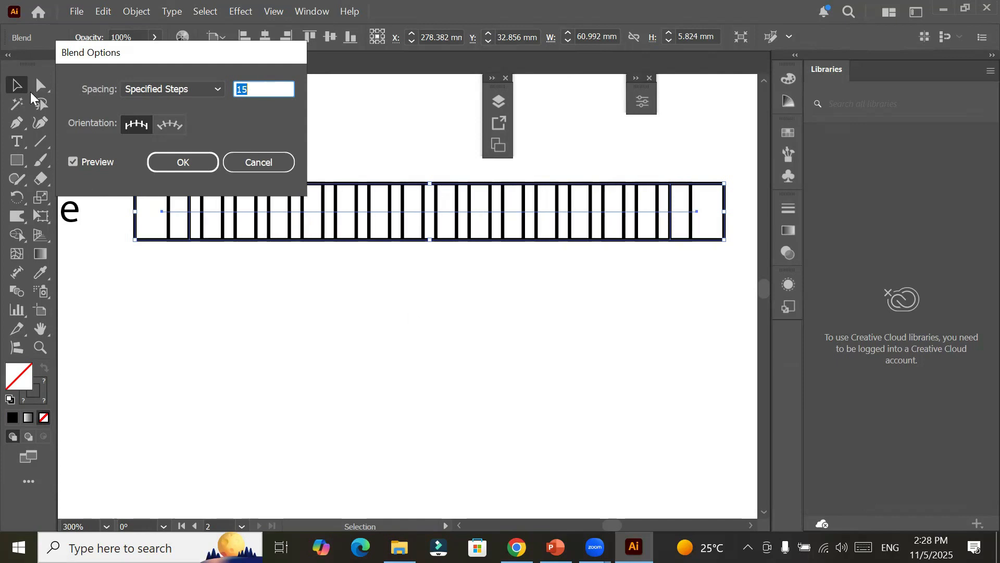
pyautogui.click(183, 162)
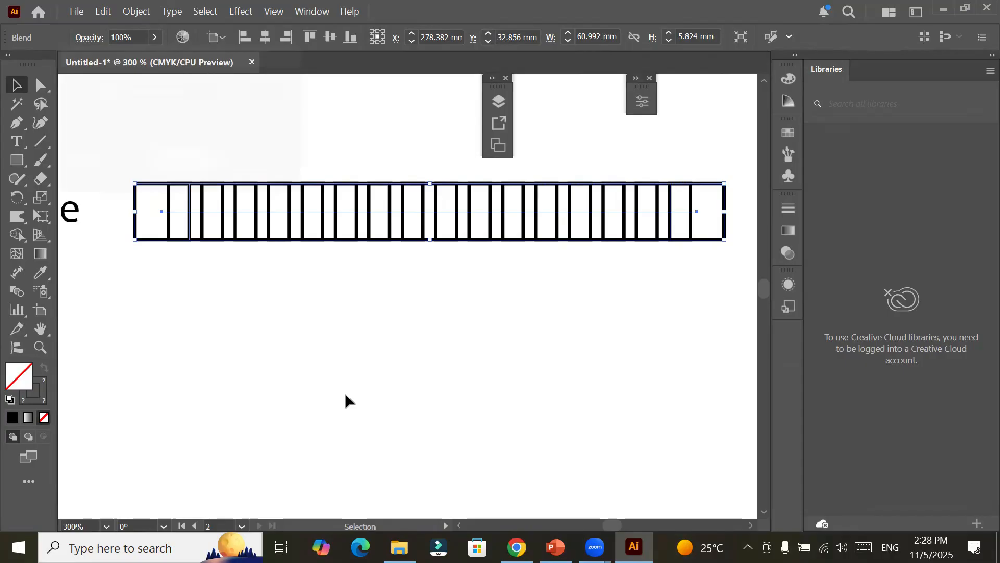
pyautogui.scroll(-5, 346, 395)
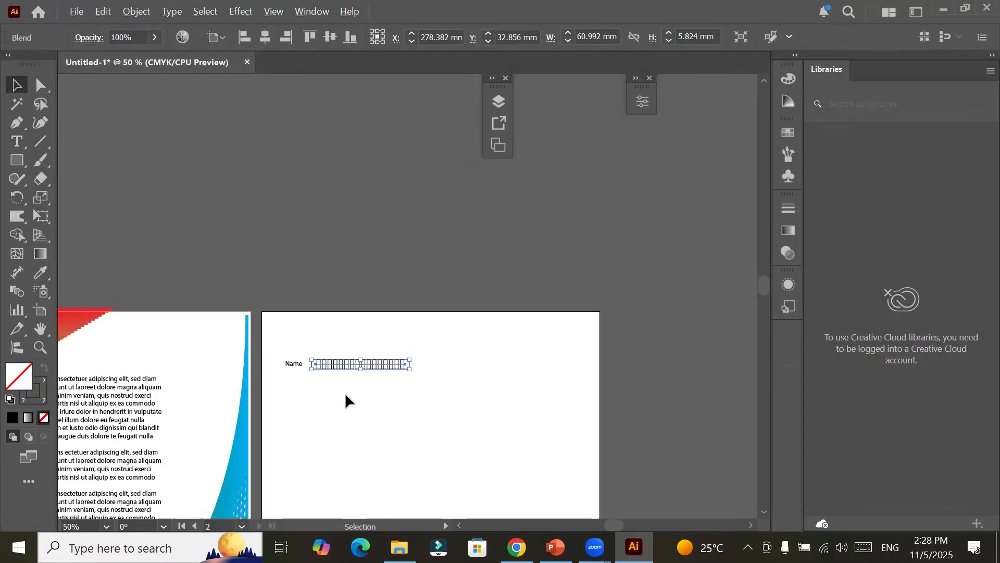
pyautogui.scroll(1, 345, 394)
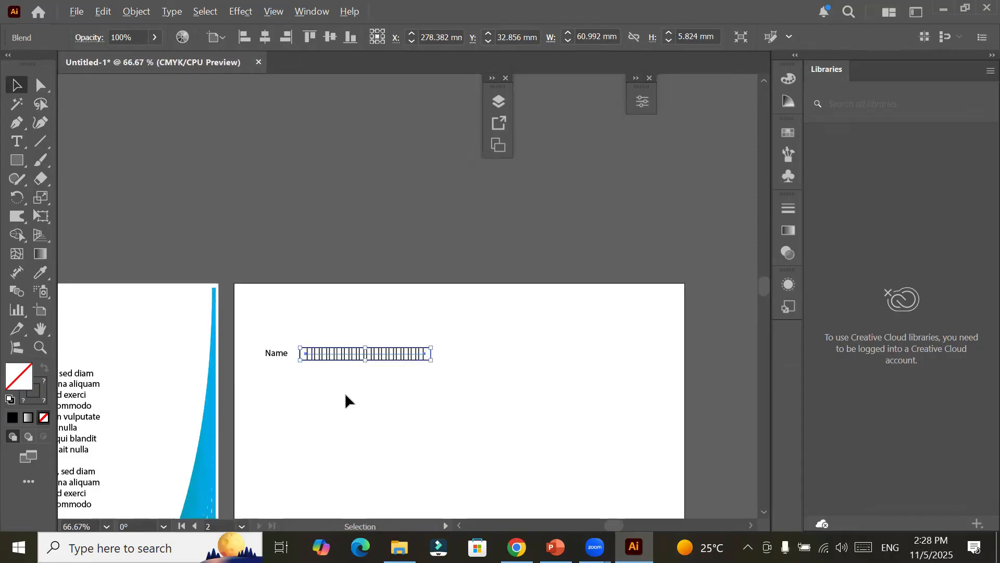
pyautogui.click(430, 376)
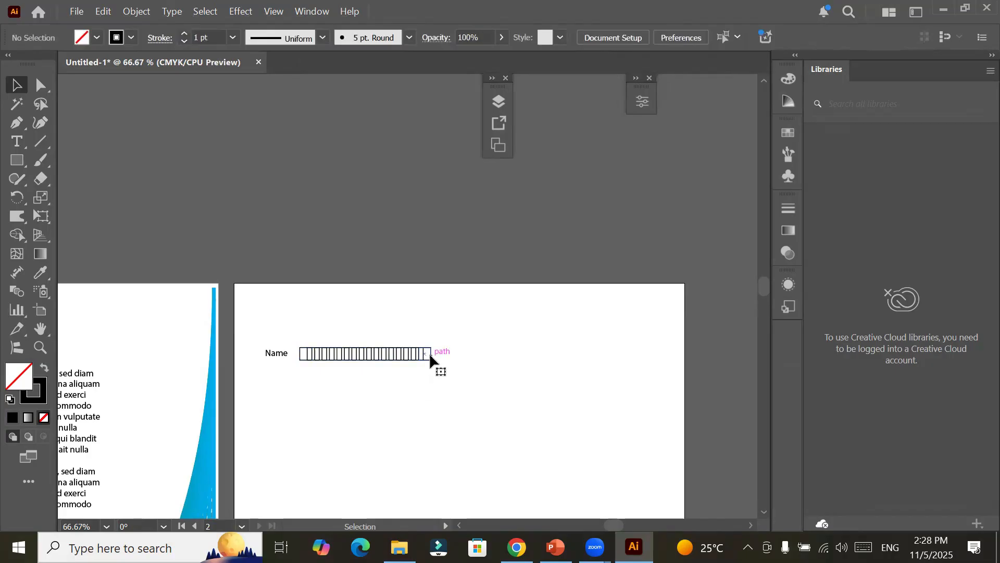
pyautogui.click(430, 357)
pyautogui.click(404, 370)
pyautogui.click(391, 356)
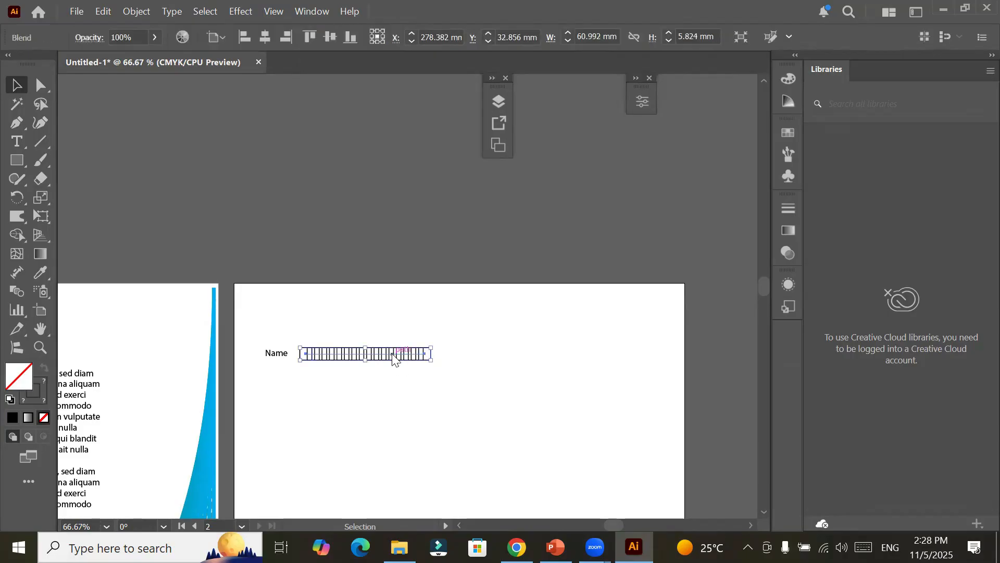
pyautogui.rightClick(395, 359)
pyautogui.click(390, 448)
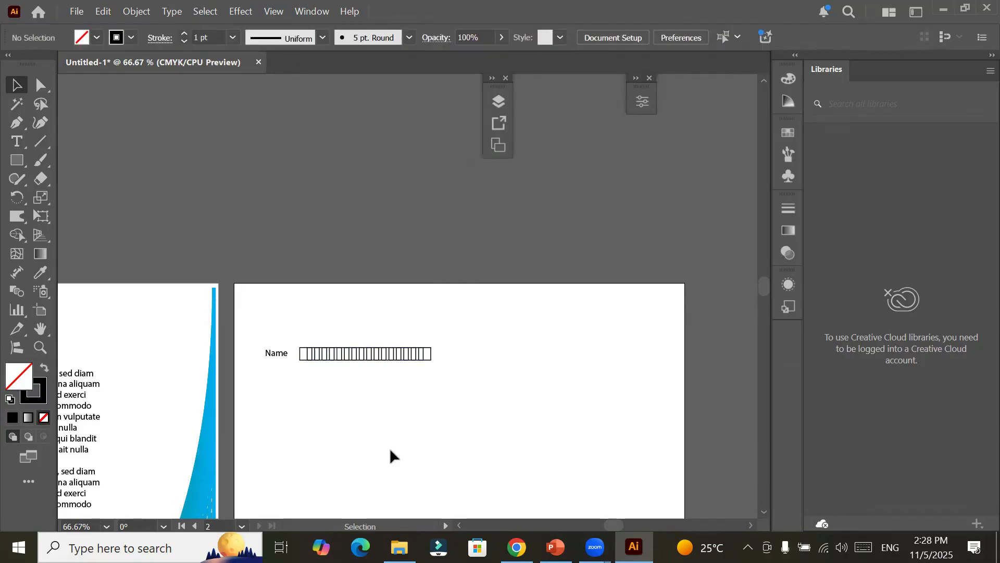
pyautogui.hotkey('ctrl', '1')
pyautogui.scroll(2, 390, 441)
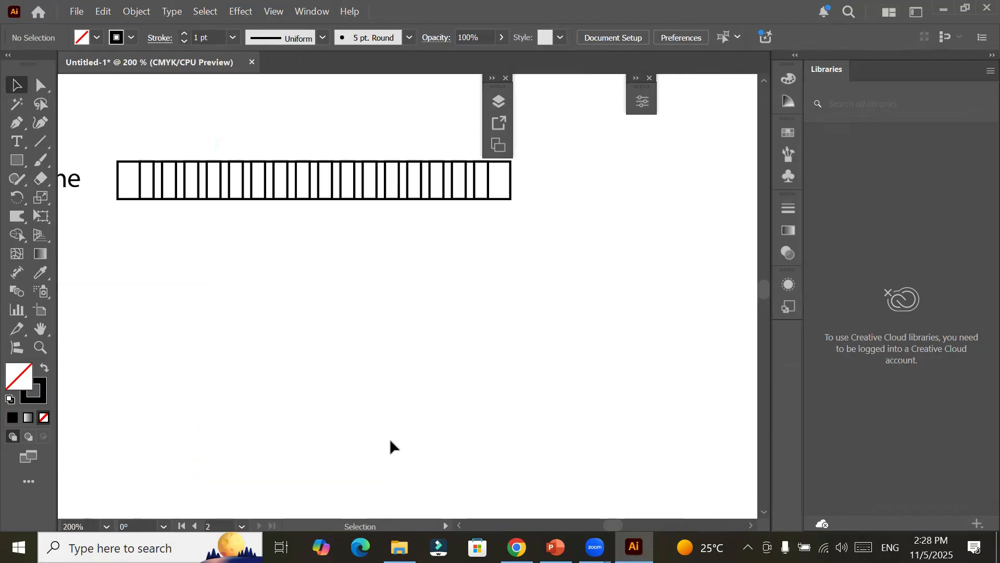
pyautogui.scroll(-2, 391, 441)
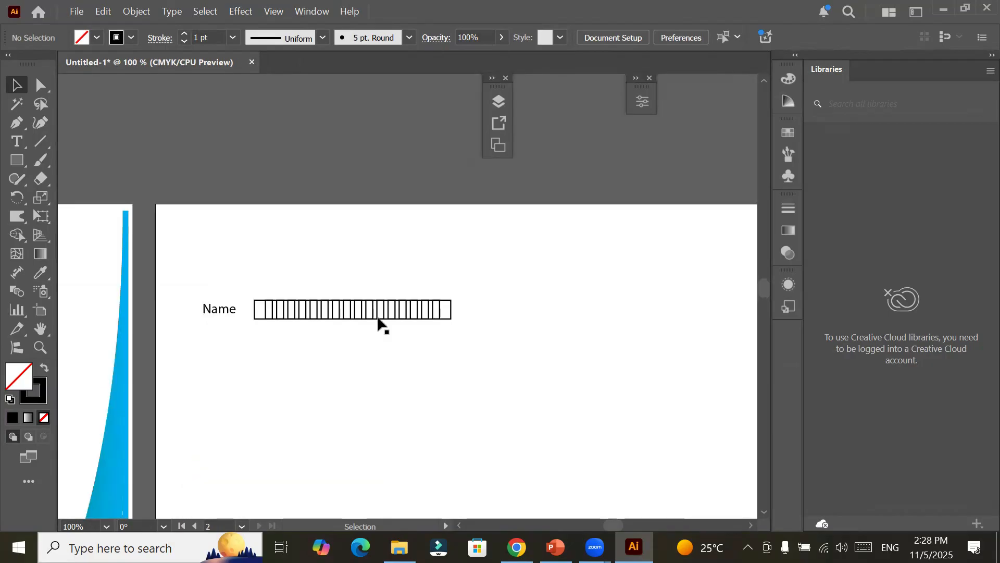
# Step: Expand the blend of overlapping squares beside the Name label into separate shapes
pyautogui.click(377, 319)
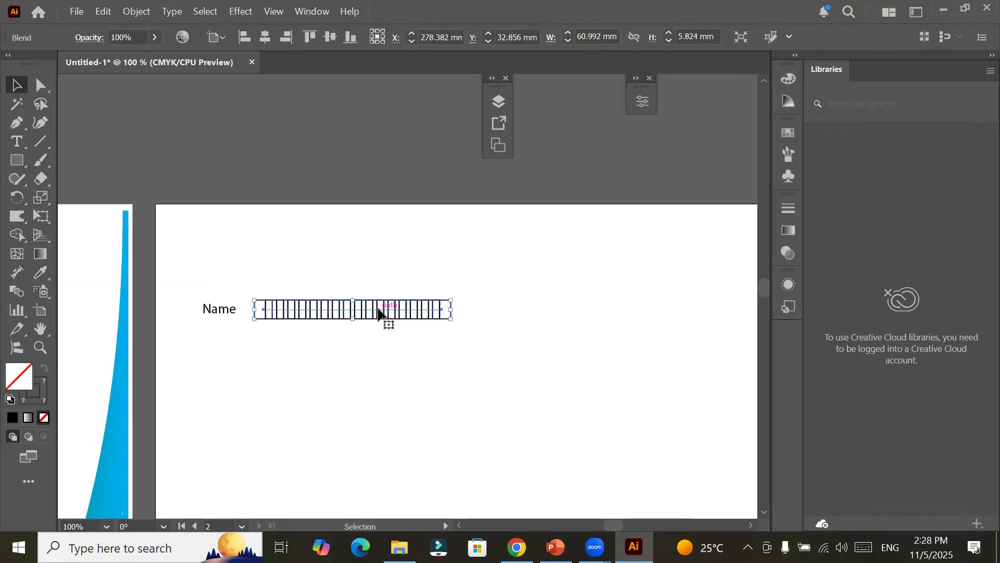
pyautogui.click(137, 14)
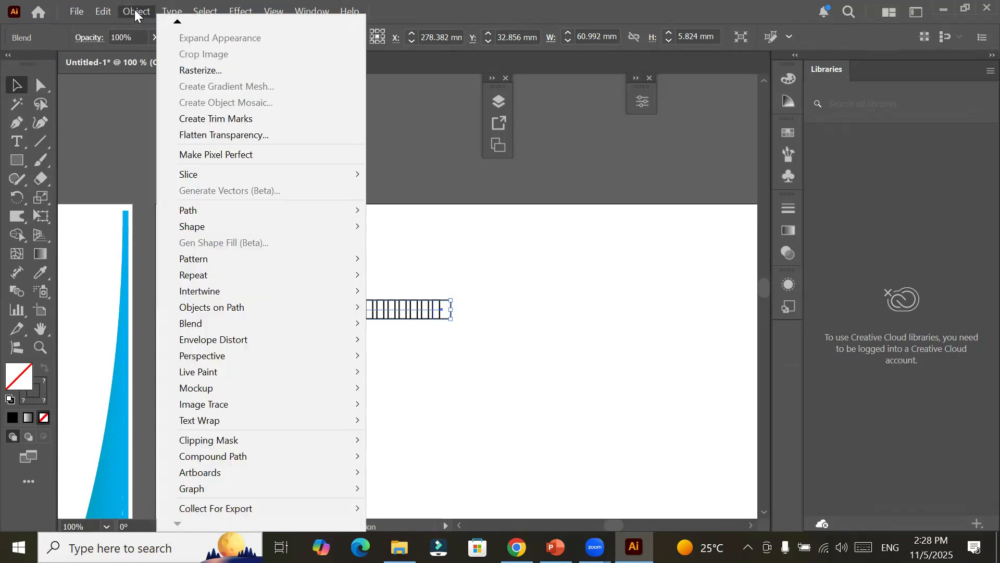
pyautogui.click(108, 13)
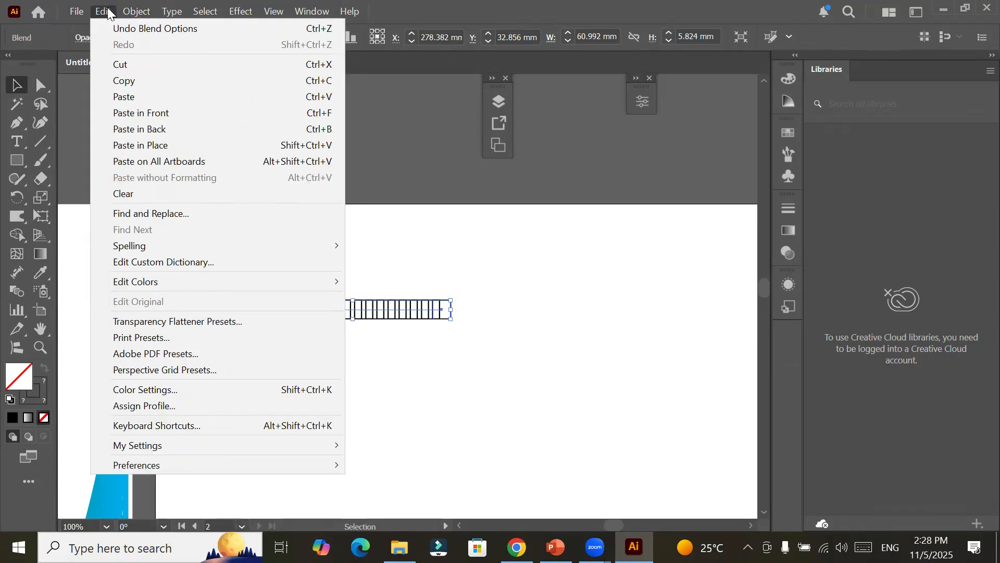
pyautogui.click(151, 10)
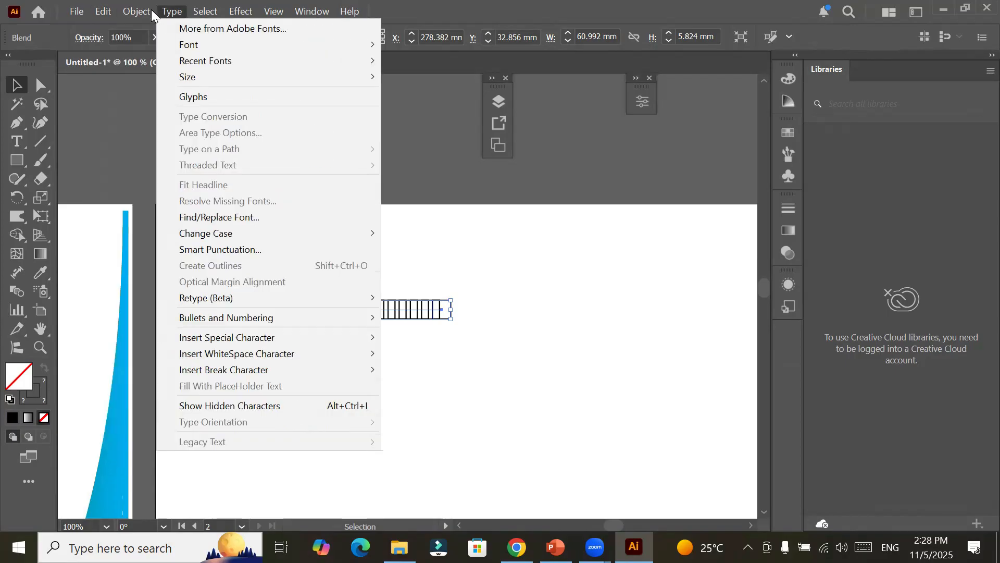
pyautogui.click(151, 9)
pyautogui.click(143, 14)
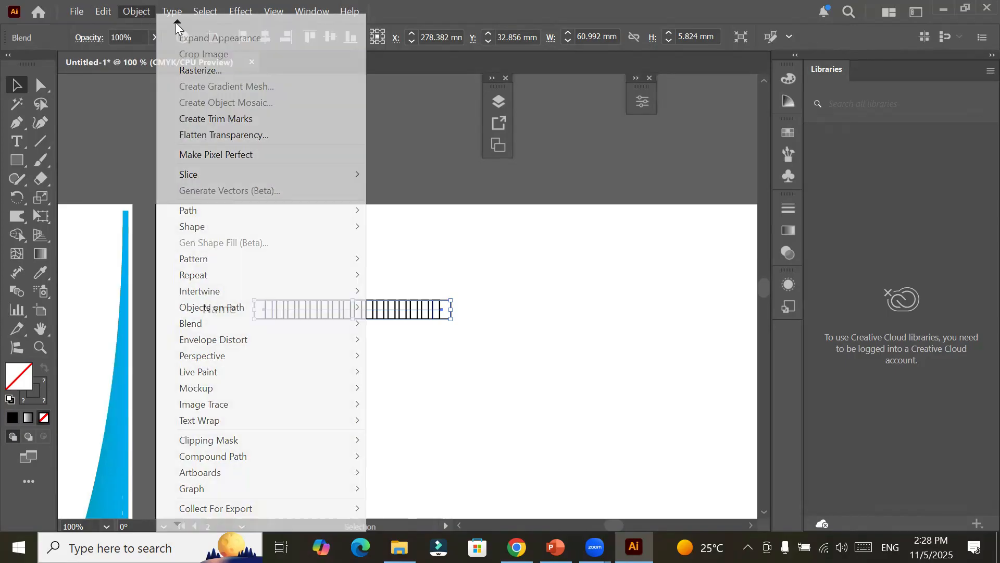
pyautogui.moveTo(176, 23)
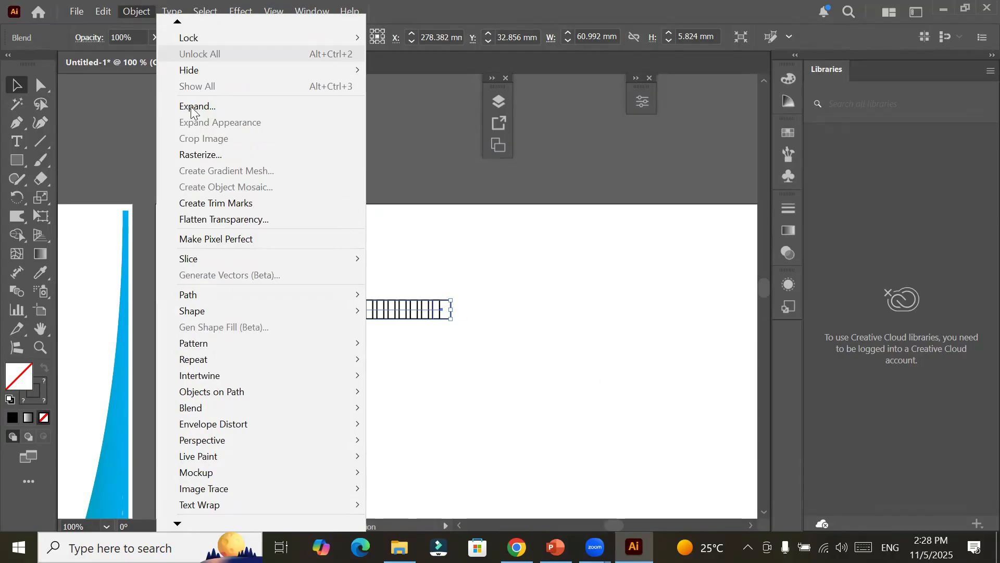
pyautogui.click(138, 17)
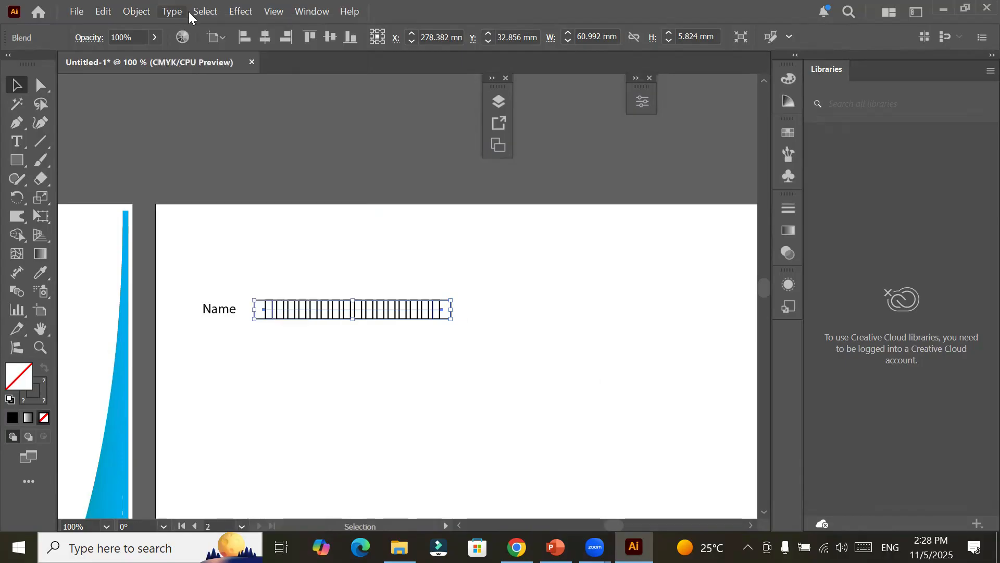
pyautogui.click(133, 15)
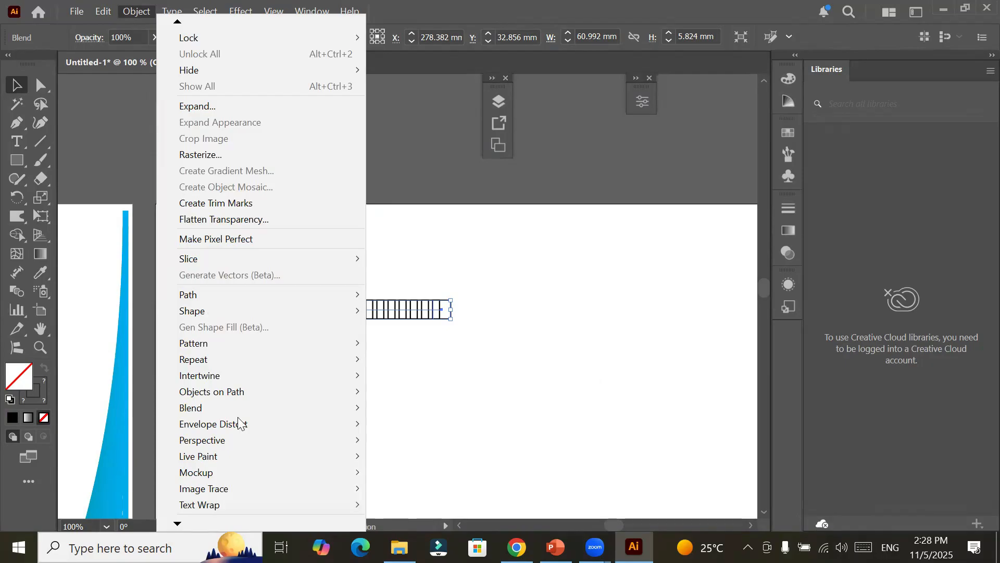
pyautogui.moveTo(344, 408)
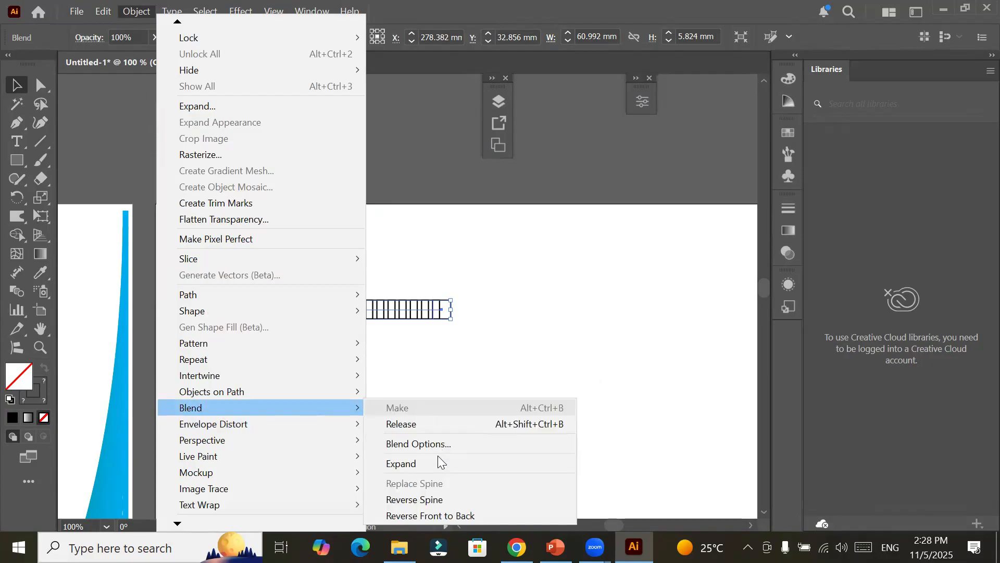
pyautogui.press('Return')
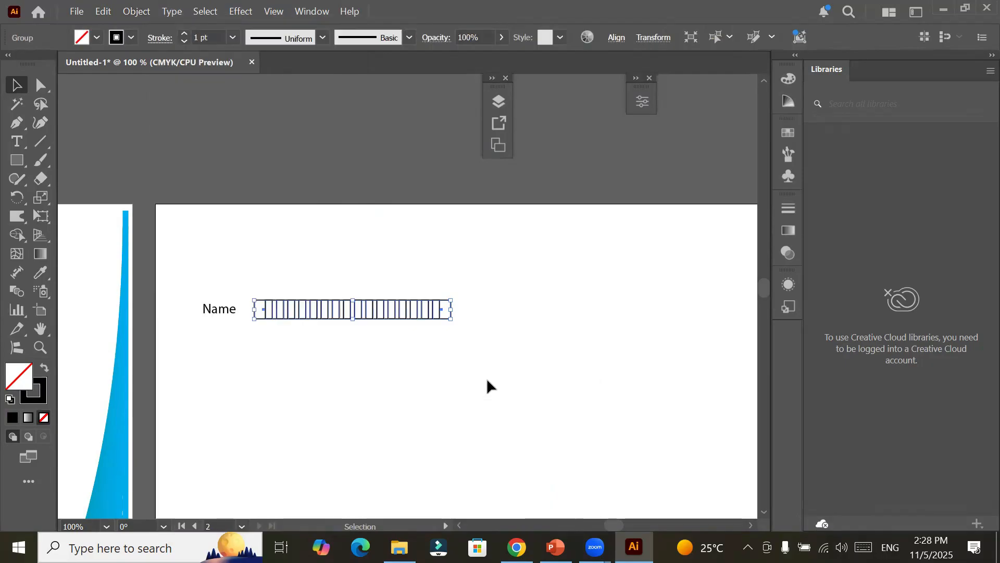
# Step: Ungroup the expanded row of squares beside the Name label
pyautogui.click(444, 313)
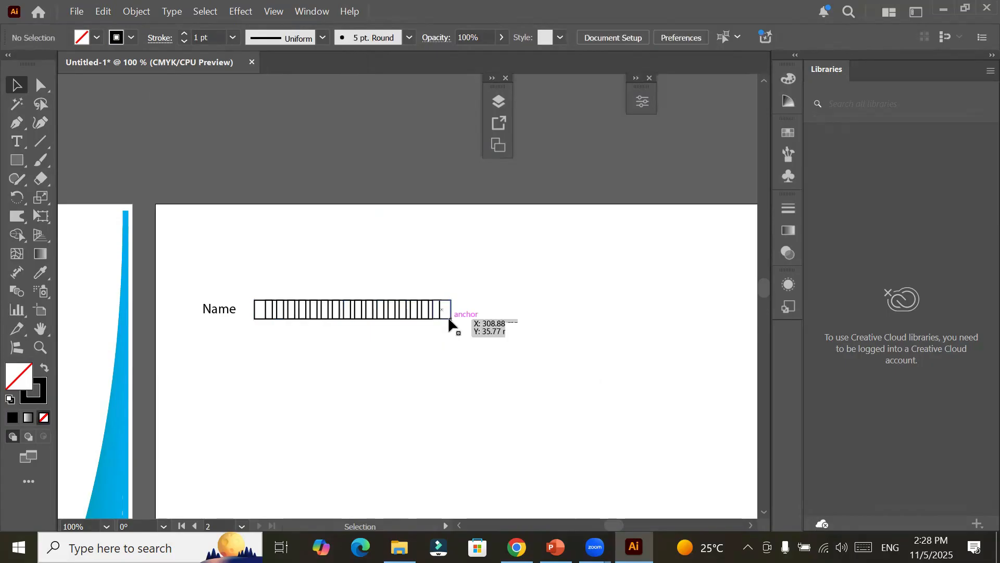
pyautogui.click(448, 317)
pyautogui.click(382, 324)
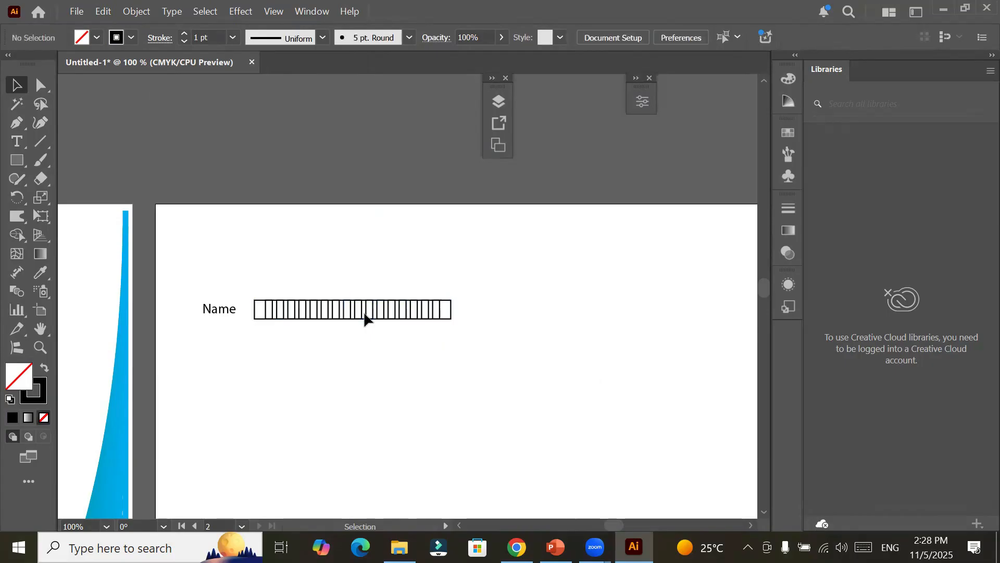
pyautogui.click(367, 316)
pyautogui.rightClick(446, 332)
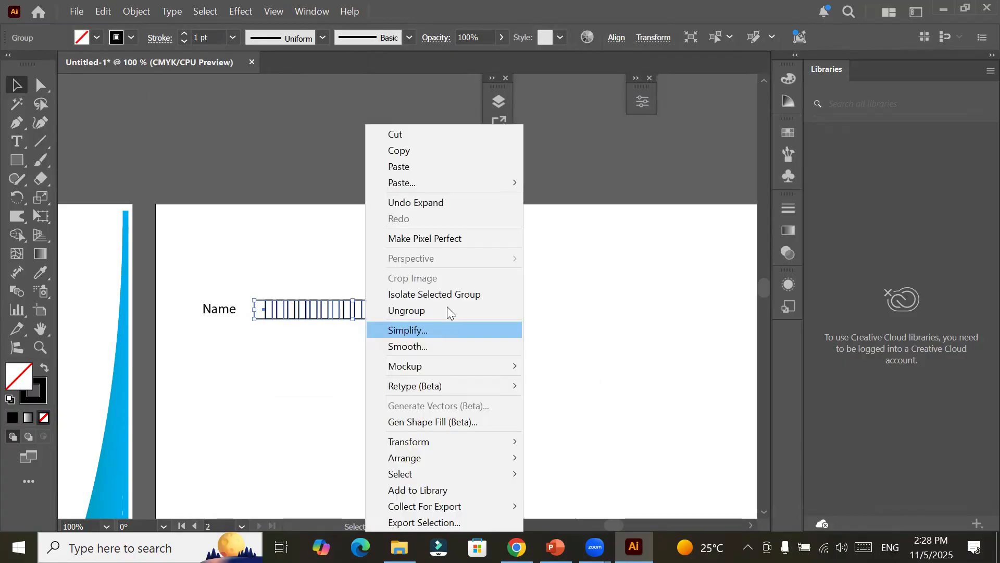
pyautogui.click(443, 311)
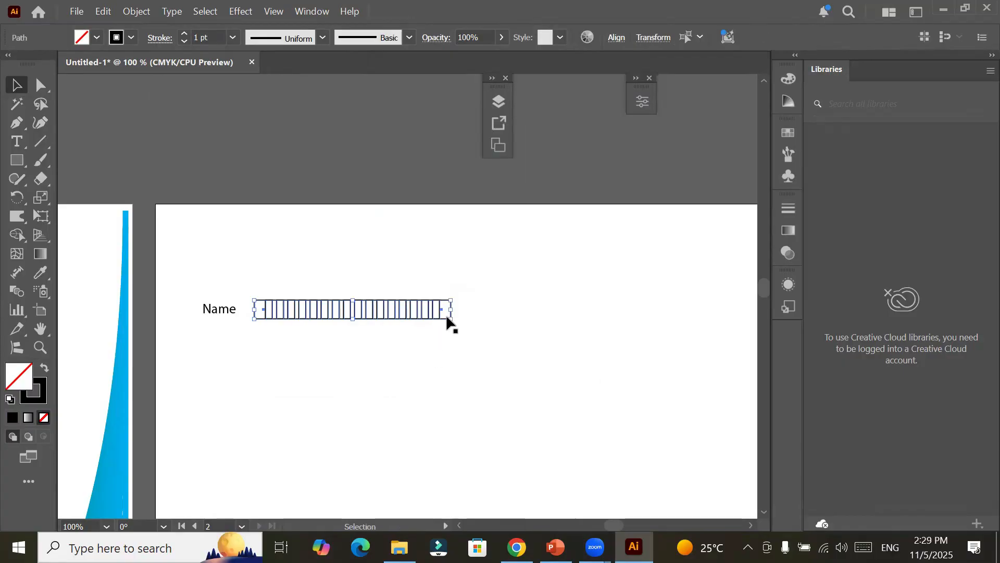
# Step: Move the row's last square horizontally towards the page's right edge and distribute all the squares evenly by their left edges
pyautogui.click(447, 318)
pyautogui.moveTo(717, 311); pyautogui.dragTo(658, 390)
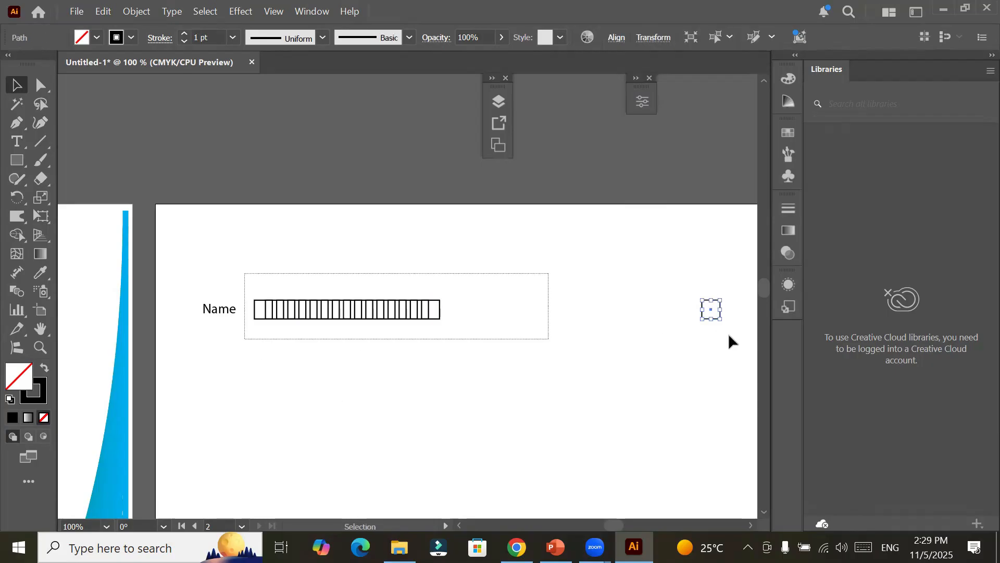
pyautogui.moveTo(244, 273); pyautogui.dragTo(729, 335)
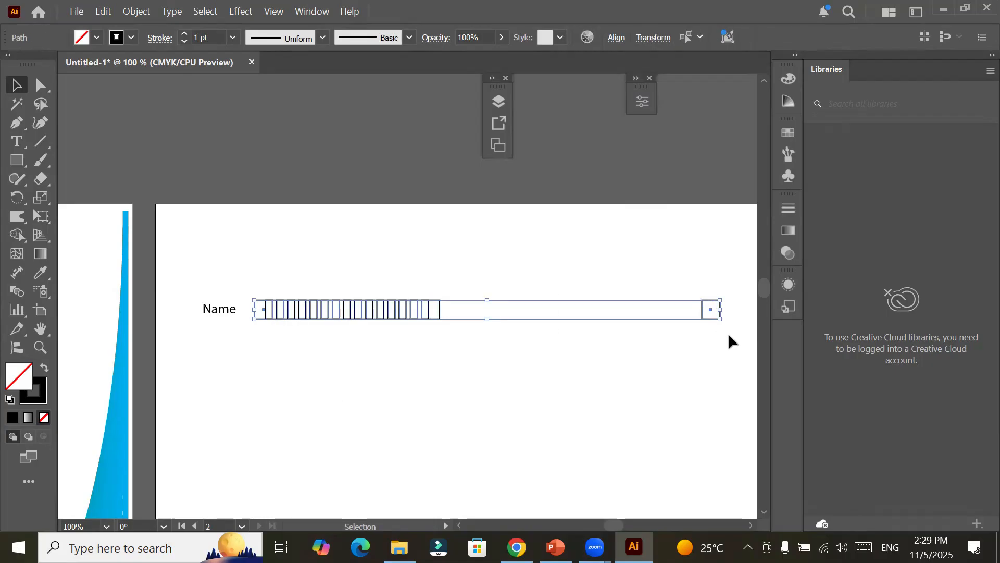
pyautogui.click(613, 40)
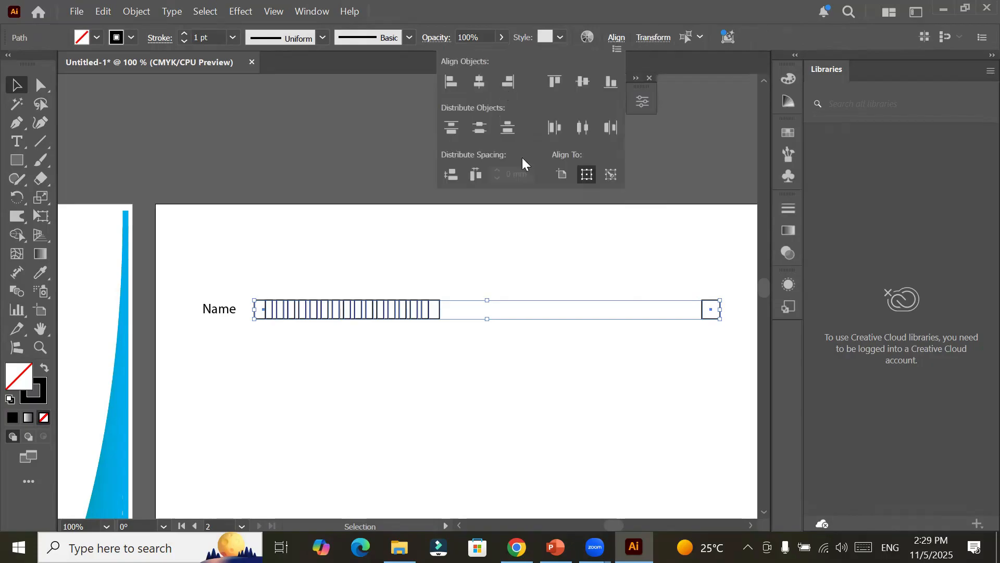
pyautogui.click(552, 135)
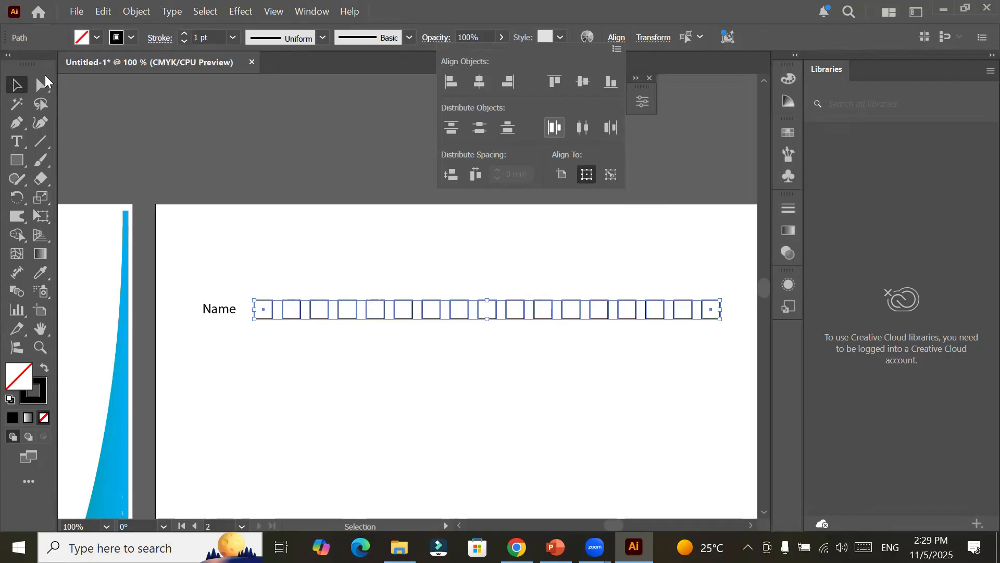
pyautogui.click(280, 343)
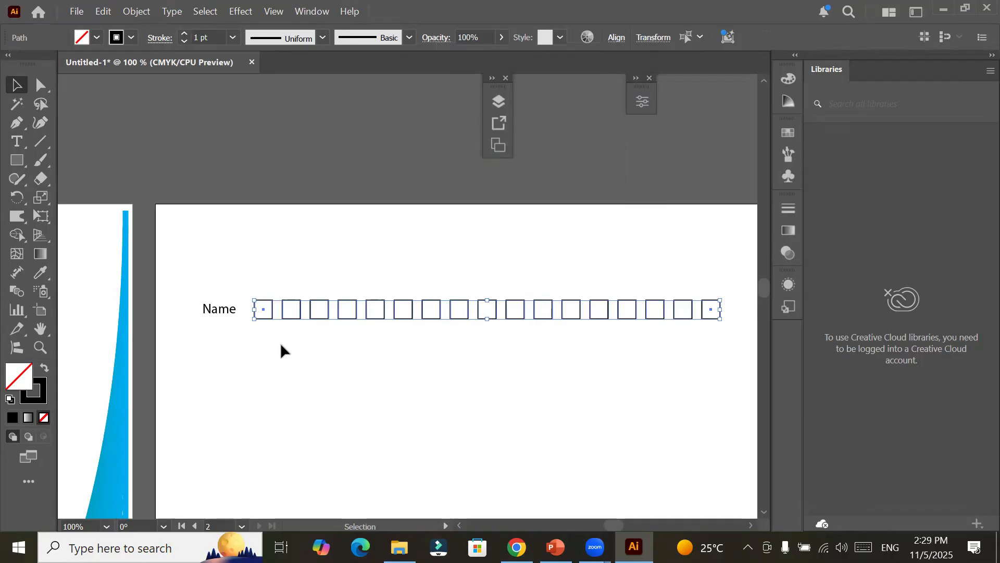
pyautogui.click(179, 306)
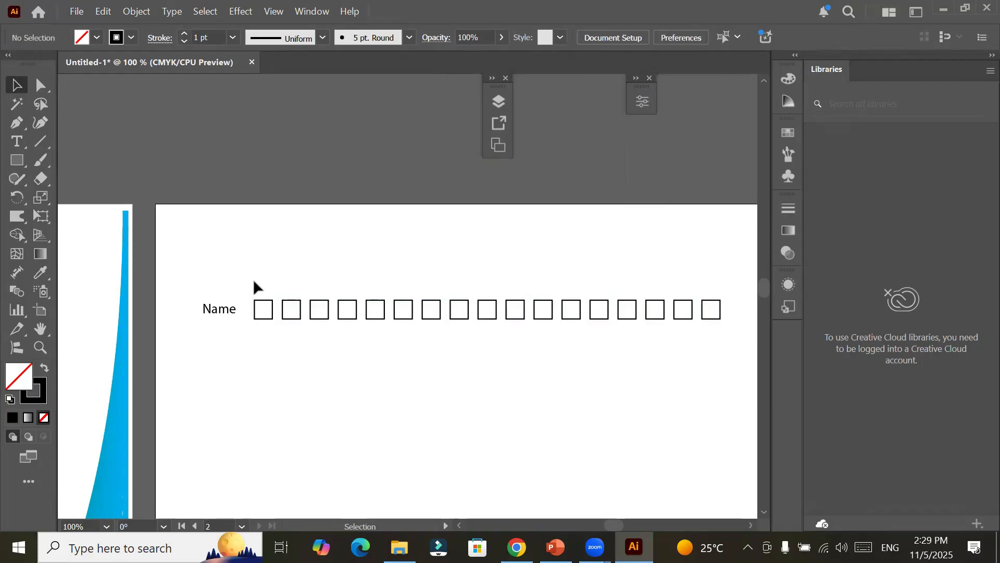
# Step: Duplicate the whole row of squares twice straight below to make three evenly spaced rows
pyautogui.moveTo(252, 282); pyautogui.dragTo(731, 330)
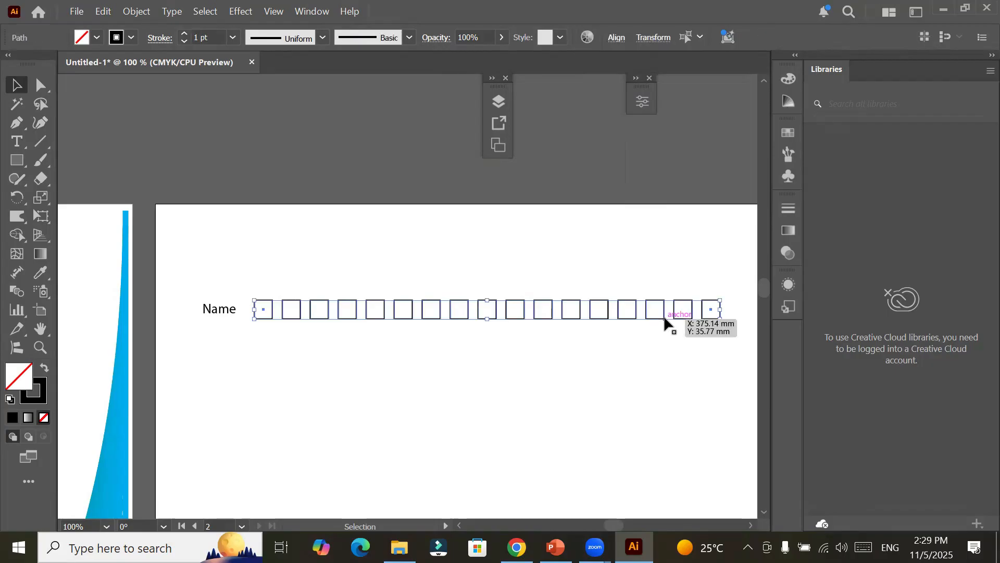
pyautogui.moveTo(665, 357); pyautogui.dragTo(658, 401)
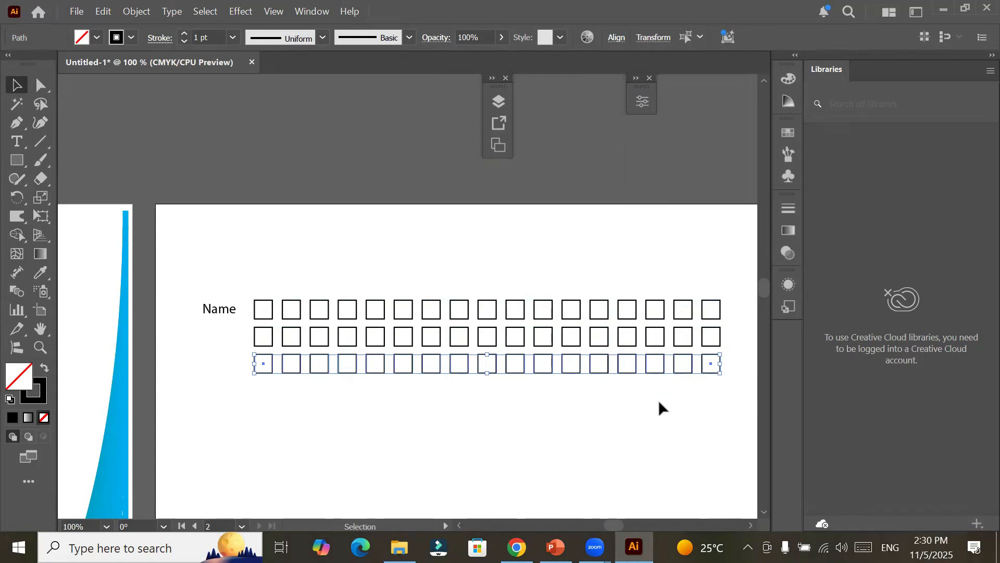
pyautogui.click(660, 403)
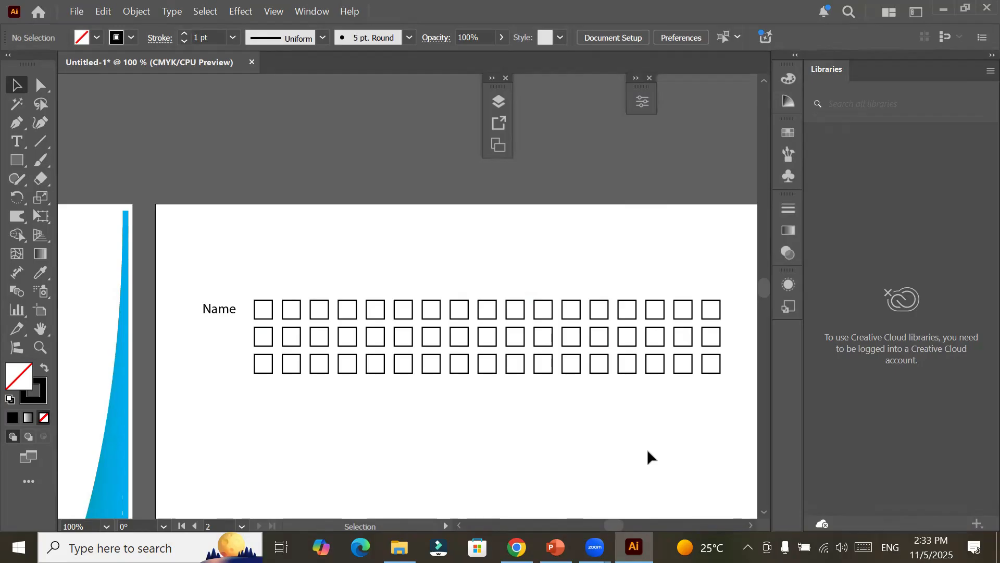
# Step: Draw an unfilled rectangle, slightly wider than tall, in the empty area below the three rows of squares
pyautogui.click(18, 292)
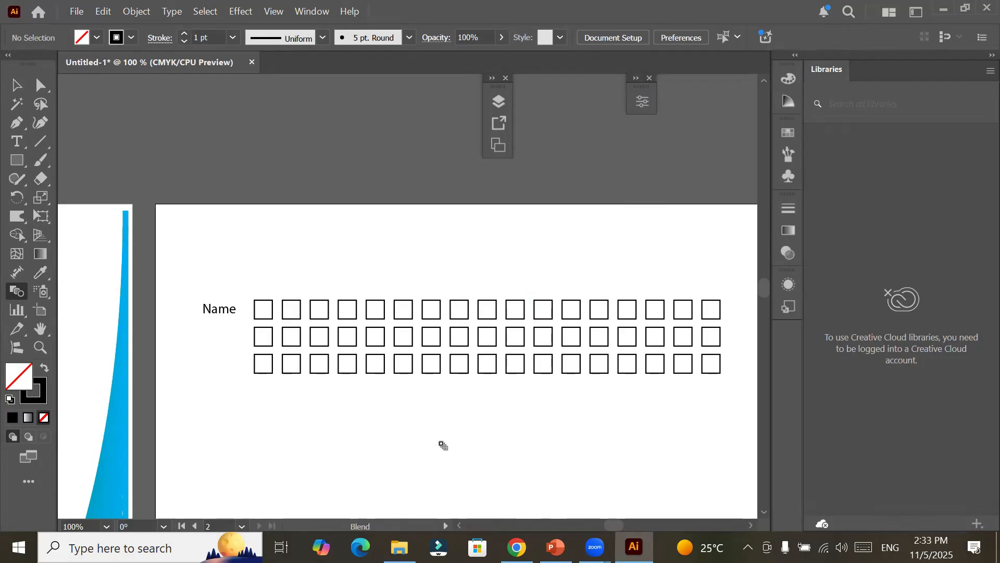
pyautogui.press('space')
pyautogui.scroll(-5, 433, 215)
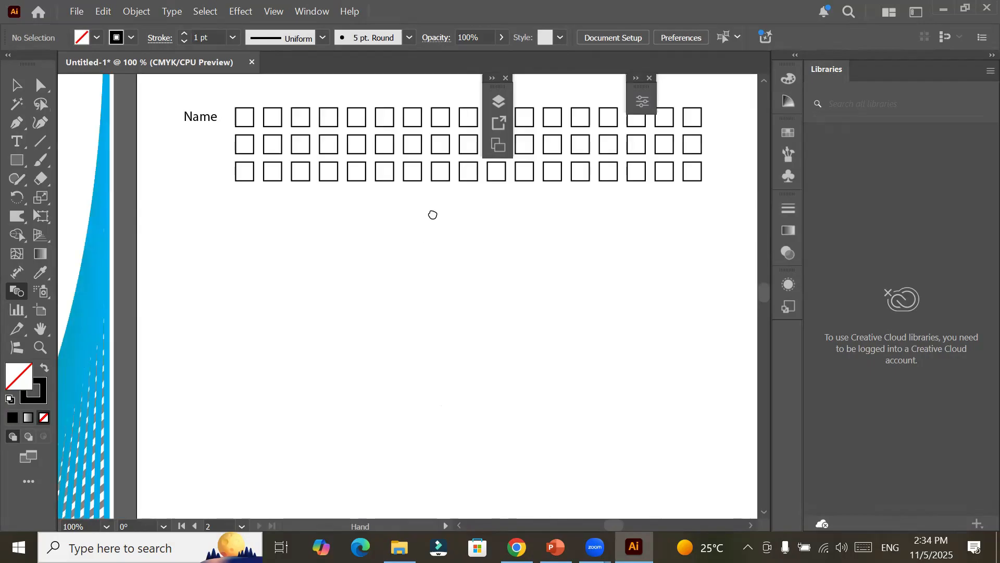
pyautogui.moveTo(432, 215); pyautogui.dragTo(432, 213)
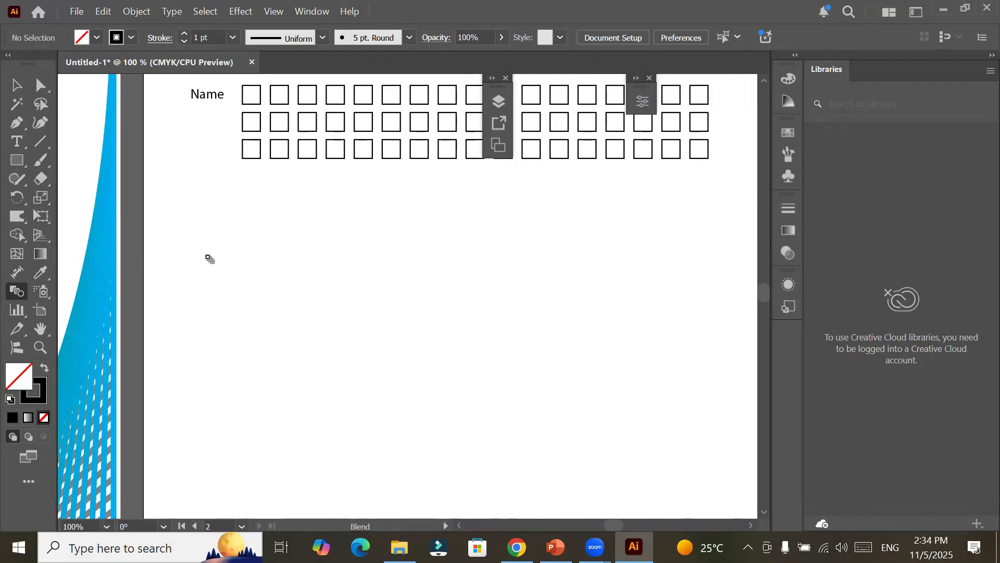
pyautogui.click(17, 163)
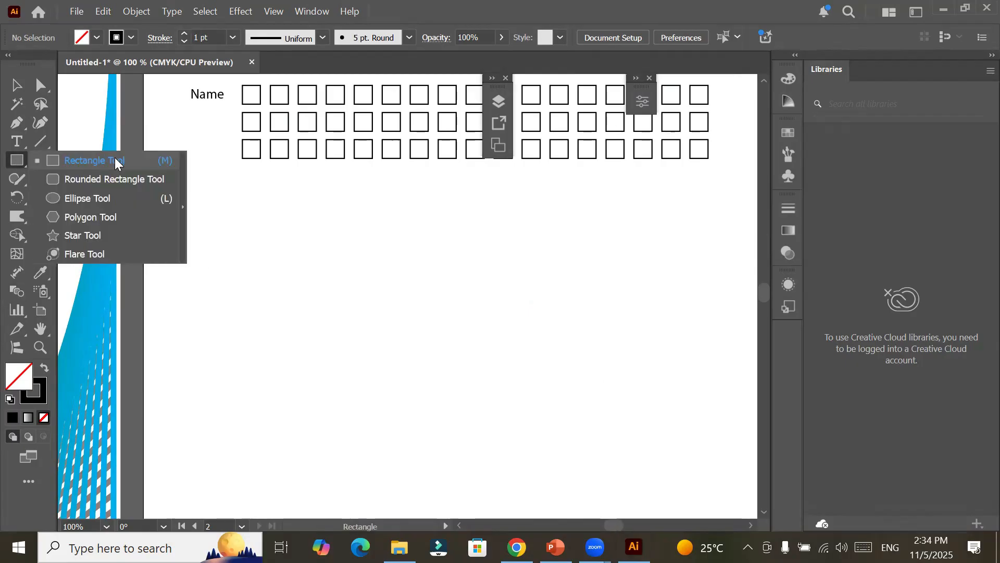
pyautogui.click(394, 197)
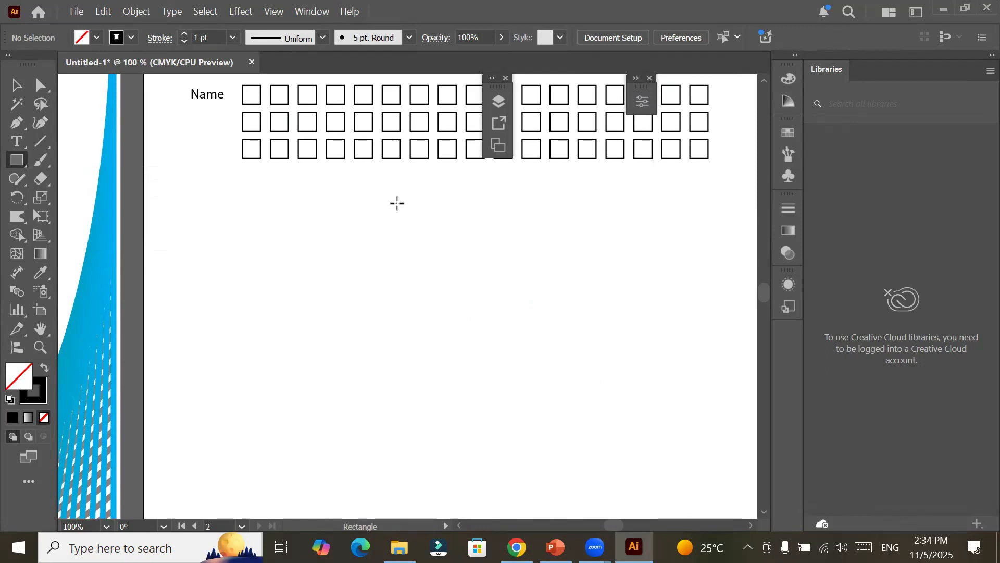
pyautogui.moveTo(482, 256); pyautogui.dragTo(468, 254)
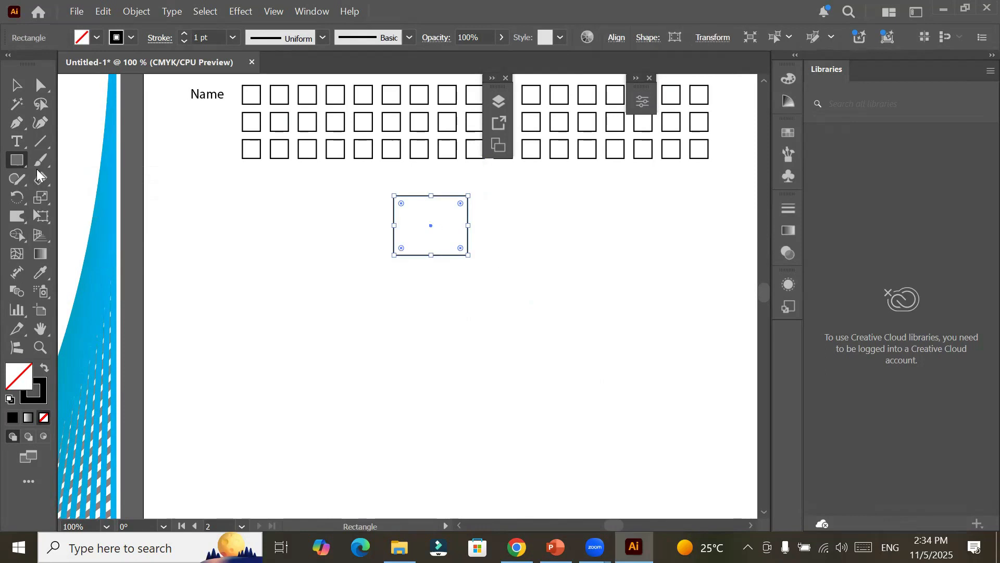
# Step: Draw a circle below the rectangle, slightly narrower than the rectangle
pyautogui.rightClick(18, 161)
pyautogui.click(83, 199)
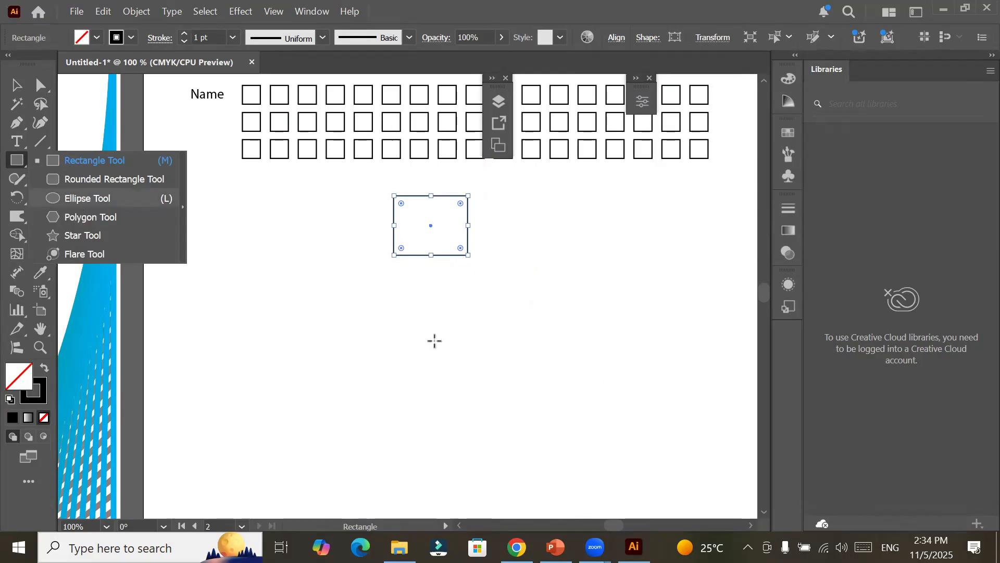
pyautogui.moveTo(407, 360); pyautogui.dragTo(534, 426)
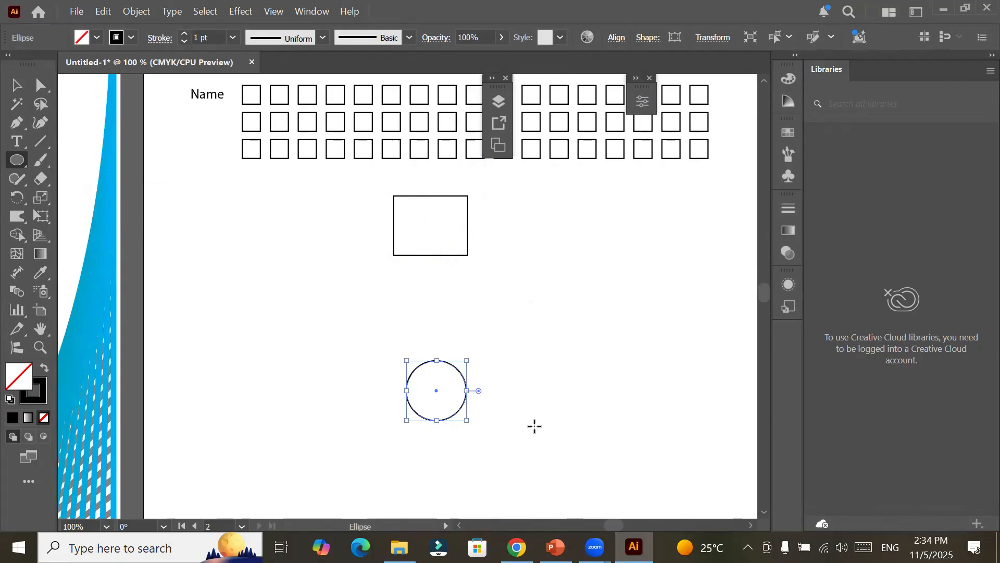
# Step: Draw a slightly rotated hexagon, larger than the circle, near the page's lower right area
pyautogui.scroll(-1, 535, 427)
pyautogui.scroll(-1, 485, 416)
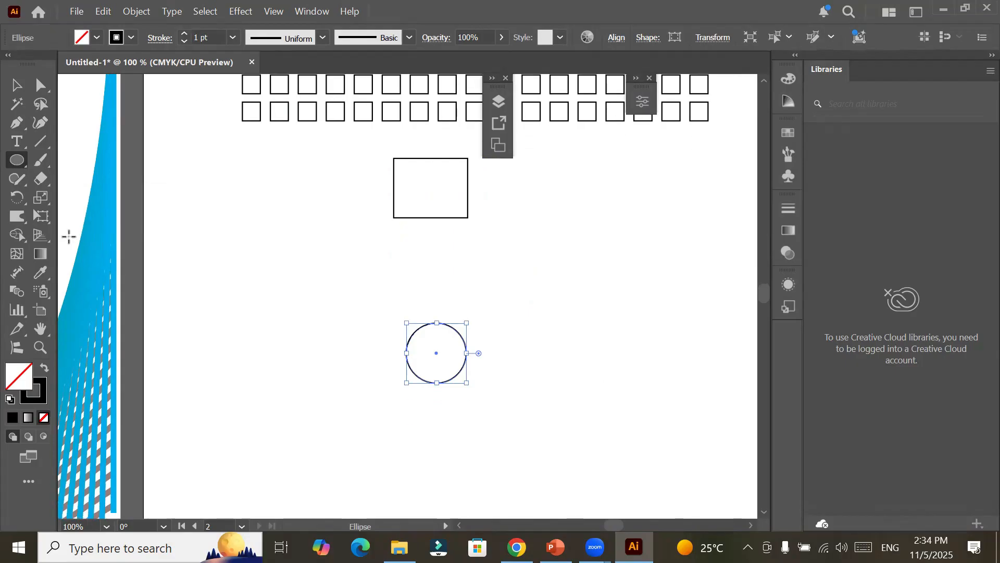
pyautogui.click(12, 166)
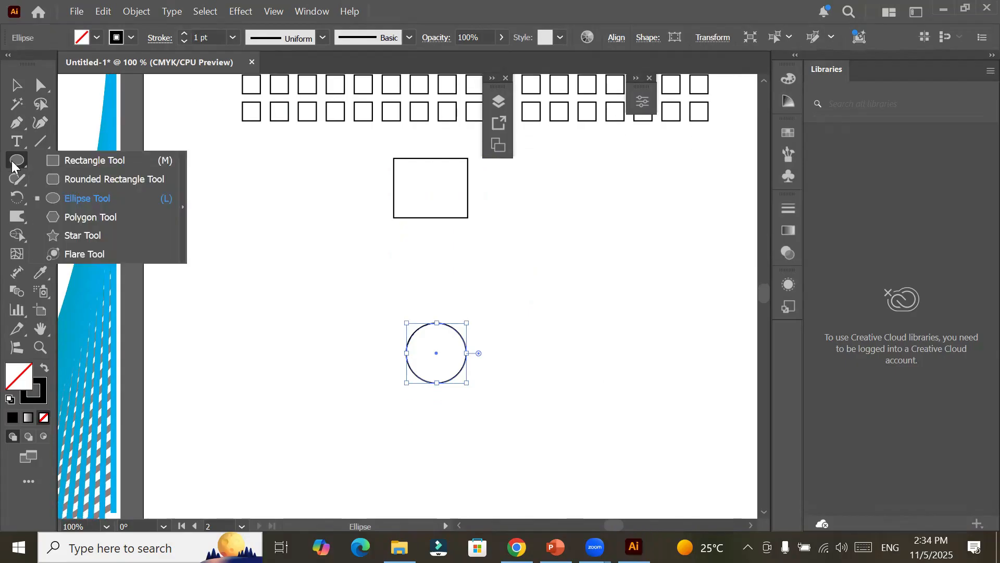
pyautogui.click(93, 219)
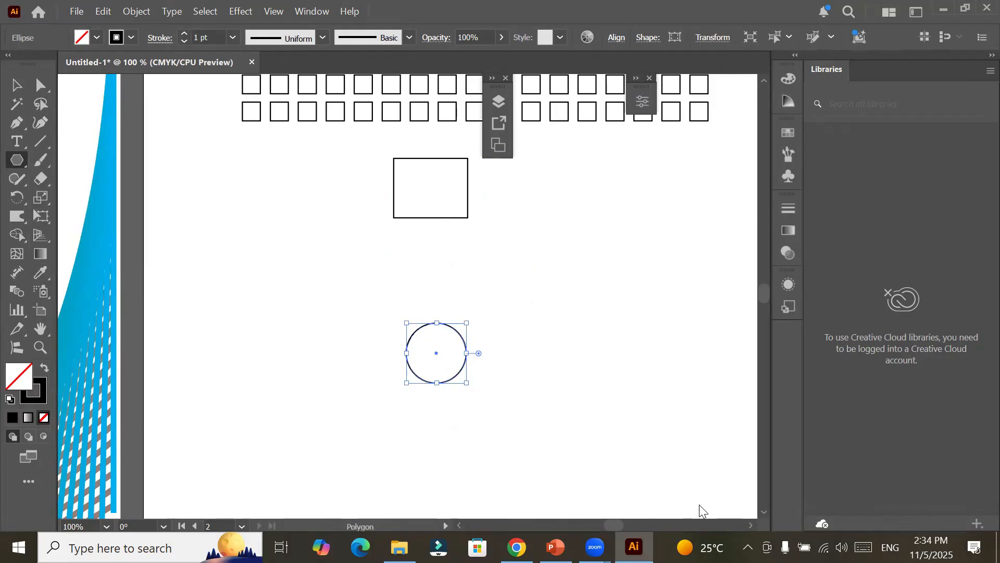
pyautogui.moveTo(643, 436); pyautogui.dragTo(668, 484)
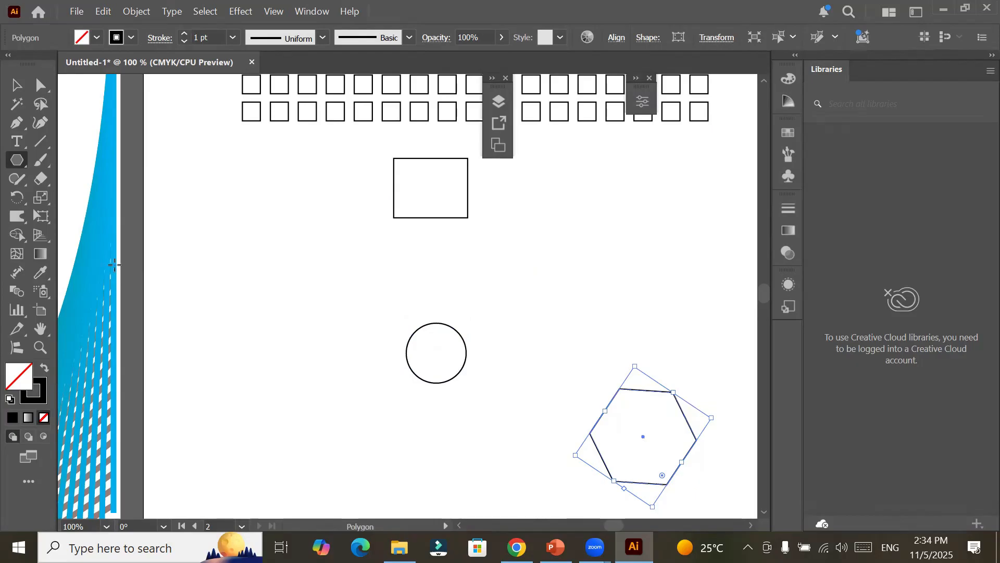
# Step: Blend the rectangle into the circle and the circle into the hexagon
pyautogui.click(21, 291)
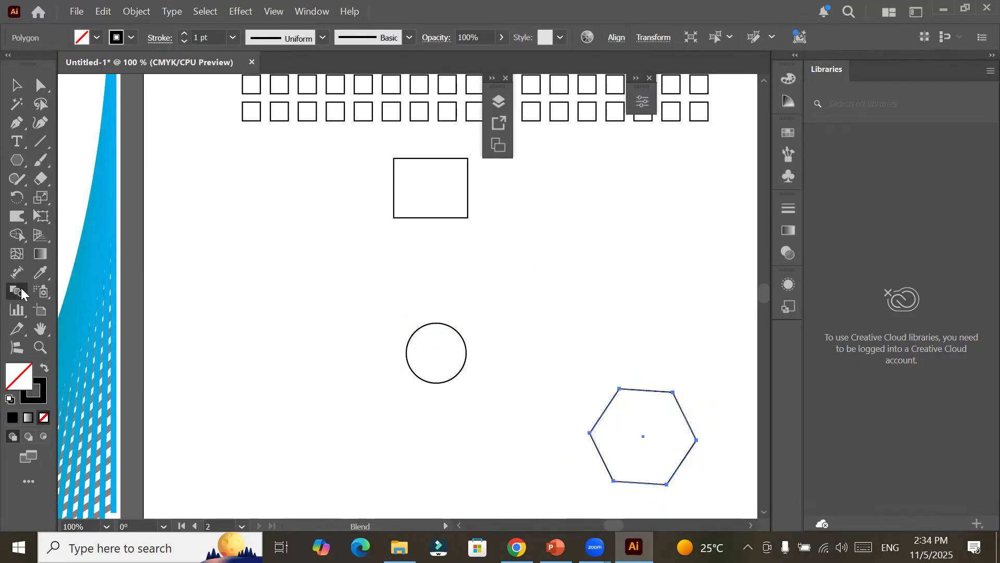
pyautogui.click(405, 158)
pyautogui.click(446, 325)
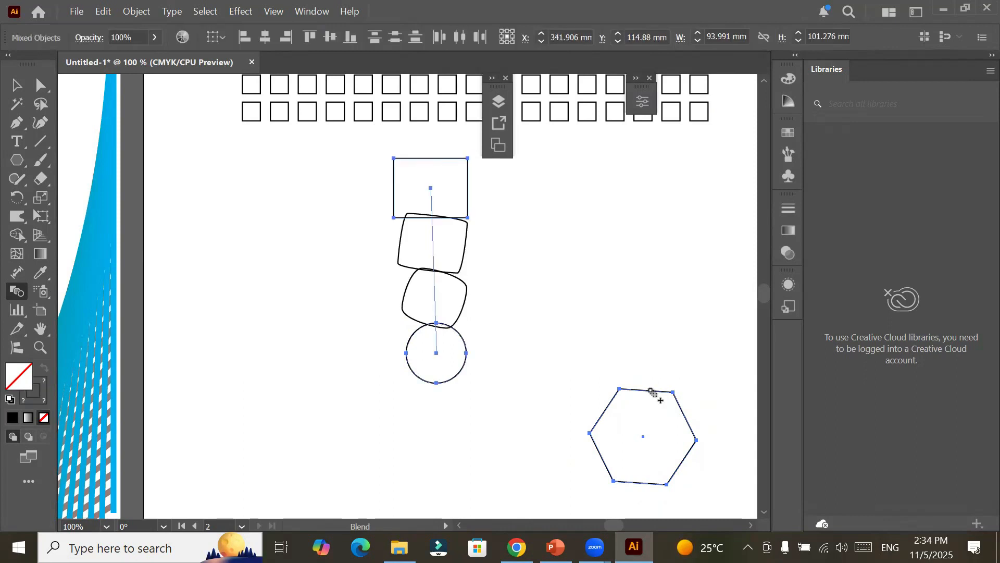
pyautogui.click(651, 391)
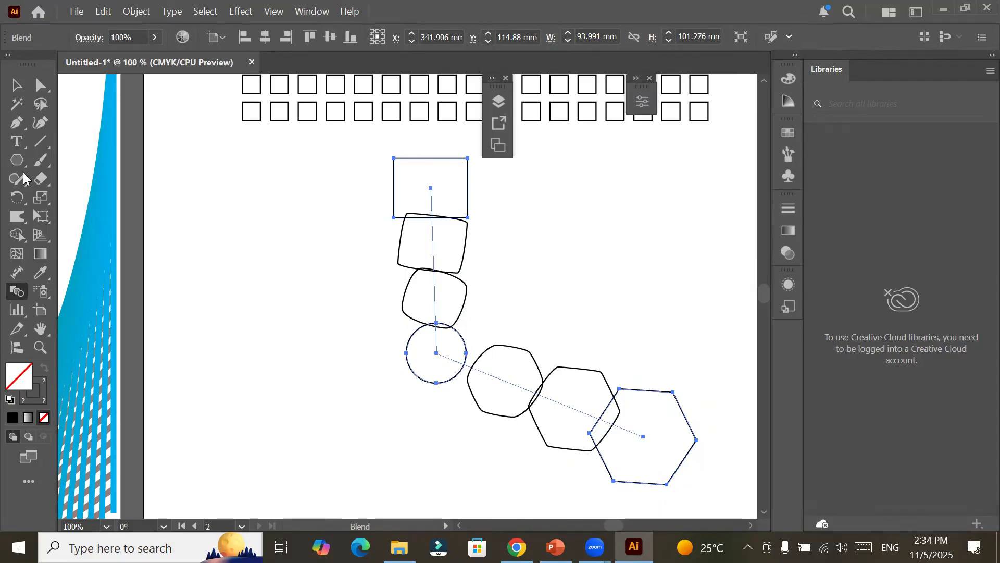
# Step: Add the letter A as a text object on the empty page area beside the rectangle
pyautogui.click(15, 143)
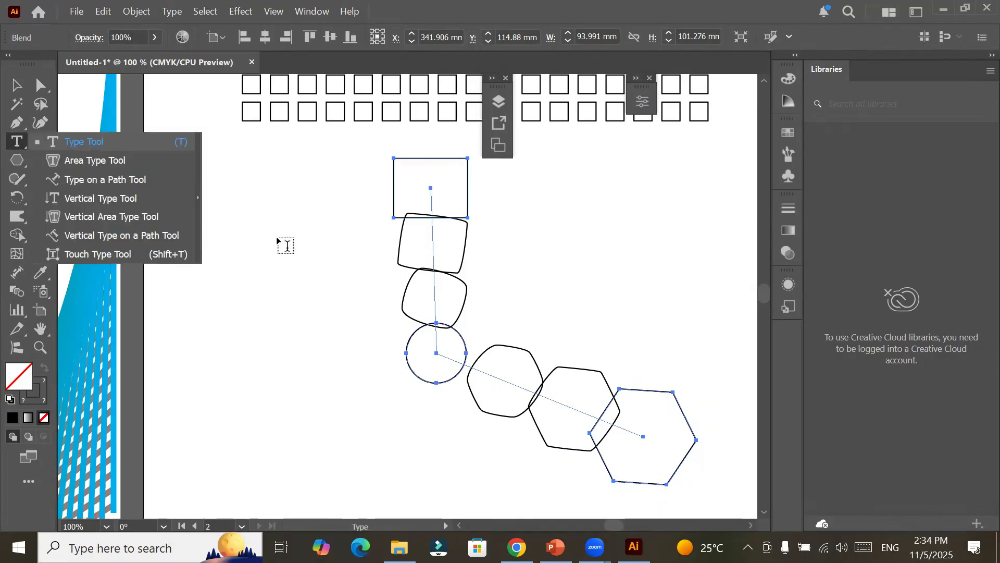
pyautogui.click(251, 215)
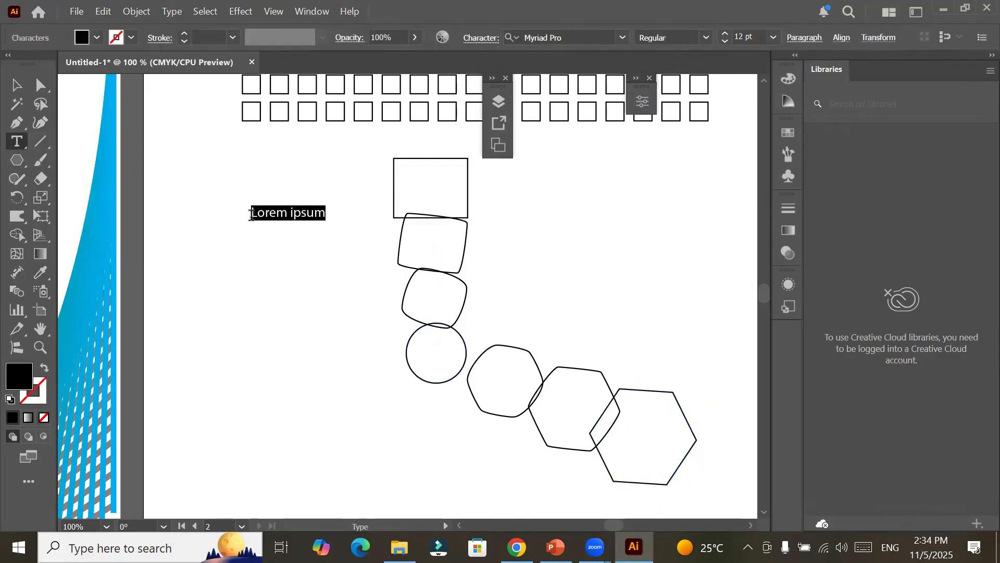
pyautogui.write('A')
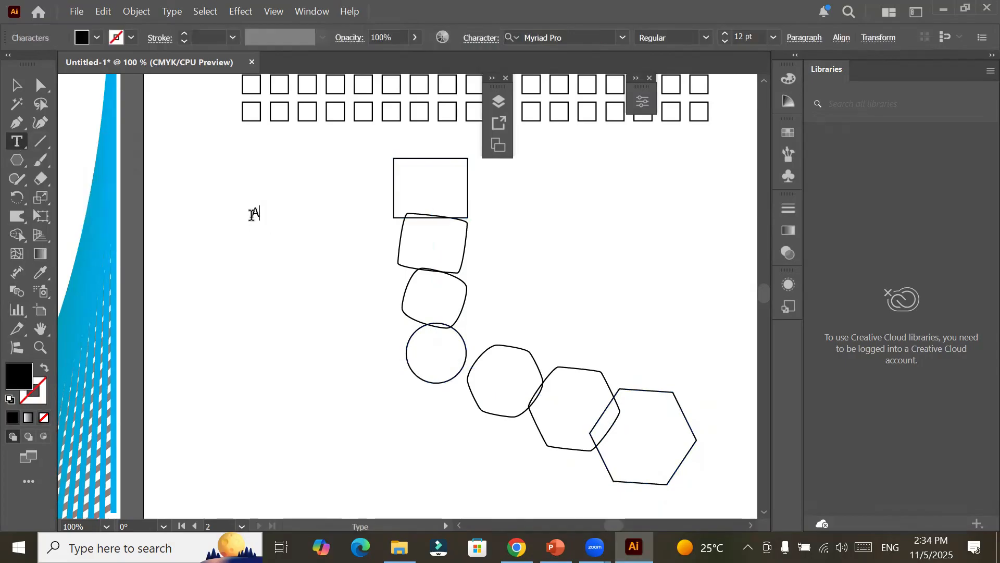
pyautogui.click(14, 88)
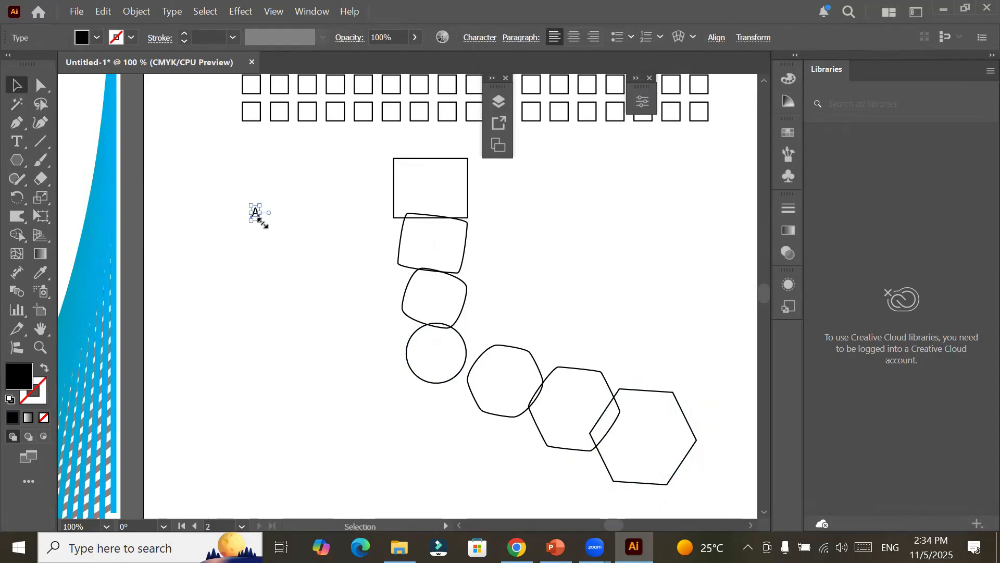
# Step: Enlarge and slightly tilt the letter A, and place a copy below it with its text changed to B
pyautogui.moveTo(258, 217); pyautogui.dragTo(237, 417)
pyautogui.press('t')
pyautogui.doubleClick(243, 405)
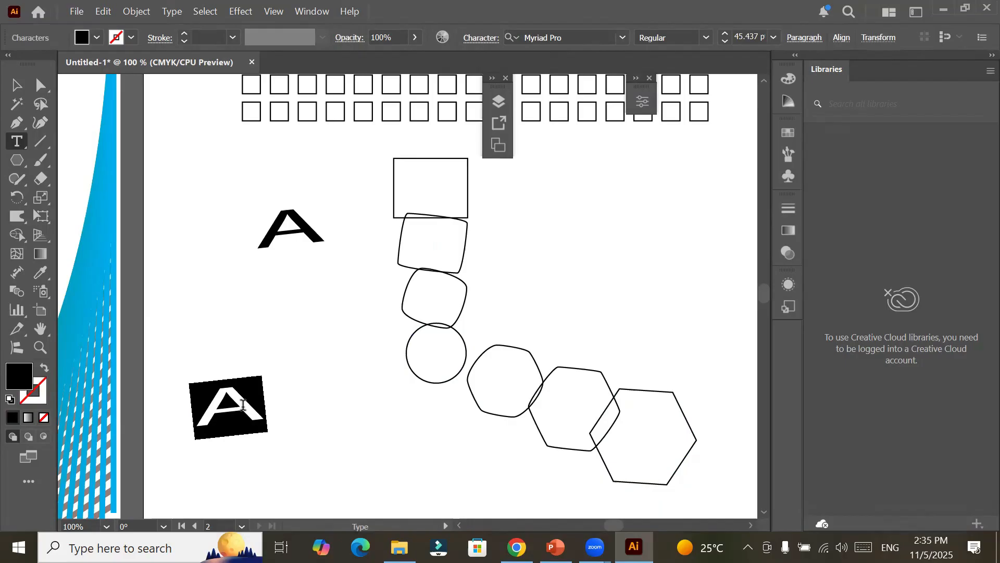
pyautogui.write('B')
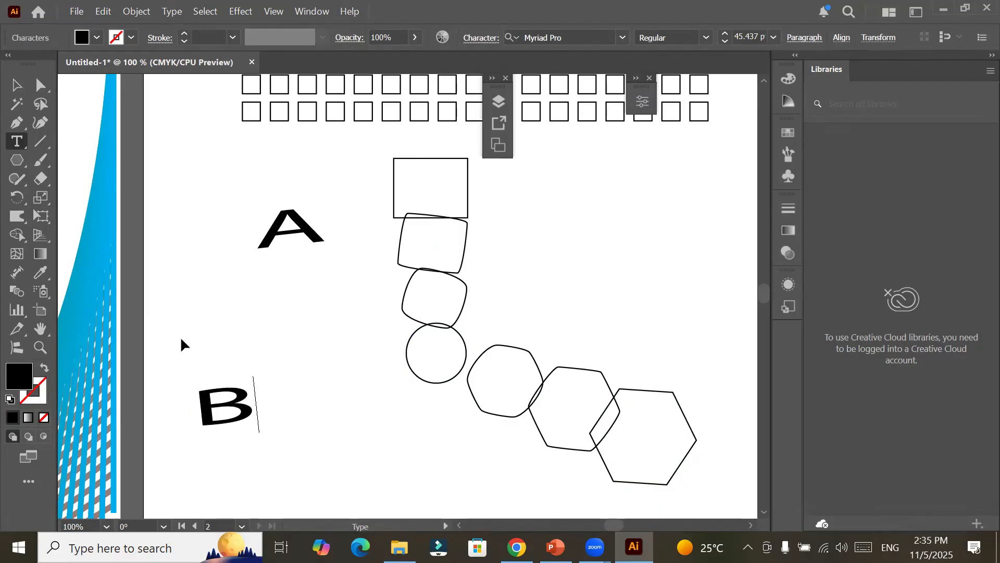
# Step: Duplicate the letter B towards the page area below the circle and change the copy's text to C
pyautogui.press('Escape')
pyautogui.moveTo(208, 403); pyautogui.dragTo(371, 488)
pyautogui.press('t')
pyautogui.doubleClick(371, 484)
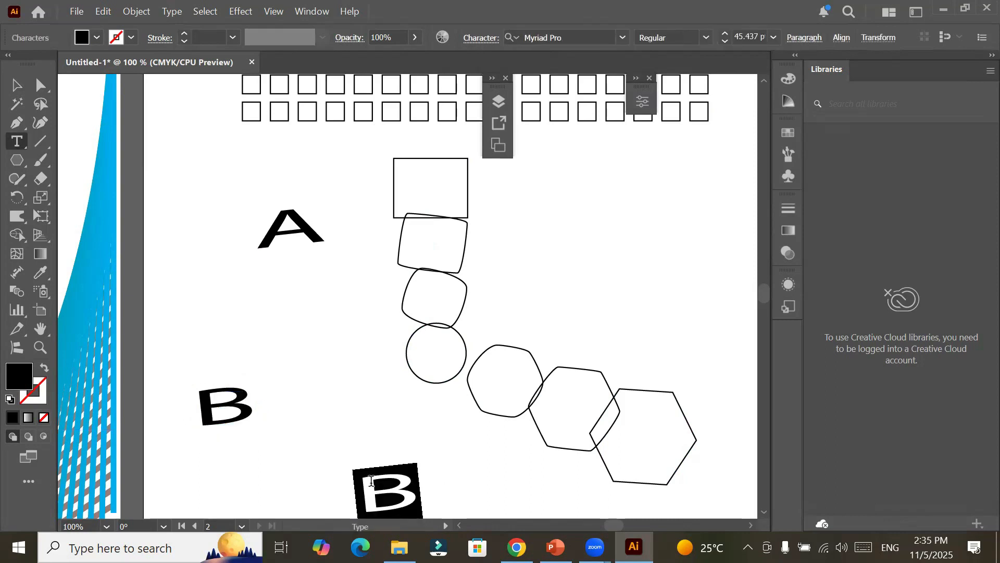
pyautogui.write('C')
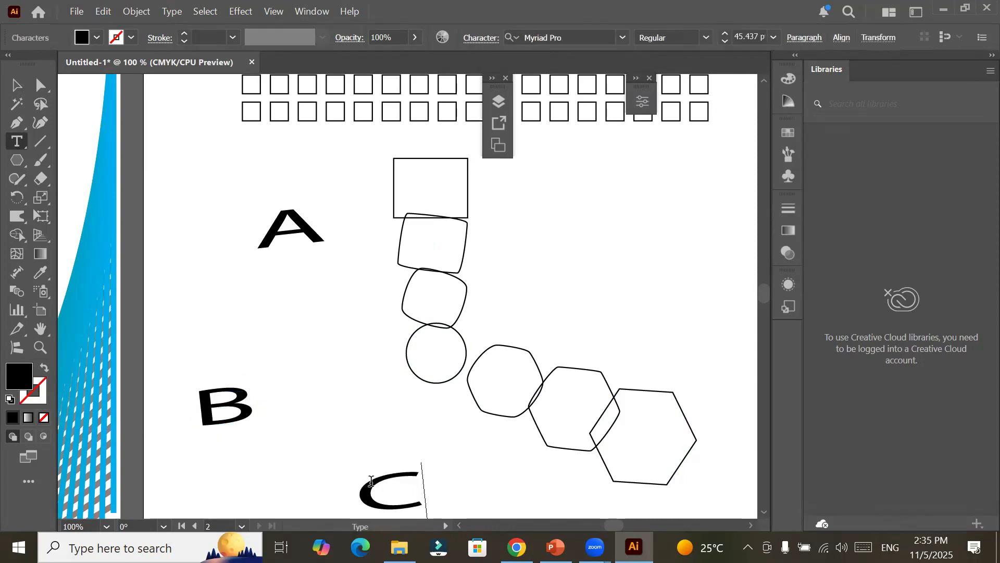
# Step: Duplicate the letter C to the area above the hexagon and change the copy's text to D
pyautogui.click(17, 88)
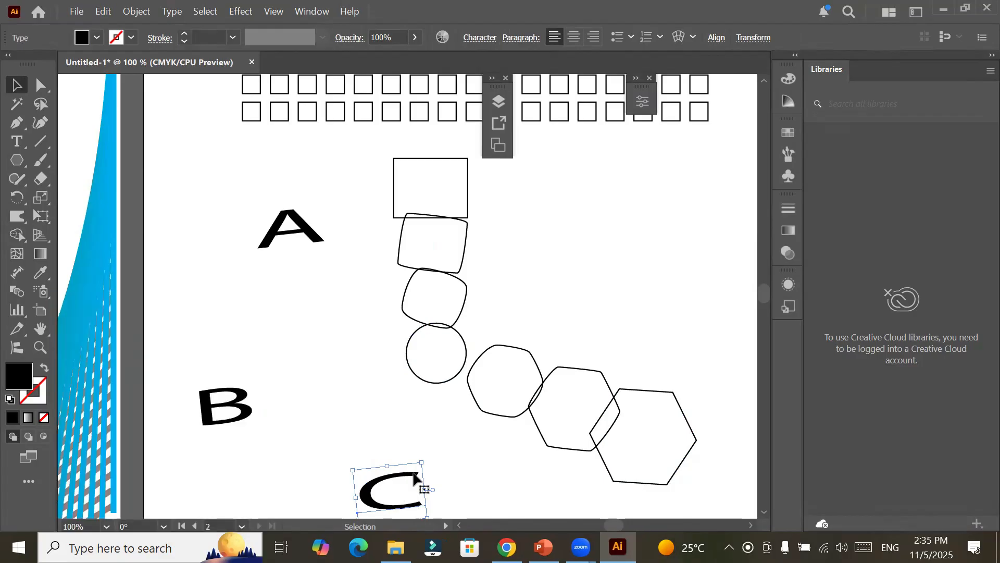
pyautogui.moveTo(415, 477); pyautogui.dragTo(650, 220)
pyautogui.press('t')
pyautogui.click(637, 216)
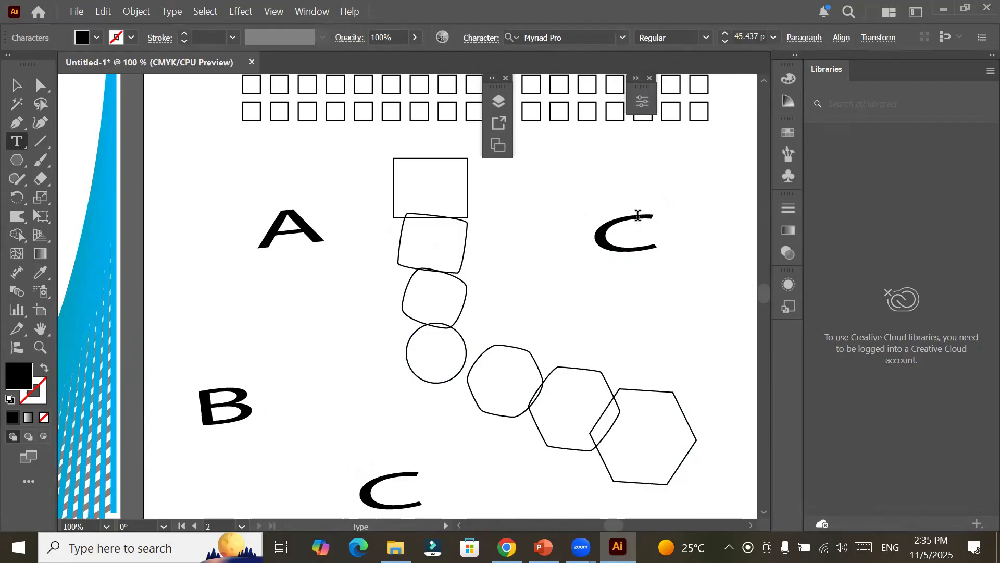
pyautogui.doubleClick(638, 215)
pyautogui.write('D')
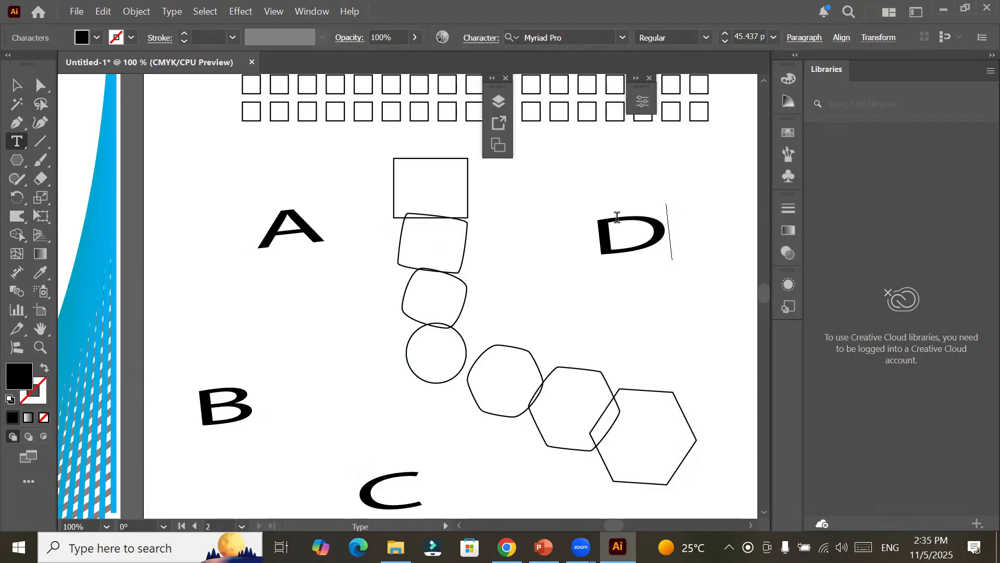
# Step: Blend the letters A, B, C and D in sequence and close the blend back to A
pyautogui.click(19, 286)
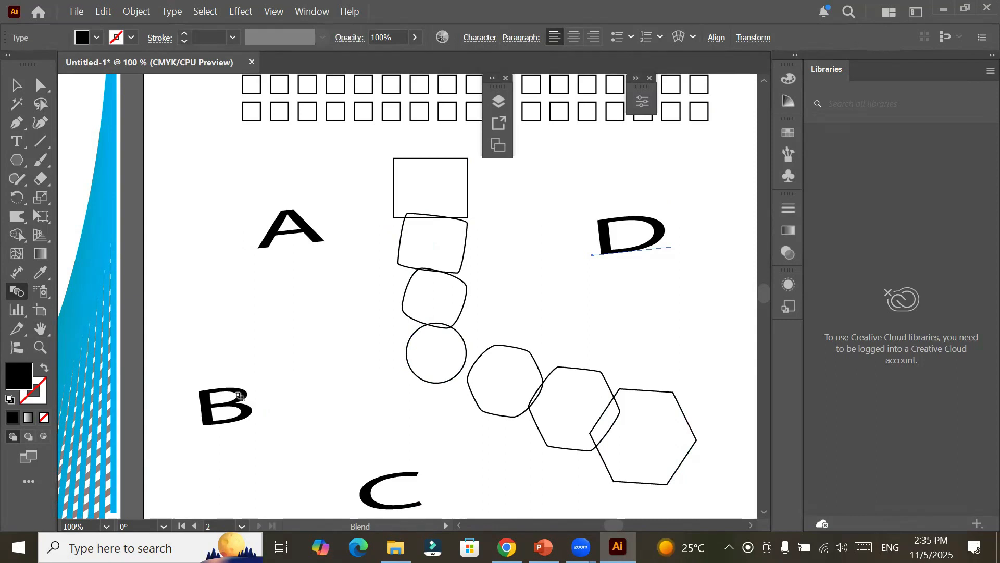
pyautogui.click(239, 396)
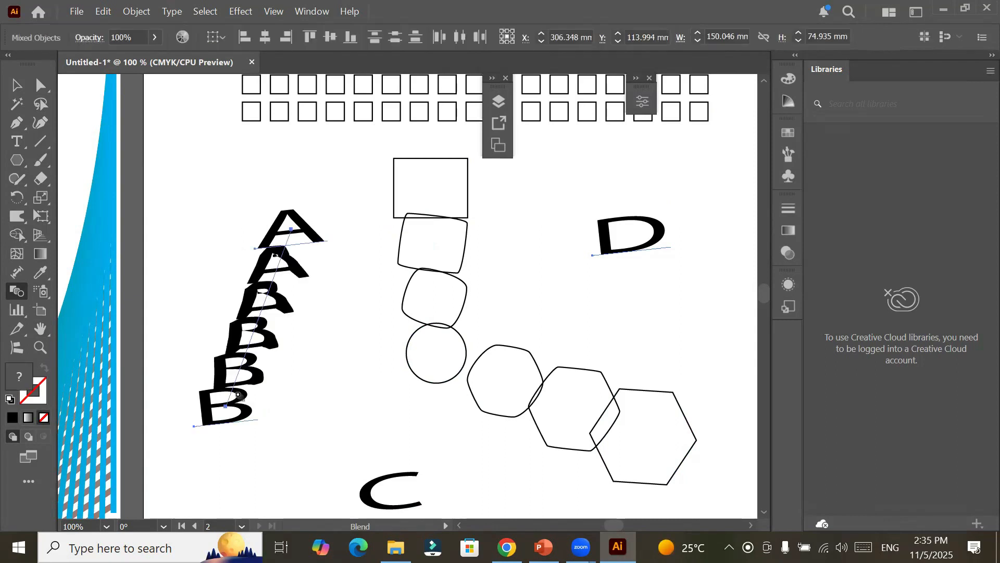
pyautogui.click(397, 477)
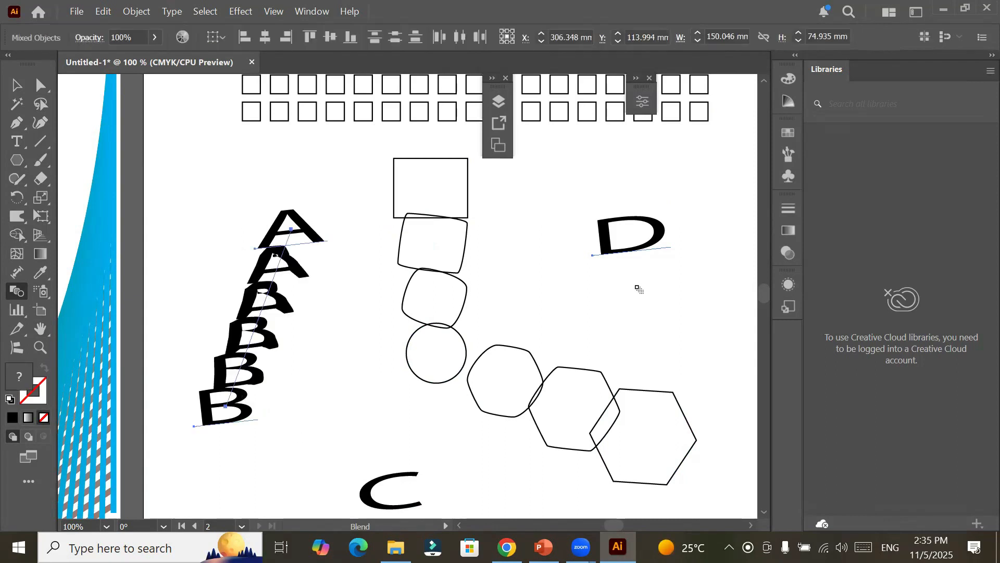
pyautogui.click(606, 244)
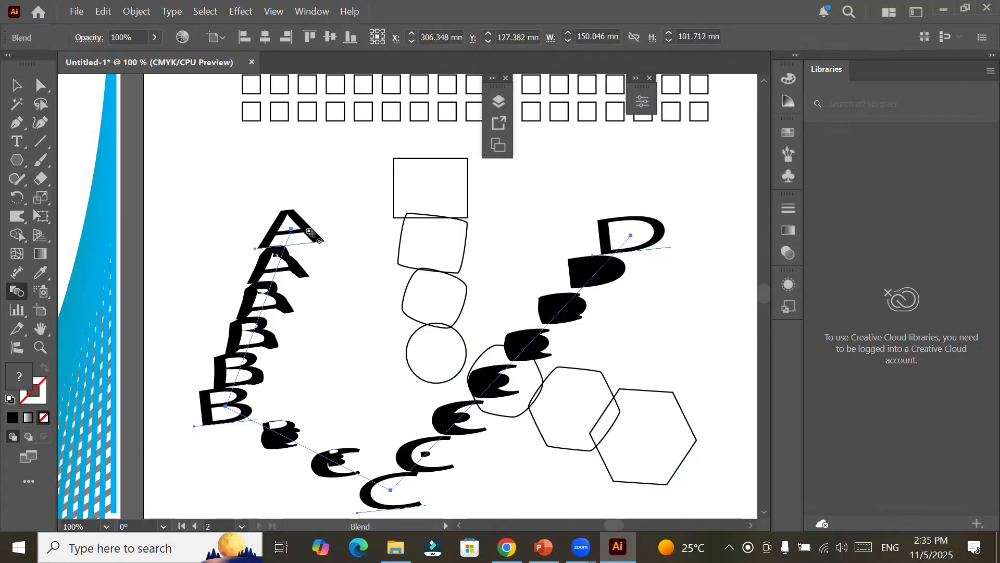
pyautogui.click(310, 233)
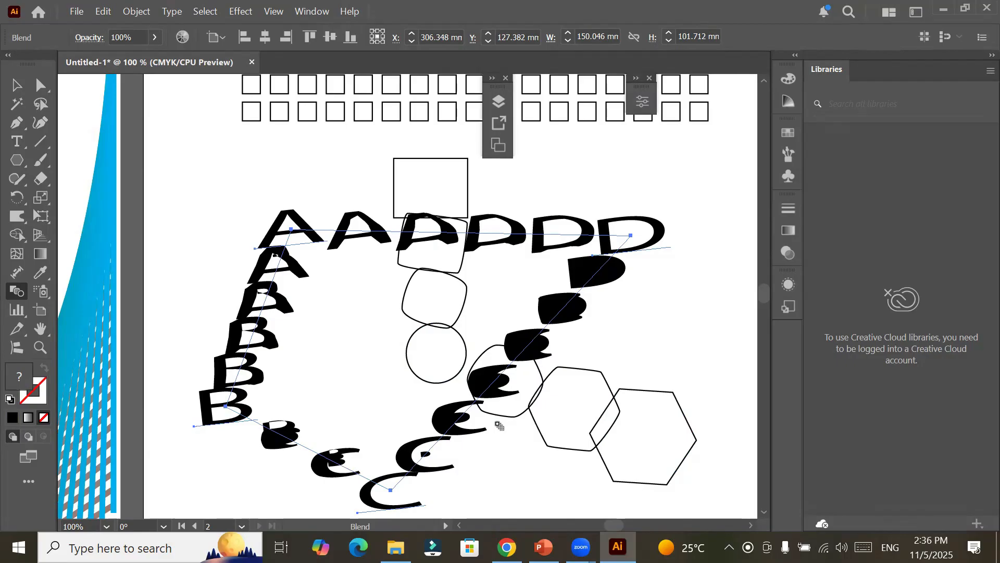
# Step: Change the letter blend's spacing to Specified Steps with a value of 1 in its blend options
pyautogui.click(16, 85)
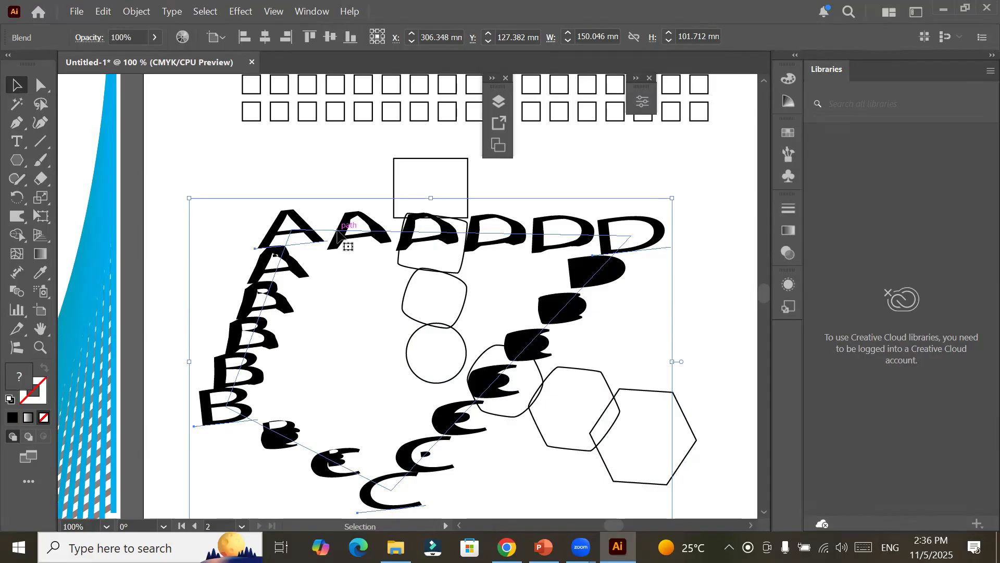
pyautogui.click(134, 12)
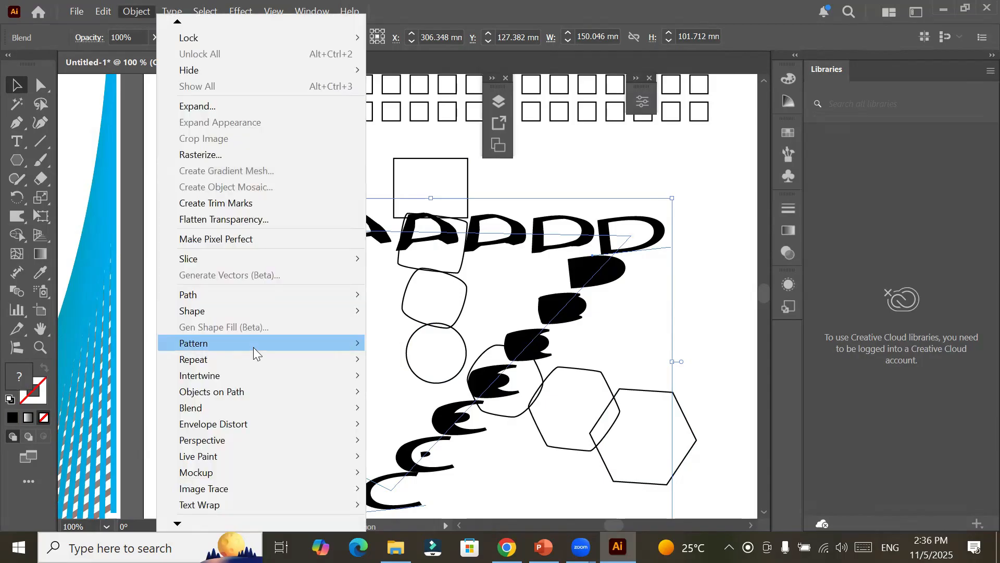
pyautogui.moveTo(254, 353)
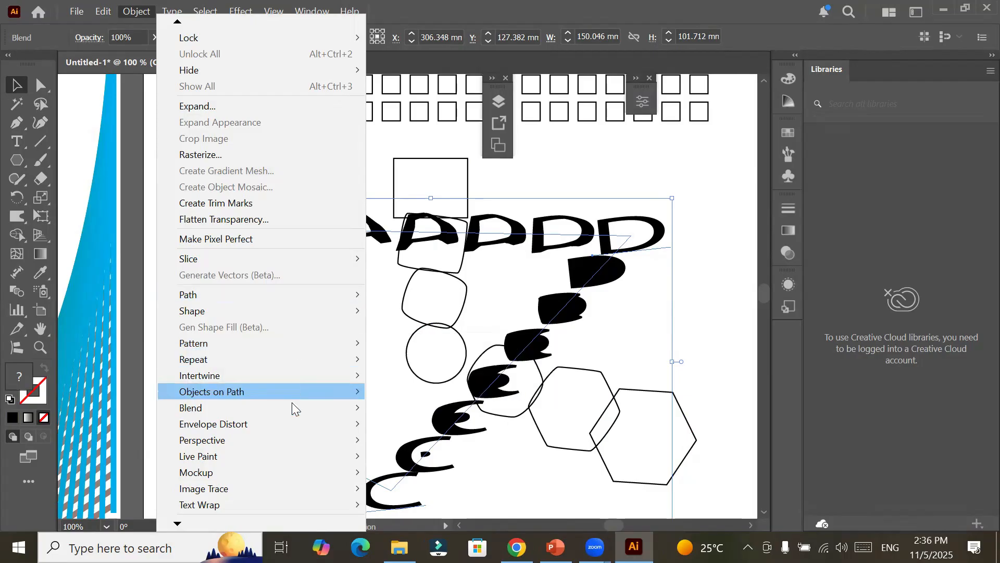
pyautogui.moveTo(292, 403)
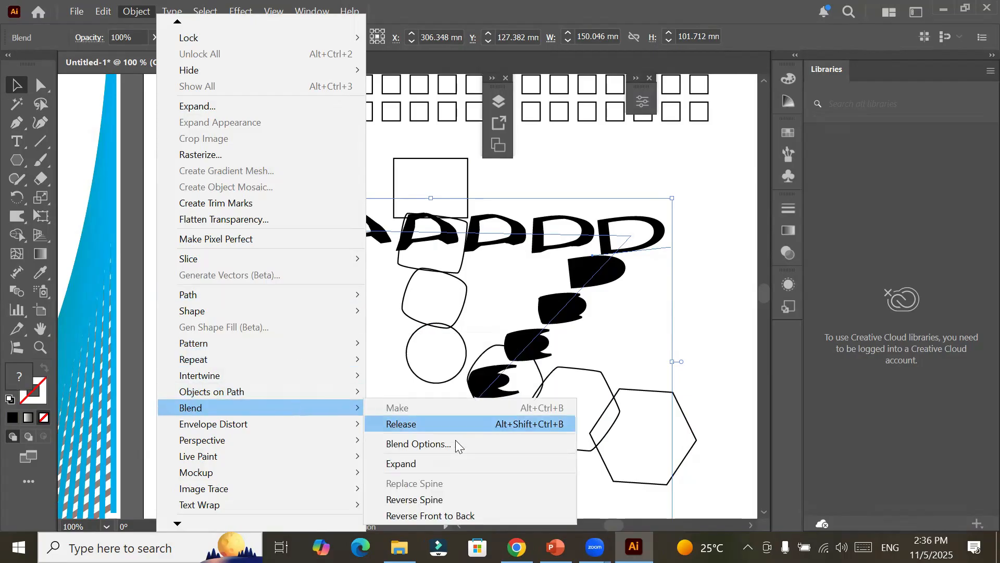
pyautogui.click(419, 444)
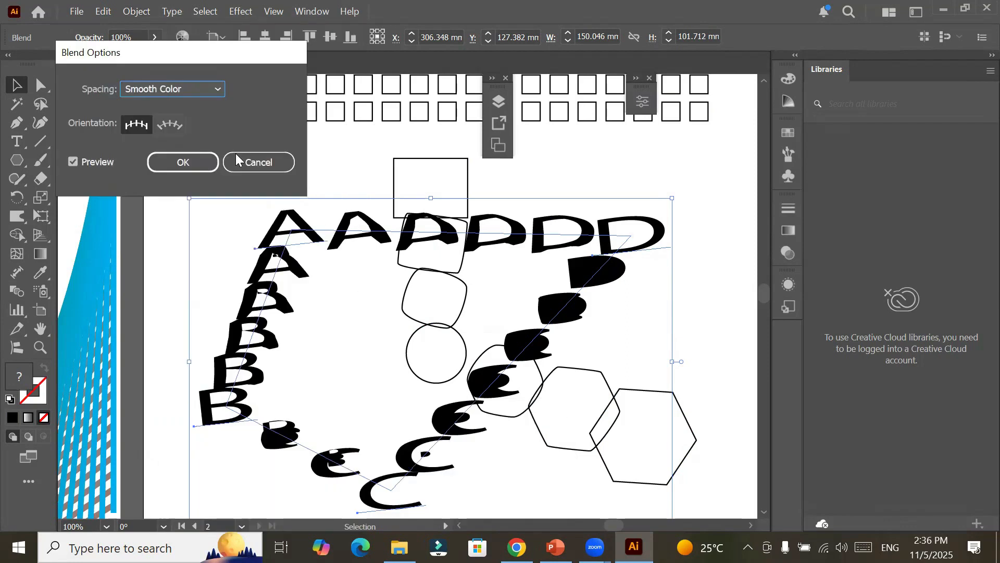
pyautogui.click(215, 91)
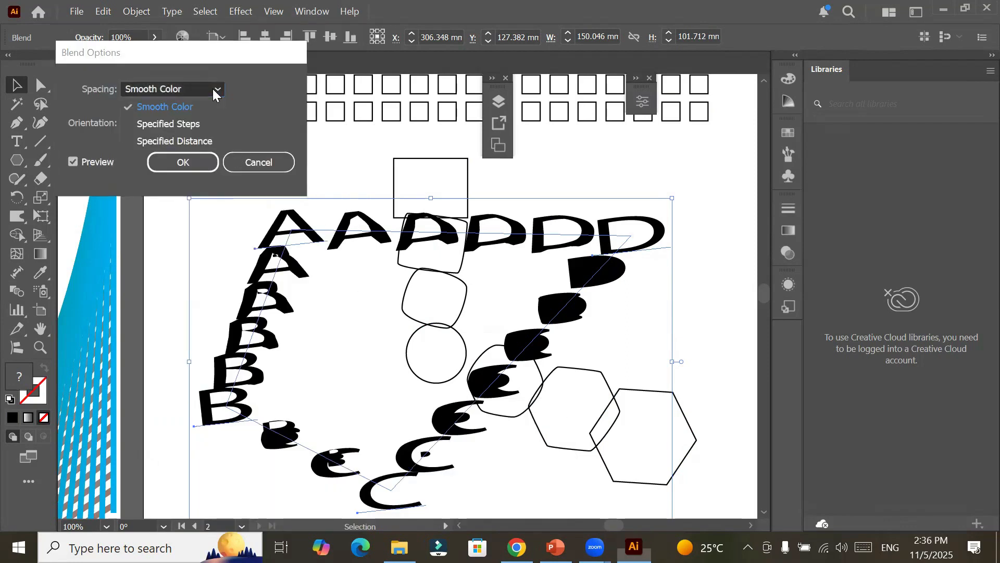
pyautogui.click(202, 125)
pyautogui.click(255, 84)
pyautogui.press('Down')
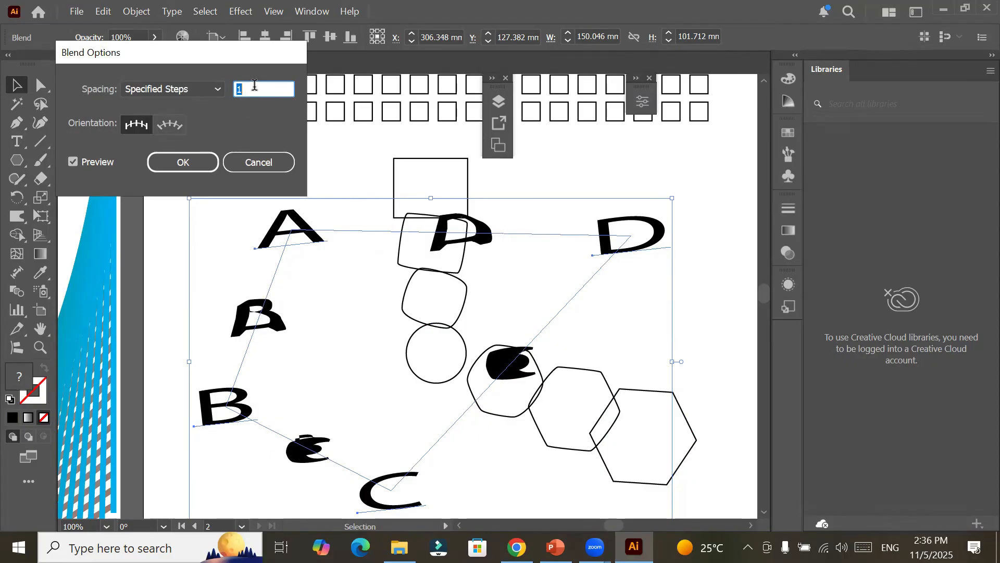
# Step: Try raising the letter blend's specified steps to 26 with the preview on
pyautogui.press('Up')
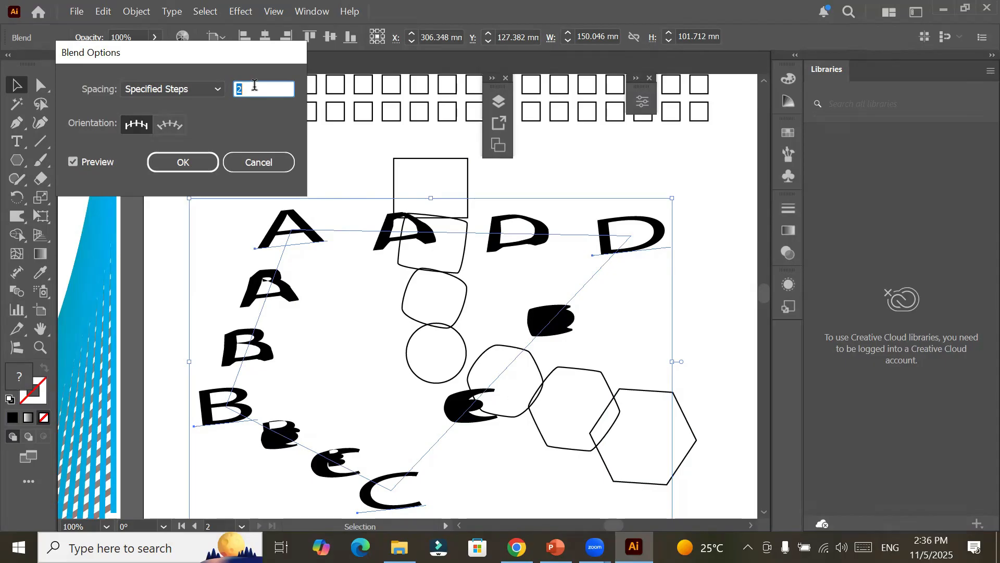
pyautogui.press('Up')
pyautogui.press('Up')
pyautogui.press('Up')
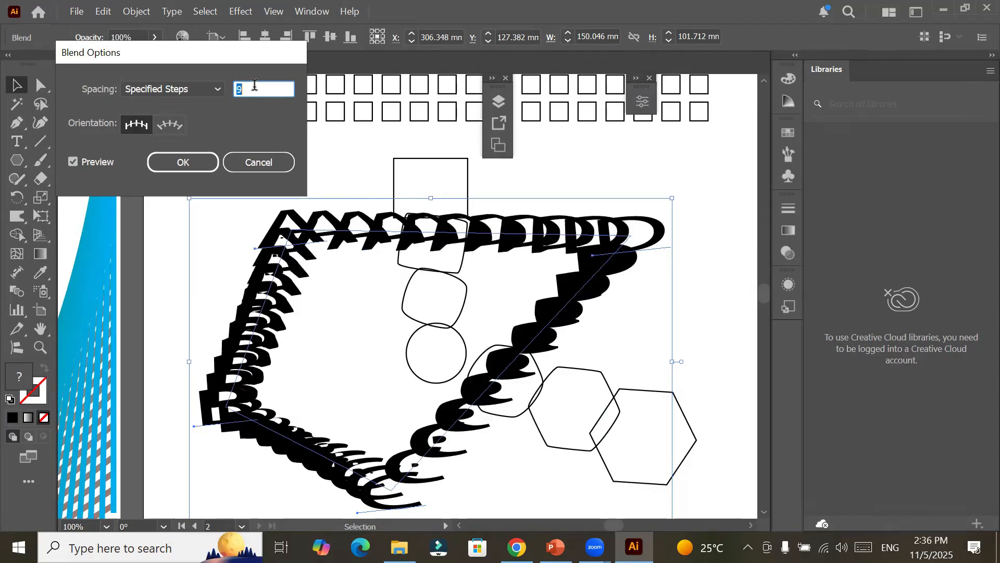
pyautogui.scroll(12, 255, 85)
pyautogui.scroll(5, 254, 84)
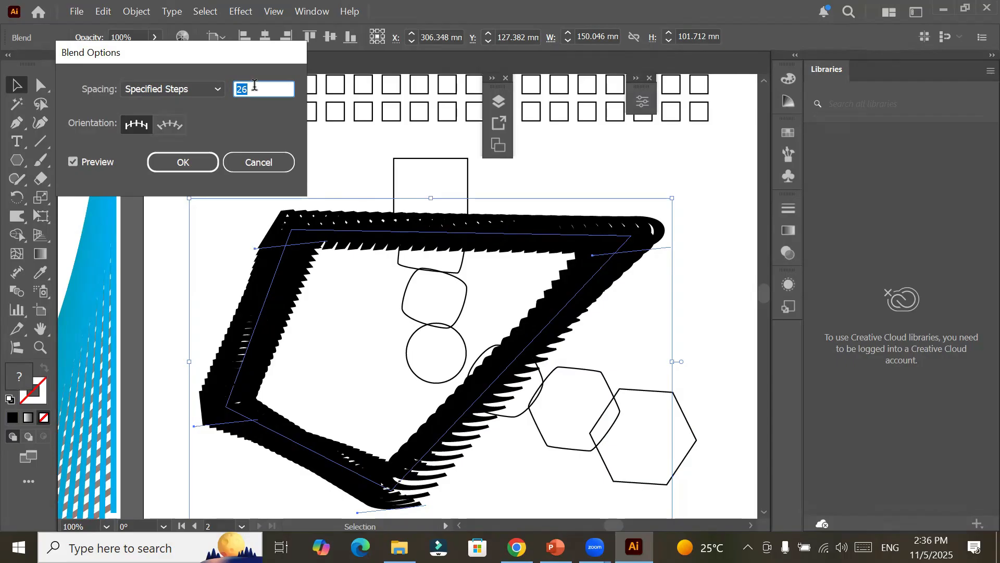
# Step: Reduce the letter blend's specified steps to 1, apply the blend options and deselect the blend
pyautogui.scroll(-13, 254, 85)
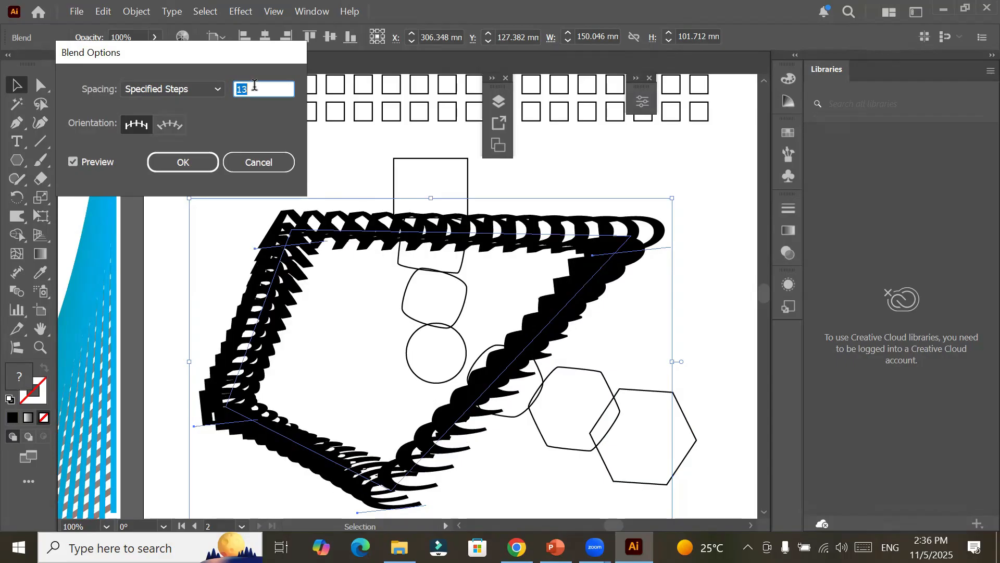
pyautogui.scroll(-10, 254, 85)
pyautogui.scroll(-2, 255, 84)
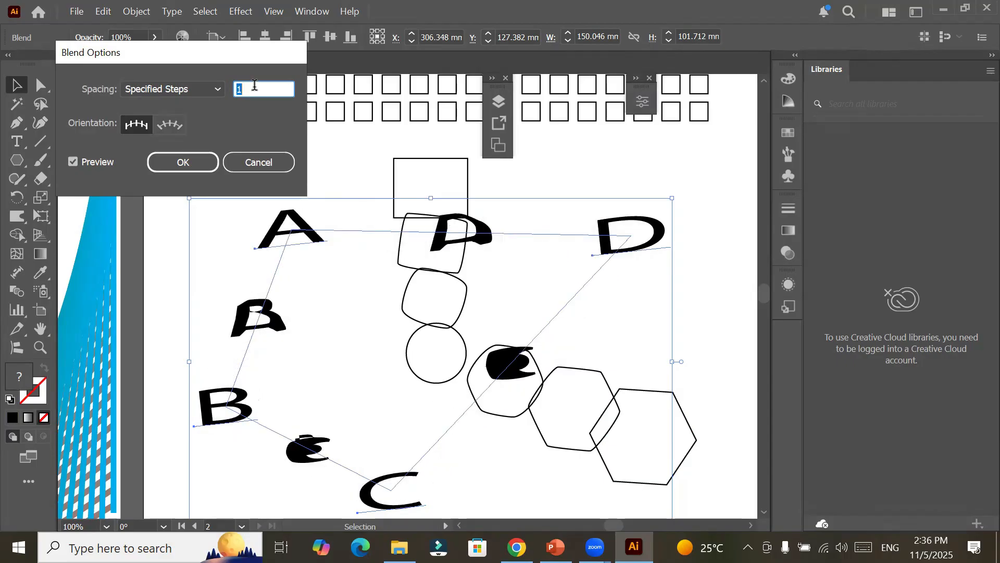
pyautogui.click(183, 163)
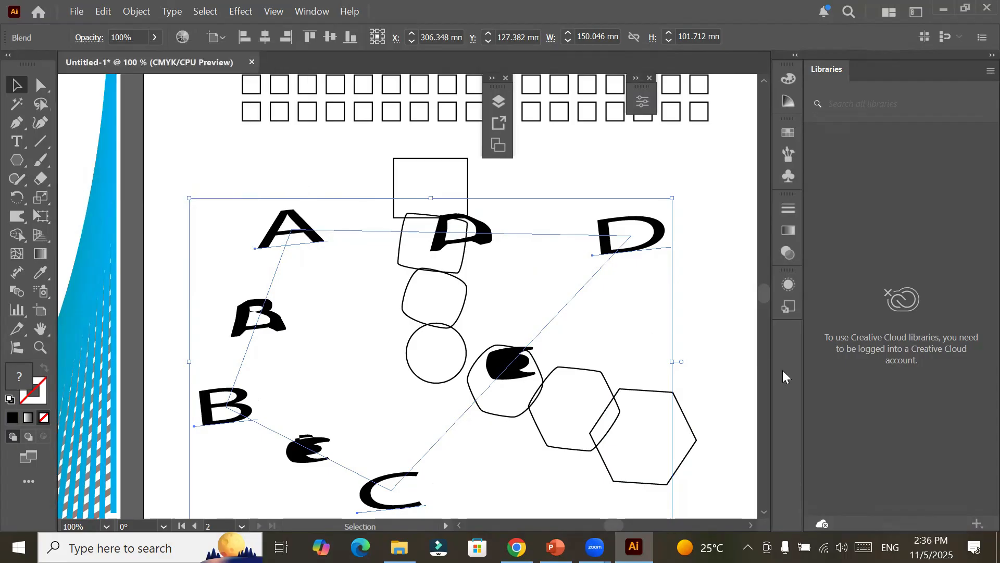
pyautogui.click(689, 365)
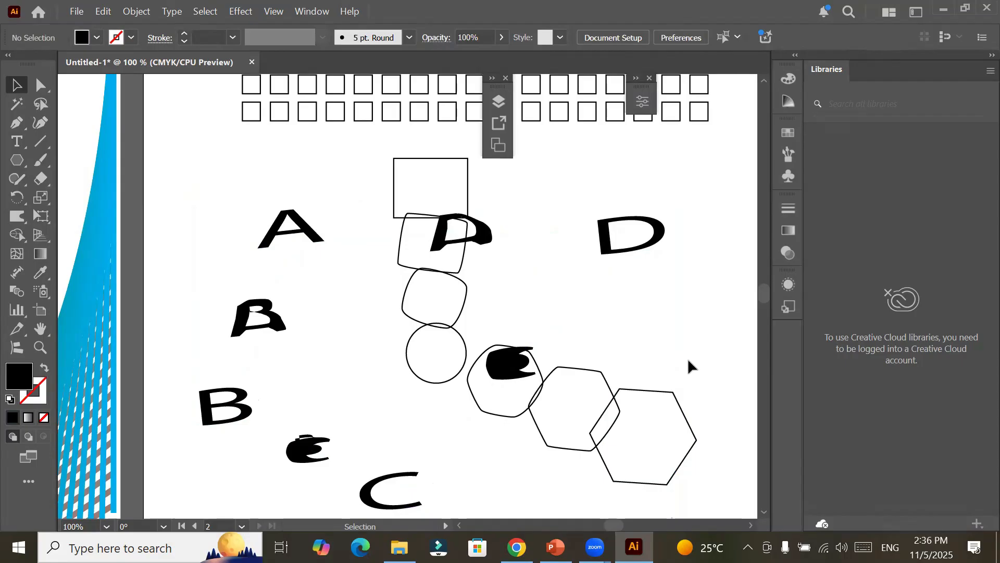
# Step: Select only the letter D inside the blend and fill it with red
pyautogui.scroll(-1, 687, 364)
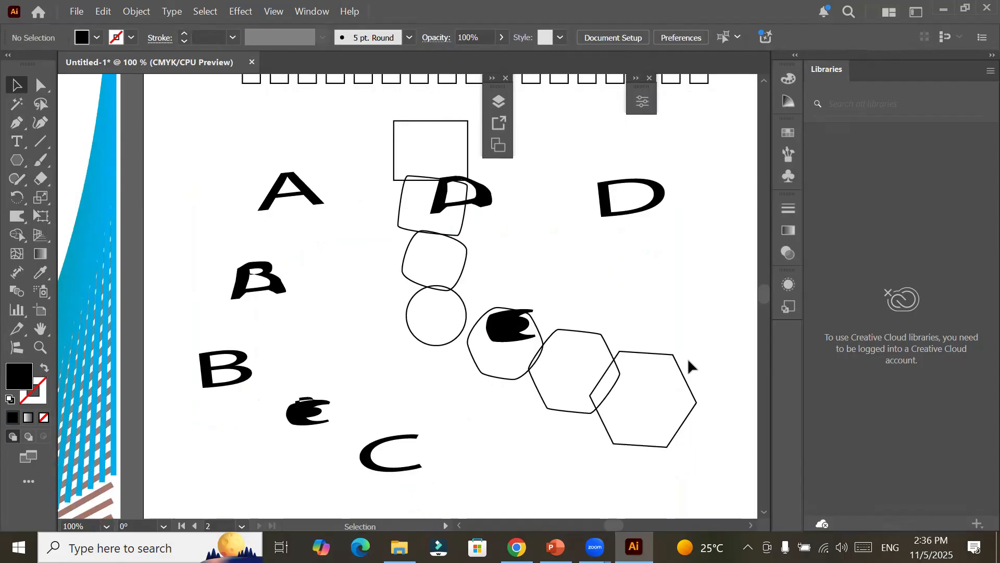
pyautogui.scroll(-3, 689, 367)
pyautogui.moveTo(656, 403); pyautogui.dragTo(395, 304)
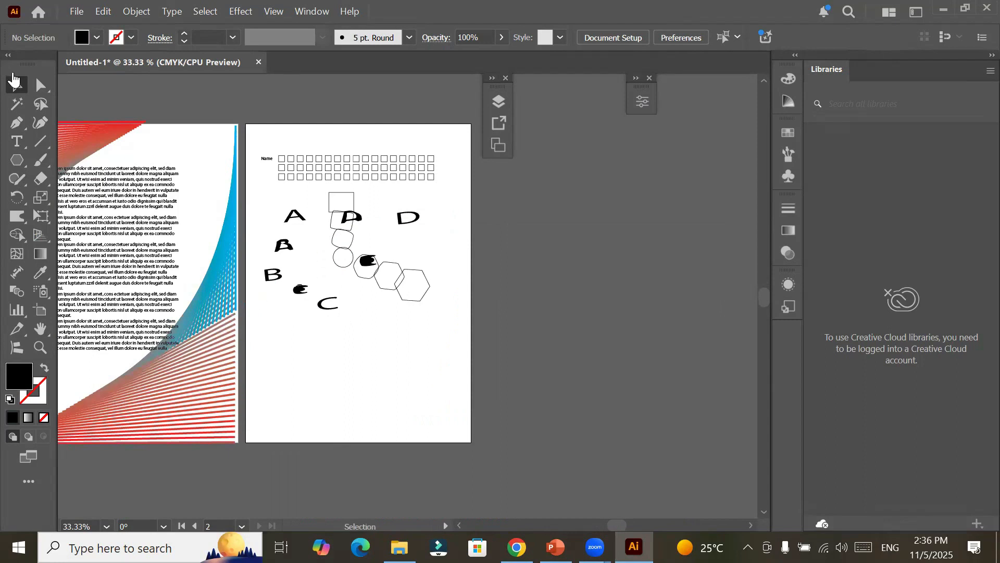
pyautogui.click(41, 86)
pyautogui.click(415, 223)
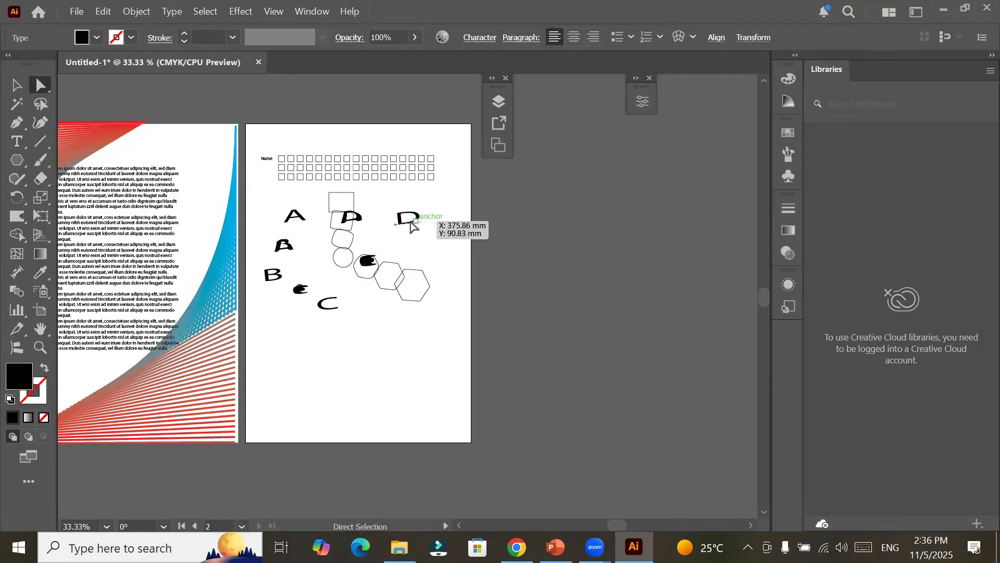
pyautogui.click(17, 86)
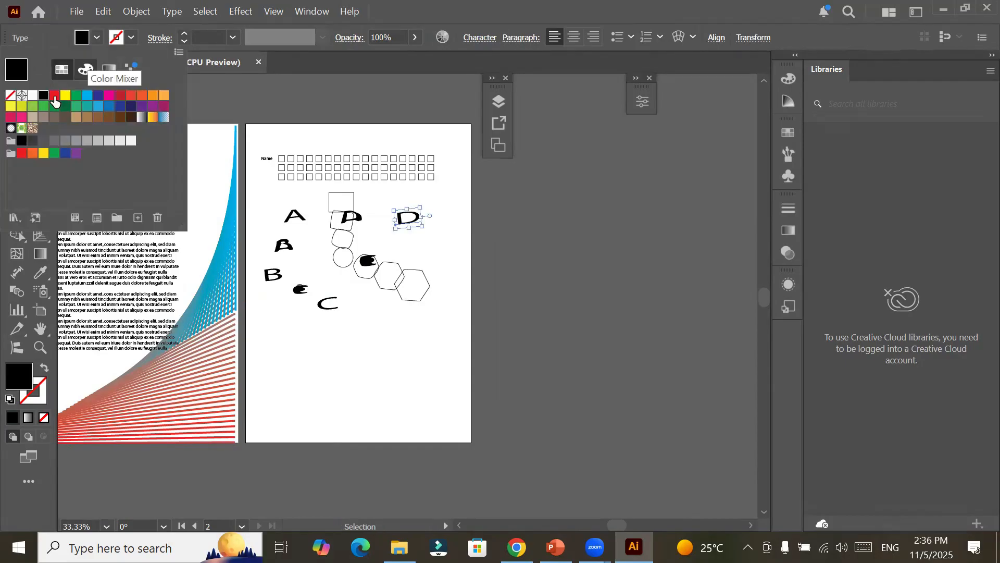
pyautogui.click(55, 96)
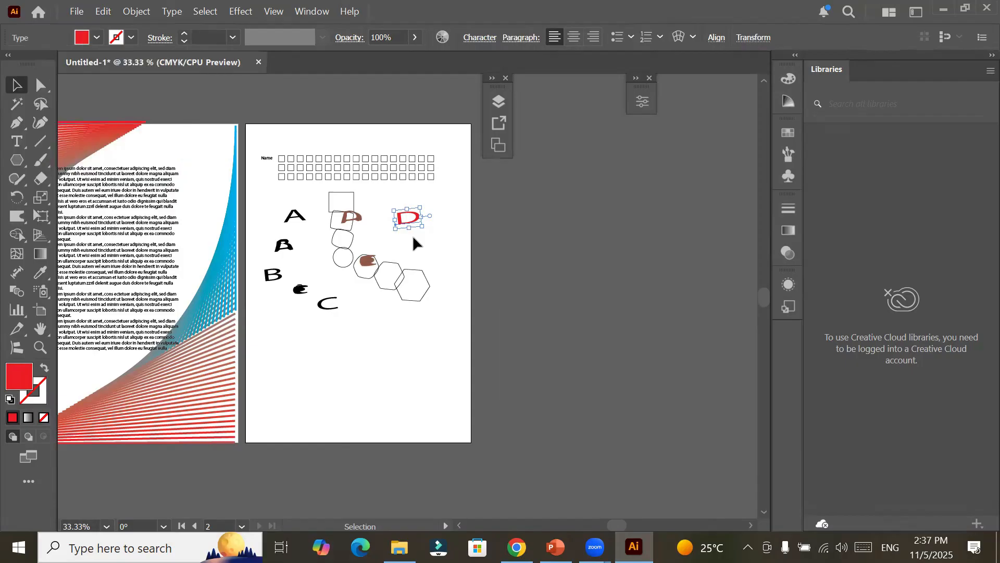
# Step: Enlarge the red letter D and move it up to the upper-right corner of the page
pyautogui.moveTo(409, 225); pyautogui.dragTo(454, 297)
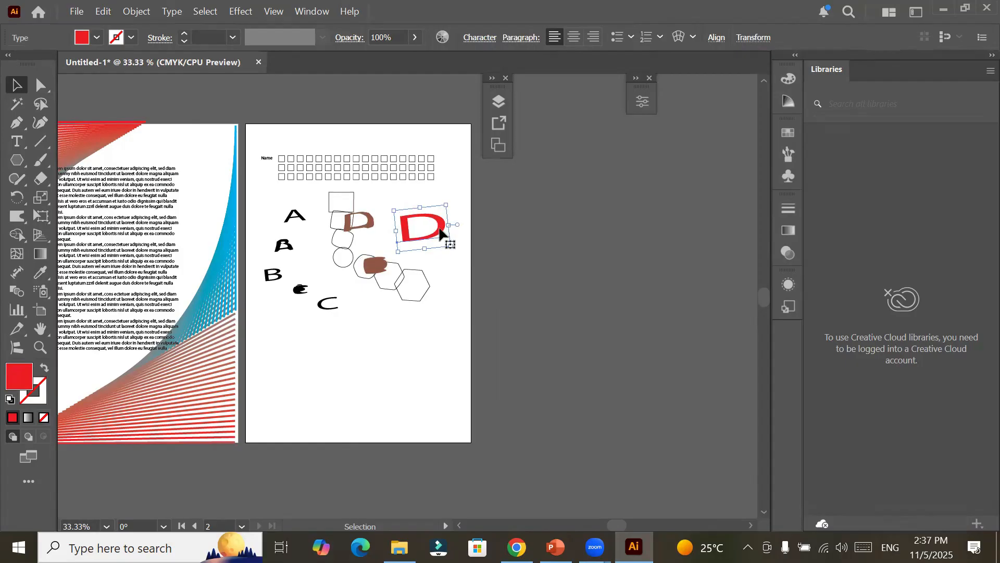
pyautogui.moveTo(438, 231); pyautogui.dragTo(488, 336)
pyautogui.moveTo(530, 178); pyautogui.dragTo(478, 147)
pyautogui.moveTo(436, 215); pyautogui.dragTo(436, 129)
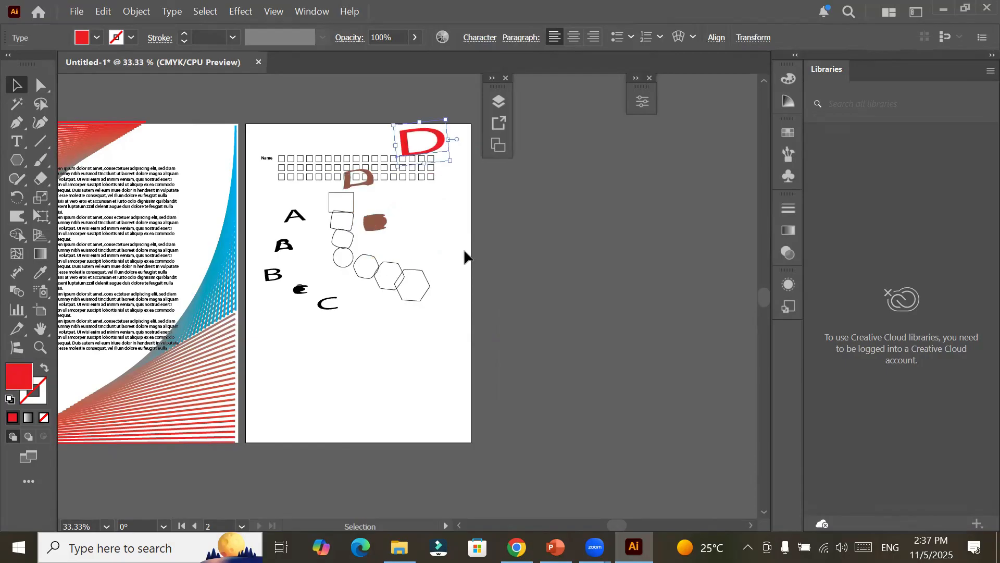
# Step: Select only the letter C inside the blend, enlarge it downward and rotate it until it opens upward like a U
pyautogui.click(323, 311)
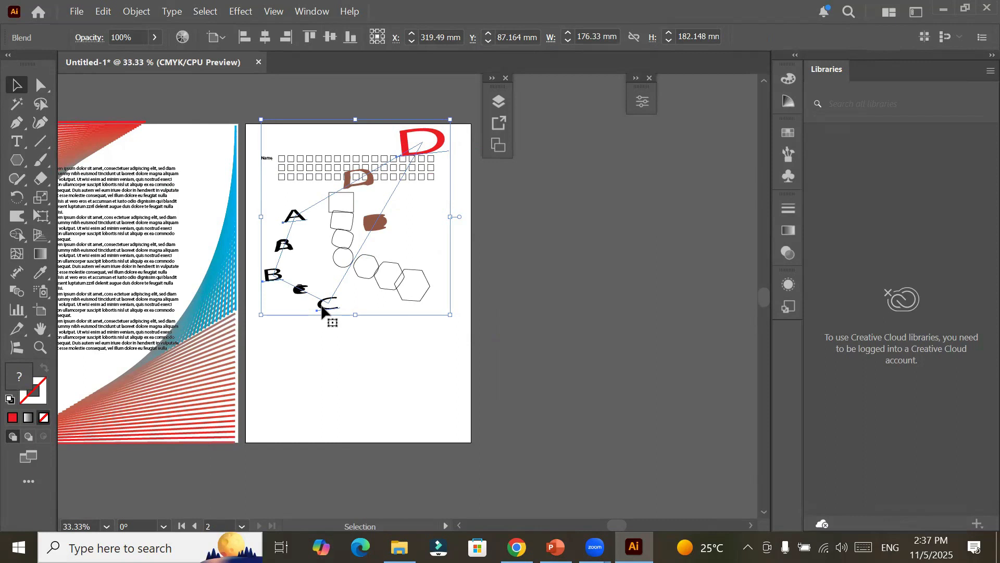
pyautogui.click(311, 338)
pyautogui.click(41, 85)
pyautogui.press('a')
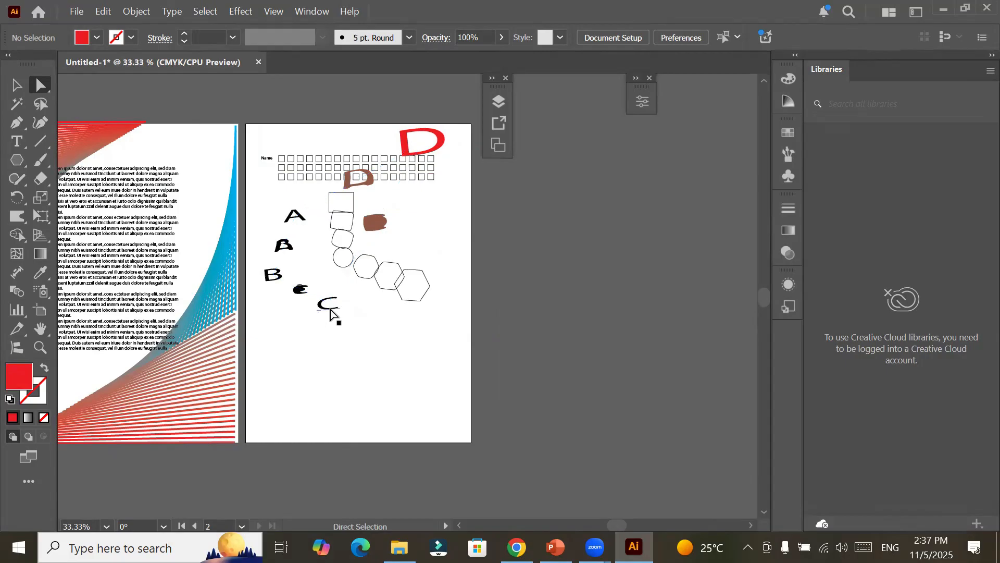
pyautogui.click(331, 310)
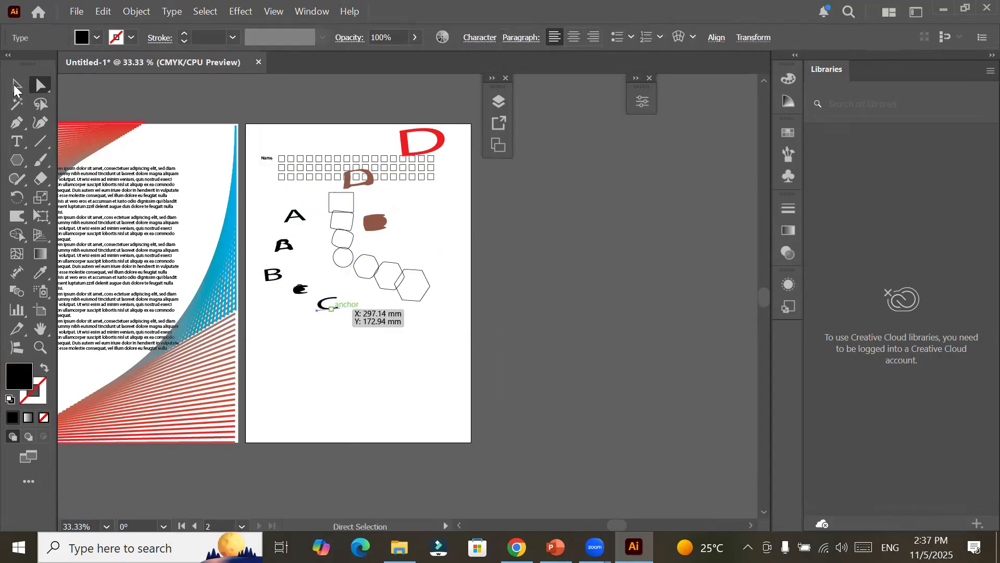
pyautogui.click(14, 88)
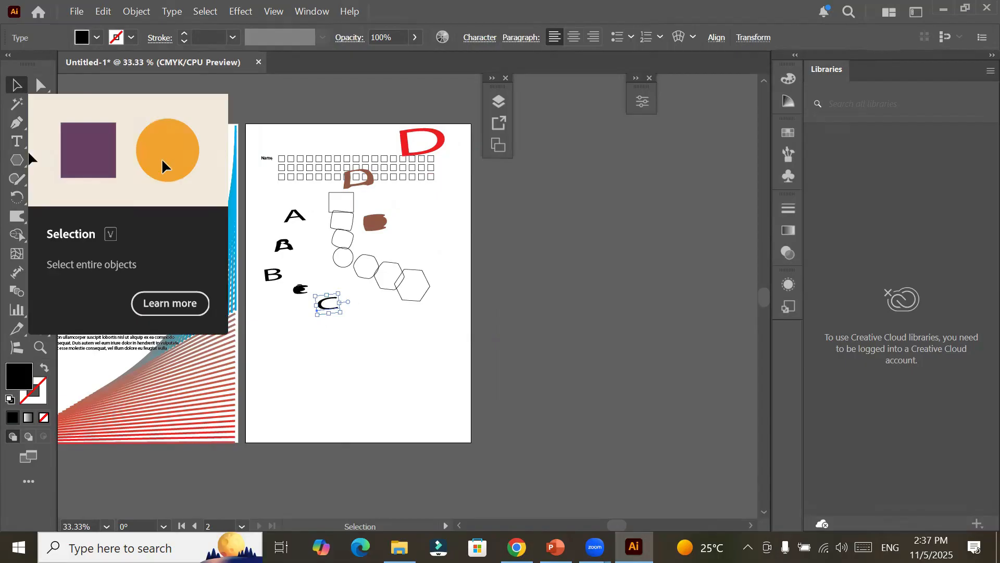
pyautogui.moveTo(341, 309); pyautogui.dragTo(360, 379)
pyautogui.moveTo(373, 345); pyautogui.dragTo(335, 290)
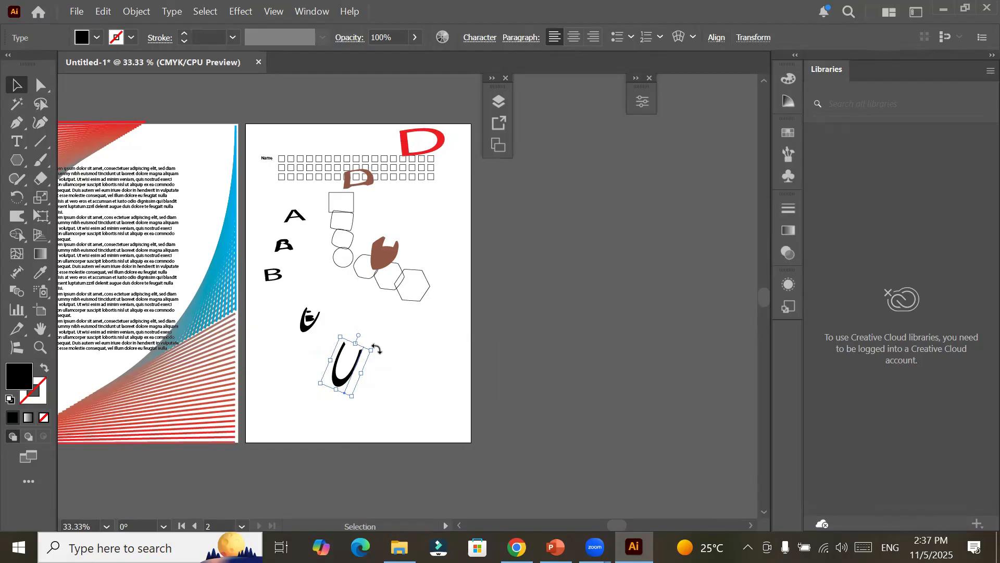
pyautogui.moveTo(380, 346)
pyautogui.mouseDown()
pyautogui.moveTo(396, 384)
pyautogui.moveTo(383, 389)
pyautogui.mouseUp()
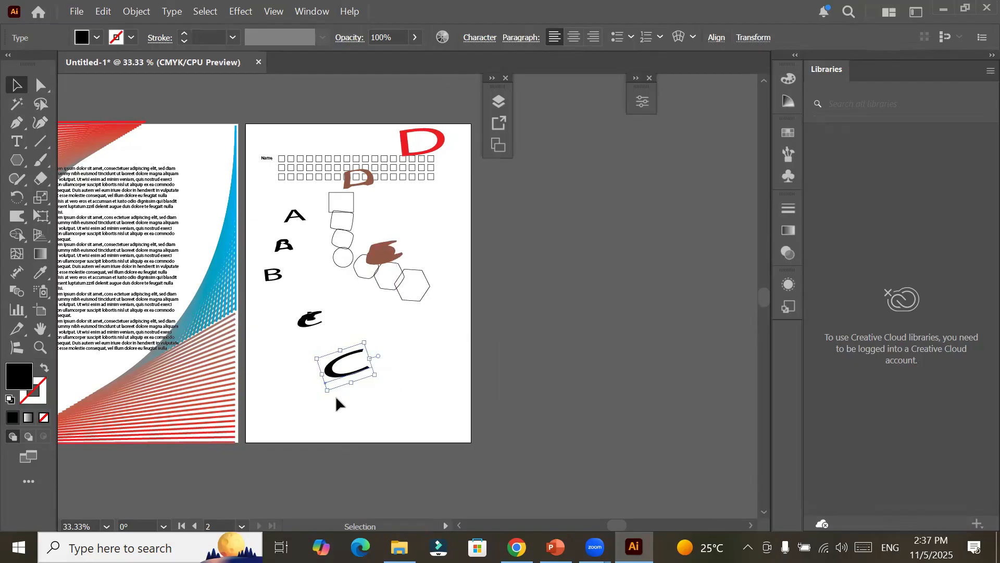
pyautogui.moveTo(393, 333); pyautogui.dragTo(402, 415)
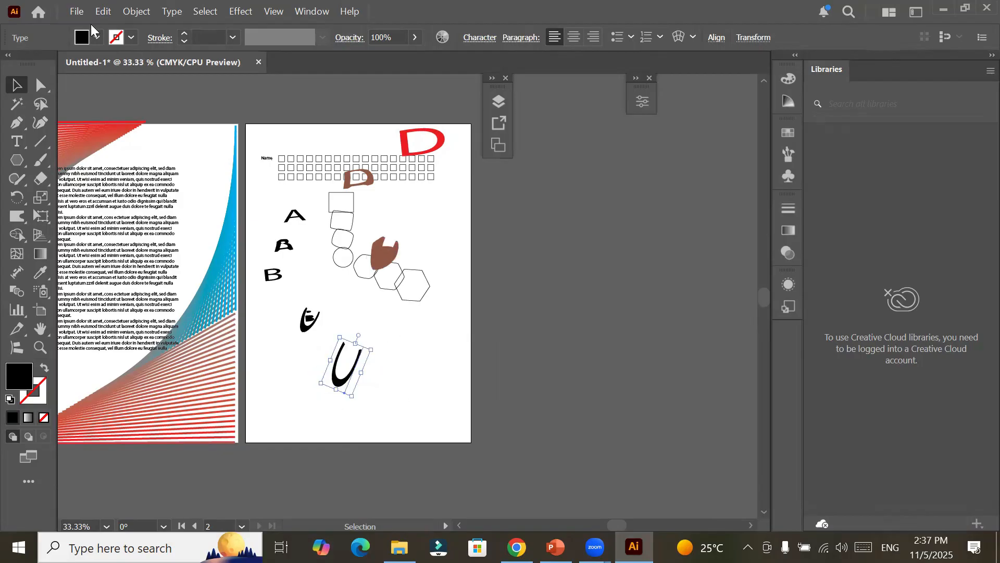
# Step: Fill the rotated letter C with light blue
pyautogui.click(96, 38)
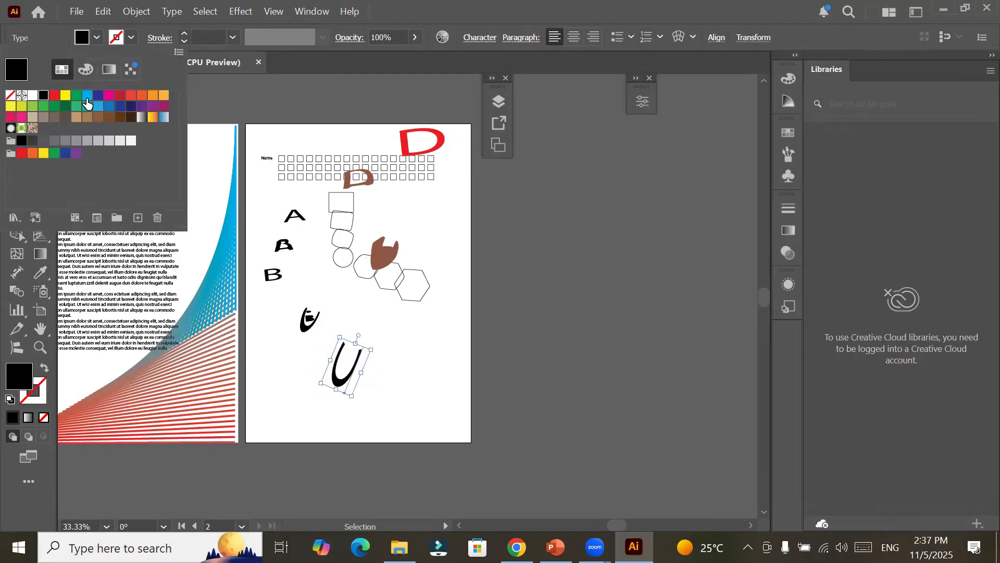
pyautogui.click(87, 103)
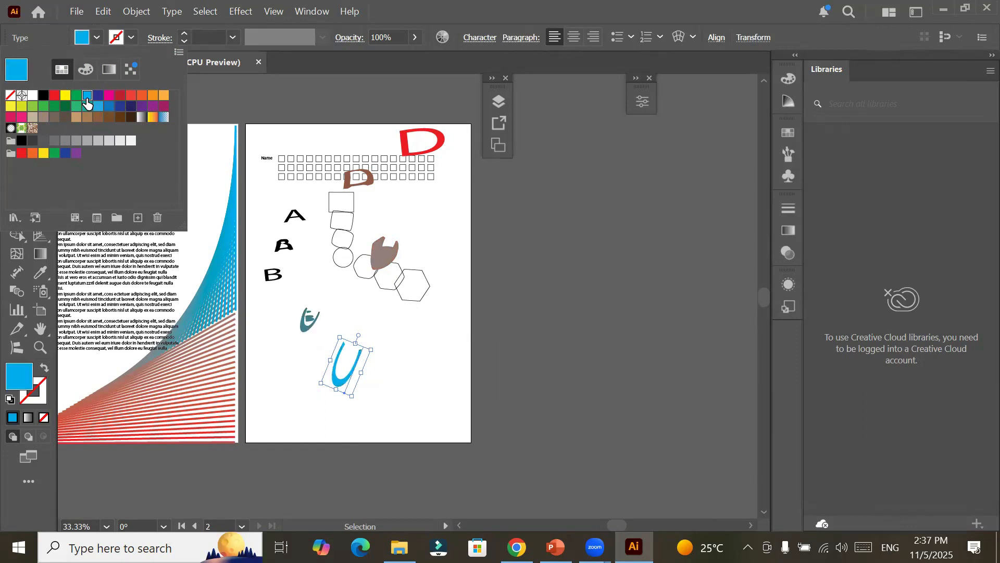
pyautogui.click(257, 187)
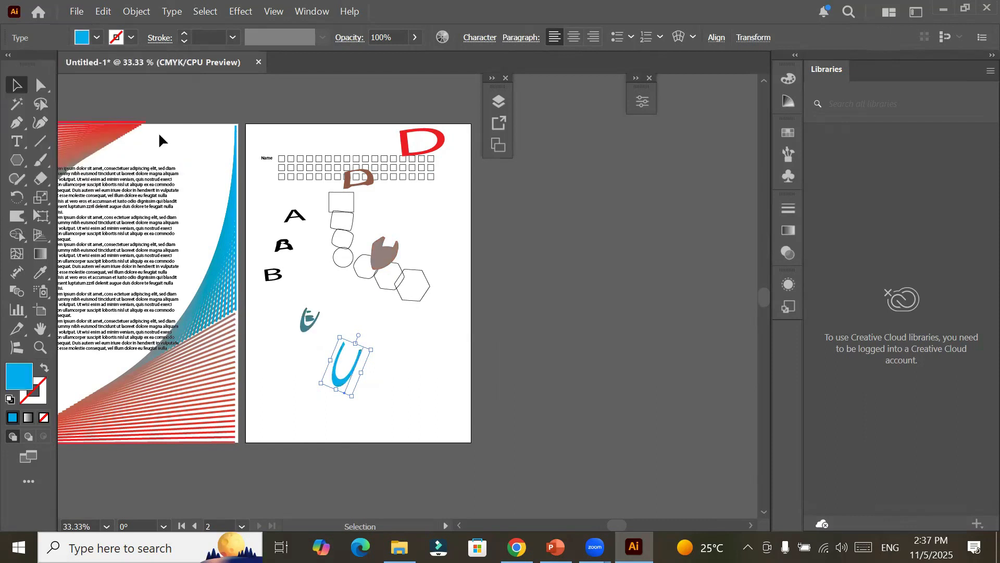
# Step: Select only the letter A inside the blend and enlarge it up toward the form boxes
pyautogui.click(296, 217)
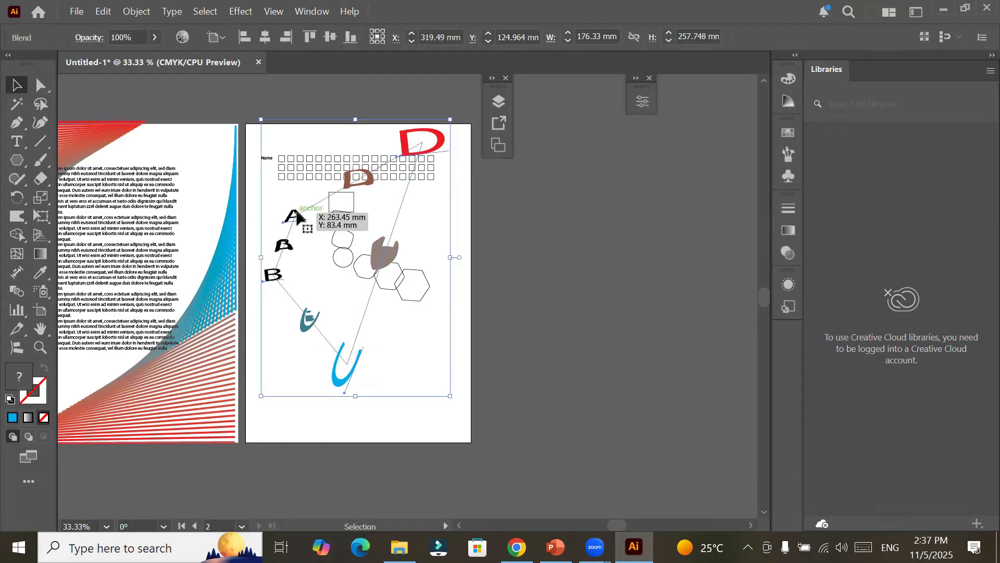
pyautogui.click(41, 85)
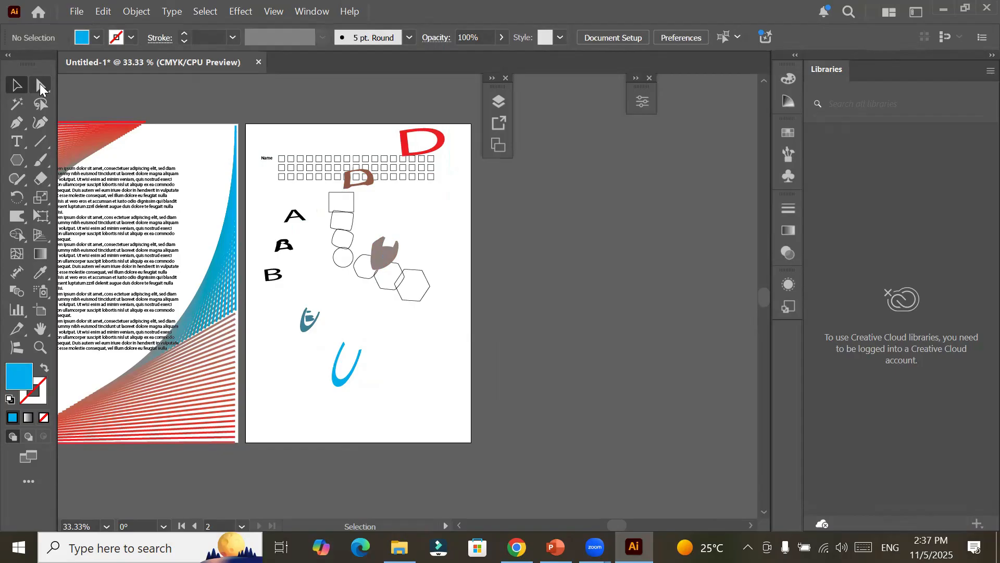
pyautogui.click(303, 219)
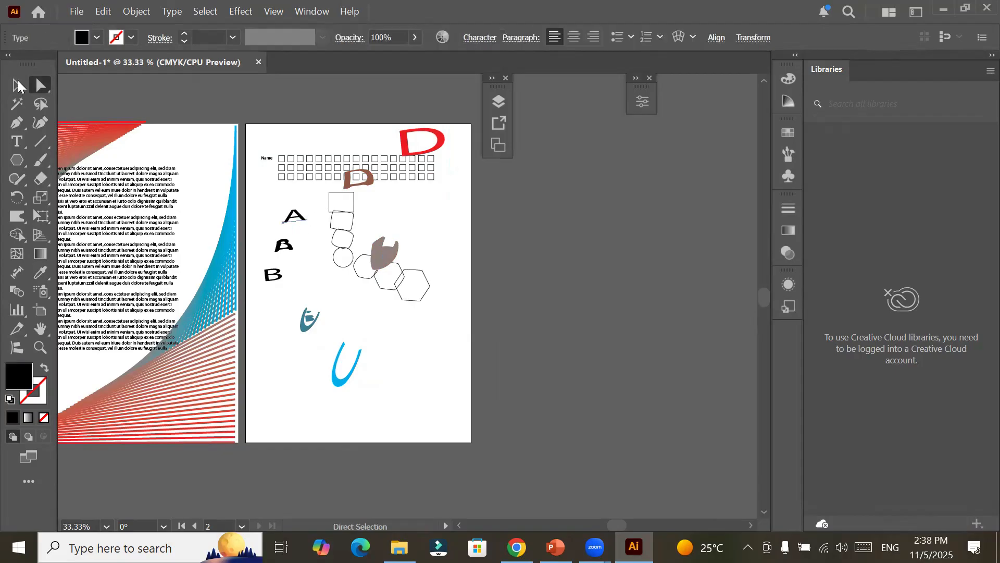
pyautogui.click(18, 85)
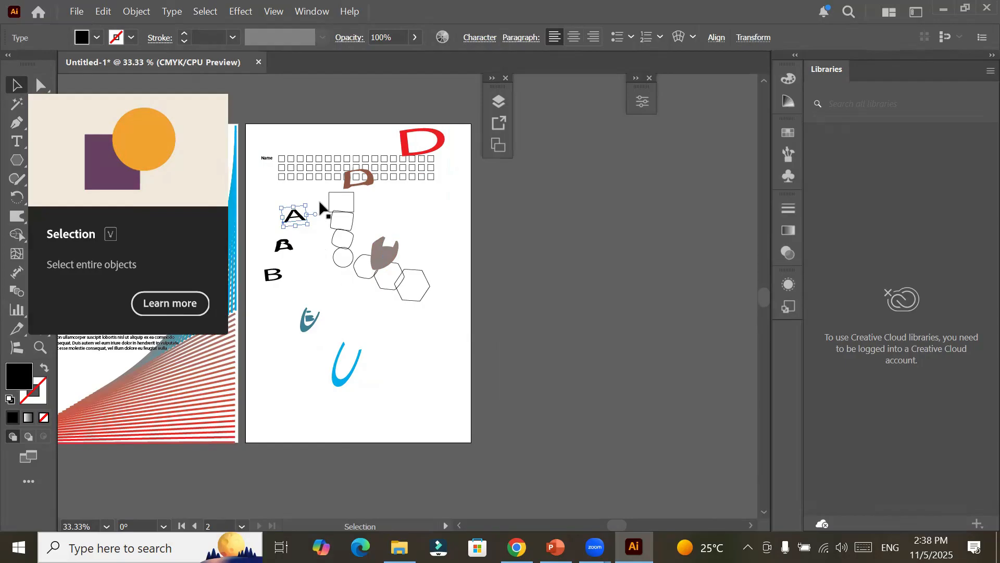
pyautogui.moveTo(307, 204); pyautogui.dragTo(320, 174)
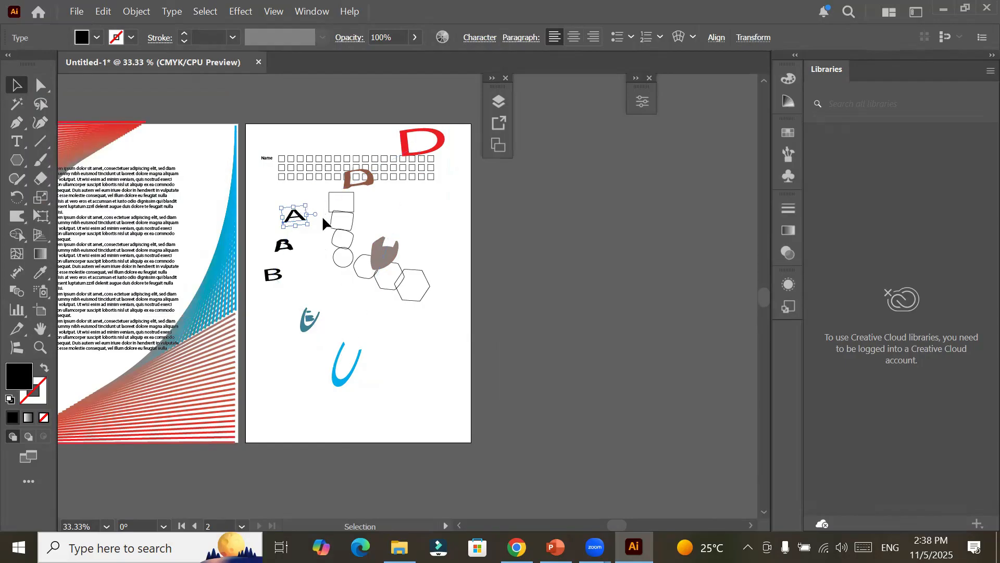
# Step: Fill the enlarged letter A with green and deselect it
pyautogui.click(97, 39)
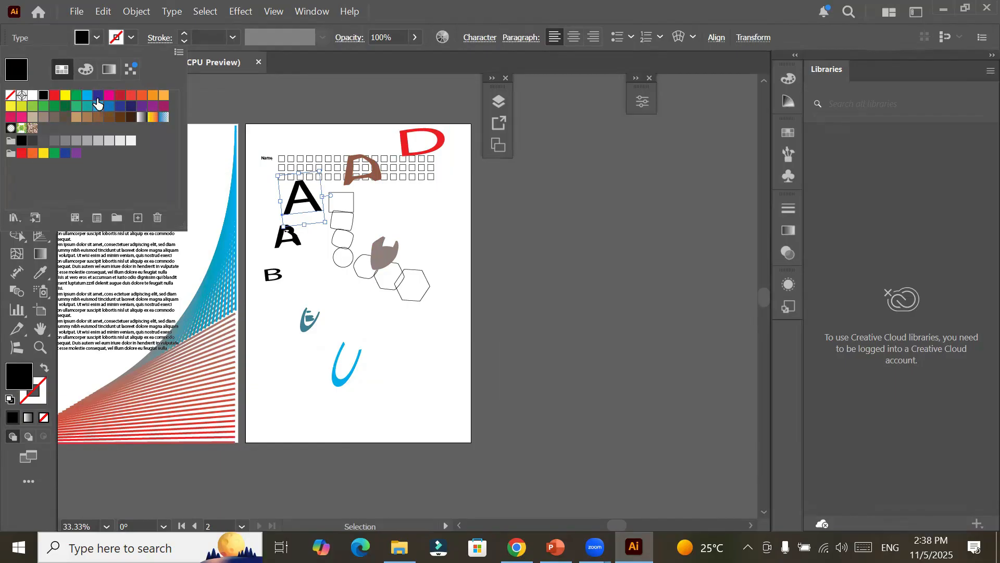
pyautogui.click(76, 95)
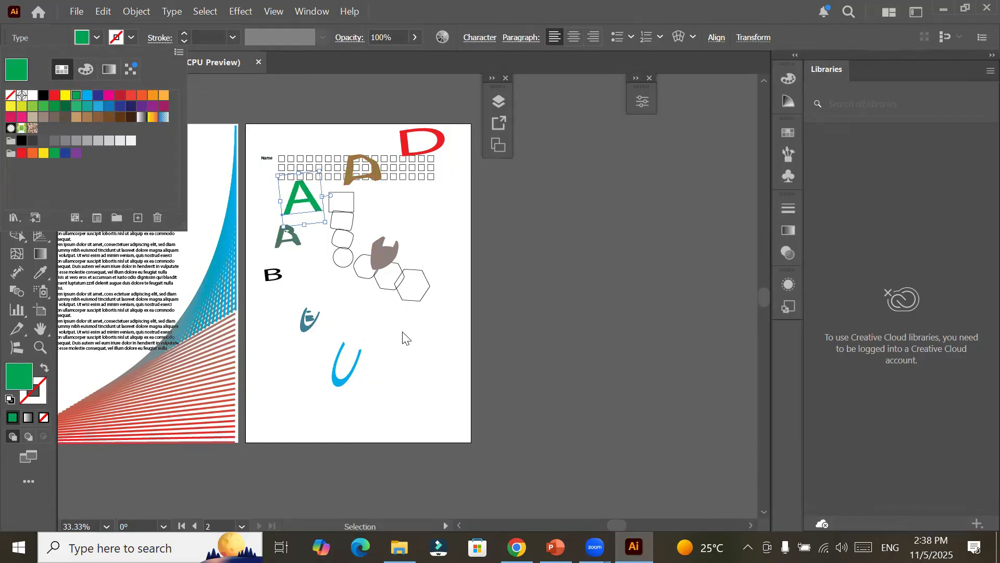
pyautogui.click(406, 354)
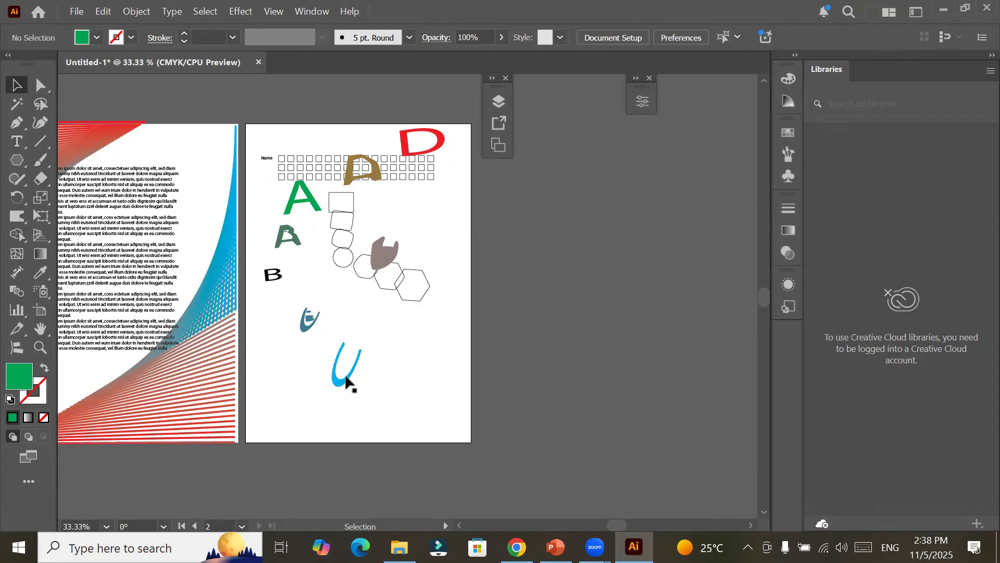
# Step: Move the whole letter blend down until the light blue C sits at the page's lower edge
pyautogui.moveTo(345, 408); pyautogui.dragTo(410, 415)
pyautogui.moveTo(456, 370); pyautogui.dragTo(460, 367)
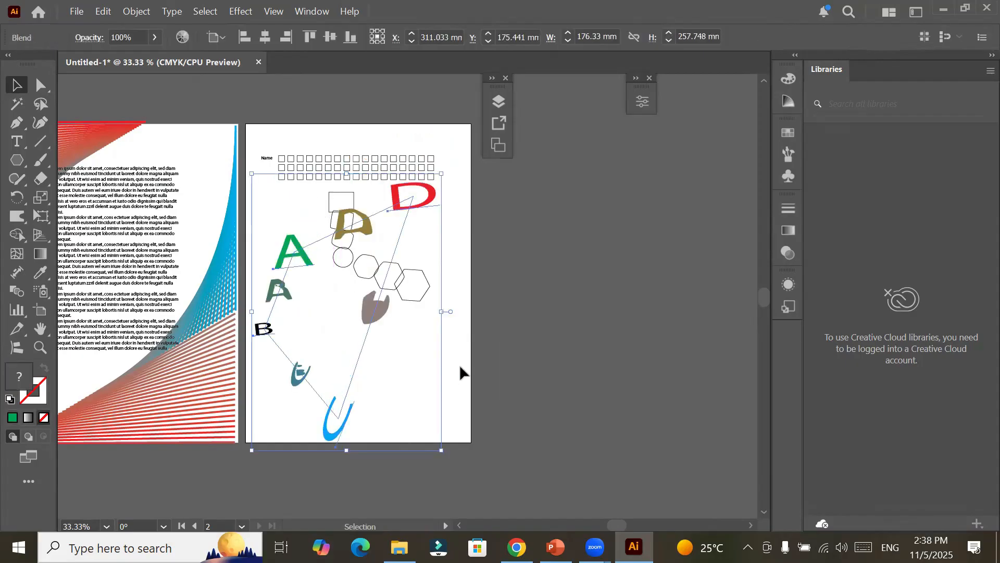
pyautogui.click(460, 367)
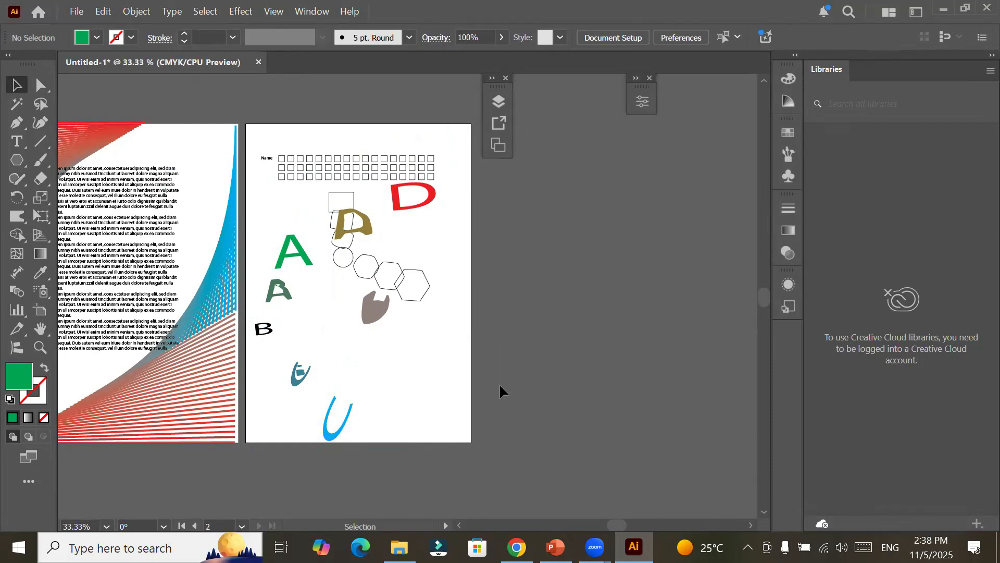
# Step: Add a fourth A4 artboard and draw a short, nearly horizontal line near its lower edge
pyautogui.click(39, 316)
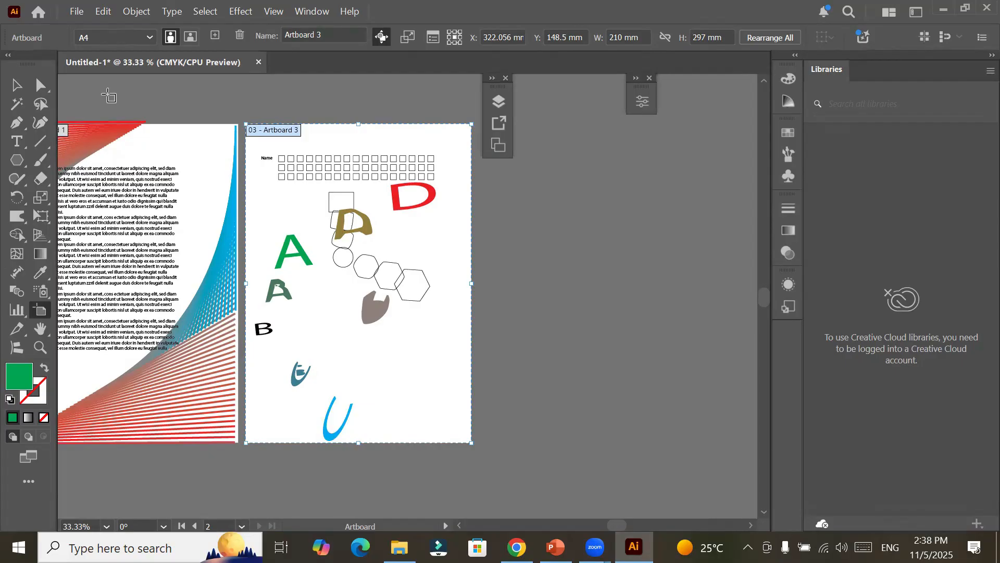
pyautogui.click(215, 35)
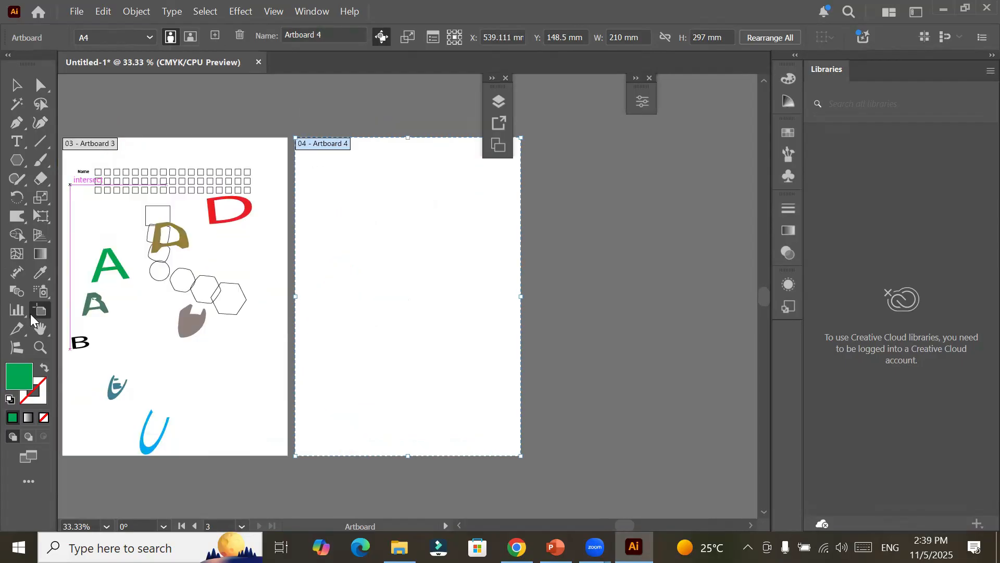
pyautogui.click(40, 141)
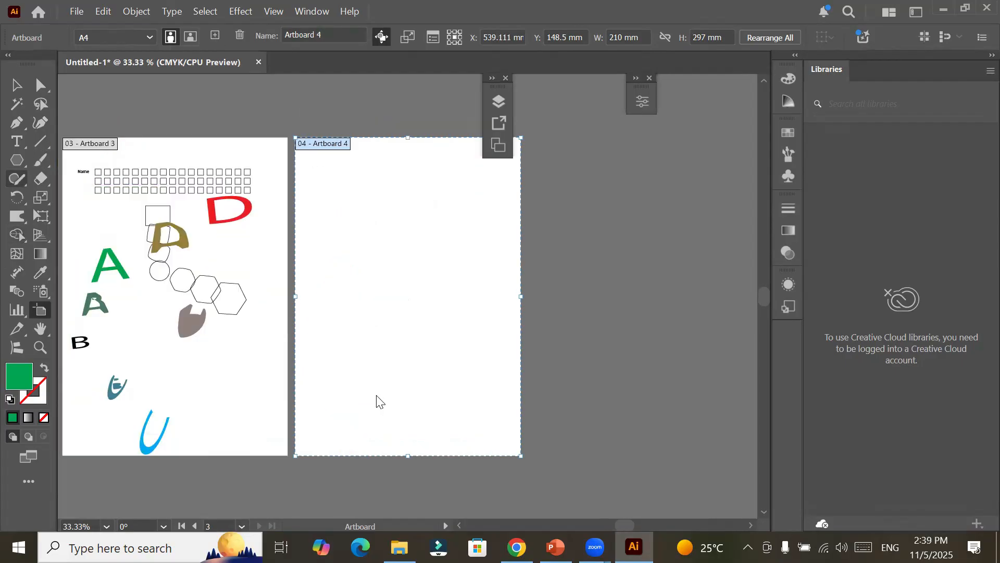
pyautogui.moveTo(375, 427); pyautogui.dragTo(420, 427)
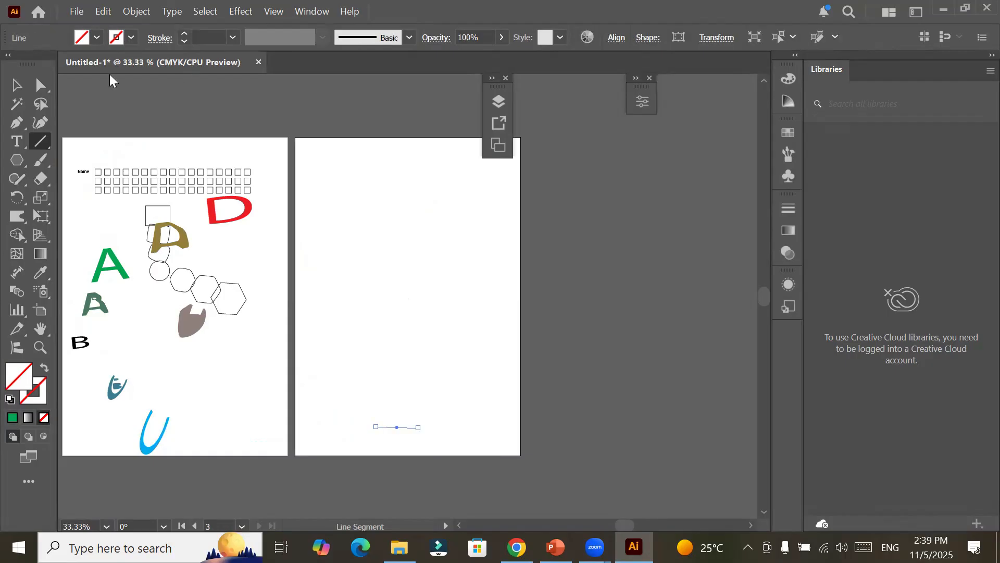
# Step: Give the short line a red stroke with a weight of 5 pt
pyautogui.click(97, 37)
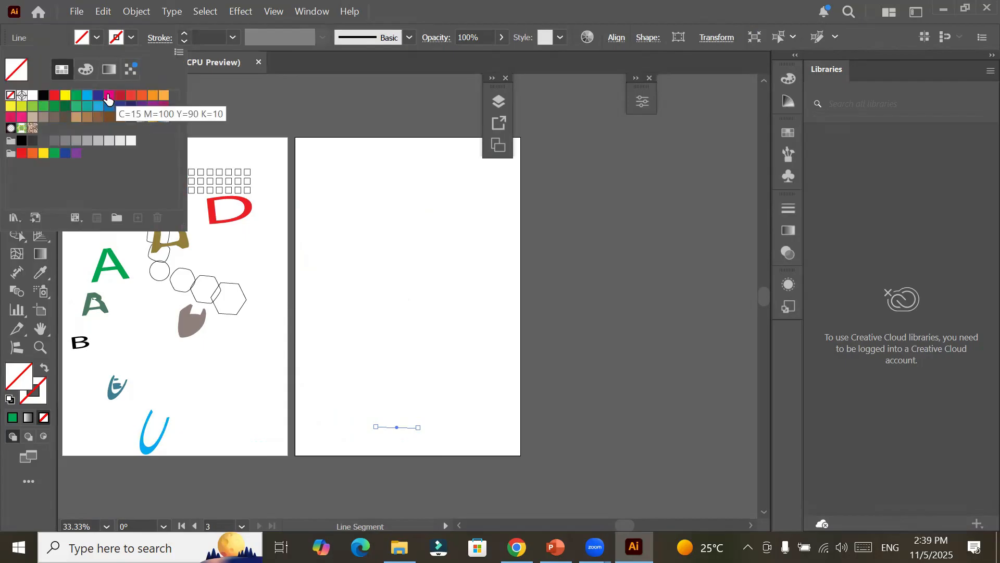
pyautogui.click(54, 95)
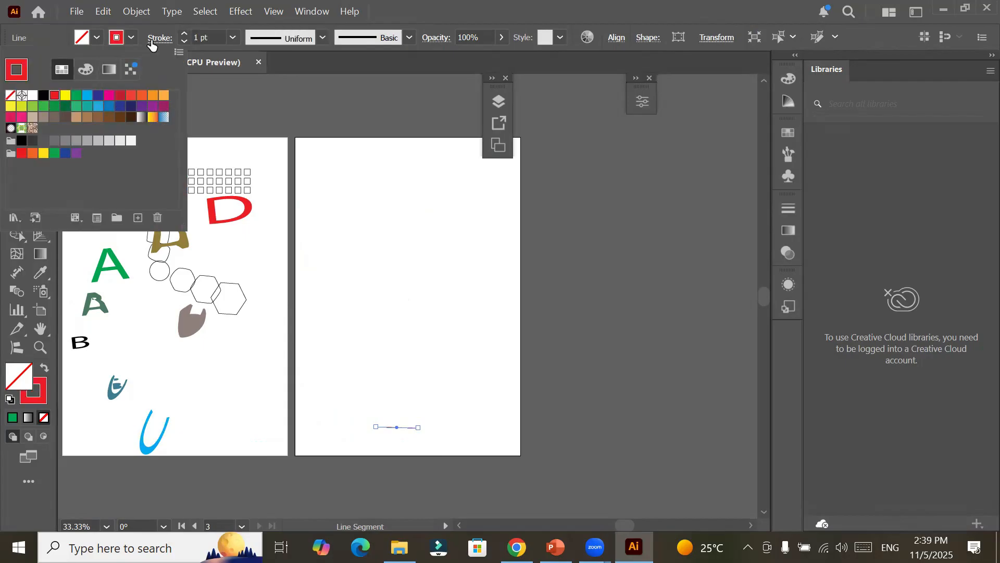
pyautogui.click(185, 35)
pyautogui.click(185, 35)
pyautogui.click(185, 34)
pyautogui.click(185, 35)
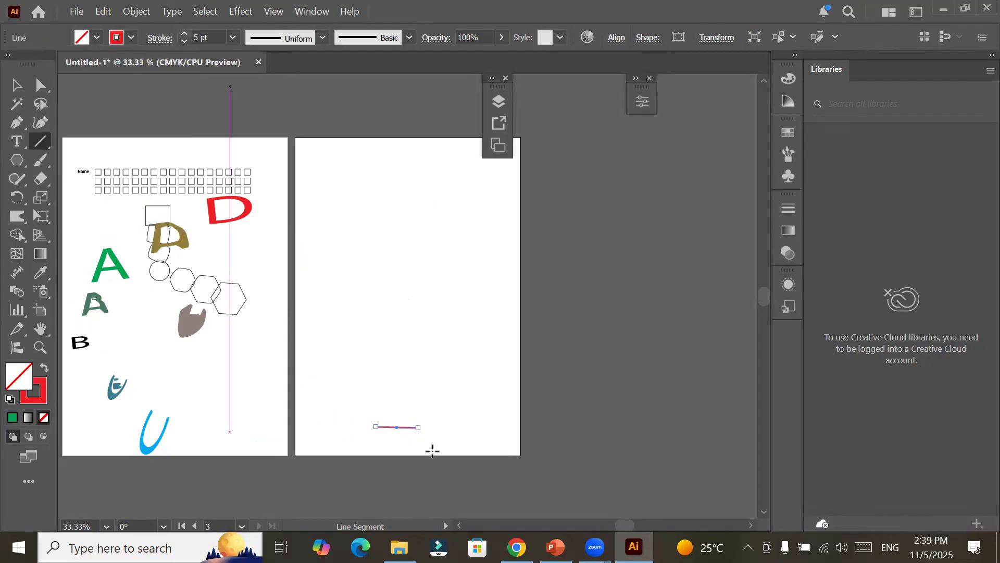
# Step: Draw a second, nearly horizontal line about 60 mm long in the upper part of the new artboard and stroke it light blue
pyautogui.scroll(2, 432, 450)
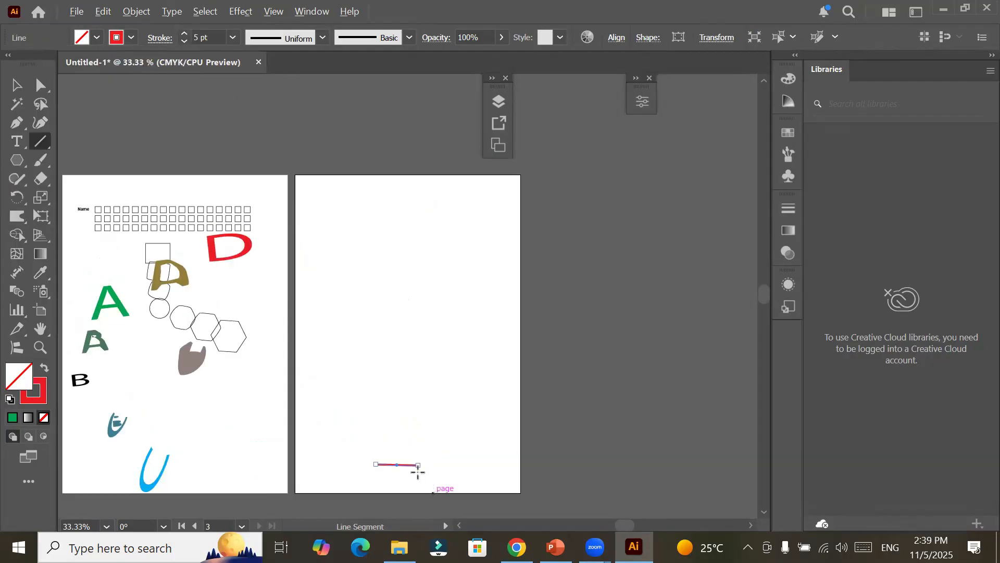
pyautogui.scroll(1, 389, 483)
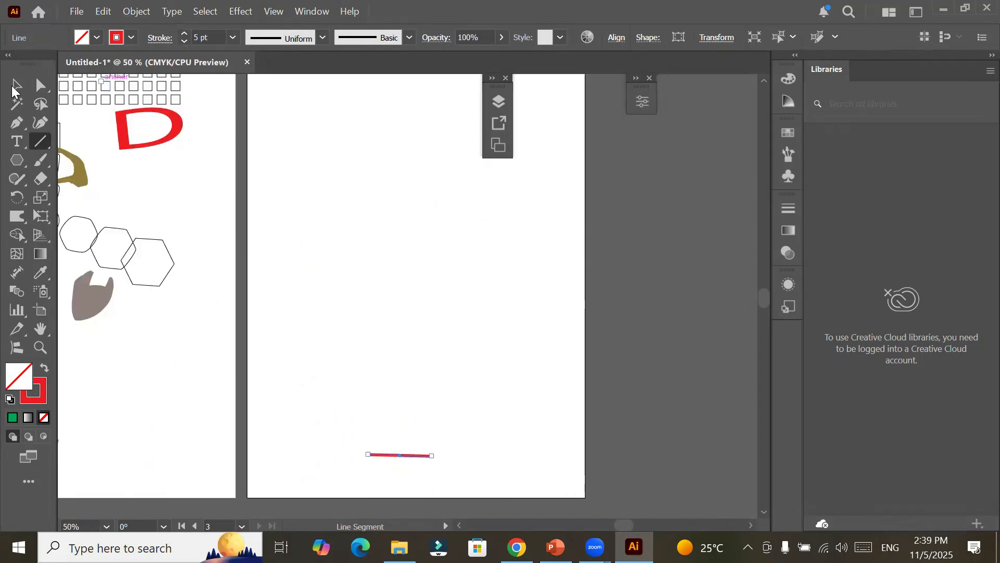
pyautogui.click(16, 87)
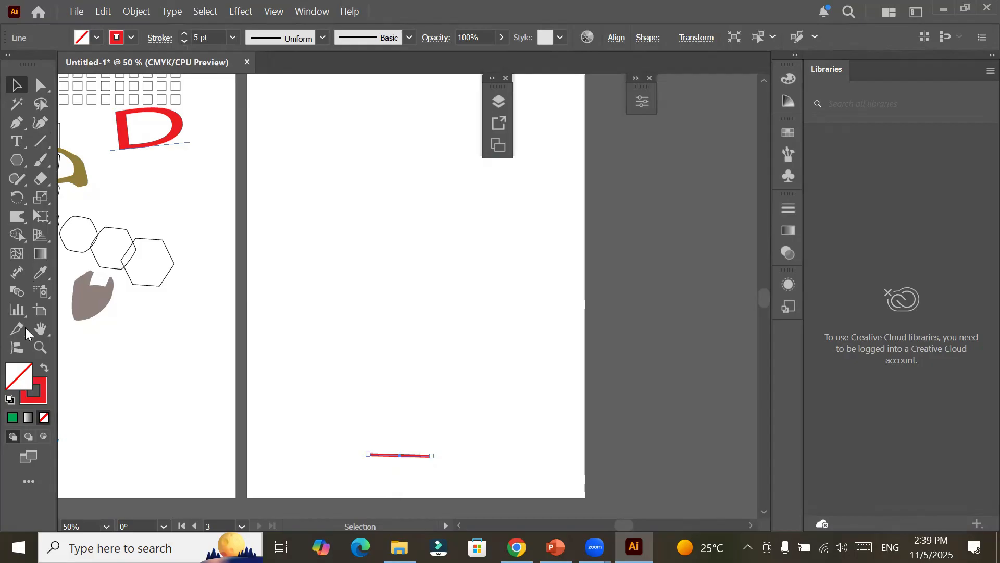
pyautogui.click(40, 145)
pyautogui.moveTo(330, 119); pyautogui.dragTo(426, 120)
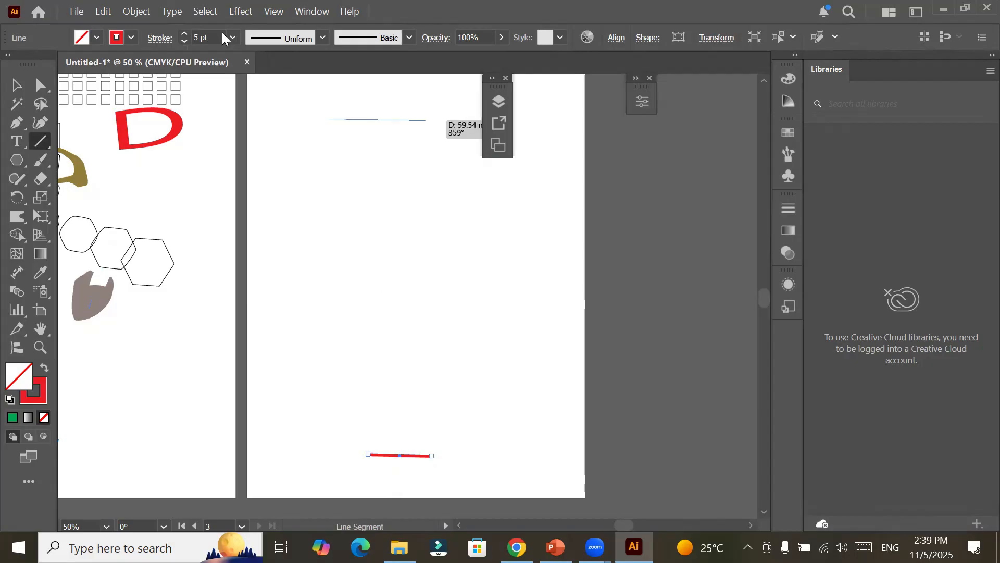
pyautogui.click(134, 37)
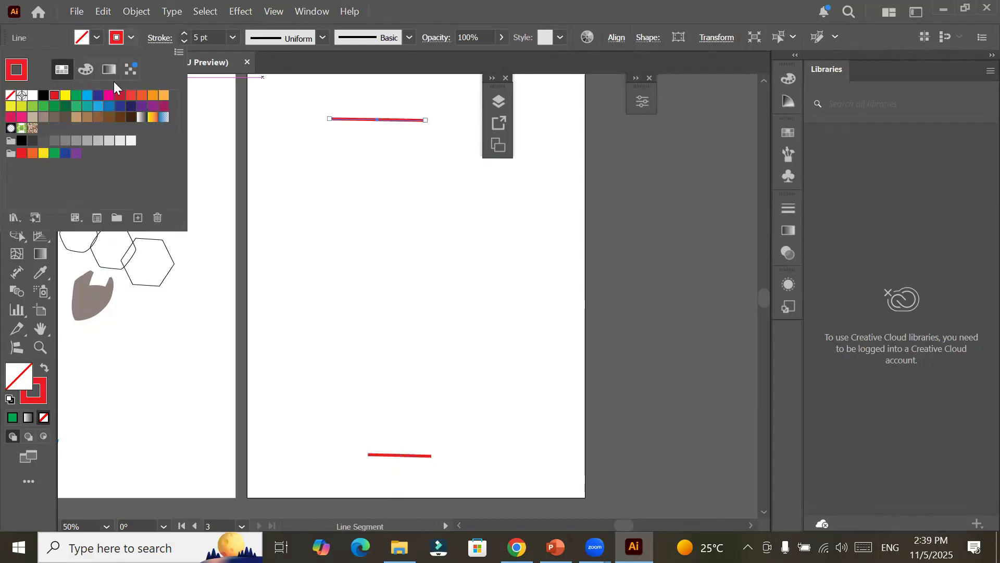
pyautogui.click(87, 95)
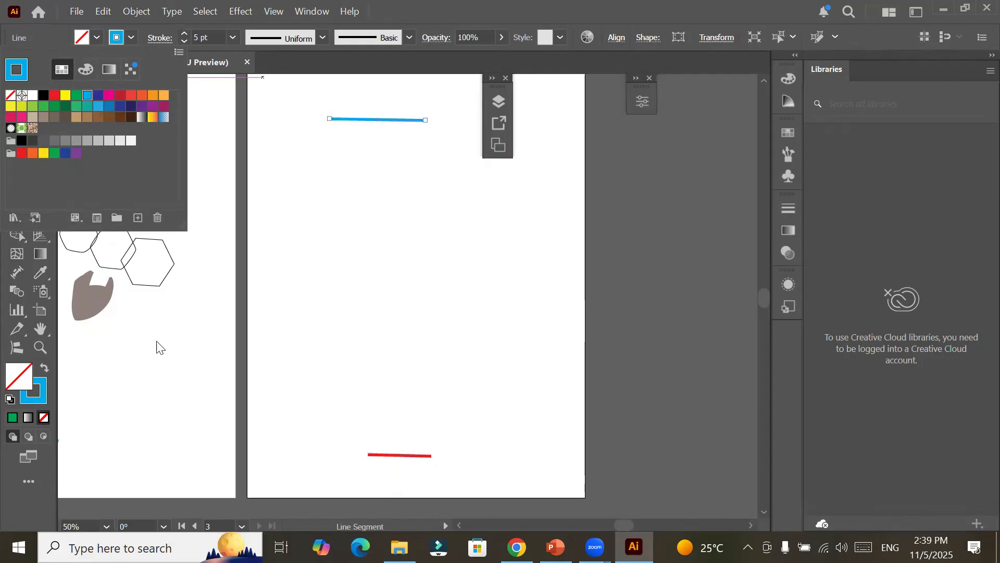
pyautogui.click(11, 372)
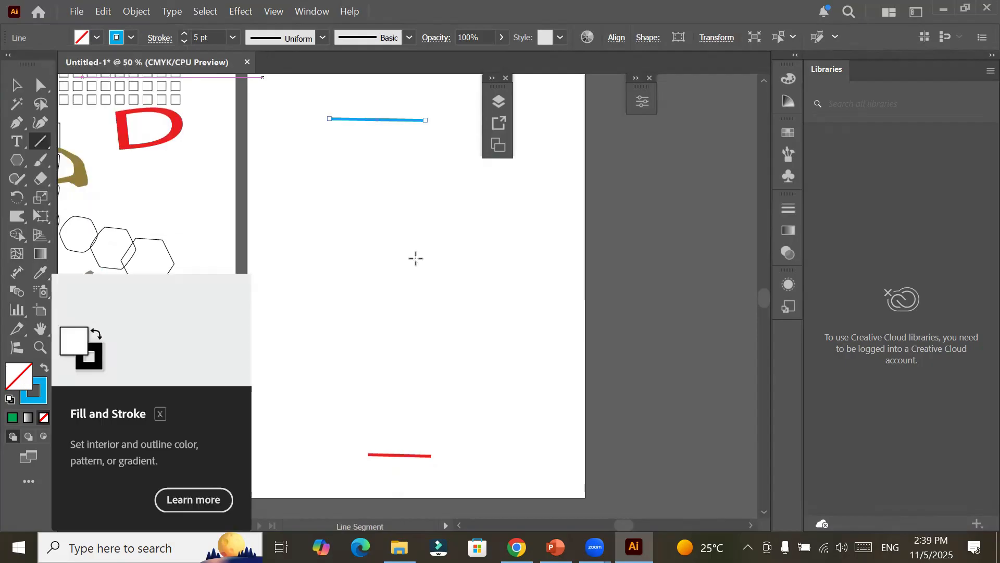
pyautogui.click(16, 291)
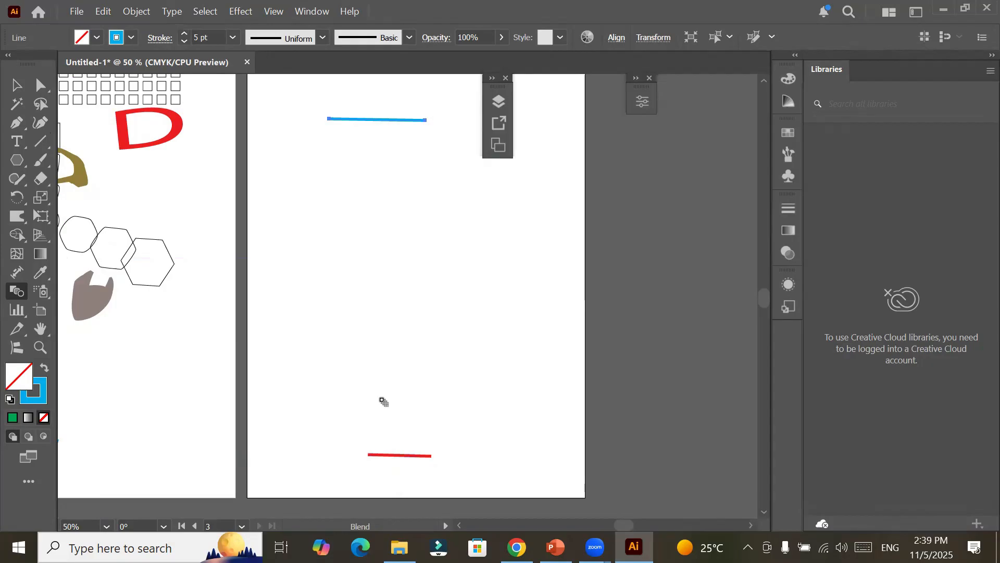
pyautogui.click(15, 85)
pyautogui.moveTo(302, 104); pyautogui.dragTo(492, 471)
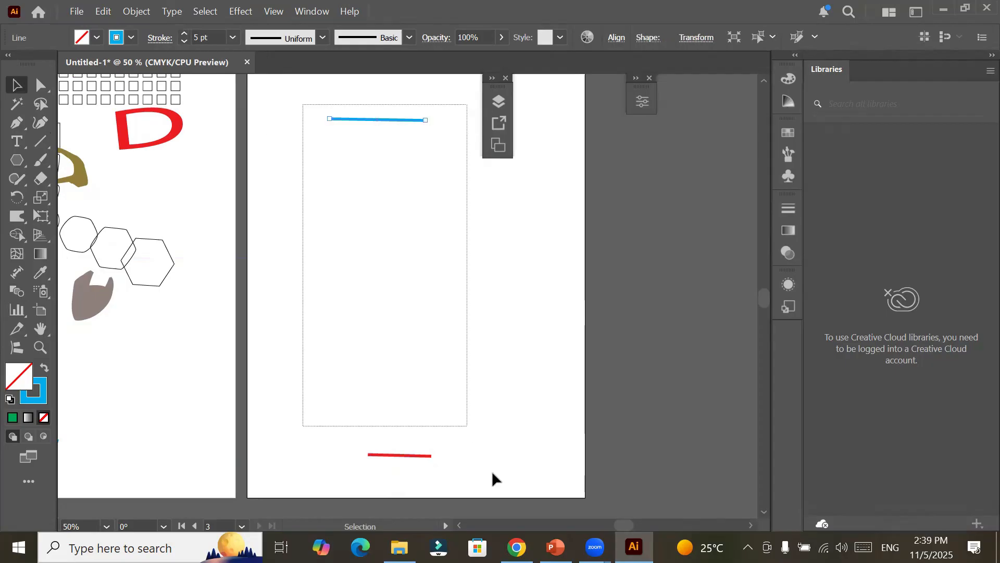
pyautogui.click(138, 12)
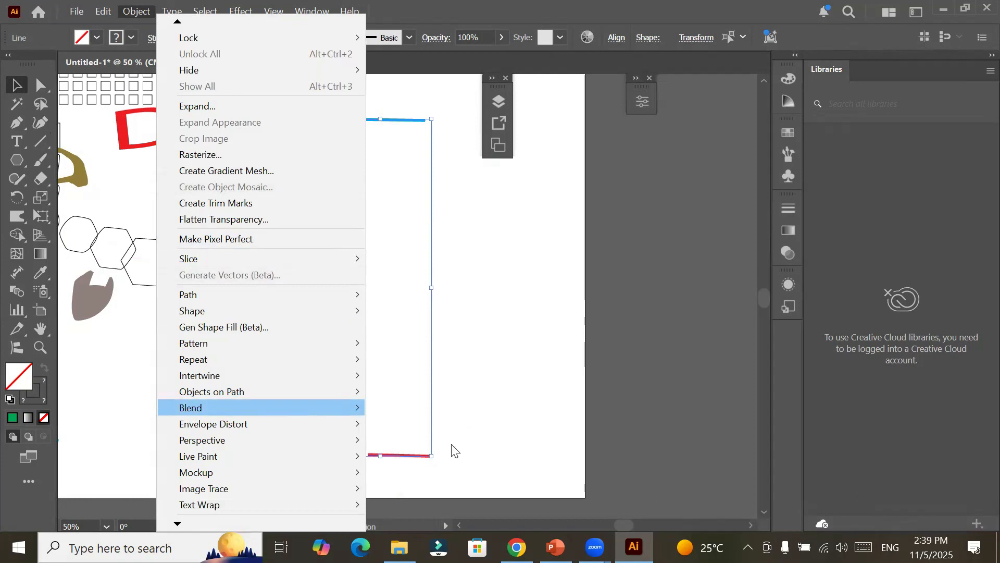
pyautogui.moveTo(327, 402)
pyautogui.click(560, 445)
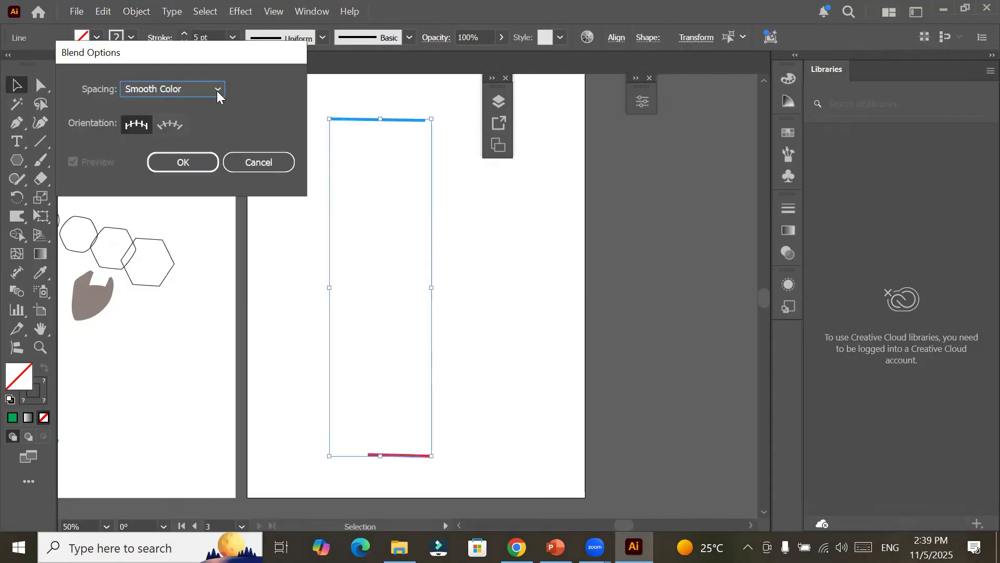
pyautogui.click(197, 90)
pyautogui.click(196, 125)
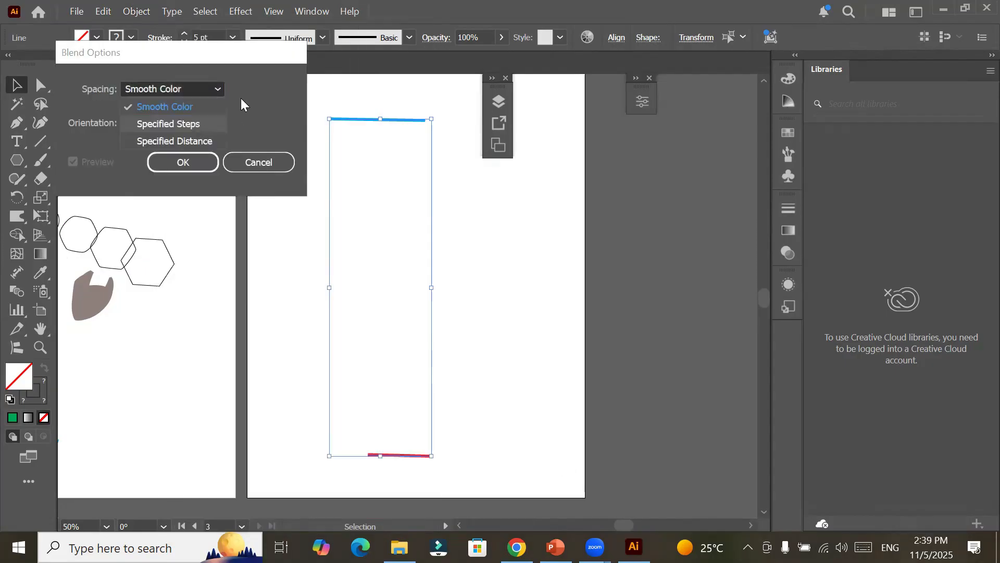
pyautogui.press('Up')
pyautogui.press('Up')
pyautogui.press('Up')
pyautogui.press('Up')
pyautogui.press('Up')
pyautogui.press('Up')
pyautogui.press('Up')
pyautogui.press('Up')
pyautogui.press('Up')
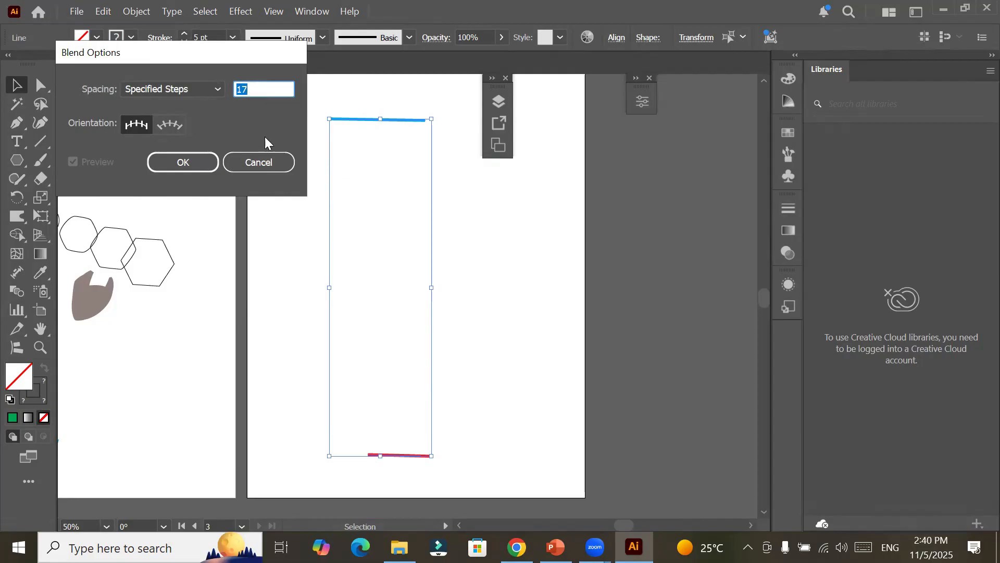
pyautogui.click(266, 161)
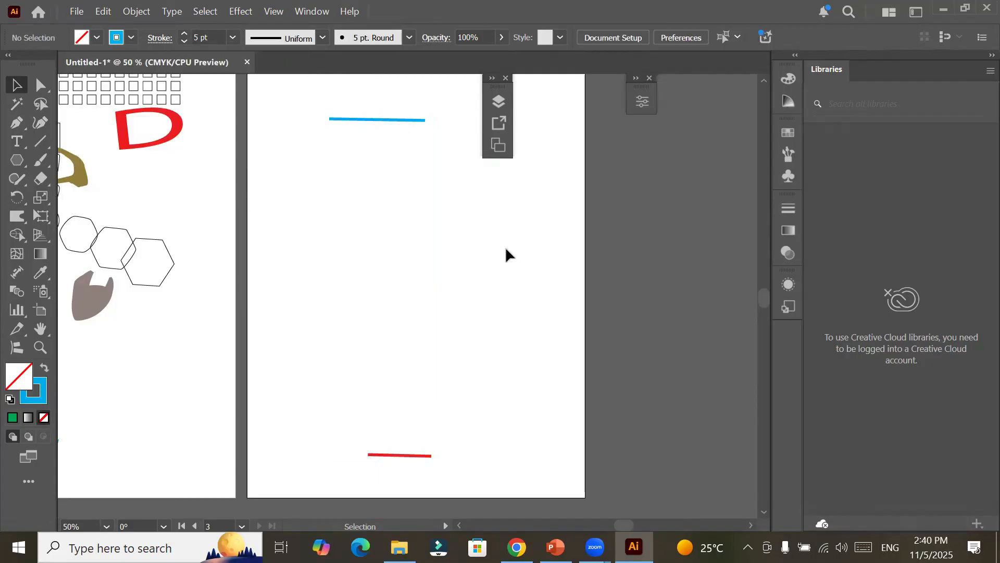
# Step: Select both the blue and red lines and make a blend between them
pyautogui.moveTo(290, 102); pyautogui.dragTo(479, 477)
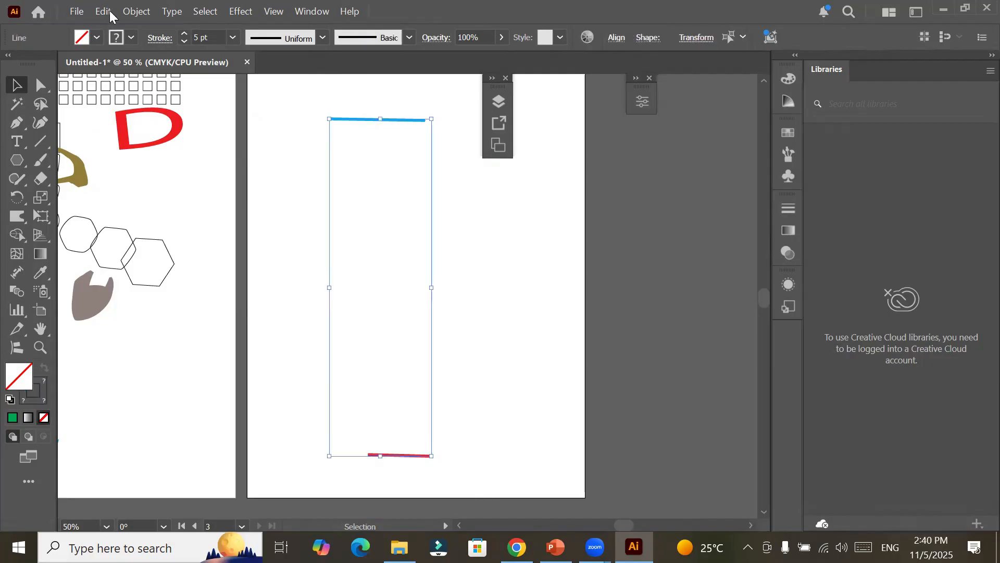
pyautogui.click(133, 11)
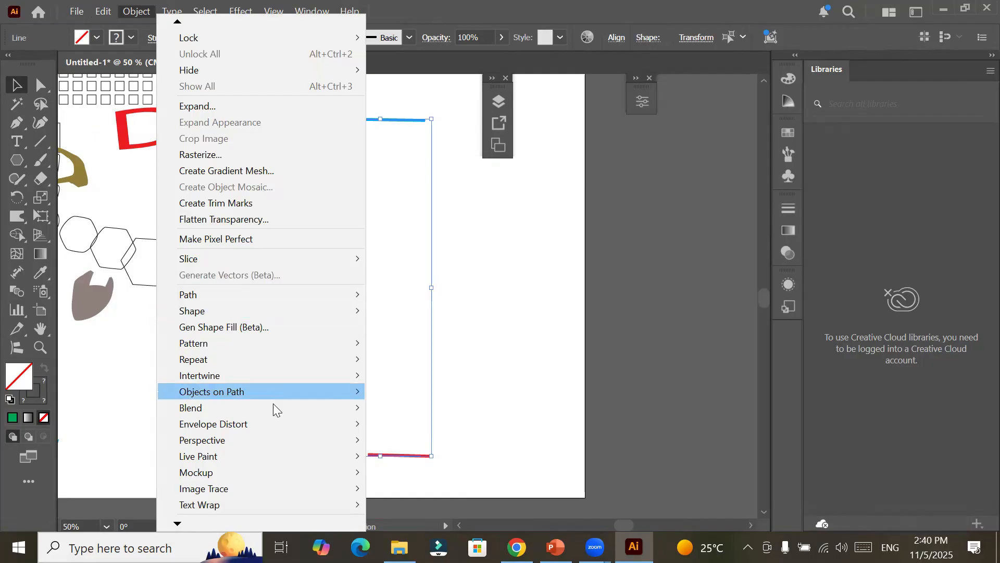
pyautogui.moveTo(274, 409)
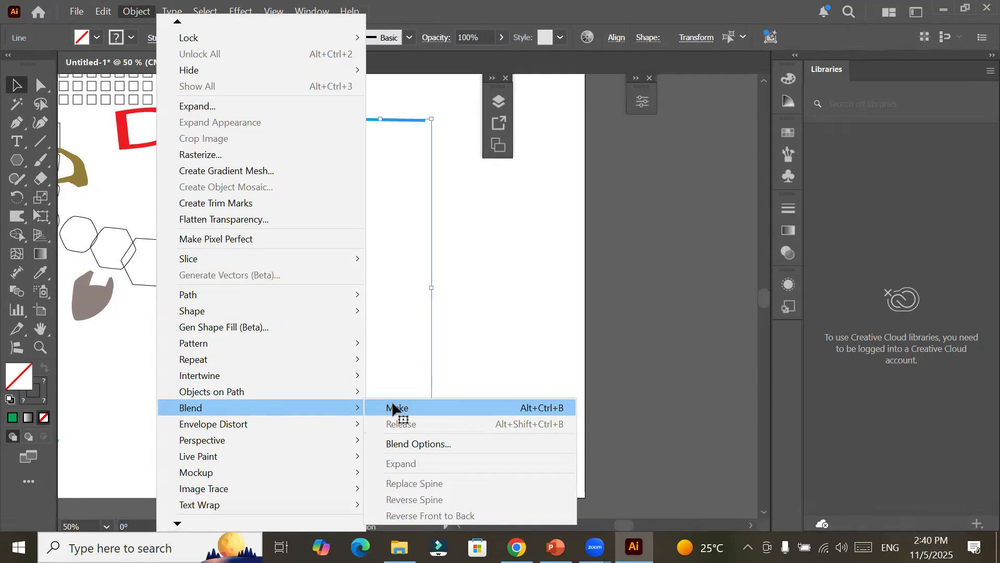
pyautogui.click(394, 410)
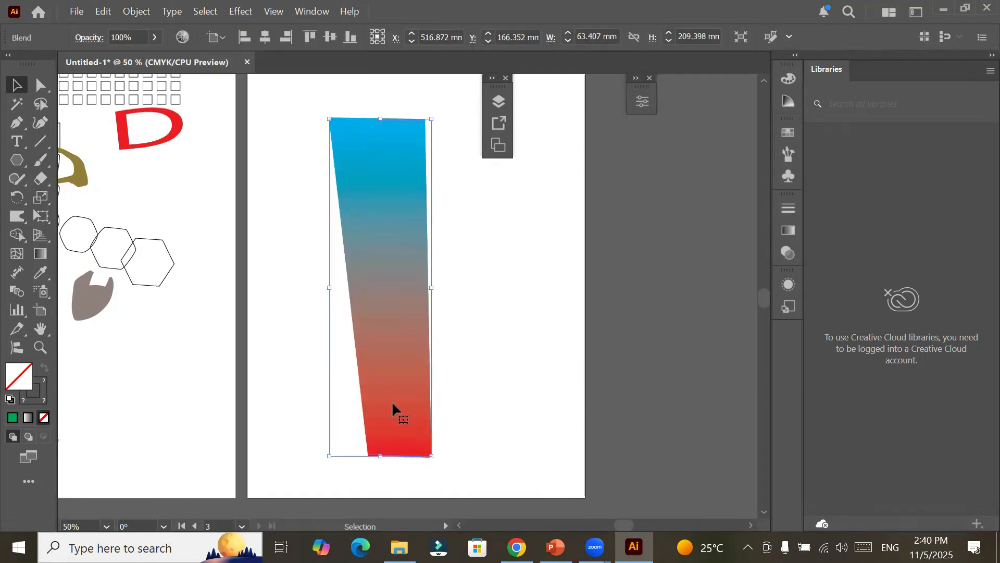
# Step: Set the blue-to-red line blend's spacing to Specified Steps with 70 steps
pyautogui.click(137, 11)
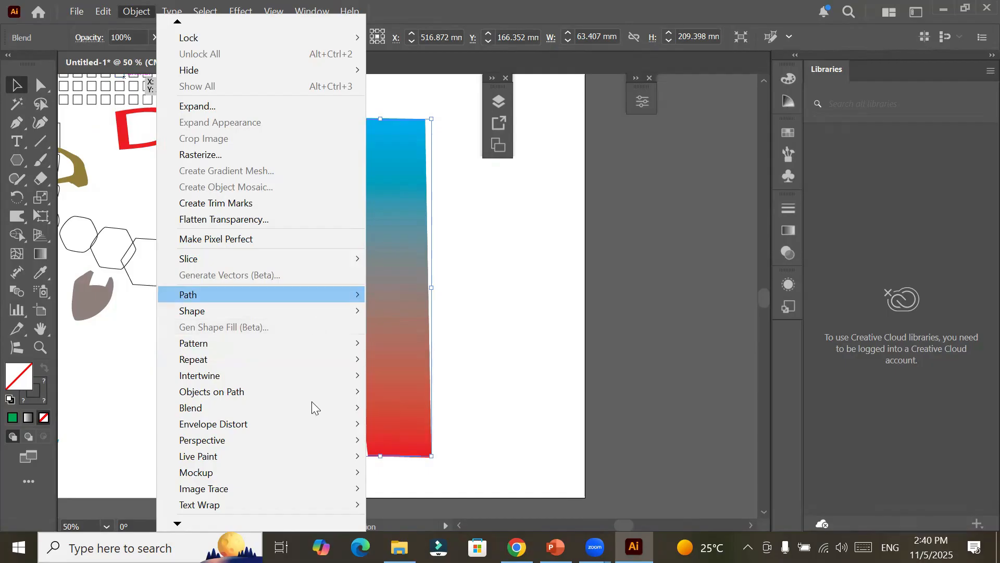
pyautogui.moveTo(312, 403)
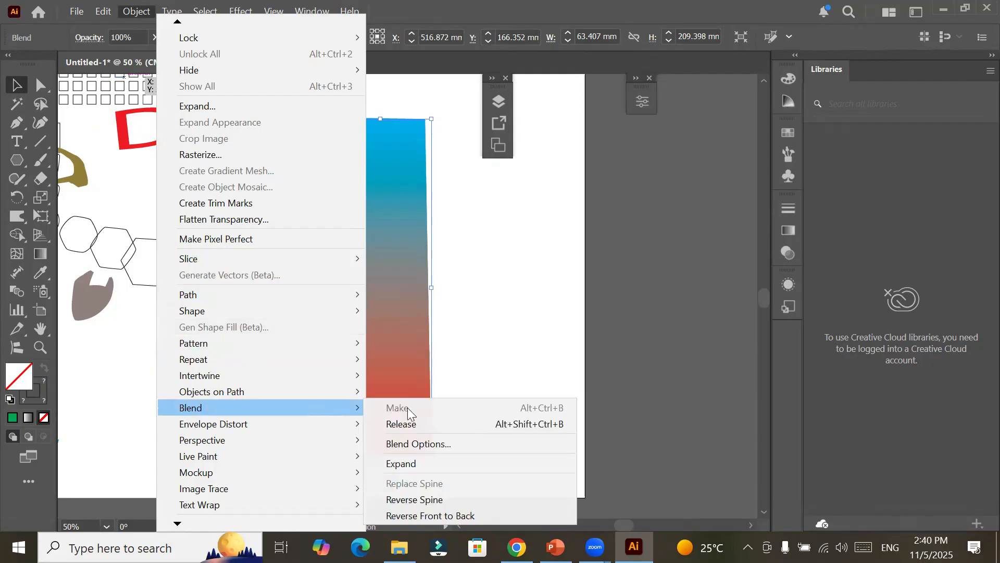
pyautogui.click(445, 443)
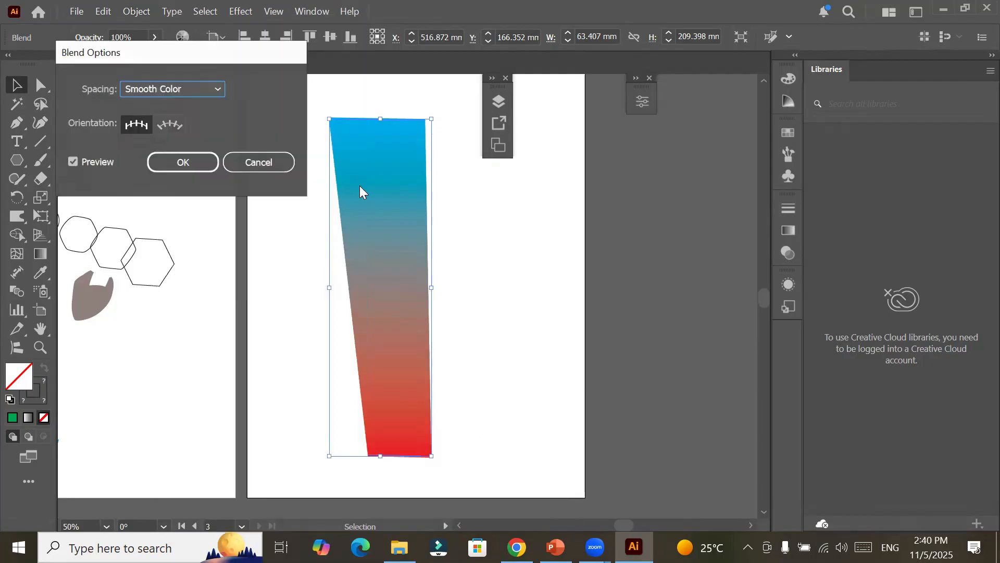
pyautogui.click(196, 88)
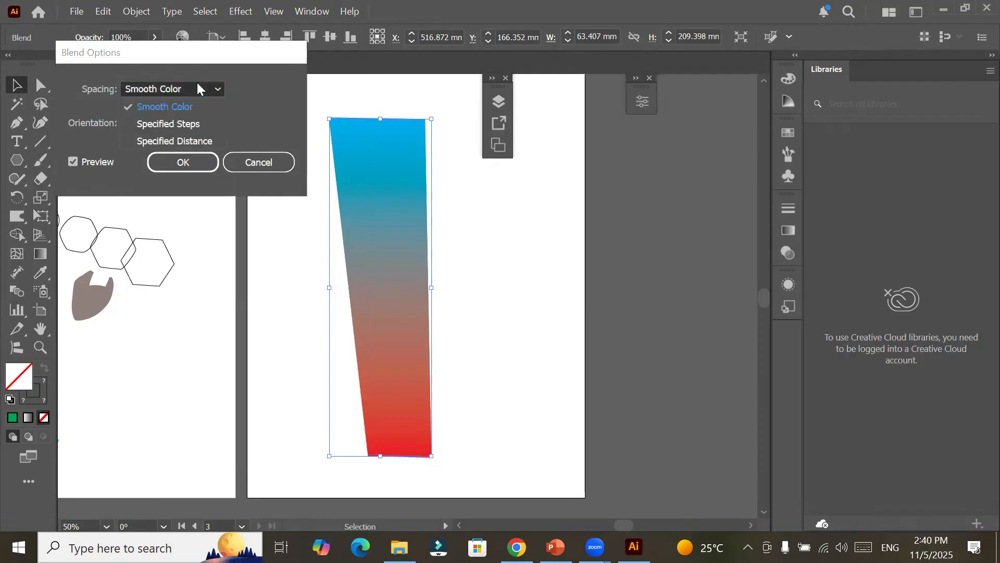
pyautogui.click(199, 128)
pyautogui.click(280, 86)
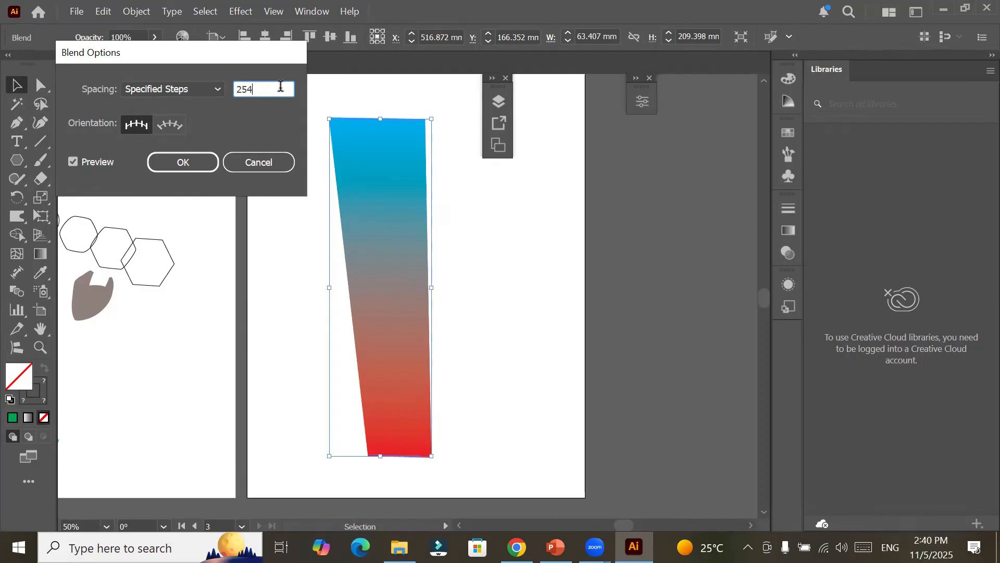
pyautogui.scroll(-13, 281, 87)
pyautogui.scroll(-19, 280, 87)
pyautogui.scroll(-19, 281, 87)
pyautogui.scroll(-9, 280, 86)
pyautogui.scroll(-20, 281, 87)
pyautogui.scroll(-20, 281, 87)
pyautogui.scroll(-20, 280, 86)
pyautogui.scroll(-20, 280, 86)
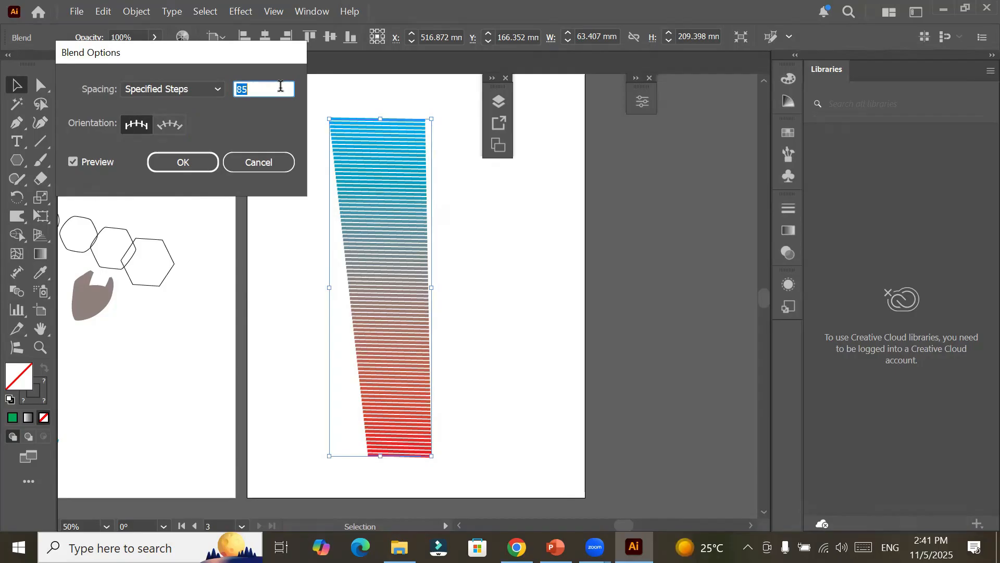
pyautogui.scroll(-11, 280, 86)
pyautogui.scroll(-4, 281, 87)
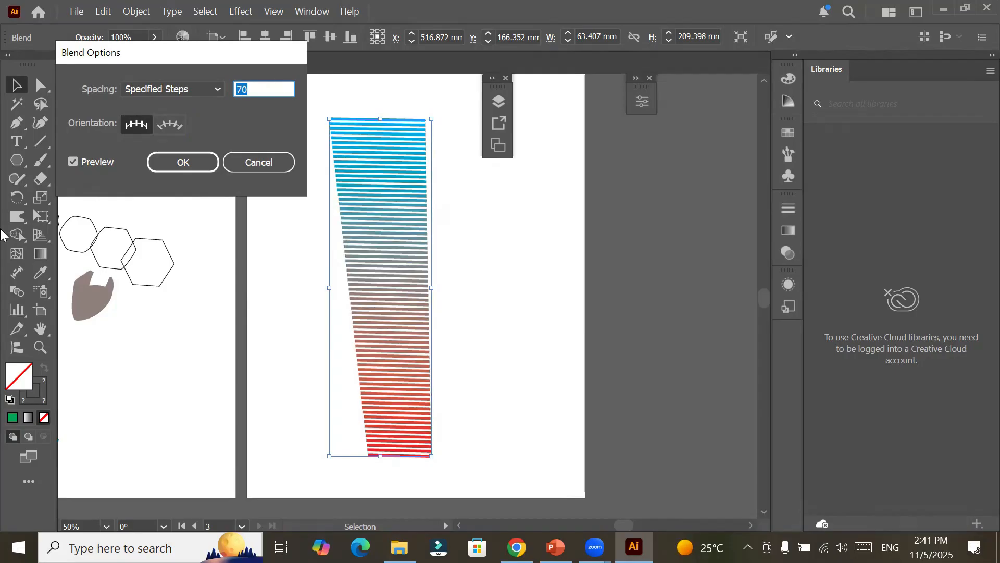
pyautogui.click(172, 163)
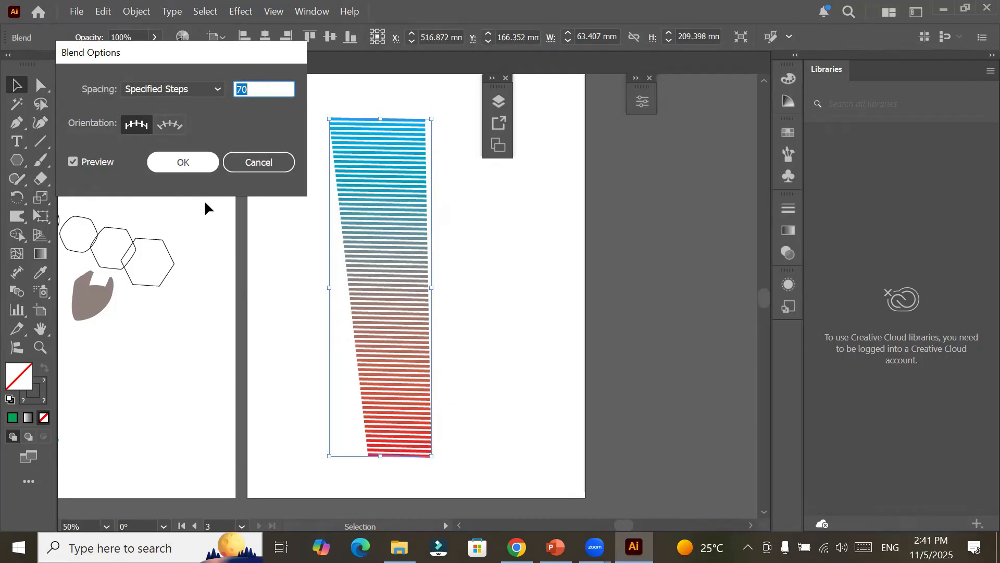
# Step: Draw an unfilled circle beside the line blend, overlapping the artboard's right edge, and give it a black stroke
pyautogui.click(19, 164)
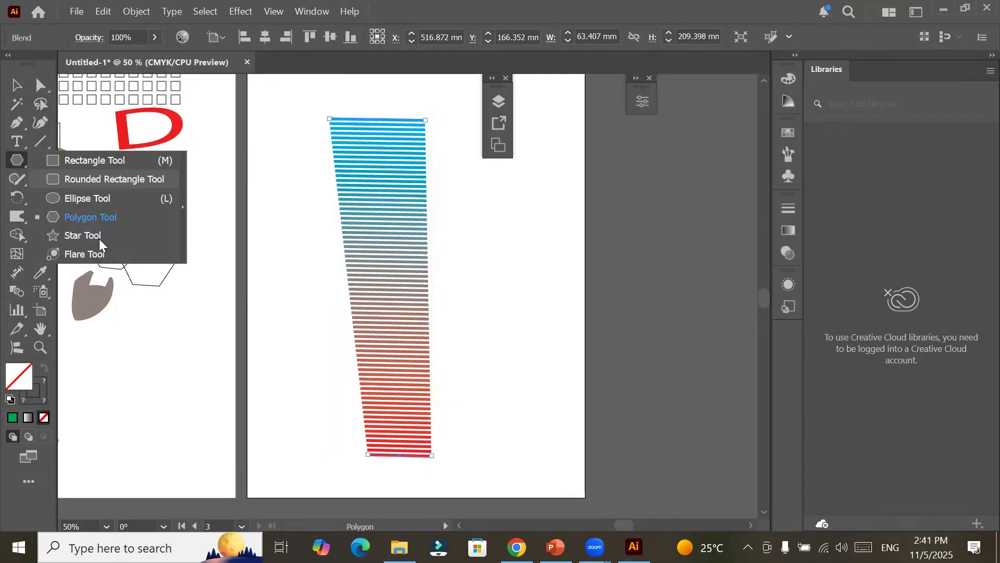
pyautogui.click(101, 199)
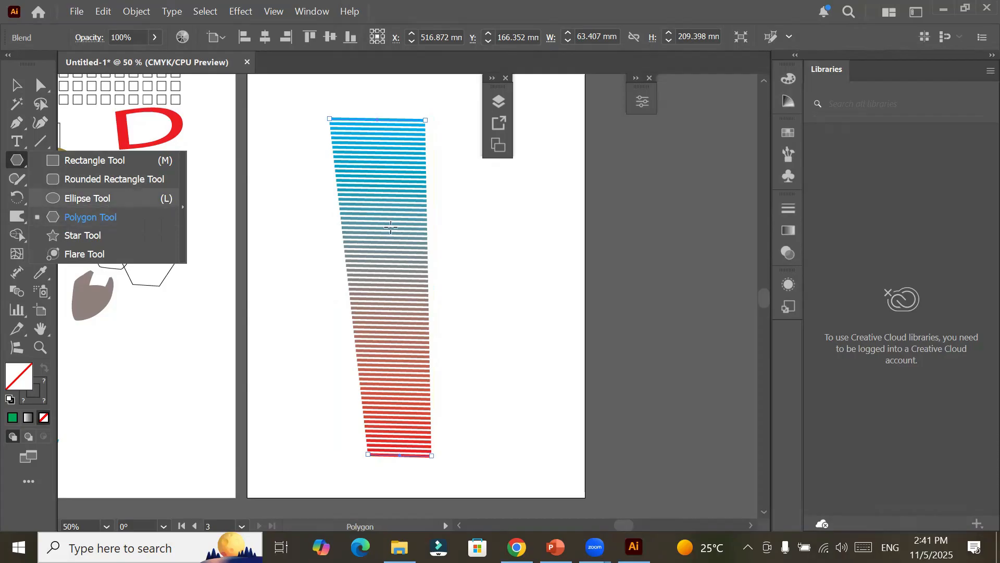
pyautogui.moveTo(453, 186)
pyautogui.mouseDown()
pyautogui.moveTo(538, 225)
pyautogui.moveTo(576, 284)
pyautogui.moveTo(576, 343)
pyautogui.mouseUp()
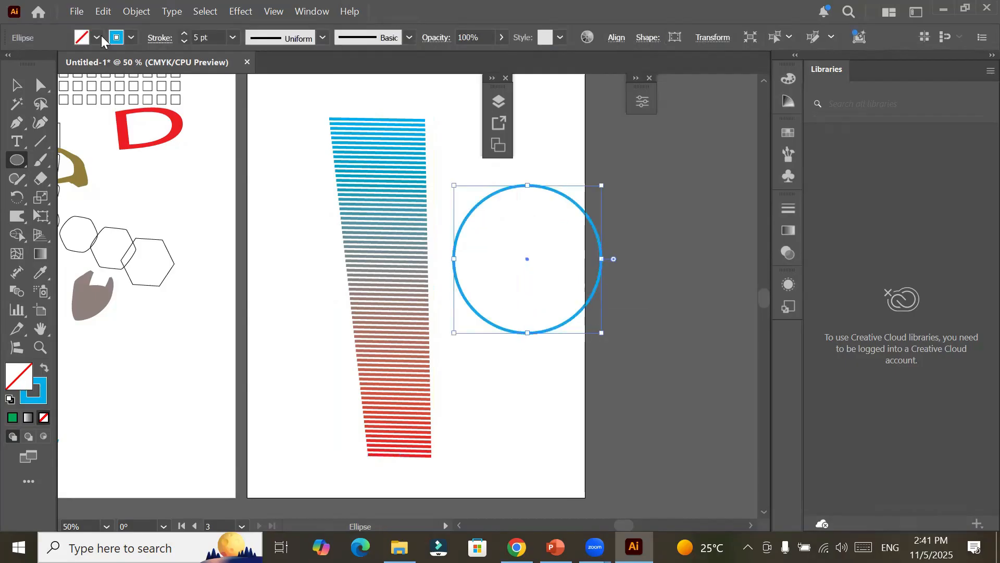
pyautogui.click(131, 38)
pyautogui.click(42, 95)
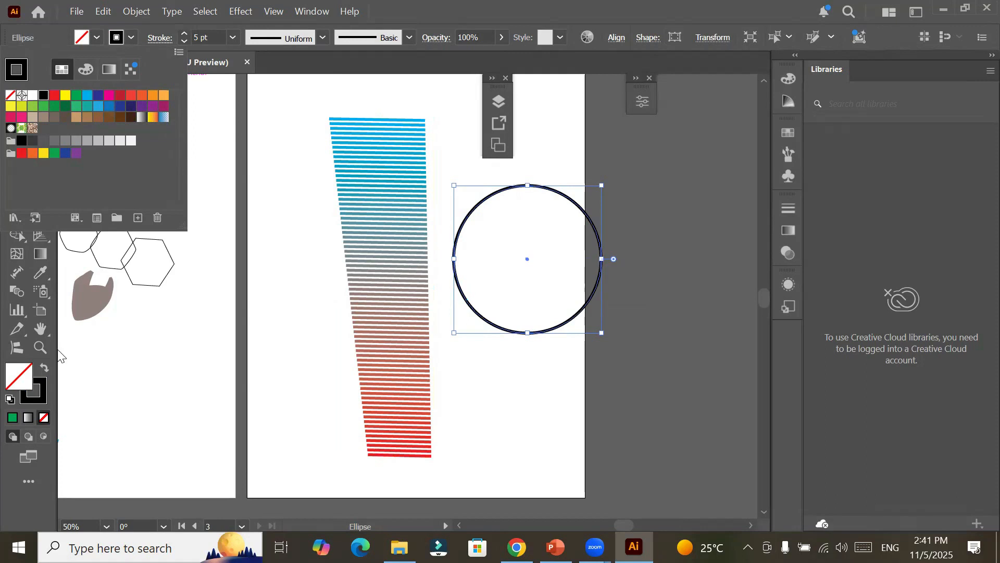
pyautogui.click(537, 409)
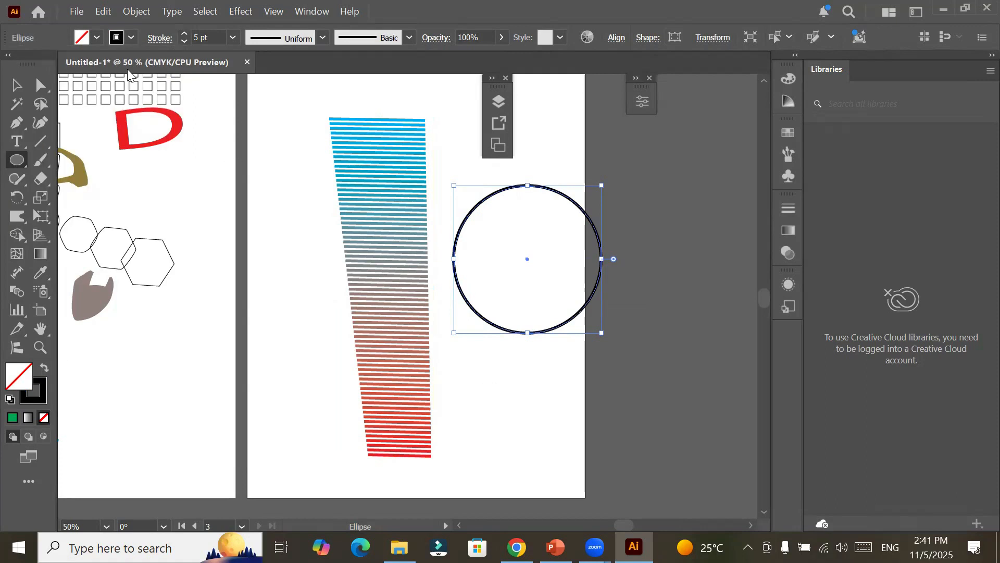
# Step: Move the line blend towards the artboard's left edge and bring the circle fully onto the artboard beside it
pyautogui.press('v')
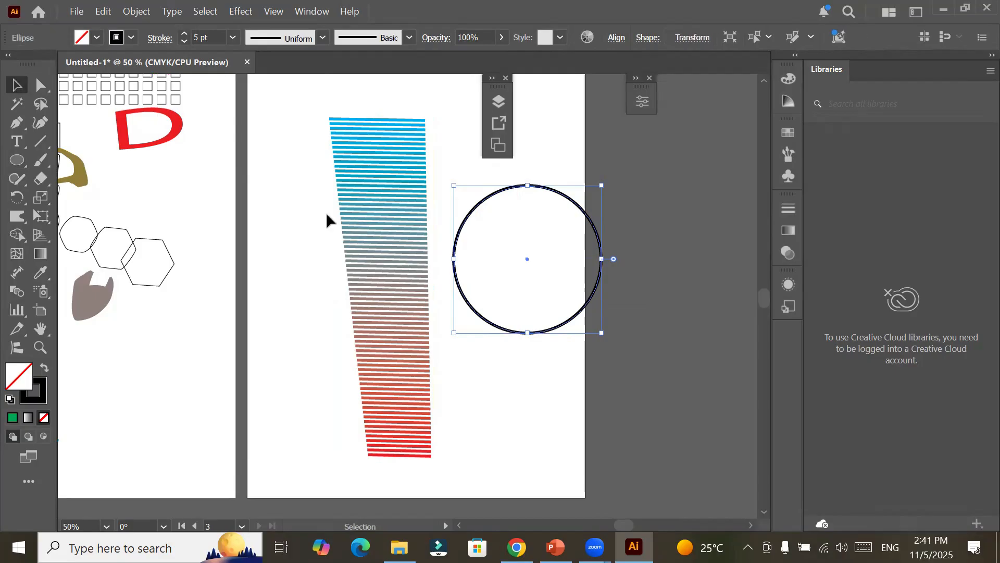
pyautogui.moveTo(364, 299); pyautogui.dragTo(301, 284)
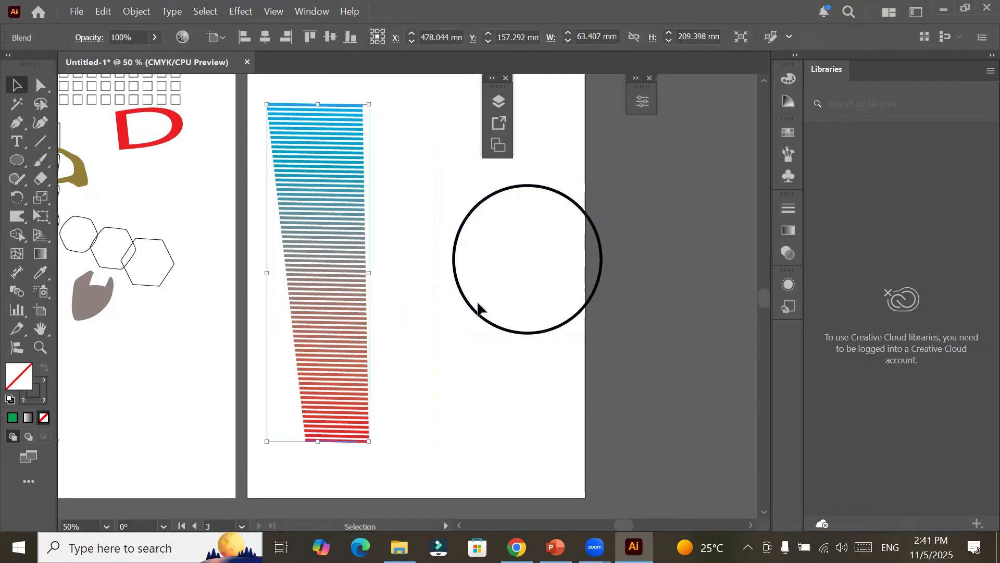
pyautogui.moveTo(446, 314)
pyautogui.mouseDown()
pyautogui.moveTo(426, 326)
pyautogui.moveTo(431, 306)
pyautogui.mouseUp()
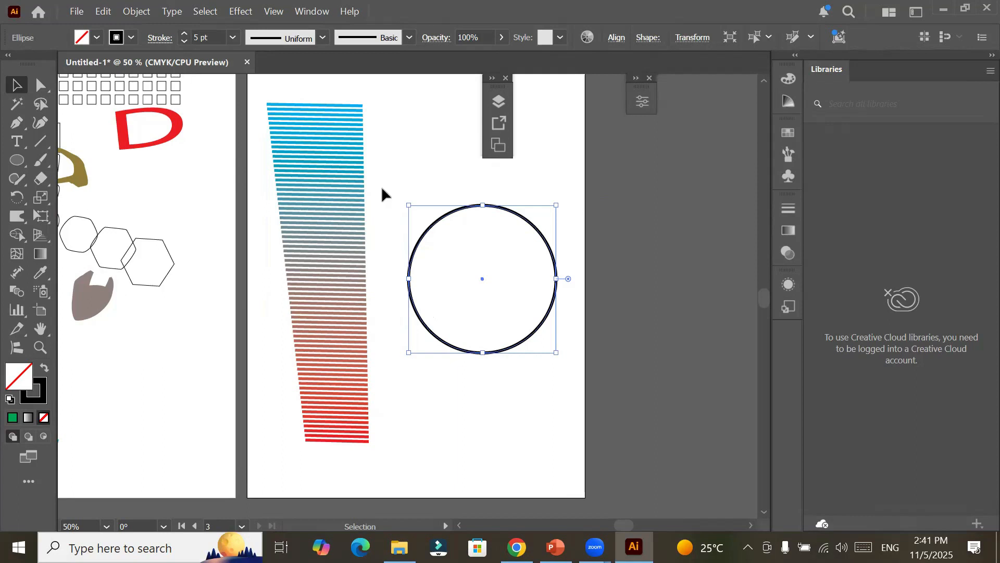
# Step: Replace the line blend's spine with the black circle and move the resulting circular blend towards the artboard's left side
pyautogui.click(335, 188)
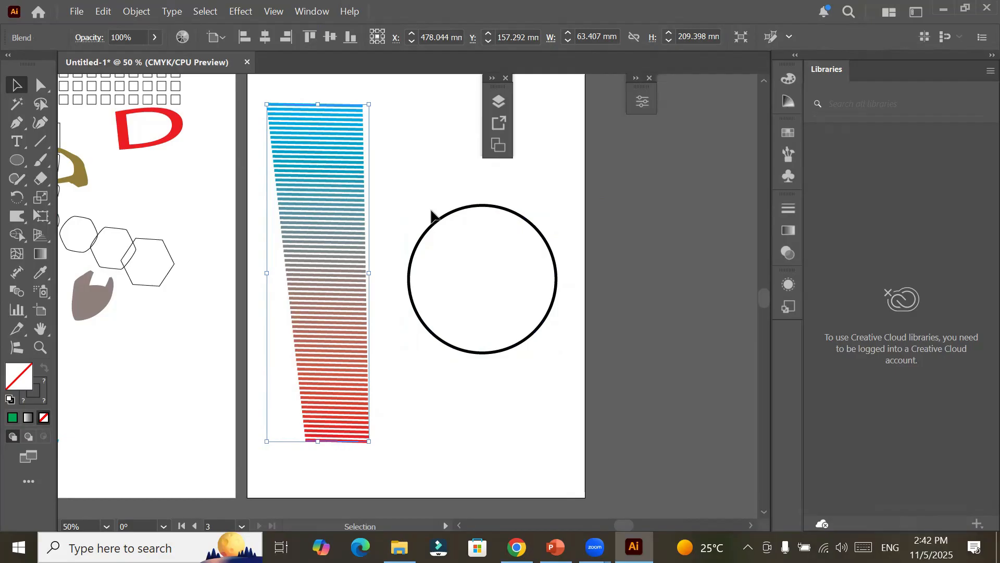
pyautogui.keyDown('shift'); pyautogui.click(493, 211); pyautogui.keyUp('shift')
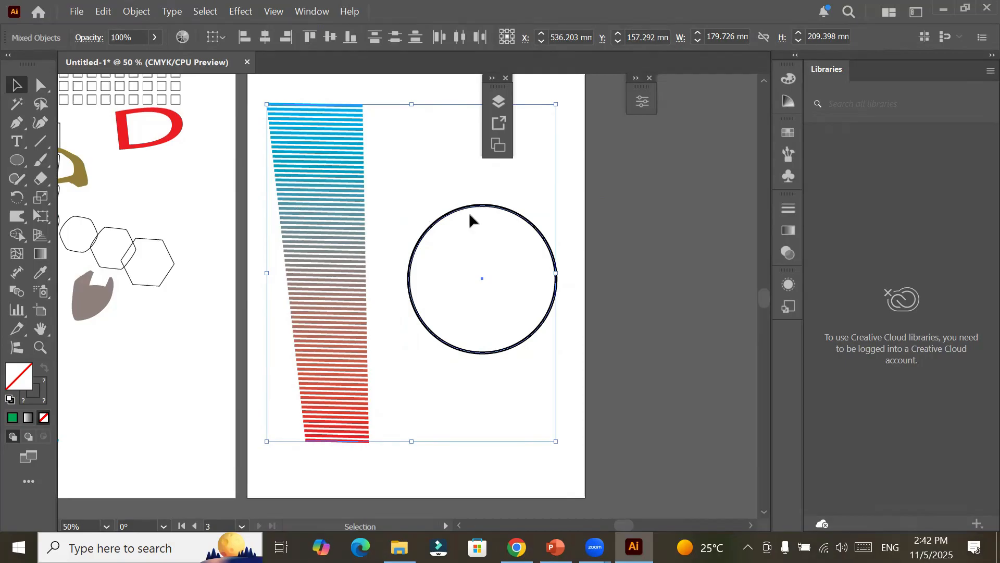
pyautogui.click(148, 11)
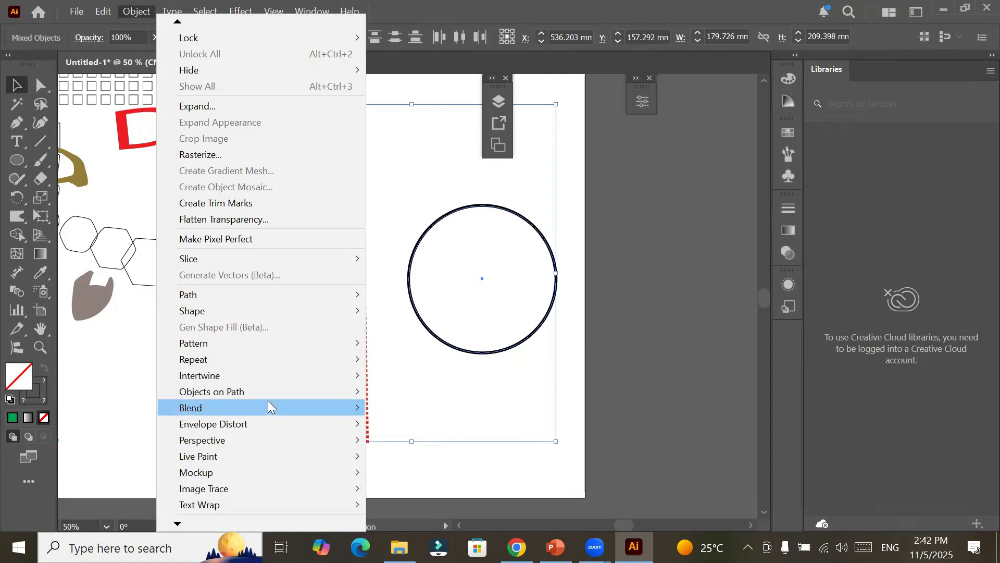
pyautogui.moveTo(267, 405)
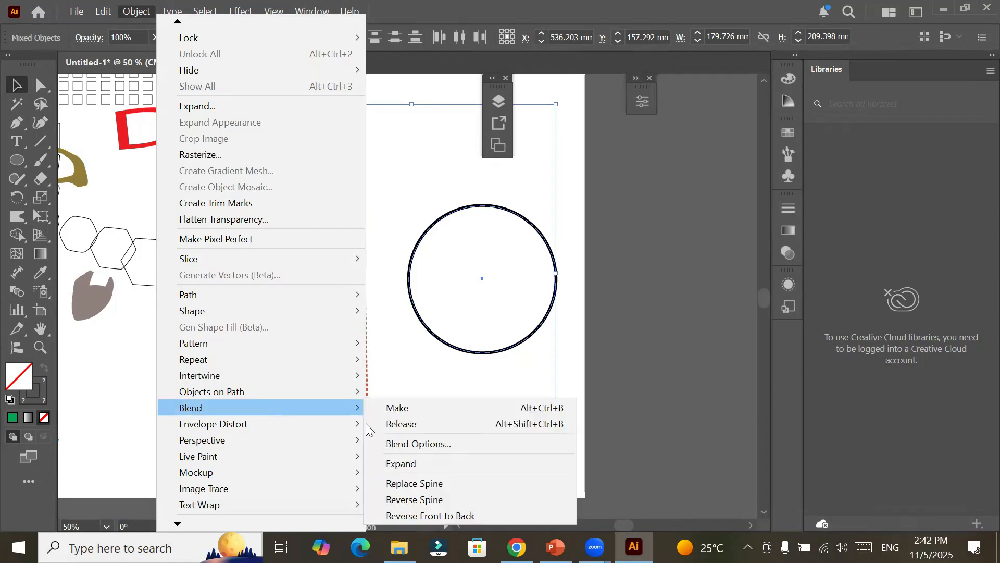
pyautogui.click(488, 482)
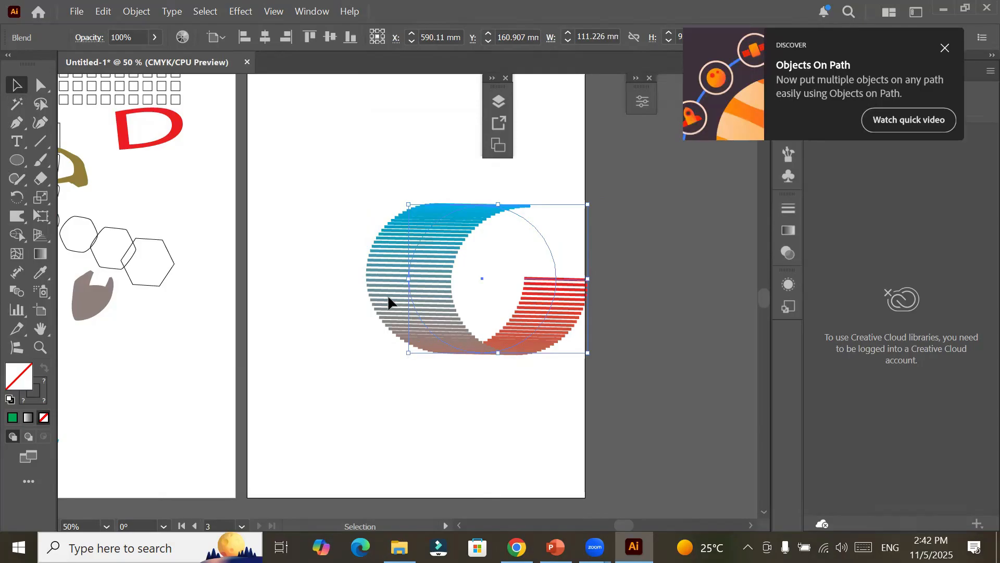
pyautogui.moveTo(387, 295); pyautogui.dragTo(295, 338)
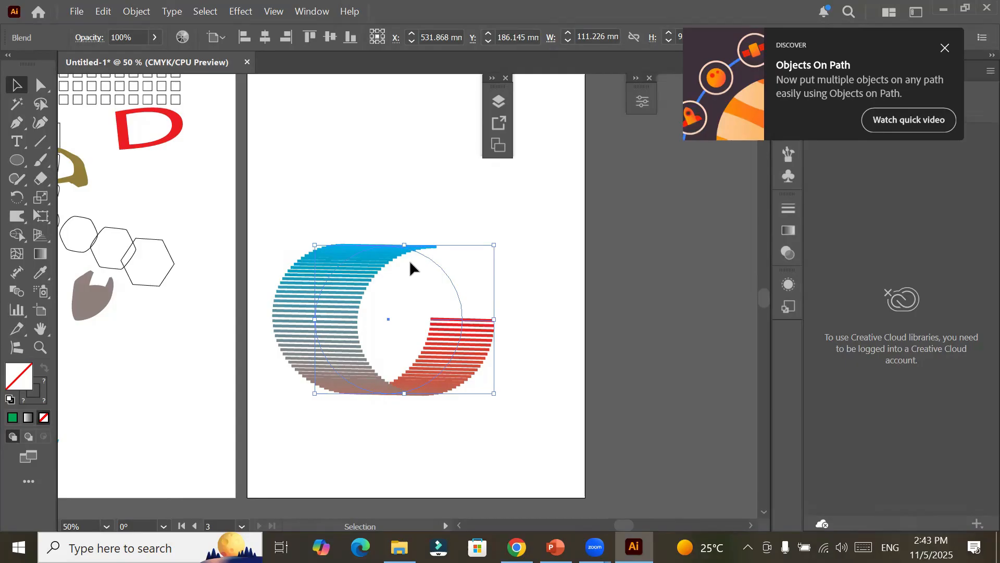
# Step: Compare the Align to Path and Align to Page orientations on the circular blend, ending on Align to Page
pyautogui.click(134, 12)
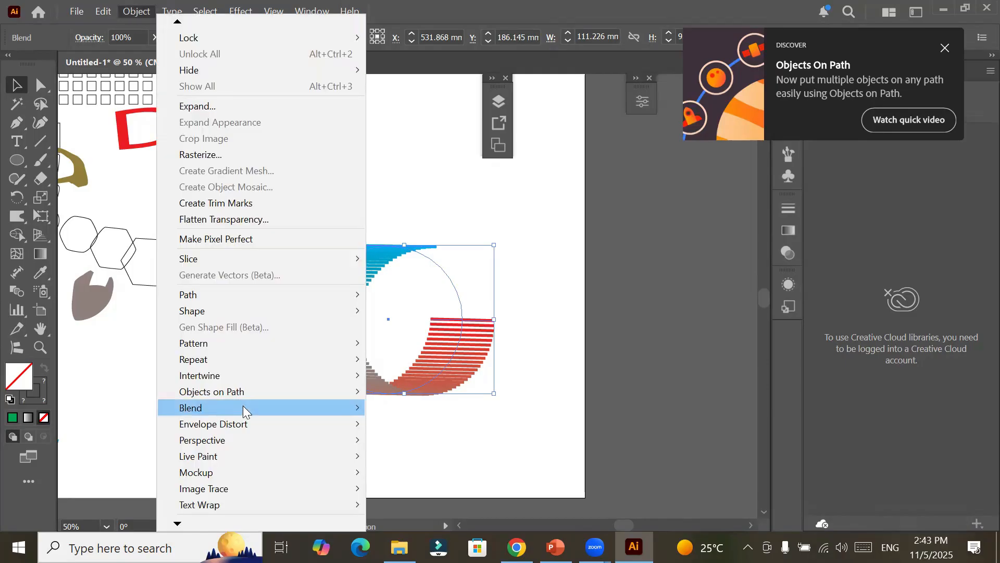
pyautogui.moveTo(243, 408)
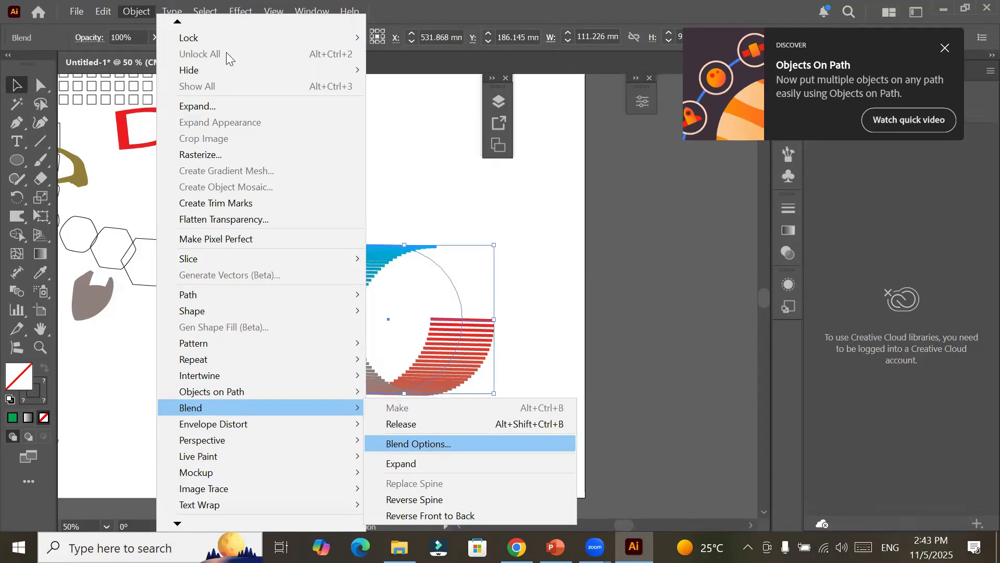
pyautogui.click(446, 444)
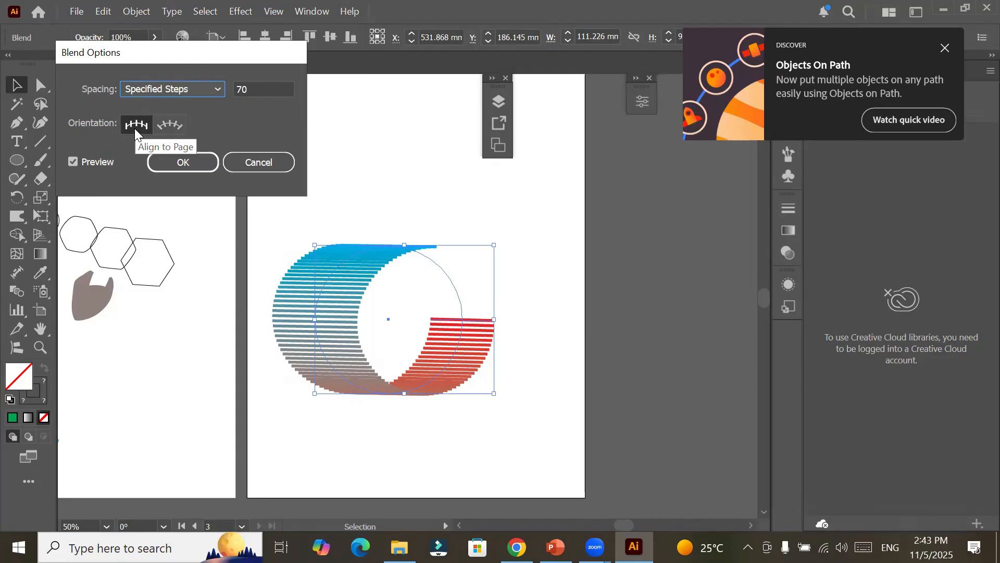
pyautogui.click(166, 127)
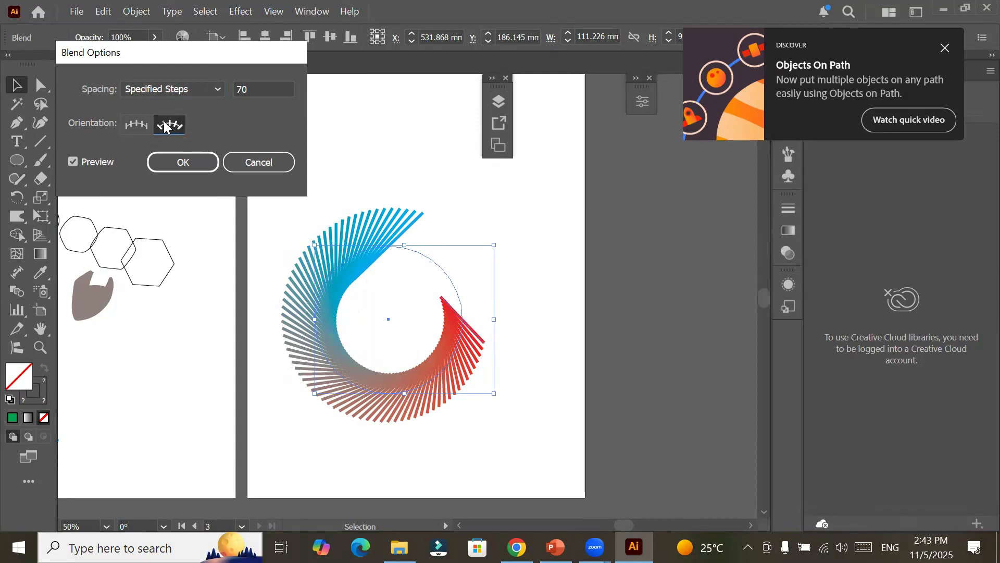
pyautogui.click(140, 125)
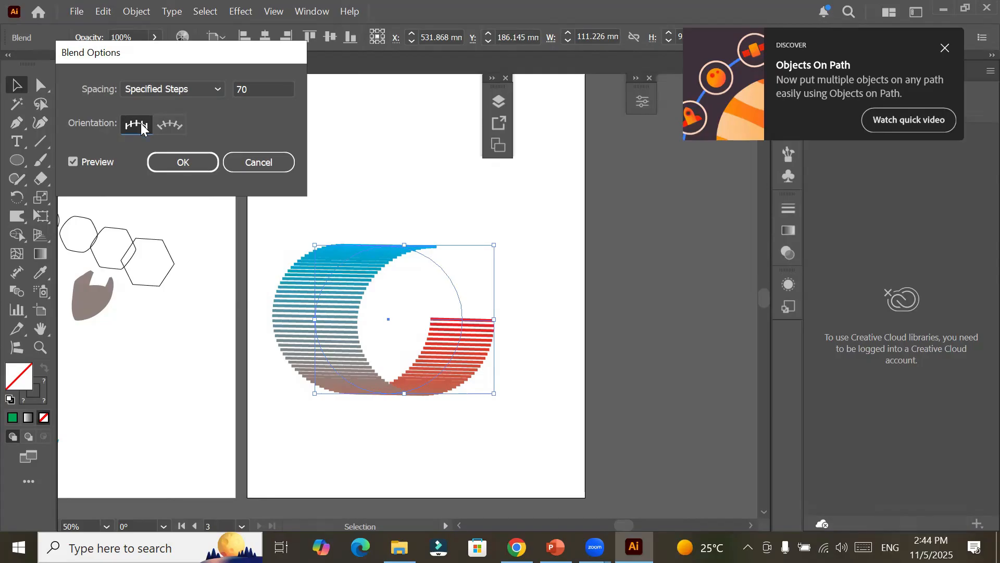
pyautogui.click(168, 128)
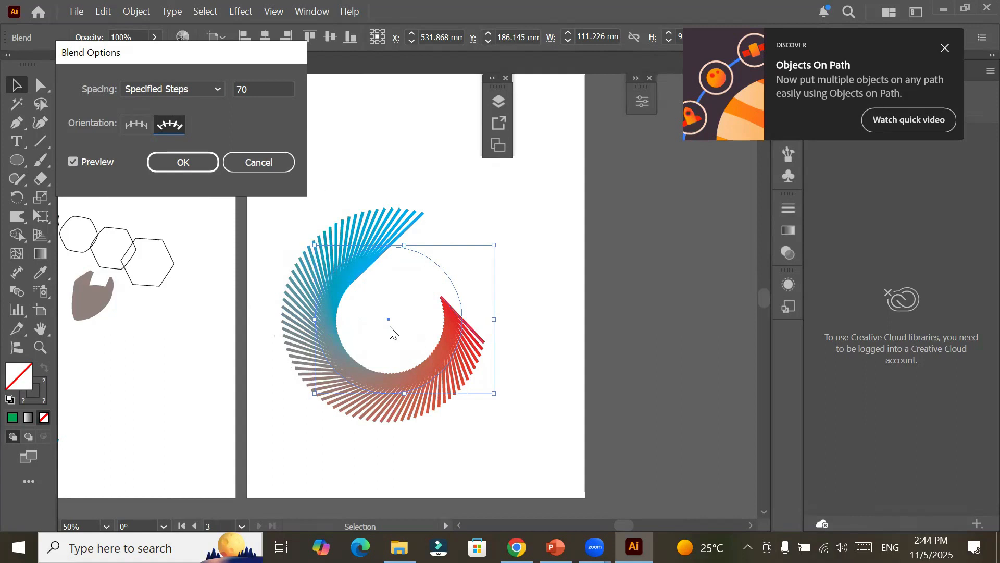
pyautogui.click(135, 125)
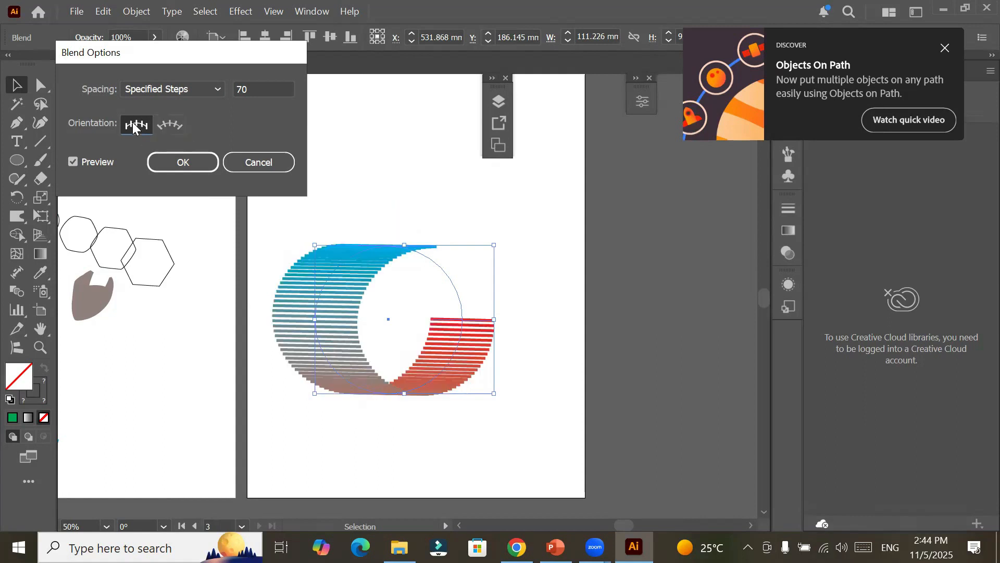
pyautogui.click(175, 126)
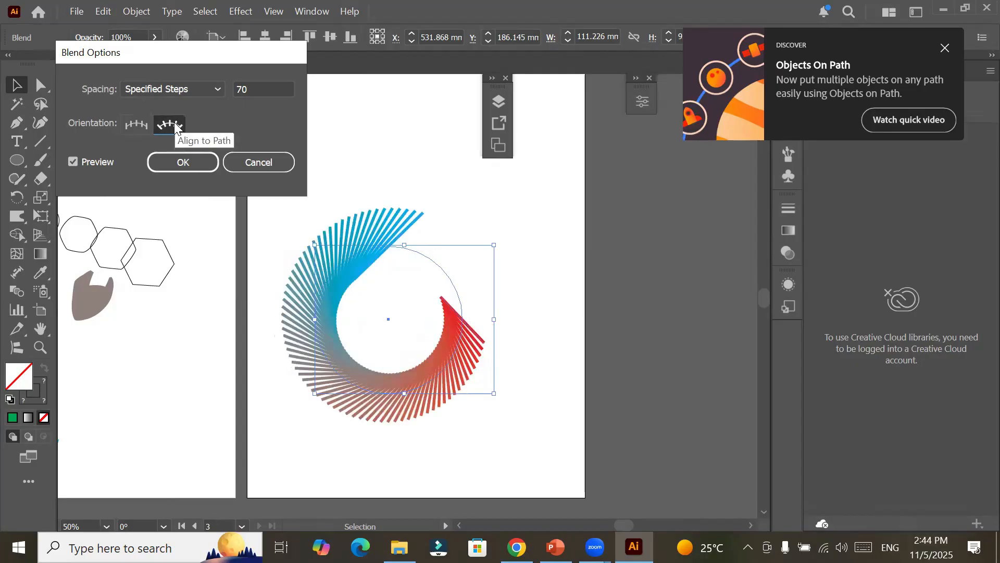
pyautogui.click(137, 125)
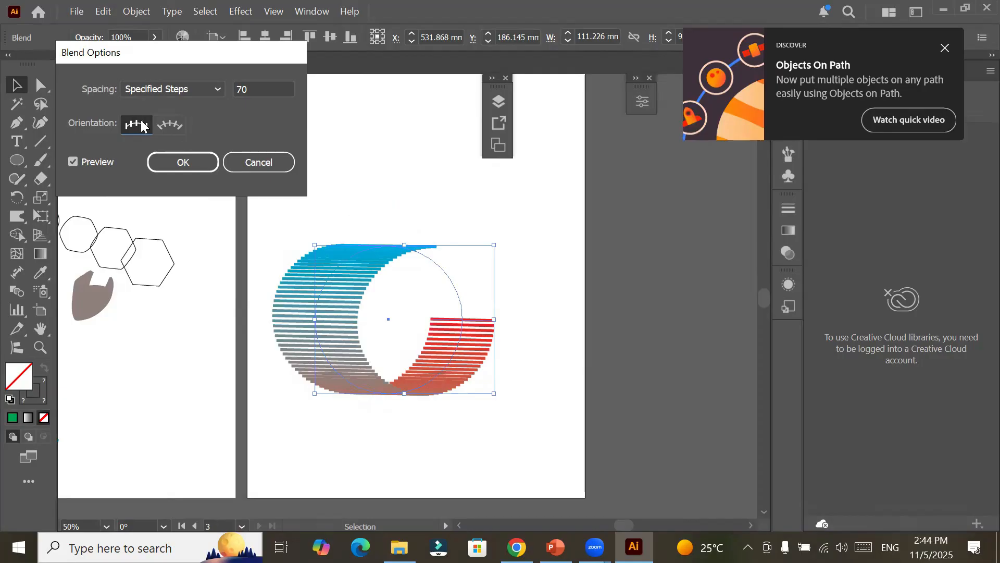
pyautogui.click(180, 170)
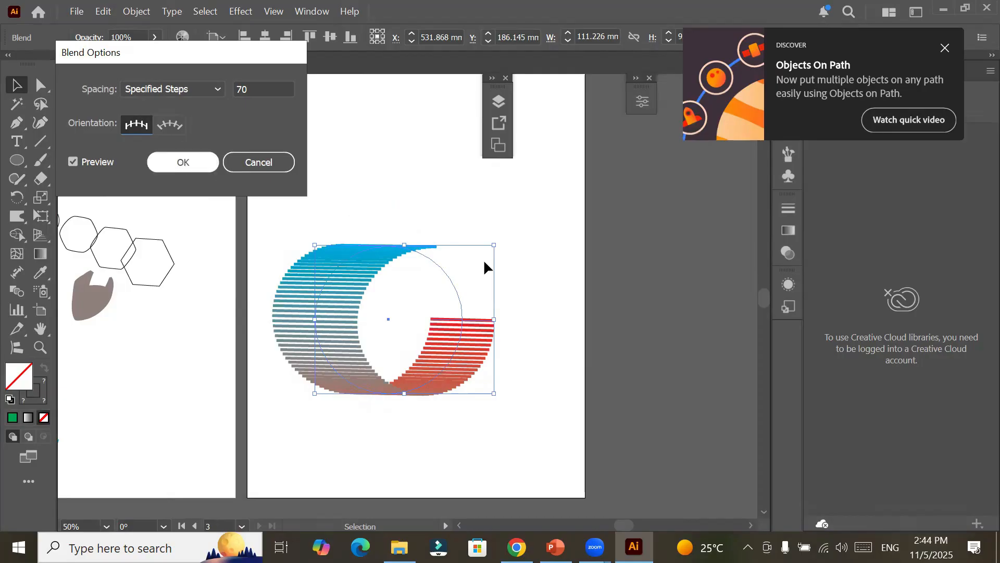
# Step: Cut the circular blend's spine with the Scissors tool at the anchor point where the red end line crosses it
pyautogui.scroll(2, 524, 330)
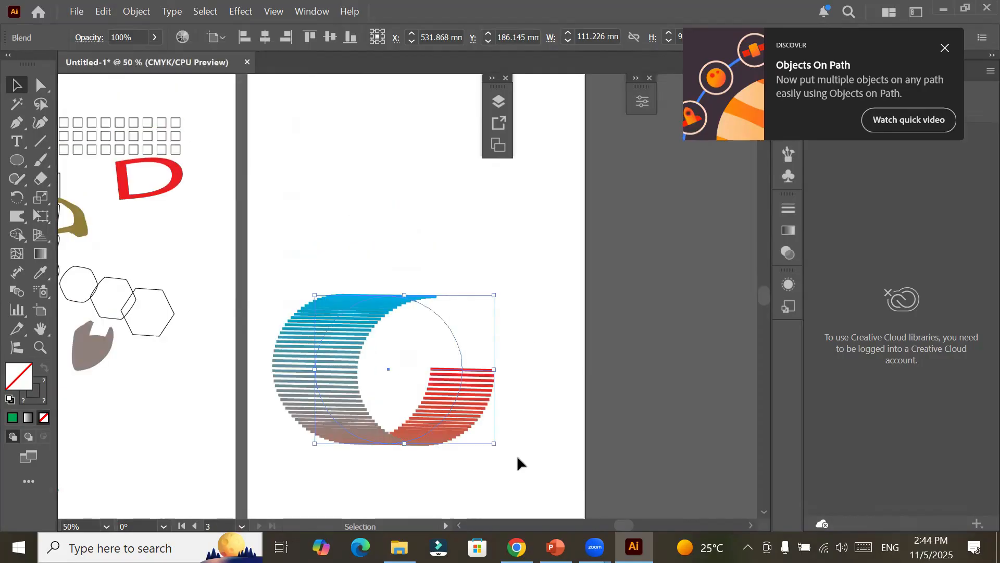
pyautogui.scroll(2, 519, 462)
pyautogui.press('alt')
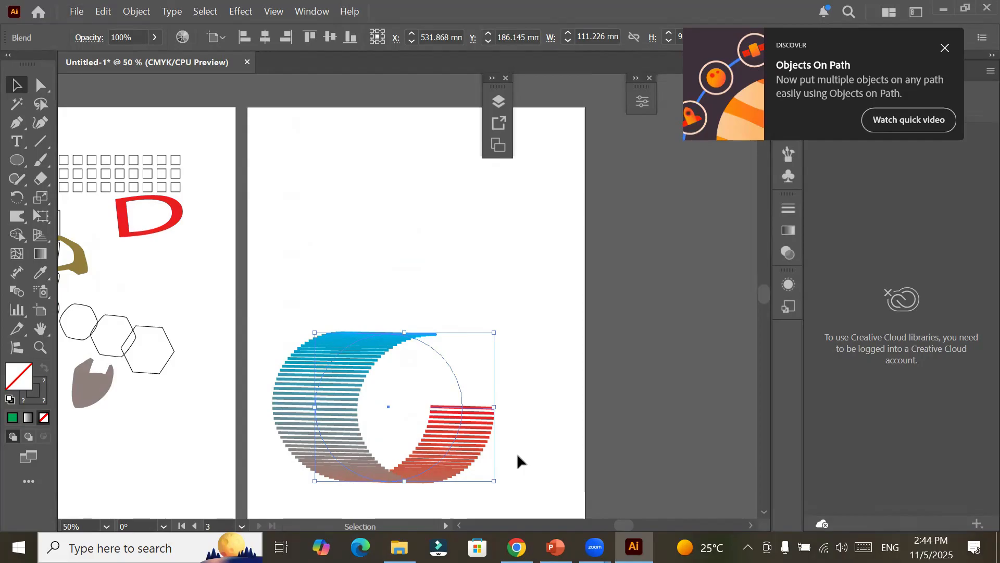
pyautogui.scroll(4, 517, 456)
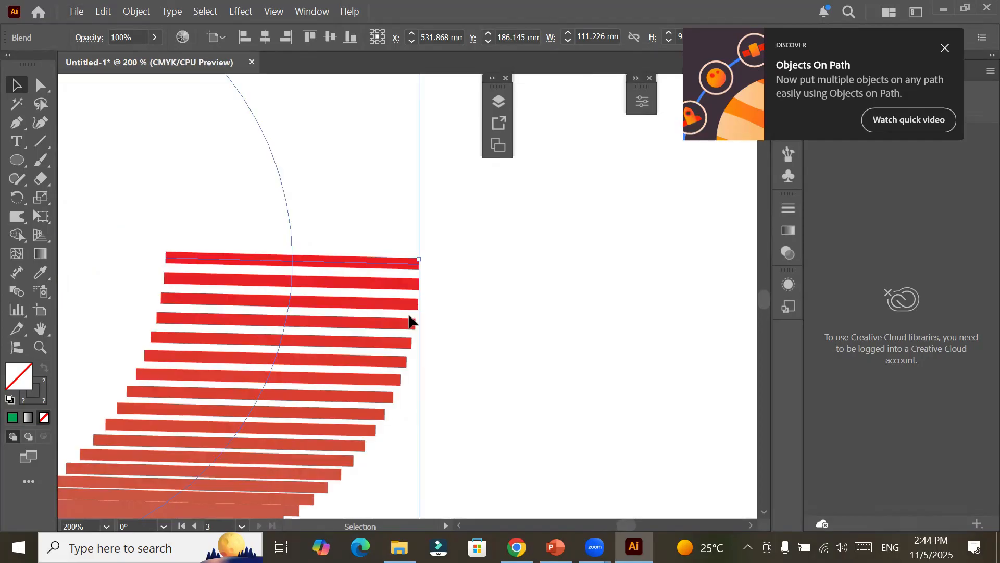
pyautogui.scroll(-2, 410, 322)
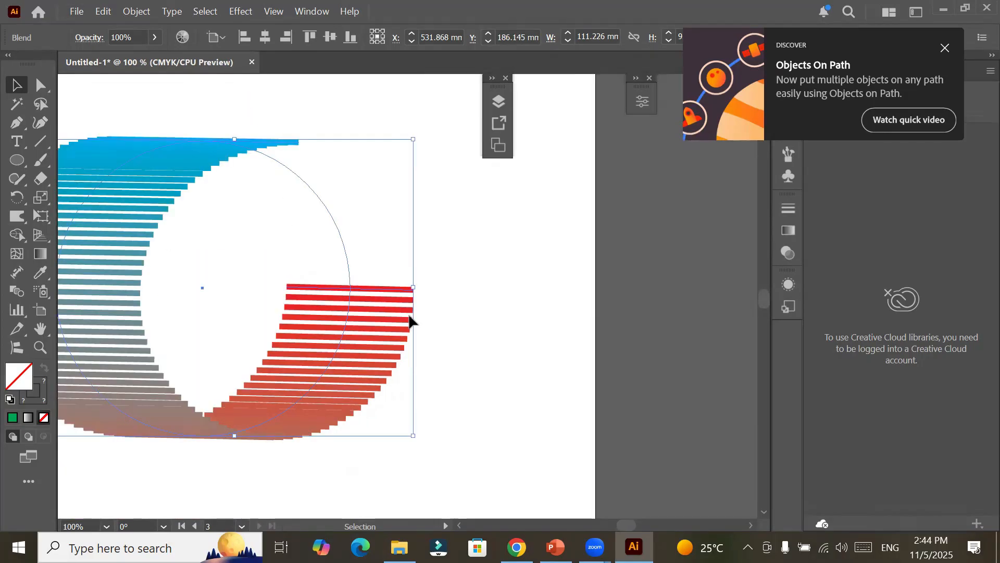
pyautogui.click(40, 183)
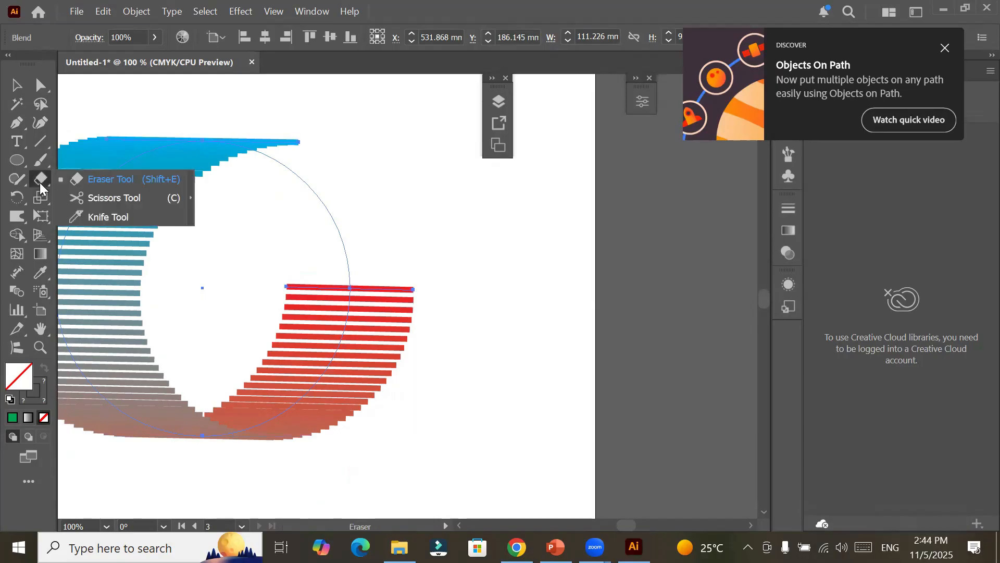
pyautogui.click(107, 196)
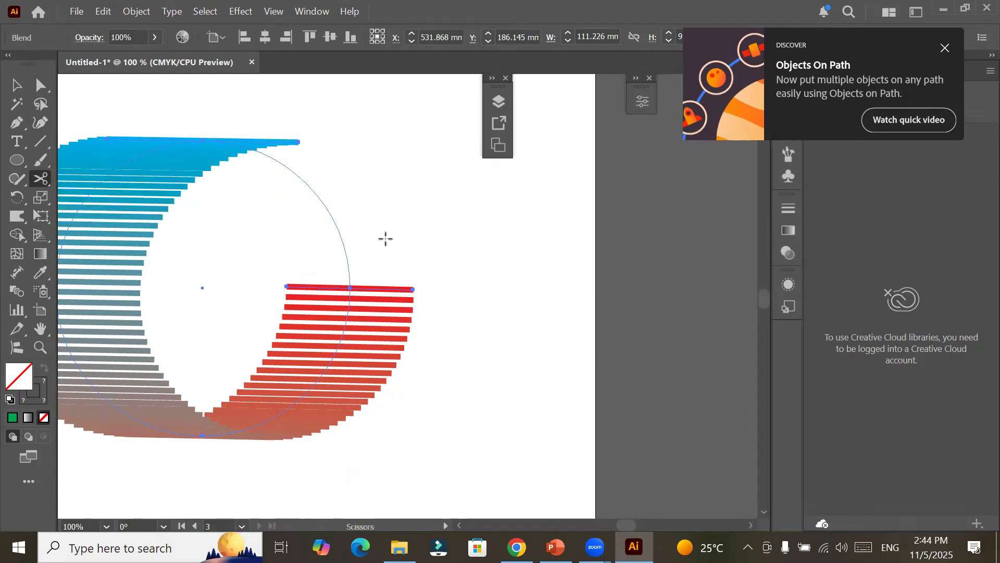
pyautogui.click(349, 275)
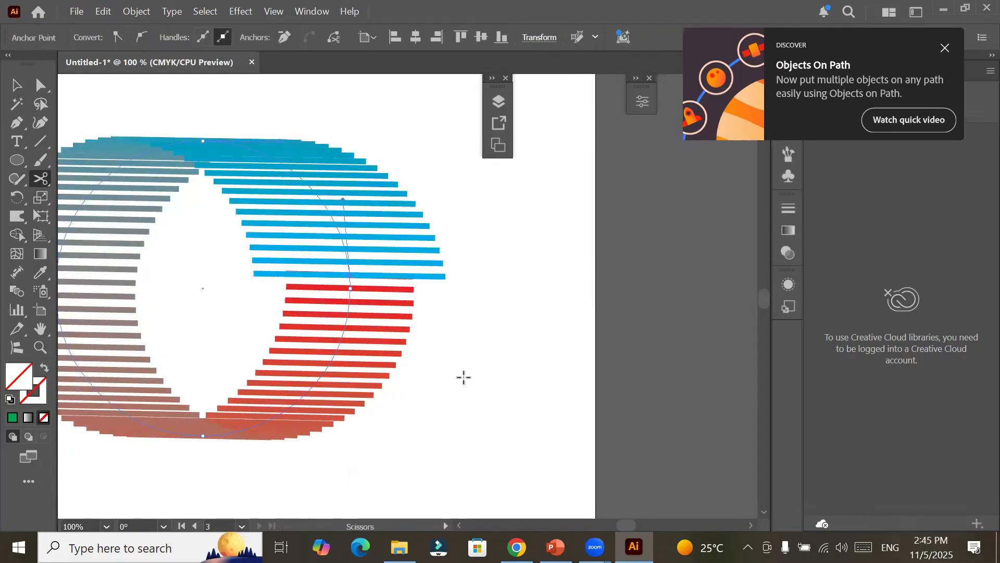
pyautogui.scroll(-1, 463, 371)
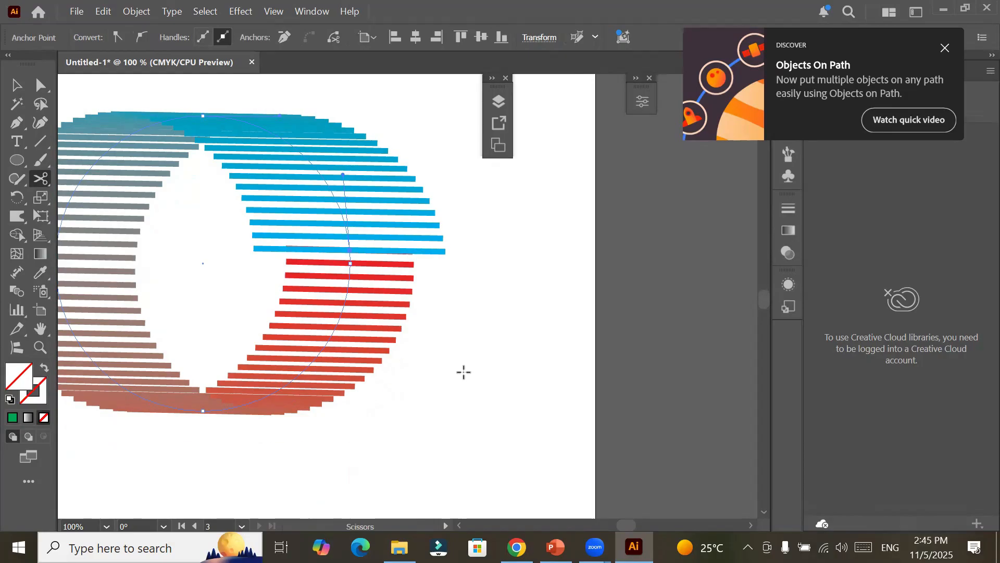
pyautogui.scroll(1, 464, 372)
pyautogui.press('+')
pyautogui.scroll(-2, 468, 379)
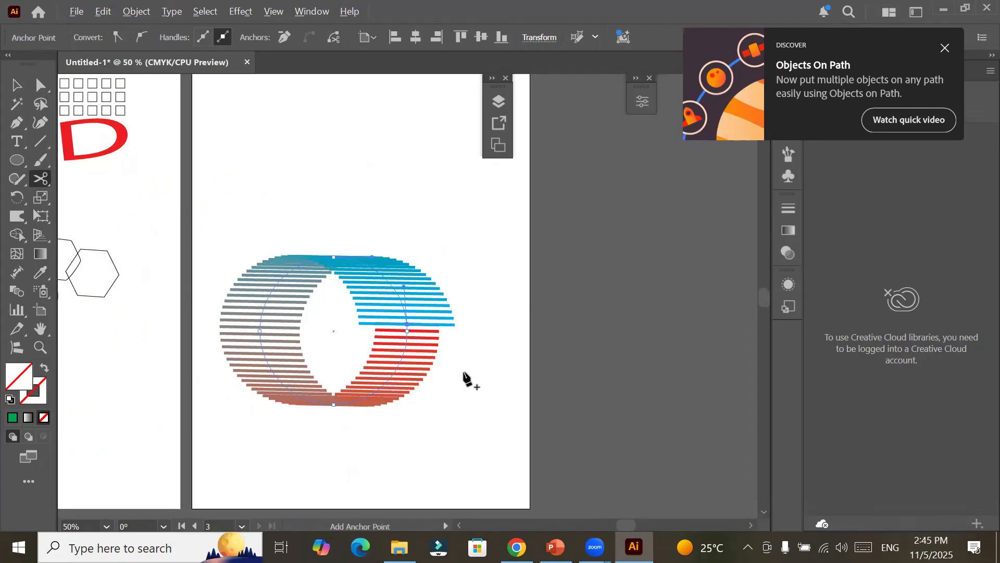
pyautogui.press('c')
pyautogui.scroll(2, 464, 372)
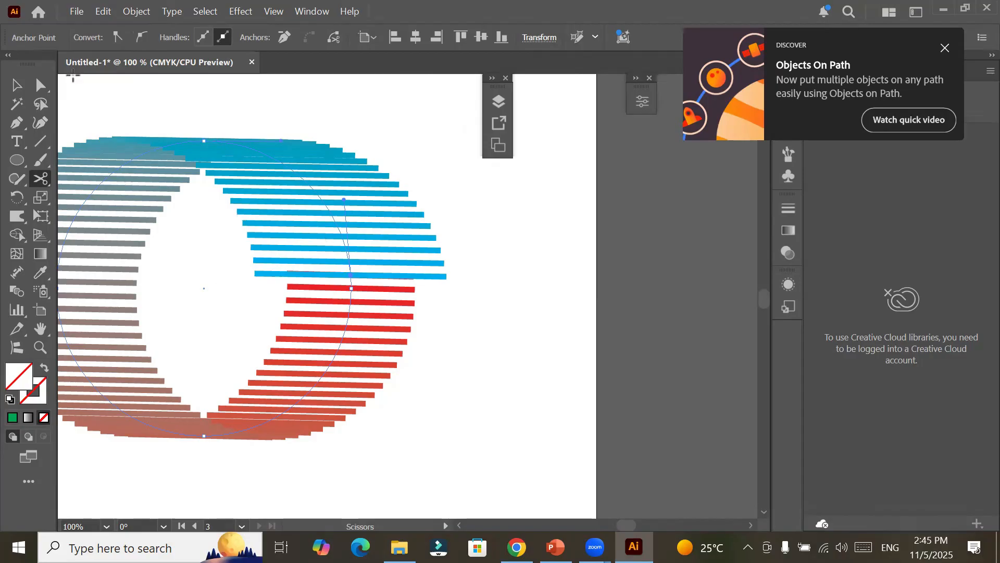
# Step: Shorten the blue end line from both ends so its endpoints line up with those of the red line below it
pyautogui.click(46, 87)
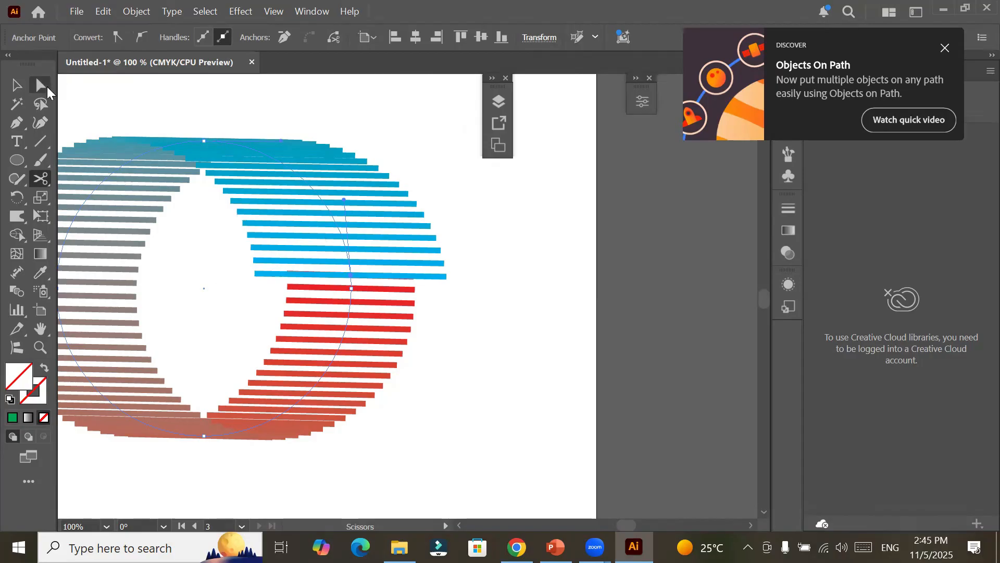
pyautogui.click(488, 341)
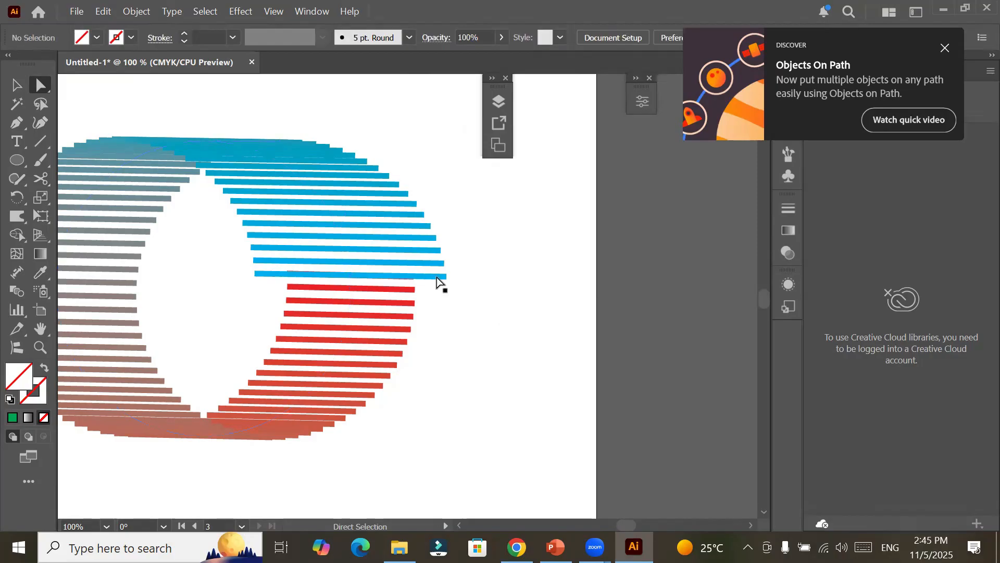
pyautogui.click(437, 278)
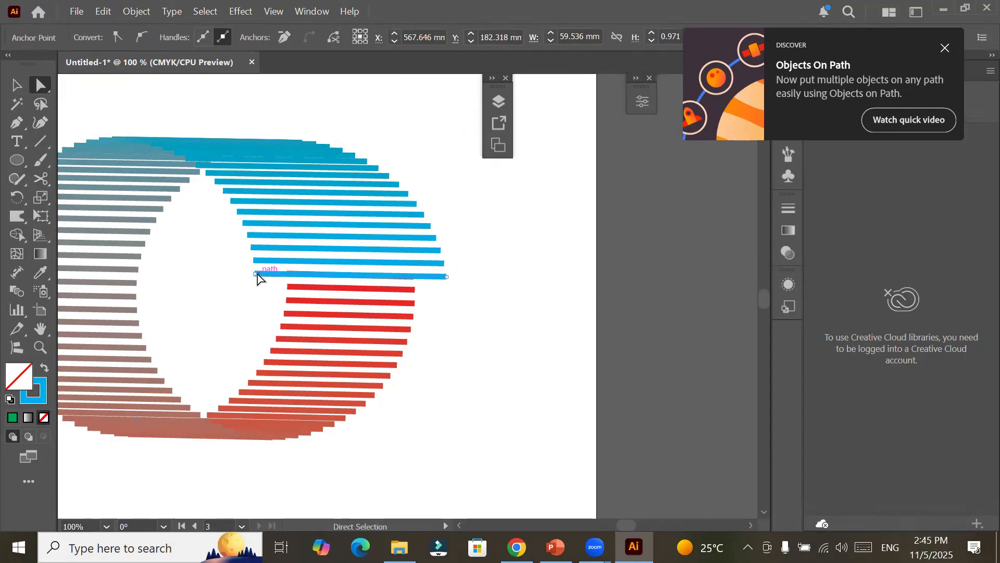
pyautogui.moveTo(255, 273); pyautogui.dragTo(290, 275)
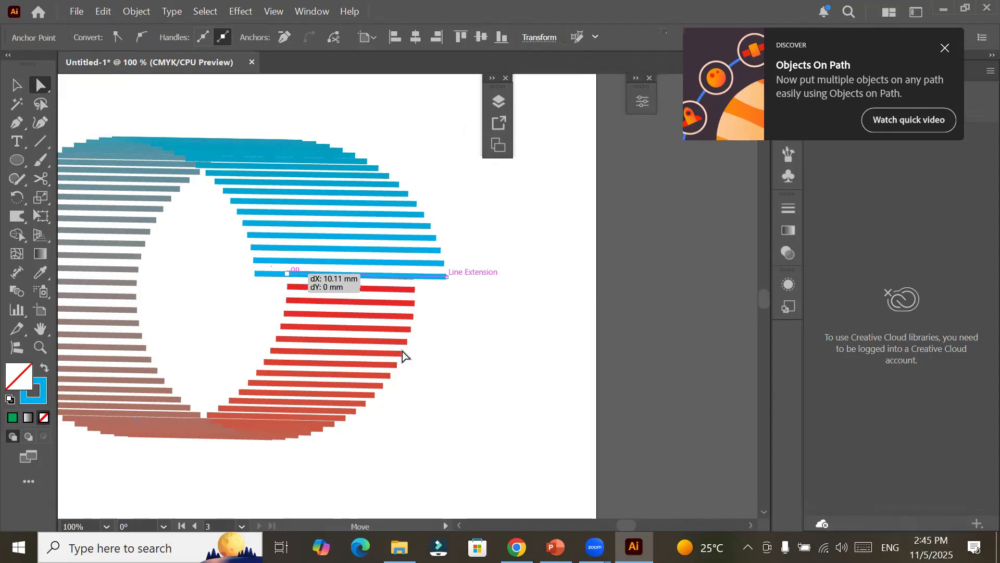
pyautogui.moveTo(447, 278); pyautogui.dragTo(418, 277)
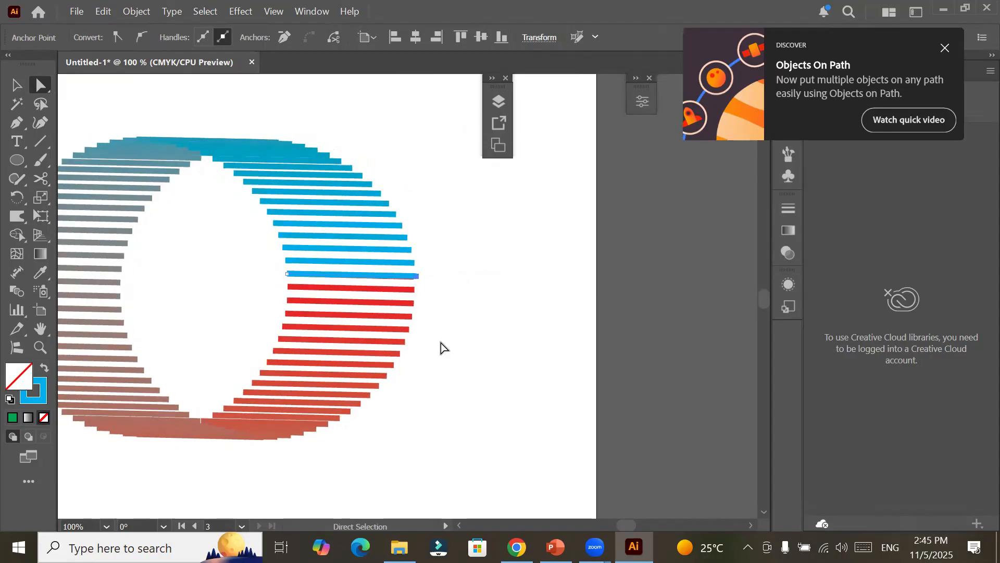
pyautogui.click(454, 375)
# Step: Move the whole circular blend to the upper part of the artboard and deselect it
pyautogui.scroll(-1, 437, 406)
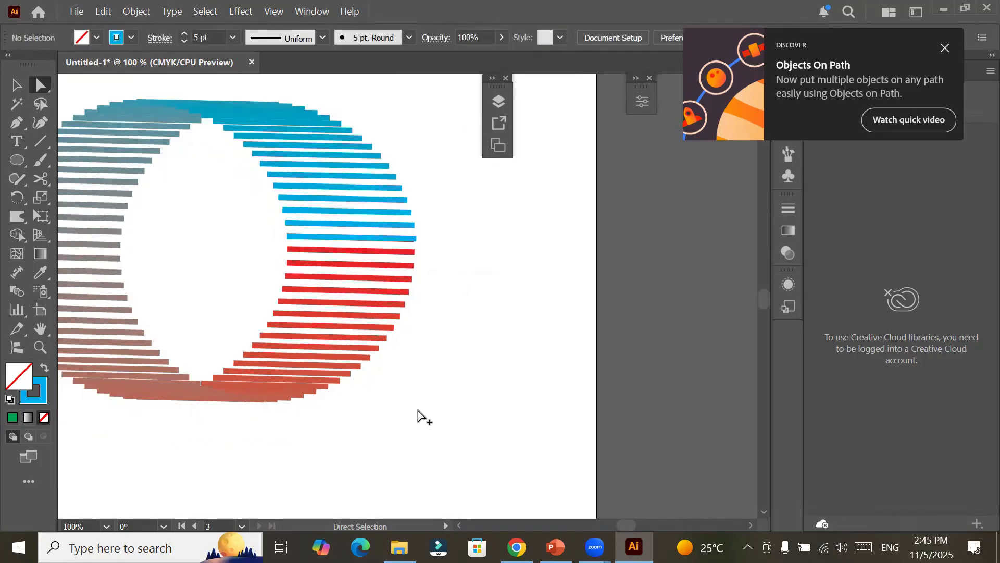
pyautogui.keyDown('alt'); pyautogui.scroll(-3, 420, 415); pyautogui.keyUp('alt')
pyautogui.keyDown('alt'); pyautogui.scroll(1, 418, 411); pyautogui.keyUp('alt')
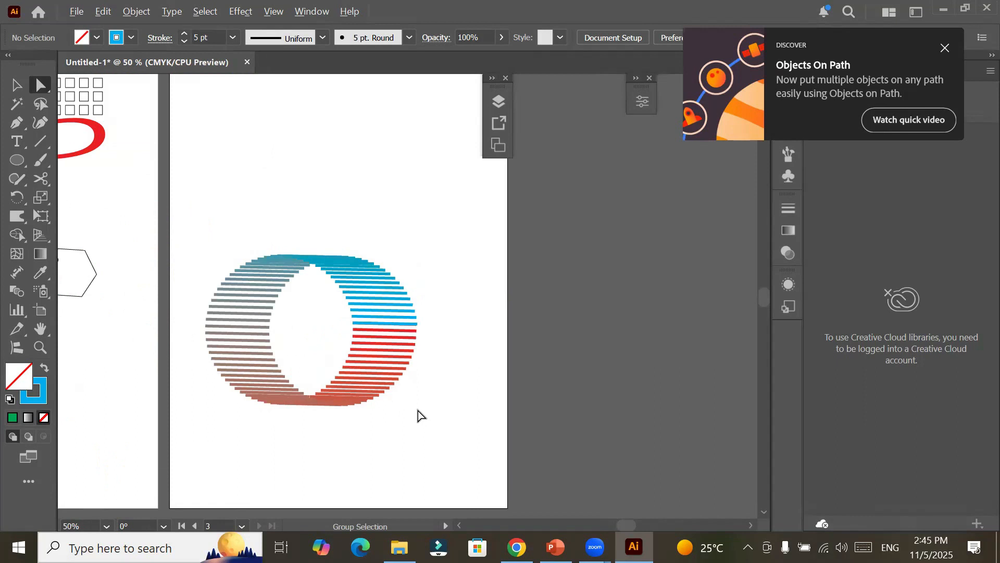
pyautogui.keyDown('alt'); pyautogui.scroll(2, 419, 414); pyautogui.keyUp('alt')
pyautogui.keyDown('alt'); pyautogui.scroll(-3, 353, 402); pyautogui.keyUp('alt')
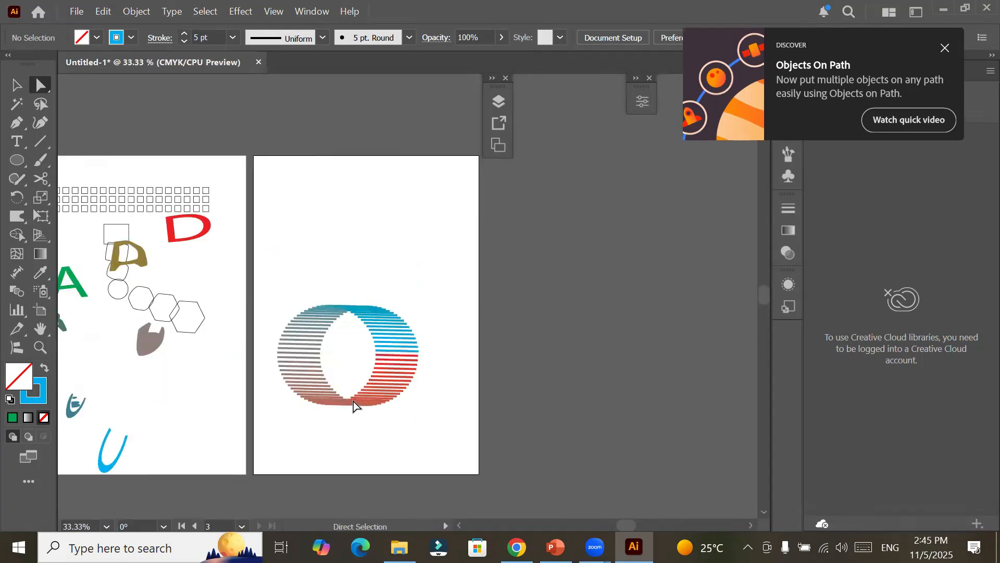
pyautogui.click(353, 404)
pyautogui.moveTo(353, 404); pyautogui.dragTo(388, 291)
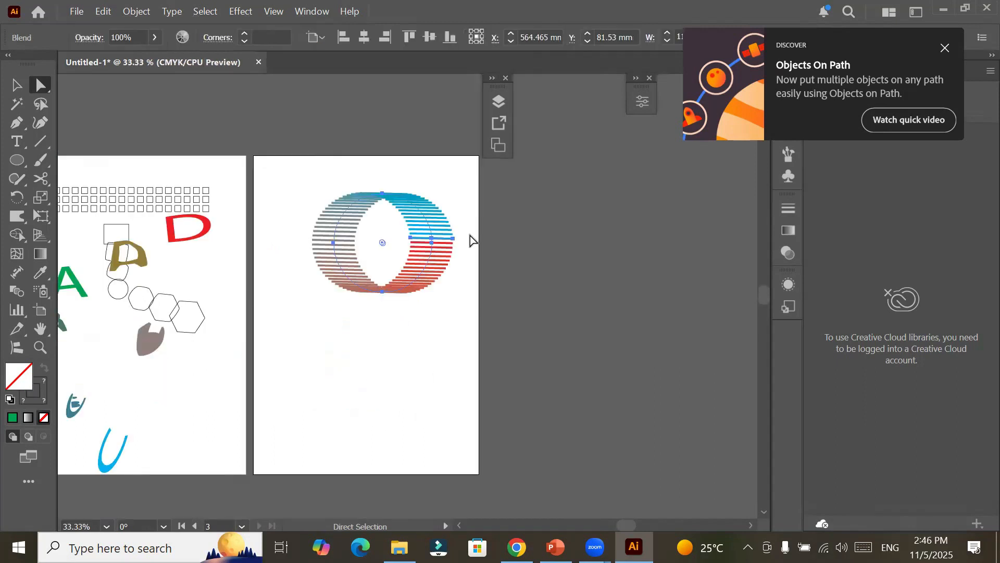
pyautogui.scroll(1, 470, 235)
pyautogui.scroll(1, 467, 326)
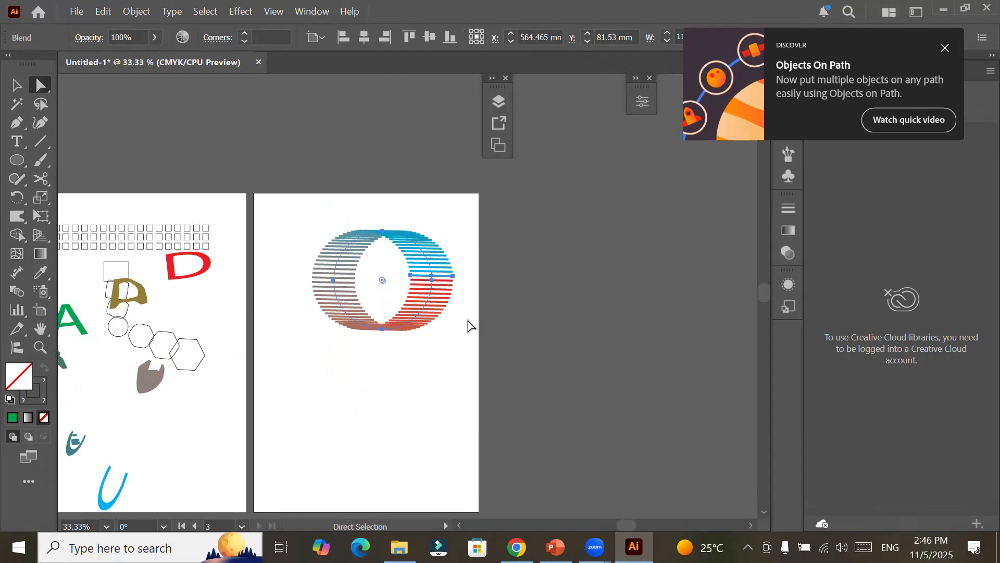
pyautogui.keyDown('alt'); pyautogui.scroll(1, 468, 326); pyautogui.keyUp('alt')
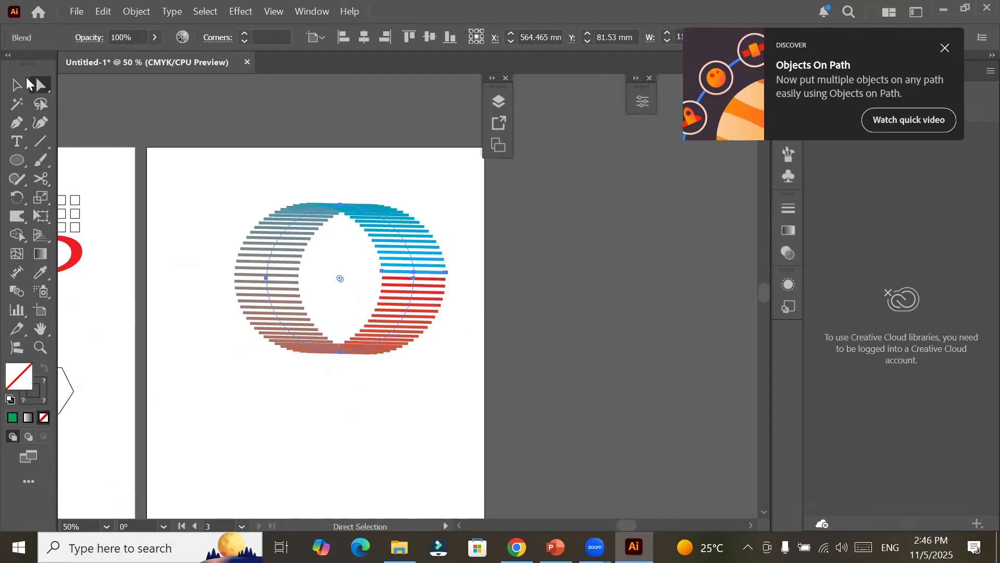
pyautogui.click(246, 387)
pyautogui.press('v')
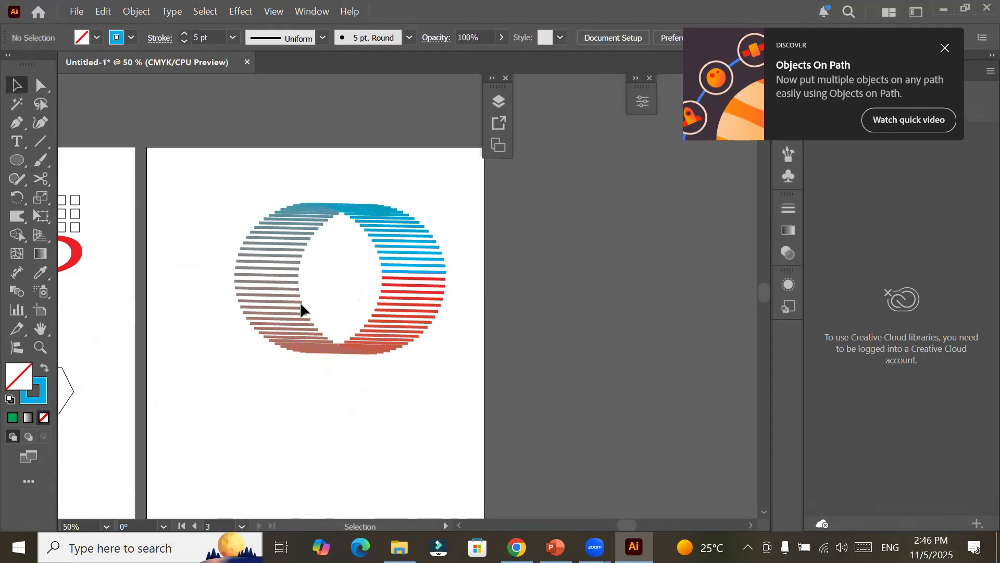
# Step: Compare both blend orientations on the circular blend, apply Align to Path, and move the ring lower on the artboard
pyautogui.click(381, 346)
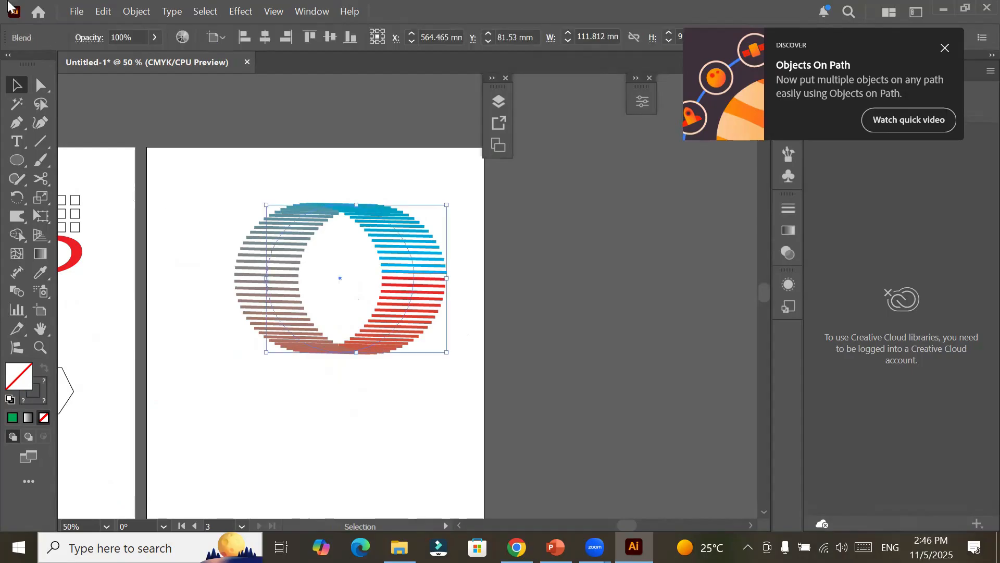
pyautogui.click(132, 13)
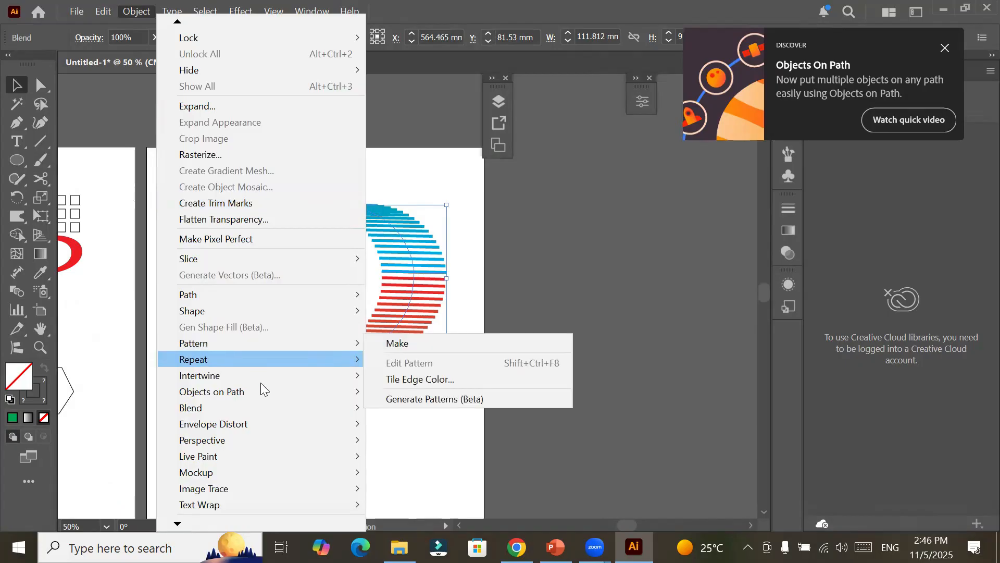
pyautogui.moveTo(261, 381)
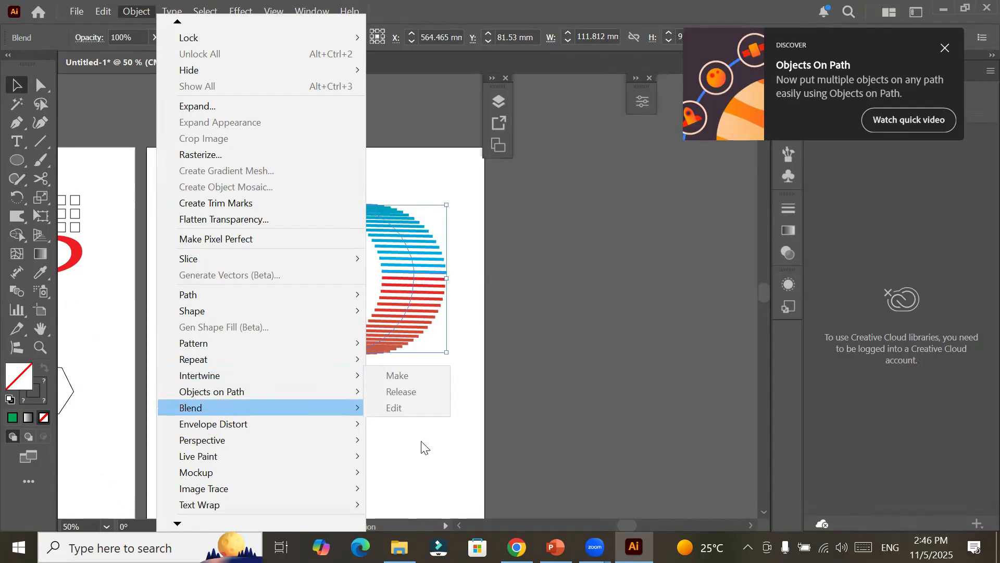
pyautogui.moveTo(247, 408)
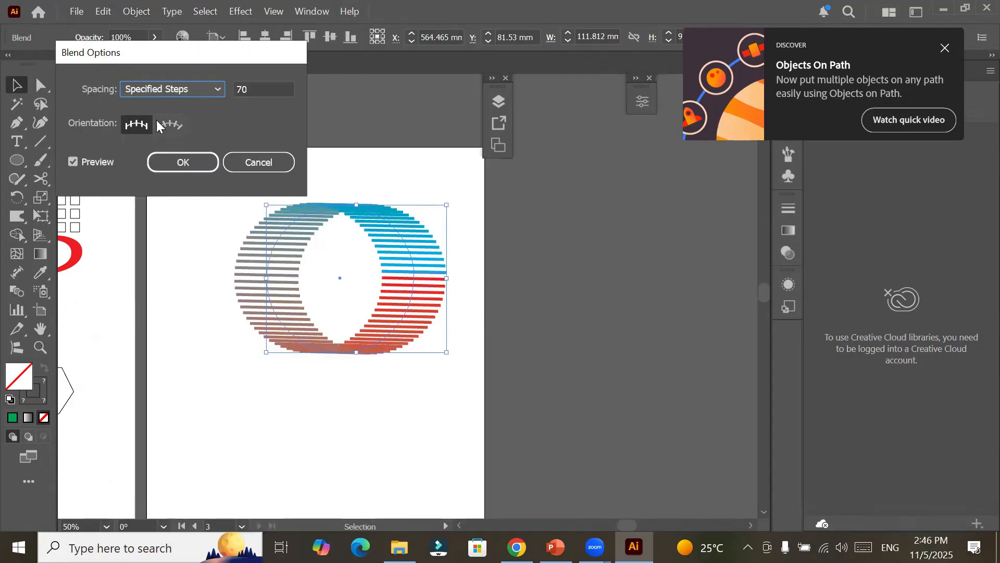
pyautogui.click(170, 126)
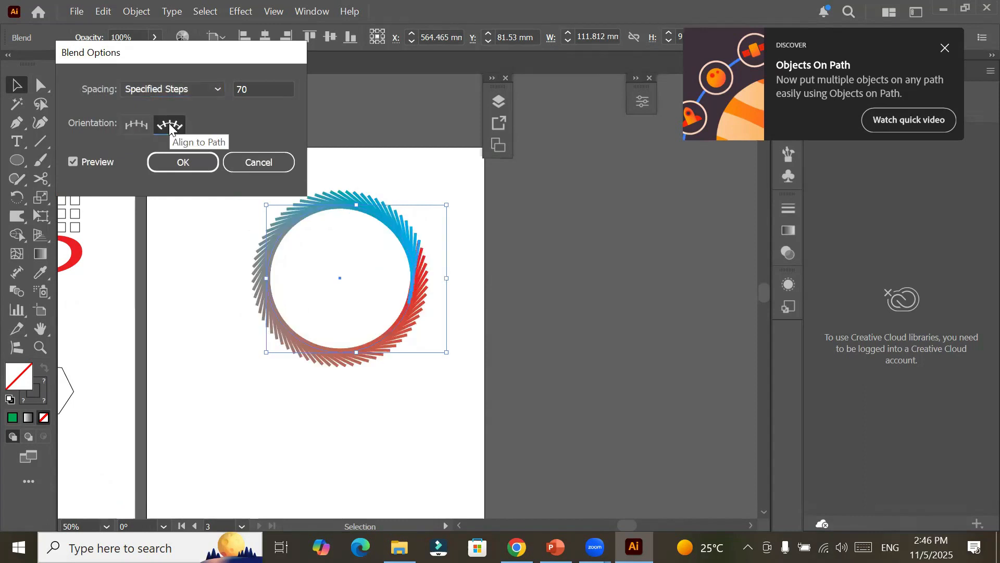
pyautogui.click(131, 128)
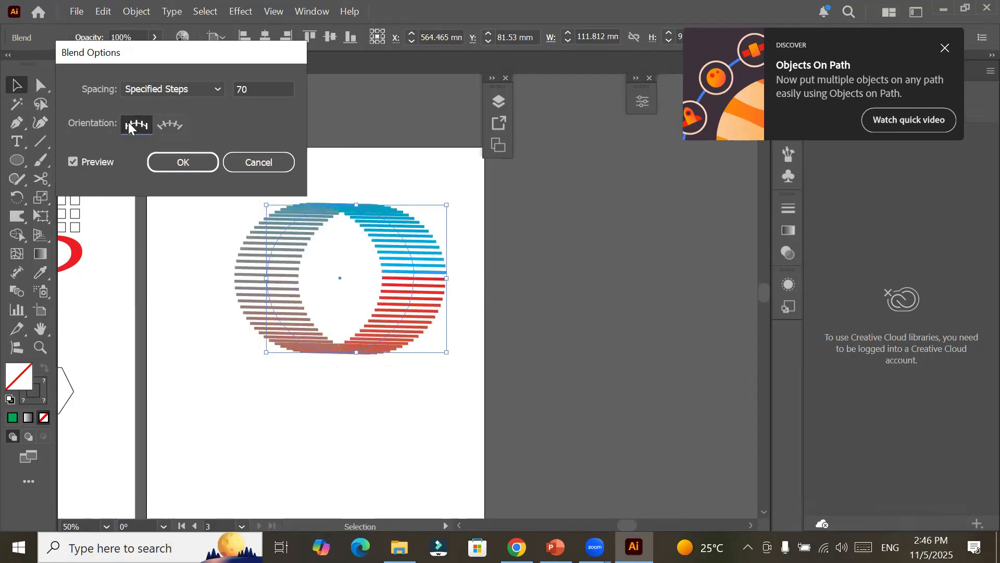
pyautogui.click(171, 125)
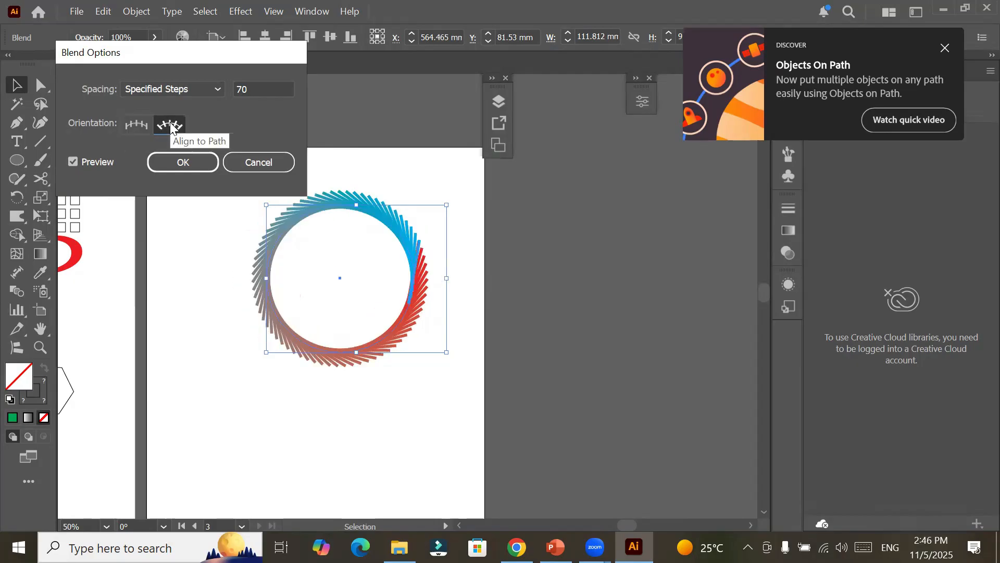
pyautogui.click(130, 125)
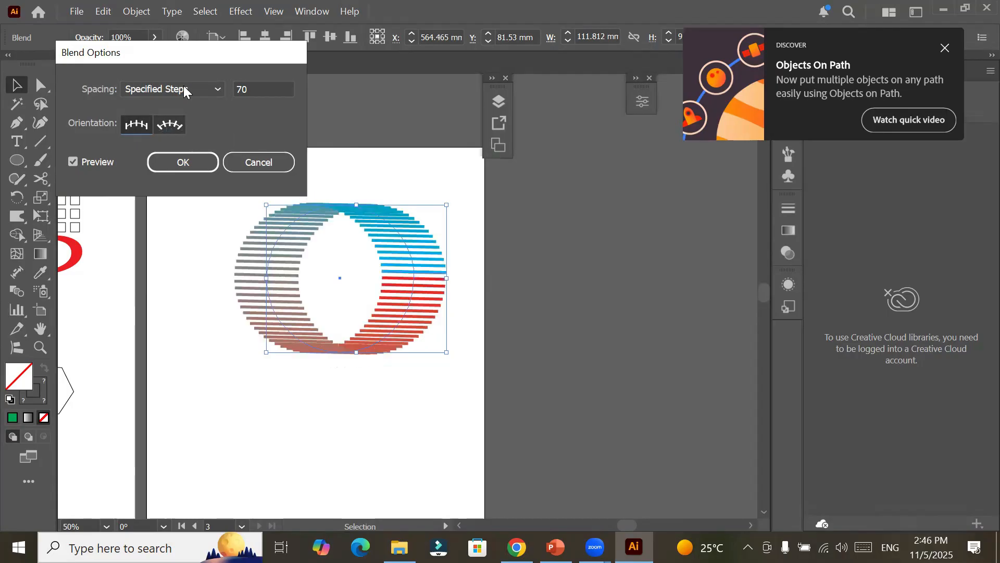
pyautogui.press('Right')
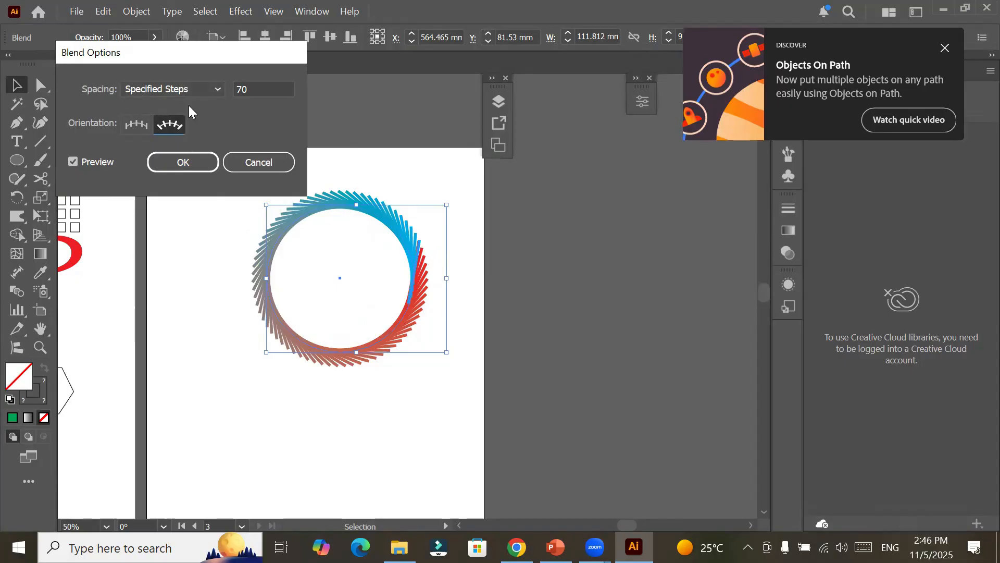
pyautogui.click(172, 163)
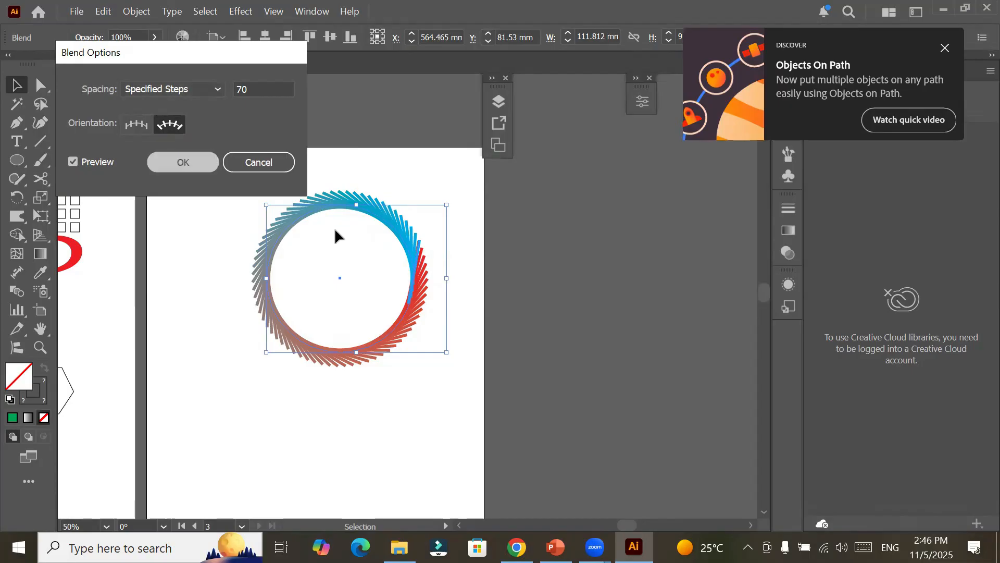
pyautogui.moveTo(313, 267); pyautogui.dragTo(374, 395)
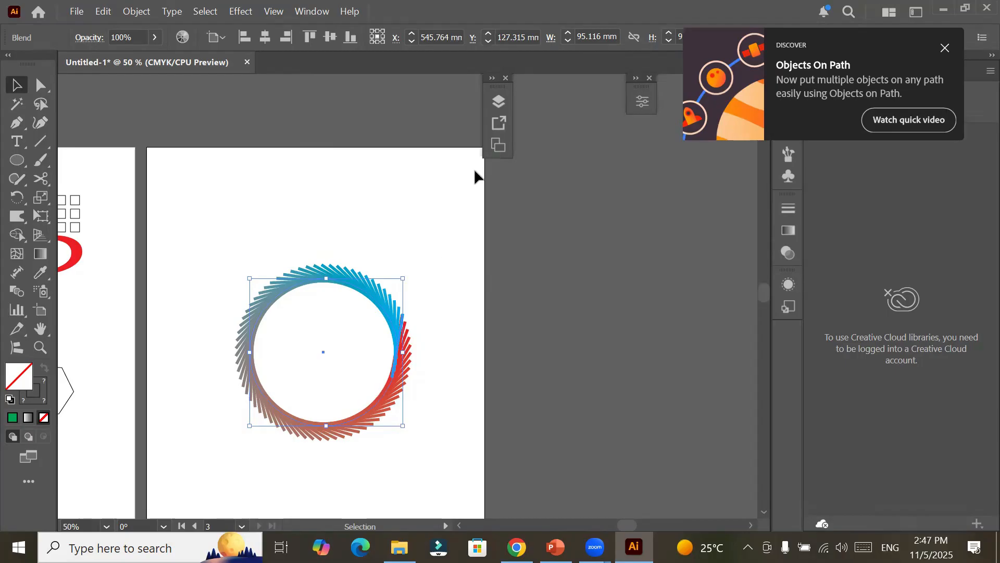
# Step: Display the layer list beside the artboard and target the circular blend in it
pyautogui.click(498, 105)
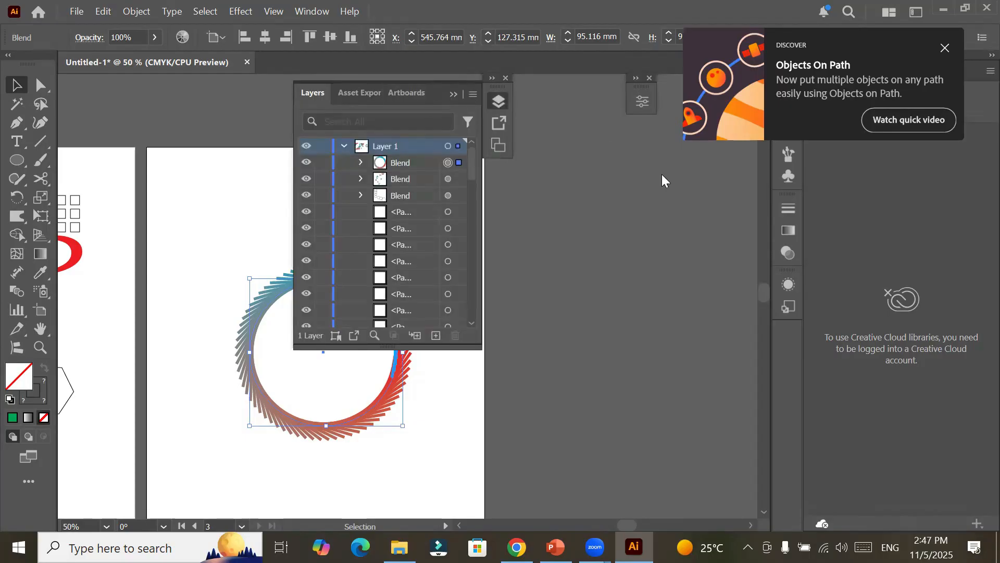
pyautogui.moveTo(435, 86); pyautogui.dragTo(662, 175)
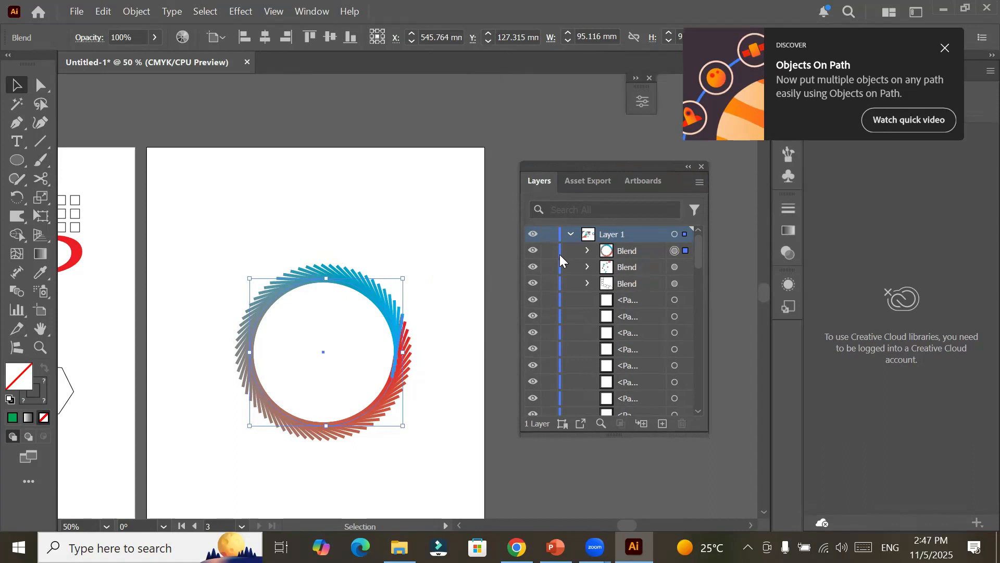
pyautogui.click(560, 253)
pyautogui.click(674, 252)
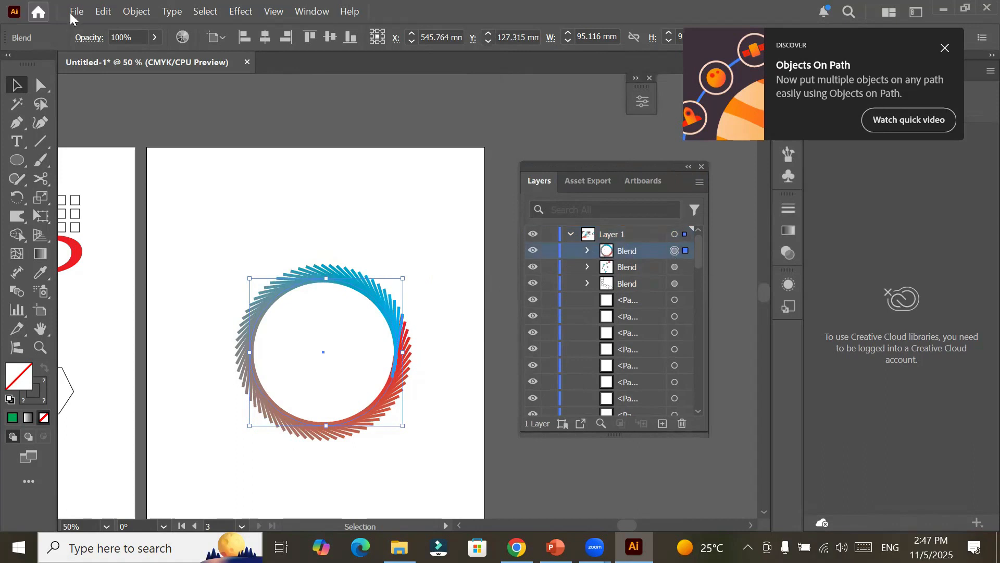
# Step: Place the Ruins of Ross Abbey image from the BlueSKY folder over the ring and stack it directly beneath the circular blend
pyautogui.hotkey('alt', 'f')
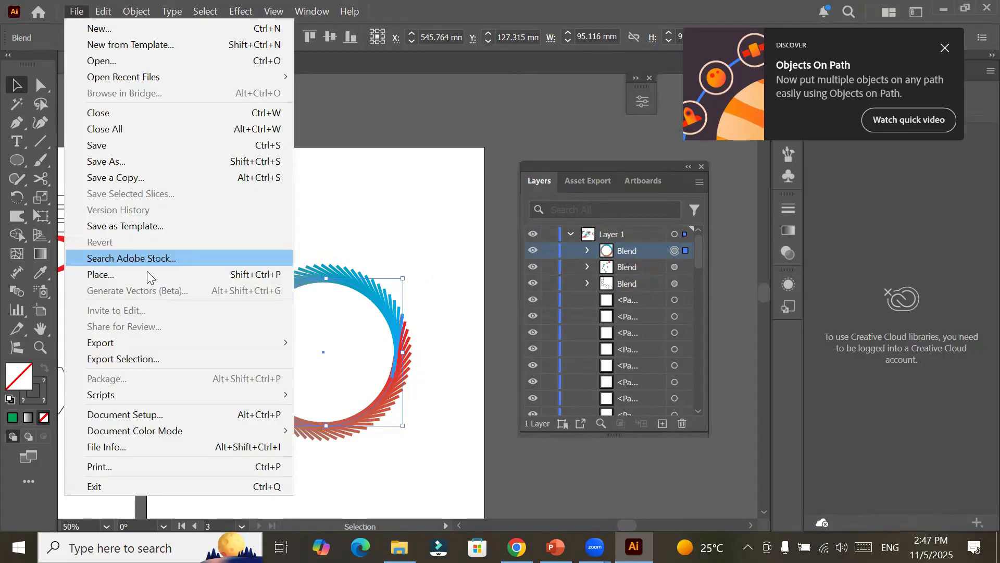
pyautogui.click(147, 273)
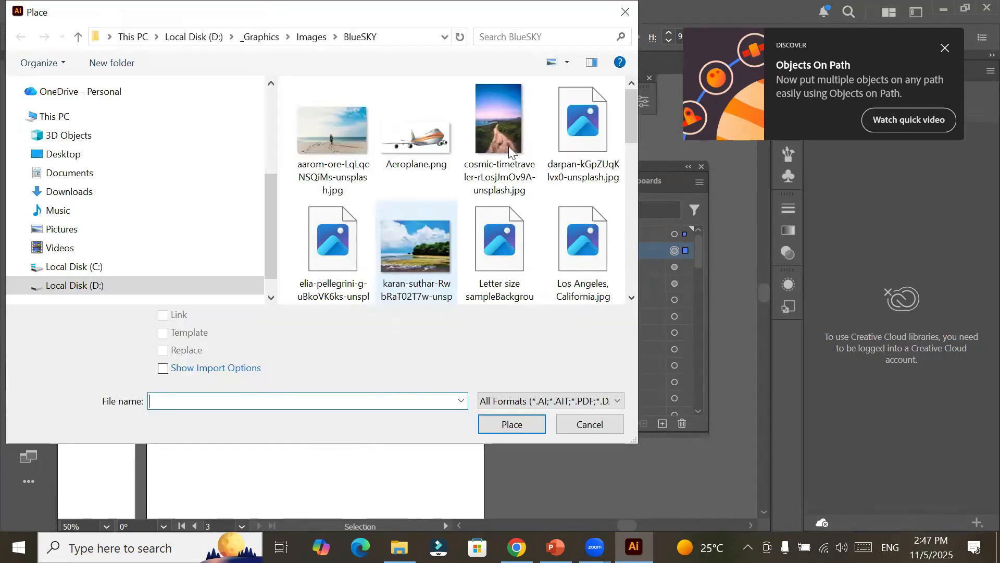
pyautogui.scroll(-5, 545, 198)
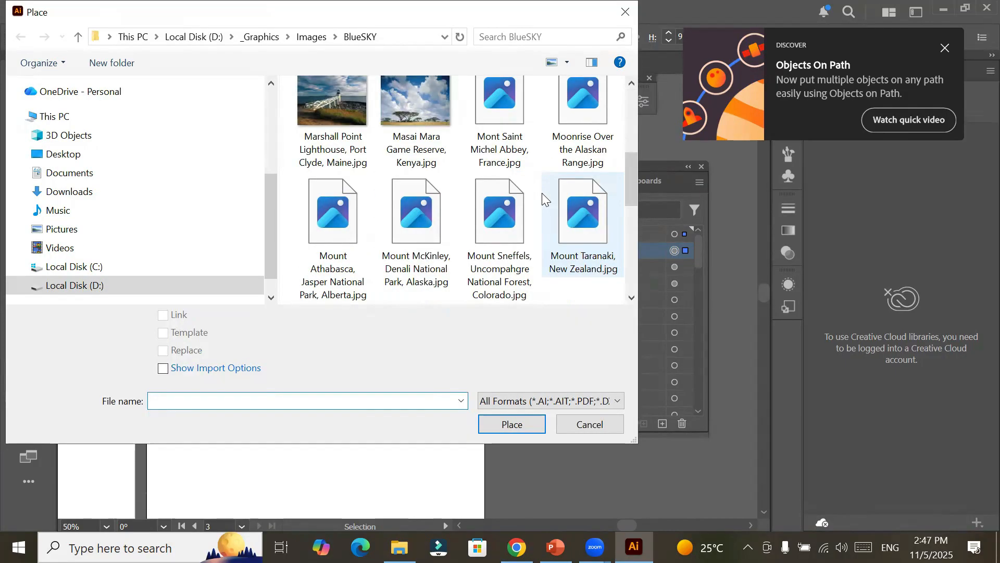
pyautogui.scroll(-5, 542, 193)
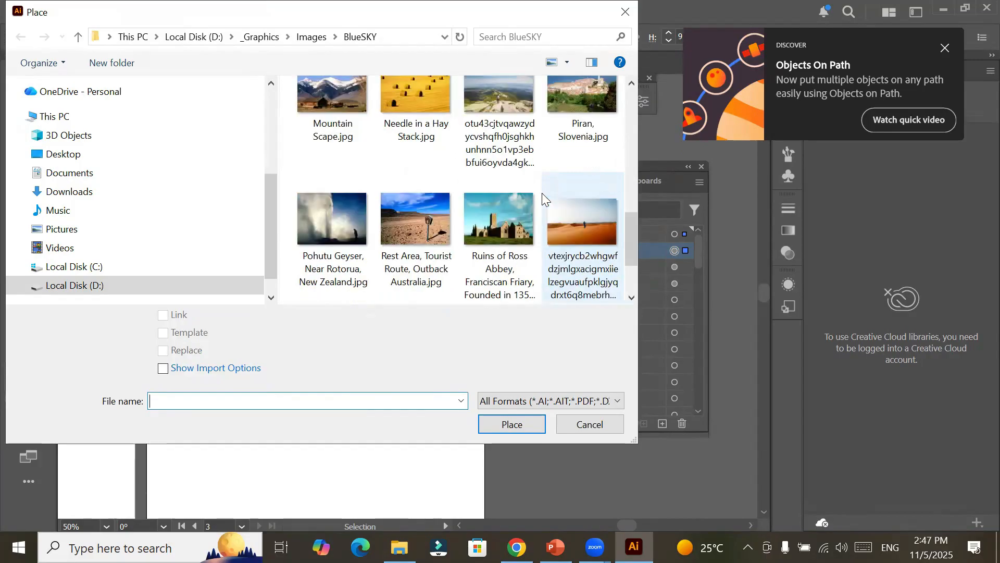
pyautogui.click(508, 234)
pyautogui.click(512, 425)
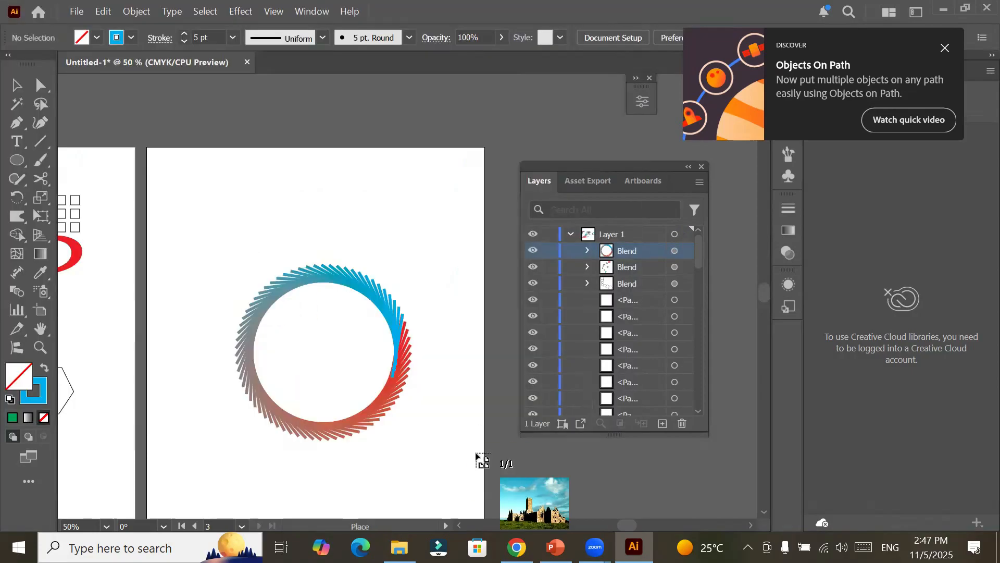
pyautogui.click(476, 454)
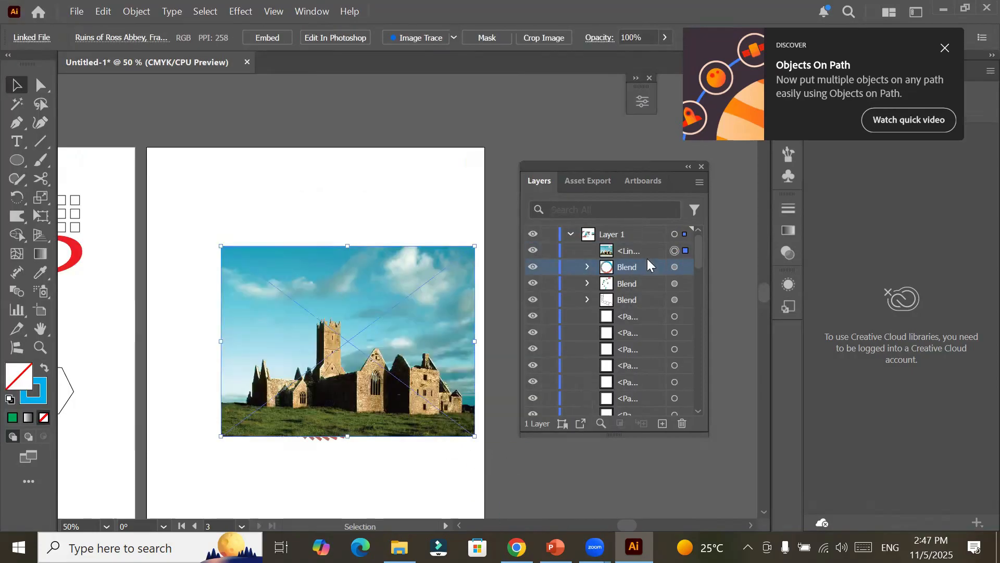
pyautogui.moveTo(630, 253); pyautogui.dragTo(625, 271)
pyautogui.moveTo(597, 427); pyautogui.dragTo(597, 428)
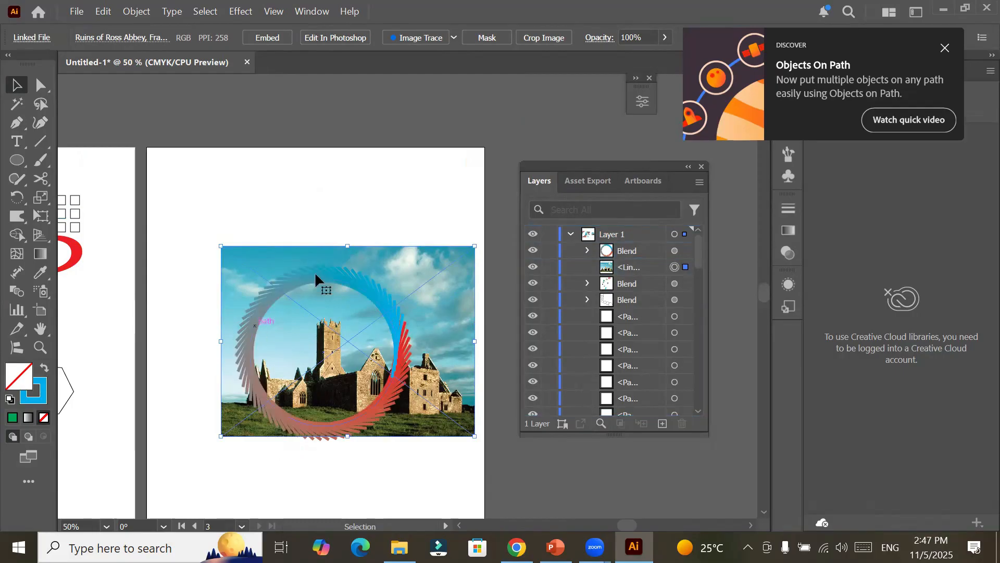
# Step: Try to make a clipping mask from the circular blend and the abbey image
pyautogui.click(674, 251)
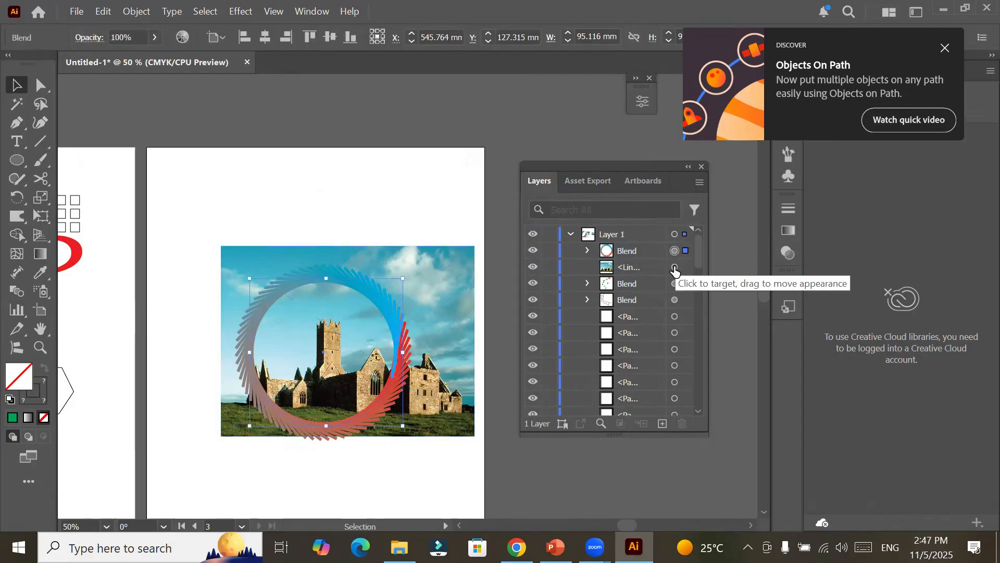
pyautogui.click(674, 267)
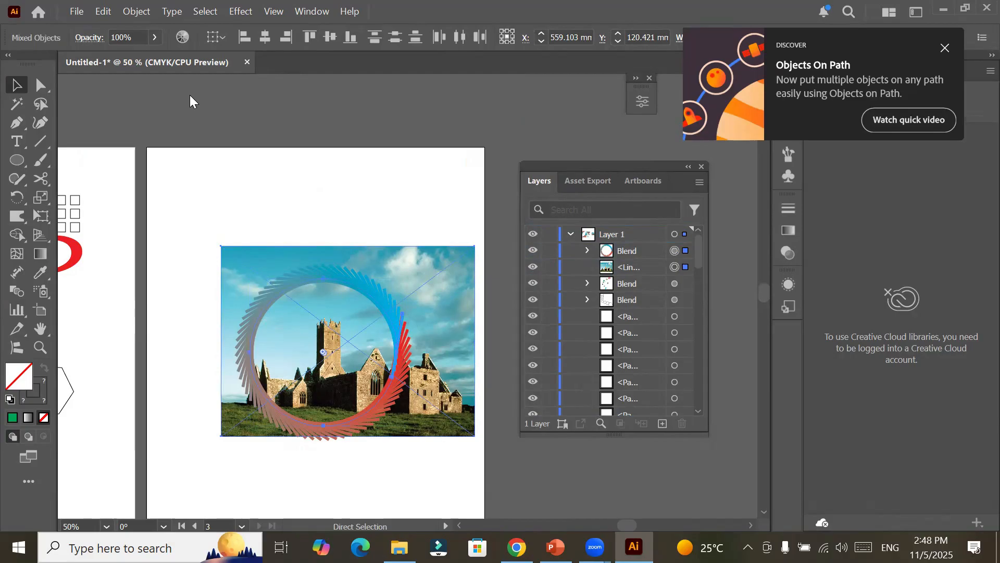
pyautogui.hotkey('ctrl', '7')
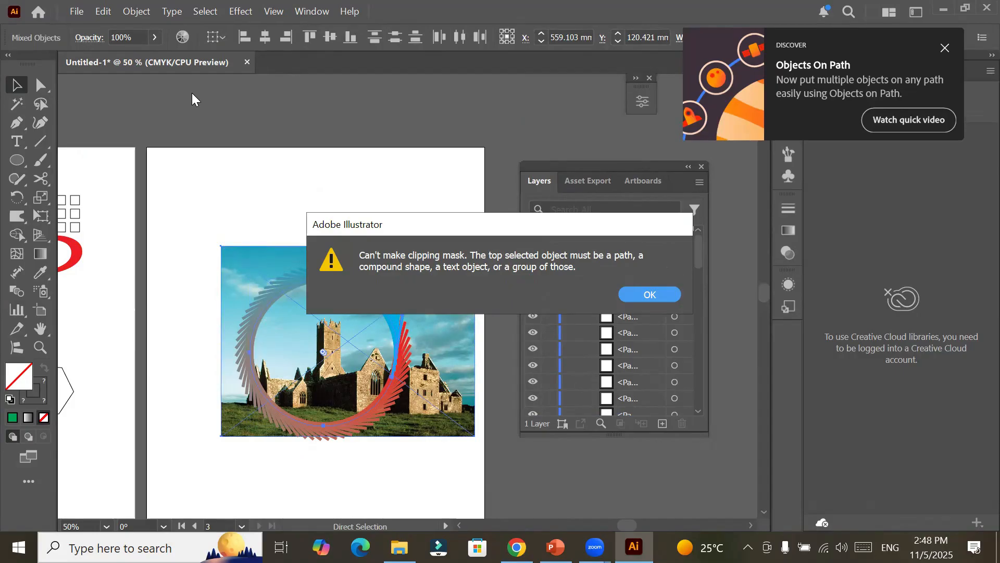
pyautogui.click(650, 293)
pyautogui.press('v')
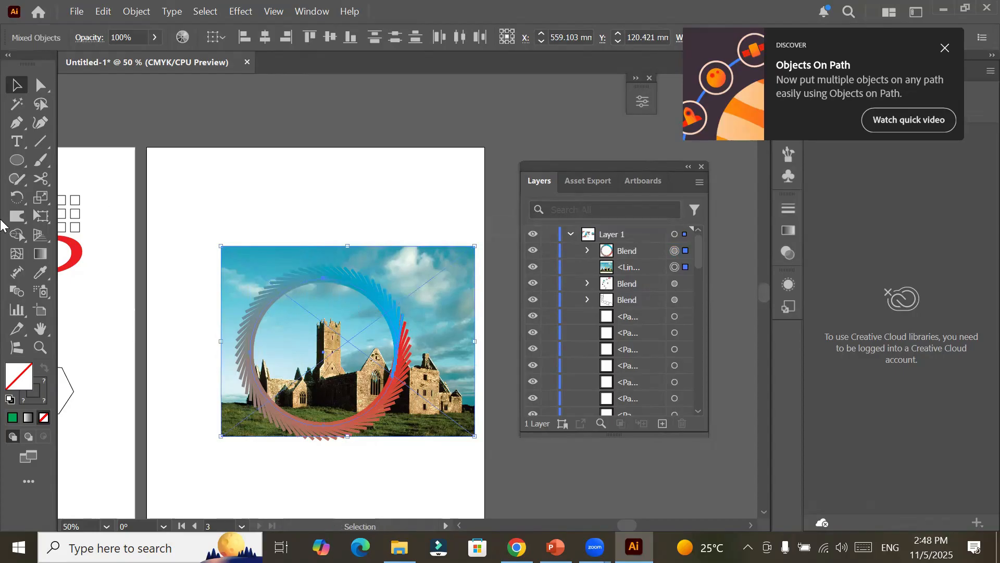
# Step: Draw an ellipse about 98 mm wide in the upper part of the artboard and move the abbey image up behind it
pyautogui.click(17, 160)
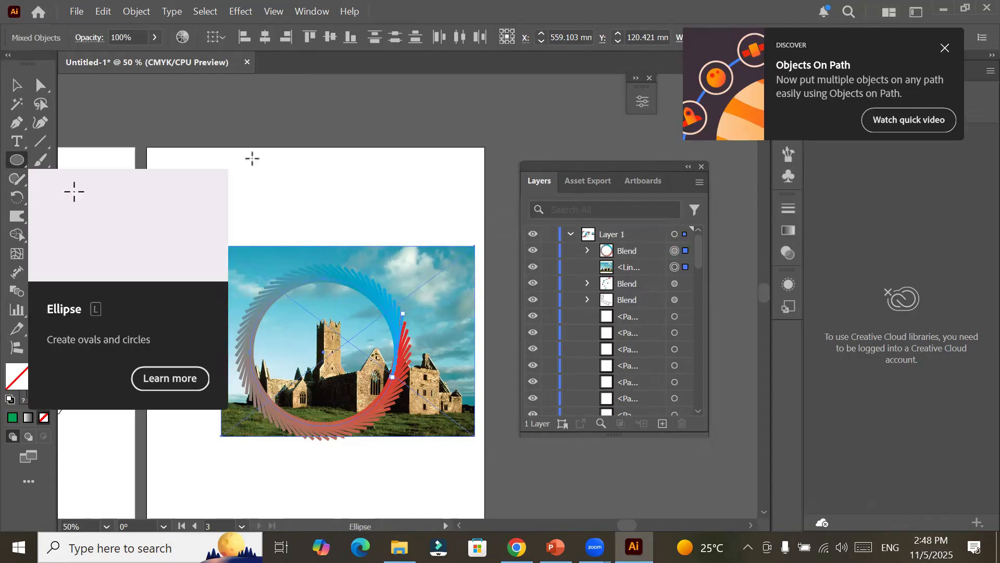
pyautogui.moveTo(253, 159); pyautogui.dragTo(412, 325)
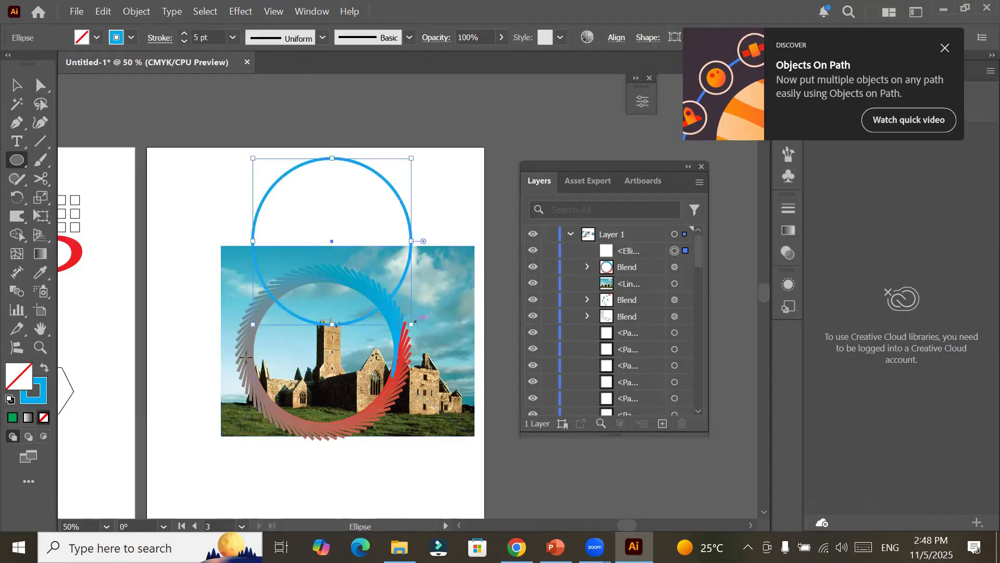
pyautogui.click(15, 84)
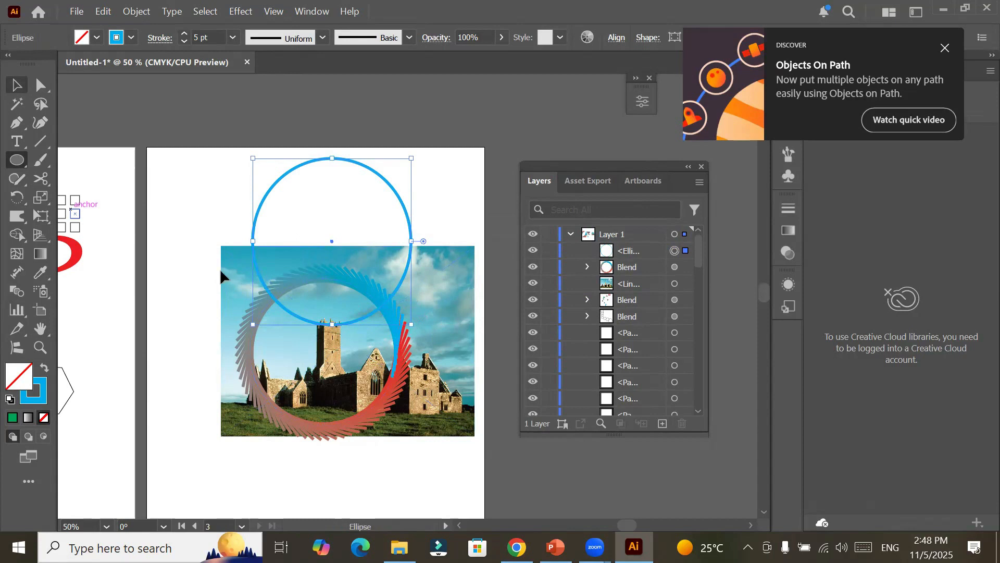
pyautogui.moveTo(225, 249); pyautogui.dragTo(228, 192)
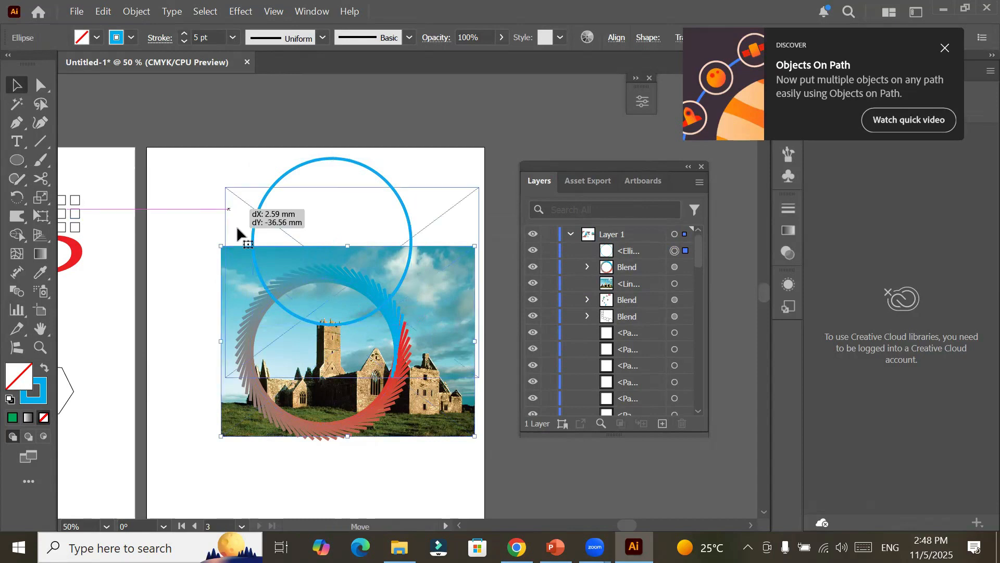
pyautogui.moveTo(237, 227); pyautogui.dragTo(228, 172)
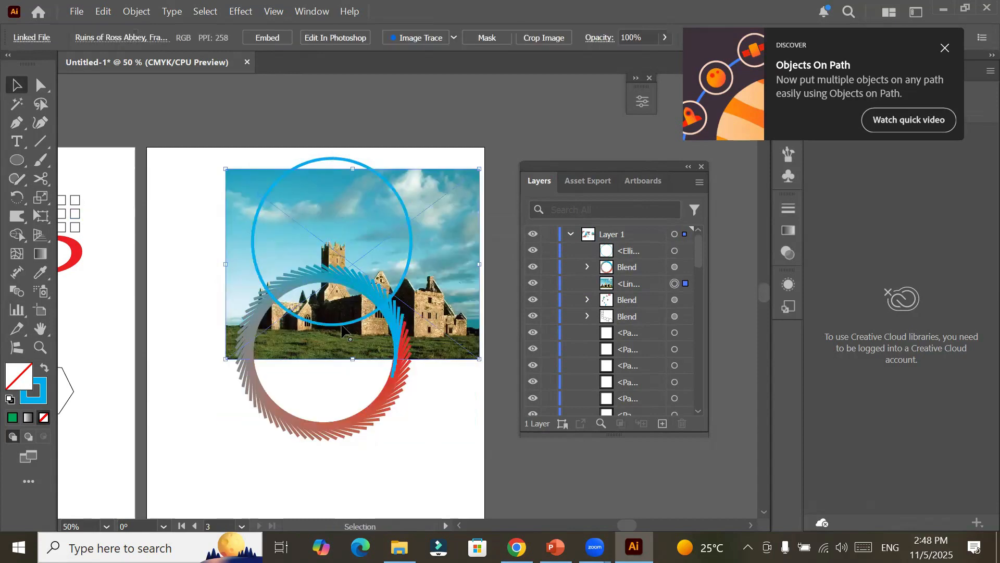
# Step: Stack the abbey image directly beneath the new ellipse and clip it with the ellipse using a clipping mask
pyautogui.click(674, 251)
pyautogui.moveTo(609, 285); pyautogui.dragTo(683, 254)
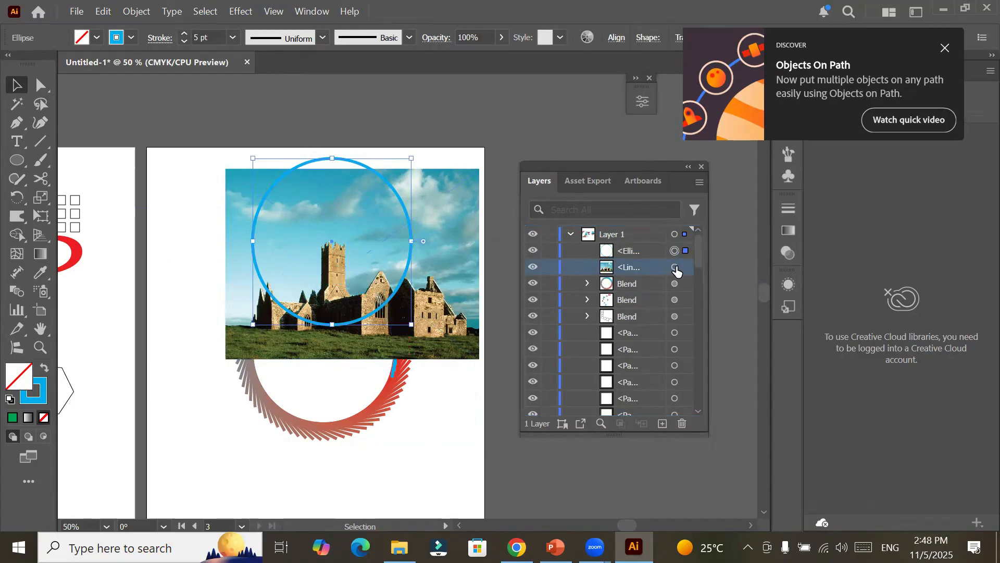
pyautogui.keyDown('shift'); pyautogui.click(676, 268); pyautogui.keyUp('shift')
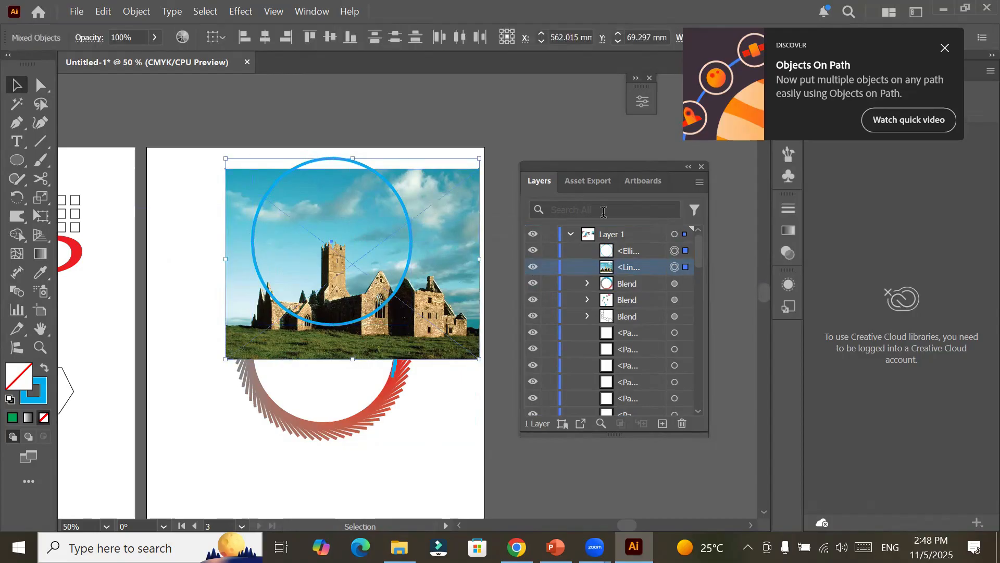
pyautogui.hotkey('ctrl', '7')
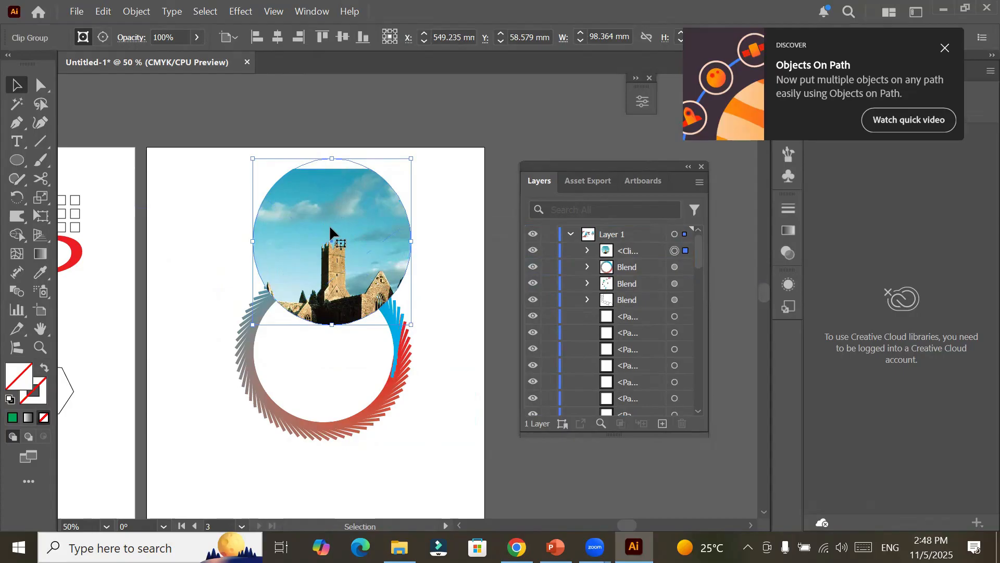
# Step: Move the clipped image onto the ring and scale it down to about 86 mm wide to fit the ring's opening
pyautogui.moveTo(326, 332); pyautogui.dragTo(329, 339)
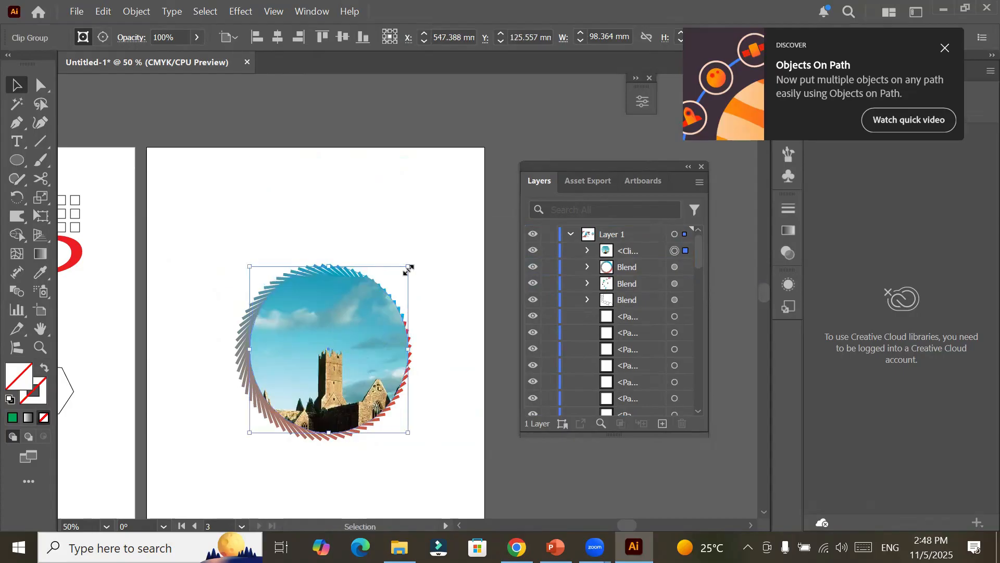
pyautogui.moveTo(408, 269); pyautogui.dragTo(346, 344)
pyautogui.moveTo(346, 344); pyautogui.dragTo(343, 344)
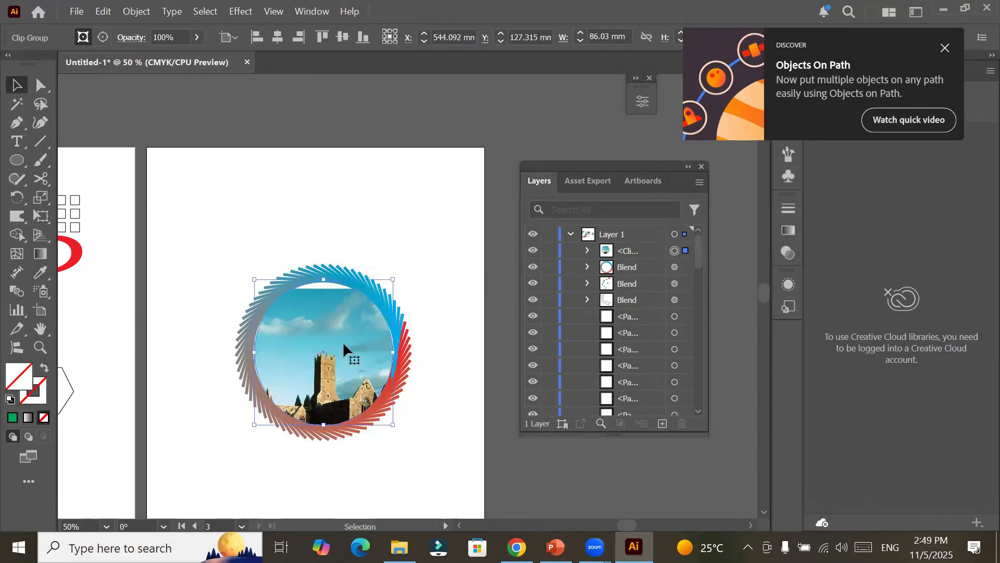
# Step: Nudge the clipped image vertically within the ring's opening to a Y position of about 125.6 mm
pyautogui.press('Up')
pyautogui.press('Up')
pyautogui.press('Up')
pyautogui.press('Up')
pyautogui.press('Up')
pyautogui.press('Up')
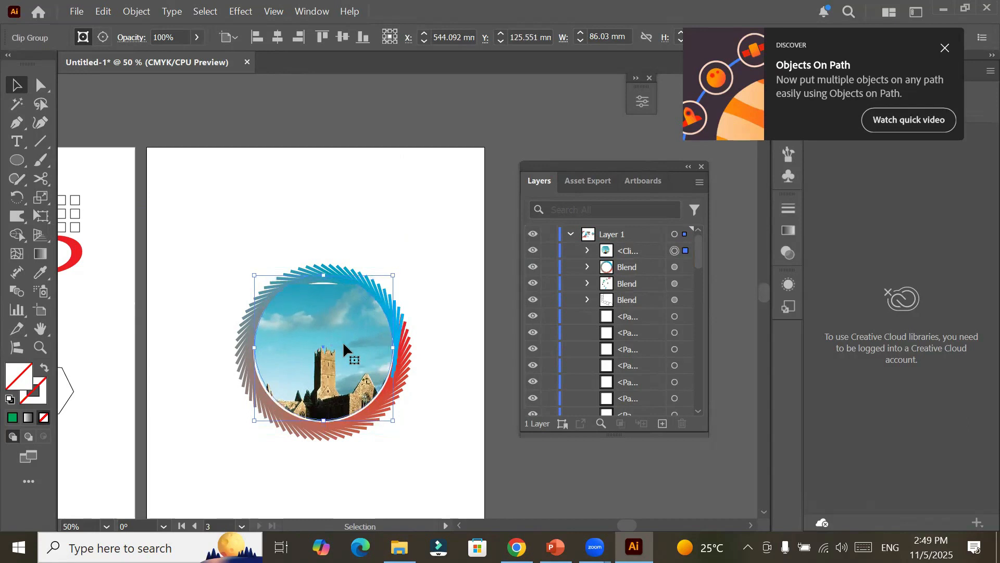
pyautogui.press('Up')
pyautogui.press('Up')
pyautogui.press('Up')
pyautogui.press('Up')
pyautogui.press('Up')
pyautogui.press('Up')
pyautogui.press('Up')
pyautogui.press('Up')
pyautogui.press('Down')
pyautogui.press('Down')
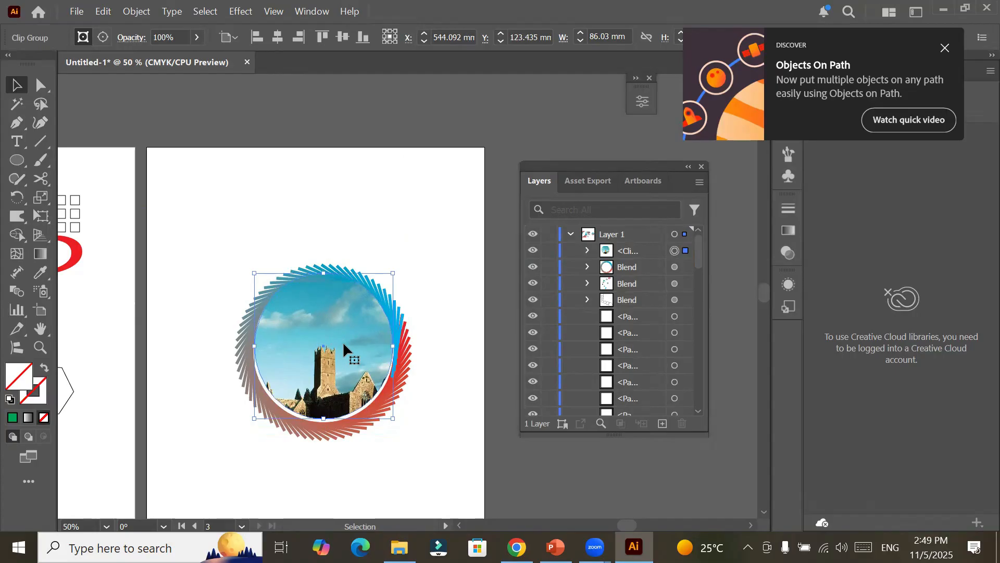
pyautogui.press('Down')
pyautogui.press('Down')
pyautogui.press('Down')
pyautogui.press('Down')
pyautogui.press('Down')
pyautogui.press('Down')
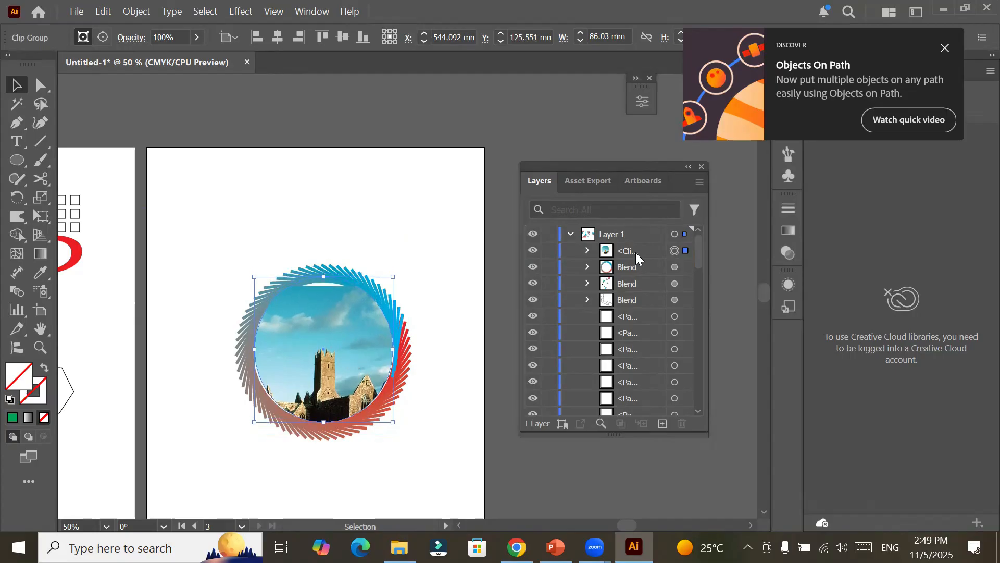
# Step: Move only the photo inside the clip group upward to fill the gap at the circle's top, and deselect it
pyautogui.click(587, 252)
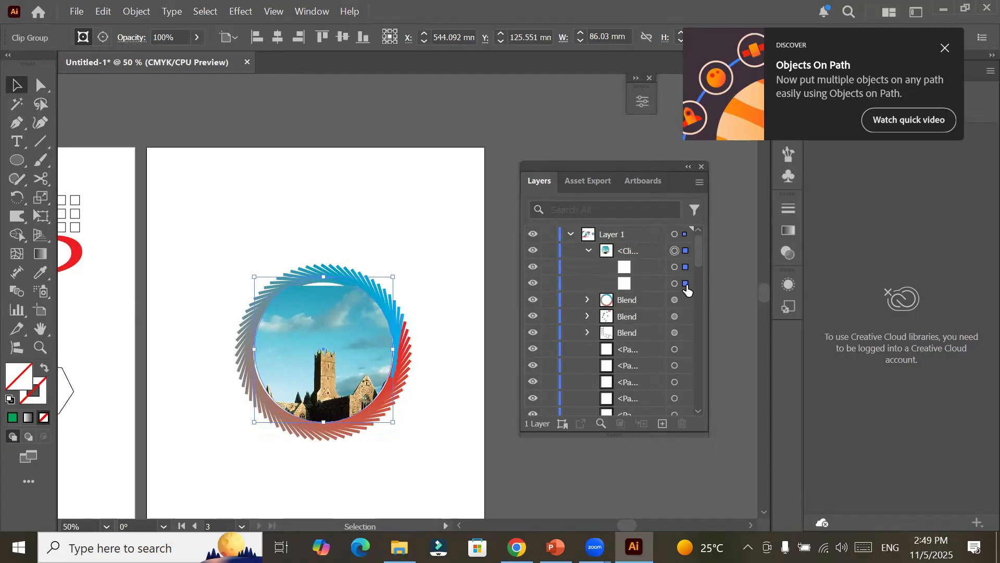
pyautogui.click(675, 284)
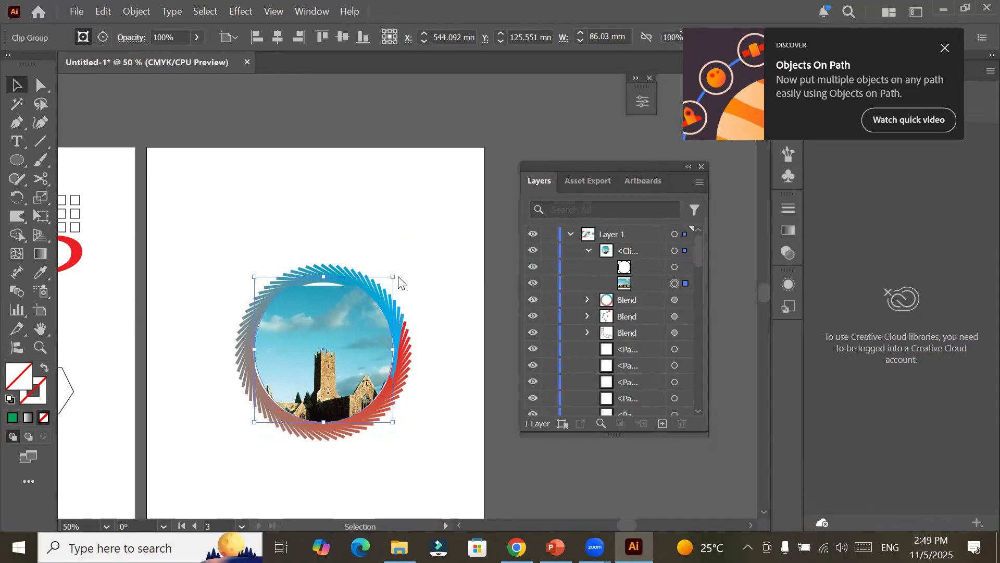
pyautogui.moveTo(341, 285); pyautogui.dragTo(359, 288)
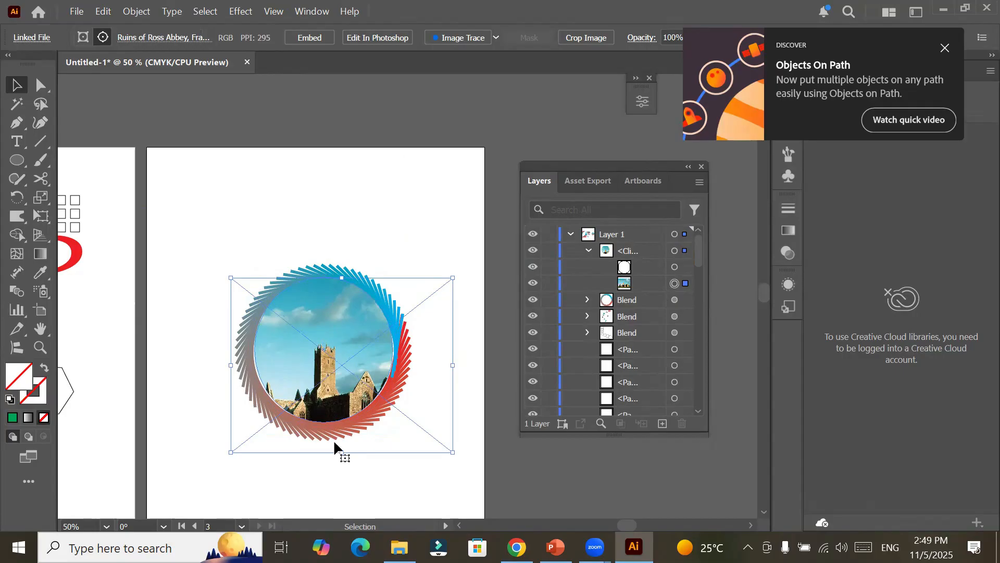
pyautogui.click(332, 490)
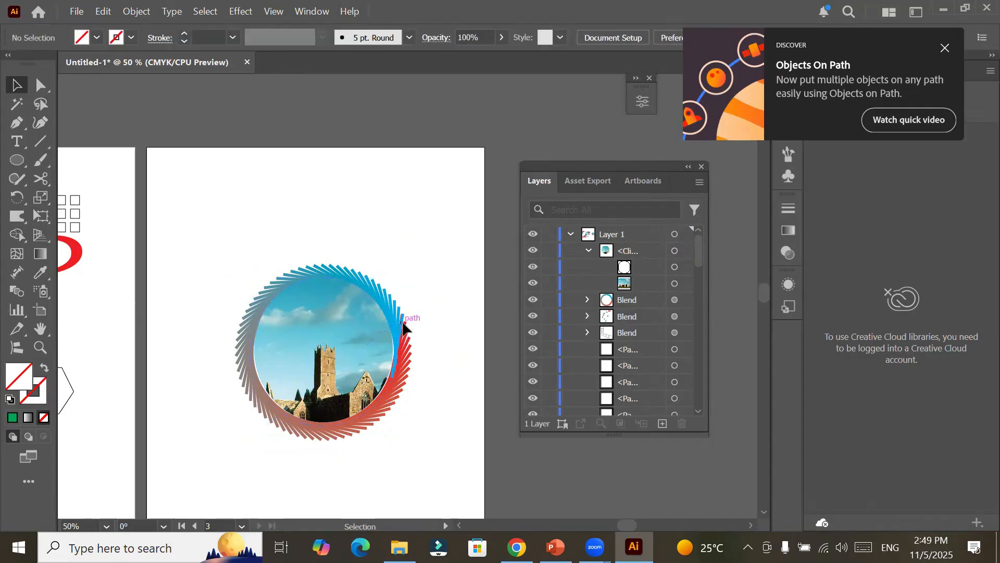
# Step: Nudge the whole clip group slightly downward to centre it in the ring's opening
pyautogui.scroll(2, 403, 324)
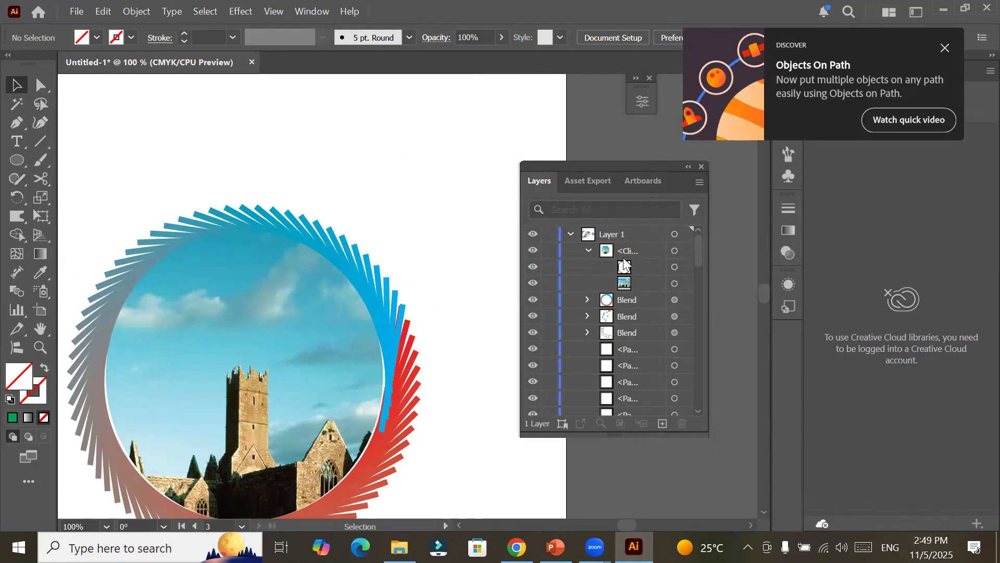
pyautogui.click(674, 252)
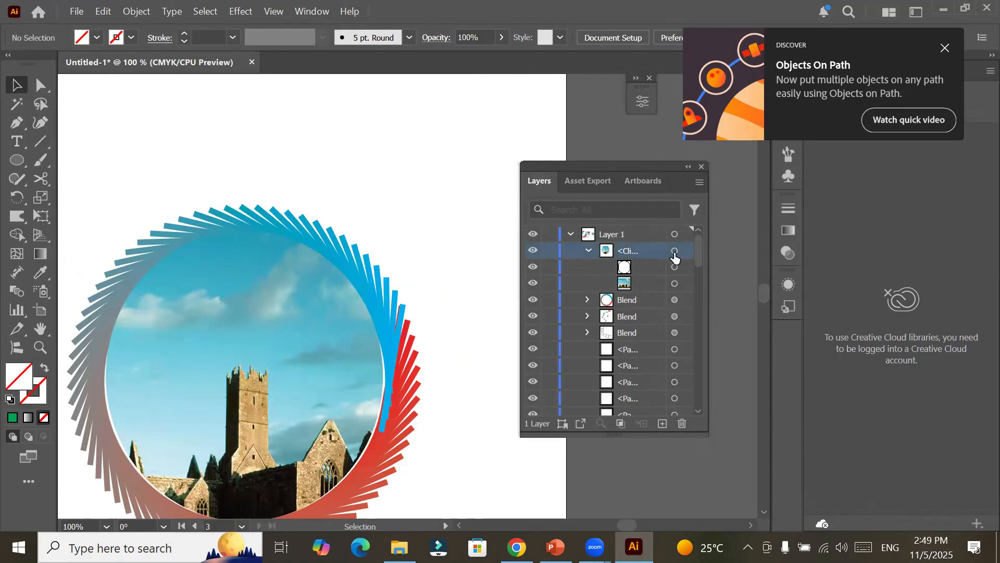
pyautogui.click(675, 252)
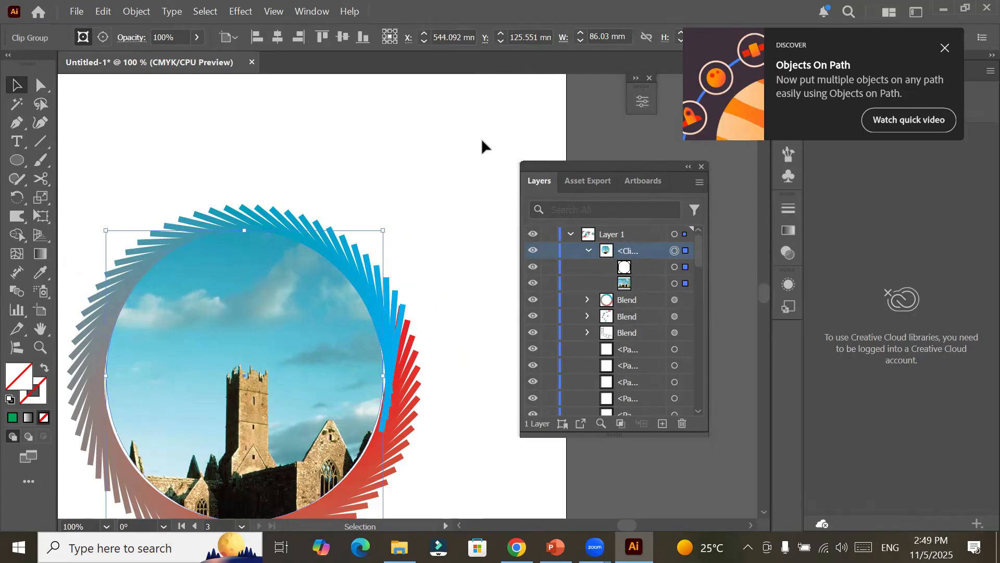
pyautogui.press('Down')
pyautogui.press('Down')
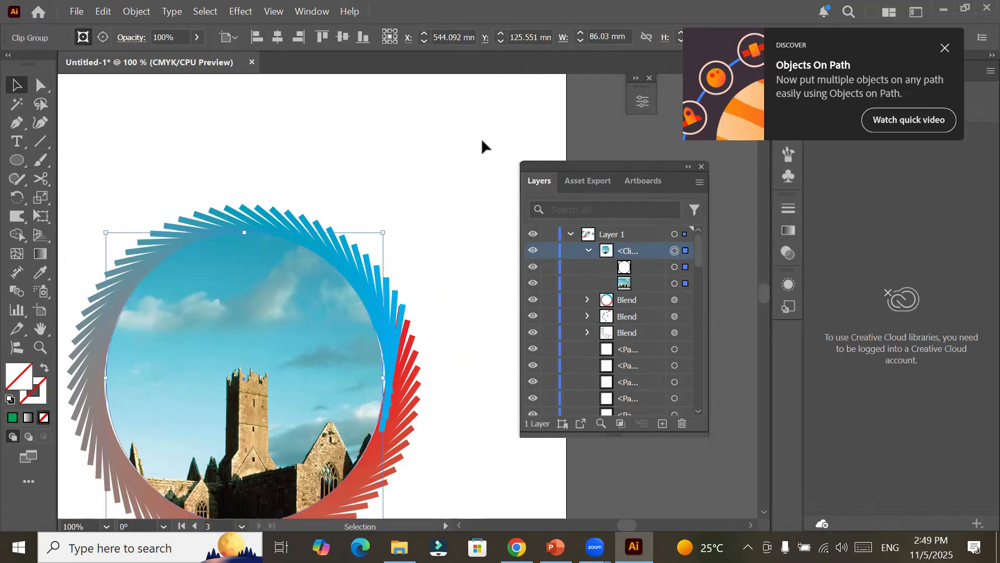
# Step: Nudge the clip group downward in the ring's opening to a Y position of about 127.3 mm, and deselect it
pyautogui.press('Down')
pyautogui.press('Down')
pyautogui.press('Down')
pyautogui.press('Down')
pyautogui.press('Down')
pyautogui.press('Right')
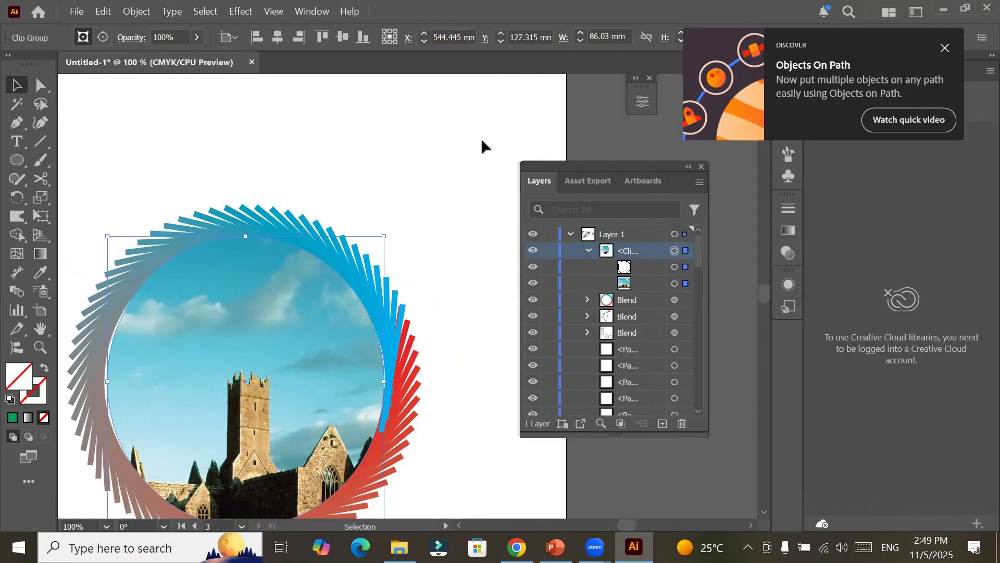
pyautogui.press('Left')
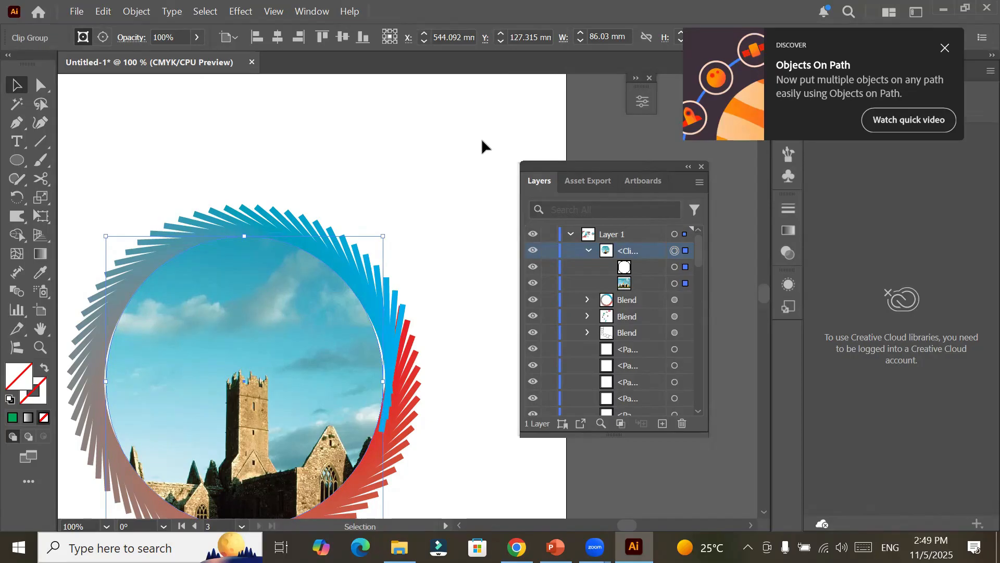
pyautogui.click(475, 156)
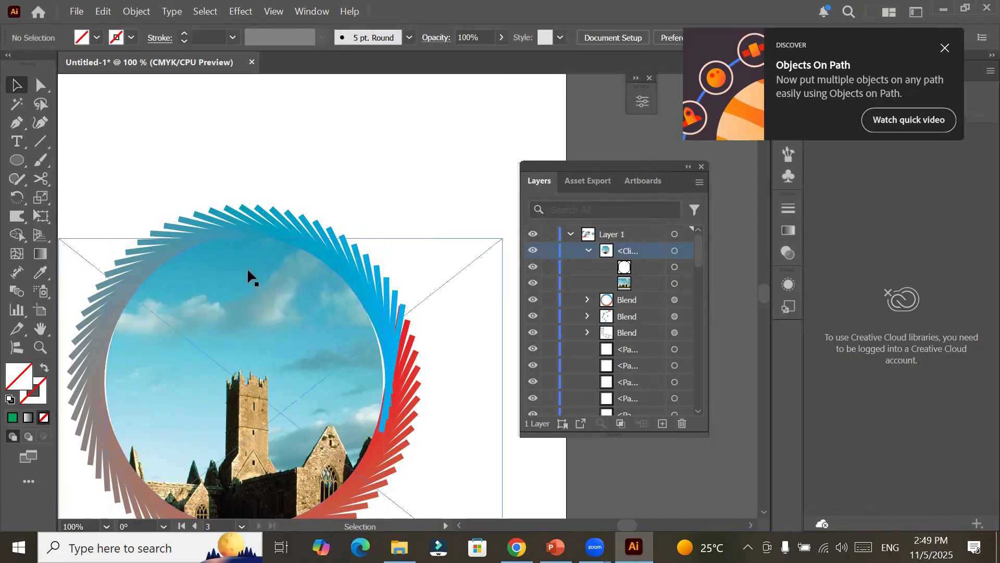
# Step: Move the blended ring and its clipped photo together to the upper part of the artboard
pyautogui.scroll(-3, 247, 268)
pyautogui.scroll(-3, 247, 267)
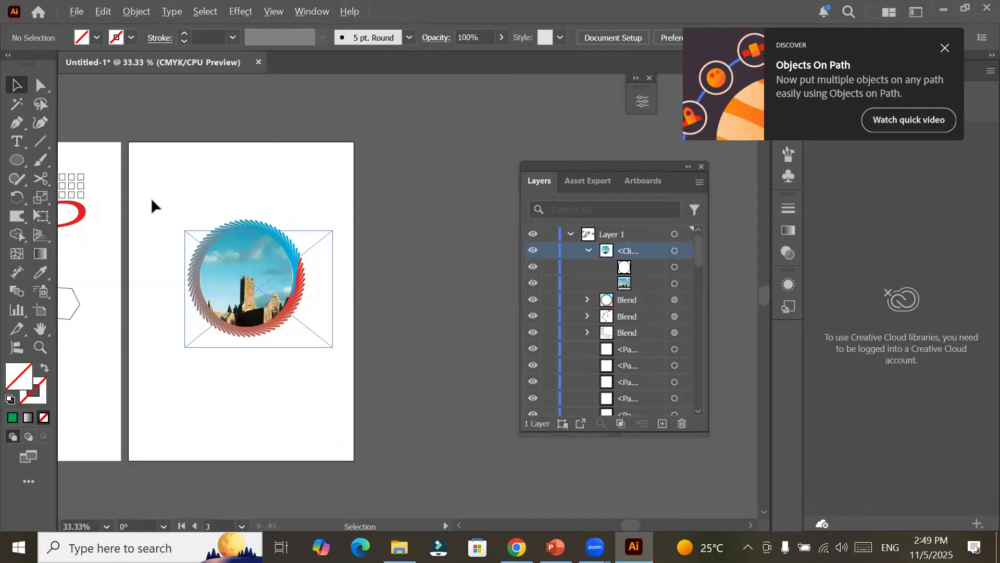
pyautogui.click(296, 318)
pyautogui.moveTo(261, 251); pyautogui.dragTo(255, 328)
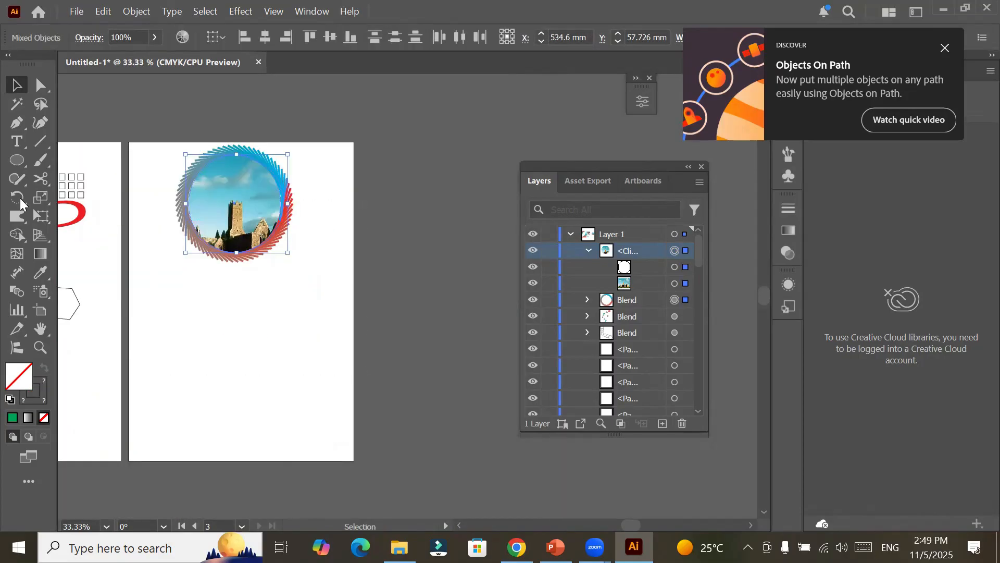
# Step: Add an area text frame of placeholder text about 182 by 164 mm below the ring, and deselect it
pyautogui.click(21, 139)
pyautogui.moveTo(147, 266); pyautogui.dragTo(343, 440)
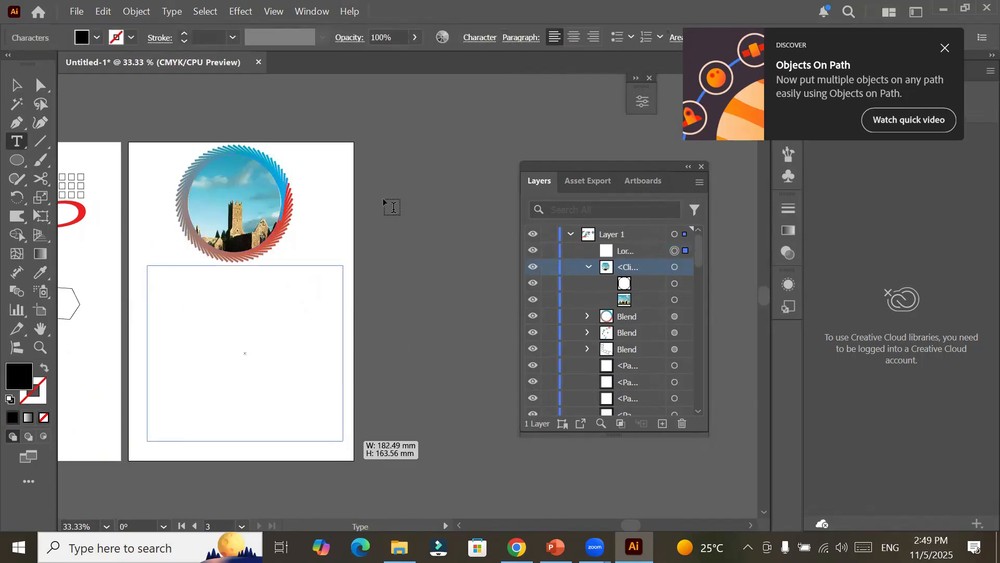
pyautogui.click(18, 89)
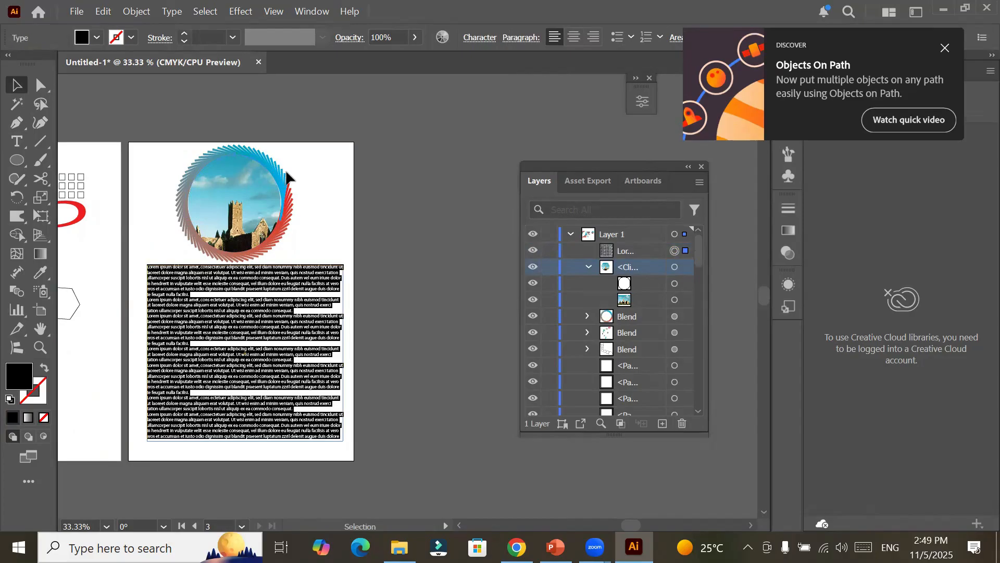
pyautogui.click(336, 166)
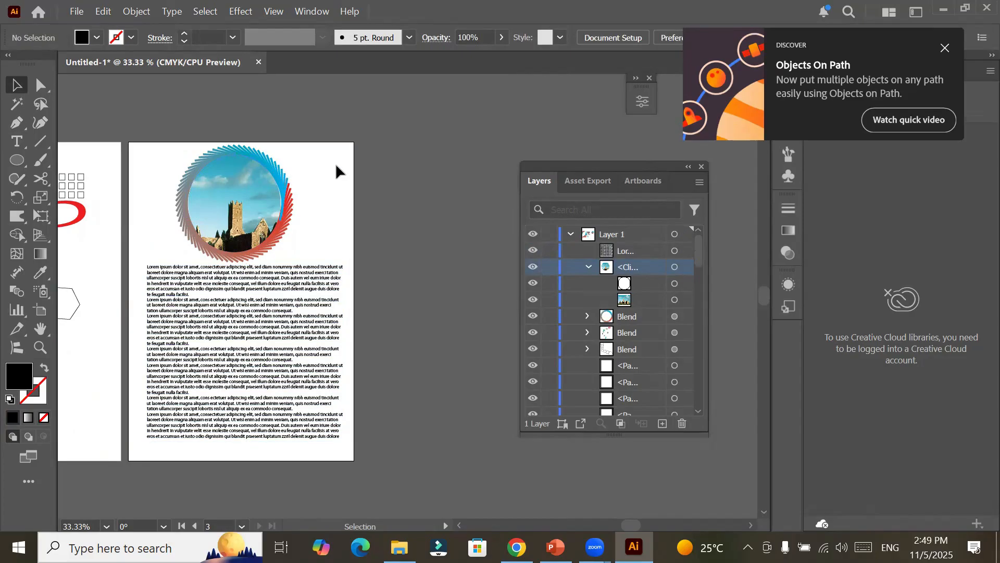
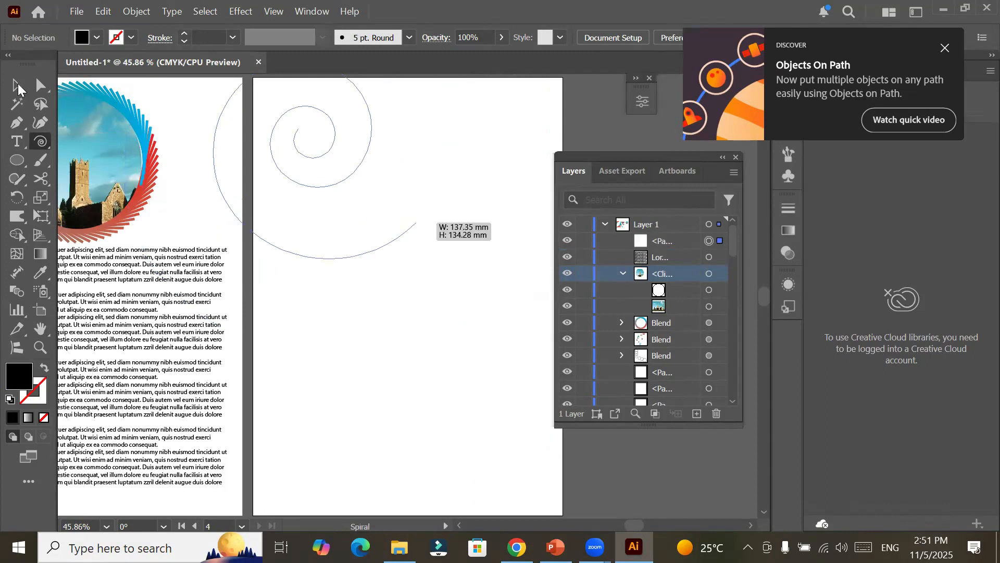
# Step: Move the spiral fully inside the empty artboard and give it a 3 pt light blue stroke
pyautogui.click(17, 86)
pyautogui.click(372, 132)
pyautogui.moveTo(430, 162); pyautogui.dragTo(437, 165)
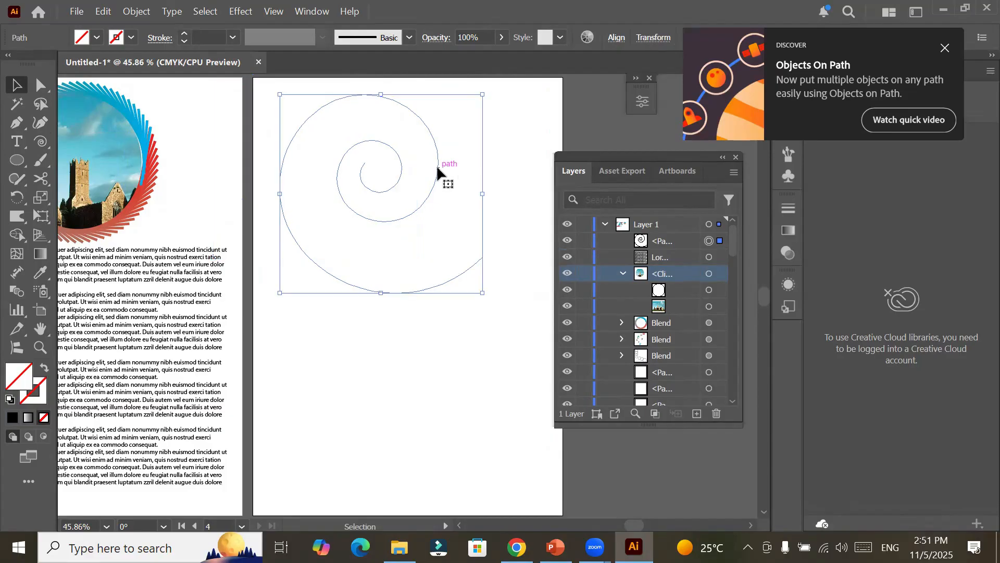
pyautogui.click(184, 33)
pyautogui.doubleClick(184, 33)
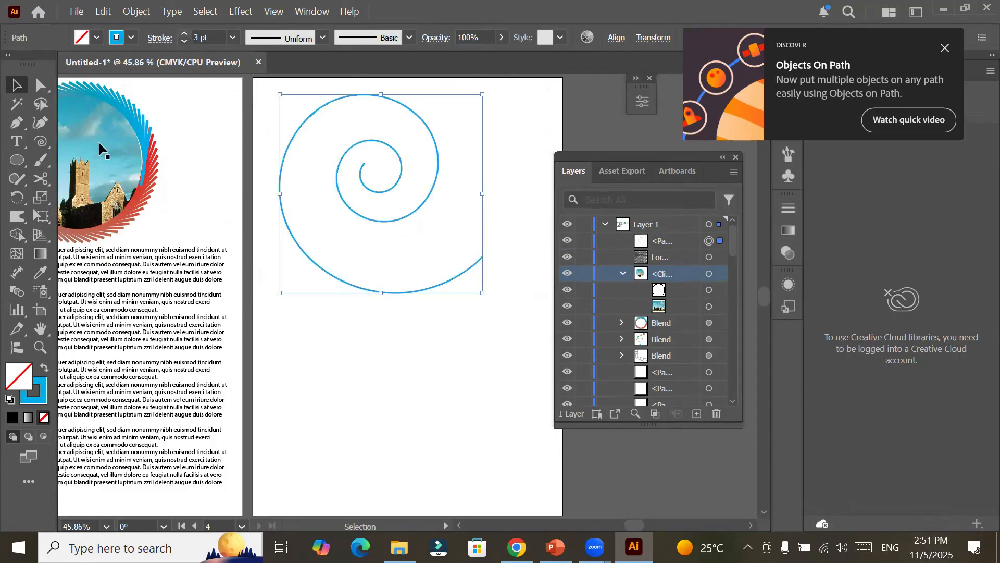
# Step: Draw a small circle below the spiral with a CMYK Red fill and no stroke
pyautogui.click(15, 165)
pyautogui.click(15, 165)
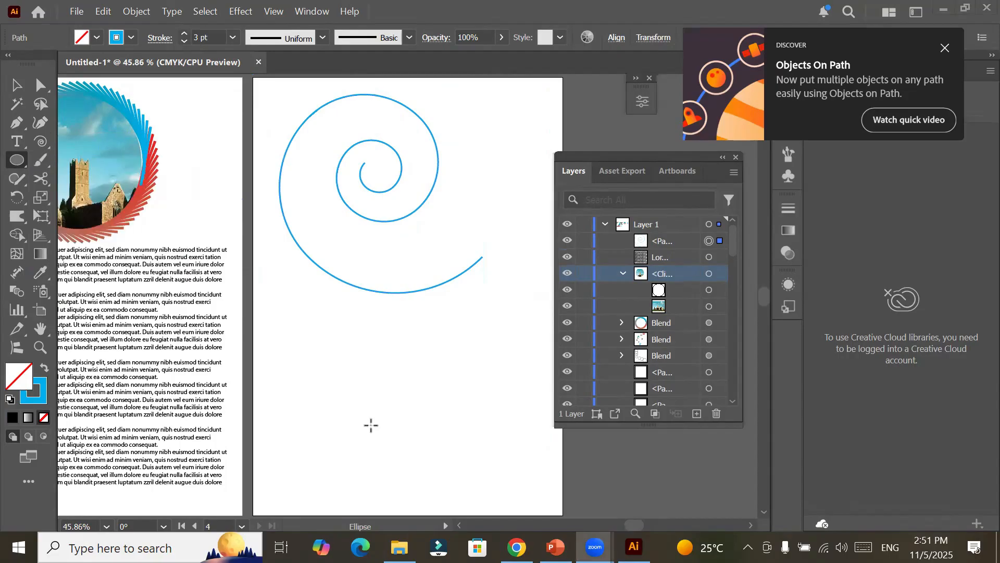
pyautogui.moveTo(304, 364); pyautogui.dragTo(285, 346)
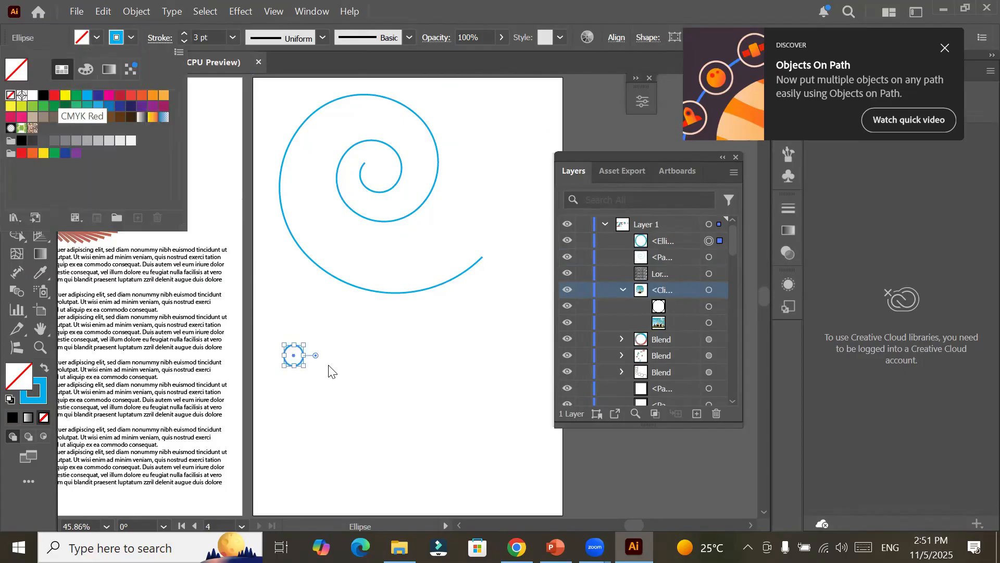
pyautogui.click(55, 95)
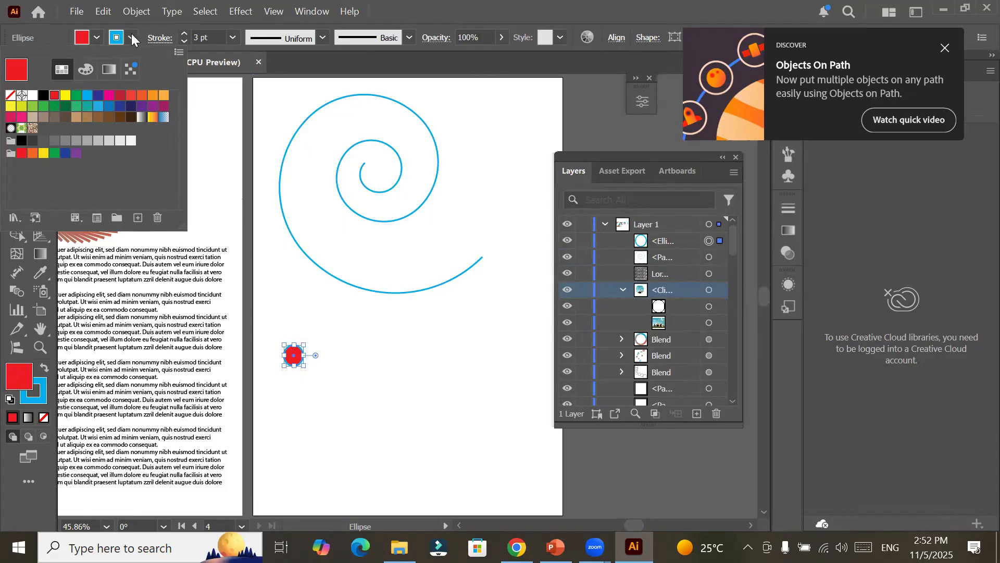
pyautogui.click(131, 35)
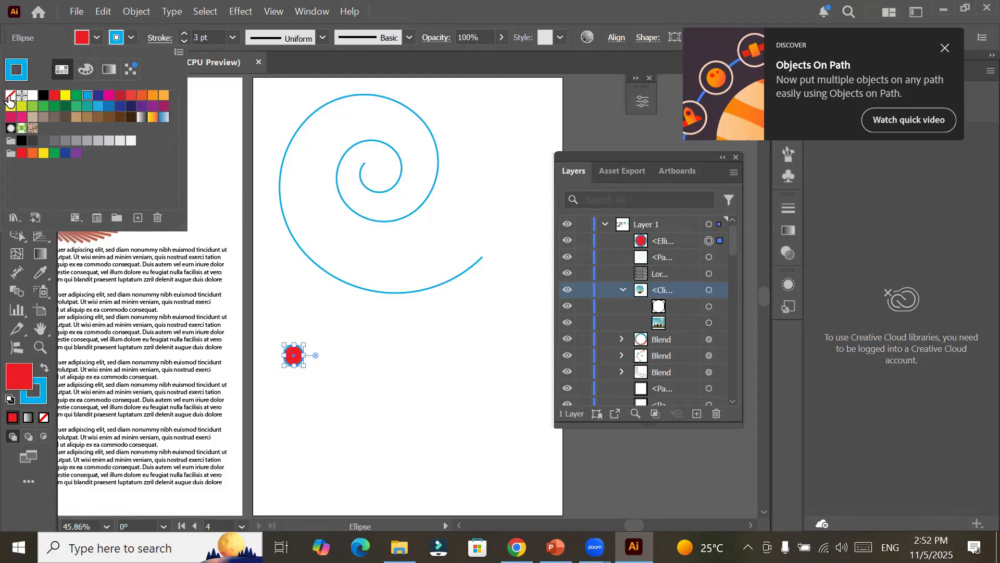
pyautogui.click(10, 97)
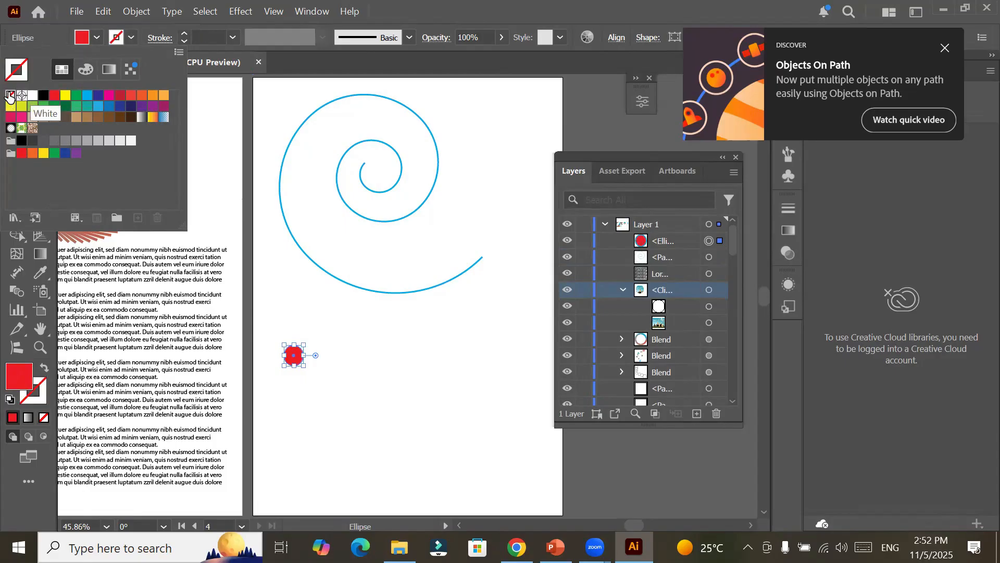
pyautogui.click(20, 366)
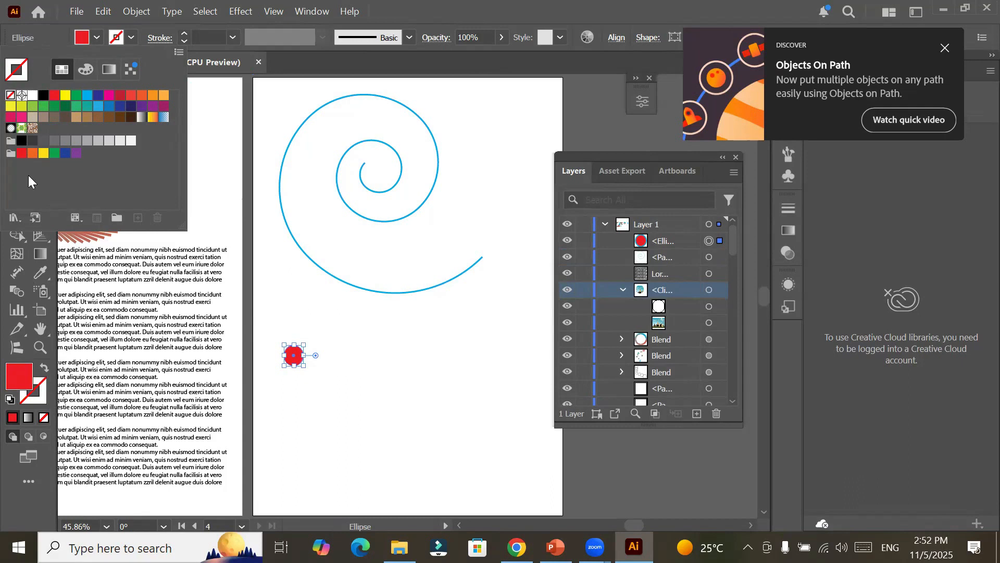
# Step: Duplicate the red circle horizontally to the other side below the spiral and fill the copy with dark blue
pyautogui.click(15, 85)
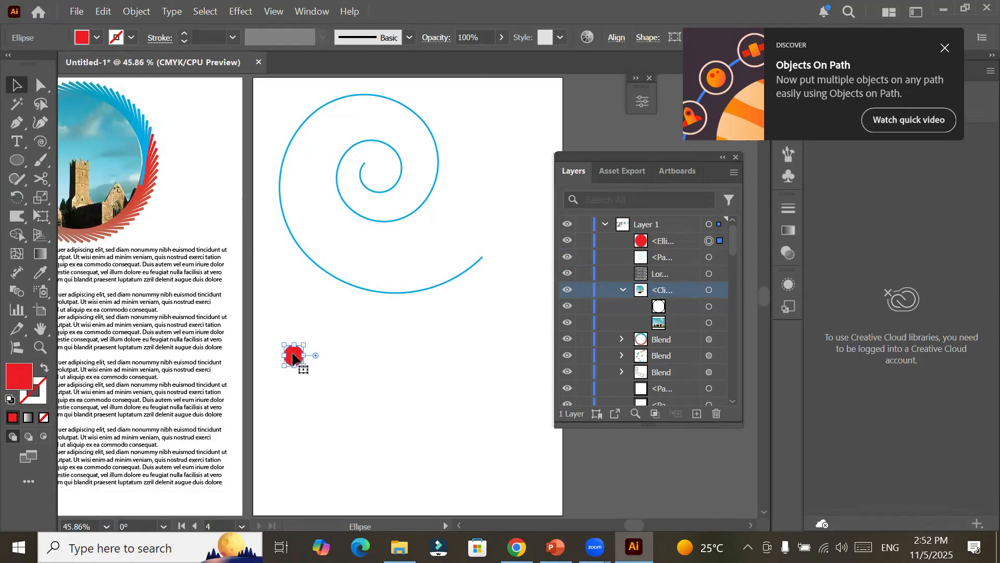
pyautogui.moveTo(294, 355); pyautogui.dragTo(467, 356)
pyautogui.moveTo(269, 332); pyautogui.dragTo(508, 385)
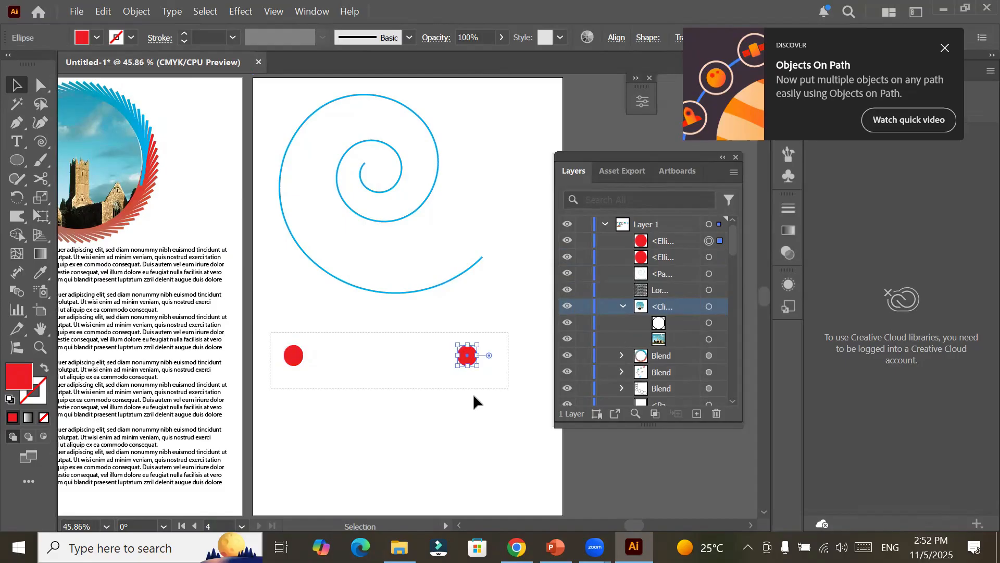
pyautogui.click(470, 355)
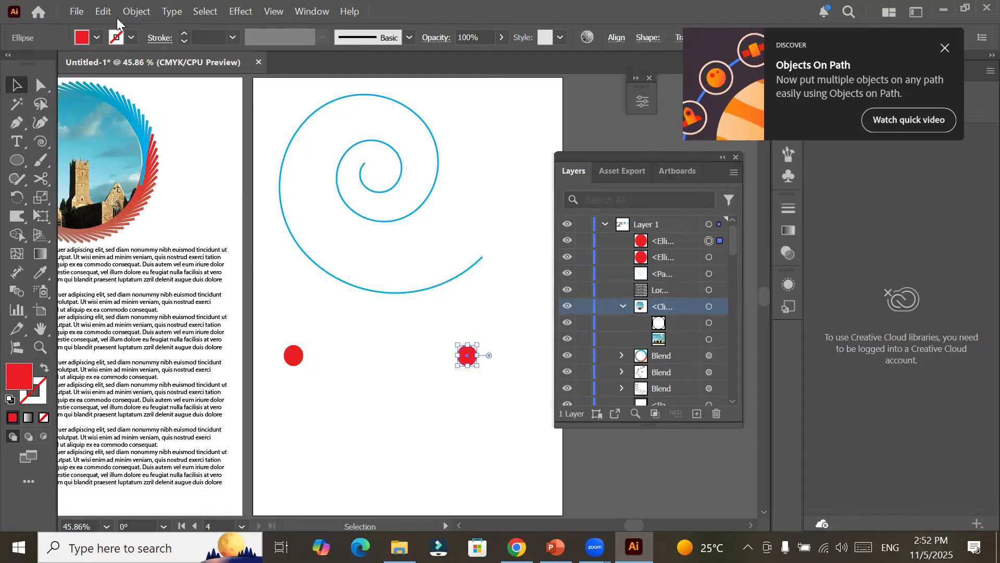
pyautogui.click(97, 37)
pyautogui.click(97, 96)
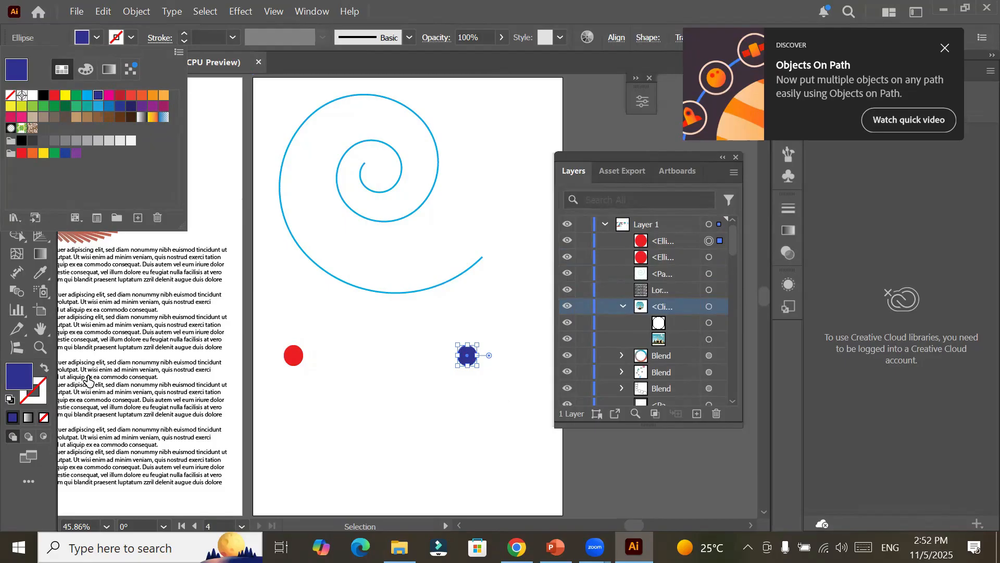
# Step: Make a blend between the red and dark blue circles
pyautogui.click(306, 355)
pyautogui.moveTo(525, 386); pyautogui.dragTo(264, 332)
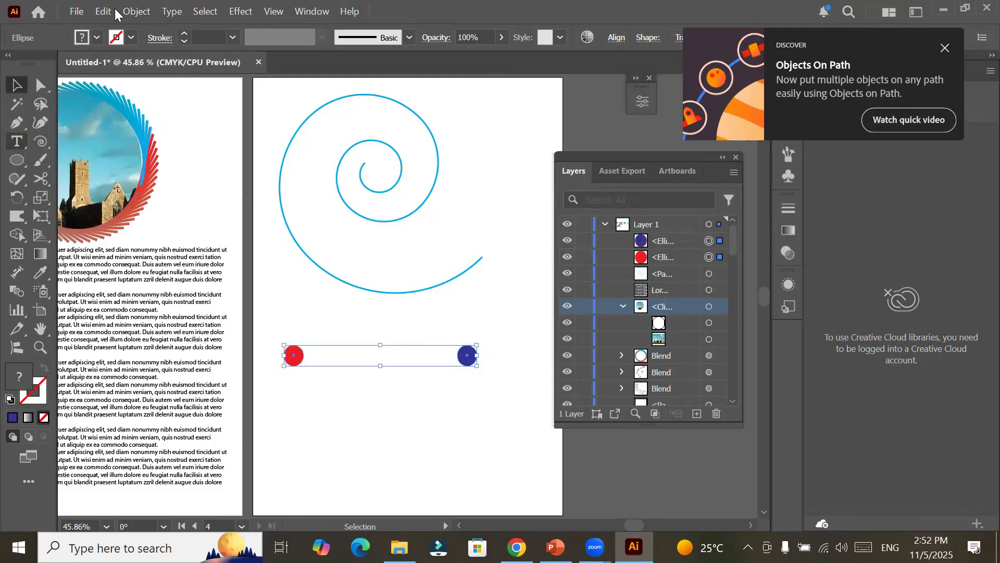
pyautogui.click(131, 10)
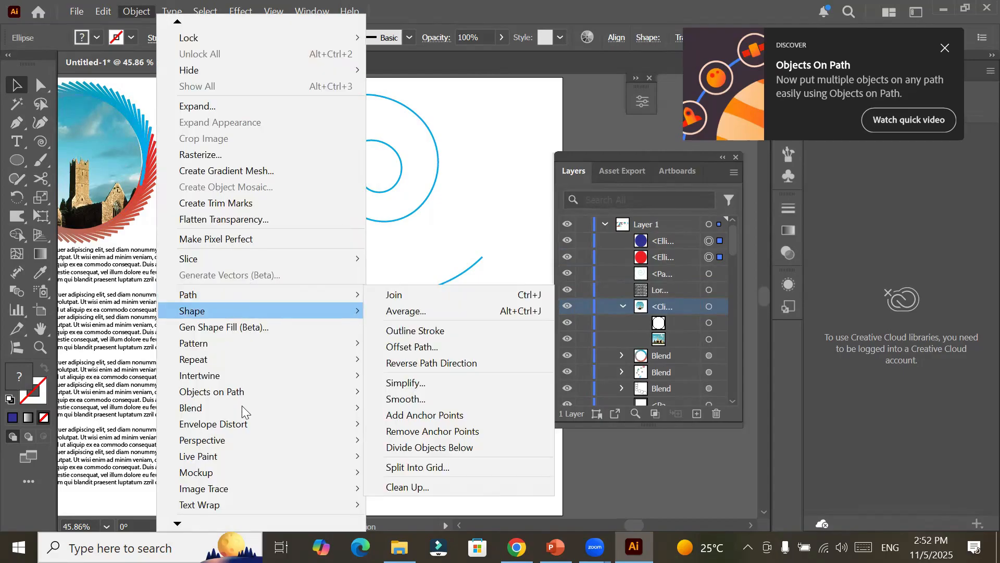
pyautogui.moveTo(242, 405)
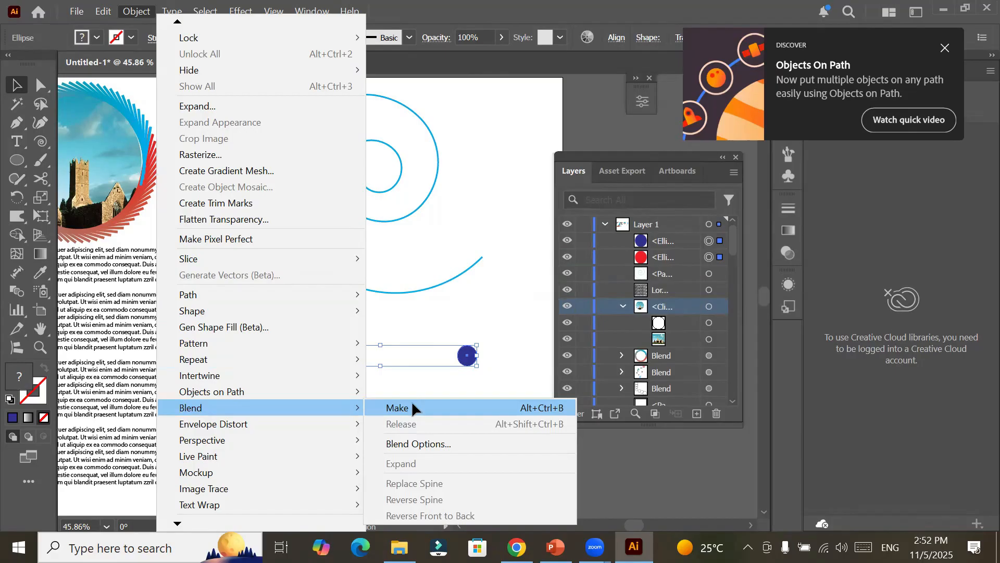
pyautogui.click(411, 407)
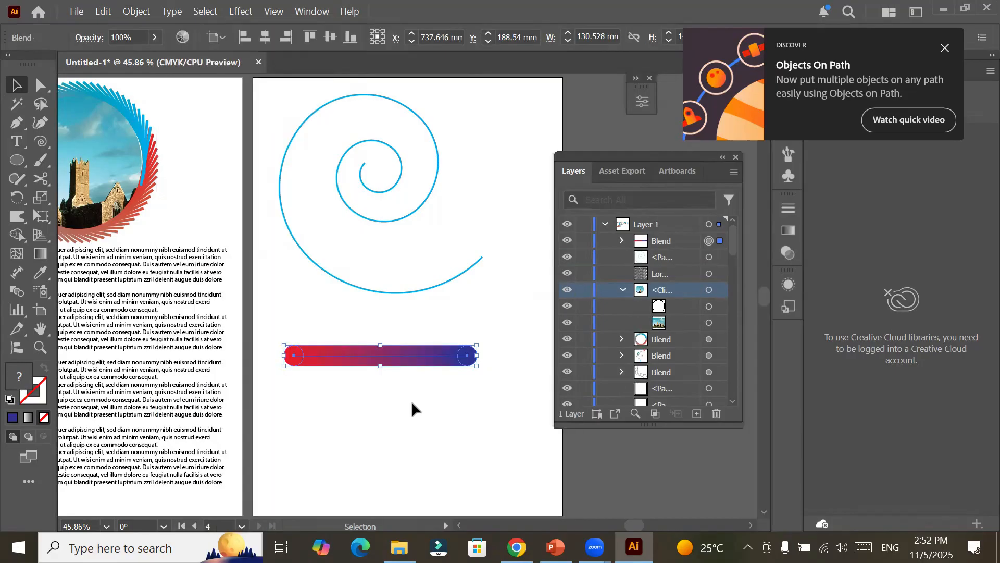
# Step: Replace the spine of the circle blend with the spiral path
pyautogui.keyDown('shift'); pyautogui.click(322, 106); pyautogui.keyUp('shift')
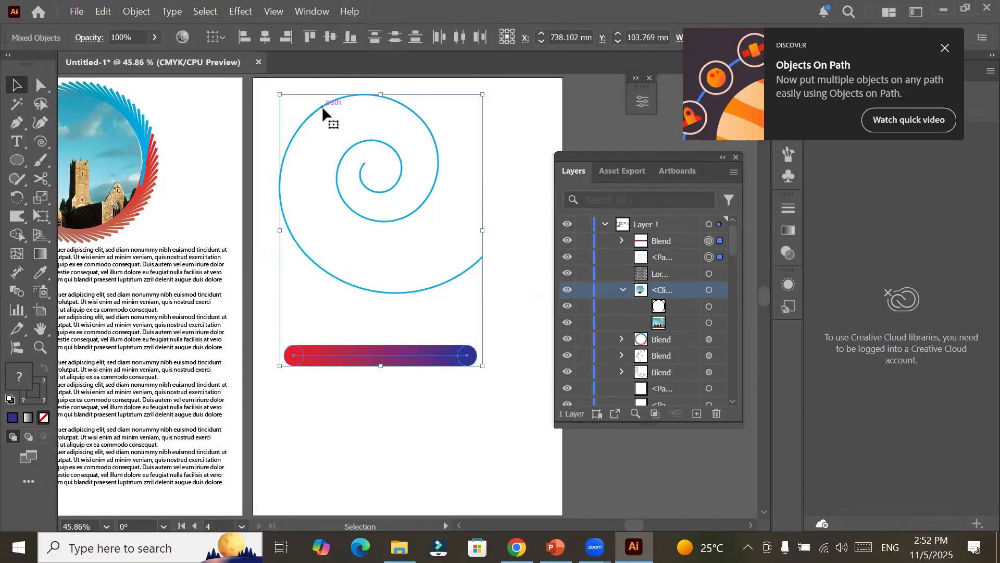
pyautogui.click(130, 16)
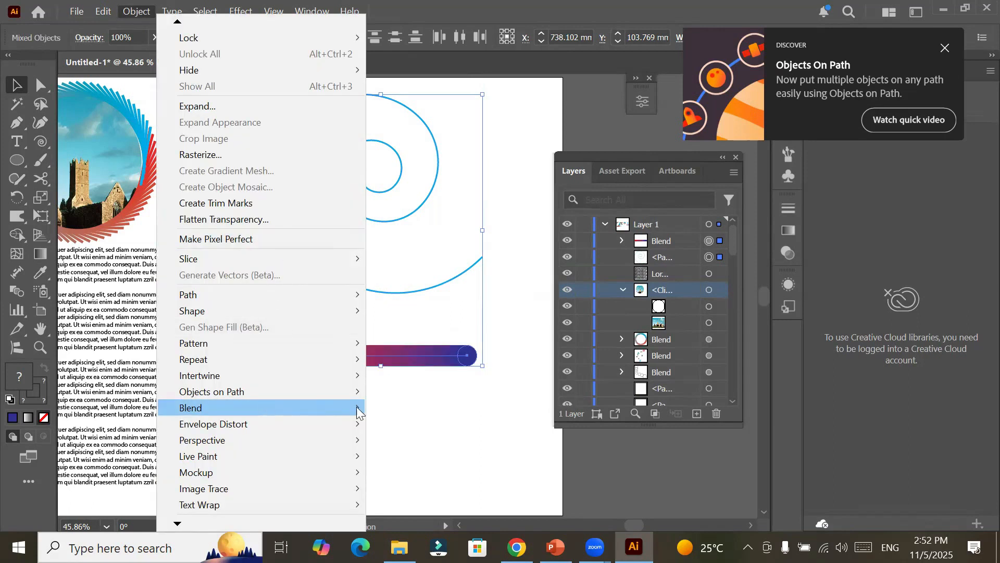
pyautogui.moveTo(264, 404)
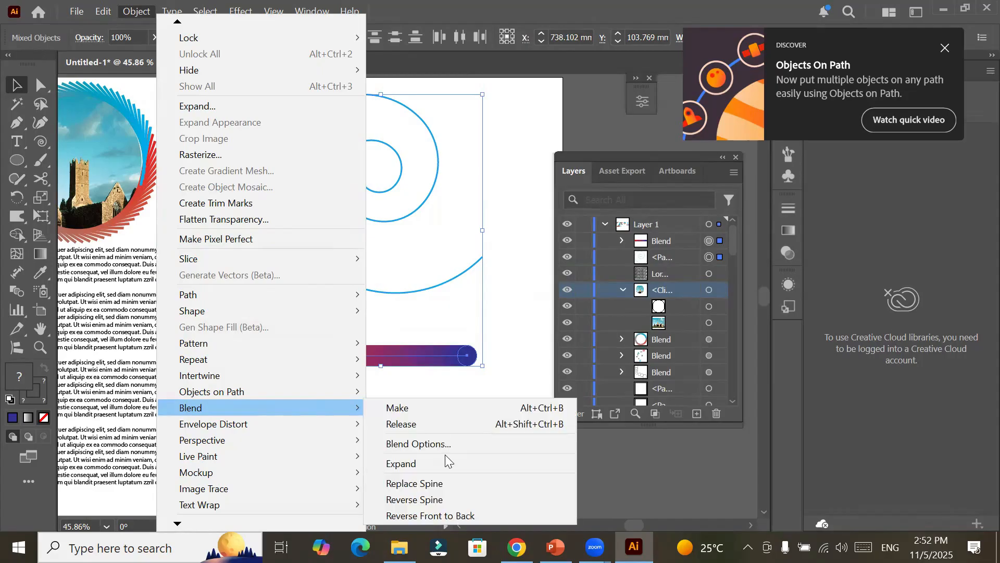
pyautogui.click(452, 483)
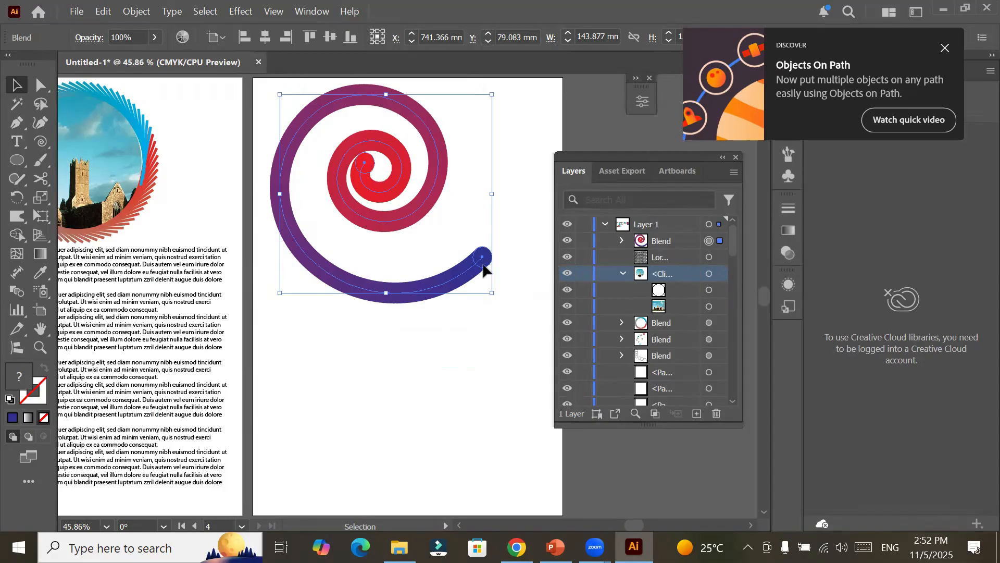
# Step: Reverse the spine of the spiral blend to put the blue end at the centre
pyautogui.click(142, 10)
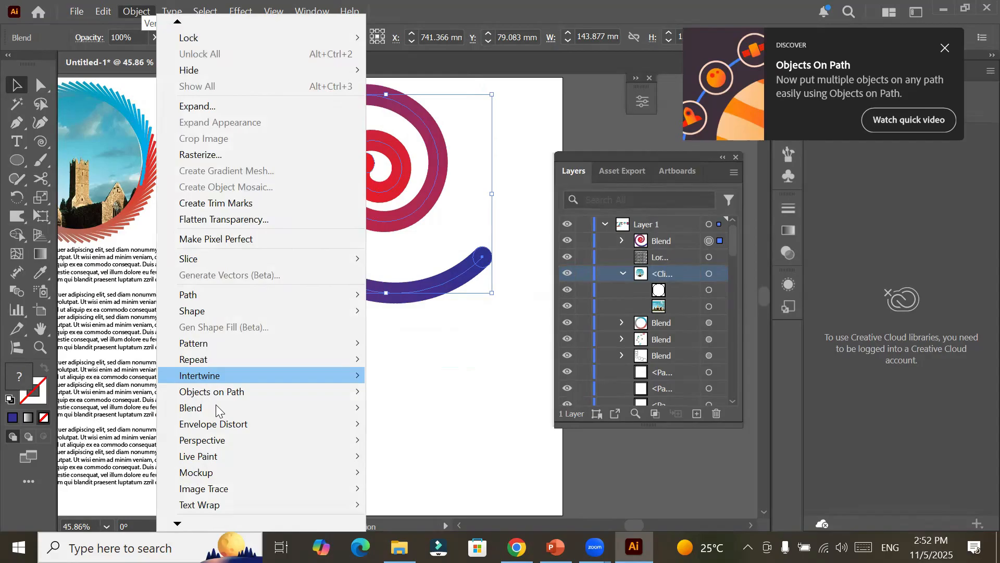
pyautogui.moveTo(216, 407)
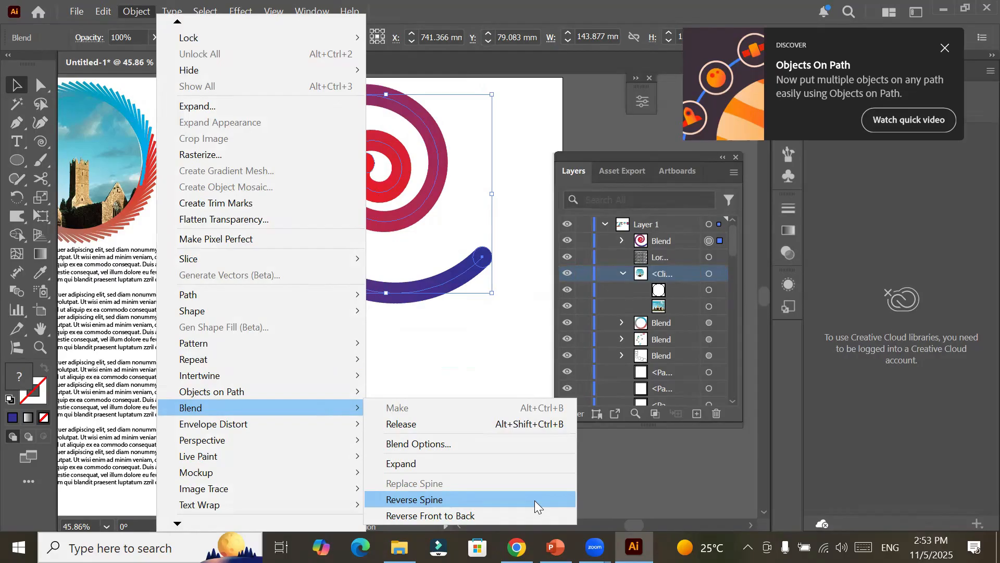
pyautogui.click(535, 500)
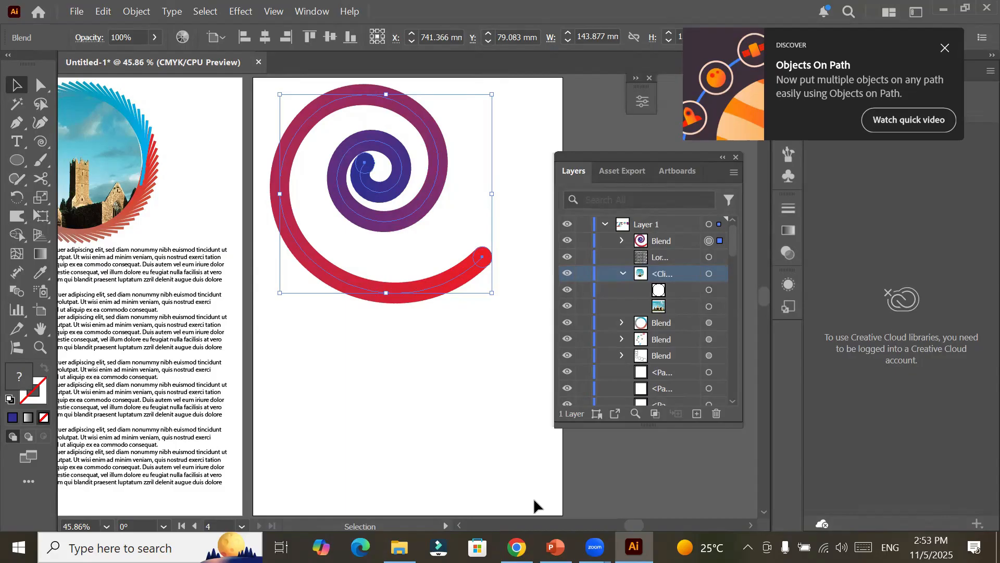
# Step: Reverse the spiral blend's spine back to put the red end at the centre again
pyautogui.click(132, 10)
pyautogui.moveTo(276, 420)
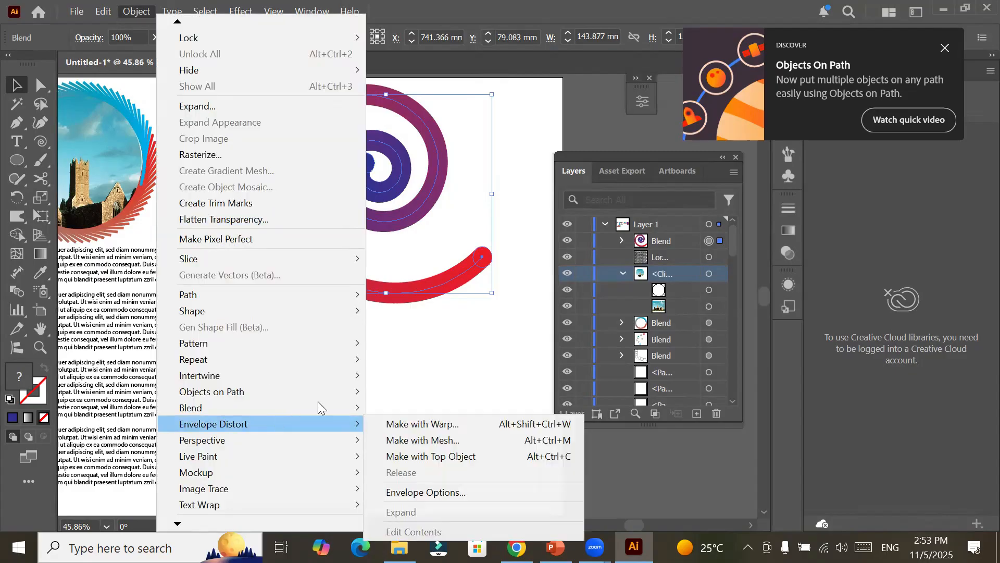
pyautogui.moveTo(318, 402)
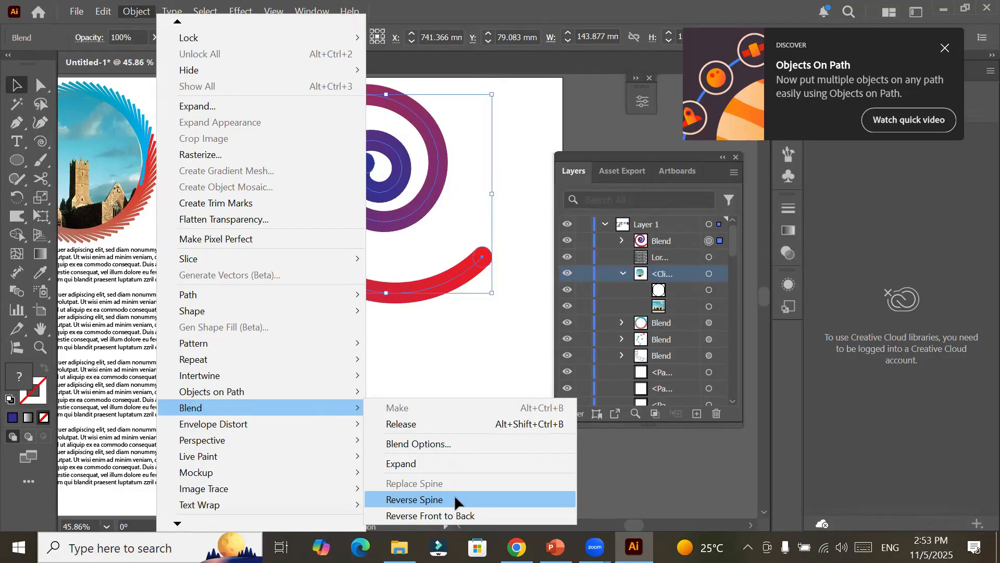
pyautogui.click(454, 497)
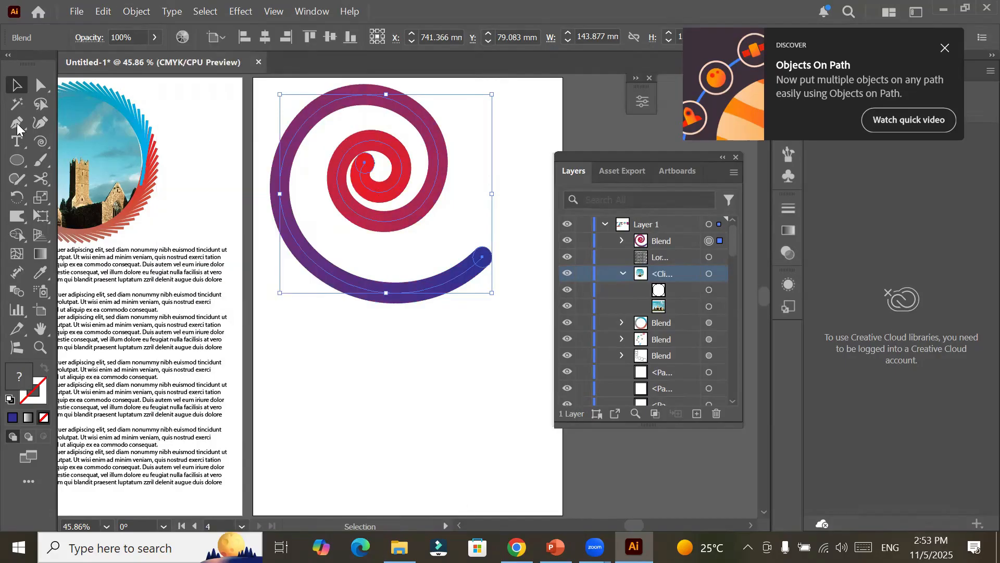
# Step: Draw an open wavy path with three anchor points across the page below the spiral blend using the Pen tool
pyautogui.moveTo(17, 123); pyautogui.dragTo(83, 122)
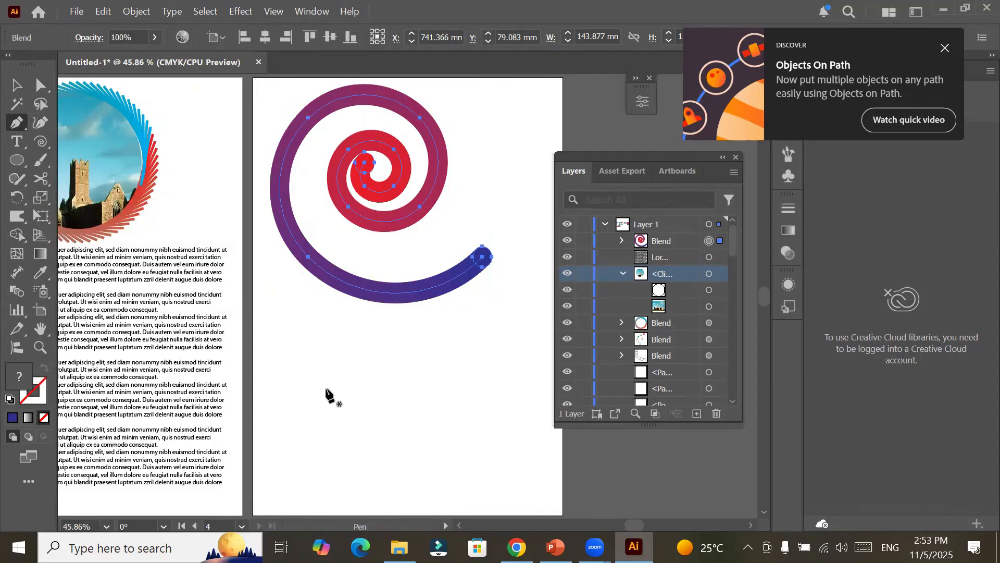
pyautogui.click(295, 372)
pyautogui.moveTo(389, 372); pyautogui.dragTo(405, 323)
pyautogui.click(517, 373)
pyautogui.moveTo(517, 373); pyautogui.dragTo(533, 403)
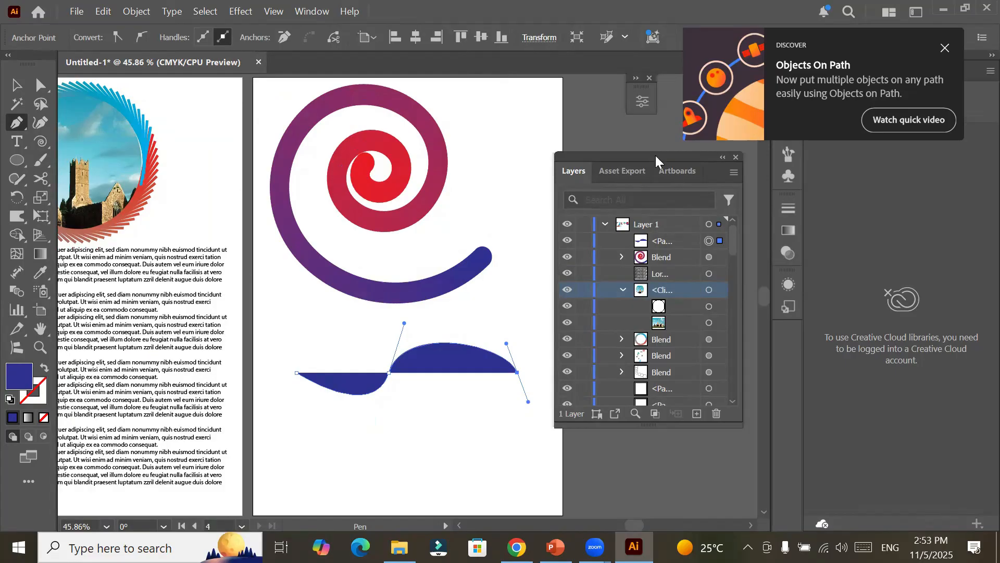
# Step: Remove the wavy path's fill and give it a 1 pt cyan stroke
pyautogui.click(644, 103)
pyautogui.click(444, 191)
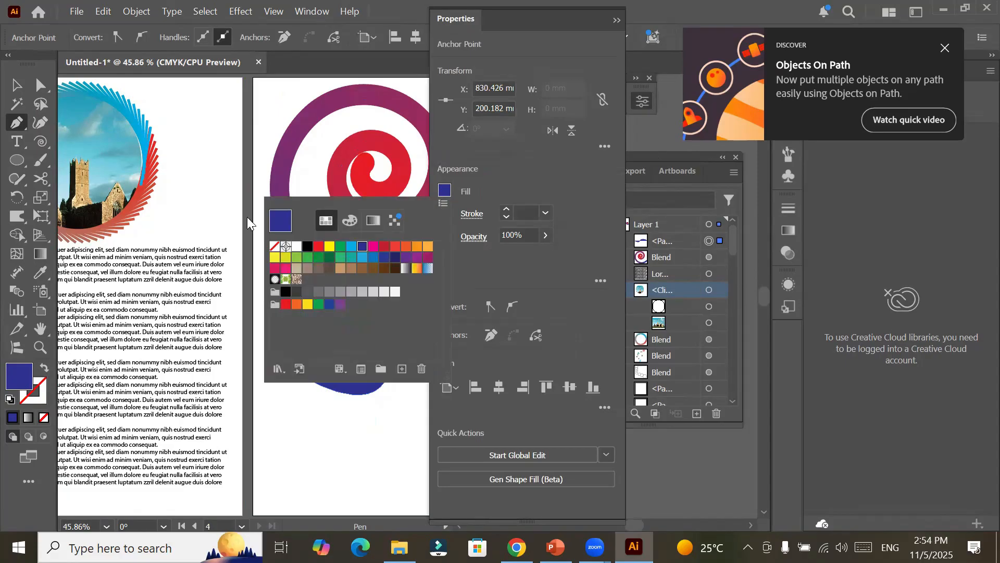
pyautogui.click(274, 247)
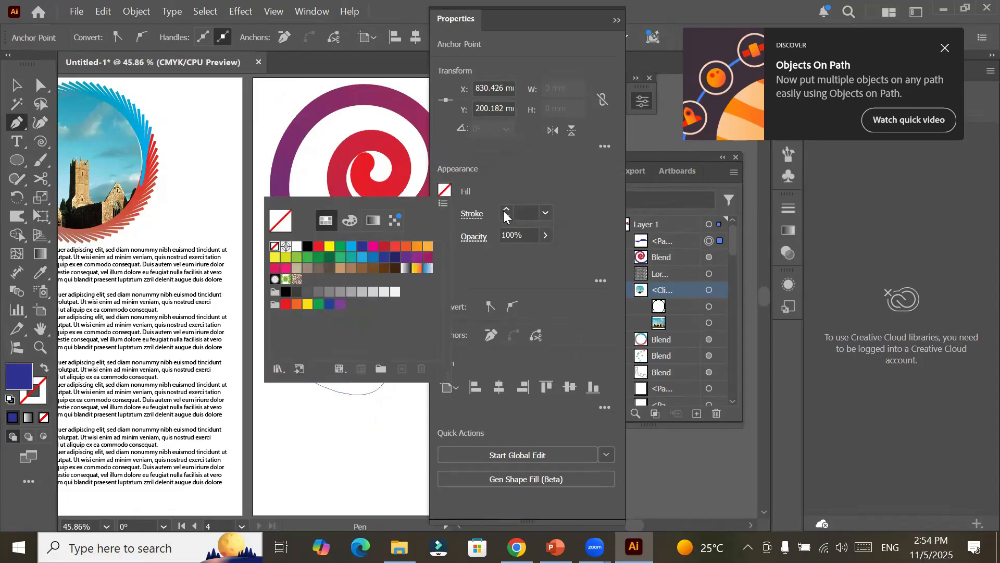
pyautogui.click(476, 213)
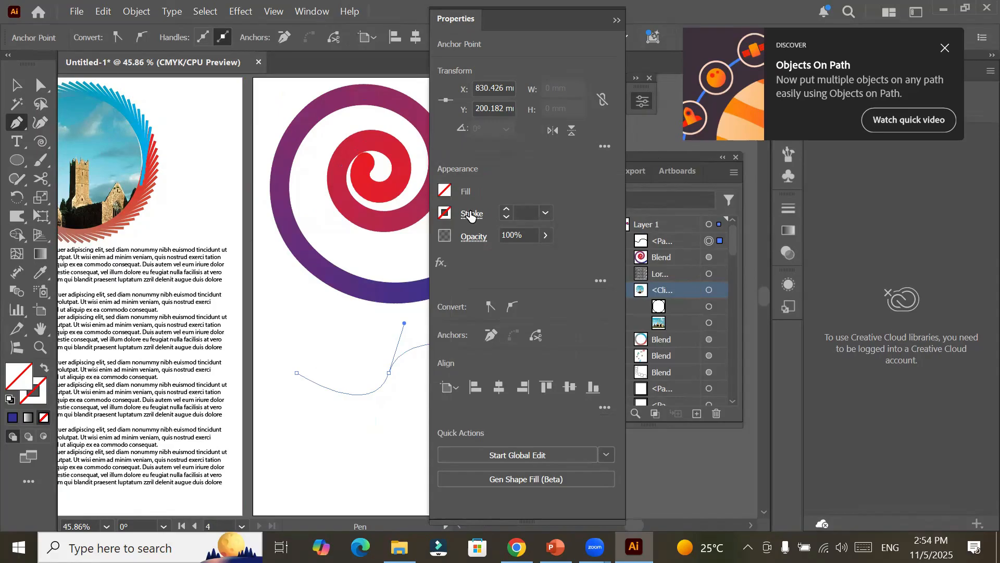
pyautogui.click(506, 210)
pyautogui.click(505, 210)
pyautogui.click(505, 210)
pyautogui.click(506, 210)
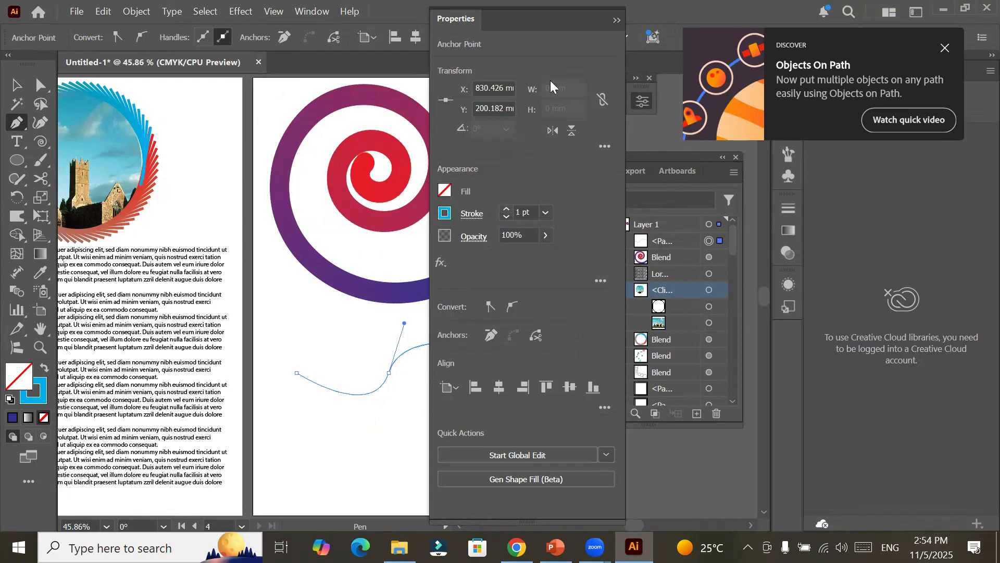
pyautogui.click(616, 21)
# Step: Release the spiral blend and delete its spiral path, keeping the red and blue circles
pyautogui.click(17, 84)
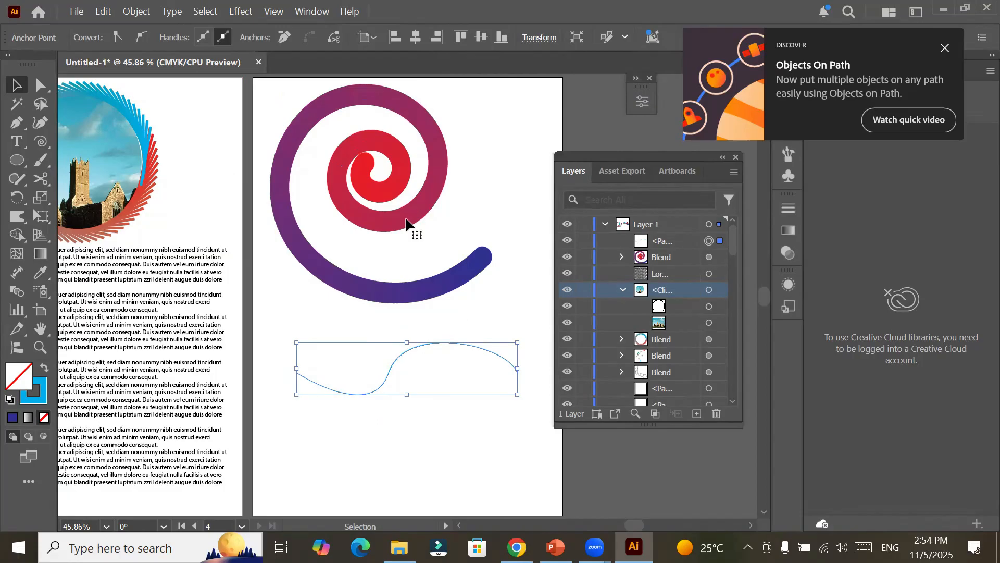
pyautogui.click(137, 11)
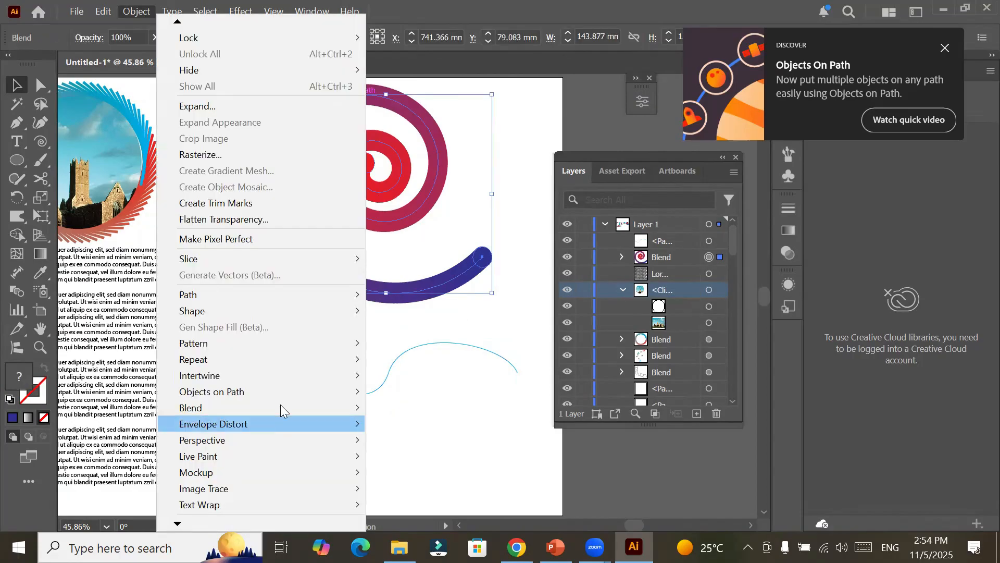
pyautogui.moveTo(280, 406)
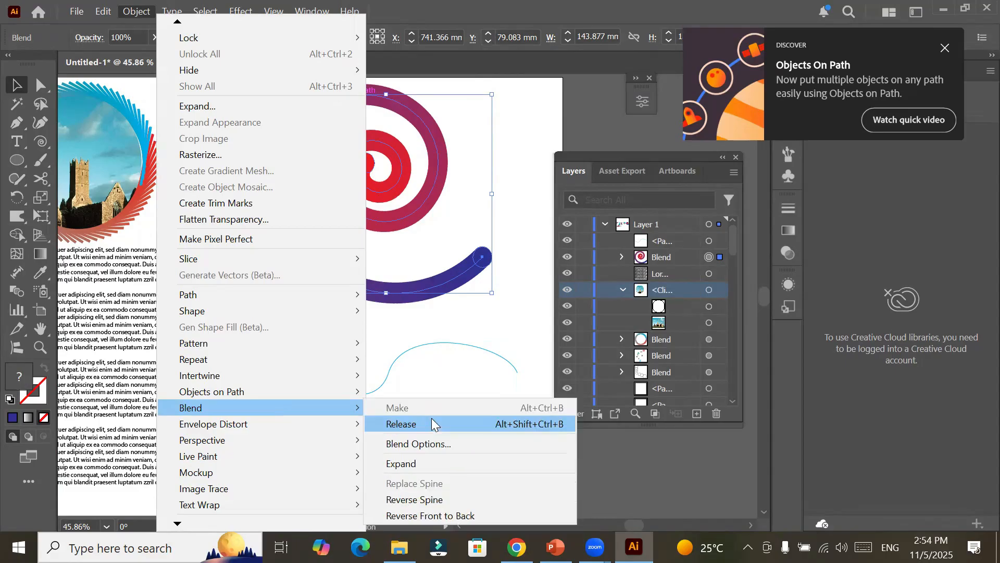
pyautogui.click(432, 423)
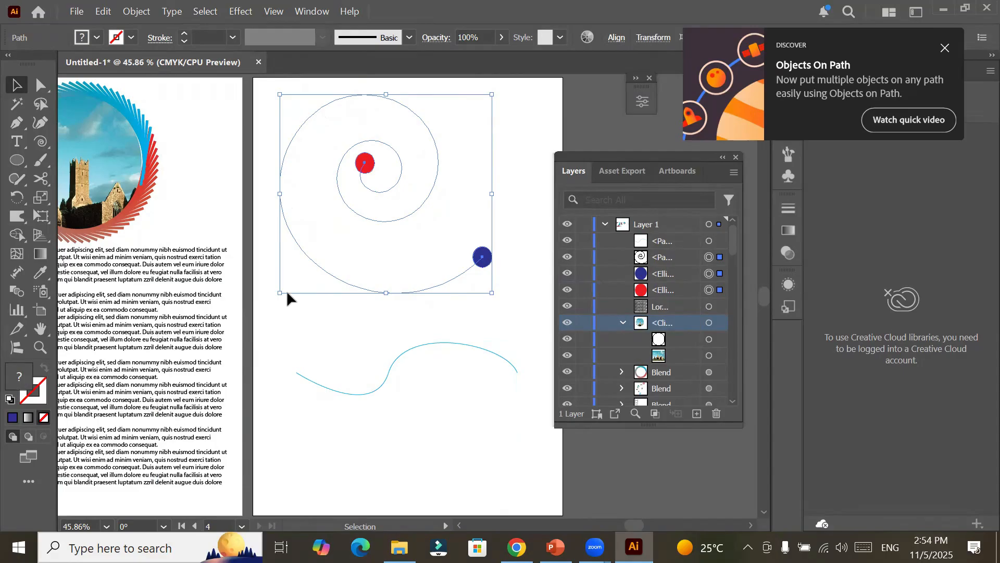
pyautogui.click(335, 270)
pyautogui.moveTo(306, 226); pyautogui.dragTo(357, 282)
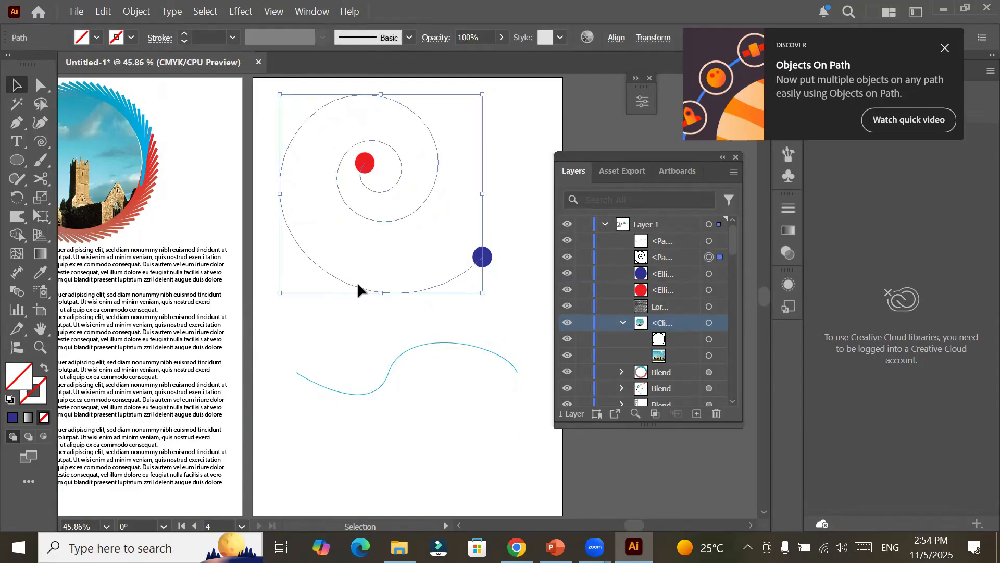
pyautogui.press('Delete')
# Step: Make a straight blend between the released red and blue circles
pyautogui.moveTo(540, 298); pyautogui.dragTo(342, 142)
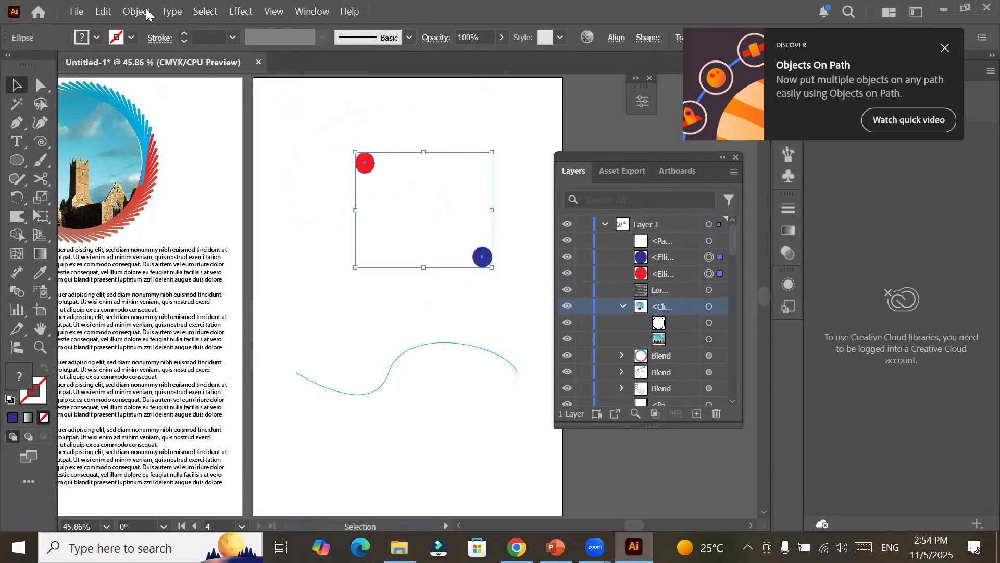
pyautogui.click(147, 11)
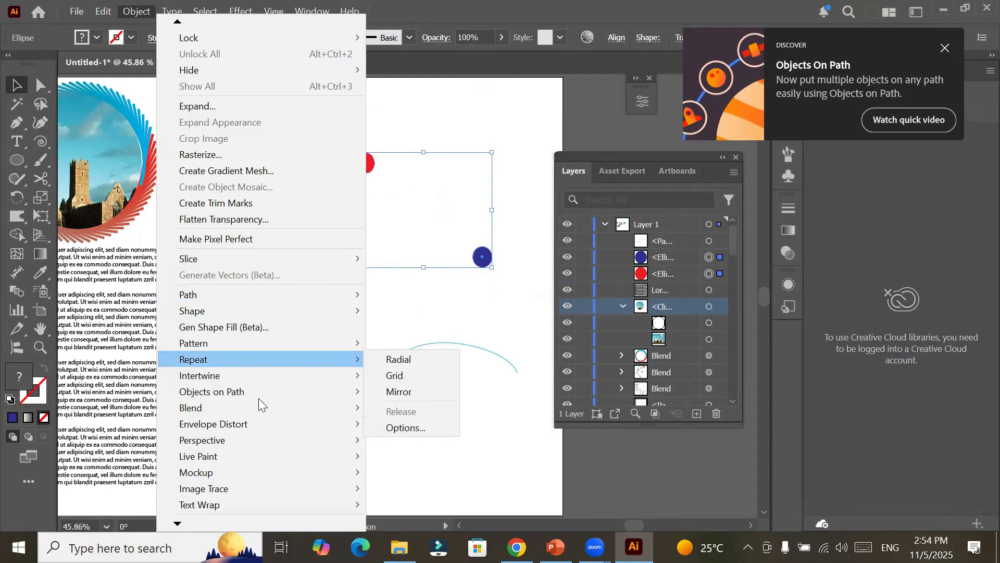
pyautogui.moveTo(313, 407)
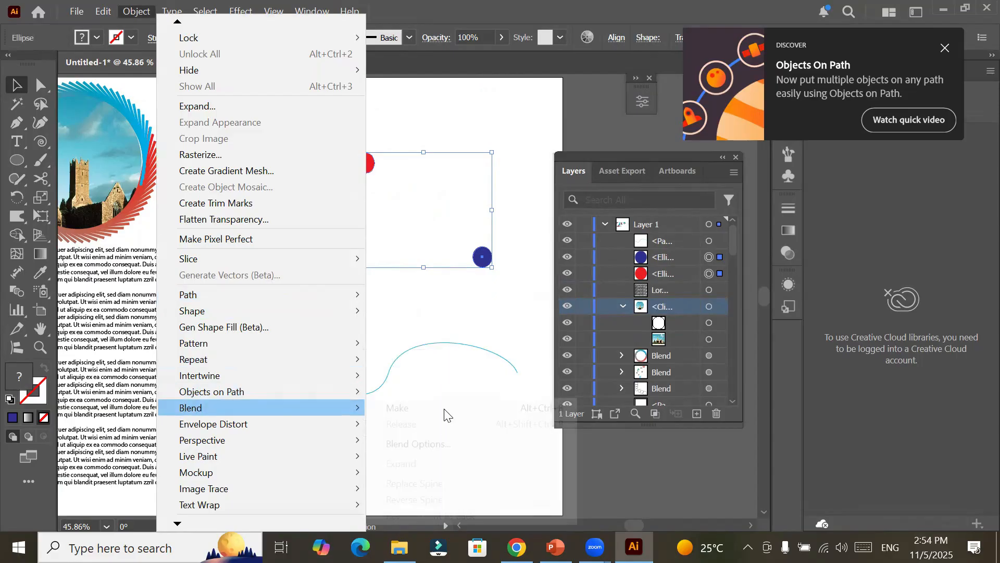
pyautogui.click(443, 407)
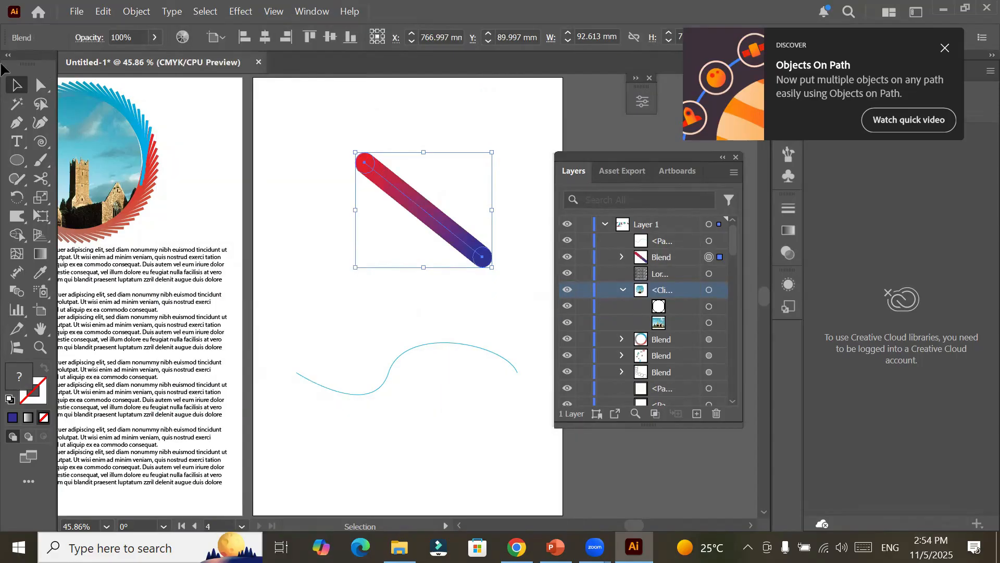
# Step: Replace the spine of the straight circle blend with the wavy path
pyautogui.keyDown('shift'); pyautogui.click(391, 361); pyautogui.keyUp('shift')
pyautogui.click(140, 11)
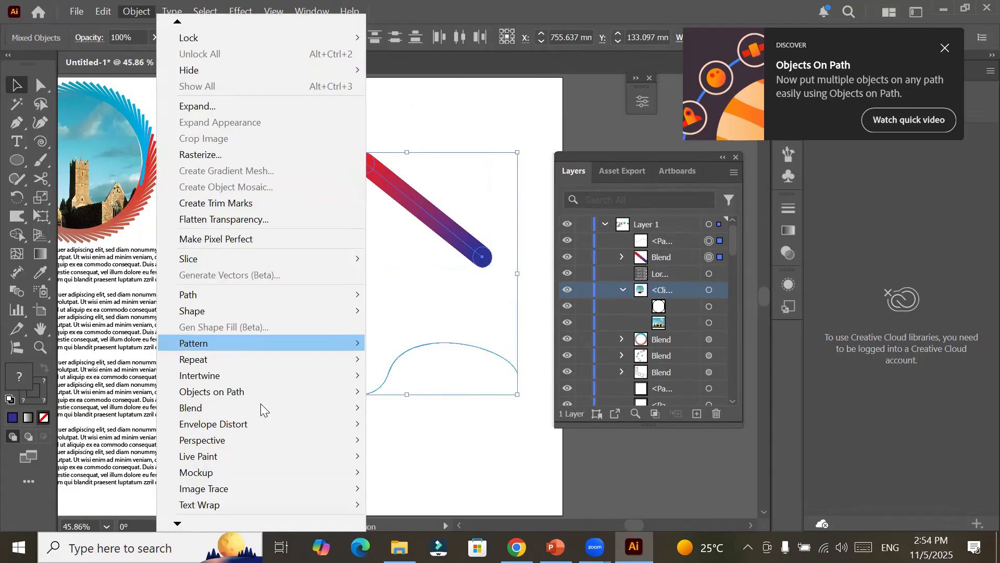
pyautogui.moveTo(261, 408)
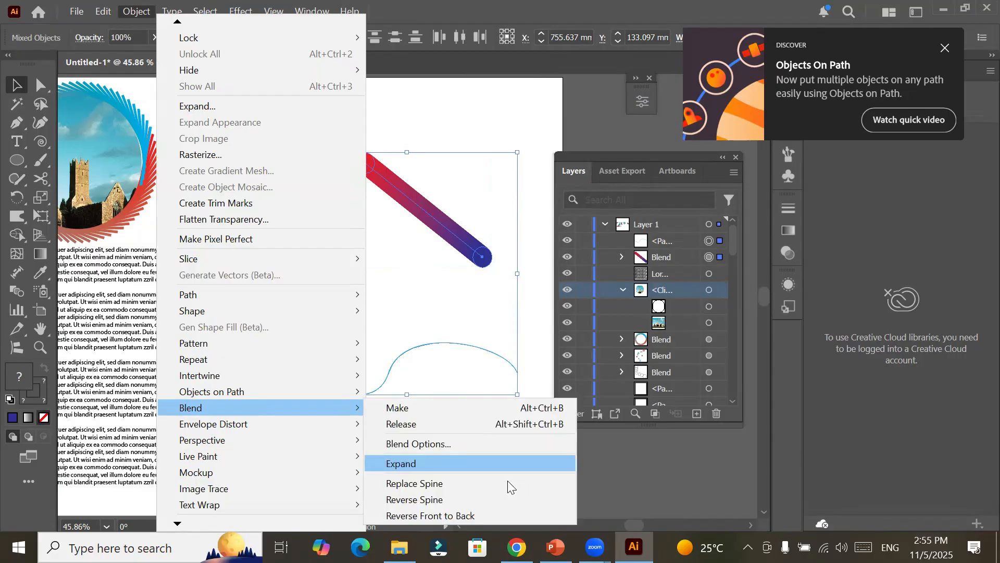
pyautogui.click(507, 480)
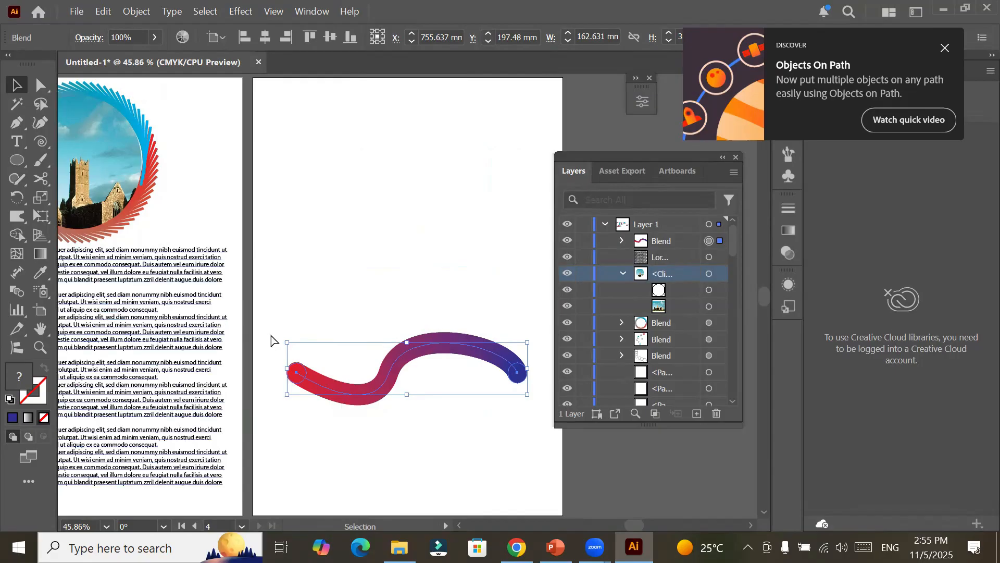
# Step: Undo the spine replacement and delete the wavy path
pyautogui.hotkey('ctrl', 'z')
pyautogui.click(383, 395)
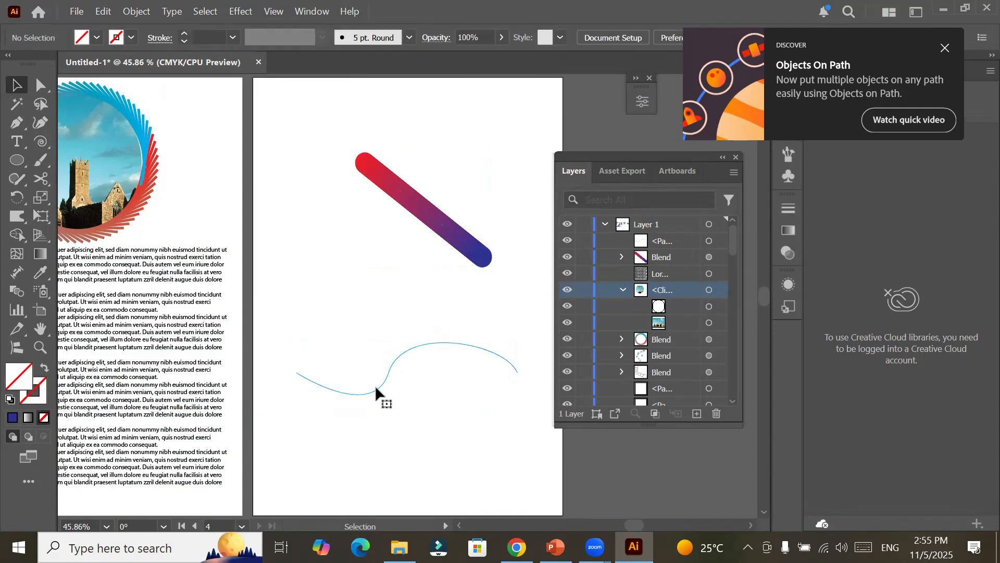
pyautogui.click(376, 385)
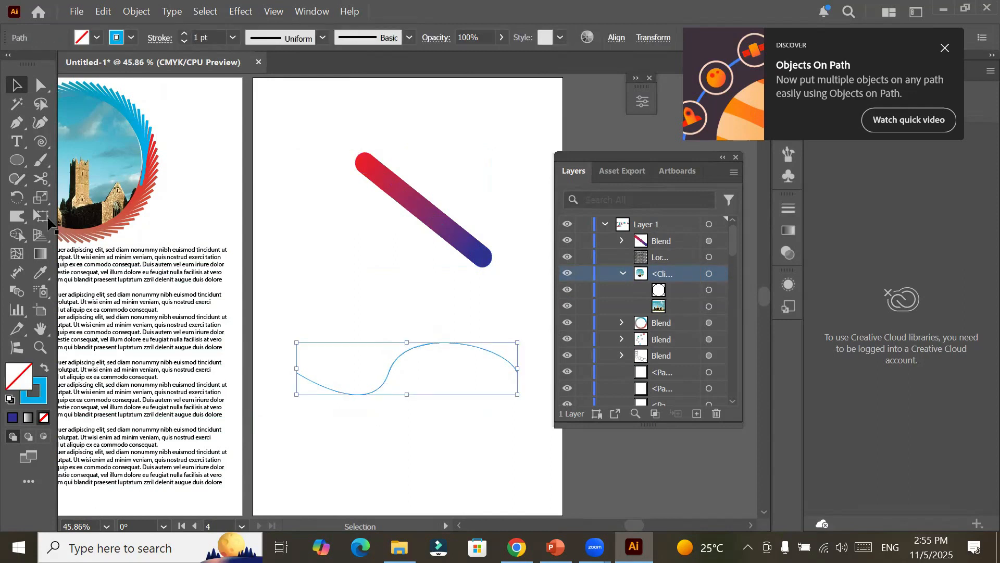
pyautogui.press('Delete')
# Step: Paint a freehand looping stroke below the straight blend with the Paintbrush tool
pyautogui.click(42, 162)
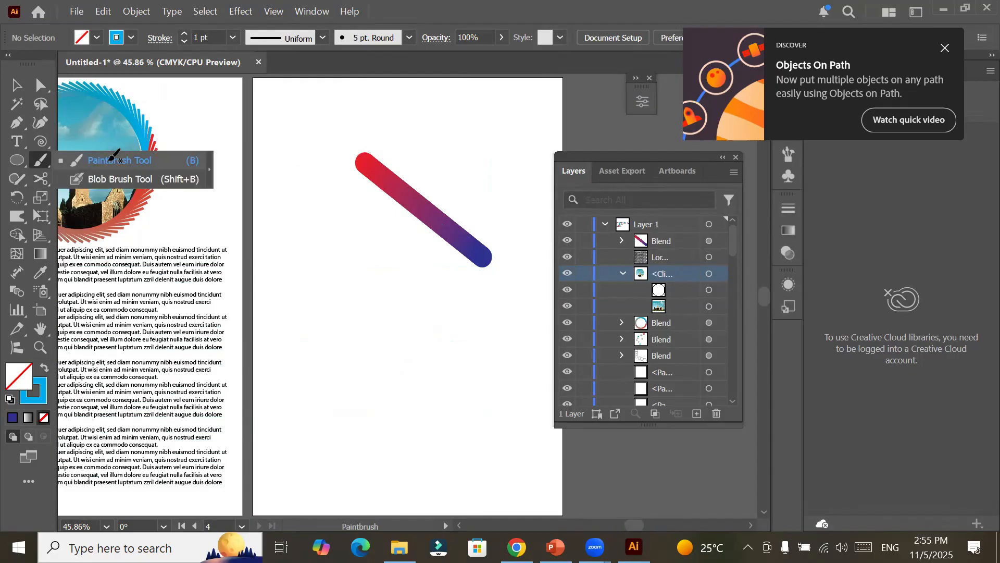
pyautogui.click(108, 160)
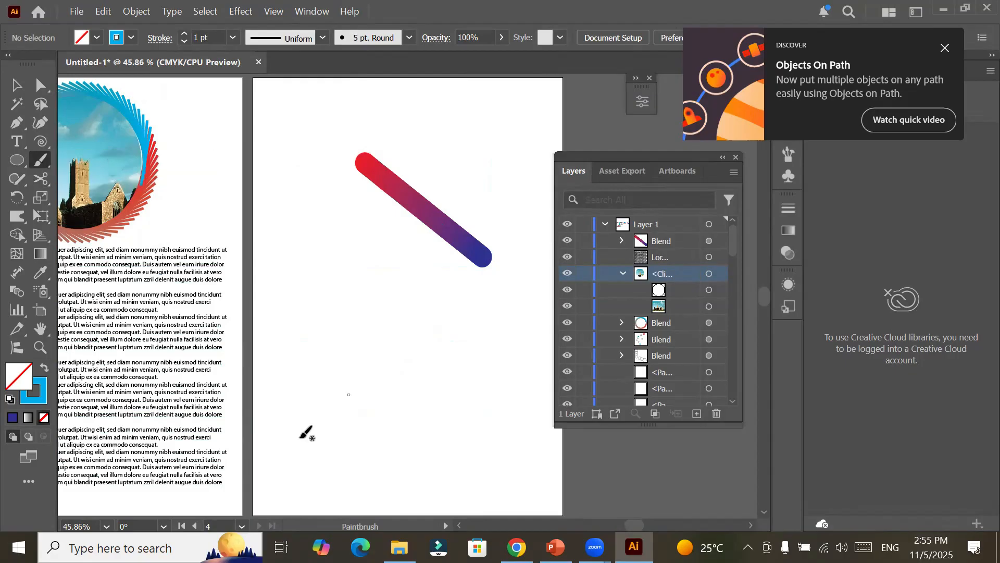
pyautogui.moveTo(299, 440)
pyautogui.mouseDown()
pyautogui.moveTo(323, 433)
pyautogui.moveTo(353, 283)
pyautogui.moveTo(379, 287)
pyautogui.moveTo(384, 313)
pyautogui.moveTo(366, 366)
pyautogui.moveTo(385, 375)
pyautogui.moveTo(377, 396)
pyautogui.moveTo(331, 414)
pyautogui.mouseUp()
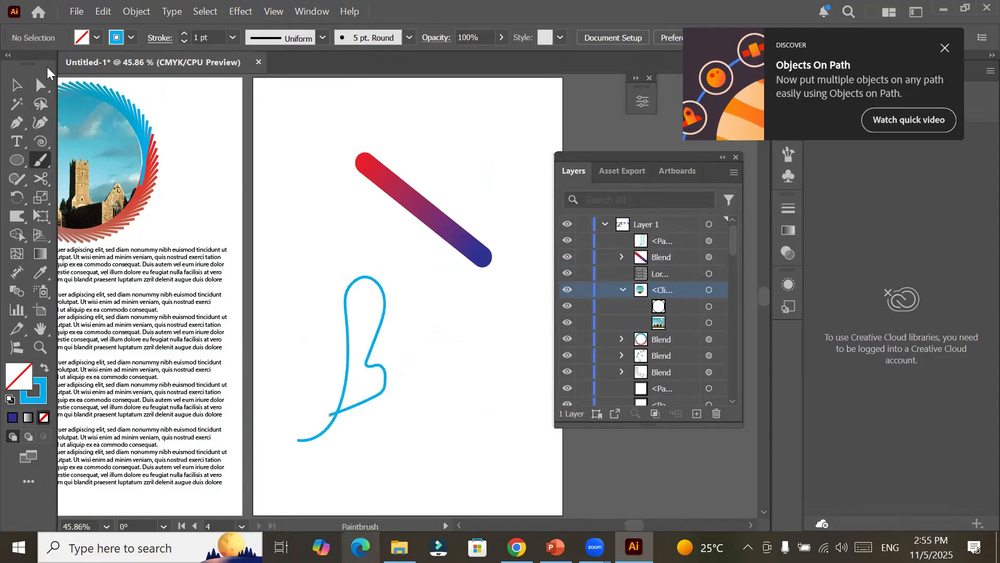
# Step: Replace the spine of the straight circle blend with the painted looping stroke and deselect the result
pyautogui.click(17, 84)
pyautogui.click(412, 201)
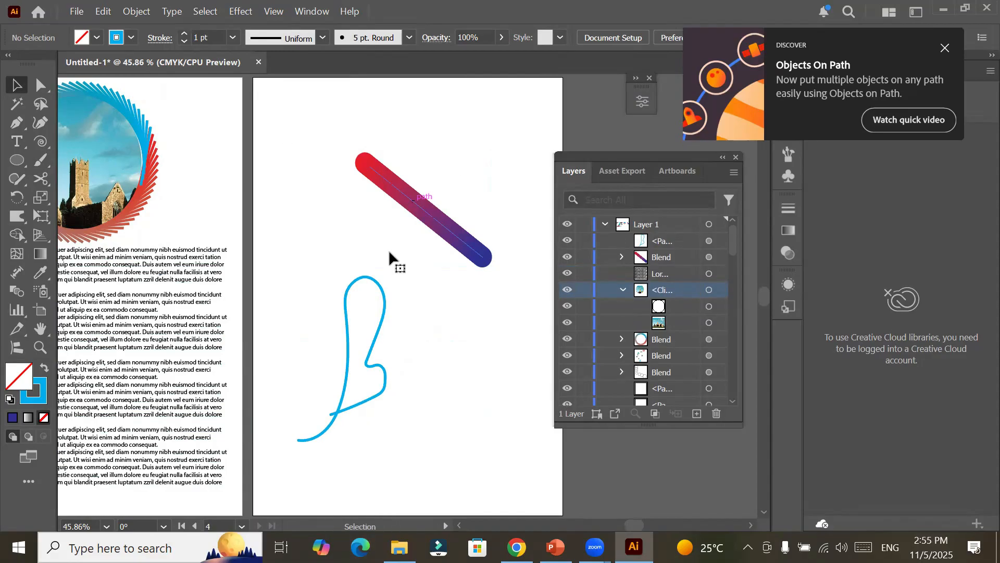
pyautogui.keyDown('shift'); pyautogui.click(383, 291); pyautogui.keyUp('shift')
pyautogui.click(137, 12)
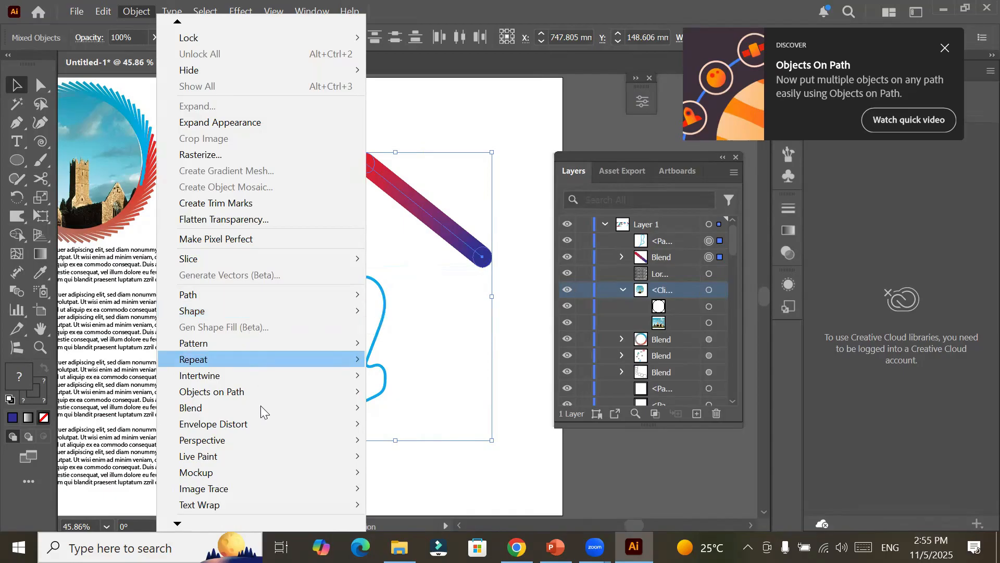
pyautogui.moveTo(260, 408)
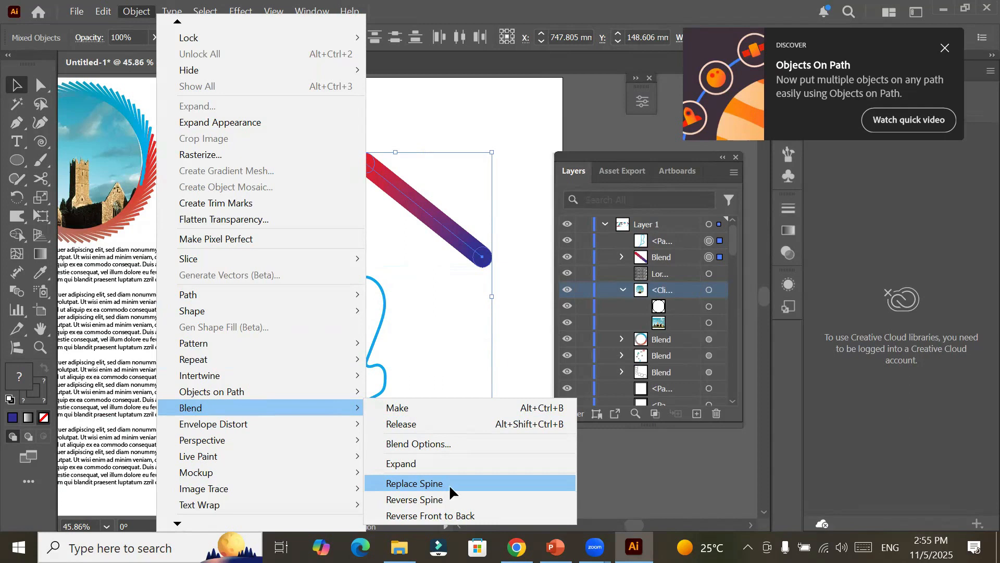
pyautogui.click(449, 484)
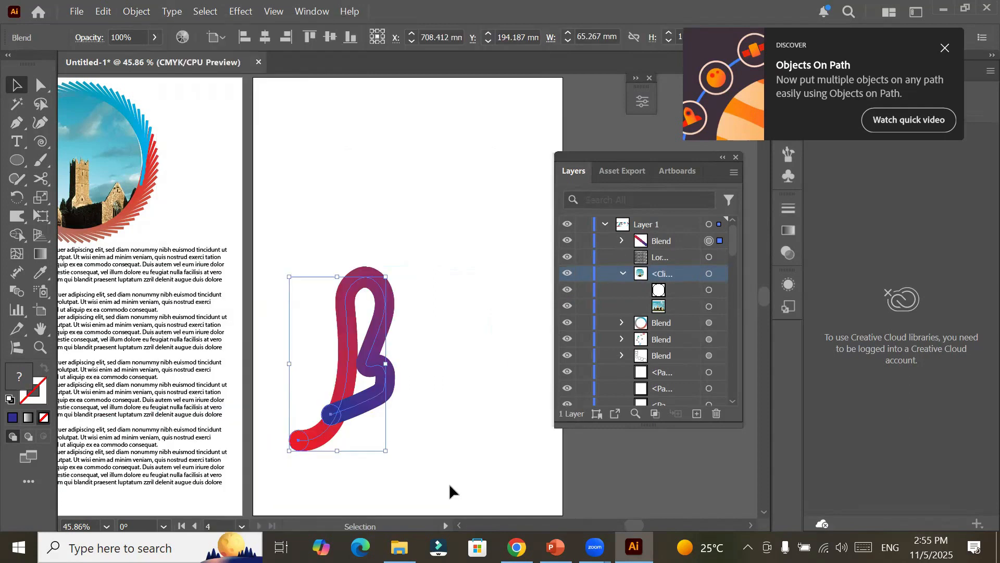
pyautogui.click(442, 136)
pyautogui.click(13, 124)
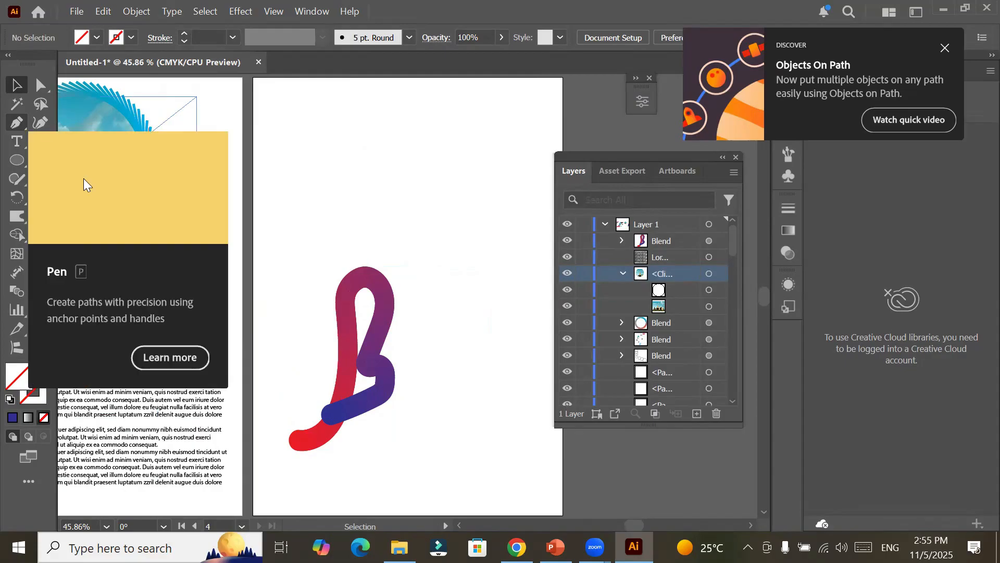
pyautogui.click(13, 165)
pyautogui.click(14, 165)
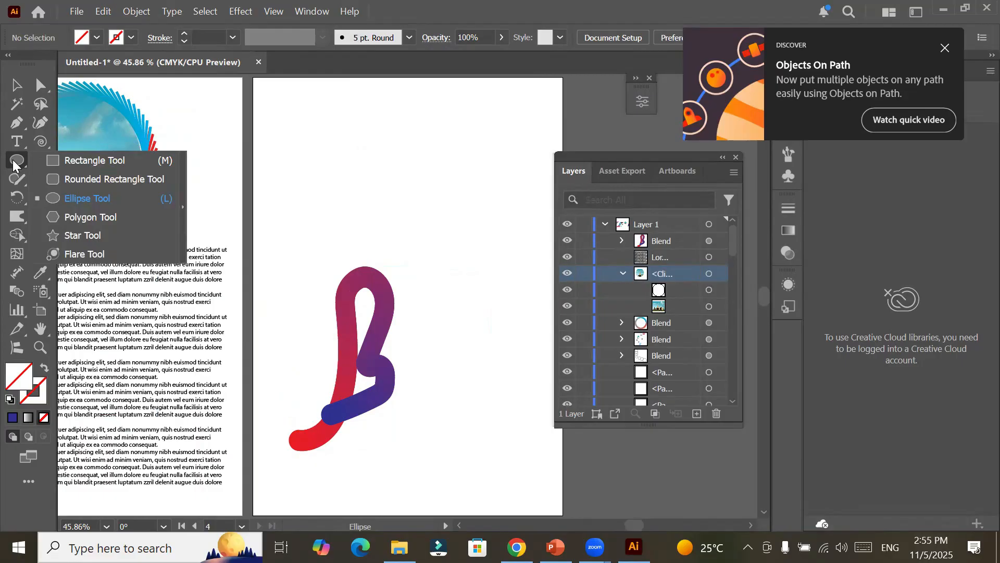
pyautogui.click(406, 134)
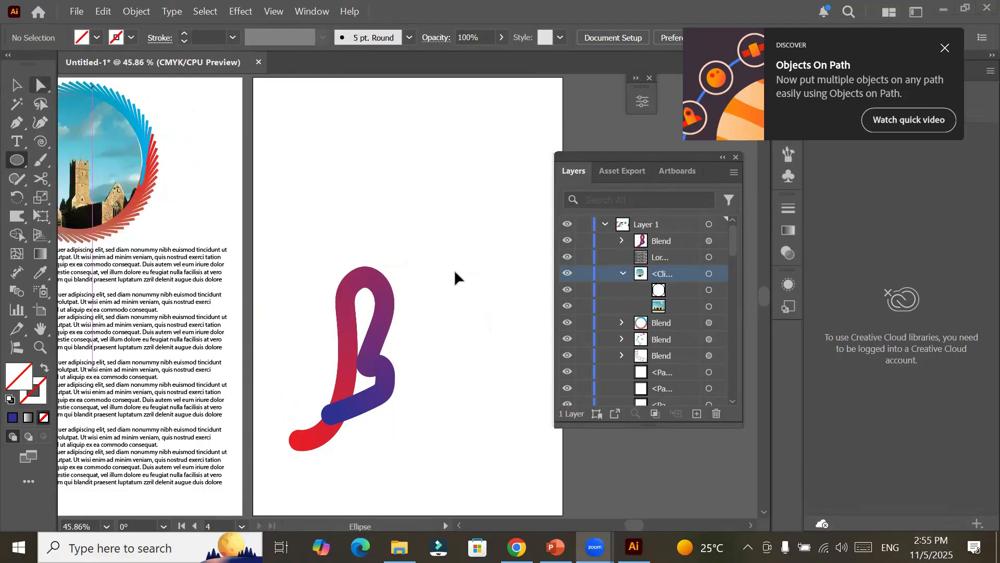
pyautogui.press('v')
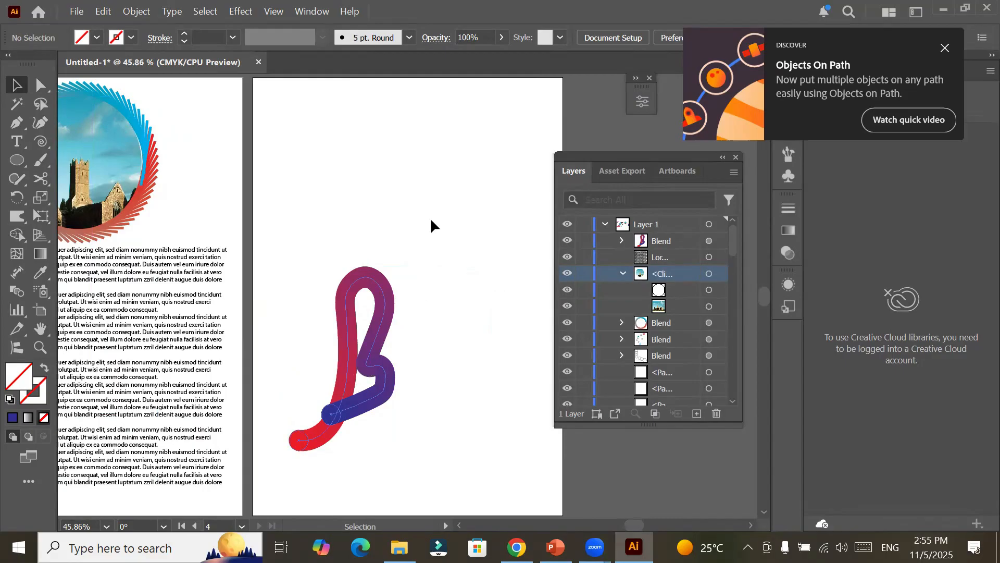
# Step: Move the looping blend up the page to about X 753 mm, Y 81 mm
pyautogui.moveTo(383, 367); pyautogui.dragTo(448, 327)
pyautogui.moveTo(458, 378); pyautogui.dragTo(459, 367)
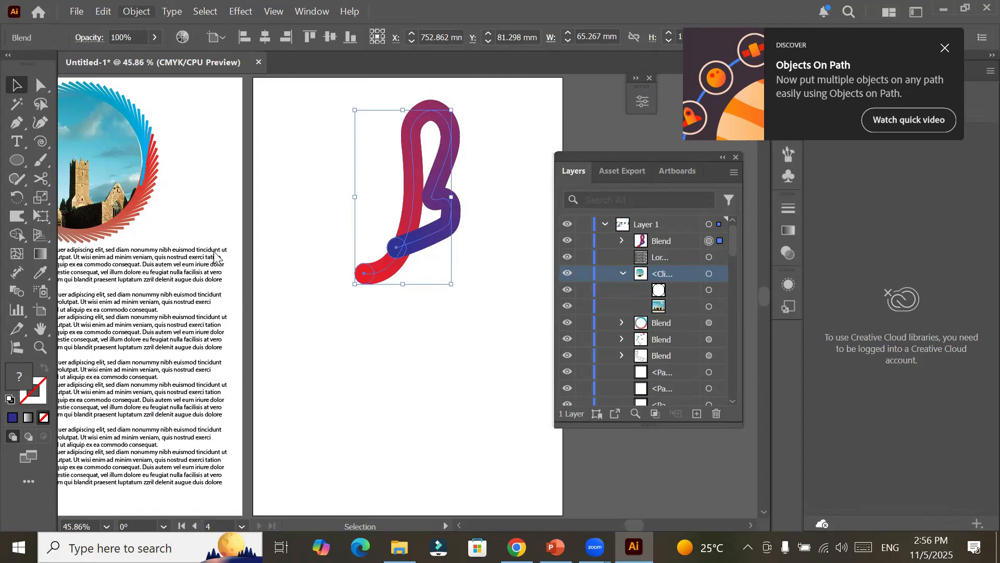
# Step: Open the Blend Options for the selected looping red-to-blue circle blend
pyautogui.click(135, 11)
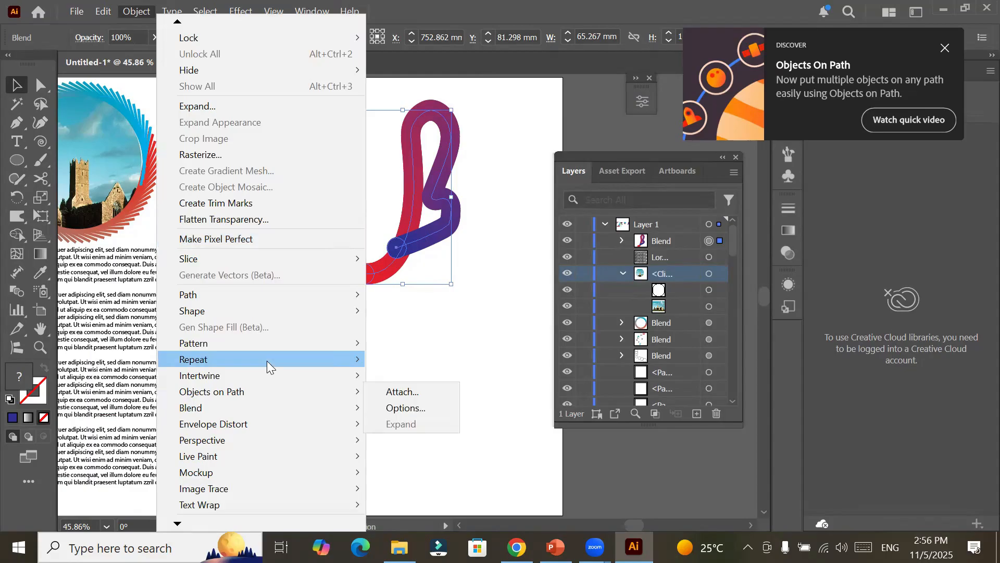
pyautogui.moveTo(267, 360)
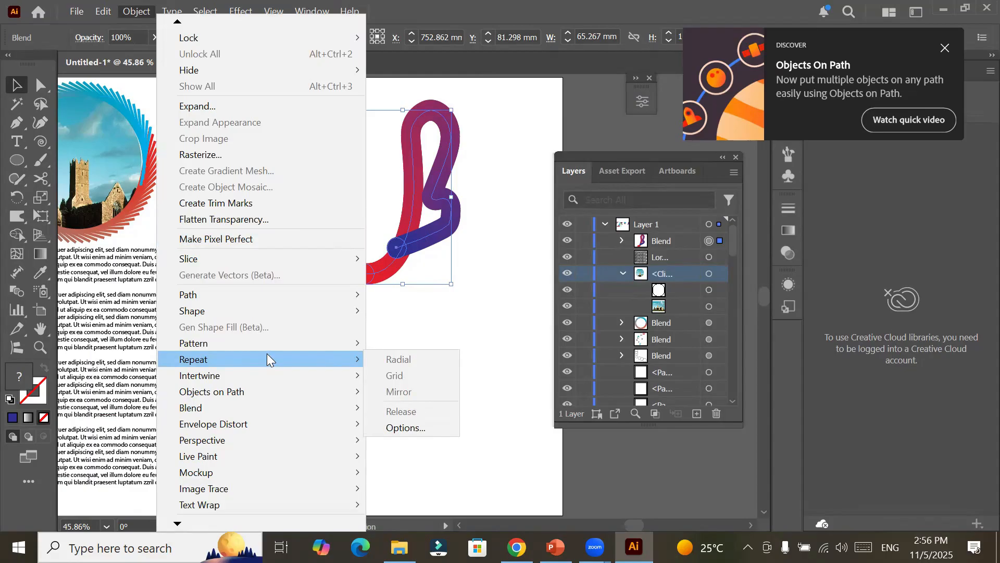
pyautogui.moveTo(280, 396)
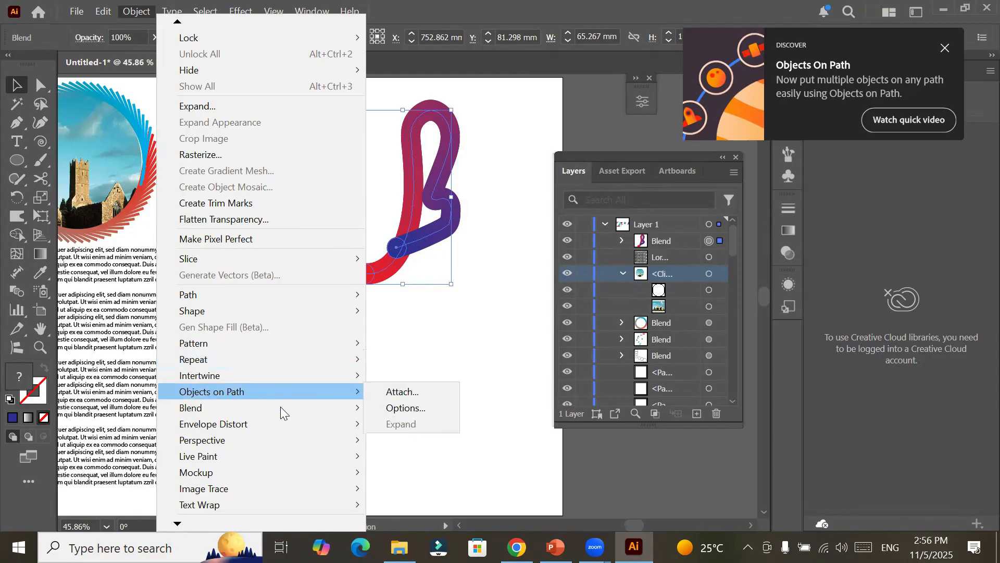
pyautogui.moveTo(333, 408)
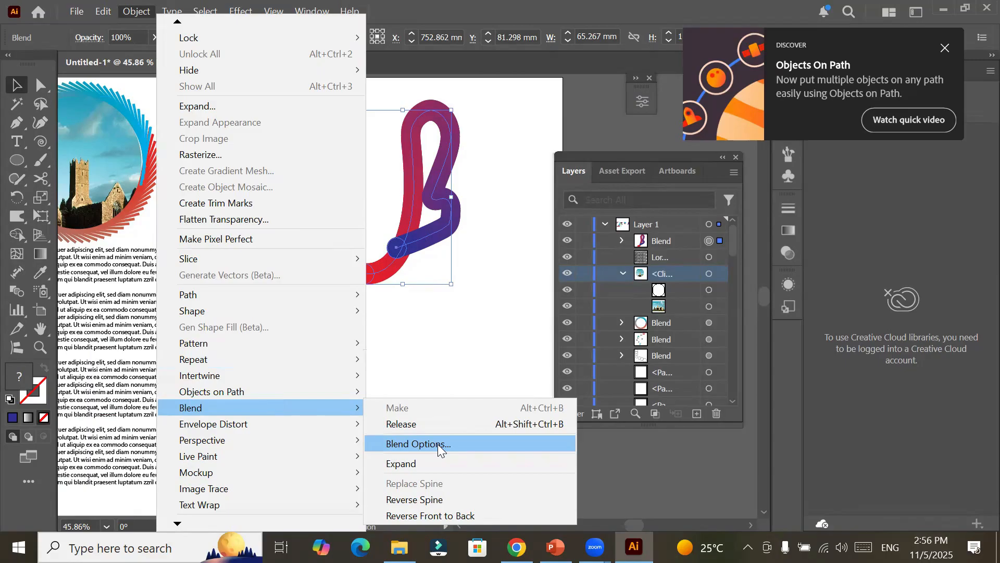
pyautogui.click(437, 444)
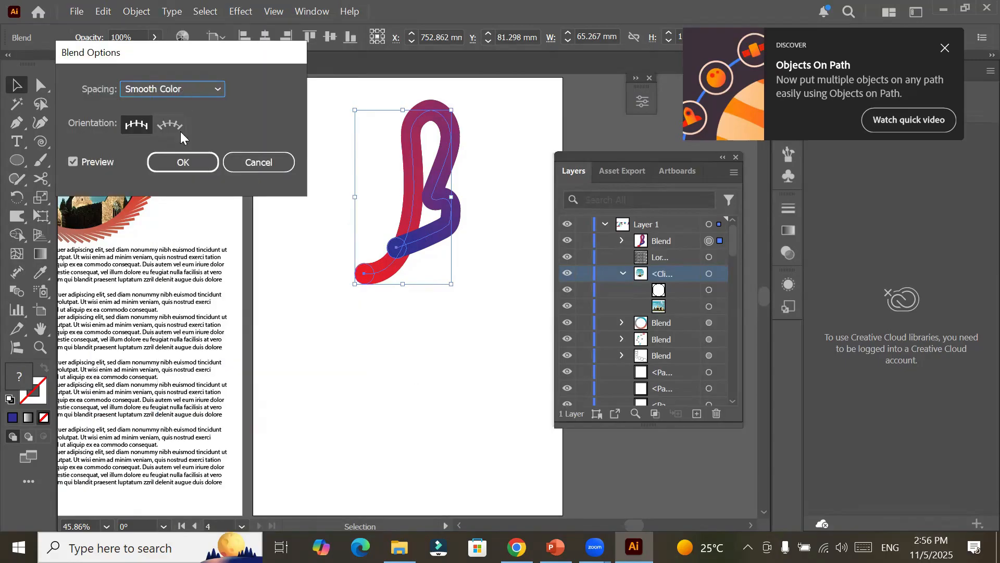
# Step: Switch the looping circle blend's spacing to Specified Steps and reduce the number of steps to 26
pyautogui.click(181, 89)
pyautogui.click(172, 121)
pyautogui.click(259, 88)
pyautogui.hotkey('shift', 'Down')
pyautogui.hotkey('shift', 'Down')
pyautogui.press('Down')
pyautogui.press('Down')
pyautogui.press('Down')
pyautogui.press('Down')
pyautogui.press('Down')
pyautogui.press('Down')
pyautogui.press('Down')
pyautogui.press('Down')
pyautogui.press('Down')
pyautogui.press('Down')
pyautogui.press('Down')
pyautogui.press('Down')
pyautogui.press('Down')
pyautogui.press('Down')
pyautogui.press('Down')
pyautogui.press('Down')
pyautogui.press('Down')
pyautogui.press('Down')
pyautogui.press('Down')
pyautogui.press('Down')
pyautogui.press('Down')
pyautogui.press('Down')
pyautogui.press('Down')
pyautogui.press('Down')
pyautogui.press('Down')
pyautogui.press('Down')
pyautogui.press('Down')
pyautogui.press('Down')
pyautogui.press('Down')
pyautogui.press('Down')
pyautogui.press('Down')
pyautogui.press('Down')
pyautogui.press('Down')
pyautogui.press('Down')
pyautogui.press('Down')
pyautogui.press('Down')
pyautogui.press('Down')
pyautogui.press('Down')
pyautogui.press('Down')
pyautogui.press('Down')
pyautogui.press('Down')
pyautogui.press('Down')
pyautogui.press('Down')
pyautogui.press('Down')
pyautogui.press('Down')
pyautogui.press('Down')
pyautogui.press('Down')
pyautogui.press('Down')
pyautogui.press('Down')
pyautogui.press('Down')
pyautogui.press('Down')
pyautogui.press('Down')
pyautogui.press('Down')
pyautogui.press('Down')
pyautogui.press('Down')
pyautogui.press('Down')
pyautogui.press('Down')
pyautogui.press('Down')
pyautogui.press('Down')
pyautogui.press('Down')
pyautogui.press('Down')
pyautogui.press('Down')
pyautogui.press('Down')
pyautogui.press('Down')
pyautogui.press('Down')
pyautogui.press('Down')
pyautogui.press('Down')
pyautogui.press('Down')
pyautogui.press('Down')
pyautogui.press('Down')
pyautogui.press('Down')
pyautogui.press('Down')
pyautogui.press('Down')
pyautogui.press('Down')
pyautogui.press('Down')
pyautogui.press('Down')
pyautogui.press('Down')
pyautogui.press('Down')
pyautogui.press('Down')
pyautogui.press('Down')
pyautogui.press('Down')
pyautogui.press('Down')
pyautogui.press('Down')
pyautogui.press('Down')
pyautogui.press('Down')
pyautogui.press('Down')
pyautogui.press('Down')
pyautogui.press('Down')
pyautogui.press('Down')
pyautogui.press('Down')
pyautogui.press('Down')
pyautogui.press('Down')
pyautogui.press('Down')
pyautogui.press('Down')
pyautogui.press('Down')
pyautogui.press('Down')
pyautogui.press('Down')
pyautogui.press('Down')
pyautogui.press('Down')
pyautogui.press('Down')
pyautogui.press('Down')
pyautogui.press('Down')
pyautogui.press('Down')
pyautogui.press('Down')
pyautogui.press('Down')
pyautogui.press('Down')
pyautogui.press('Down')
pyautogui.press('Down')
pyautogui.press('Down')
pyautogui.press('Down')
pyautogui.press('Down')
pyautogui.press('Down')
pyautogui.press('Down')
pyautogui.press('Down')
pyautogui.press('Down')
pyautogui.press('Down')
pyautogui.press('Down')
pyautogui.press('Down')
pyautogui.press('Down')
pyautogui.press('Down')
pyautogui.press('Down')
pyautogui.press('Down')
pyautogui.press('Down')
pyautogui.press('Down')
pyautogui.press('Down')
pyautogui.press('Down')
pyautogui.press('Down')
pyautogui.press('Down')
pyautogui.press('Down')
pyautogui.press('Down')
pyautogui.press('Down')
pyautogui.press('Down')
pyautogui.press('Down')
pyautogui.press('Down')
pyautogui.press('Down')
pyautogui.press('Down')
pyautogui.press('Down')
pyautogui.press('Down')
pyautogui.press('Down')
pyautogui.press('Down')
pyautogui.press('Down')
pyautogui.press('Down')
pyautogui.press('Down')
pyautogui.press('Down')
pyautogui.press('Down')
pyautogui.press('Down')
pyautogui.press('Down')
pyautogui.press('Down')
pyautogui.press('Down')
pyautogui.press('Down')
pyautogui.press('Down')
pyautogui.press('Down')
pyautogui.press('Down')
pyautogui.press('Down')
pyautogui.press('Down')
pyautogui.press('Down')
pyautogui.press('Down')
pyautogui.press('Down')
pyautogui.press('Down')
pyautogui.press('Down')
pyautogui.press('Down')
pyautogui.press('Down')
pyautogui.press('Down')
pyautogui.press('Down')
pyautogui.press('Down')
pyautogui.press('Down')
pyautogui.press('Down')
pyautogui.press('Down')
pyautogui.press('Down')
pyautogui.press('Down')
pyautogui.press('Down')
pyautogui.press('Down')
pyautogui.press('Down')
pyautogui.press('Down')
pyautogui.press('Down')
pyautogui.press('Down')
pyautogui.press('Down')
pyautogui.press('Down')
pyautogui.press('Down')
pyautogui.press('Down')
pyautogui.press('Down')
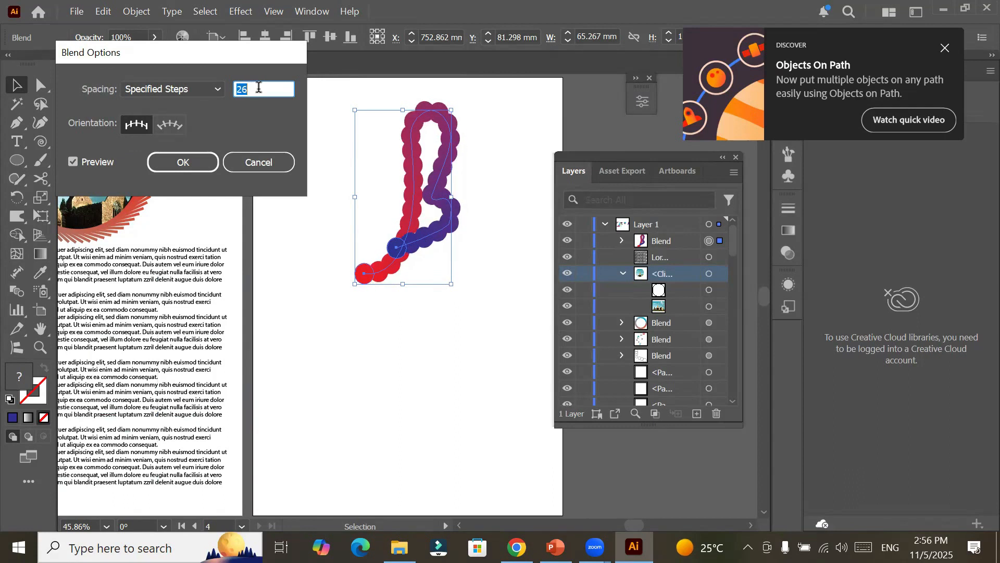
# Step: Reduce the looping circle blend's specified steps to 1
pyautogui.press('Down')
pyautogui.press('Down')
pyautogui.press('Down')
pyautogui.press('Down')
pyautogui.press('Down')
pyautogui.press('Down')
pyautogui.press('Down')
pyautogui.press('Down')
pyautogui.press('Down')
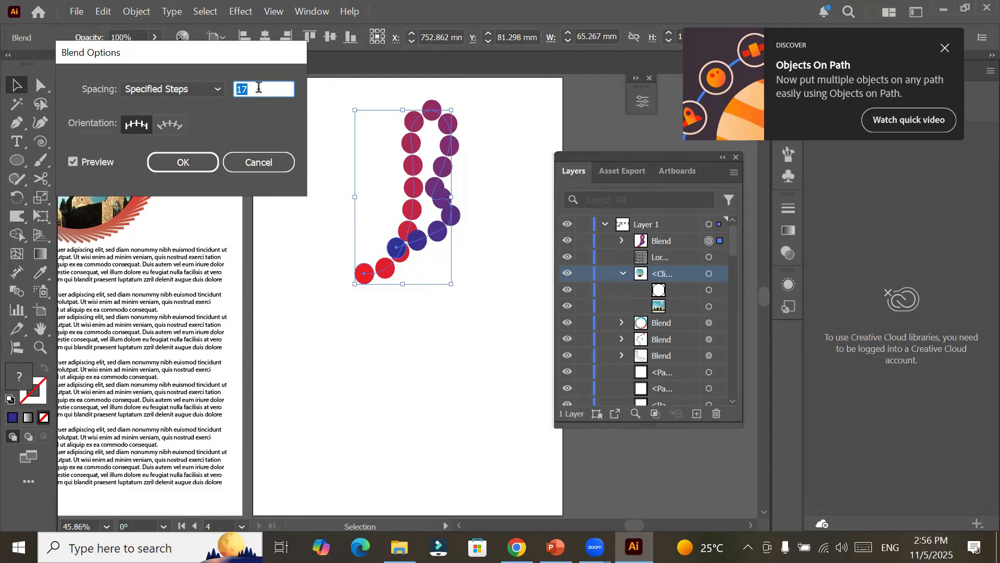
pyautogui.press('Down')
pyautogui.press('Down')
pyautogui.press('Down')
pyautogui.press('Down')
pyautogui.press('Down')
pyautogui.press('Down')
pyautogui.press('Down')
pyautogui.press('Down')
pyautogui.press('Down')
pyautogui.press('Down')
pyautogui.press('Down')
pyautogui.press('Down')
pyautogui.press('Down')
pyautogui.press('Down')
pyautogui.press('Down')
pyautogui.press('Down')
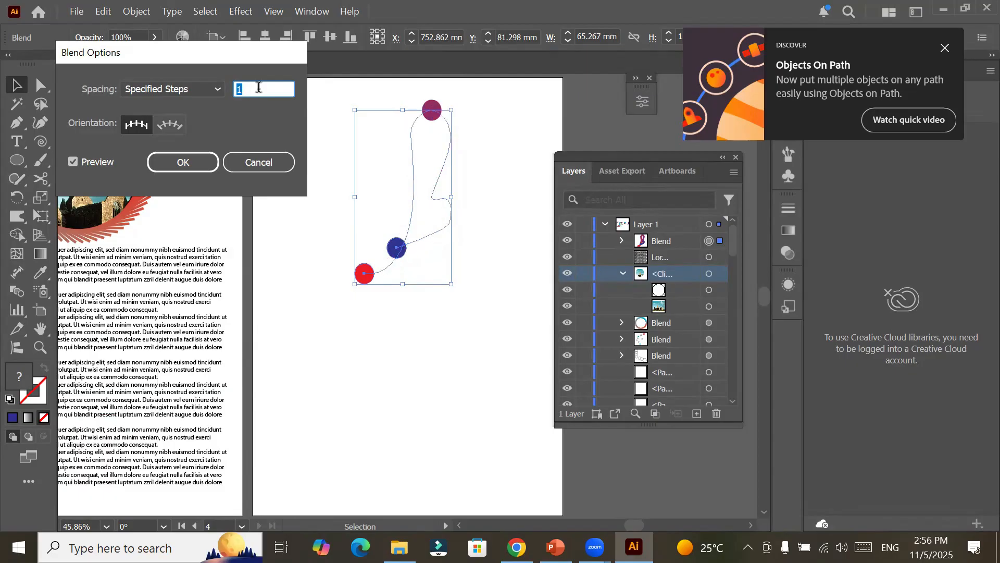
# Step: Set the looping circle blend's specified steps to 20 and apply the blend options
pyautogui.press('Up')
pyautogui.press('Up')
pyautogui.press('Up')
pyautogui.press('Up')
pyautogui.press('Up')
pyautogui.press('Up')
pyautogui.press('Up')
pyautogui.press('Up')
pyautogui.press('Up')
pyautogui.press('Up')
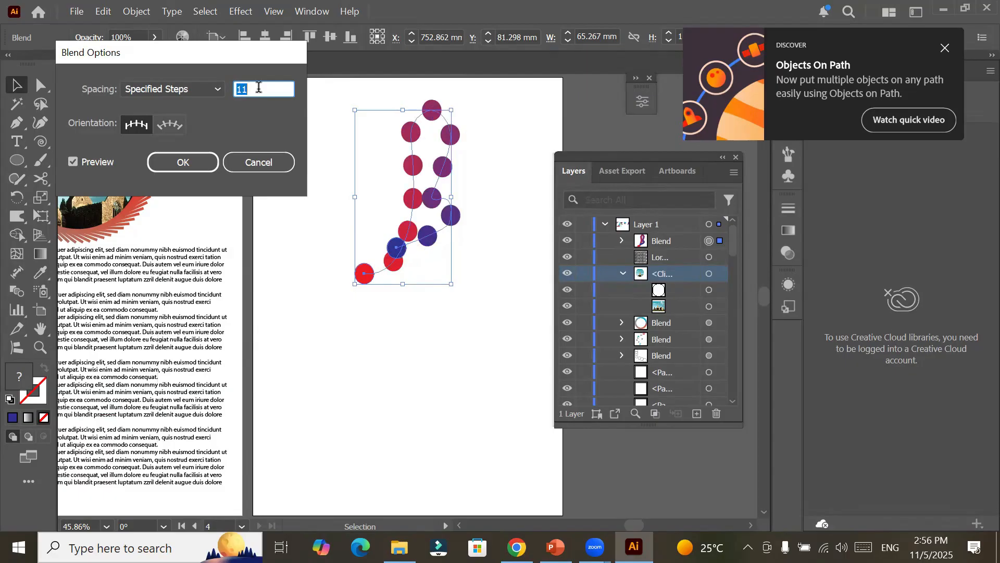
pyautogui.press('Up')
pyautogui.press('Up')
pyautogui.press('Up')
pyautogui.press('Up')
pyautogui.press('Up')
pyautogui.press('Up')
pyautogui.press('Up')
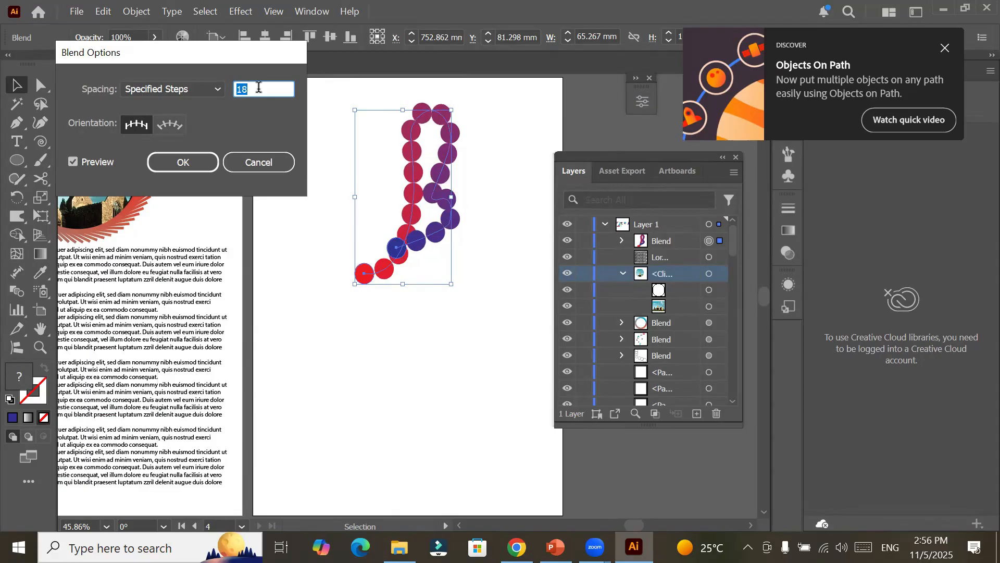
pyautogui.press('Up')
pyautogui.press('Up')
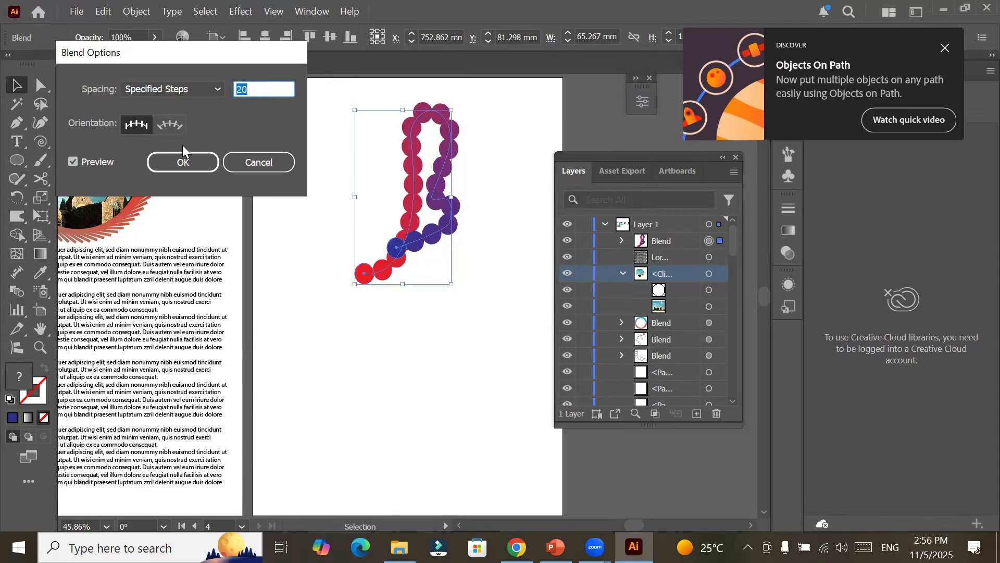
pyautogui.click(179, 163)
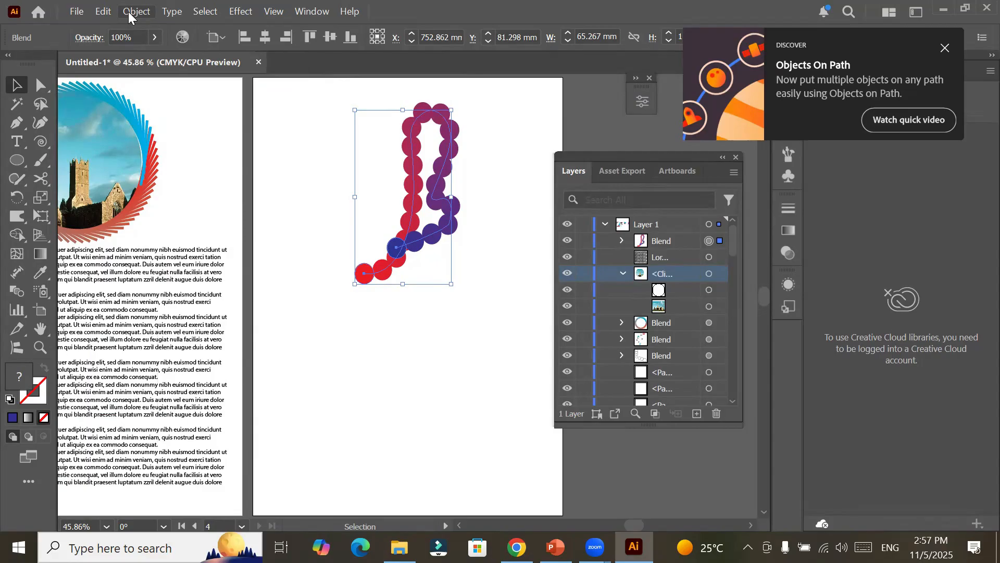
# Step: Expand the looping red-to-blue blend into separate circle shapes
pyautogui.click(128, 12)
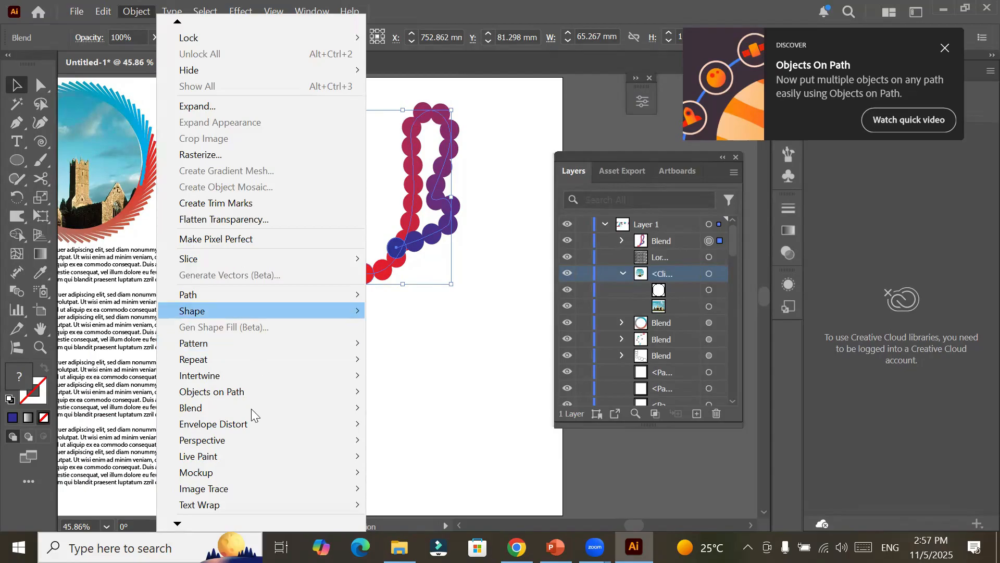
pyautogui.moveTo(354, 407)
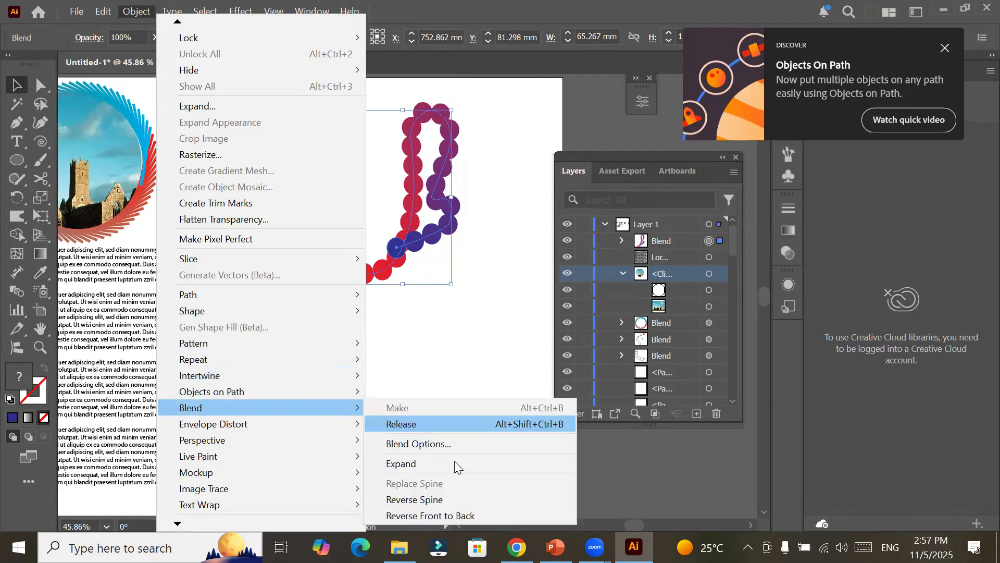
pyautogui.click(453, 461)
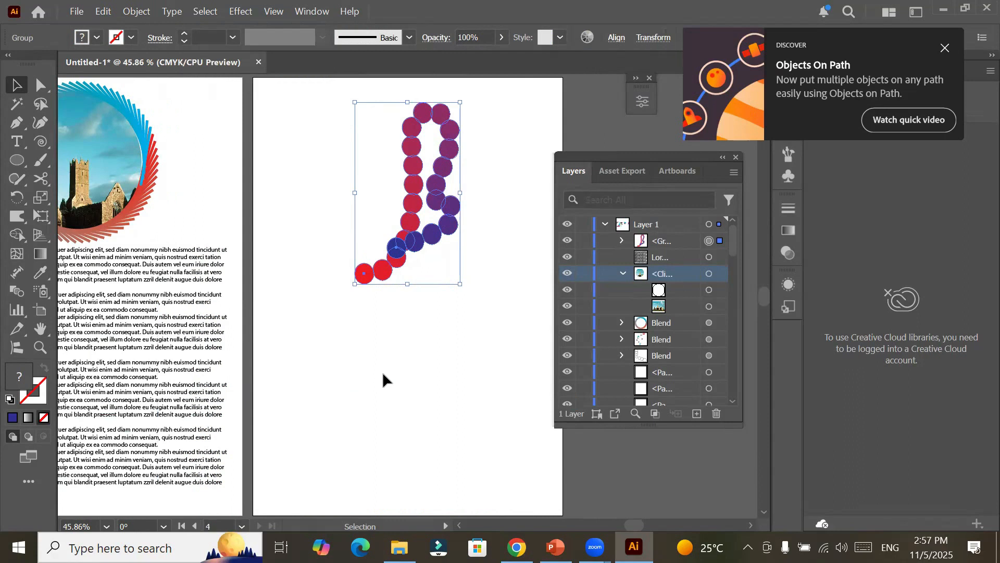
# Step: Move the expanded circle group lower on the page and ungroup it into individual circles
pyautogui.click(421, 229)
pyautogui.moveTo(416, 238); pyautogui.dragTo(395, 327)
pyautogui.rightClick(396, 329)
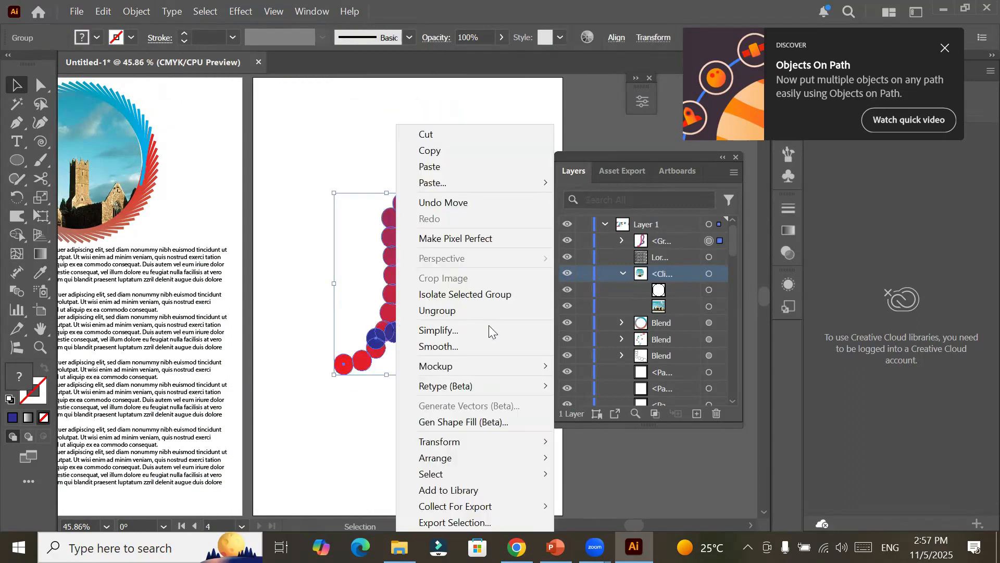
pyautogui.click(485, 310)
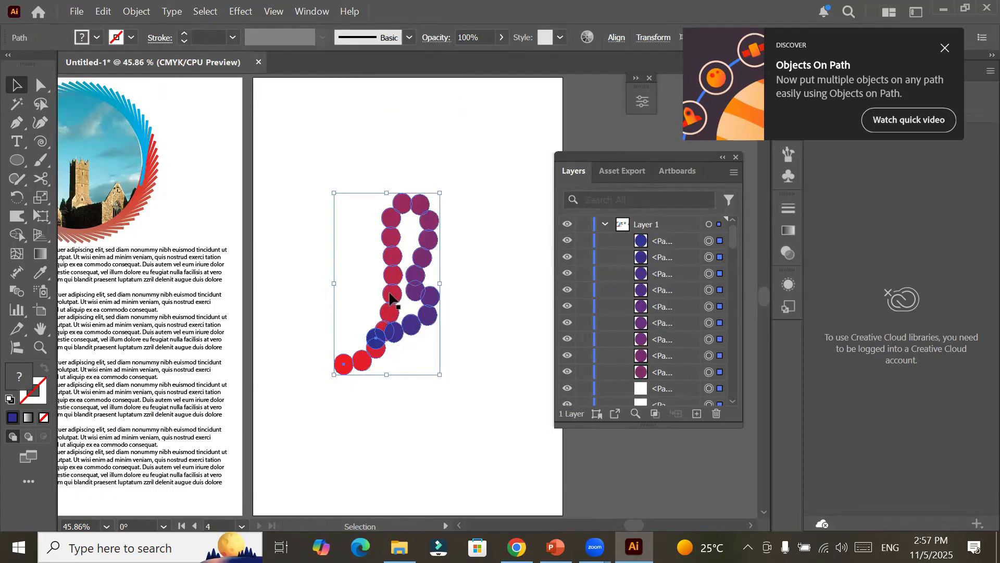
# Step: Pull one red circle and three purple circles out of the upper chain and spread them across the upper page
pyautogui.moveTo(389, 292); pyautogui.dragTo(298, 170)
pyautogui.moveTo(399, 207); pyautogui.dragTo(444, 95)
pyautogui.moveTo(430, 222); pyautogui.dragTo(467, 196)
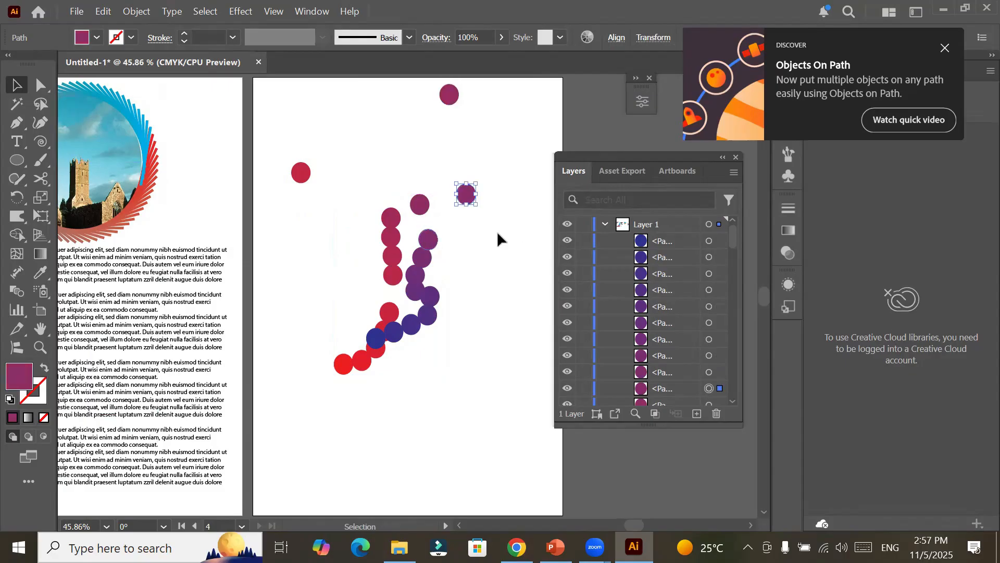
pyautogui.moveTo(431, 241); pyautogui.dragTo(497, 239)
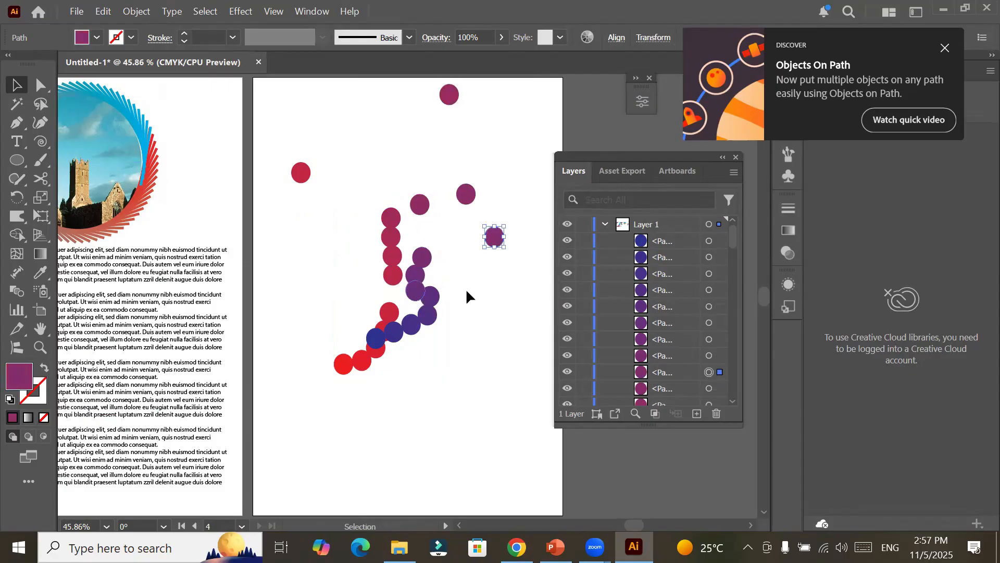
# Step: Scatter two violet circles, a blue circle and the two end red circles from the lower chain around the page
pyautogui.moveTo(430, 296); pyautogui.dragTo(475, 294)
pyautogui.moveTo(428, 314); pyautogui.dragTo(463, 395)
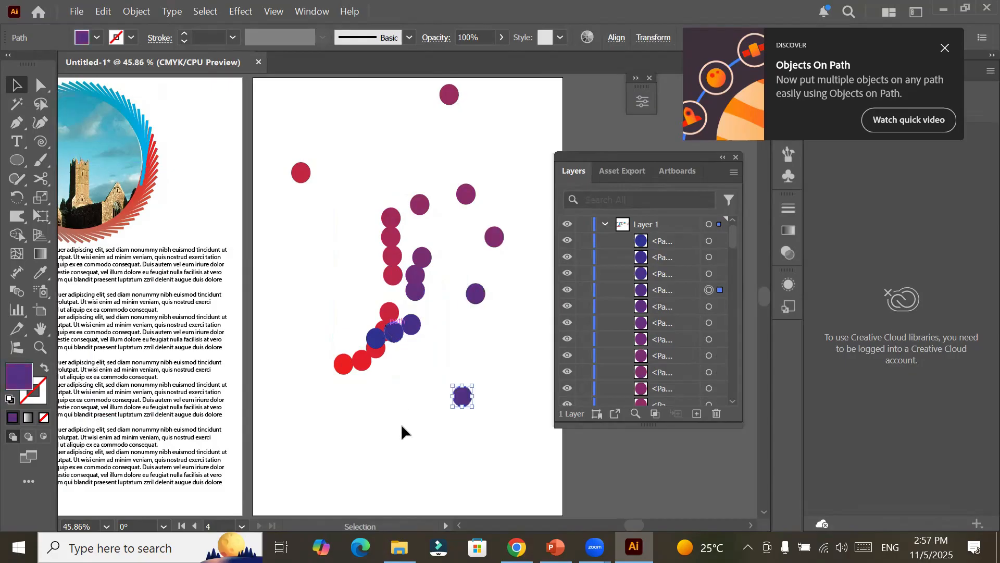
pyautogui.moveTo(387, 327); pyautogui.dragTo(401, 424)
pyautogui.moveTo(339, 360); pyautogui.dragTo(267, 274)
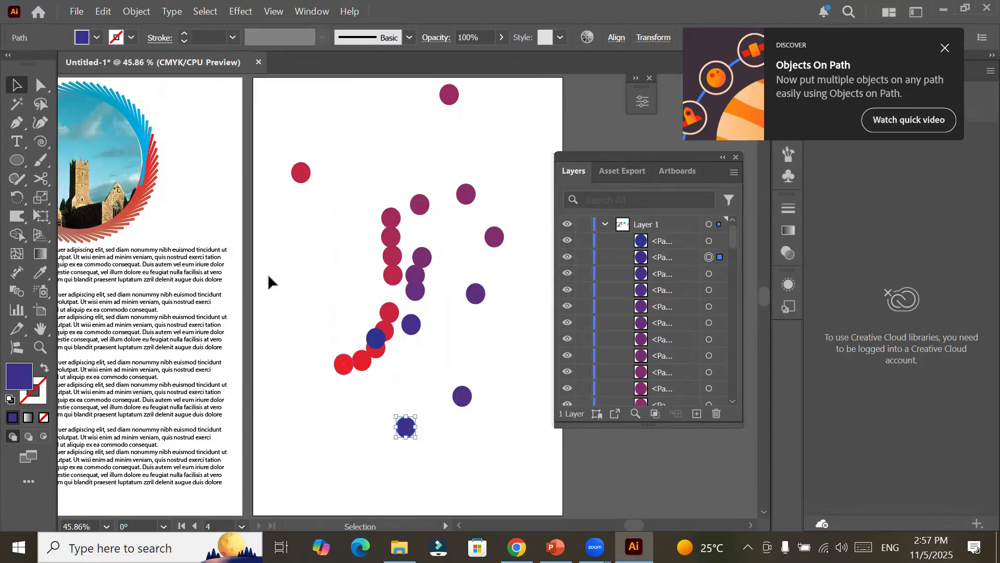
pyautogui.moveTo(336, 365); pyautogui.dragTo(273, 280)
pyautogui.moveTo(362, 360); pyautogui.dragTo(320, 424)
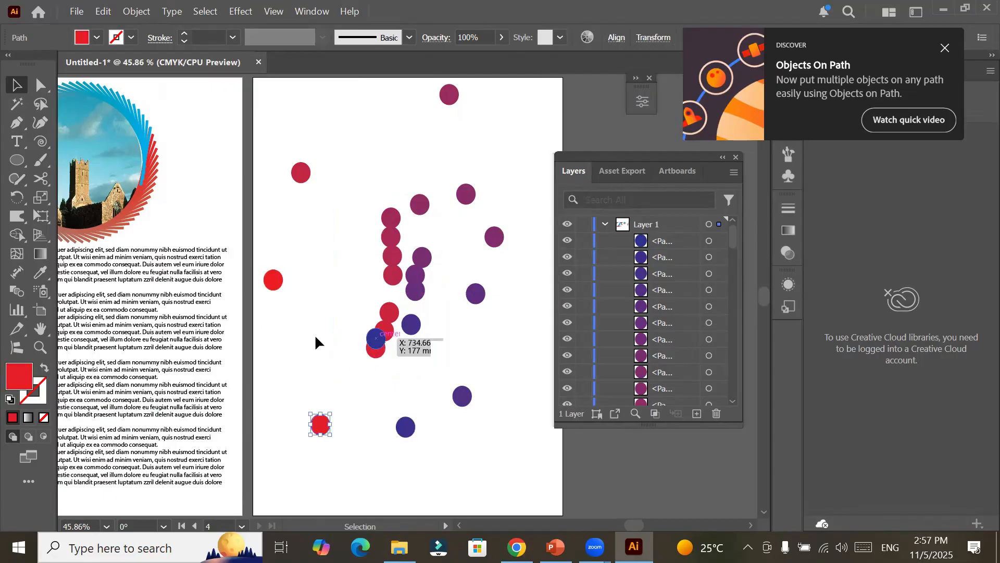
# Step: Spread more of the remaining red, purple and blue circles from the middle of the chain into the empty page areas
pyautogui.moveTo(375, 339); pyautogui.dragTo(258, 314)
pyautogui.moveTo(372, 349); pyautogui.dragTo(335, 237)
pyautogui.moveTo(392, 217); pyautogui.dragTo(357, 141)
pyautogui.moveTo(420, 204); pyautogui.dragTo(490, 115)
pyautogui.moveTo(434, 211); pyautogui.dragTo(430, 160)
pyautogui.moveTo(392, 253); pyautogui.dragTo(335, 367)
pyautogui.moveTo(444, 324); pyautogui.dragTo(446, 324)
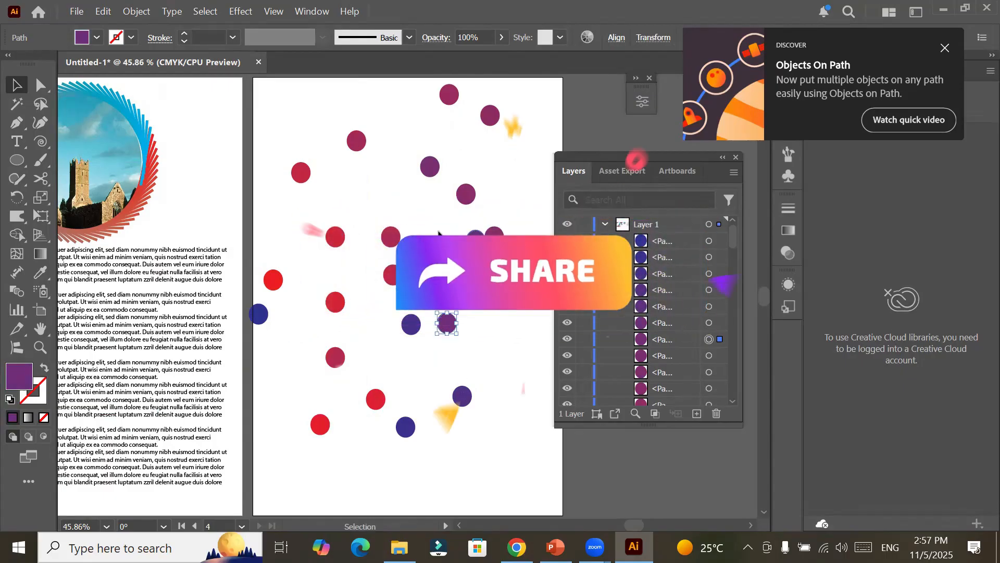
pyautogui.moveTo(439, 232); pyautogui.dragTo(438, 231)
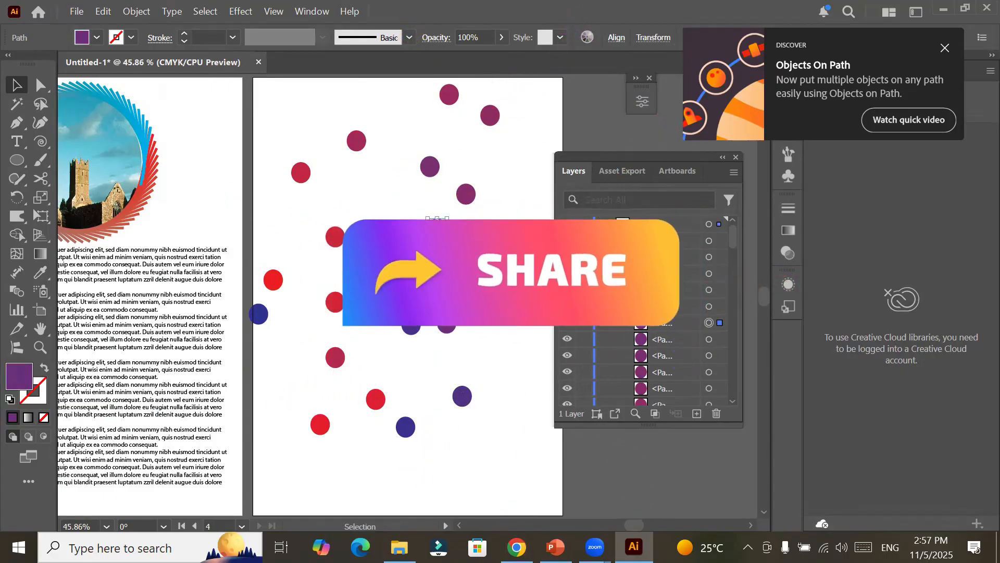